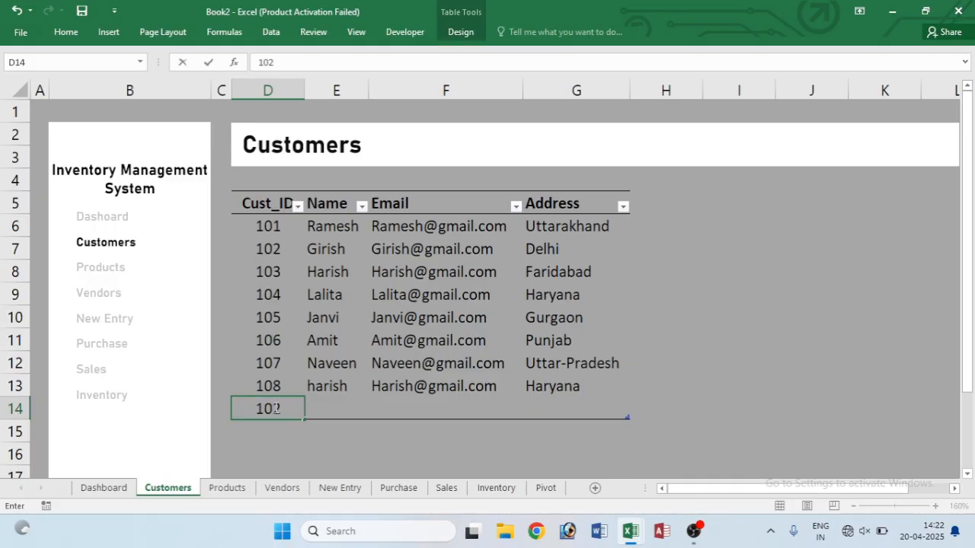
- Complete the next sequential customer ID and enter the customer's first name in row 14 of the Customers table
key("BackSpace")
type("9")
key("Tab")
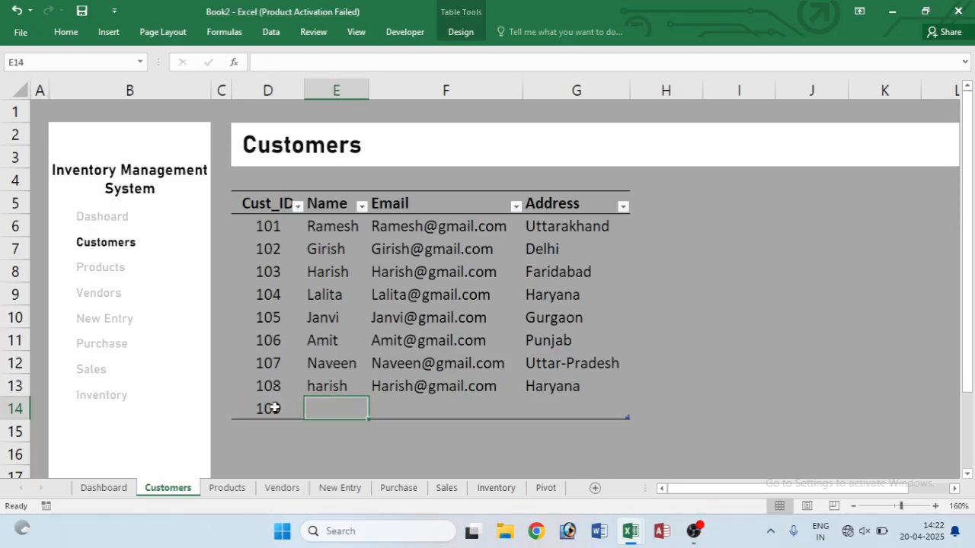
type("Manis")
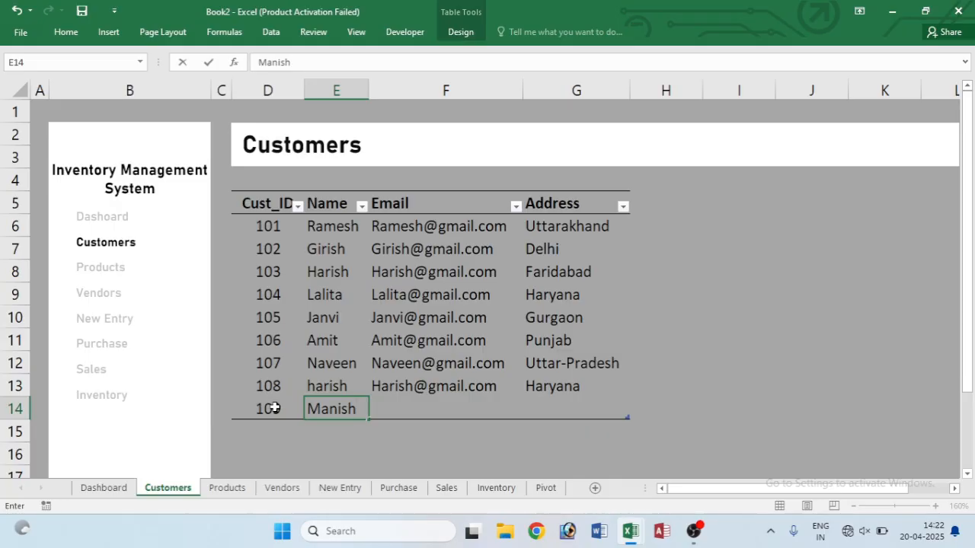
type("h")
key("Tab")
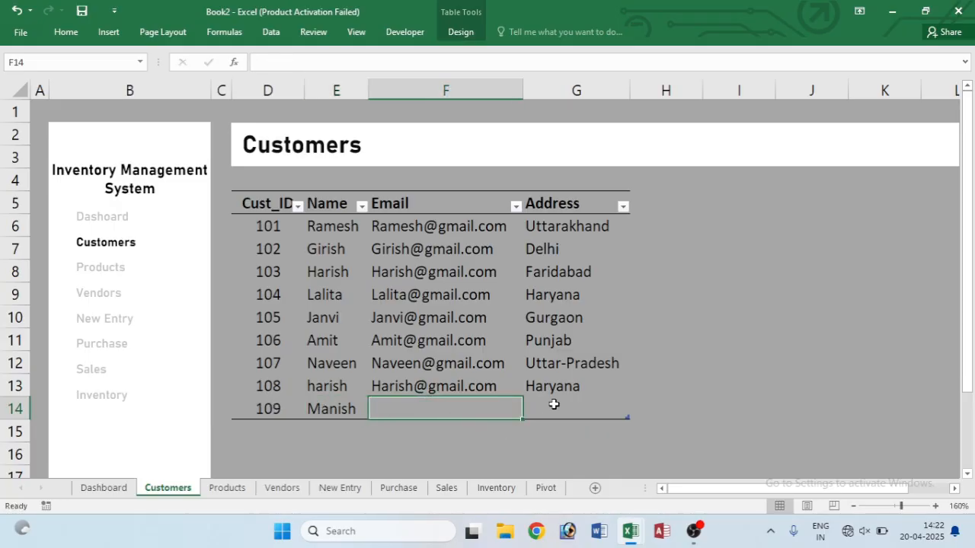
- Review the Products, Vendors and New Entry sheets
left_click(228, 488)
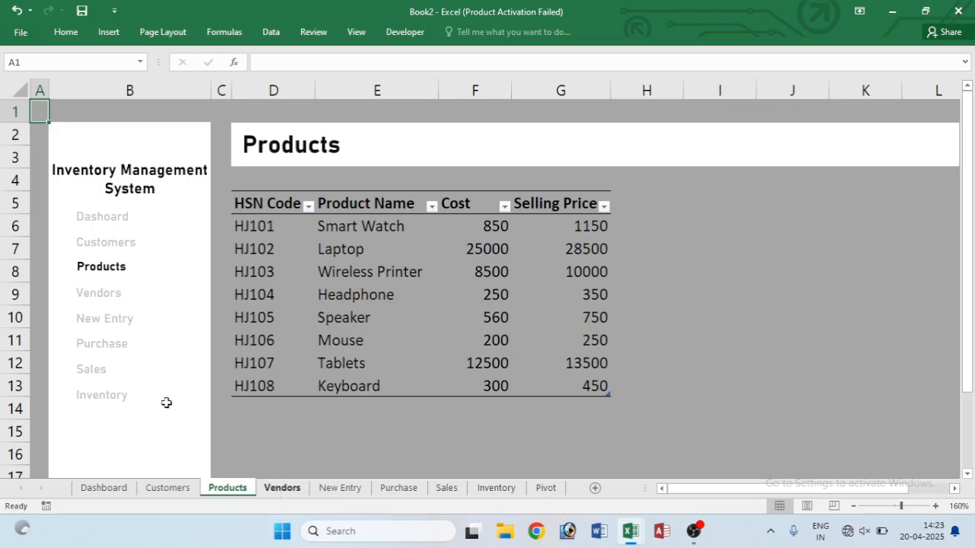
left_click(89, 293)
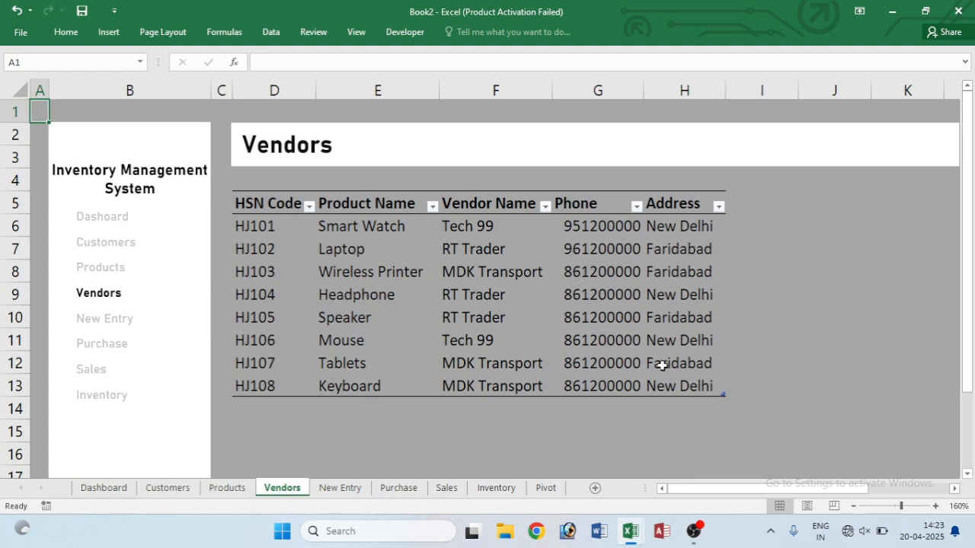
left_click(341, 490)
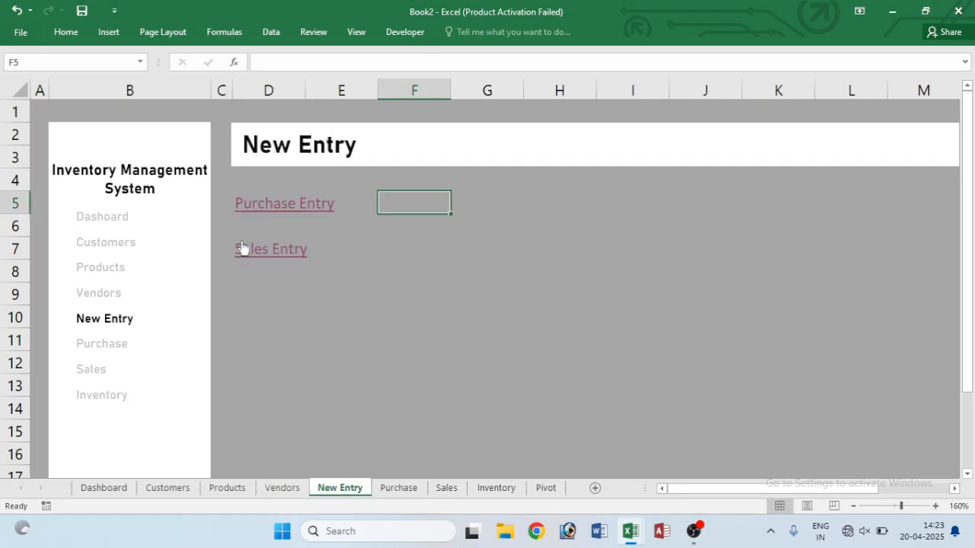
- Extend the Purchase table by one row through the purchase entry page and choose HSN code HJ106 in the new row
left_click(251, 205)
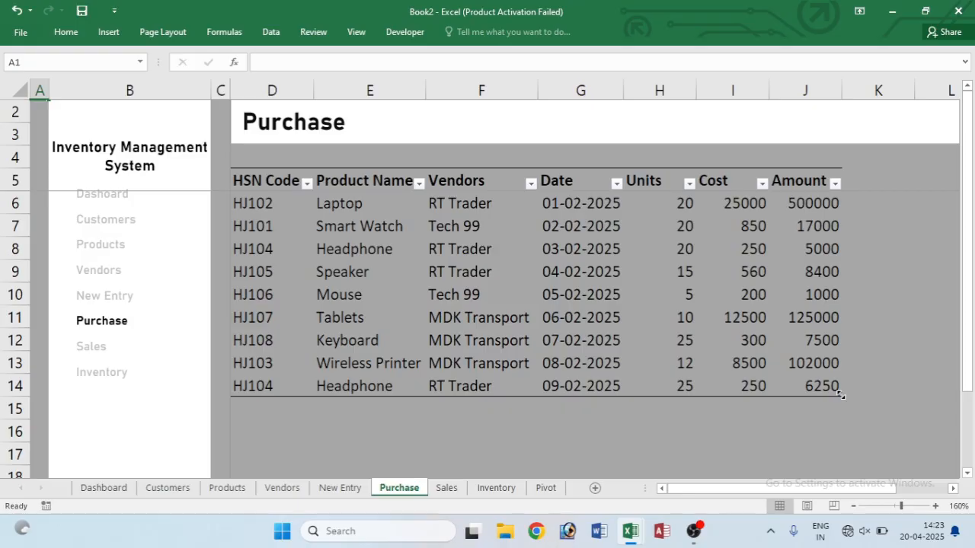
left_click_drag(839, 394, 840, 417)
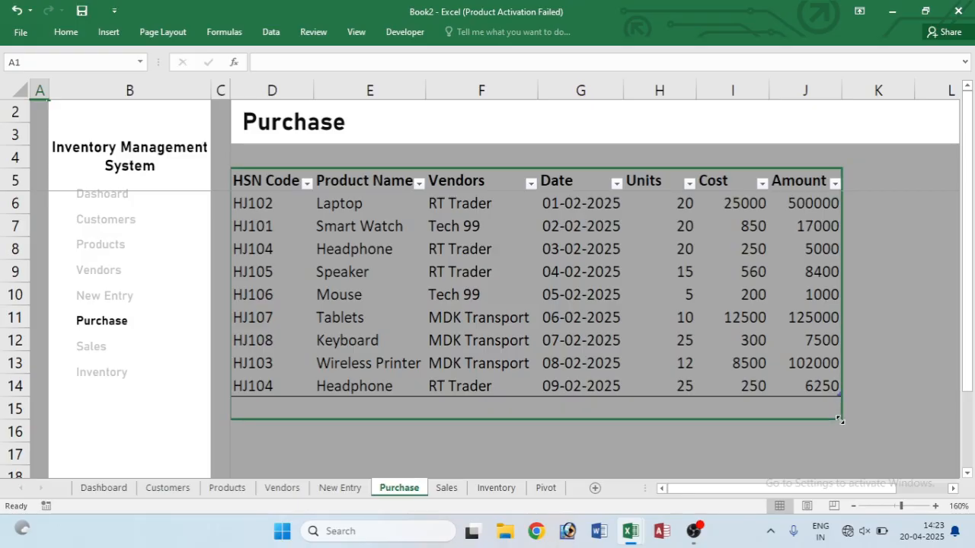
left_click(262, 409)
left_click(321, 415)
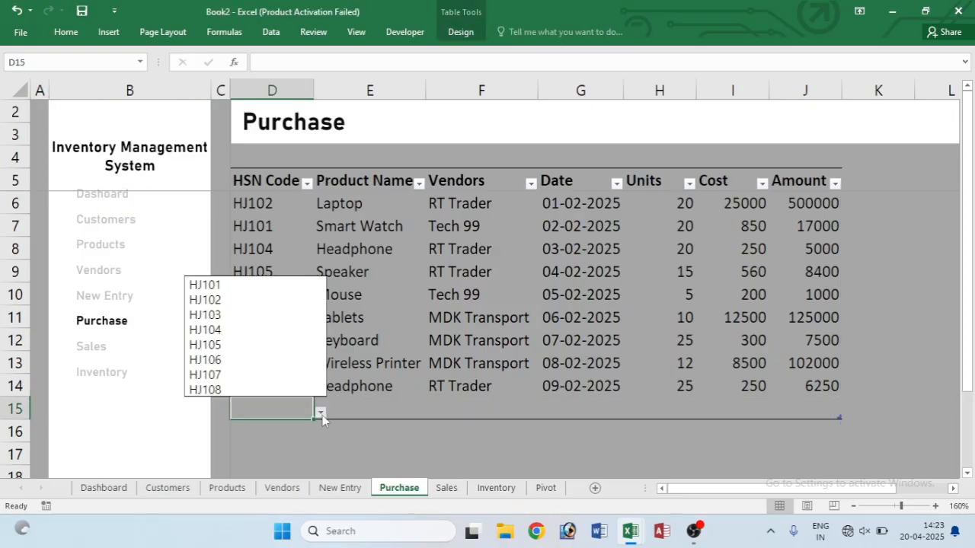
left_click(255, 360)
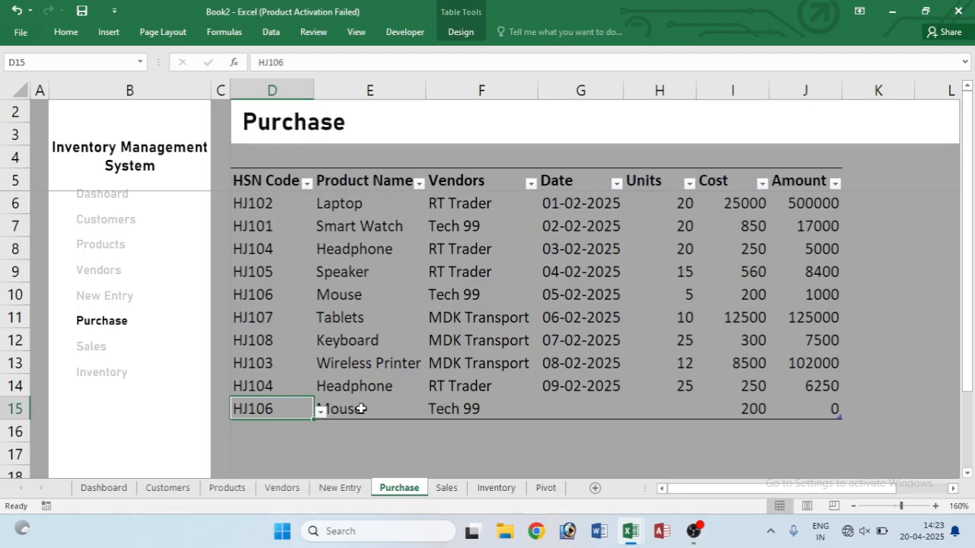
- Fill the date series down to 10-02-2025 in the new purchase row, enter 50 units and check its cost and amount
left_click(569, 405)
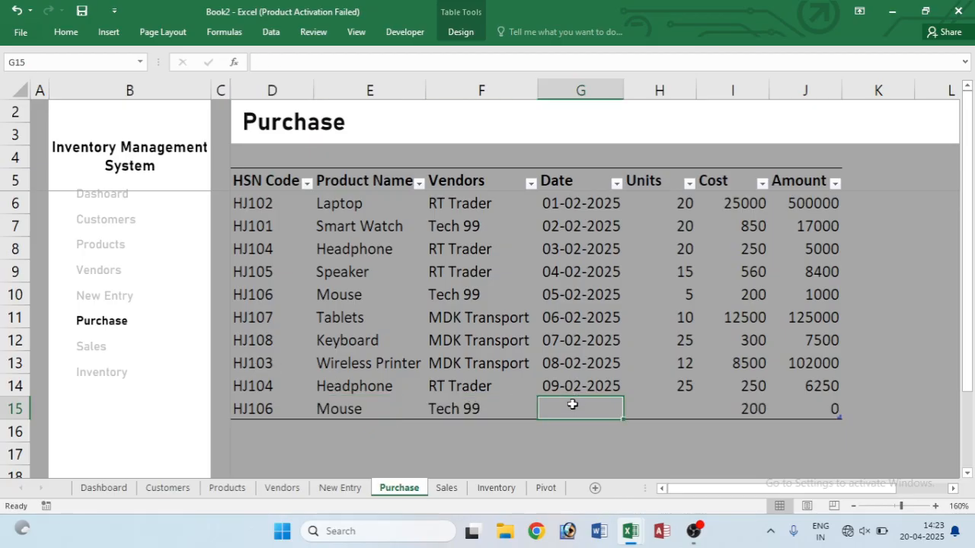
left_click(610, 389)
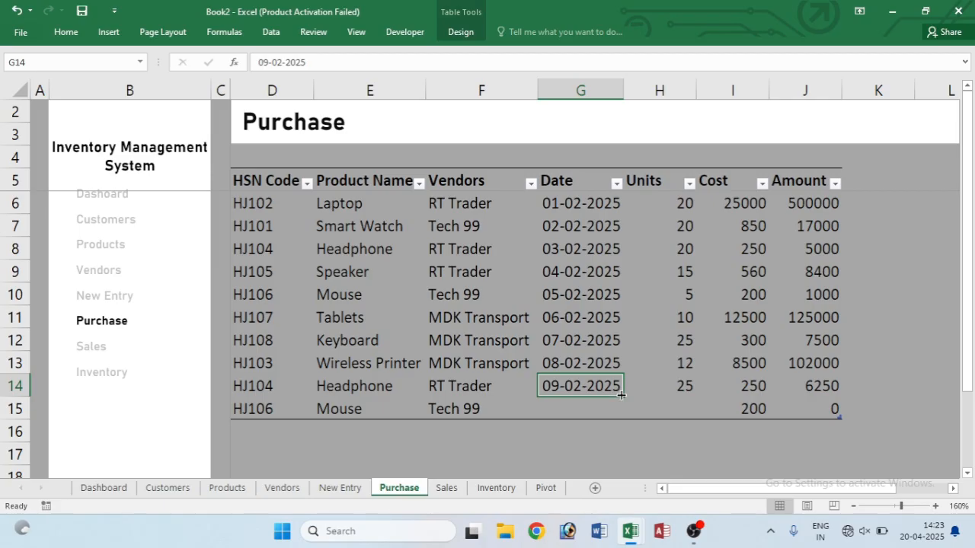
left_click_drag(621, 396, 622, 415)
left_click(680, 417)
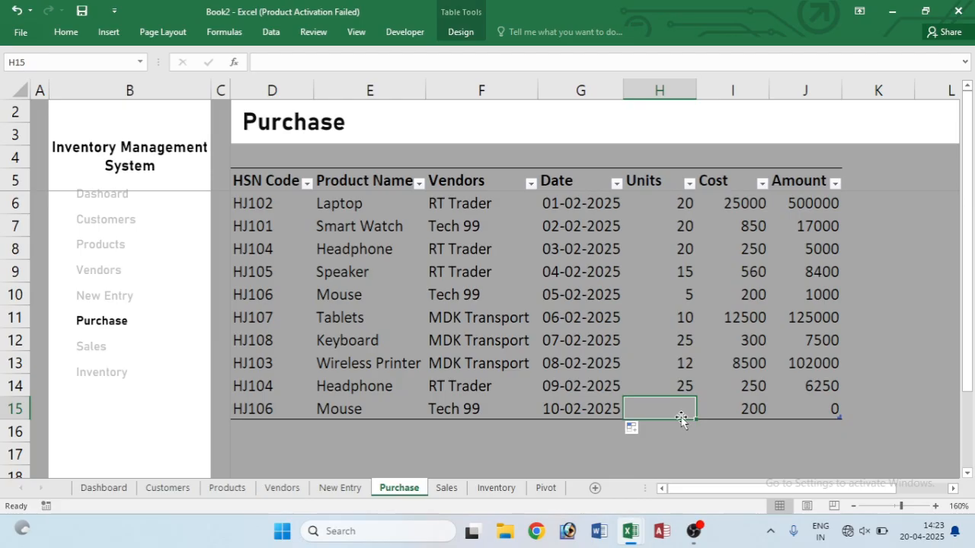
type("50")
key("Return")
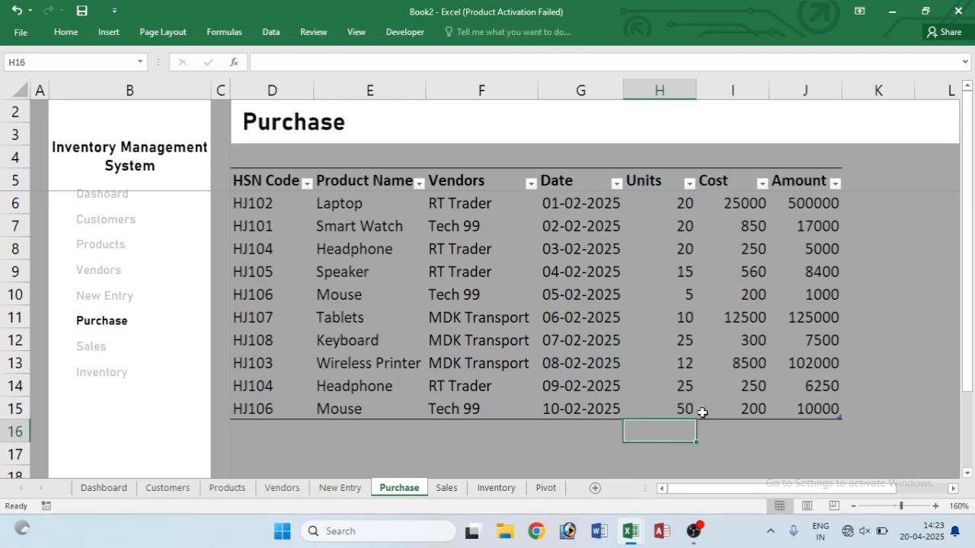
left_click(754, 409)
left_click(829, 410)
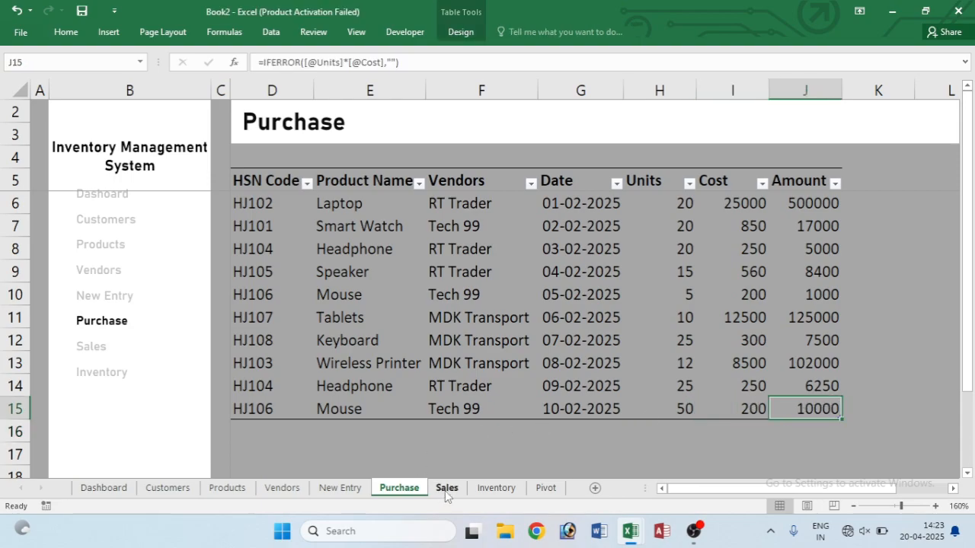
- Extend the Sales table by two rows and choose the fourth listed customer ID in the first new row
left_click(90, 346)
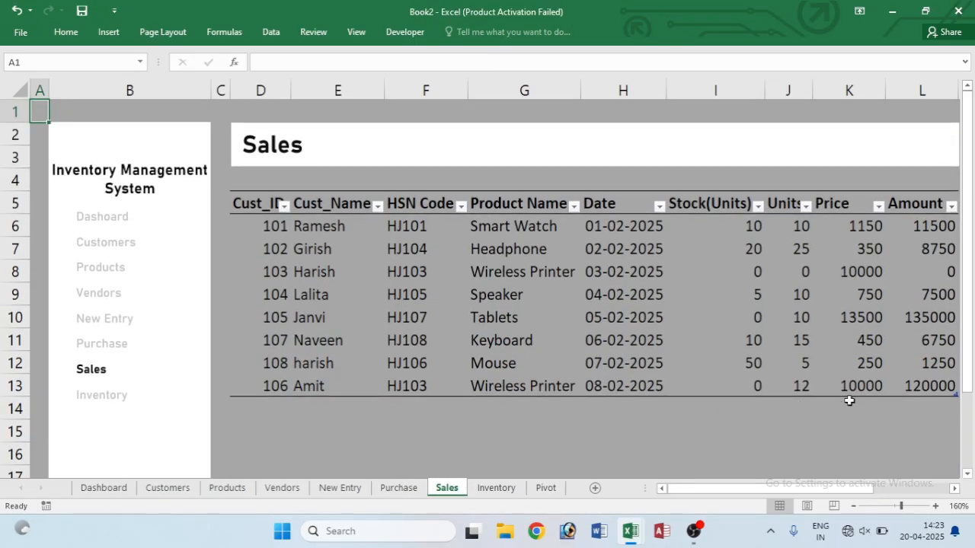
left_click(310, 388)
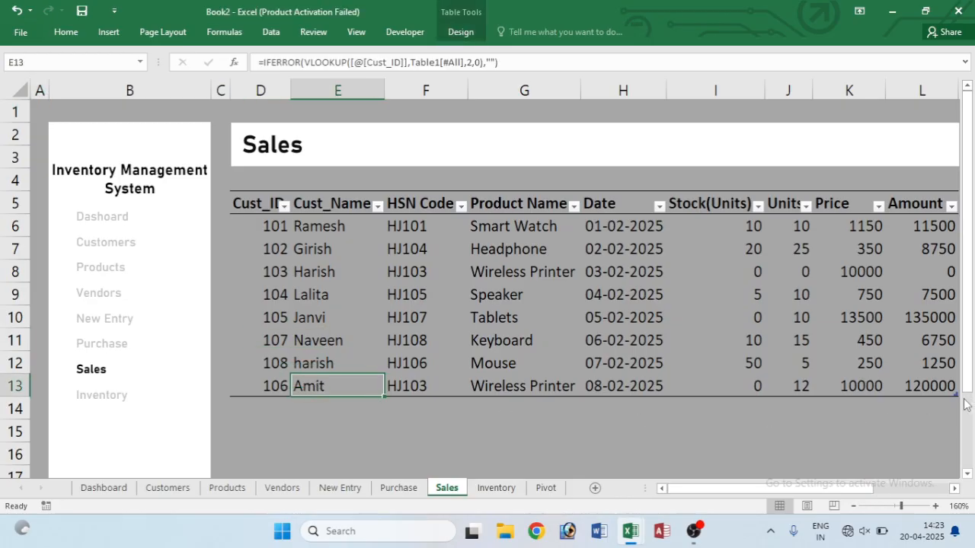
left_click_drag(955, 395, 956, 442)
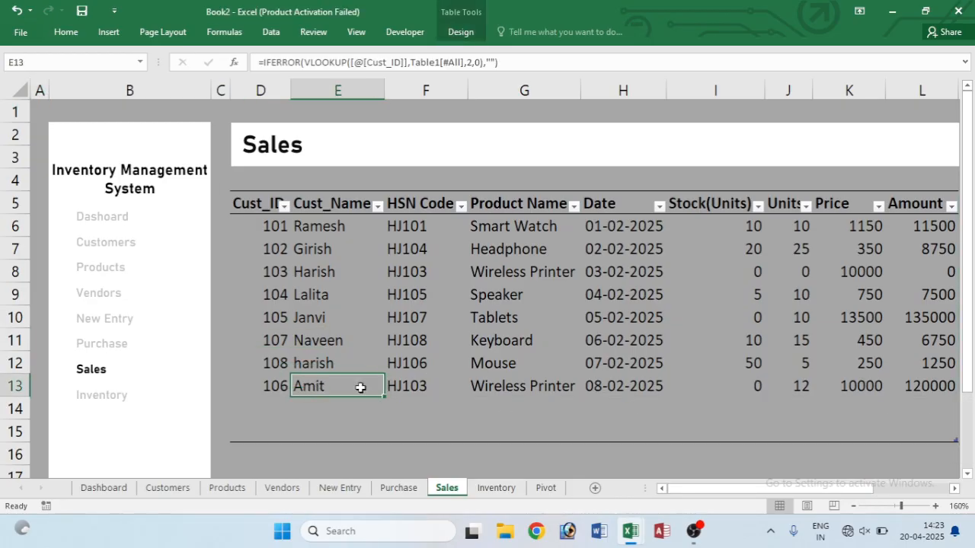
left_click(278, 408)
left_click(297, 411)
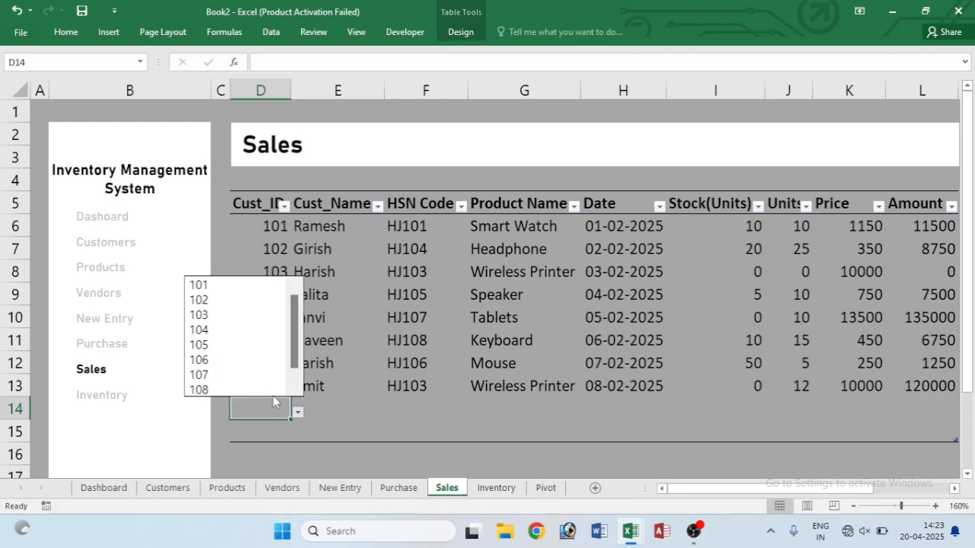
left_click(257, 330)
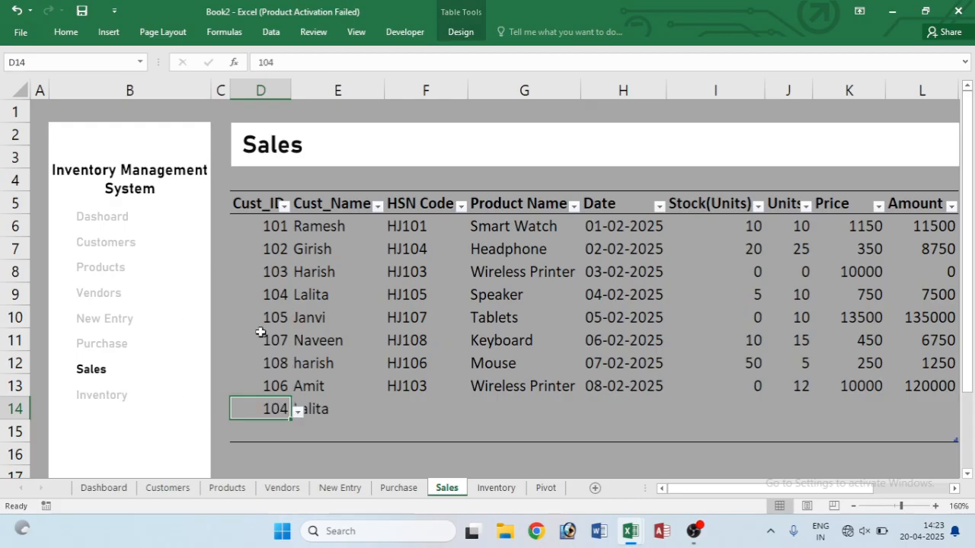
- Choose HSN code HJ106 for the first new sales row
left_click(319, 410)
left_click(408, 407)
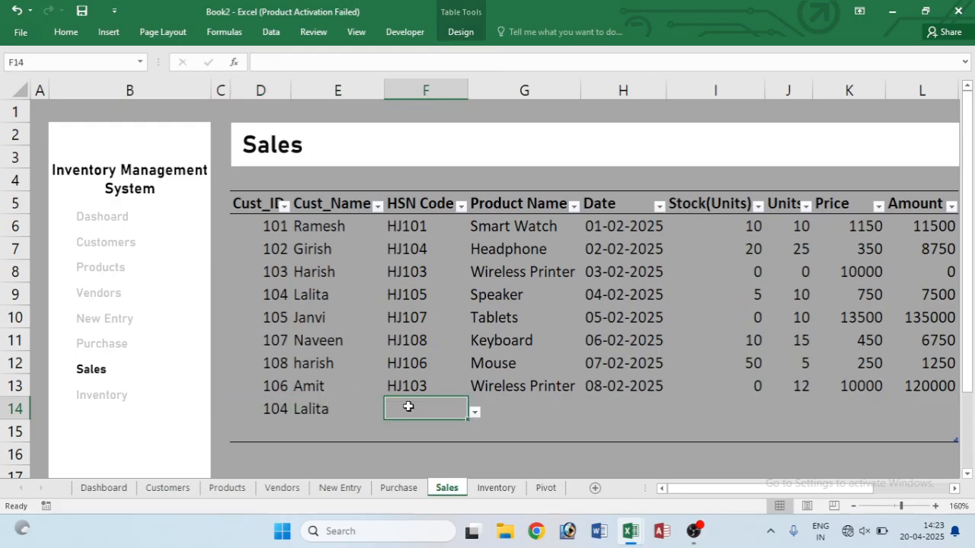
left_click(475, 413)
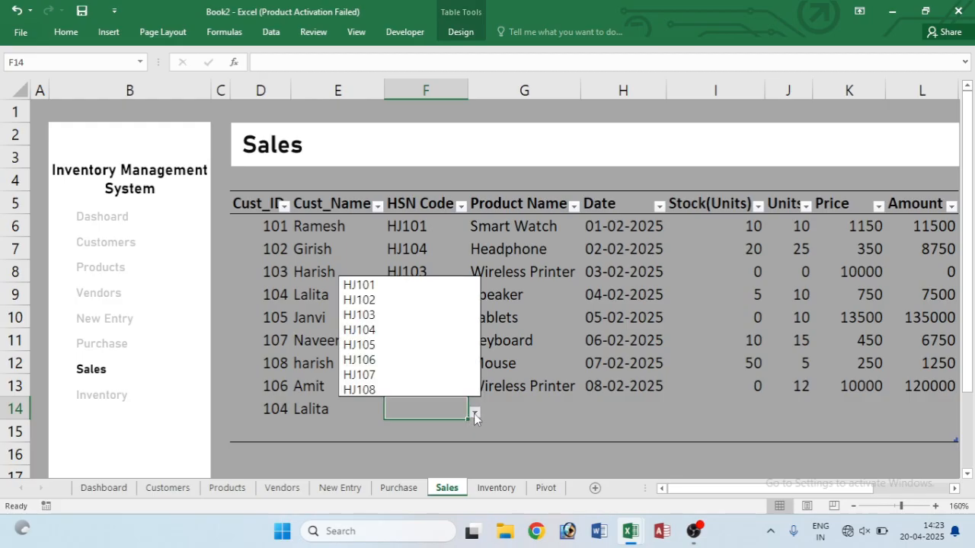
left_click(474, 412)
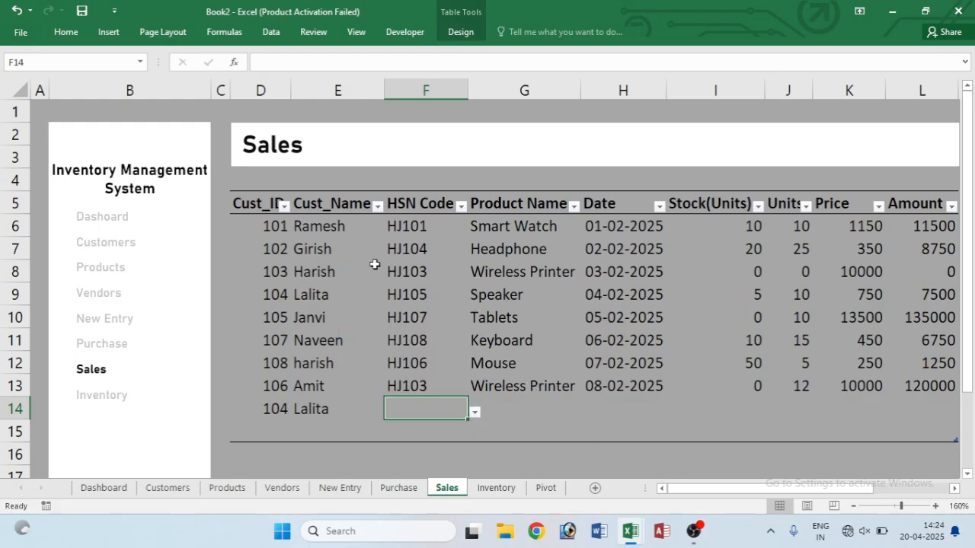
left_click(474, 412)
left_click(366, 359)
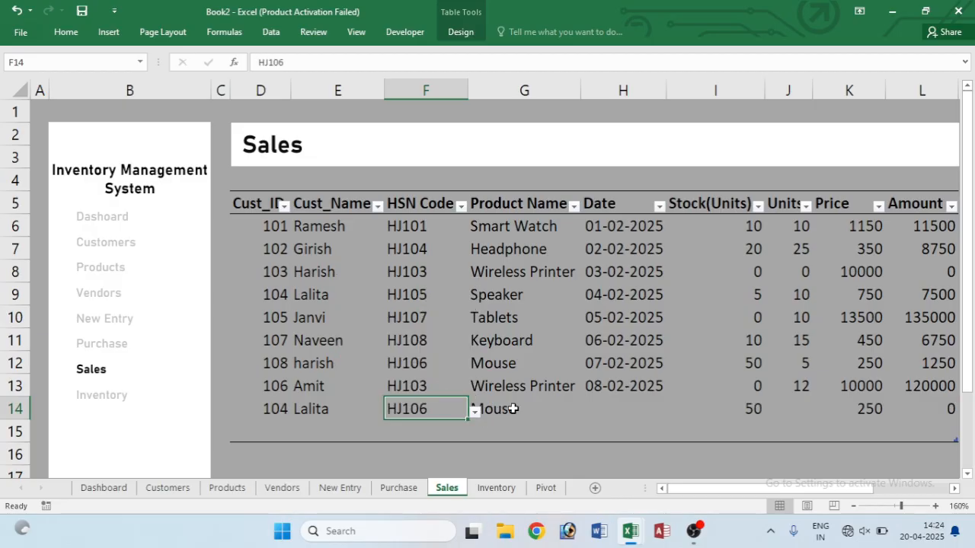
- Fill the sales dates down into both new rows, through 10-02-2025
left_click(615, 410)
left_click(653, 387)
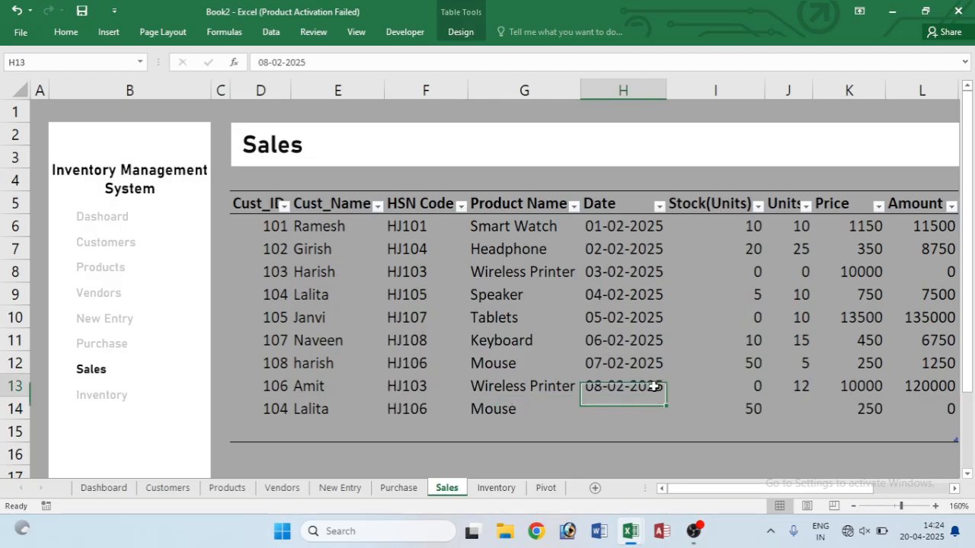
left_click_drag(665, 396, 664, 436)
- Try 30 units in the new HJ106 sales row and inspect its amount formula
left_click_drag(762, 489, 745, 491)
left_click(562, 415)
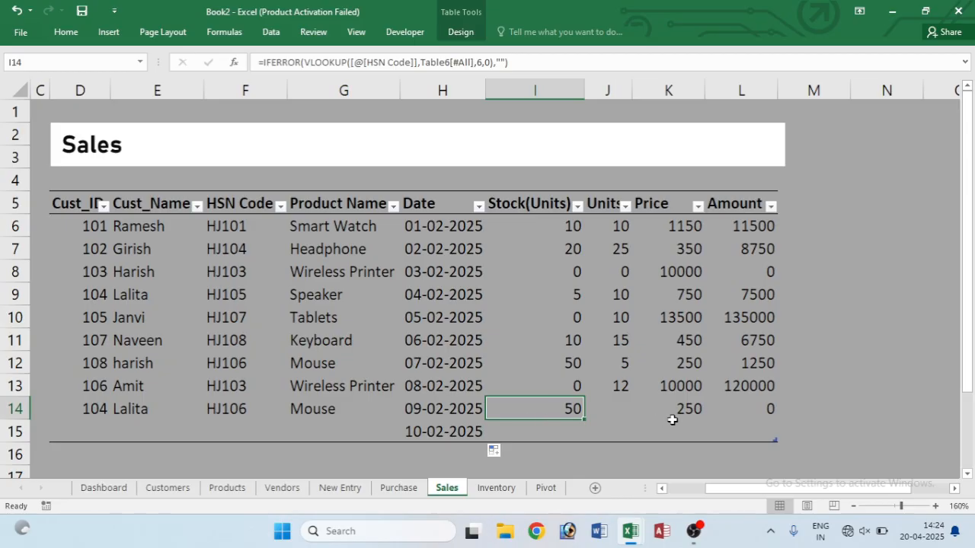
left_click(613, 405)
type("30")
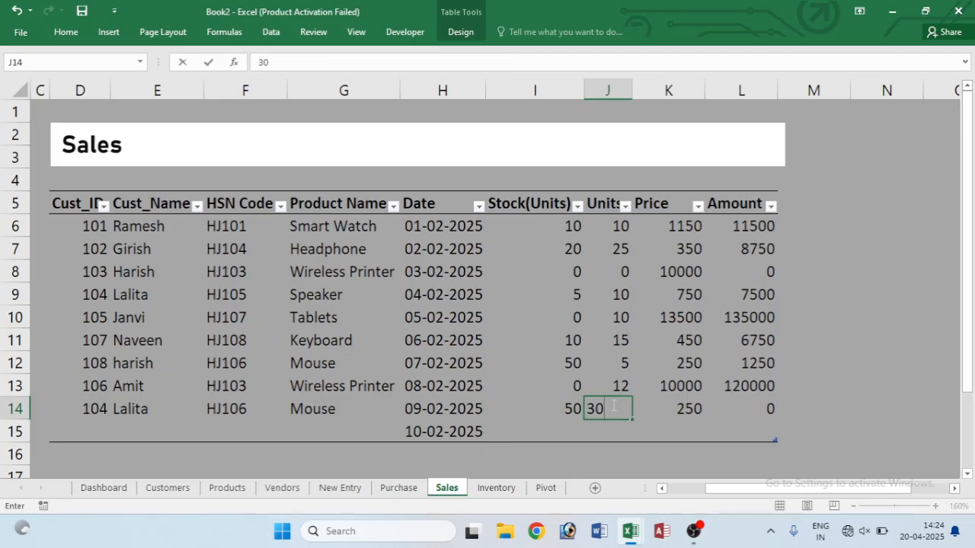
key("Return")
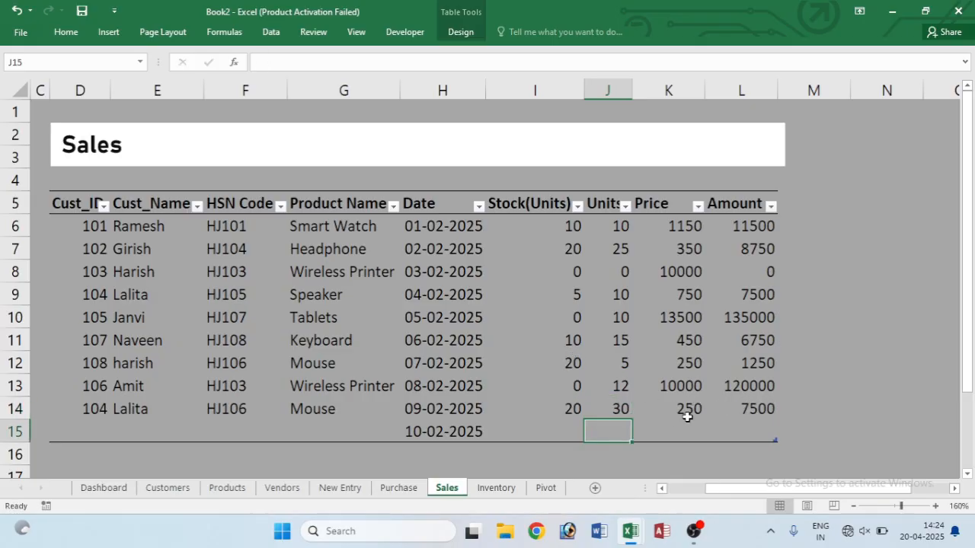
left_click(753, 404)
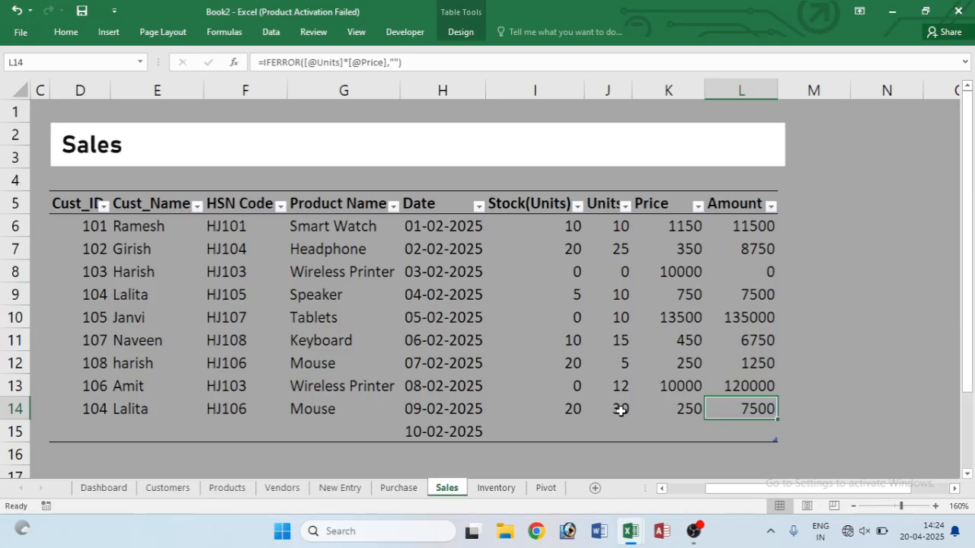
- Test the stock calculation with 60 and 50 units in the new HJ106 sales row
left_click(620, 410)
type("60")
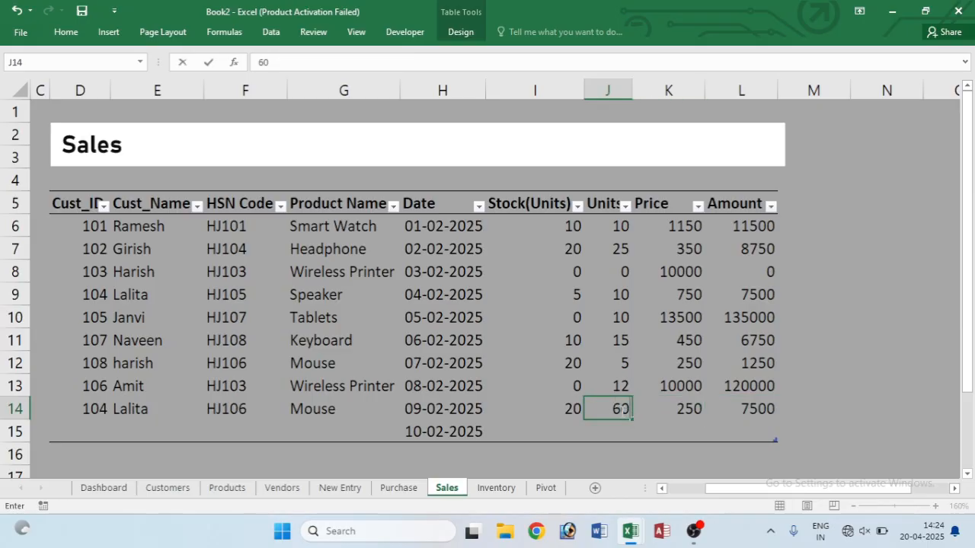
key("Return")
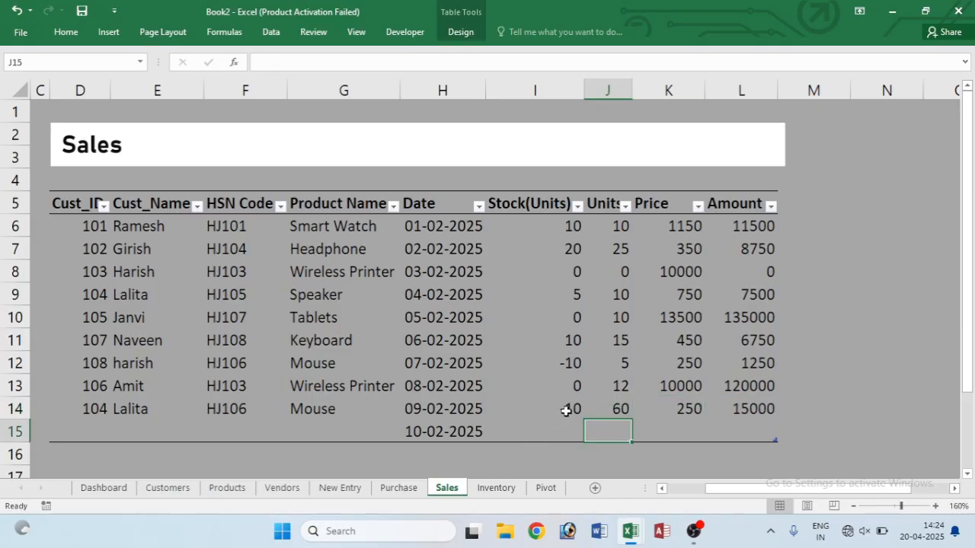
left_click(608, 409)
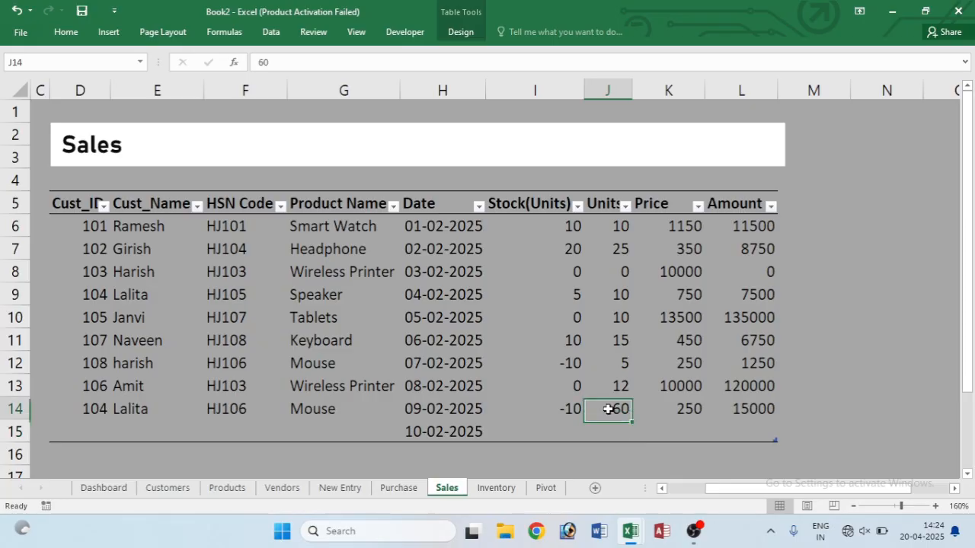
type("50")
key("Return")
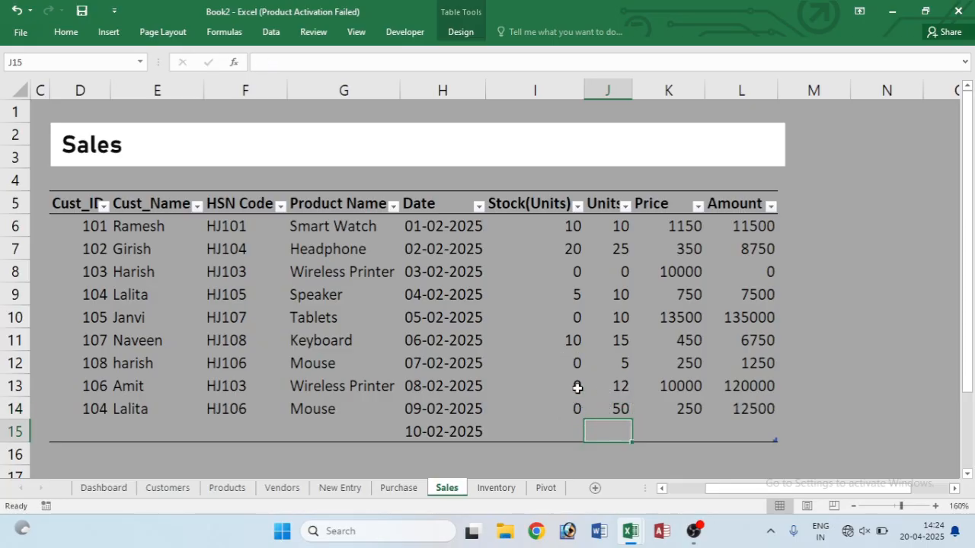
- Set the units sold in the new HJ106 sales row to 40
left_click(621, 409)
type("40")
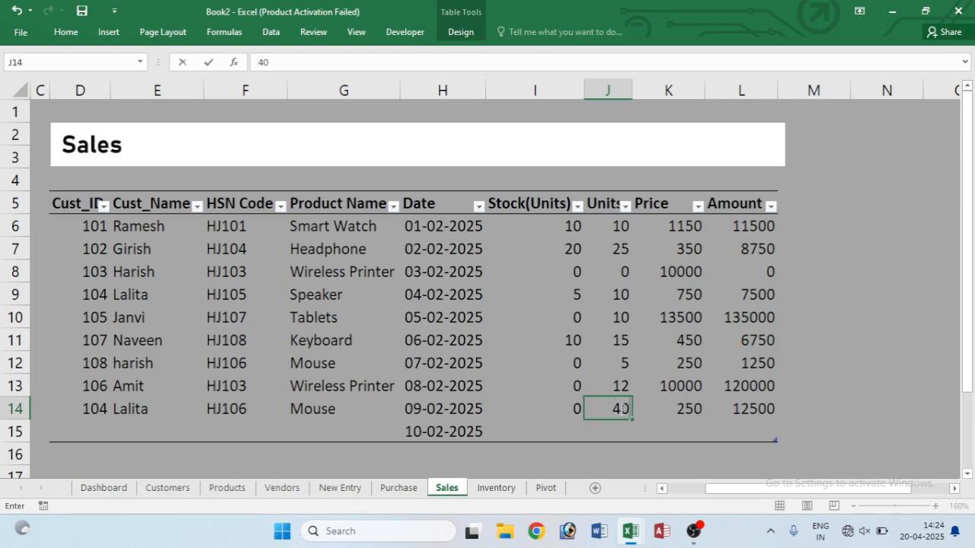
key("Return")
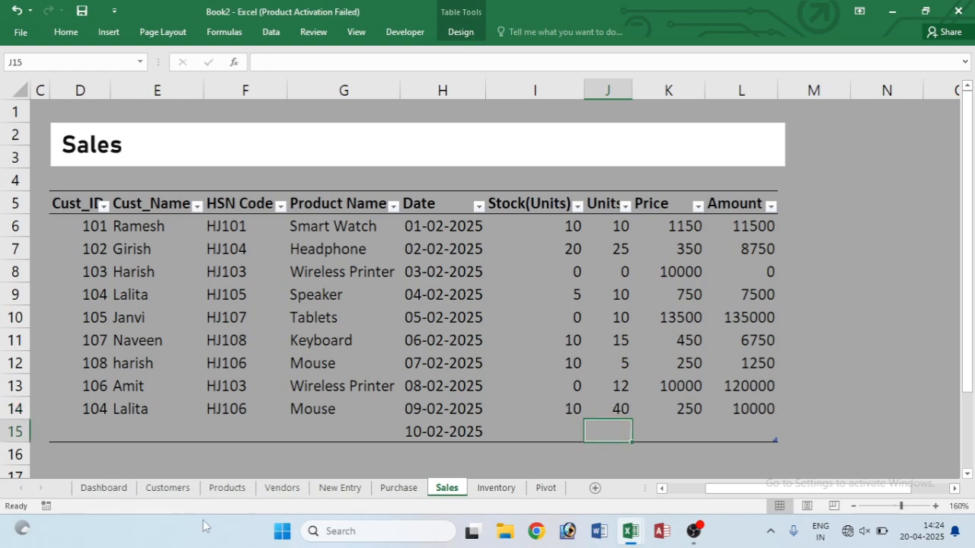
- Open the Inventory sheet and inspect the stock formula for the Mouse product
left_click_drag(707, 491, 668, 506)
left_click(98, 394)
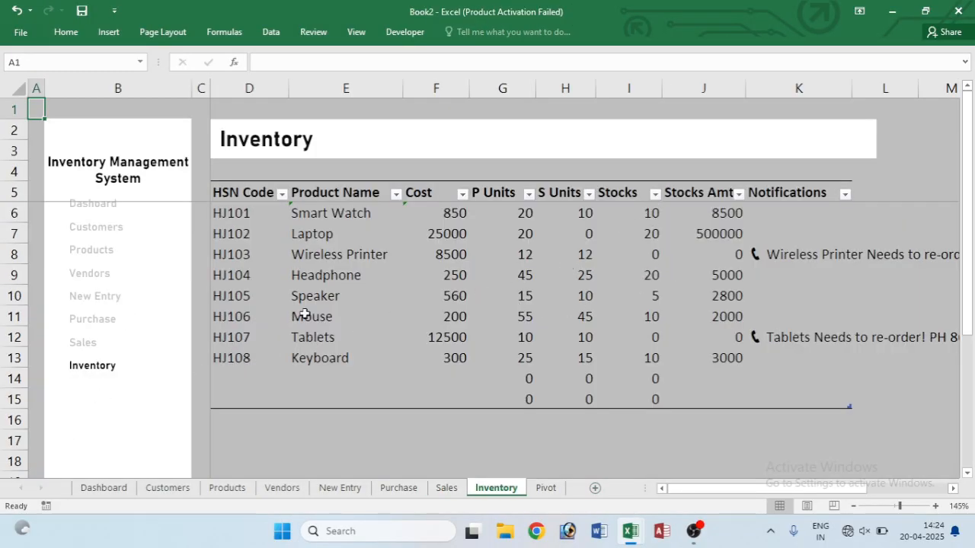
left_click(654, 318)
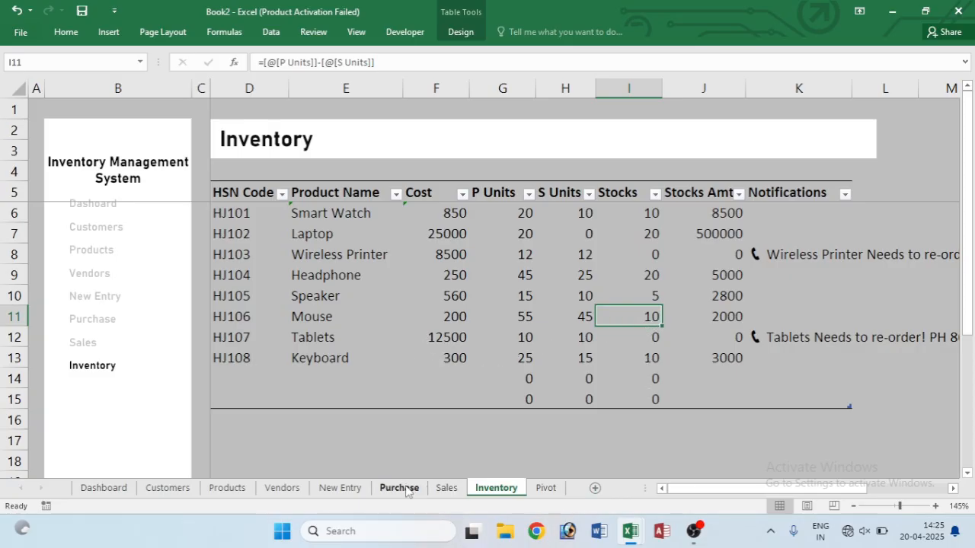
- Test the HJ106 Mouse sales row dated 07-02-2025 on the Sales sheet with 10 units and restore it to 5
left_click(446, 488)
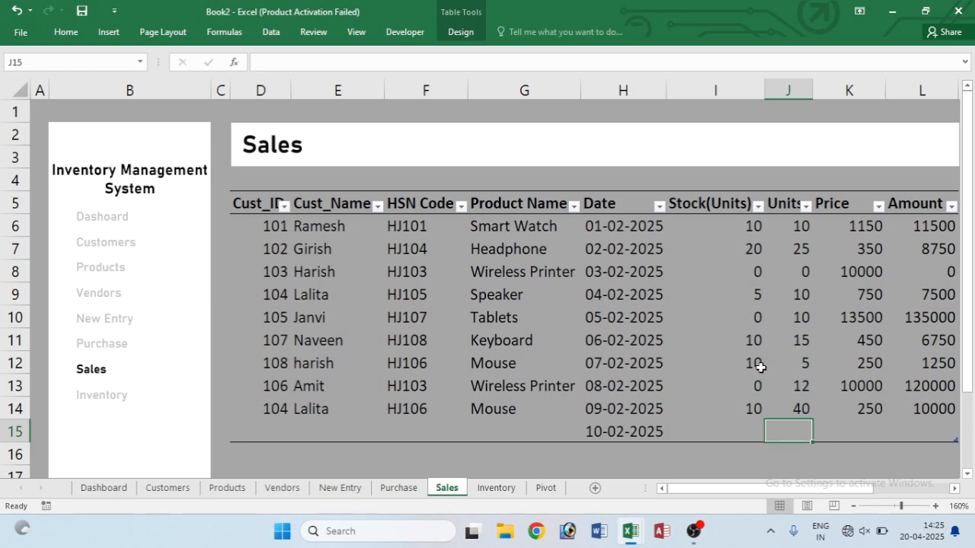
left_click(795, 365)
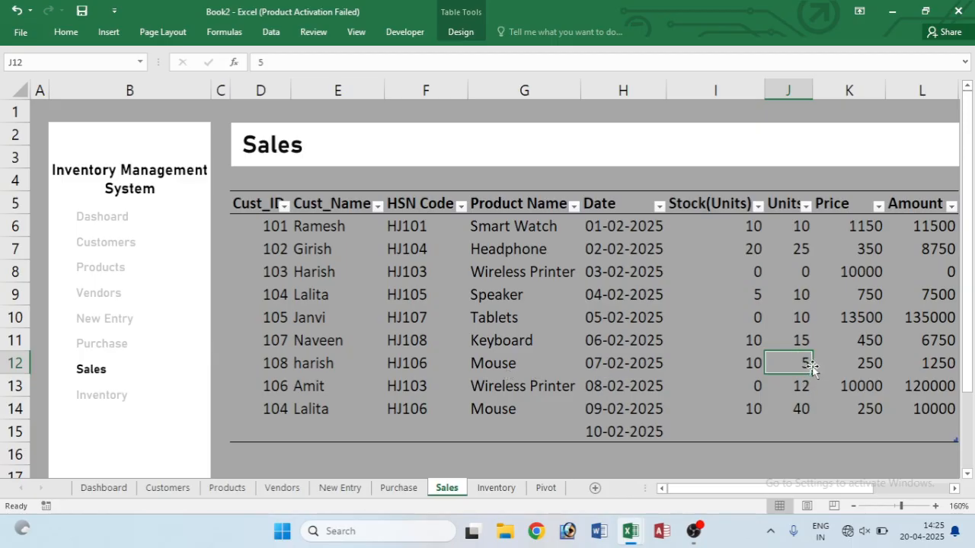
type("10")
key("Return")
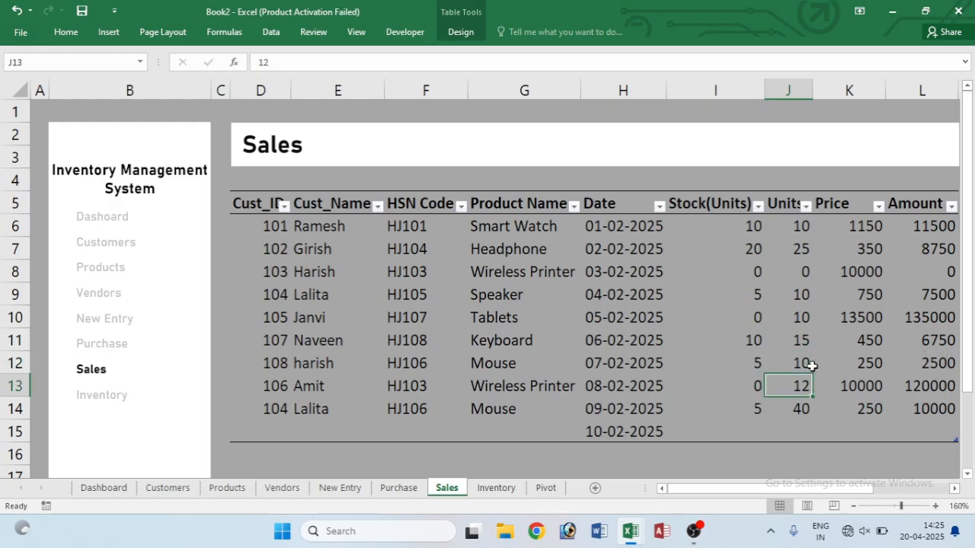
left_click(812, 366)
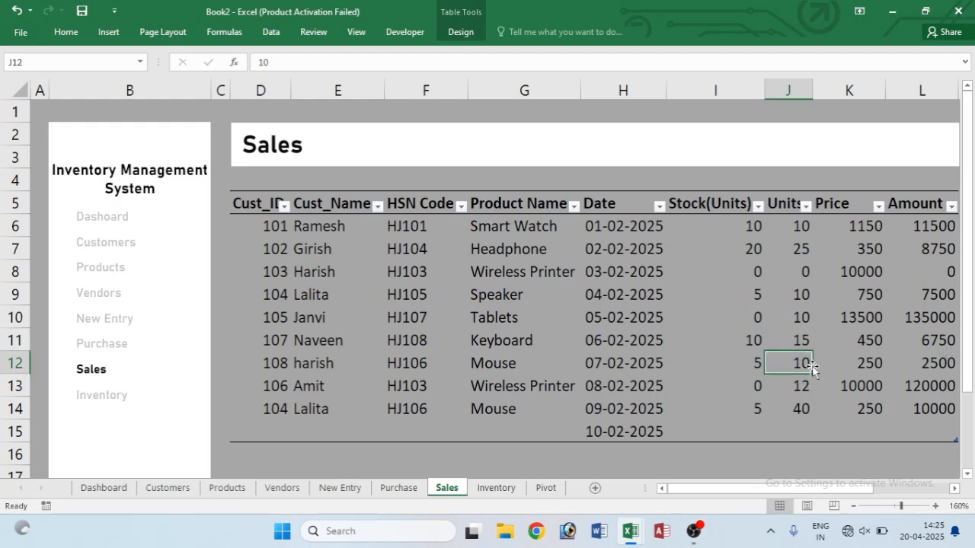
type("5")
key("Return")
- Set the units sold in the 07-02-2025 Mouse row to 15 and inspect that row's stock formula
scroll(763, 363, "right", 1)
left_click(766, 363)
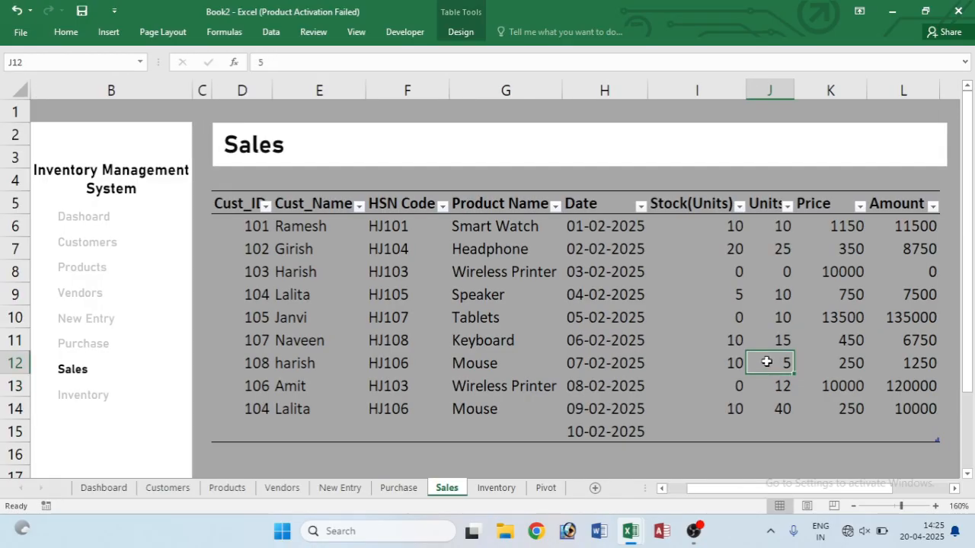
type("15")
key("Return")
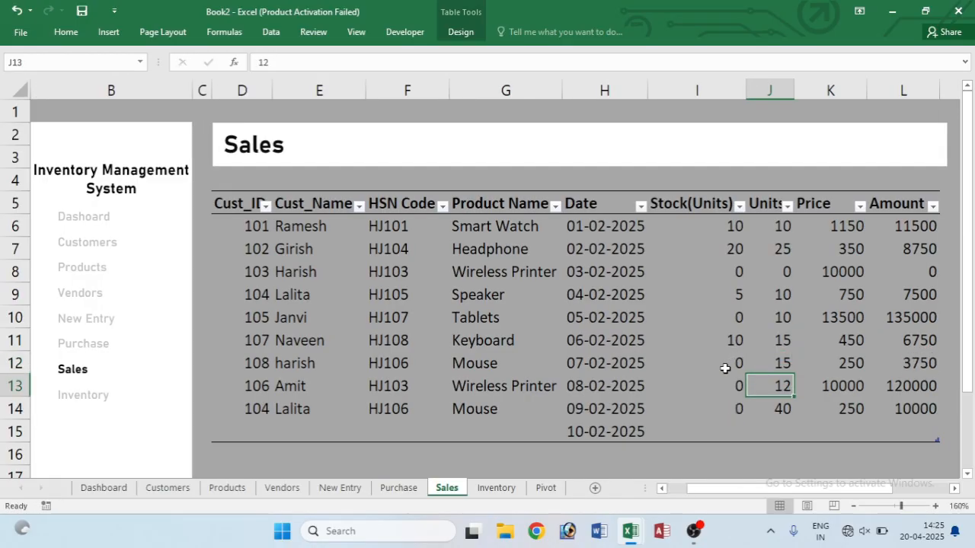
left_click(735, 366)
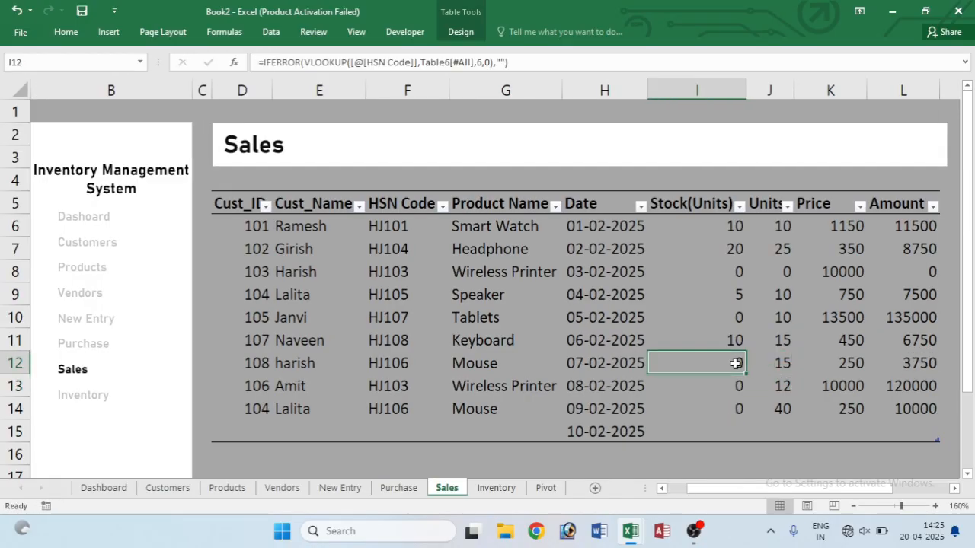
- Check the Mouse row on the Inventory sheet and review the Dashboard's summary cards, charts and notifications
left_click(496, 487)
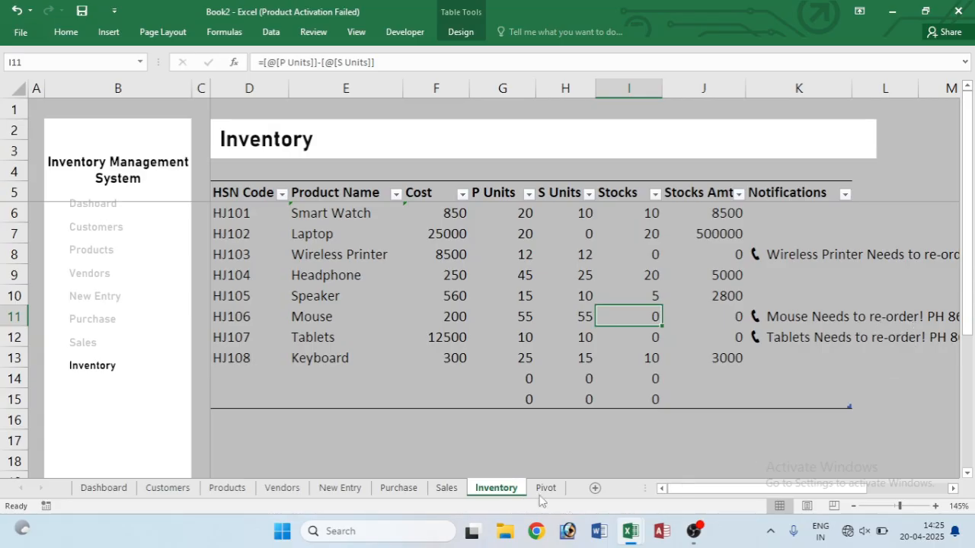
left_click_drag(796, 494, 775, 499)
left_click(103, 488)
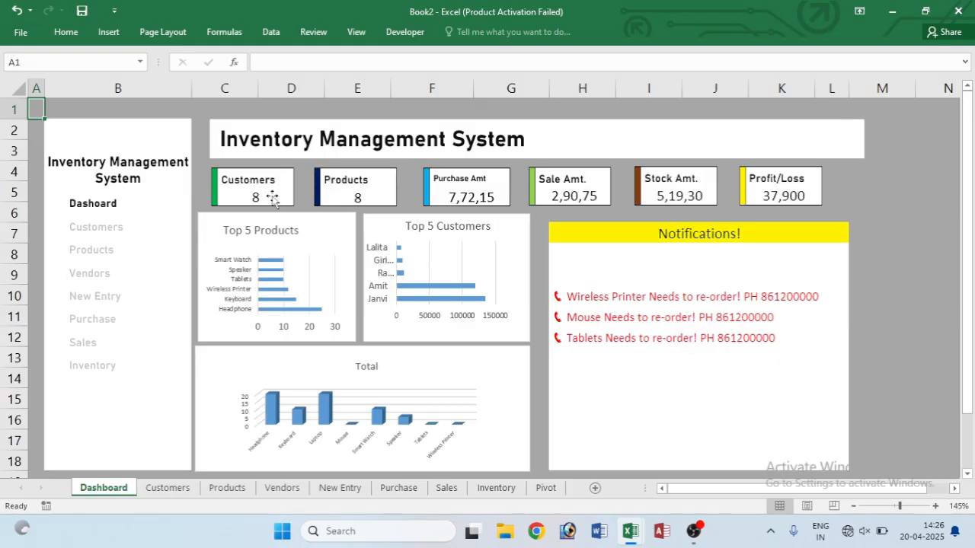
left_click(349, 186)
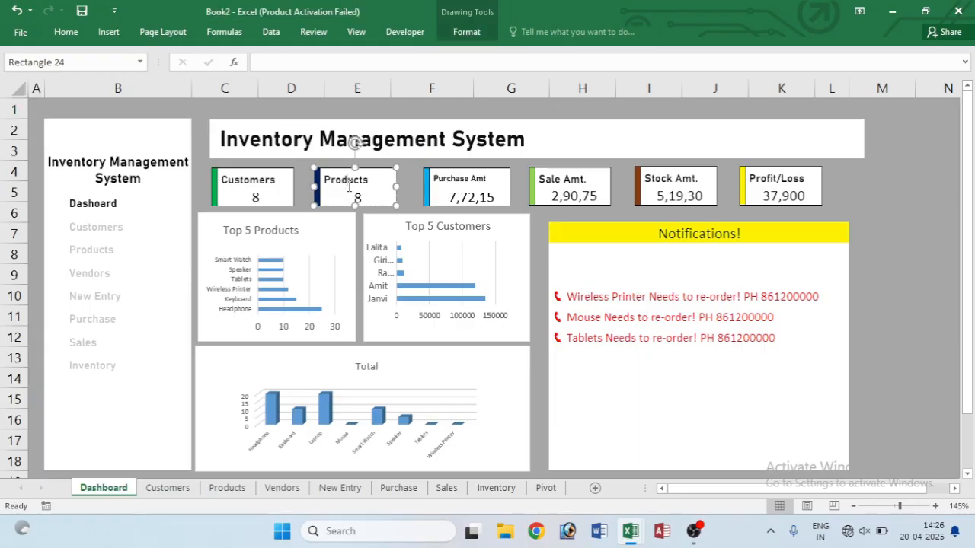
left_click(660, 355)
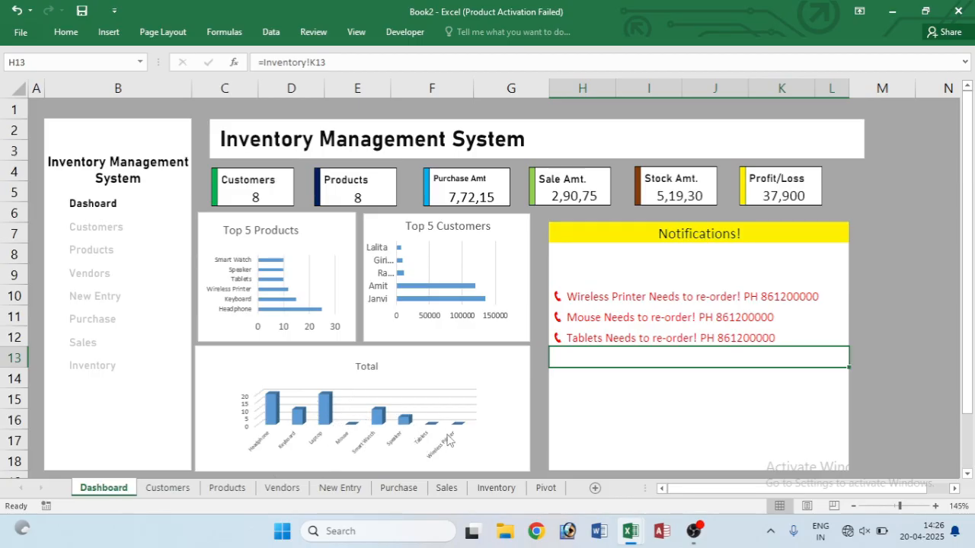
- Examine the Tablets row on the Inventory sheet, including its purchased units formula
left_click(496, 488)
left_click(303, 333)
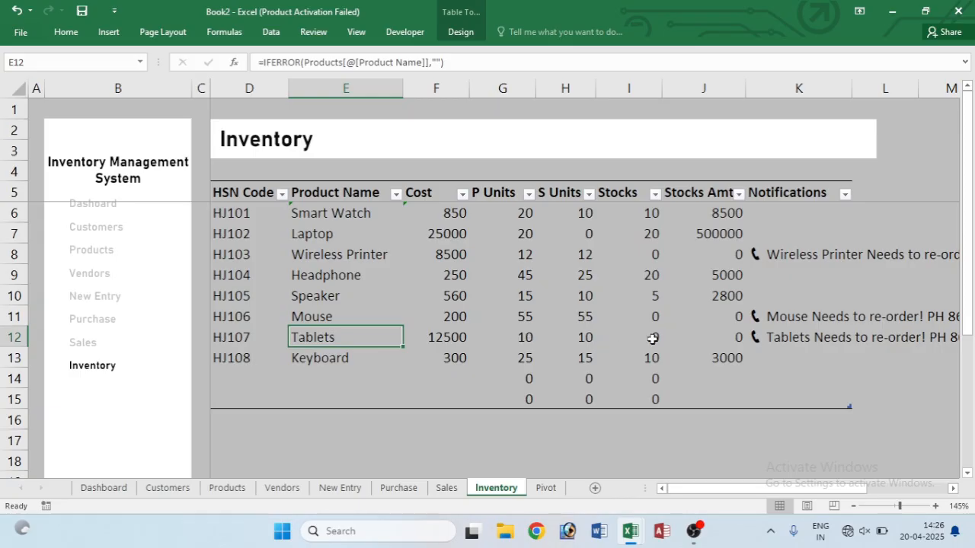
left_click(502, 339)
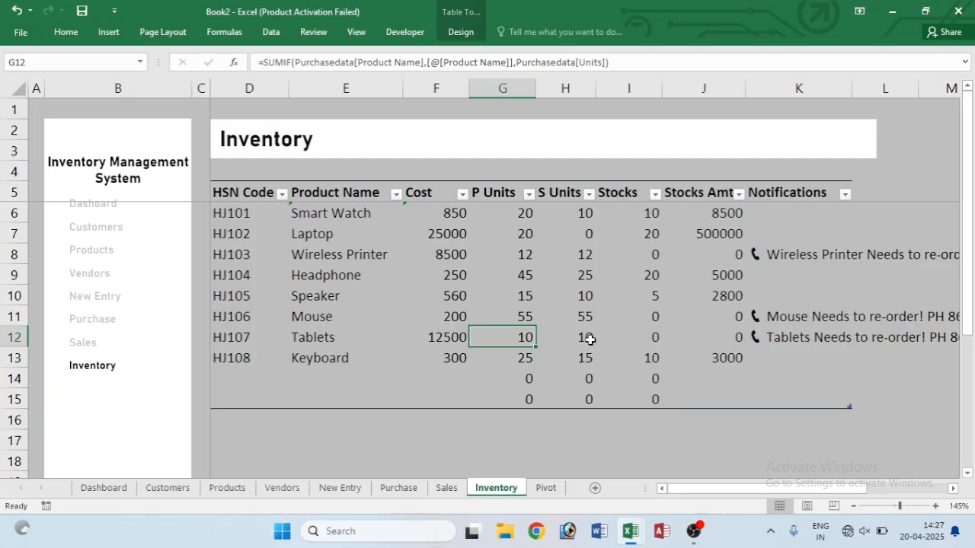
- Set the purchased units for the HJ107 Tablets row on the Purchase sheet to 20
left_click(405, 489)
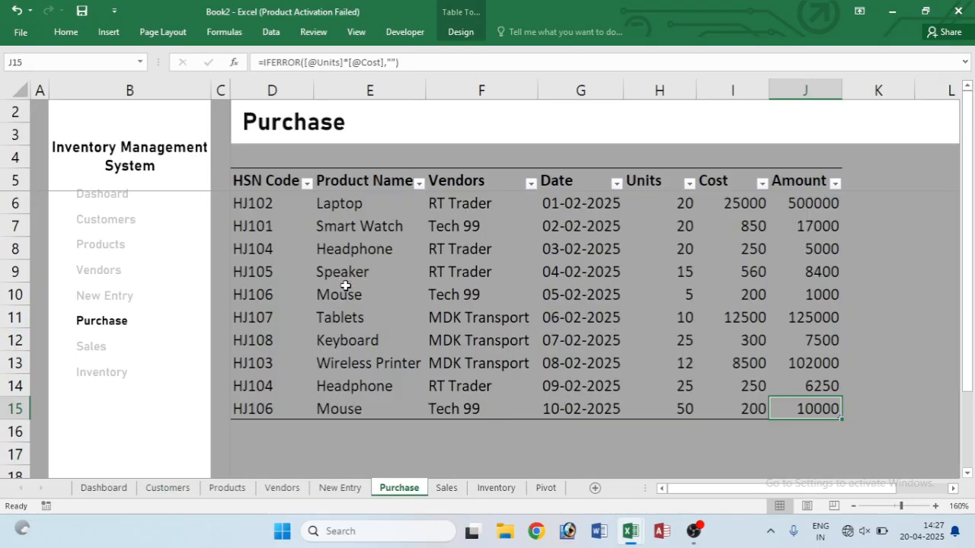
left_click(691, 320)
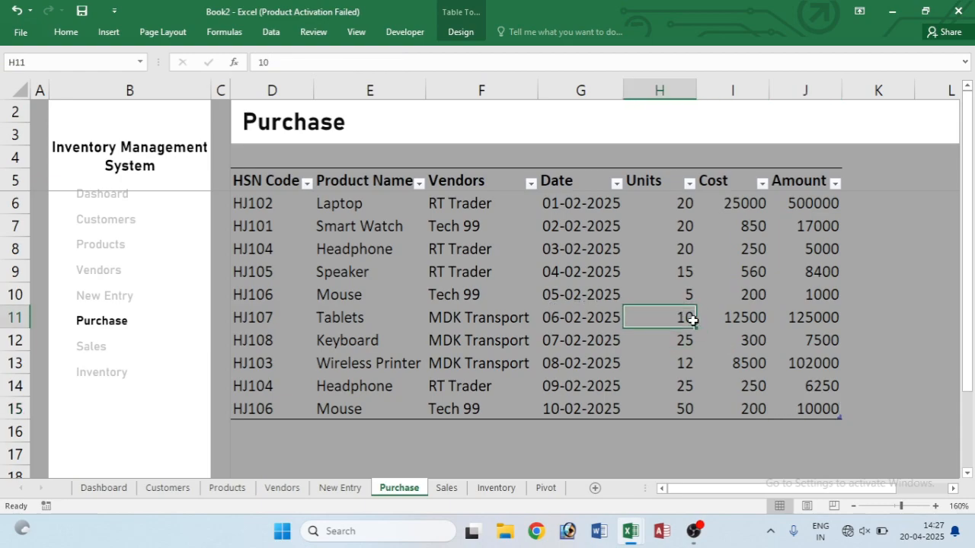
type("20")
key("Return")
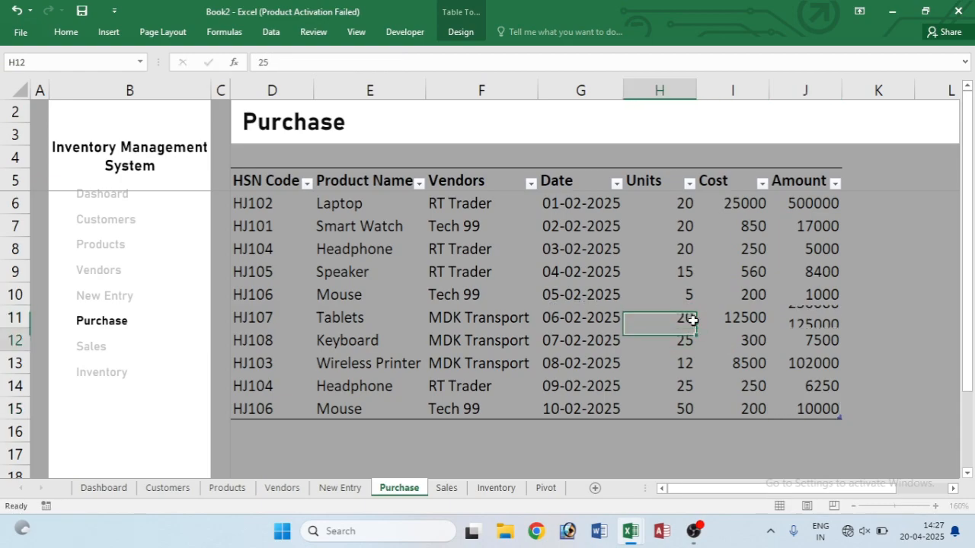
- Check the updated Tablets stock on the Inventory sheet
key("ctrl+Page_Down")
key("ctrl+Page_Down")
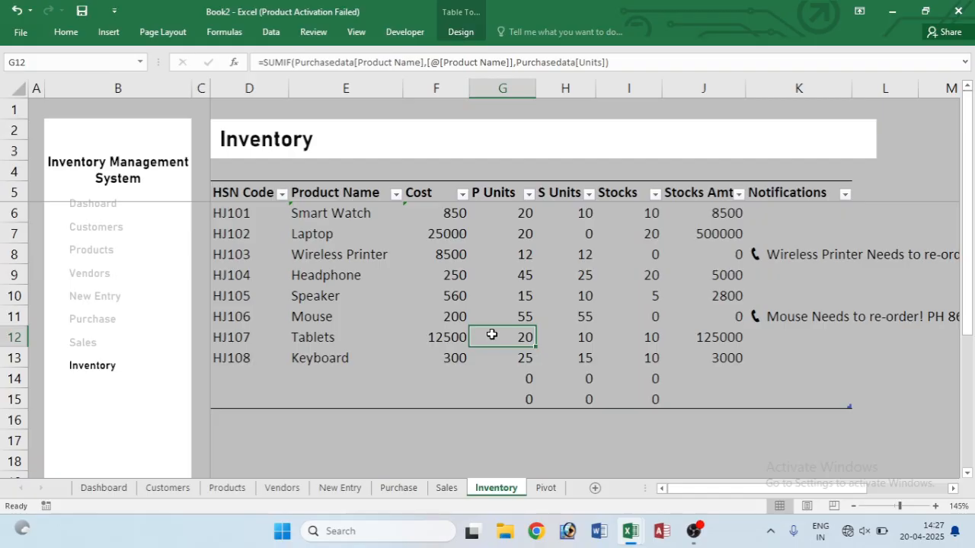
left_click(646, 338)
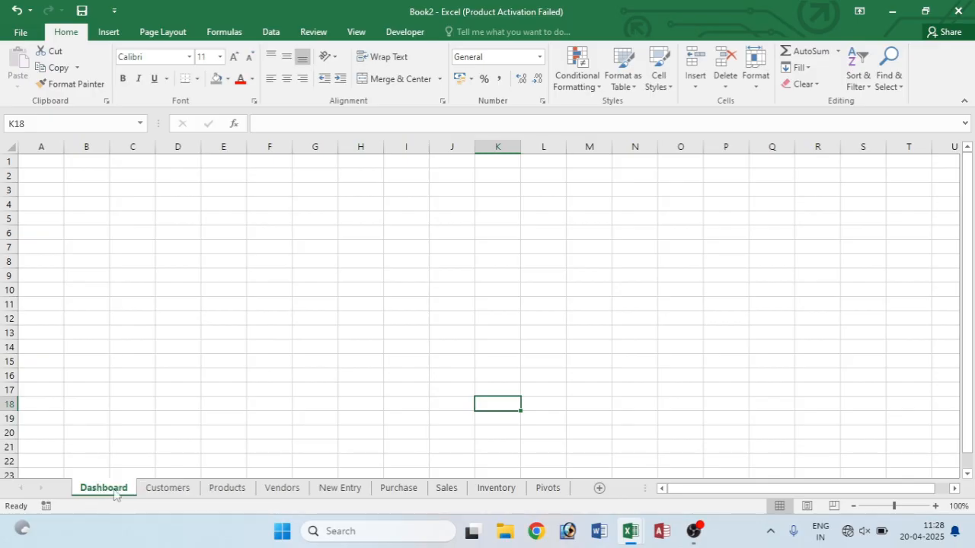
- Look through the sheets of the blank workbook, from Customers to Pivots
left_click(175, 492)
left_click(227, 490)
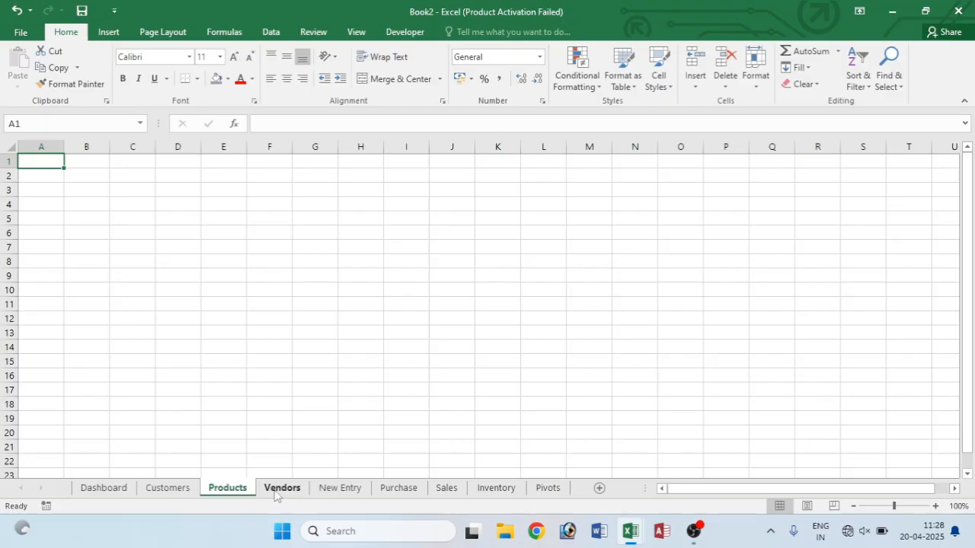
left_click(282, 490)
left_click(337, 490)
left_click(398, 490)
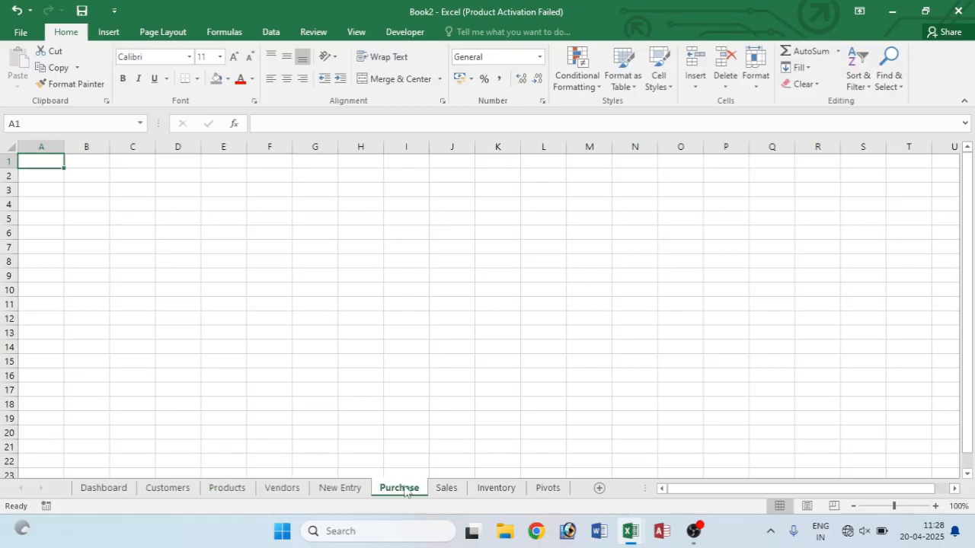
left_click(454, 489)
left_click(493, 490)
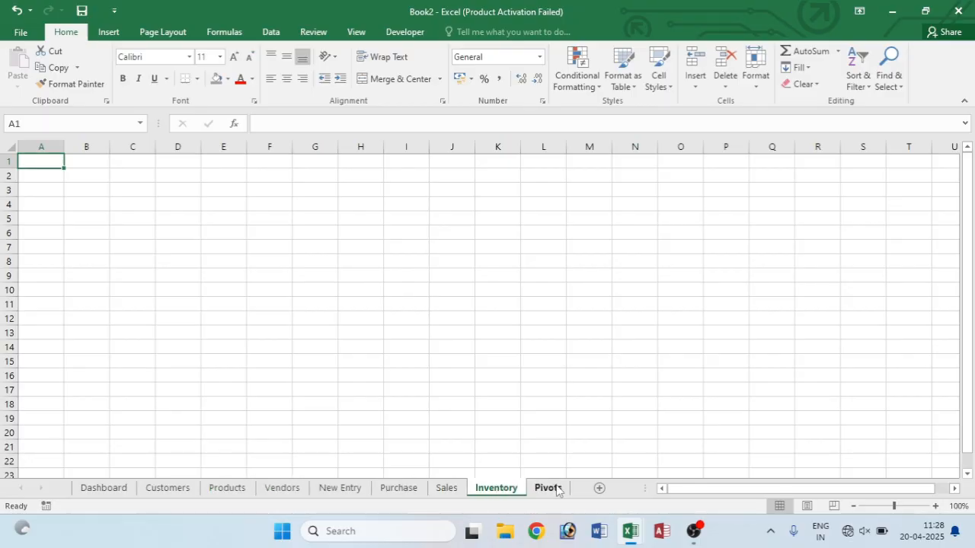
left_click(549, 490)
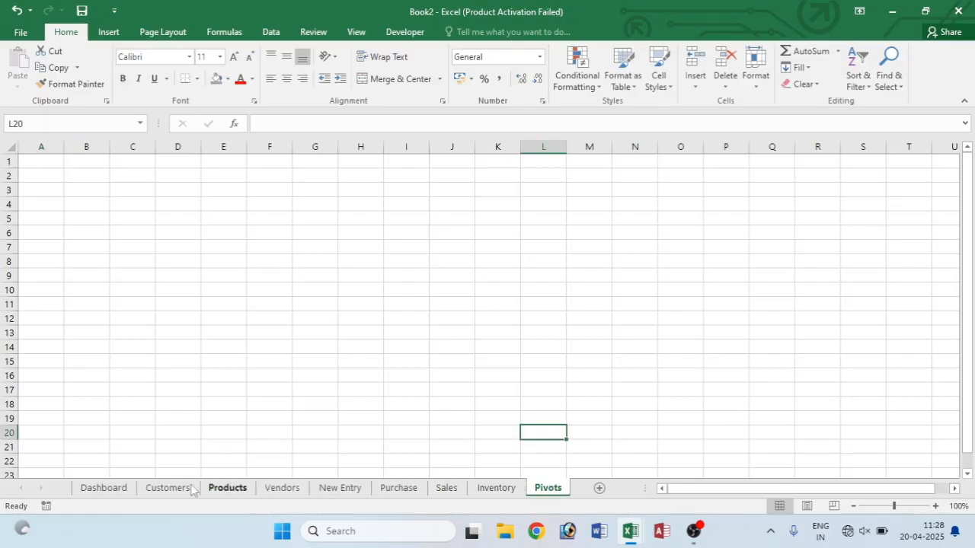
- Fill the entire Dashboard sheet with a medium gray background colour
left_click(100, 491)
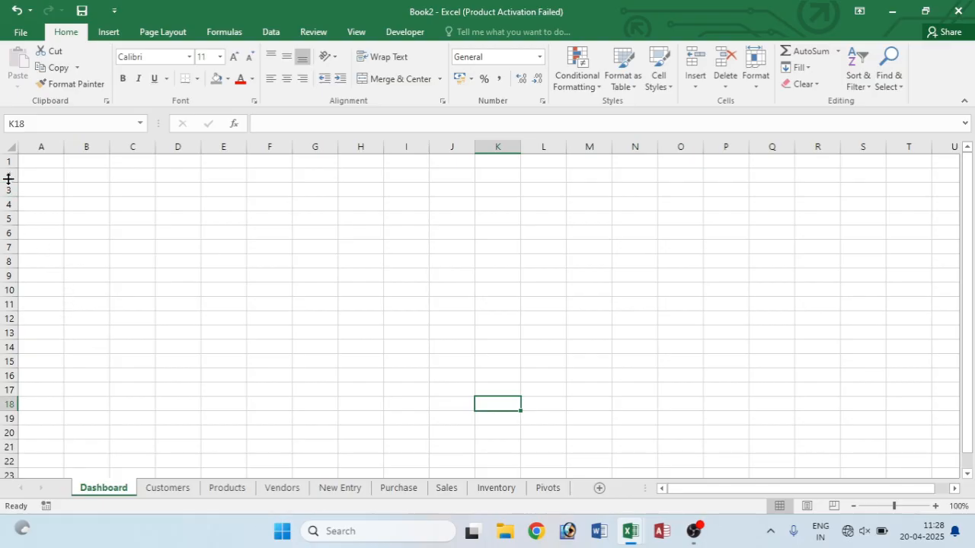
left_click(12, 149)
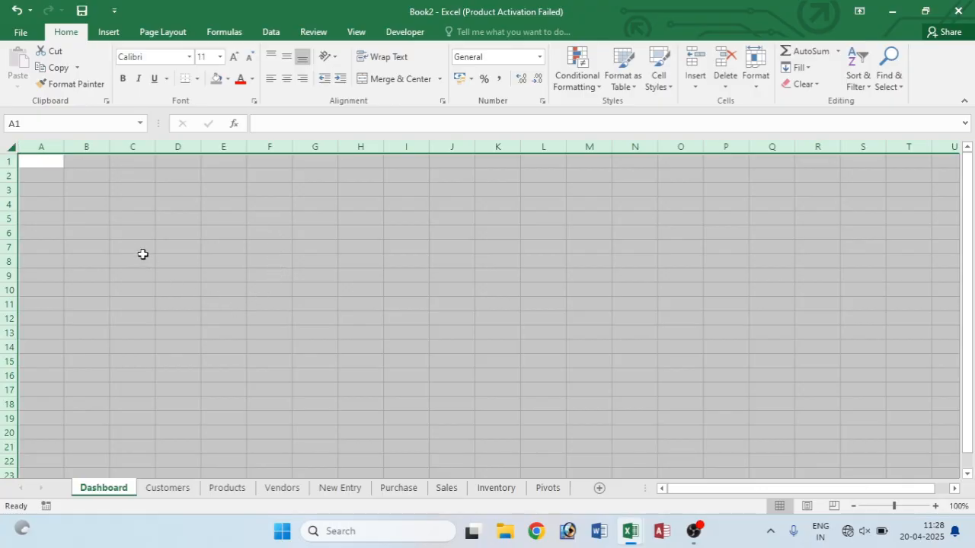
left_click(227, 80)
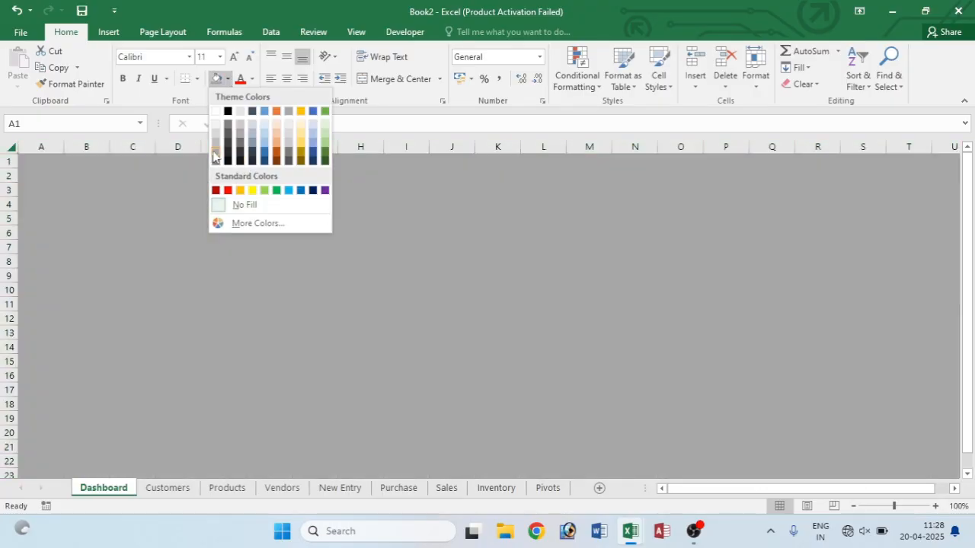
left_click(215, 157)
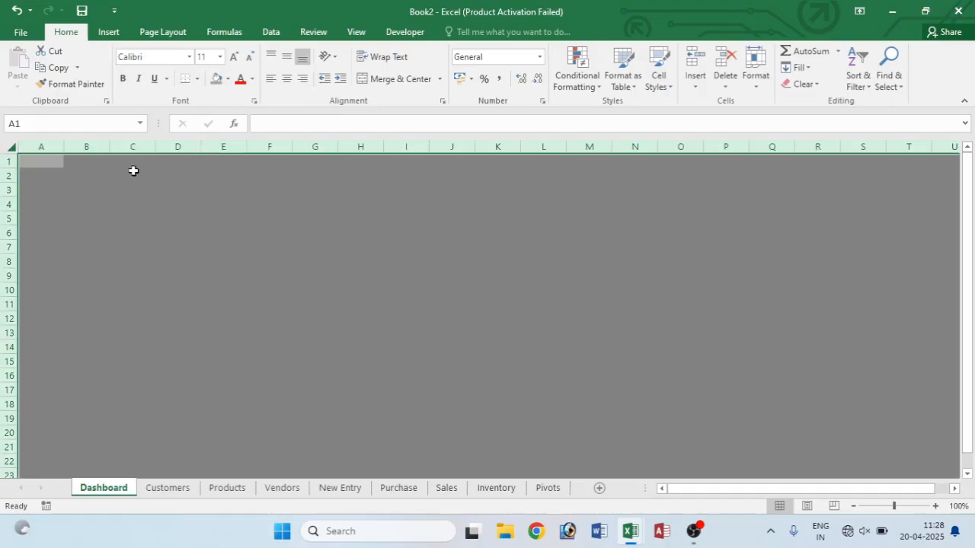
- Fill column B of the Dashboard sheet with white
left_click(91, 145)
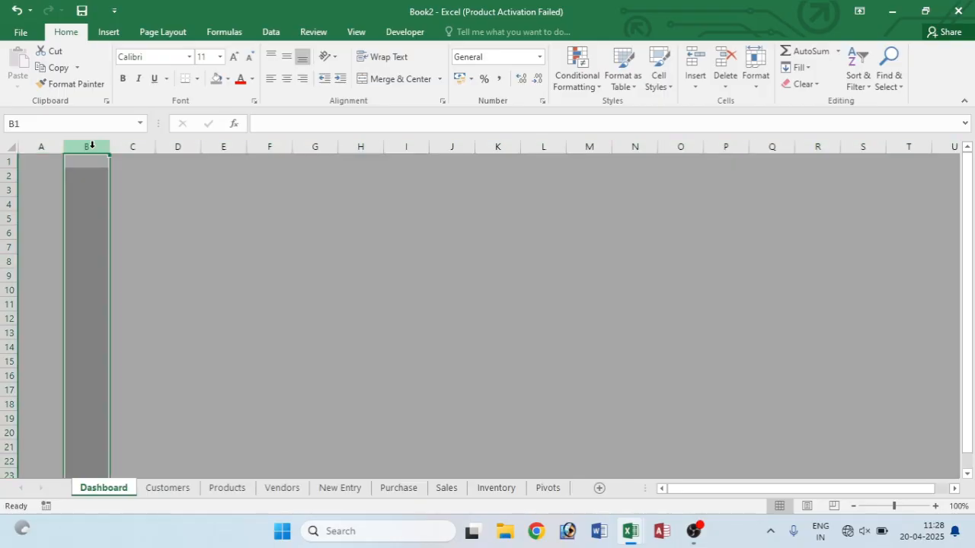
left_click(226, 78)
left_click(216, 111)
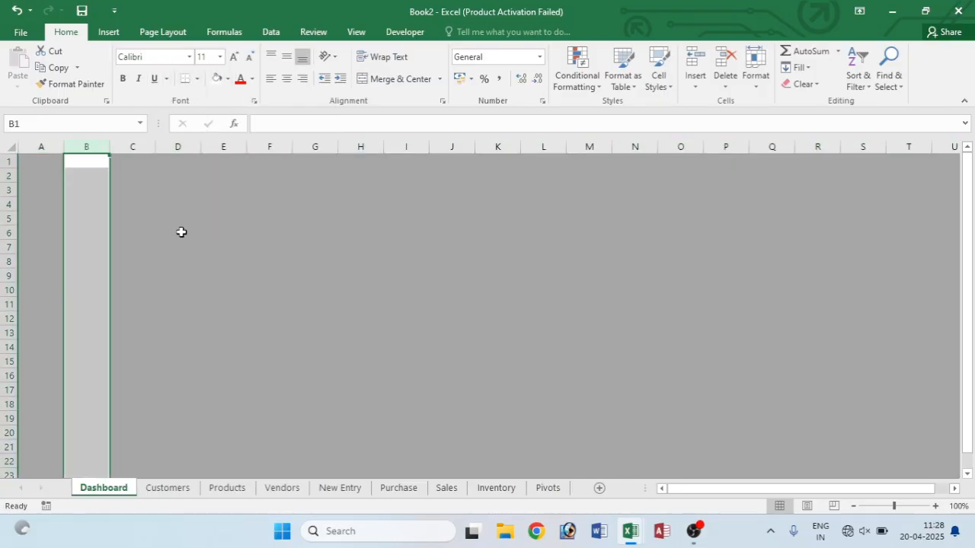
- Narrow column A to a thin margin and widen column B to nearly twice its width for a navigation sidebar
scroll(170, 265, "up", 5, "ctrl")
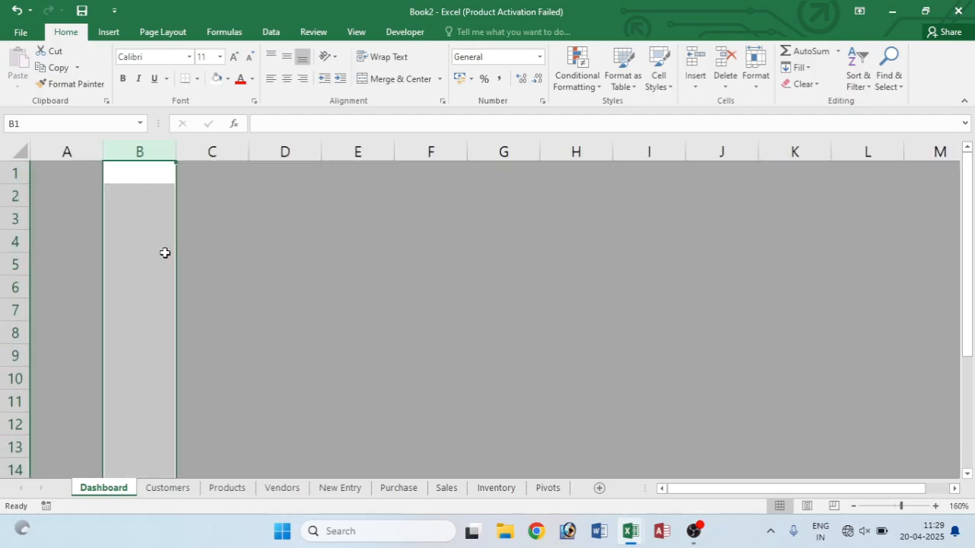
left_click(148, 225)
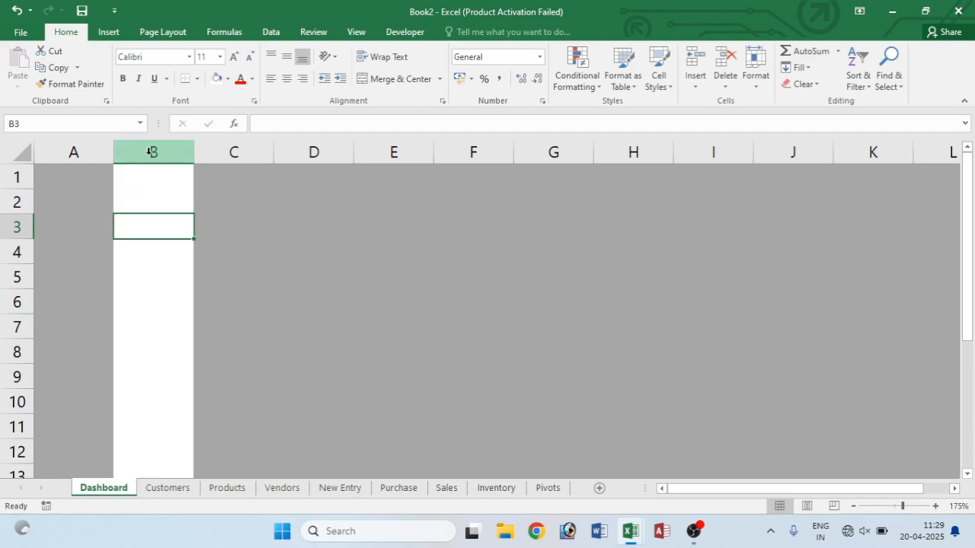
left_click_drag(112, 153, 53, 158)
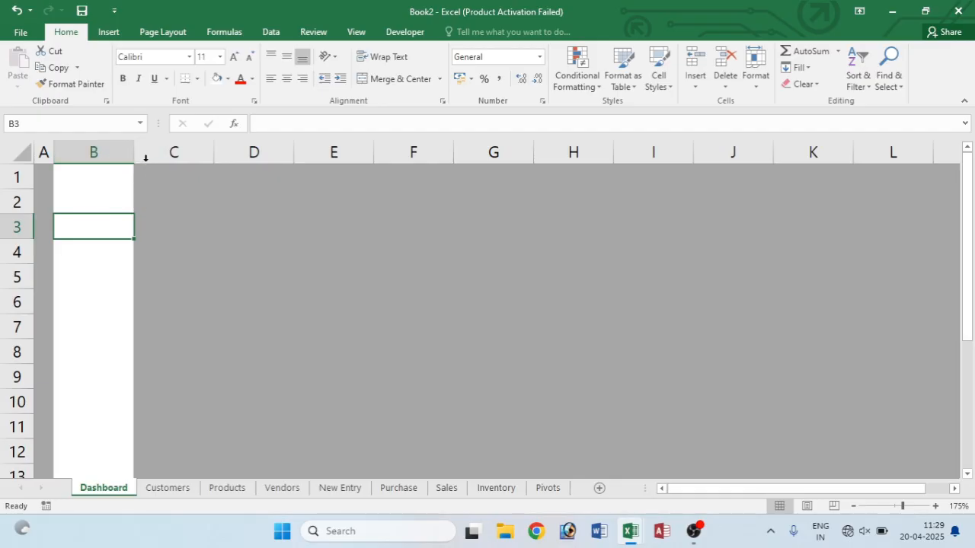
left_click_drag(133, 147, 195, 158)
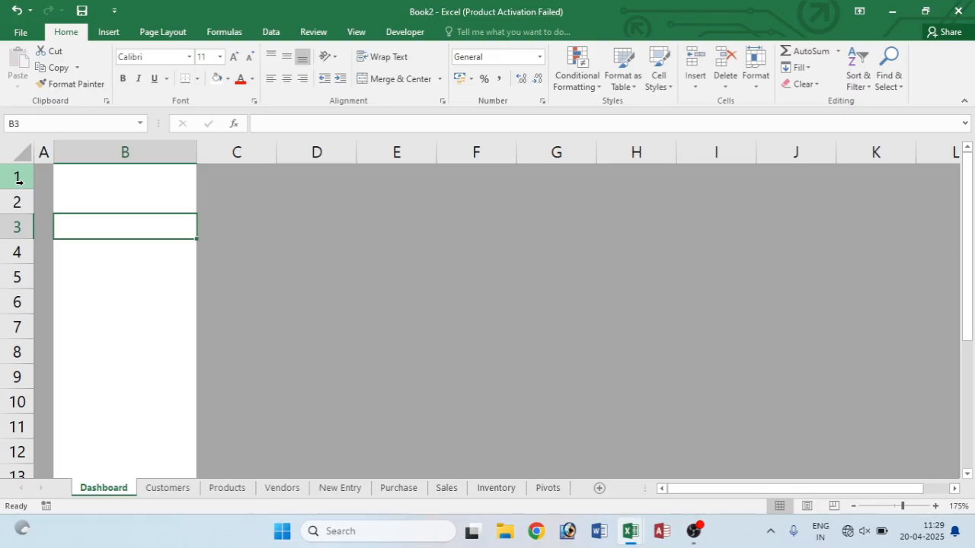
- Fill row 1 of the Dashboard sheet with the same medium gray as the background
left_click(69, 202)
left_click(18, 176)
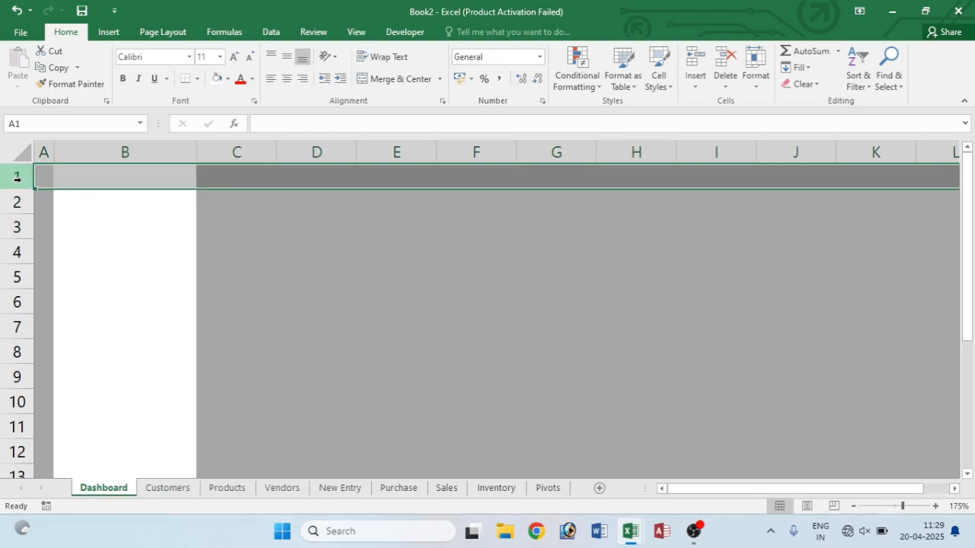
left_click(228, 79)
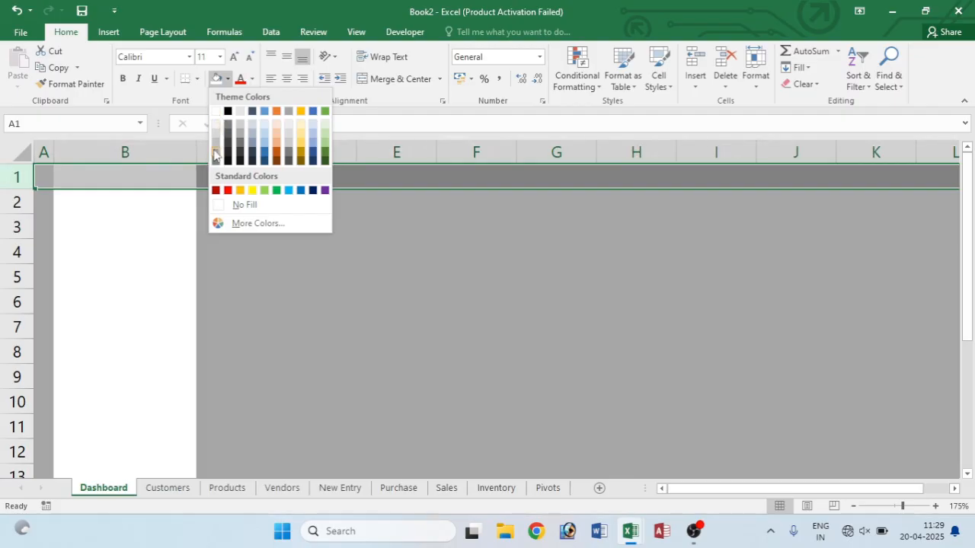
left_click(216, 152)
left_click(162, 218)
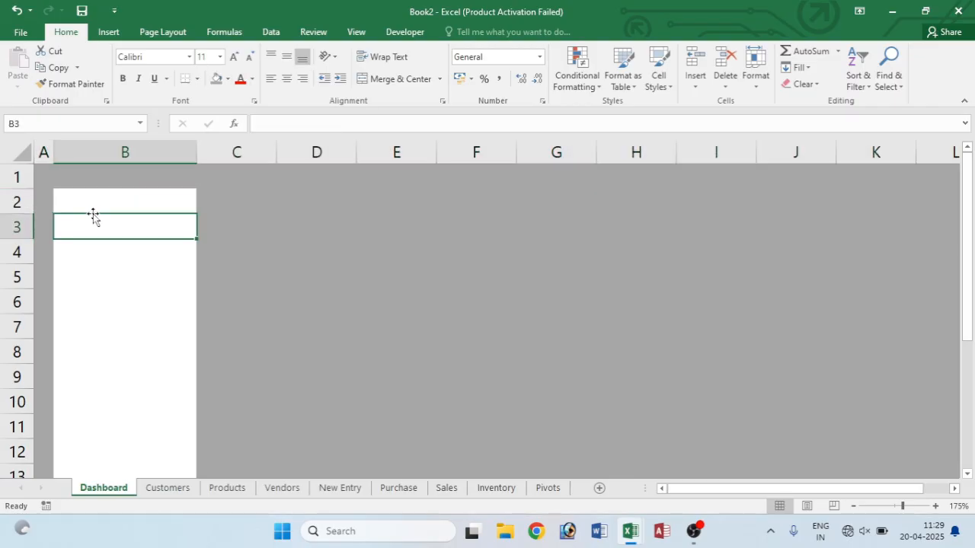
- Draw a rectangle about 2.96 cm wide and 0.86 cm high across rows 3 and 4 of the white sidebar
left_click(109, 33)
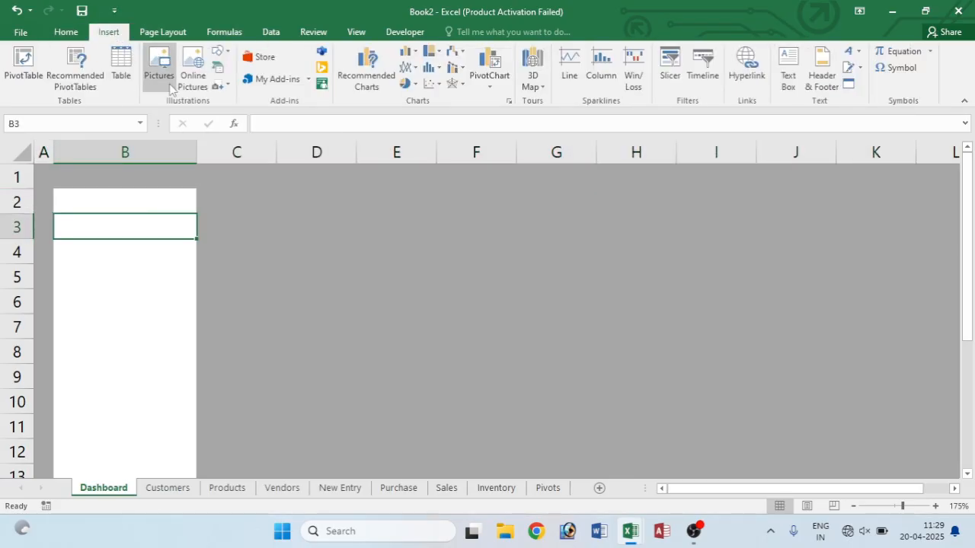
left_click(220, 50)
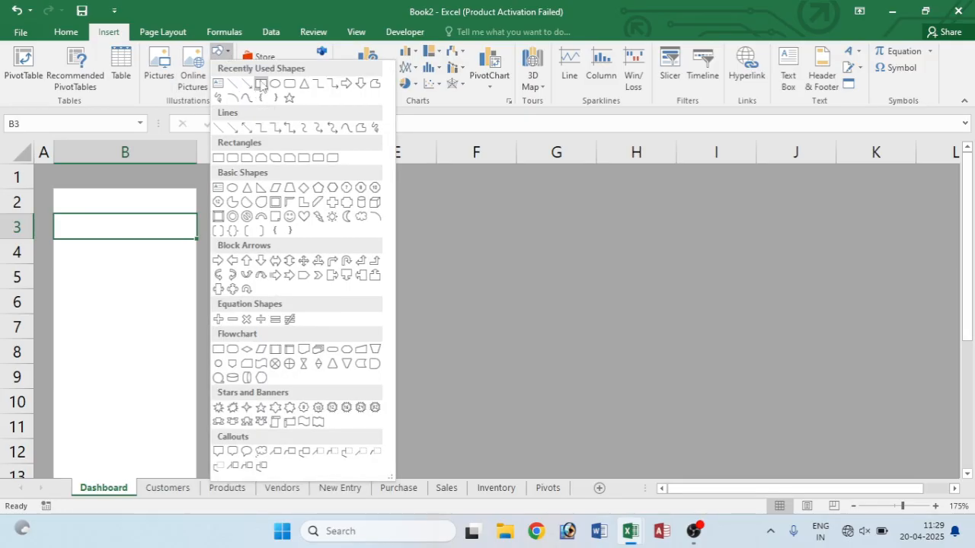
left_click(261, 84)
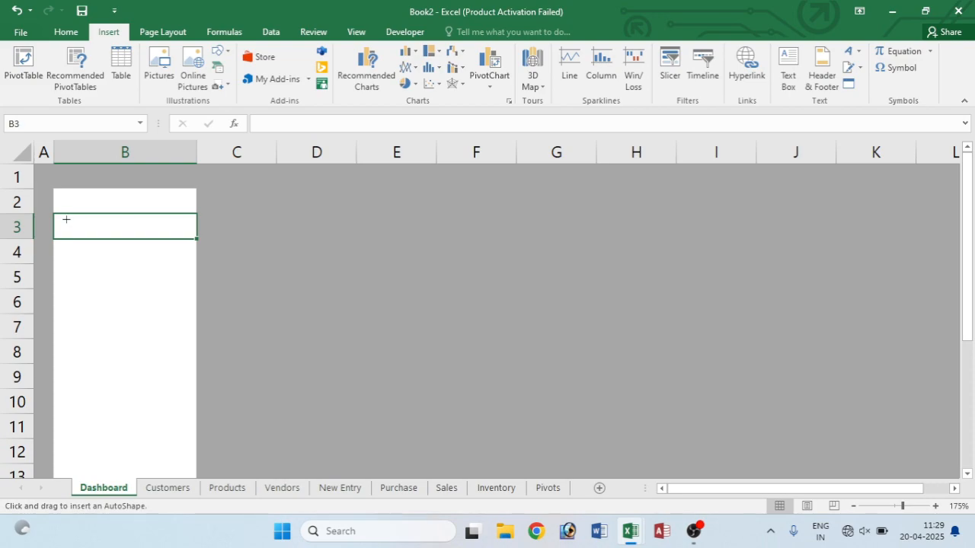
left_click_drag(64, 216, 197, 259)
scroll(197, 259, "down", 1)
- Widen column B slightly and stretch the rectangle to about 3.76 cm so it spans the whole sidebar
left_click_drag(180, 148, 209, 154)
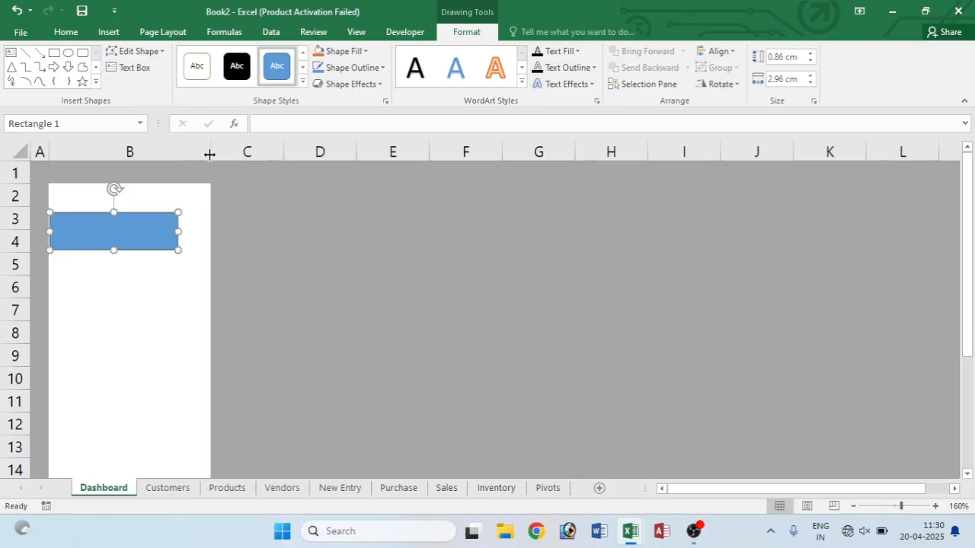
left_click_drag(179, 230, 211, 231)
left_click_drag(130, 232, 128, 233)
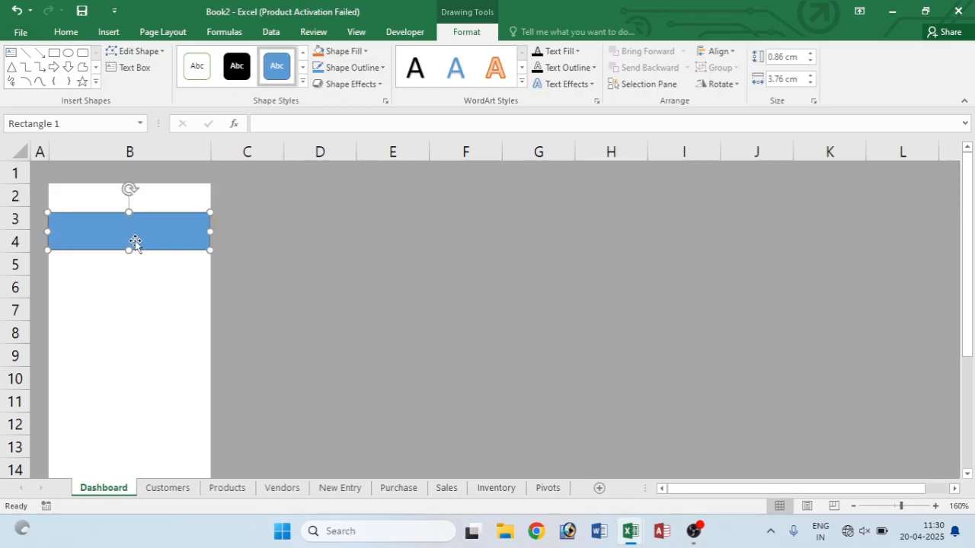
- Remove the fill and the outline from the sidebar rectangle
left_click(360, 51)
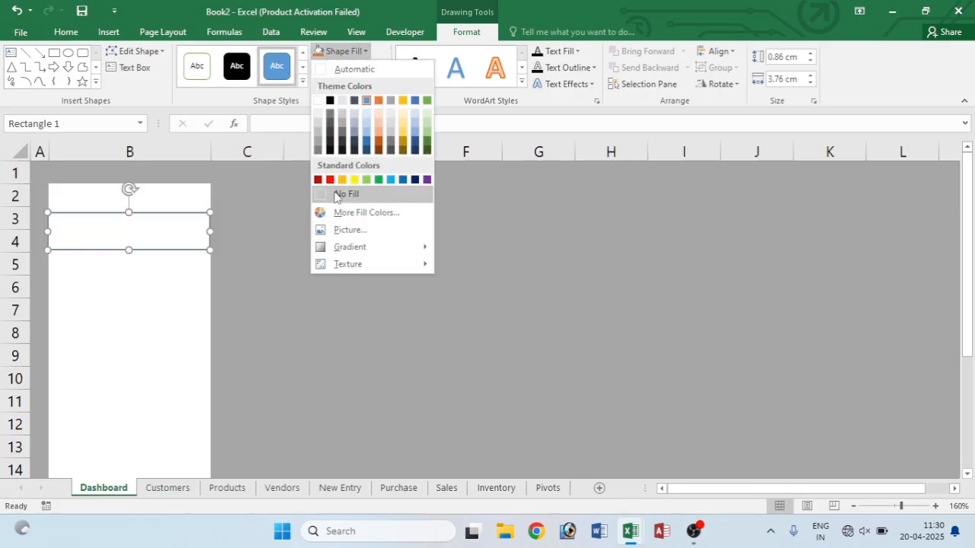
left_click(337, 195)
left_click(352, 67)
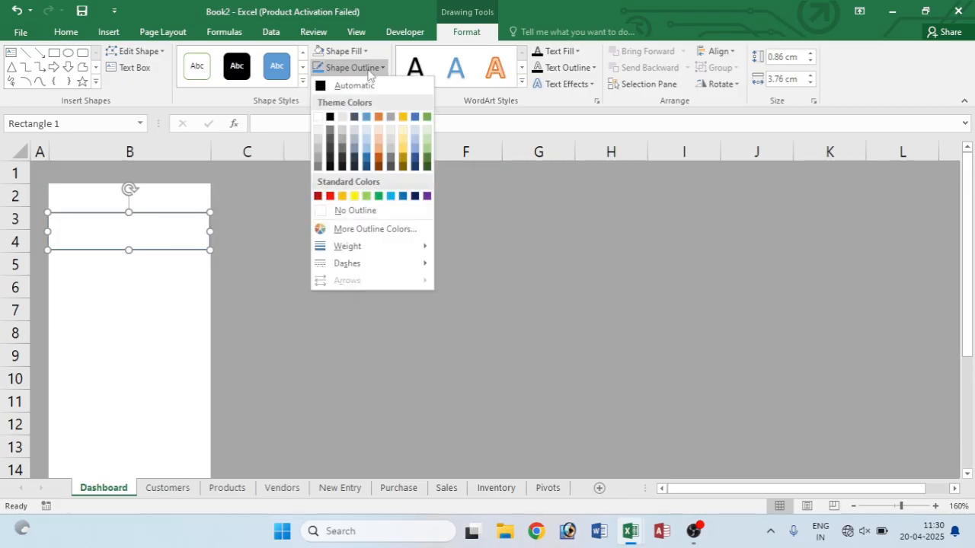
left_click(355, 210)
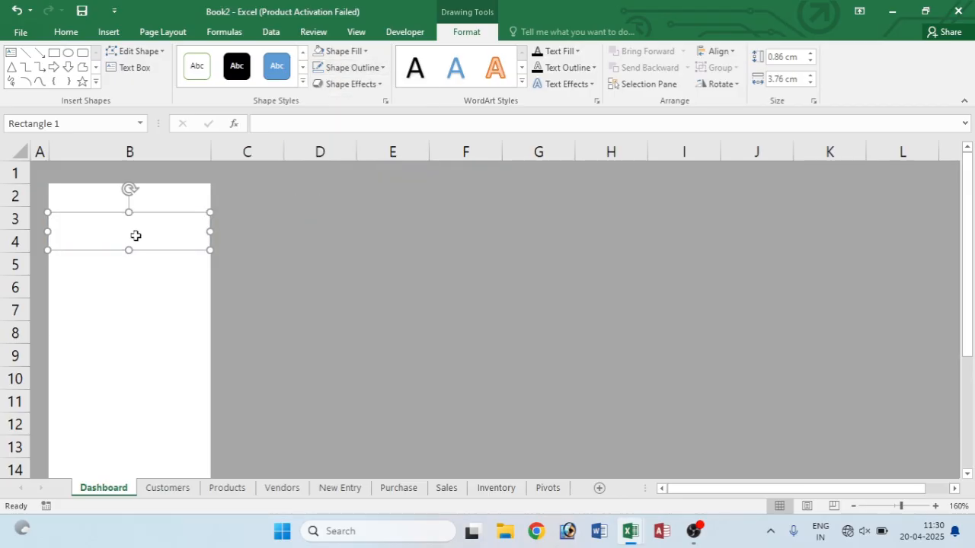
- Add the text "Inventory Management System" in black to the sidebar rectangle
right_click(117, 218)
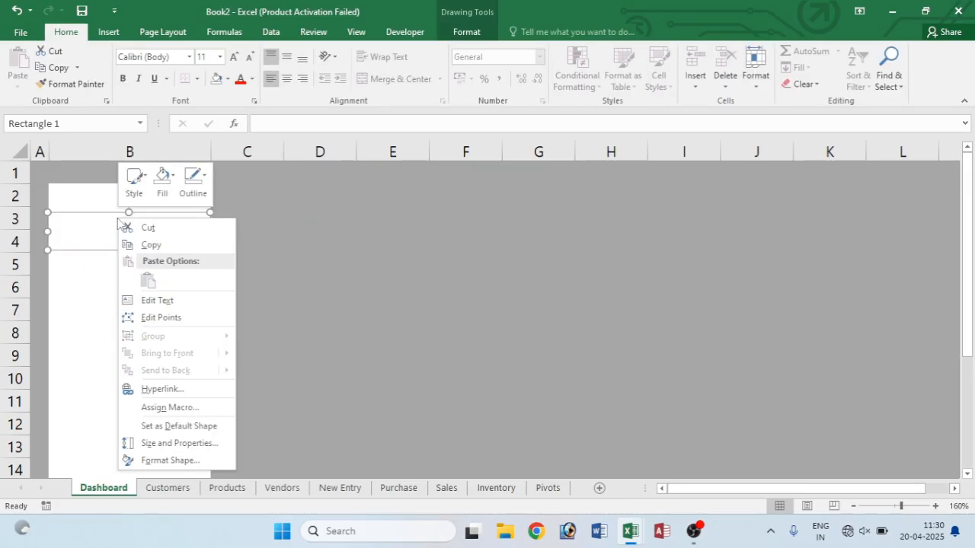
left_click(153, 301)
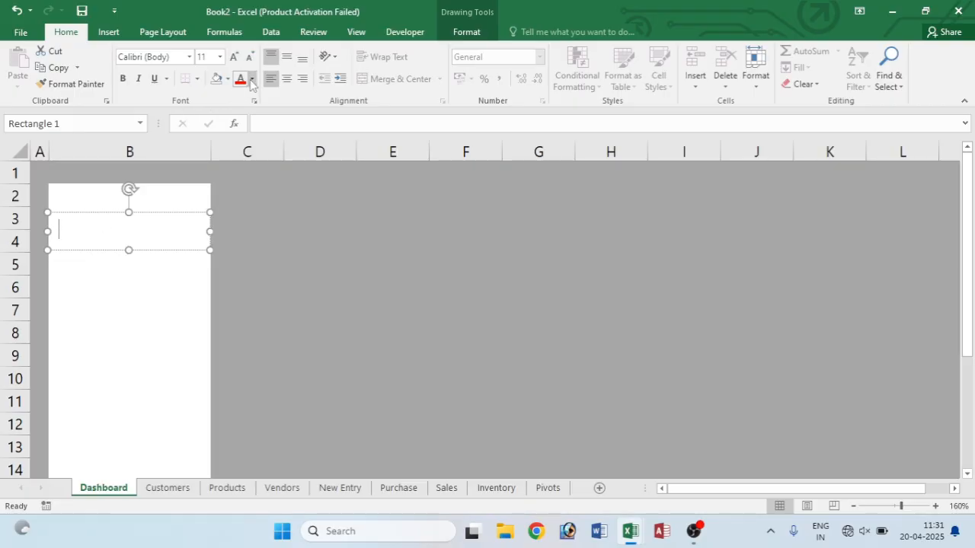
left_click(455, 32)
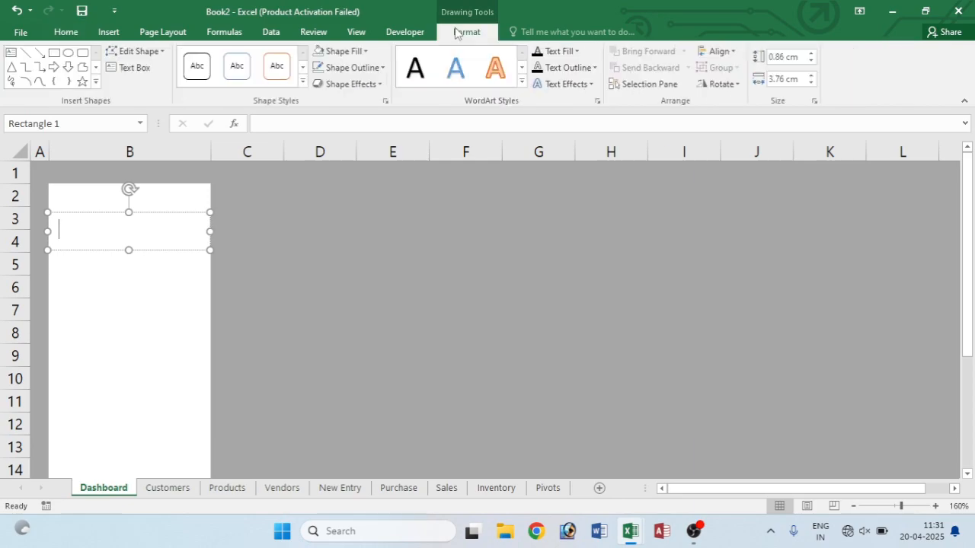
left_click(557, 52)
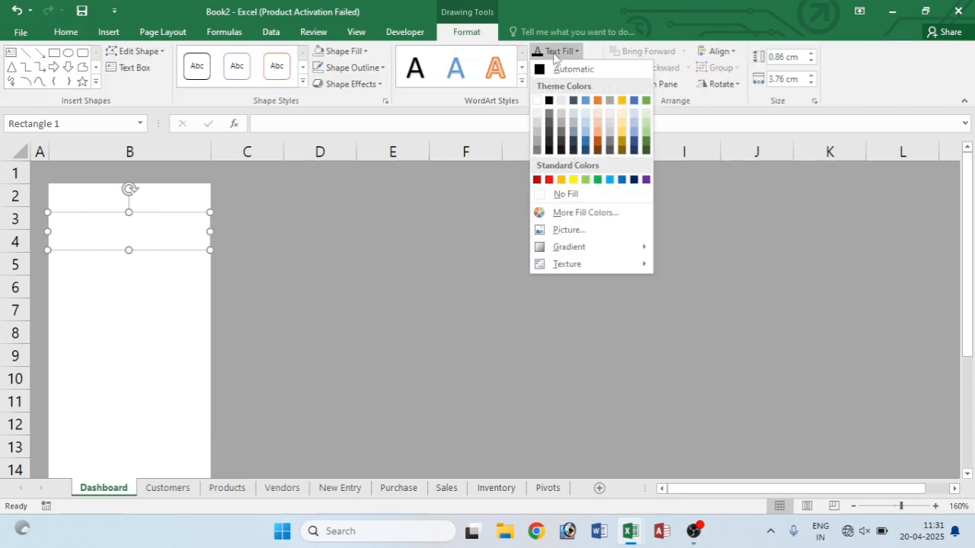
left_click(549, 101)
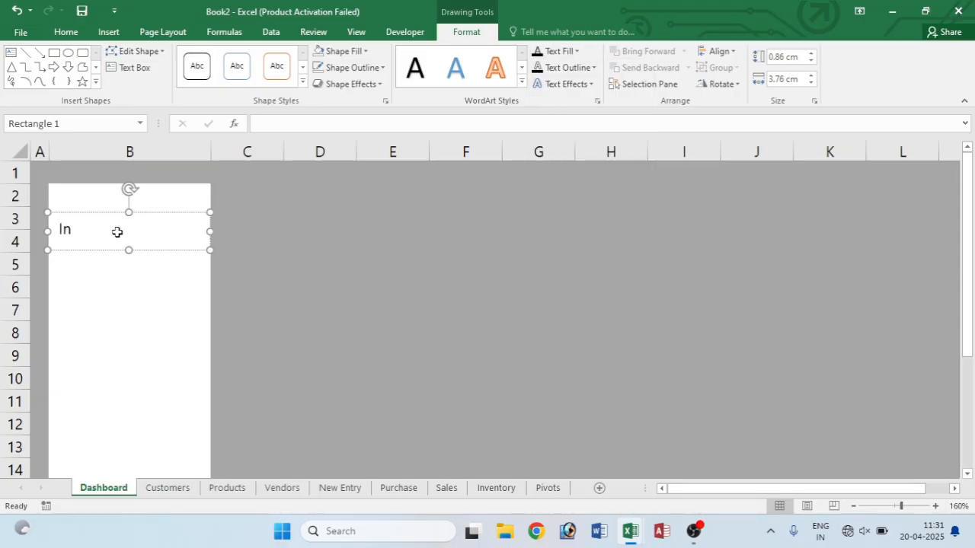
type("ventory Management")
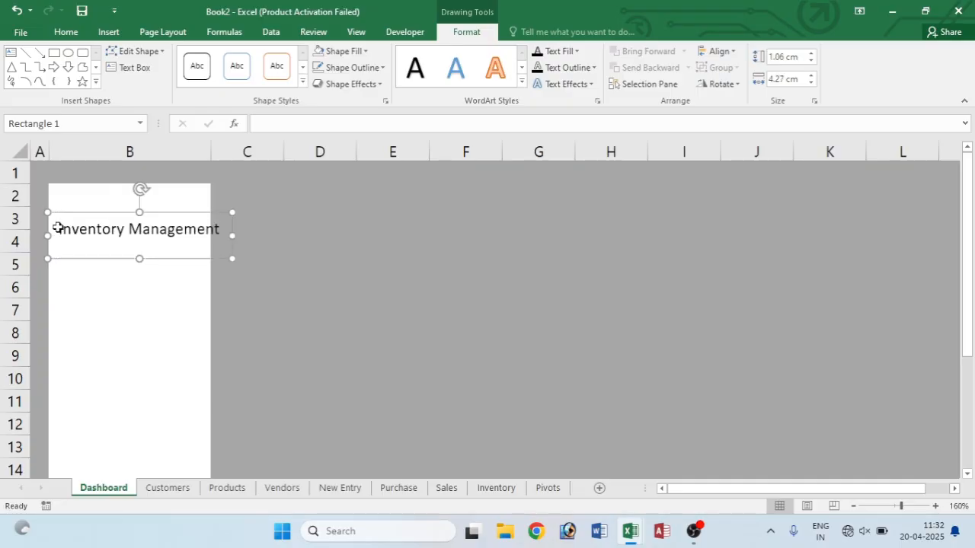
- Centre the title text at font size 10 and fit its box over column B, slightly taller for both lines
left_click_drag(60, 229, 138, 248)
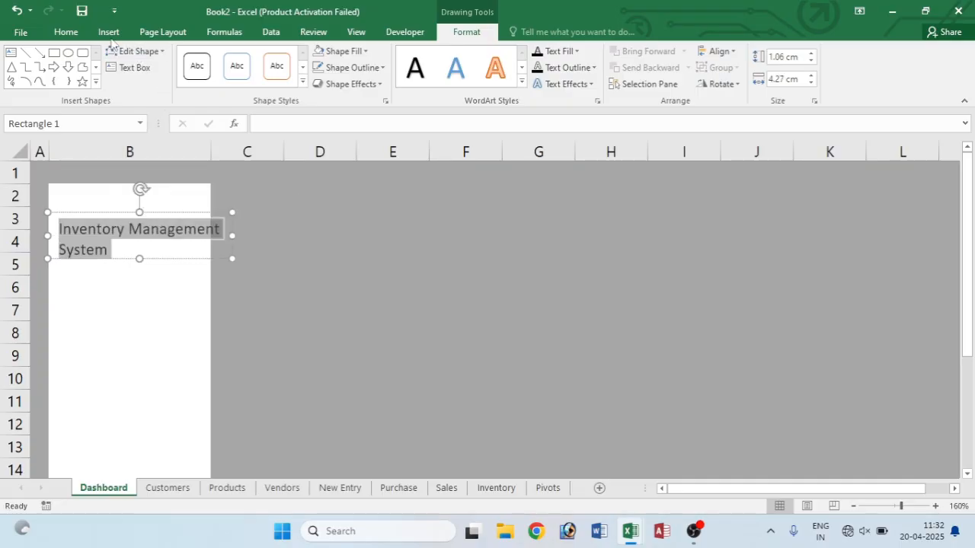
left_click(70, 33)
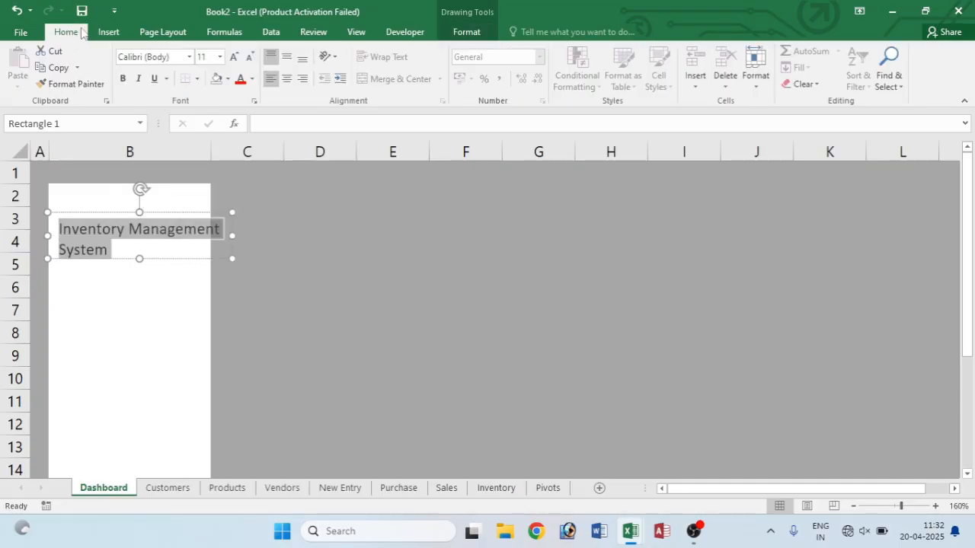
left_click(248, 59)
left_click(248, 59)
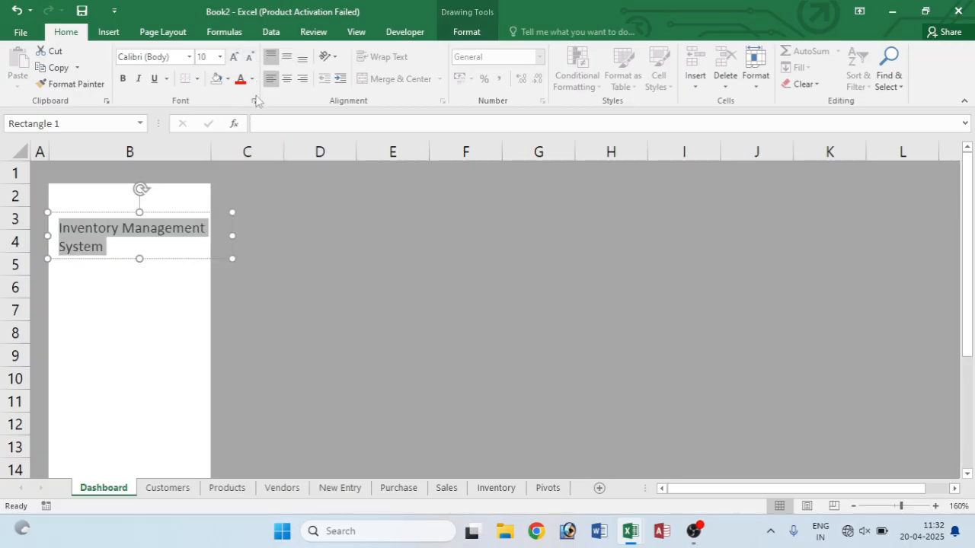
left_click(286, 79)
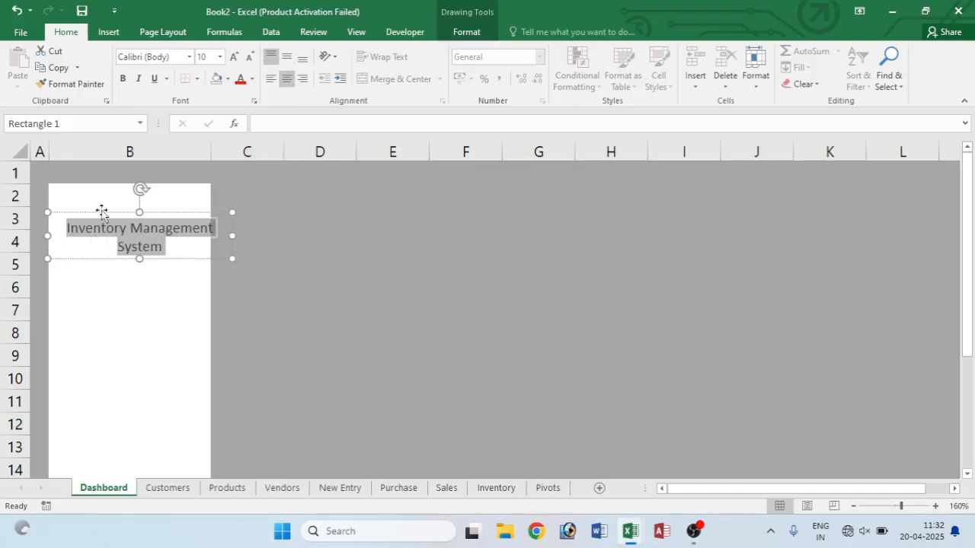
left_click_drag(96, 214, 86, 216)
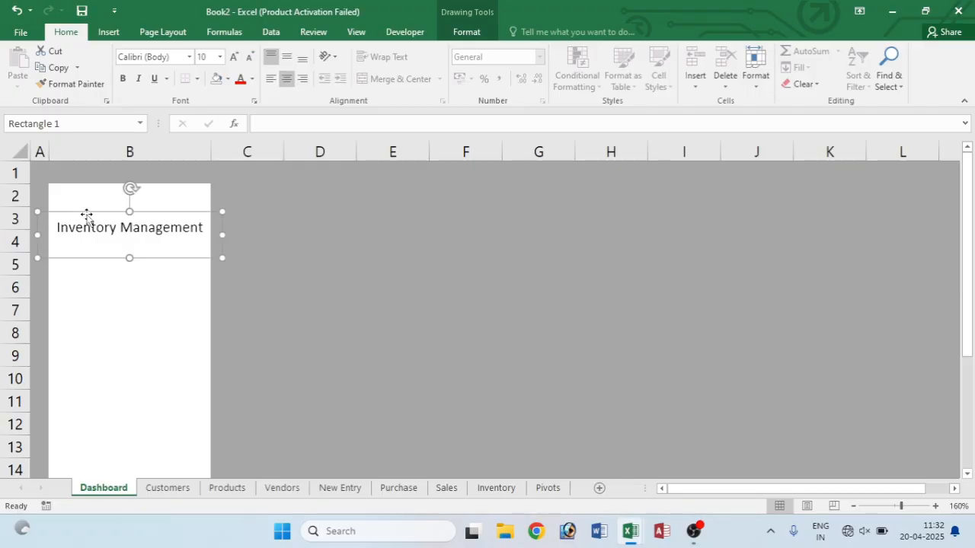
left_click_drag(129, 259, 127, 267)
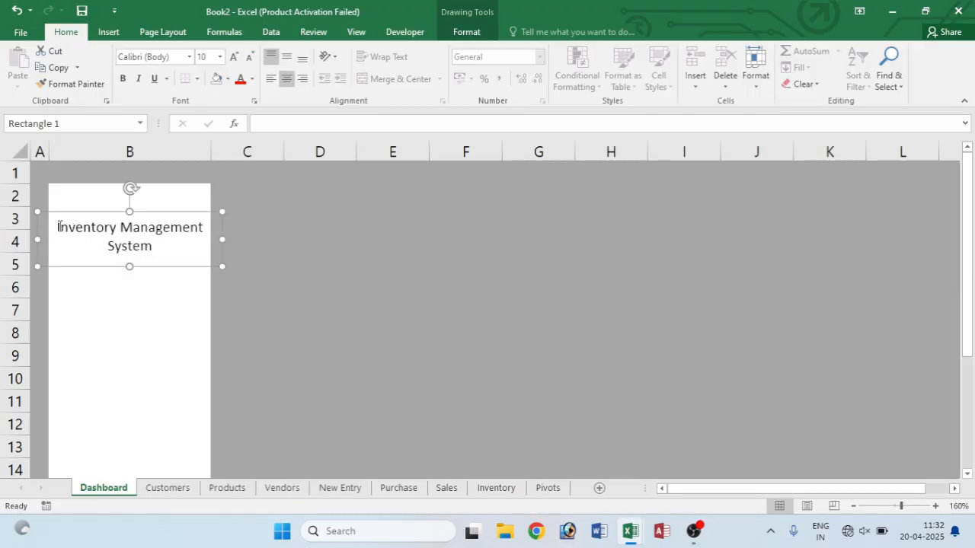
- Format the sidebar title in bold Bahnschrift and nudge its box slightly down
left_click_drag(59, 227, 155, 251)
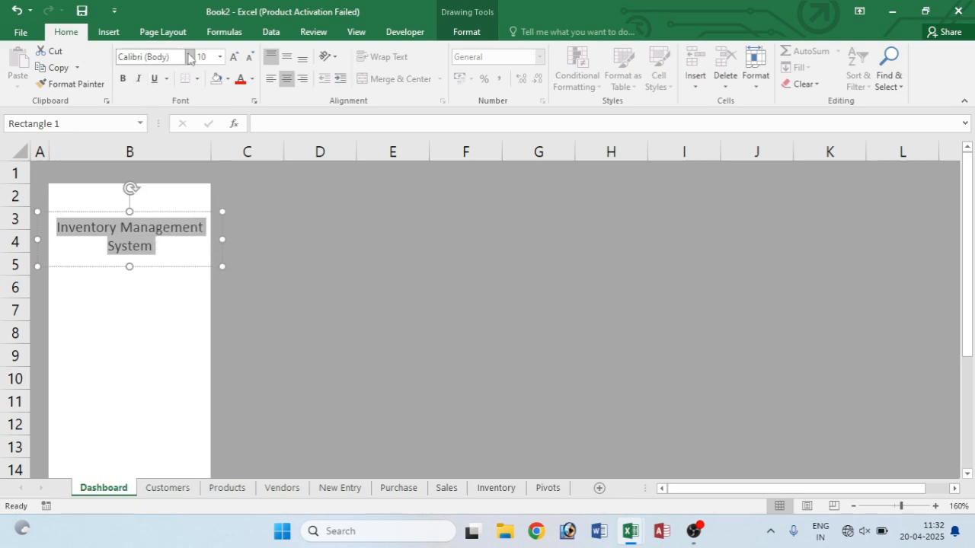
left_click(189, 57)
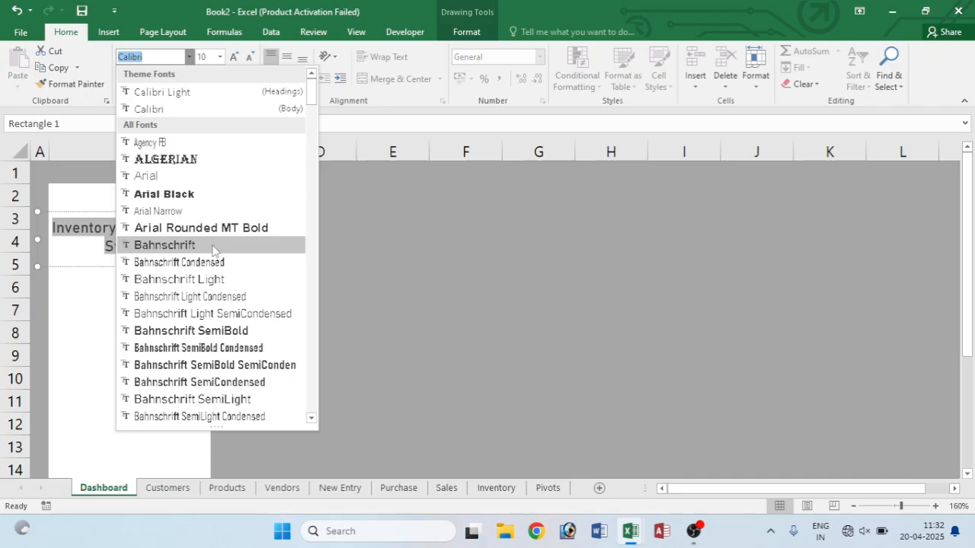
left_click(182, 245)
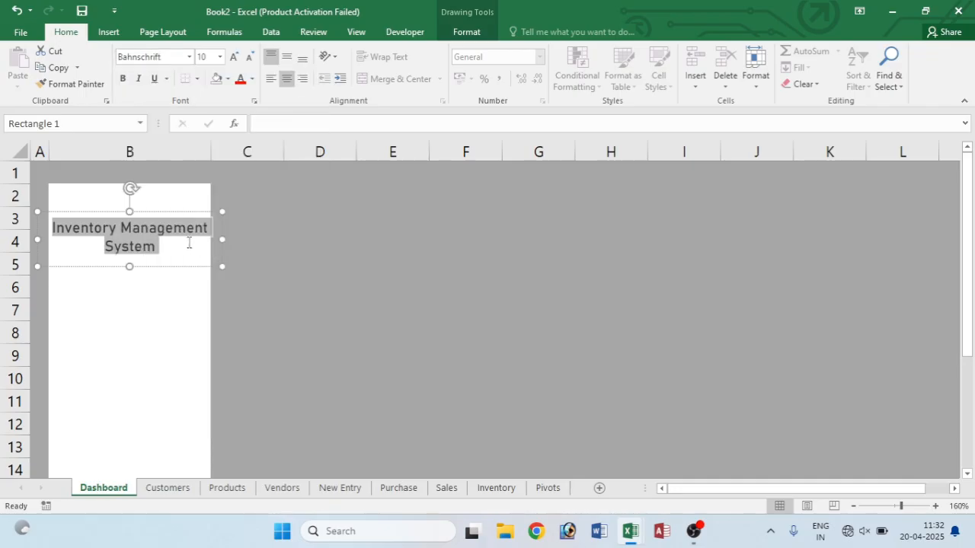
left_click(122, 78)
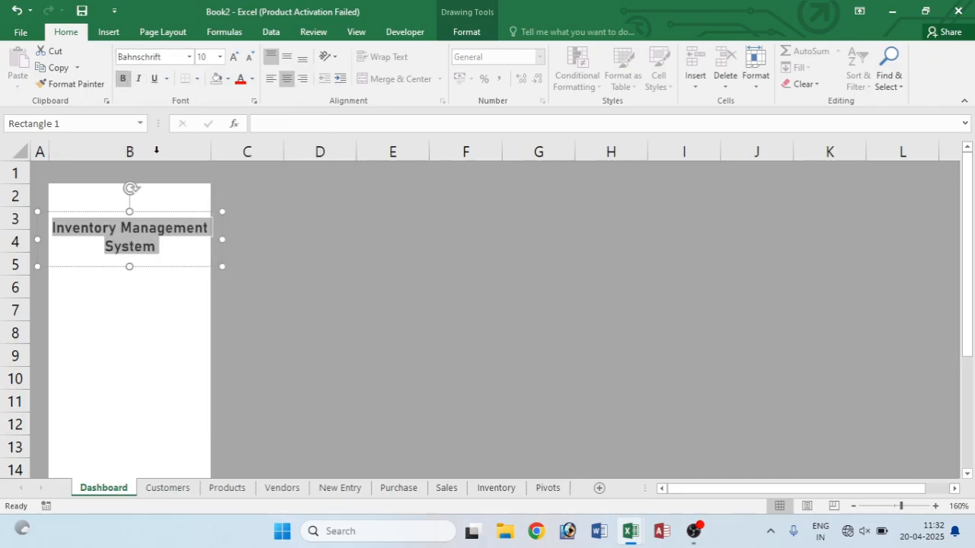
left_click(99, 214)
left_click_drag(99, 212, 99, 219)
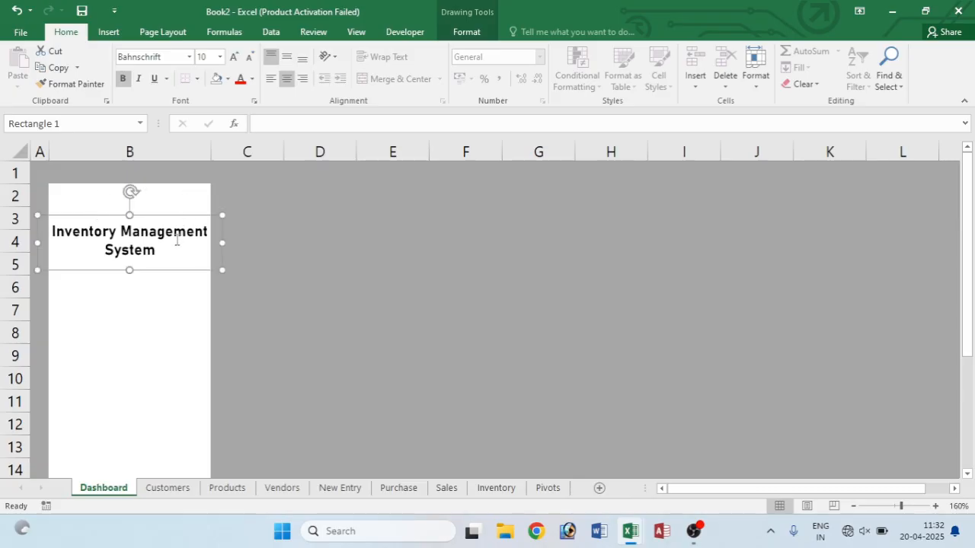
left_click(113, 195)
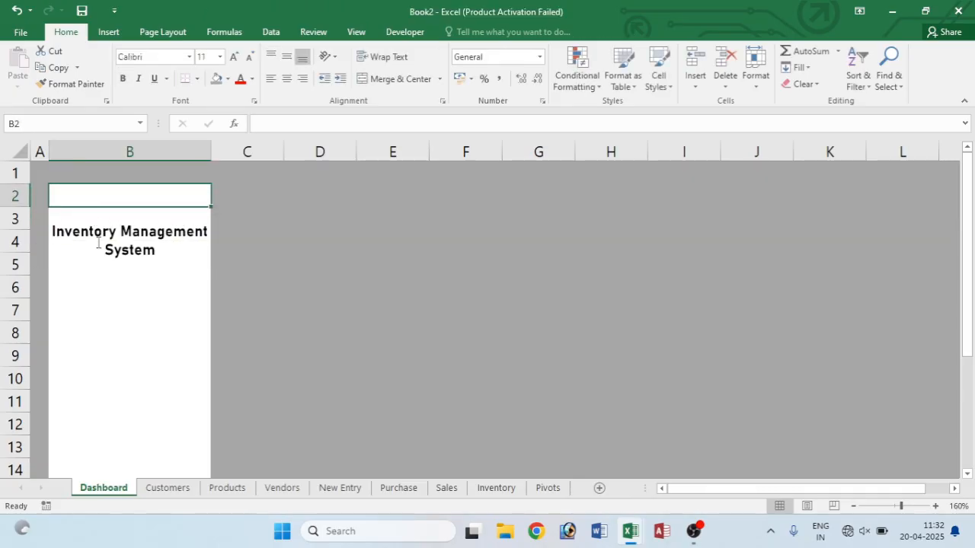
- Draw a header rectangle about 17.02 cm wide and 1.01 cm high across rows 2 and 3, from column C to M
left_click(245, 191)
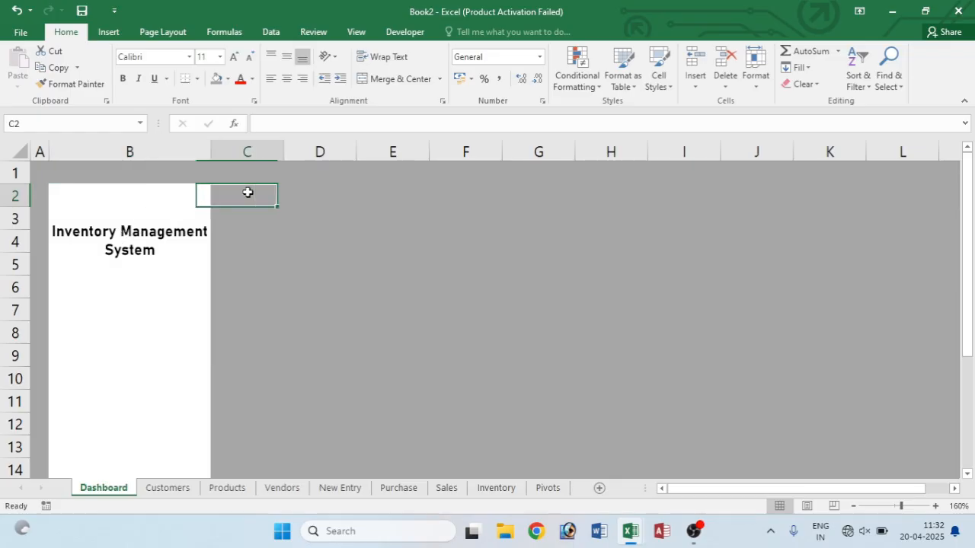
left_click(108, 32)
left_click(217, 51)
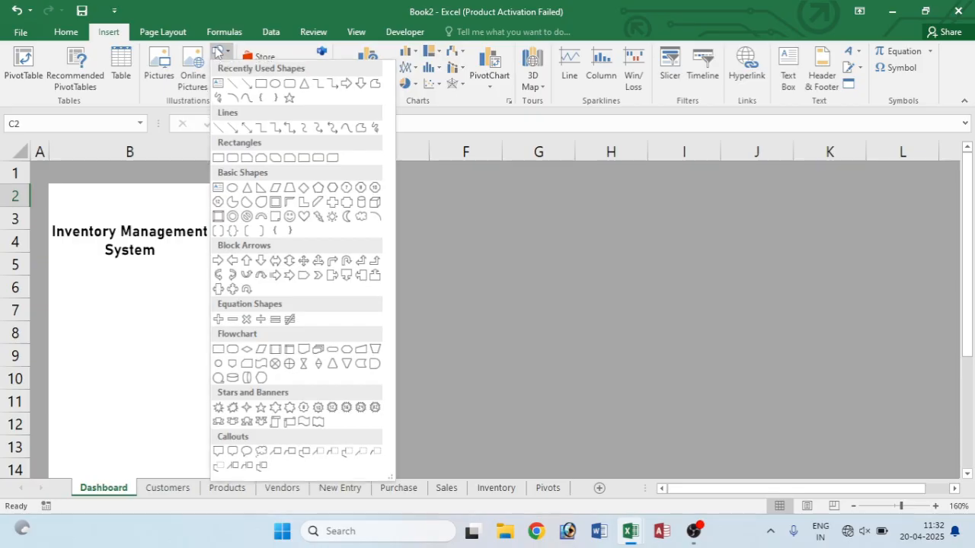
left_click(261, 84)
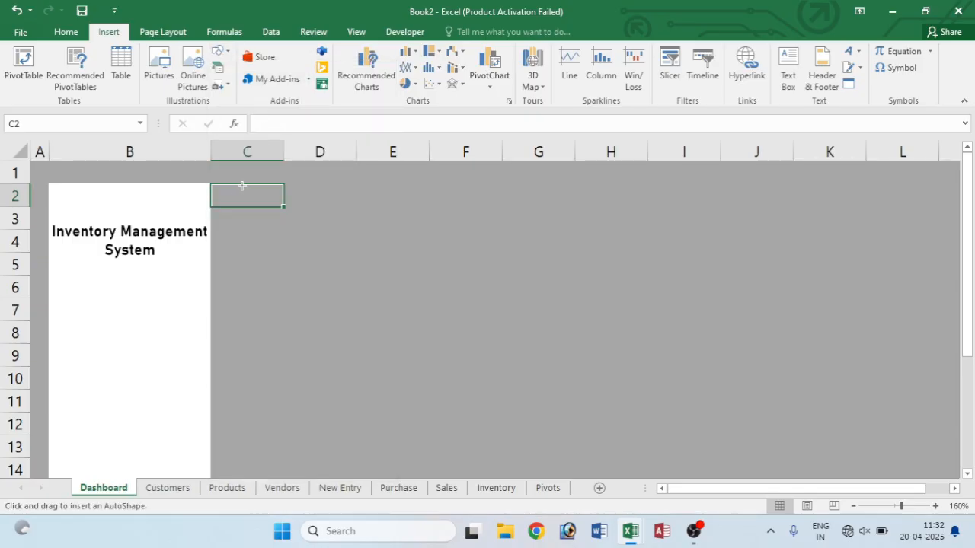
mouse_move(243, 186)
left_mouse_down()
mouse_move(256, 223)
mouse_move(434, 238)
mouse_move(695, 221)
mouse_move(950, 238)
mouse_move(333, 235)
mouse_move(348, 211)
left_mouse_up()
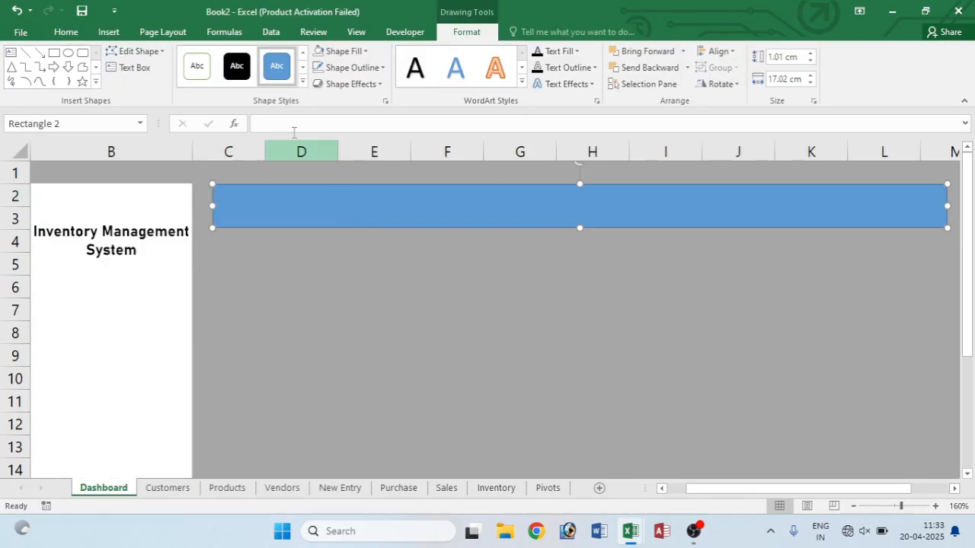
- Remove the header rectangle's outline and fill it with white
left_click(355, 53)
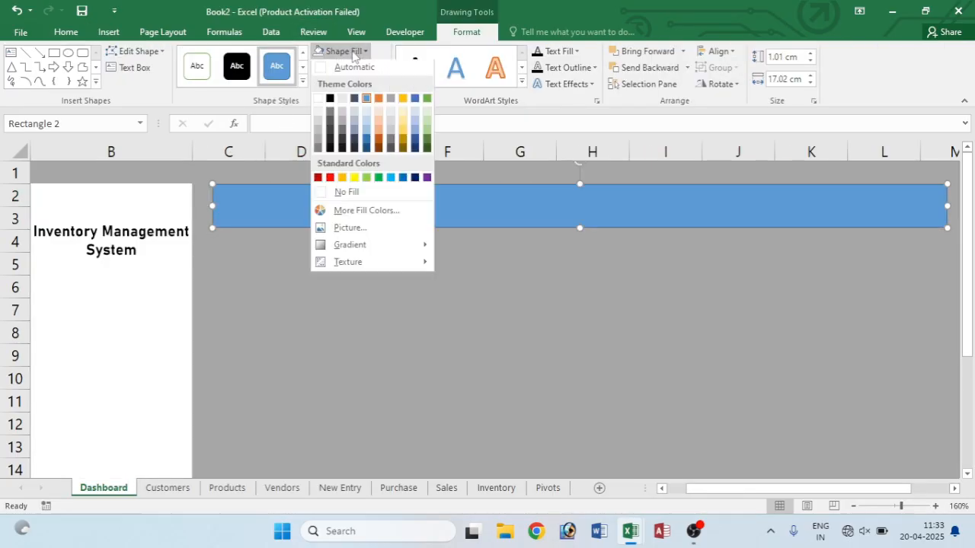
left_click(364, 191)
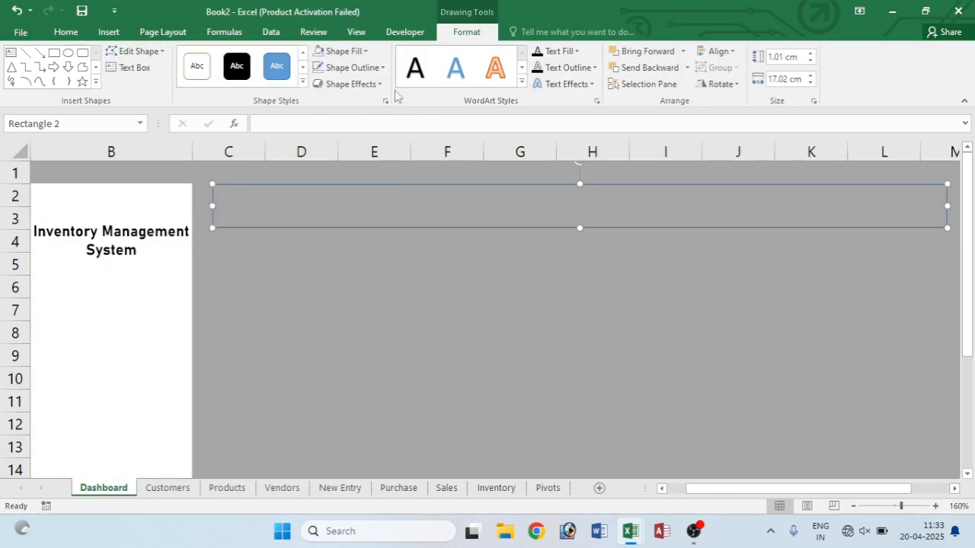
left_click(361, 69)
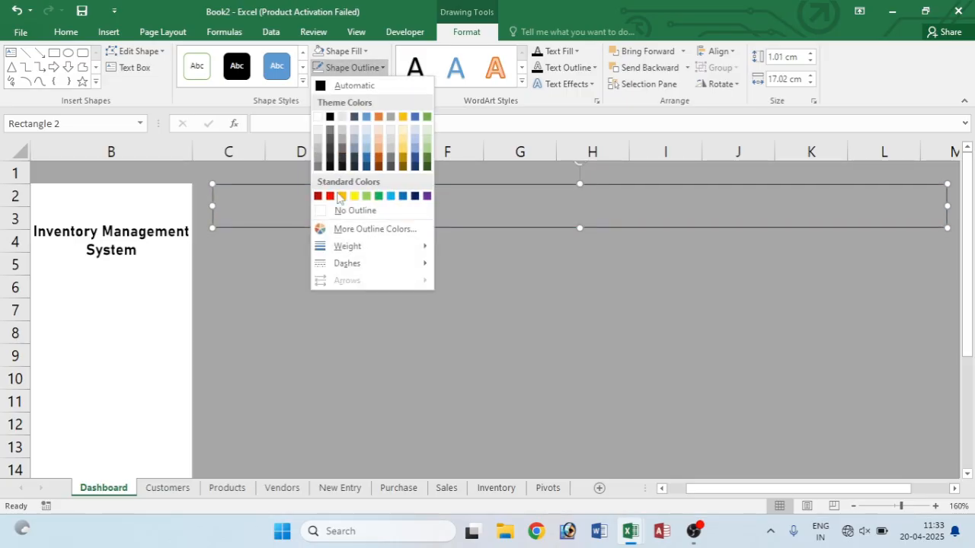
left_click(319, 207)
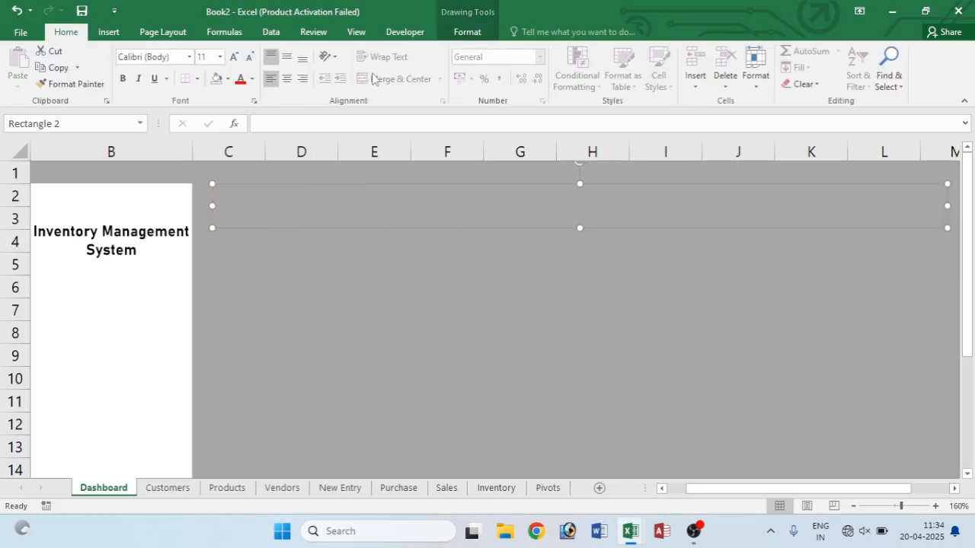
left_click(468, 32)
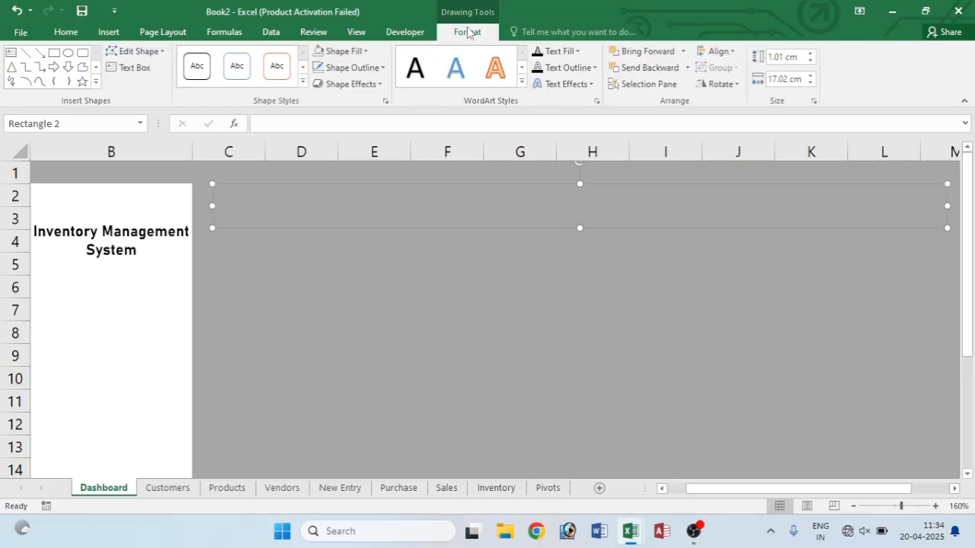
left_click(355, 51)
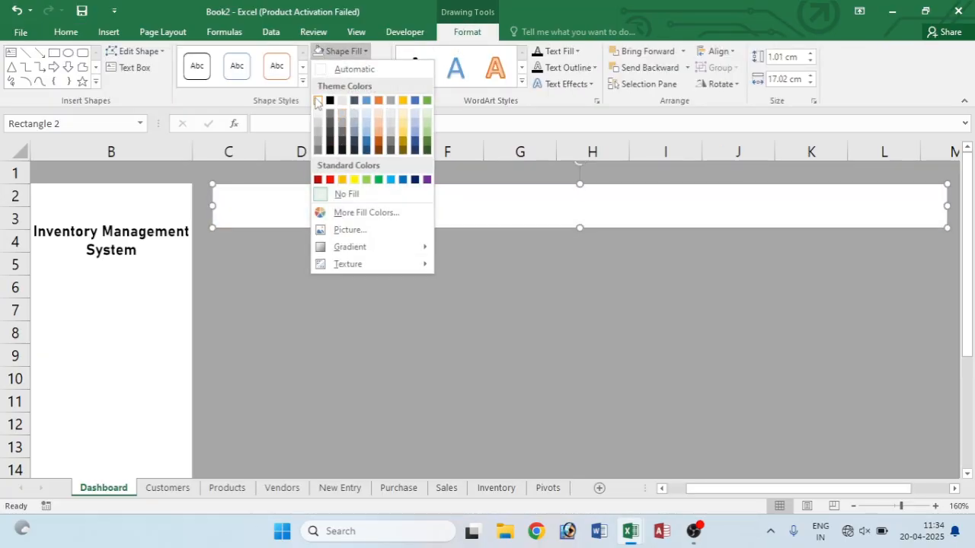
left_click(317, 103)
- Add the text "Inventory Management System" in black to the header rectangle
right_click(296, 208)
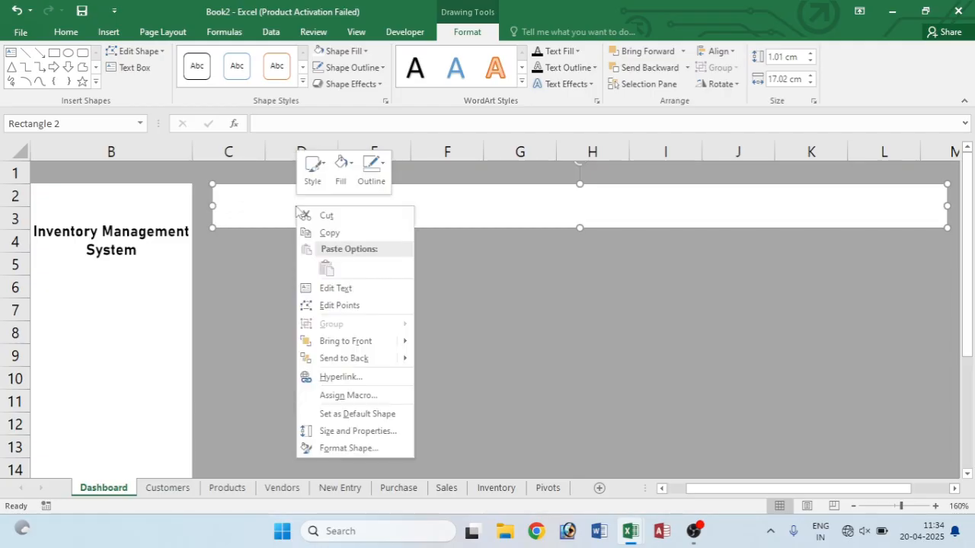
left_click(329, 290)
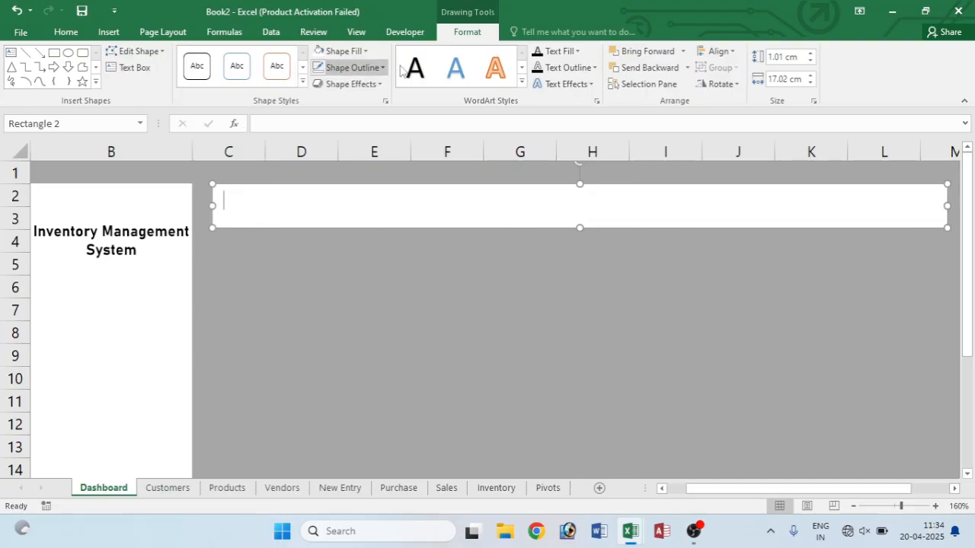
left_click(570, 52)
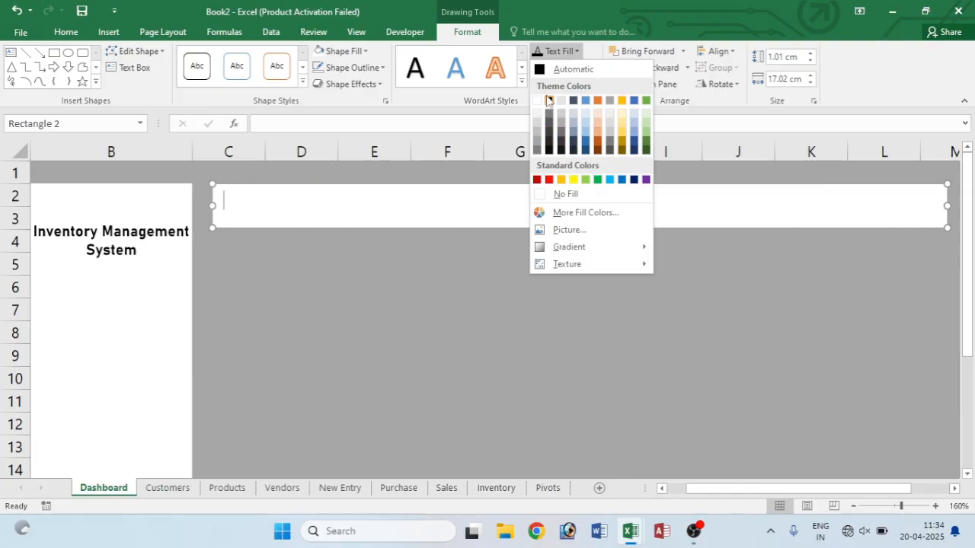
left_click(550, 149)
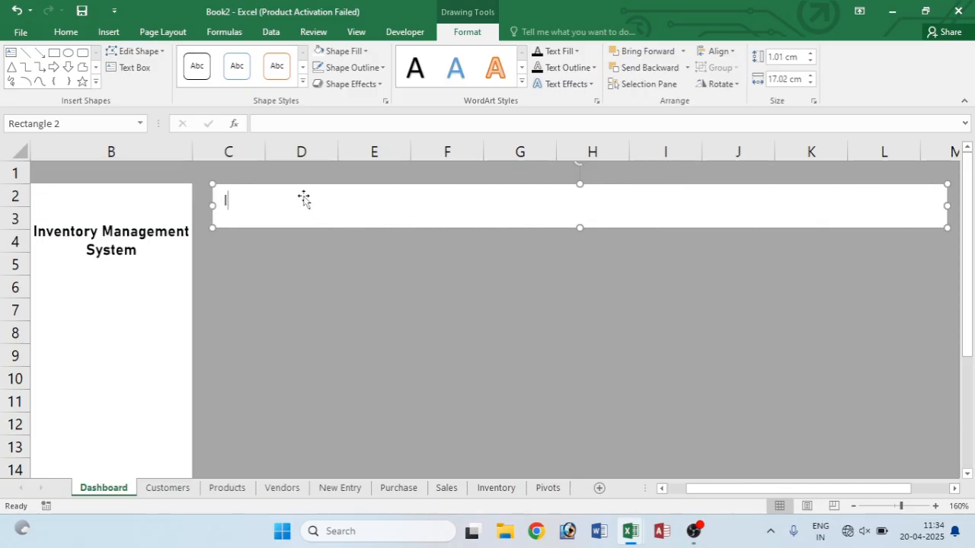
type("Inventory Management System")
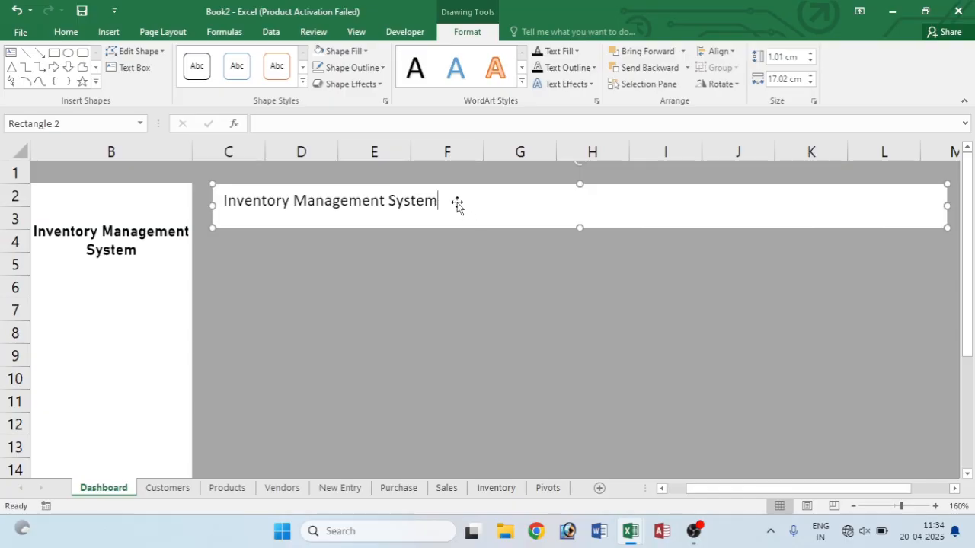
- Format the header title in bold Bahnschrift at font size 16
left_click_drag(437, 200, 170, 200)
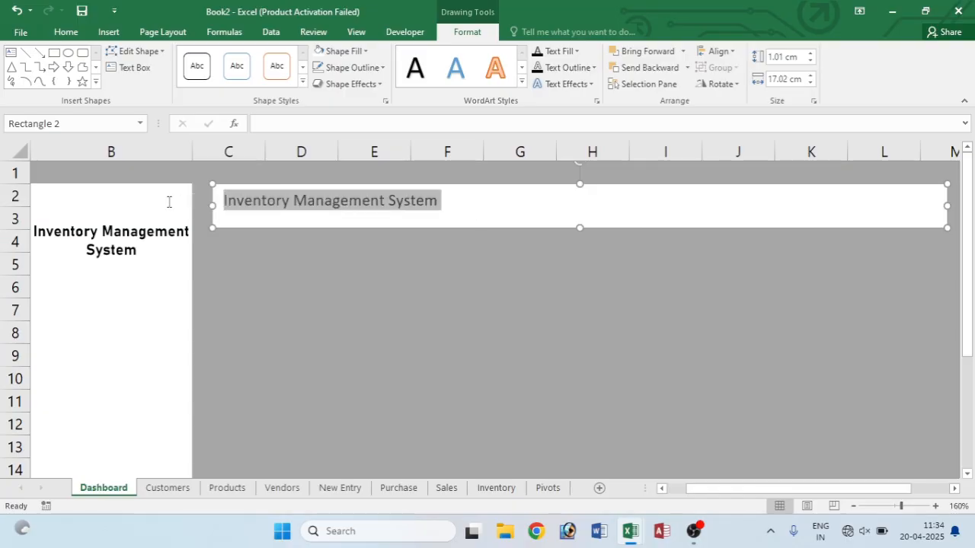
left_click(66, 32)
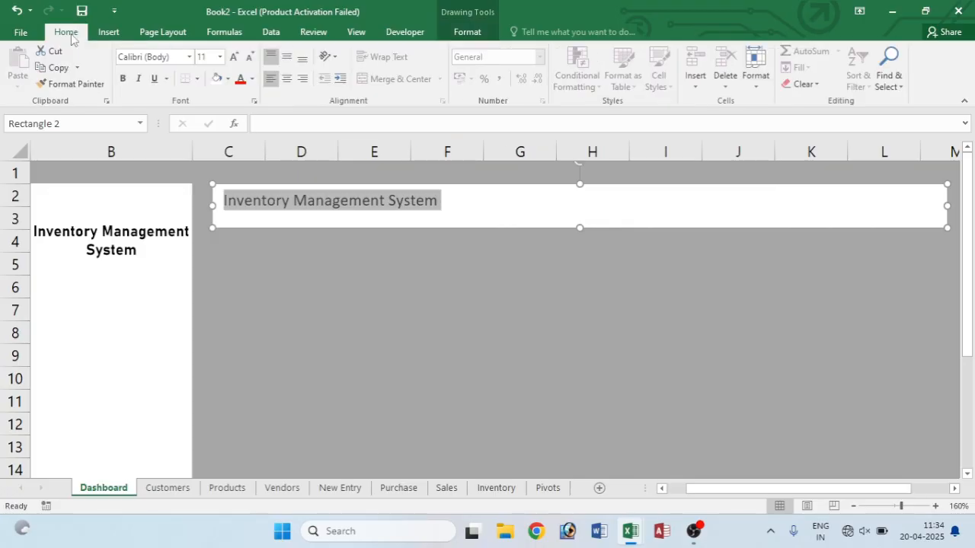
left_click(234, 57)
left_click(235, 57)
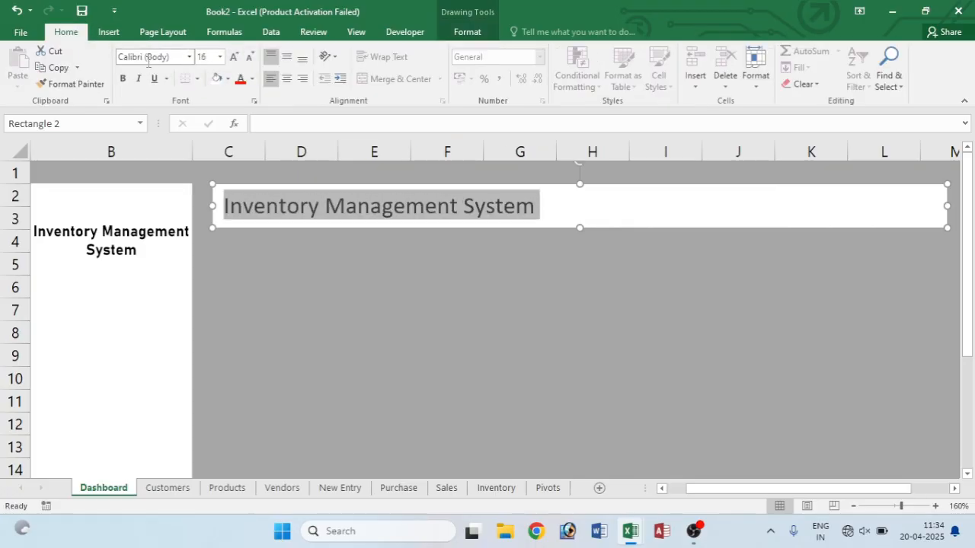
left_click(189, 57)
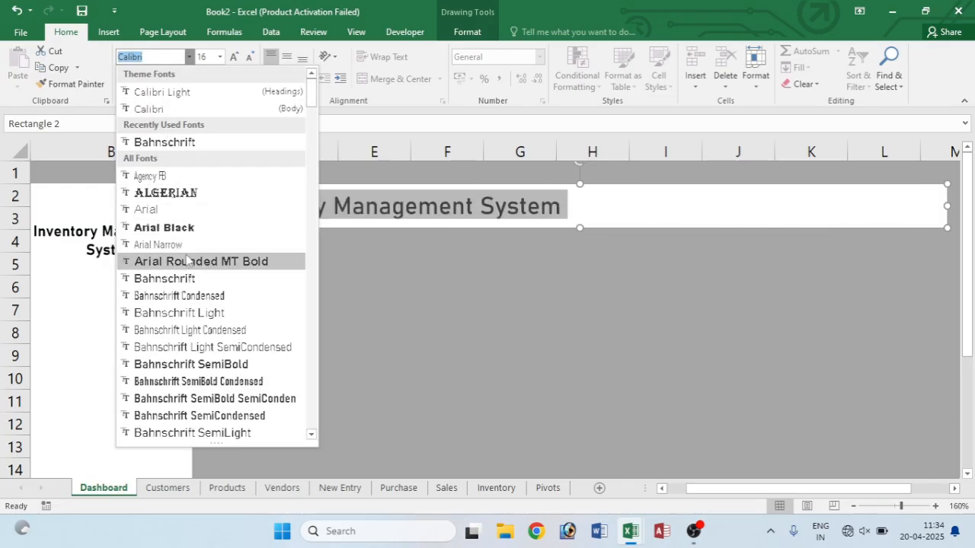
left_click(188, 281)
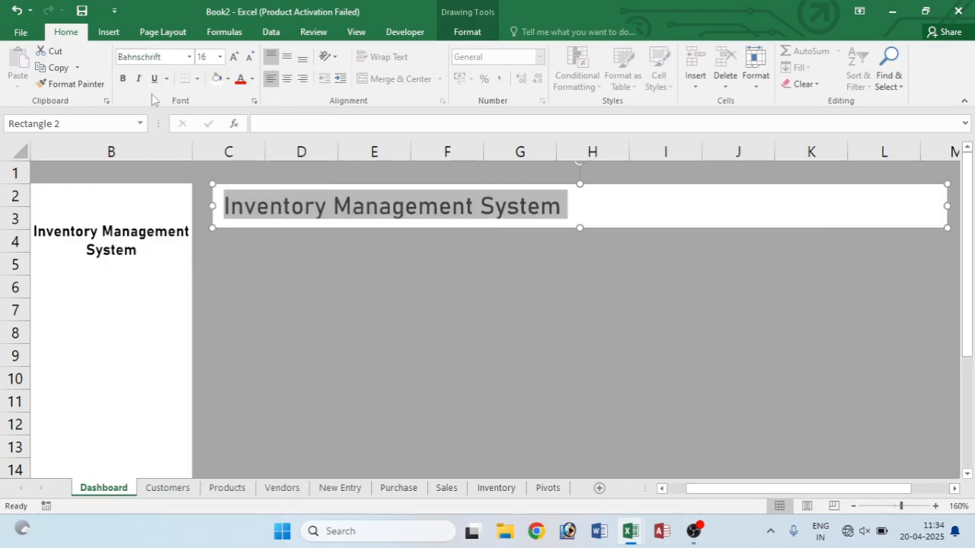
left_click(122, 78)
key("Escape")
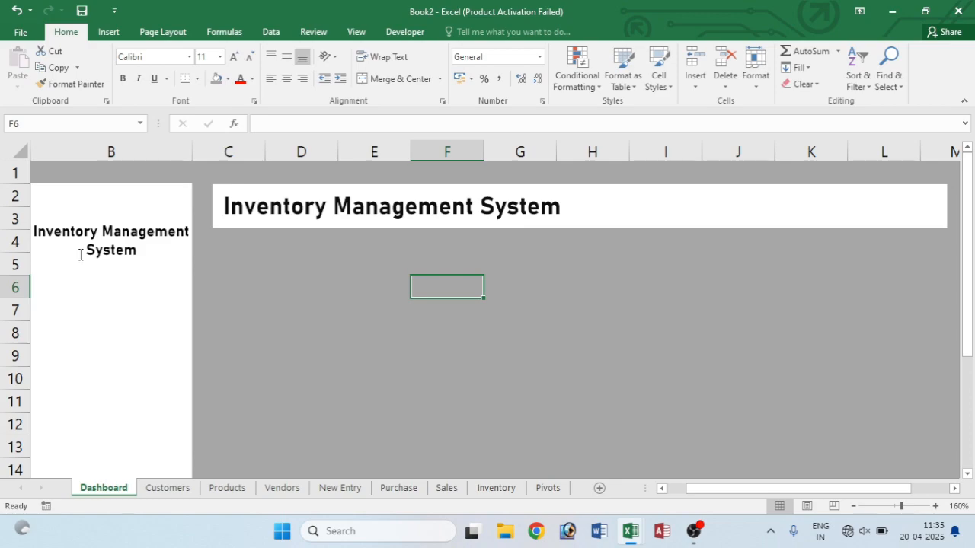
- Duplicate the sidebar title box directly below the original and shrink the copy to a narrower, single-line box around rows 5 and 6
left_click(76, 226)
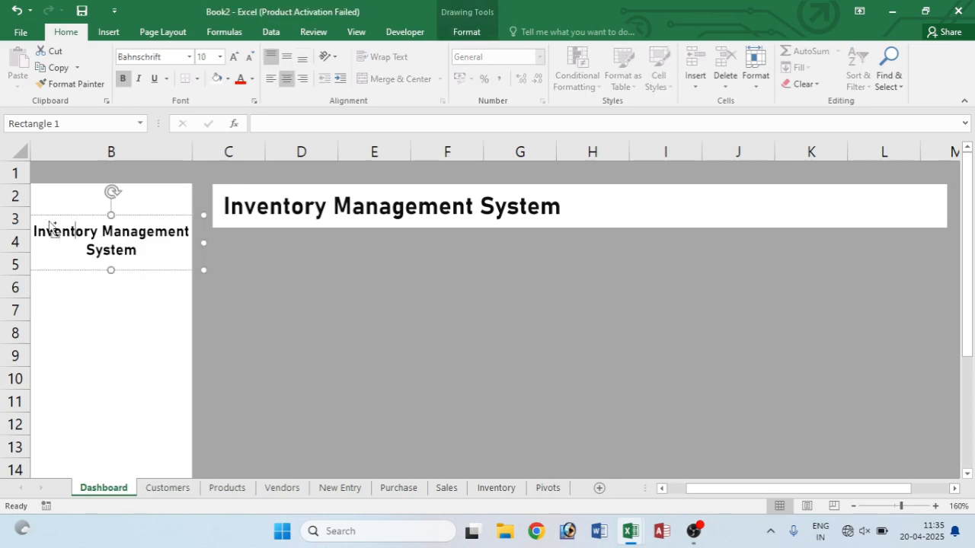
left_click_drag(50, 226, 65, 283)
left_click_drag(211, 300, 151, 290)
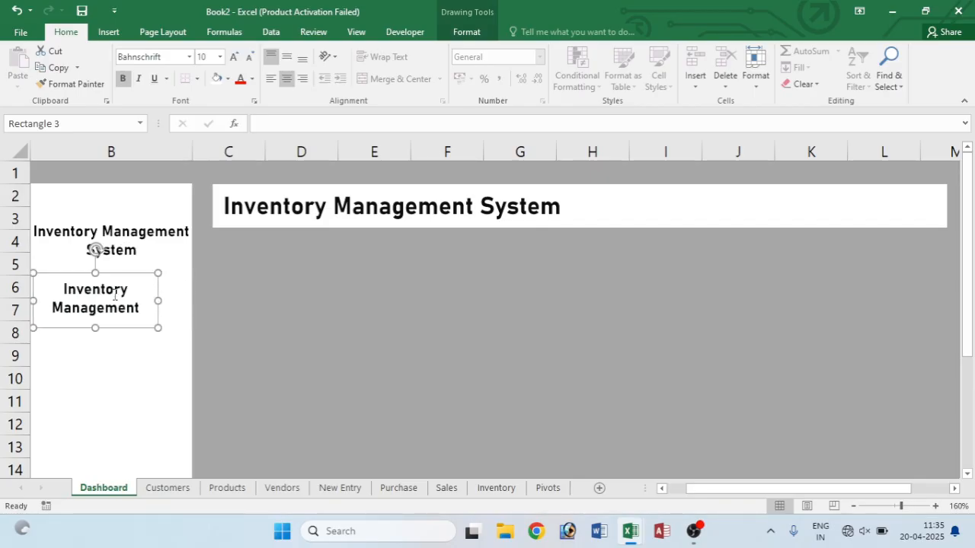
left_click(144, 281)
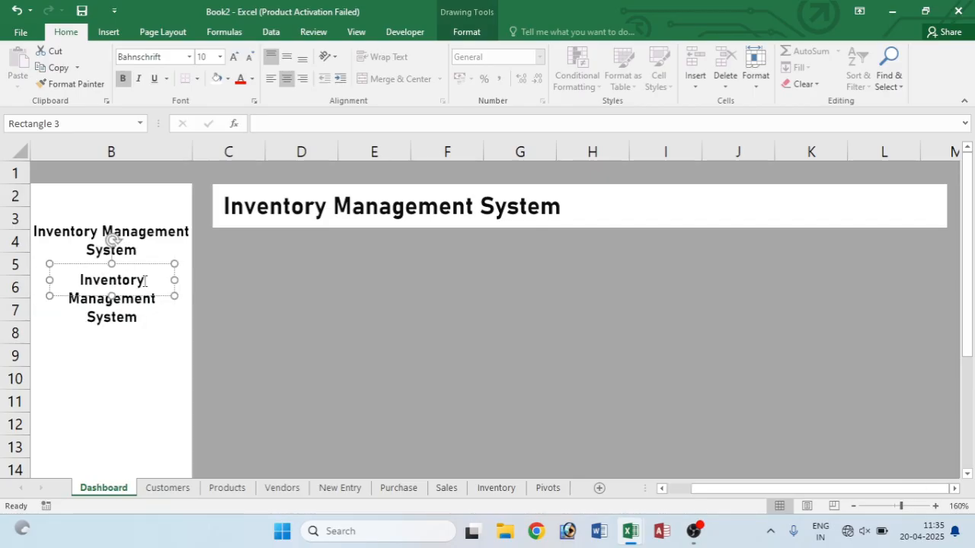
- Replace the text of the copied sidebar box with "Dashoard"
left_click_drag(82, 281, 144, 328)
key("Delete")
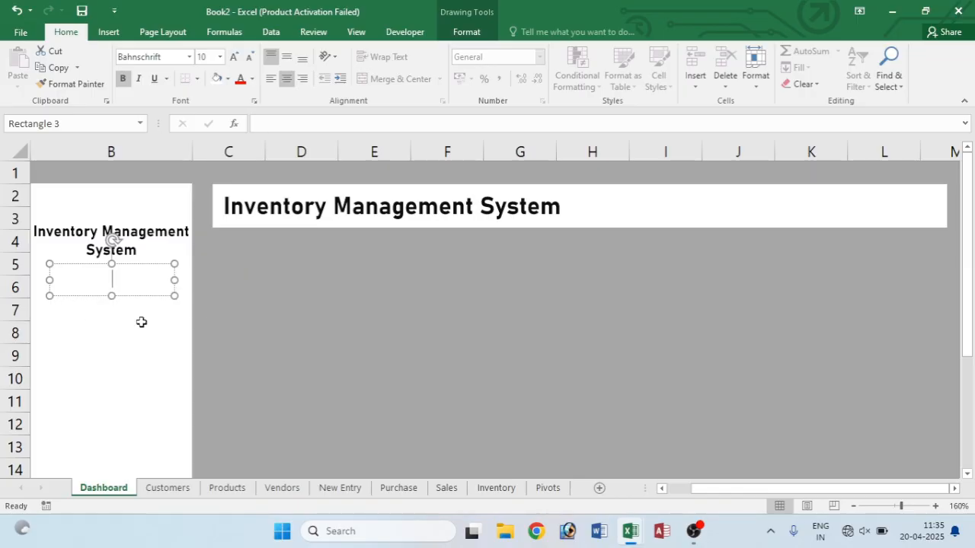
type("Dash")
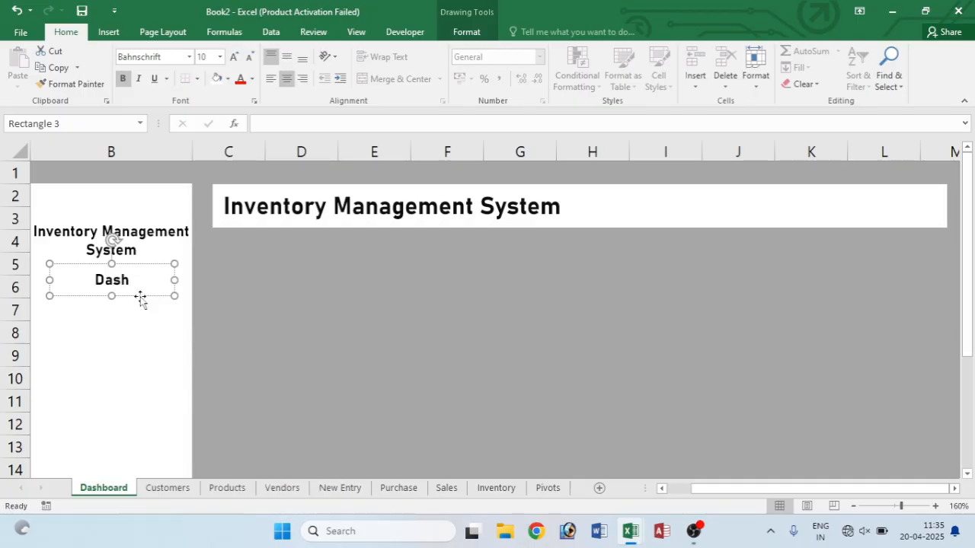
type("oae")
key("BackSpace")
key("BackSpace")
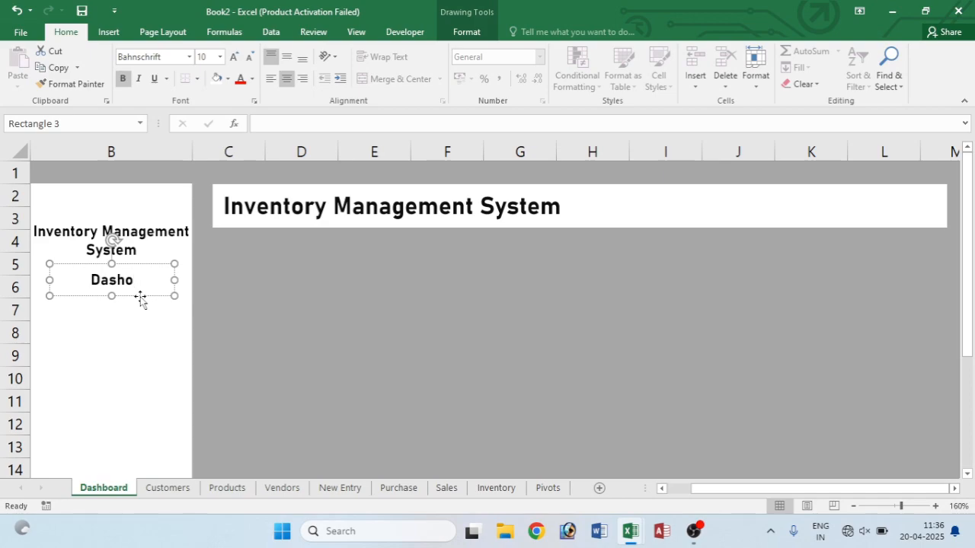
type("ard")
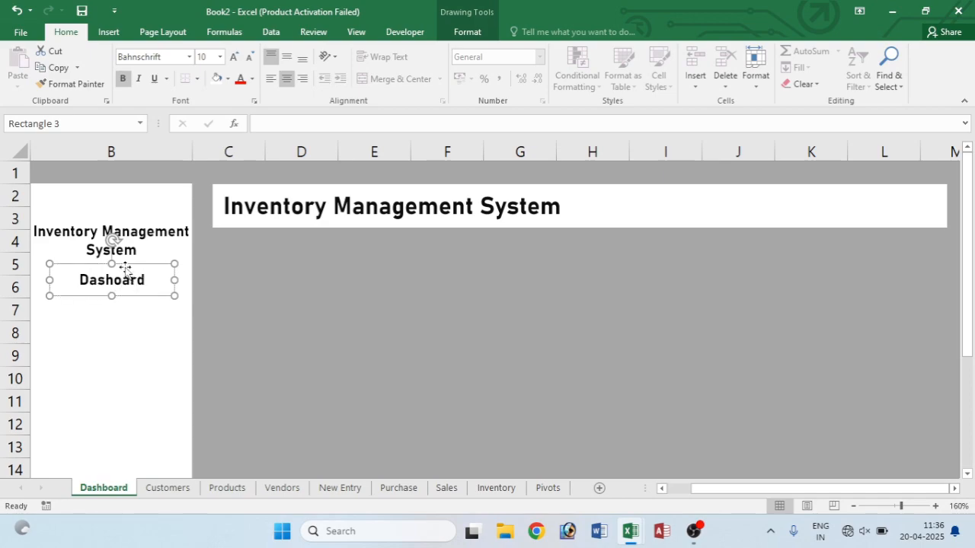
- Copy the "Dashoard" label twice down the sidebar and change the text of the first copy to "Customers"
left_click_drag(125, 269, 126, 328)
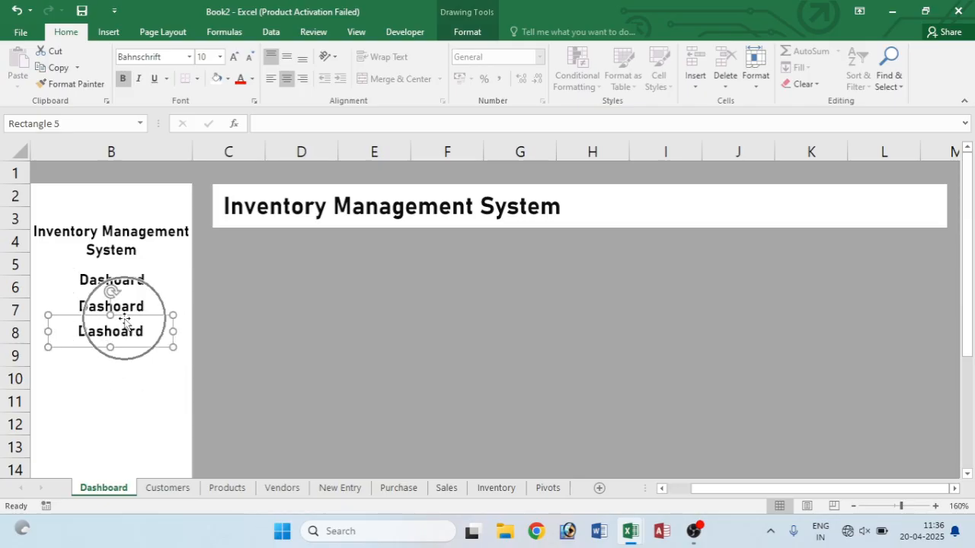
left_click(134, 302)
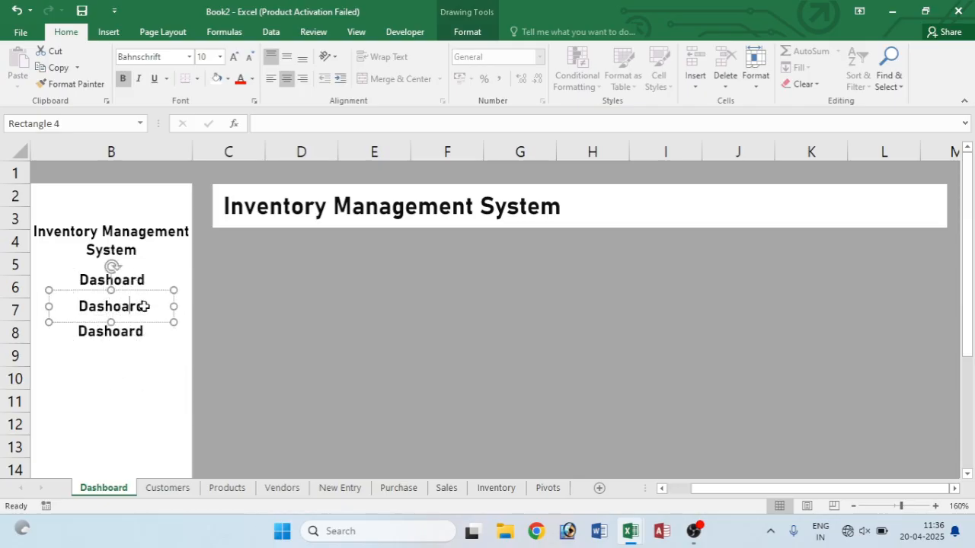
key("BackSpace")
key("BackSpace")
key("BackSpace")
key("BackSpace")
key("BackSpace")
key("BackSpace")
key("BackSpace")
key("BackSpace")
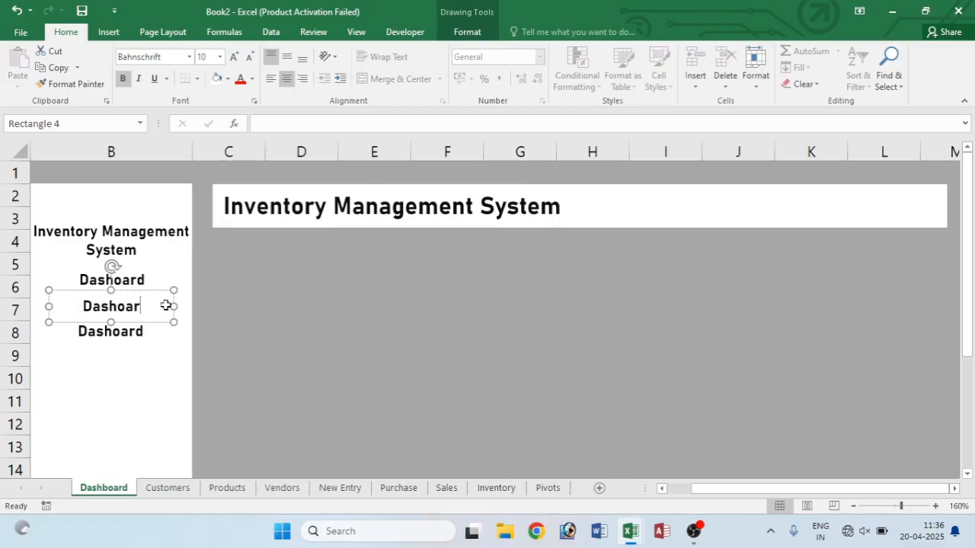
type("C")
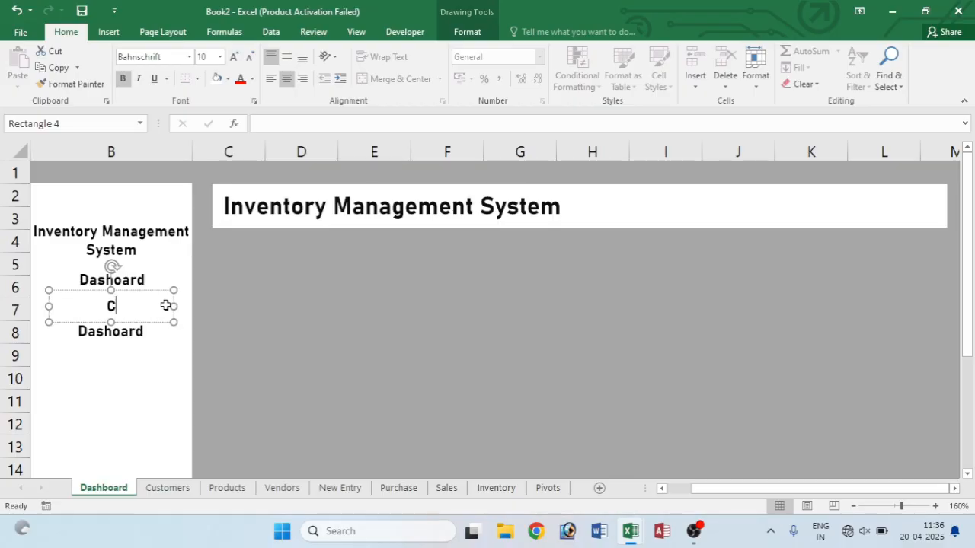
type("ustomers")
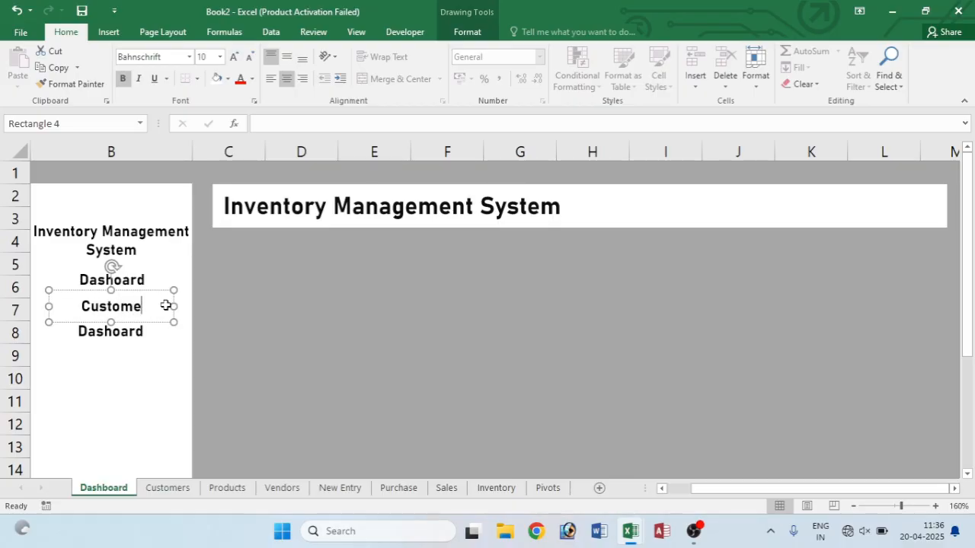
- Replace the text of the sidebar label below Customers with "Products"
left_click(139, 331)
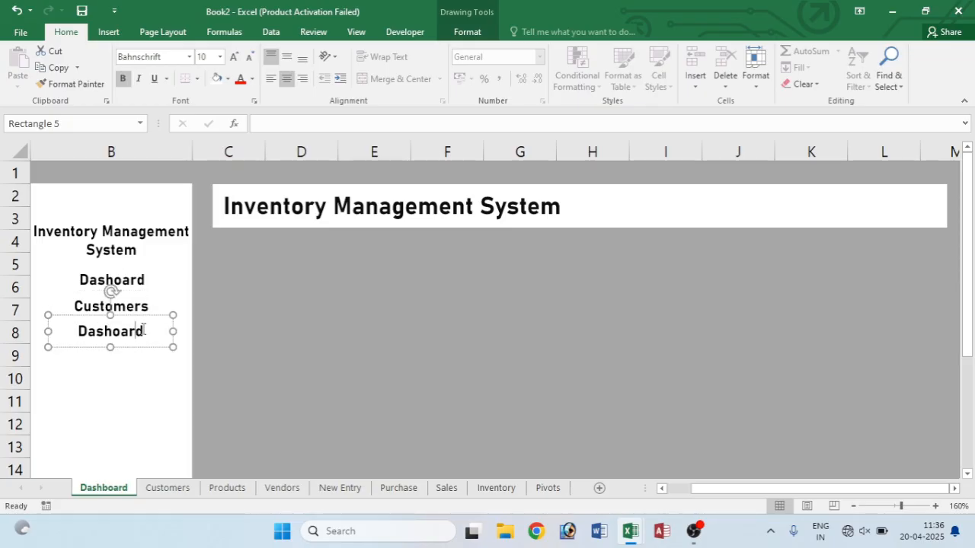
double_click(143, 328)
key("BackSpace")
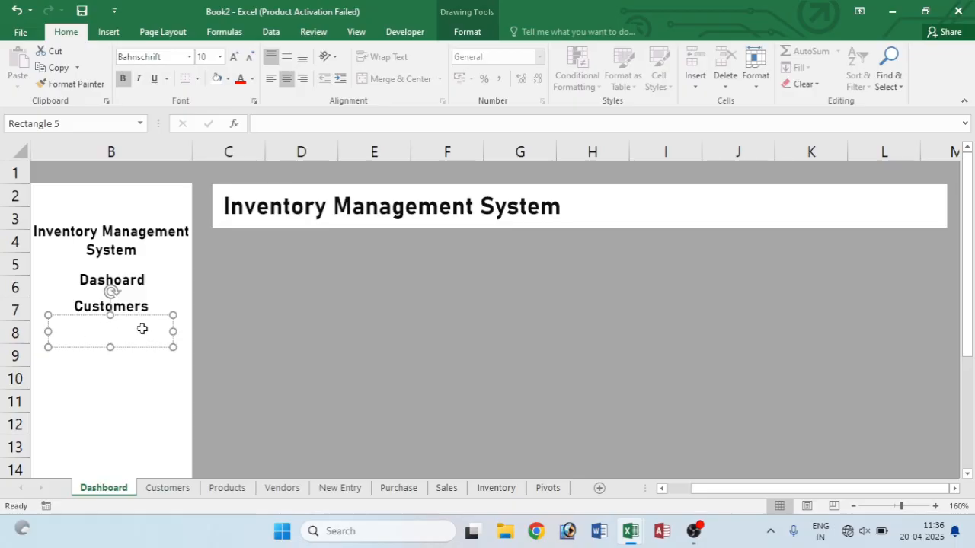
type("Po")
key("BackSpace")
type("roducts")
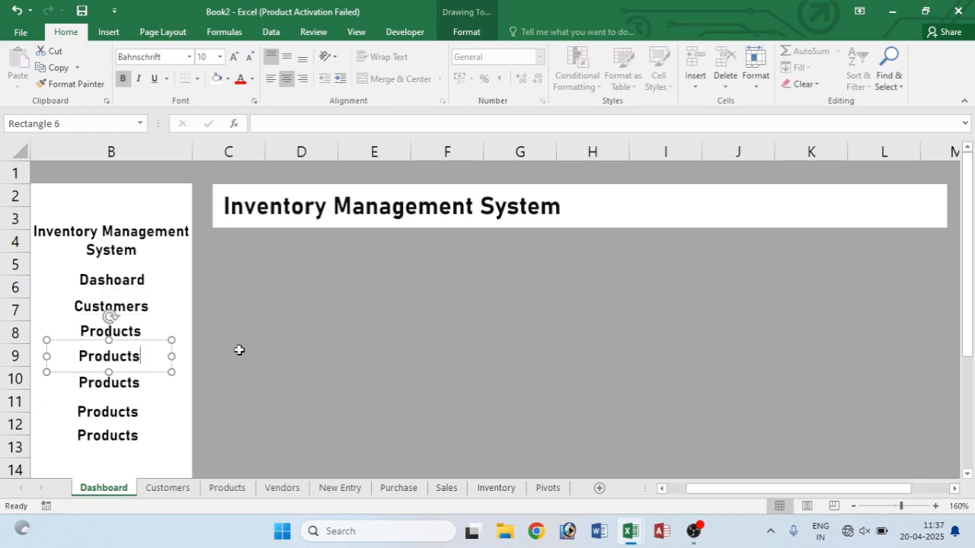
- Change the copied label directly below the first Products label to "Vendors" and start editing the copy beneath it
key("BackSpace")
key("BackSpace")
key("BackSpace")
key("BackSpace")
key("BackSpace")
key("BackSpace")
key("BackSpace")
key("BackSpace")
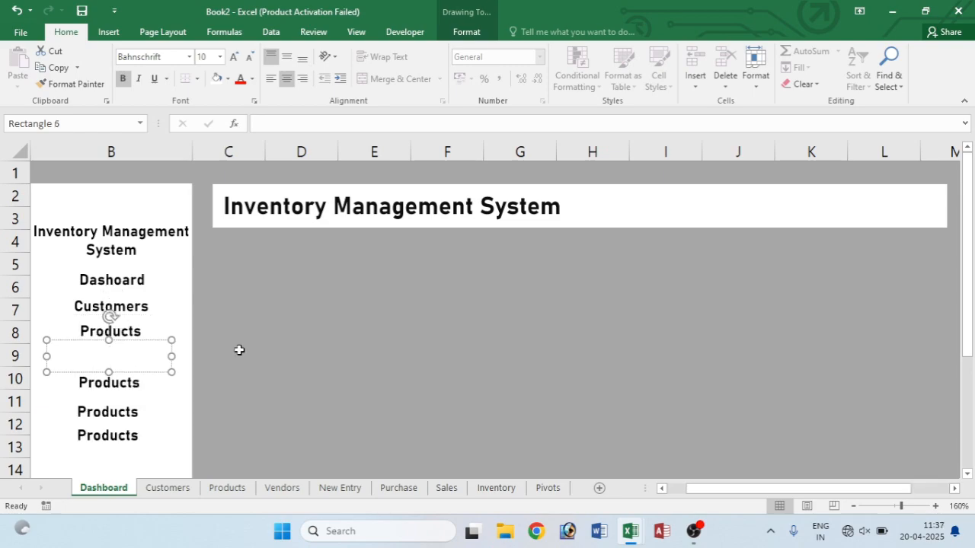
type("Vendors")
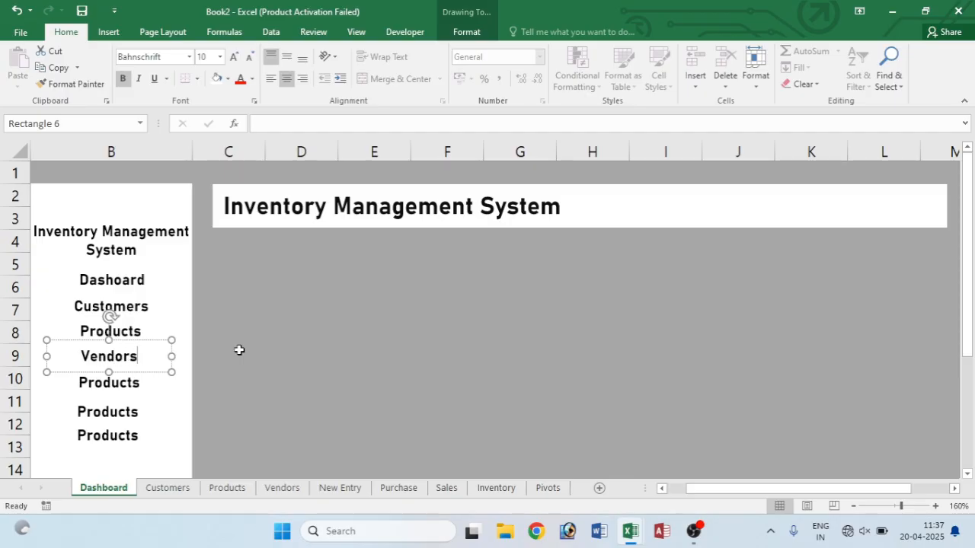
left_click(140, 383)
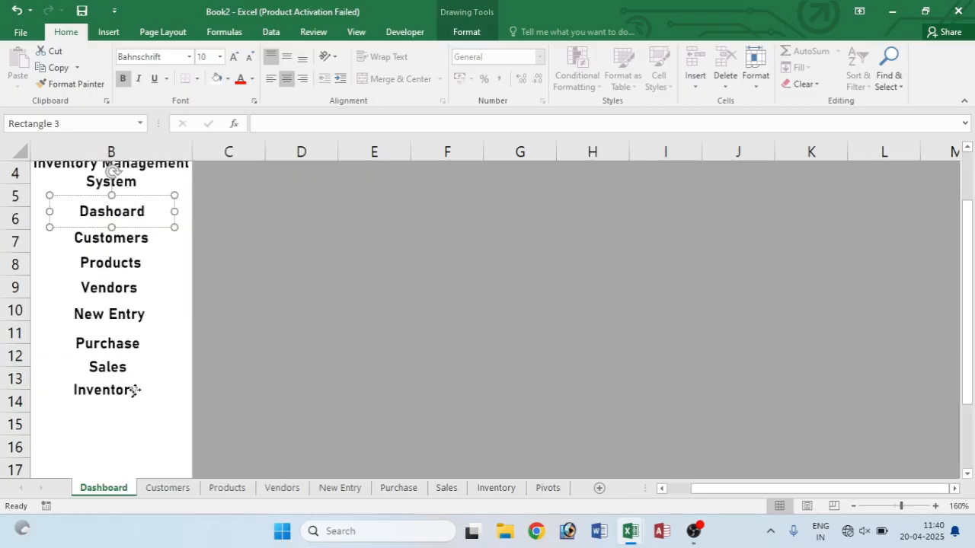
- Select all eight sidebar labels from Dashoard to Inventory, remove their bold formatting and set their font colour to light grey
left_click(136, 390, "shift")
left_click(130, 364, "shift")
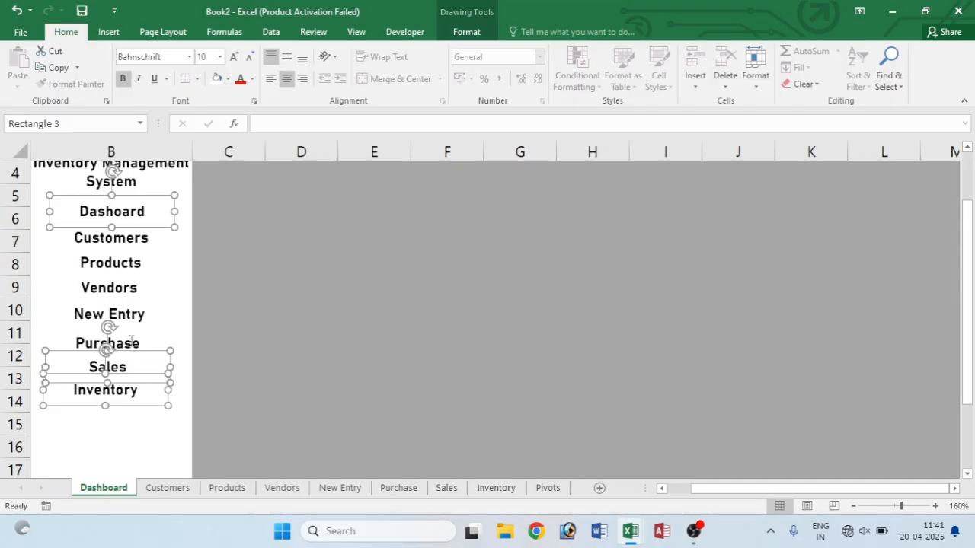
left_click(131, 340, "shift")
left_click(127, 308, "shift")
left_click(126, 288, "shift")
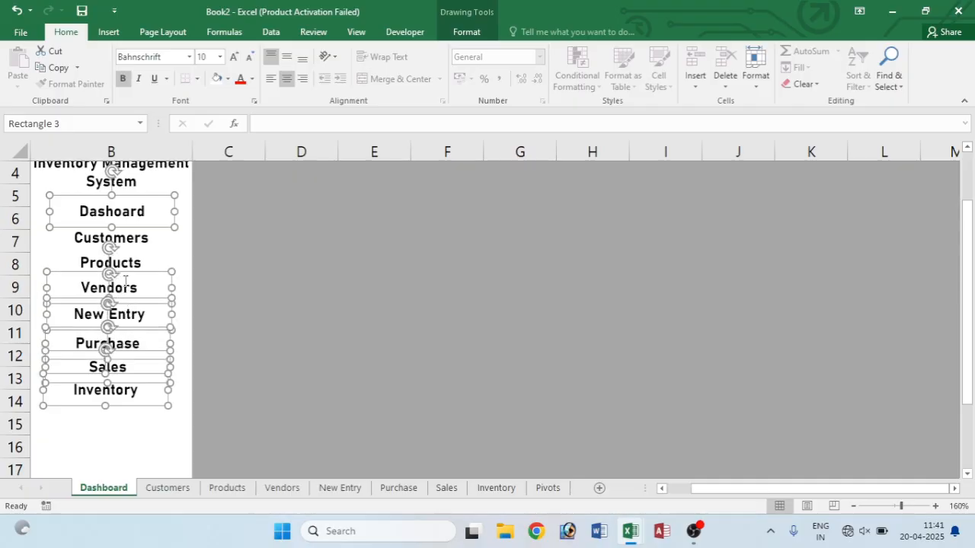
left_click(126, 254, "shift")
left_click(126, 238, "shift")
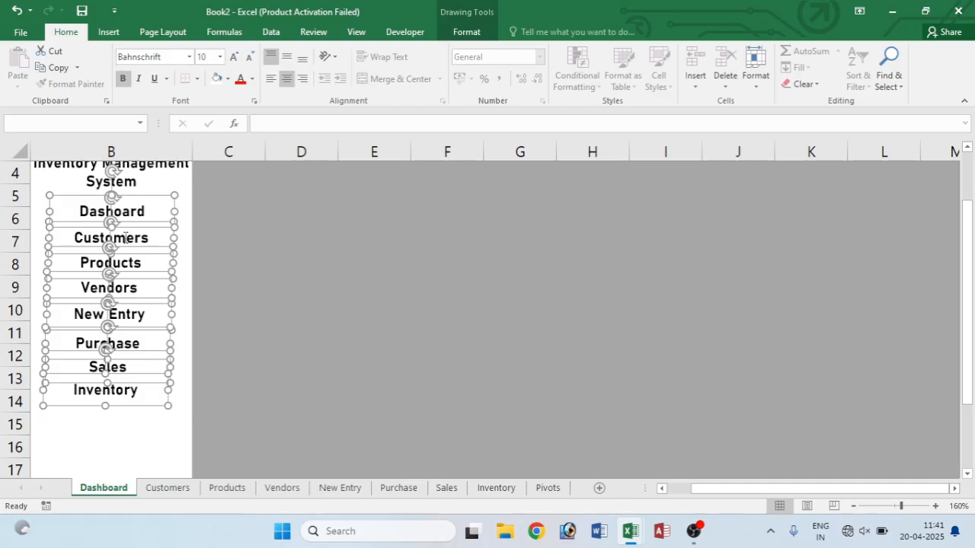
left_click(123, 79)
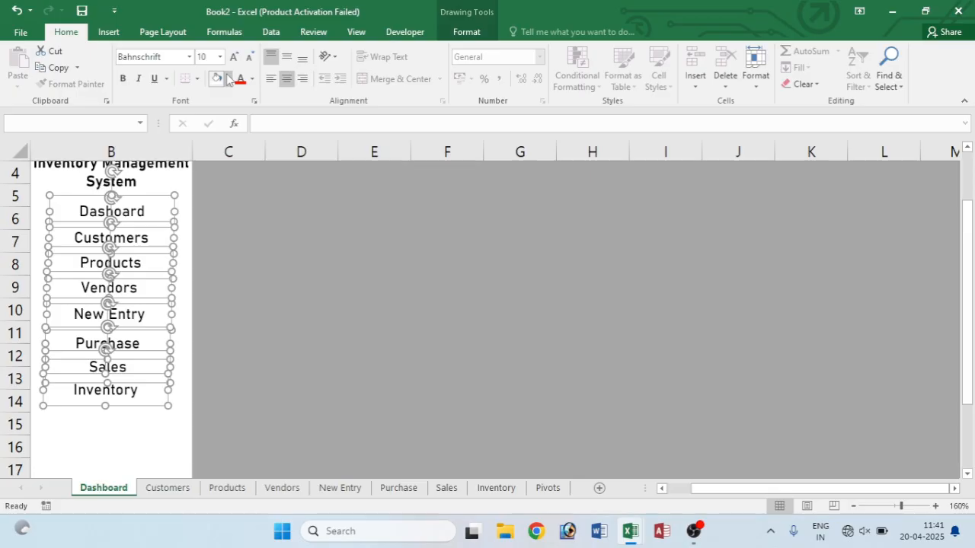
left_click(252, 79)
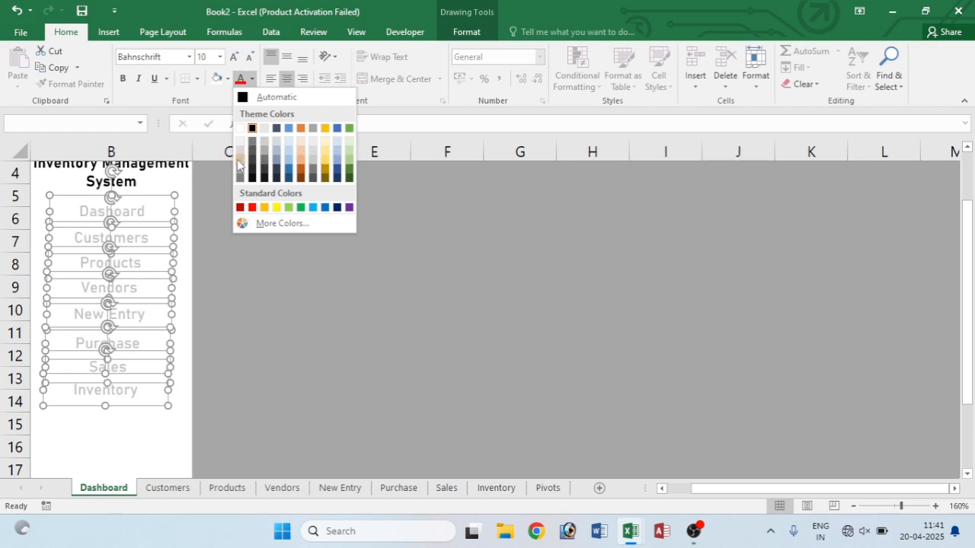
left_click(237, 165)
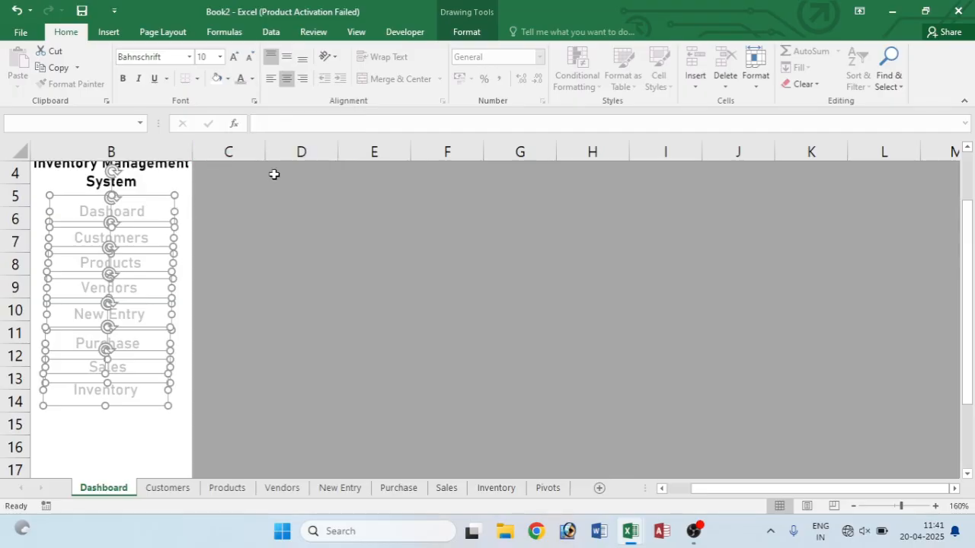
- Align the eight selected sidebar labels to their common centre and distribute them horizontally and vertically
left_click(459, 32)
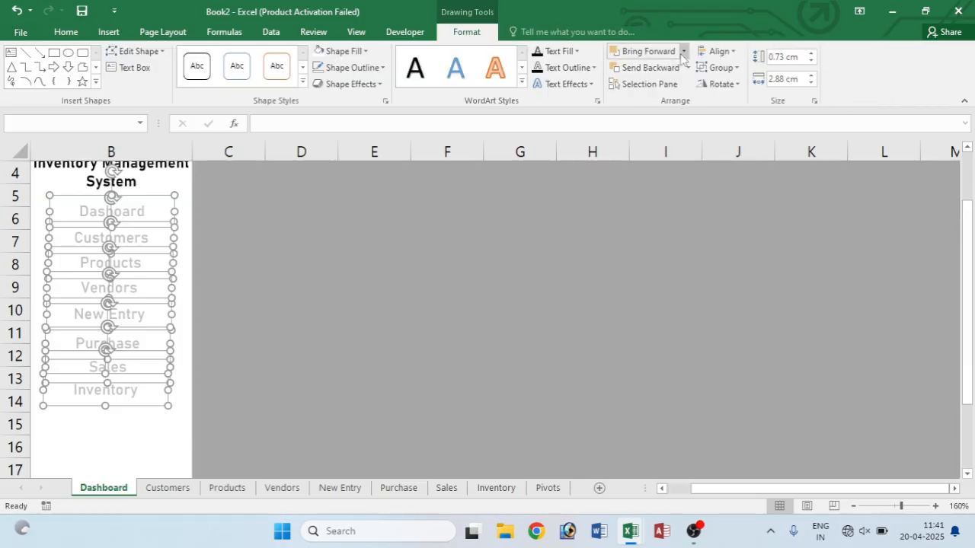
left_click(717, 52)
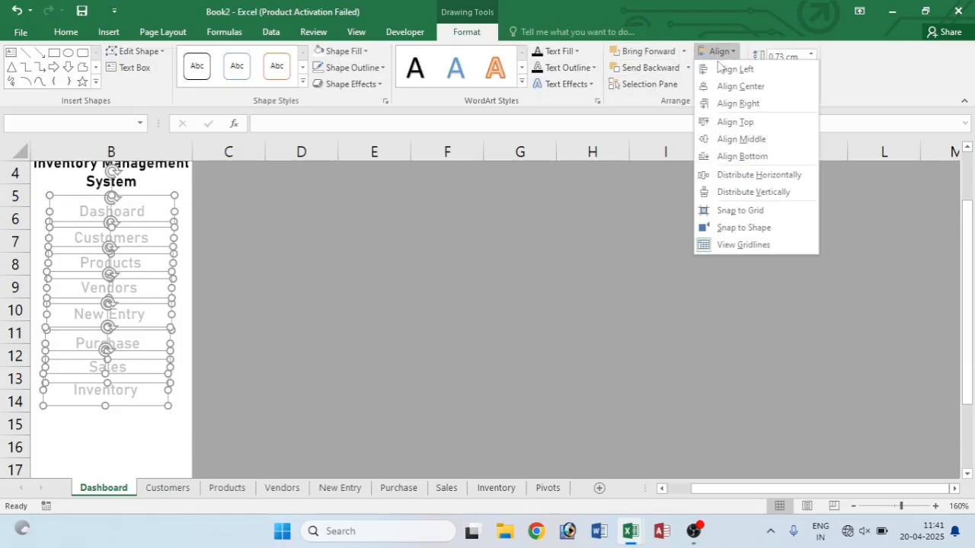
left_click(730, 87)
left_click(717, 52)
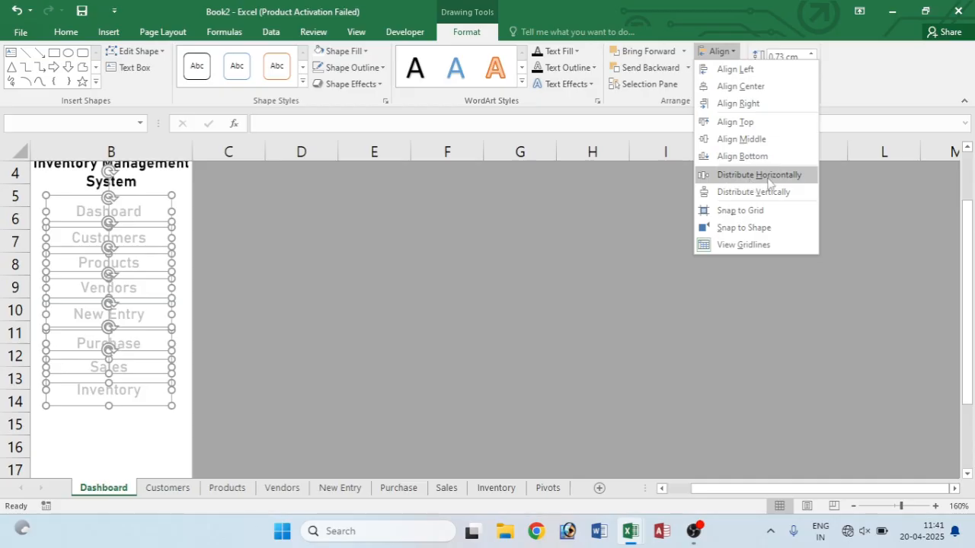
left_click(766, 175)
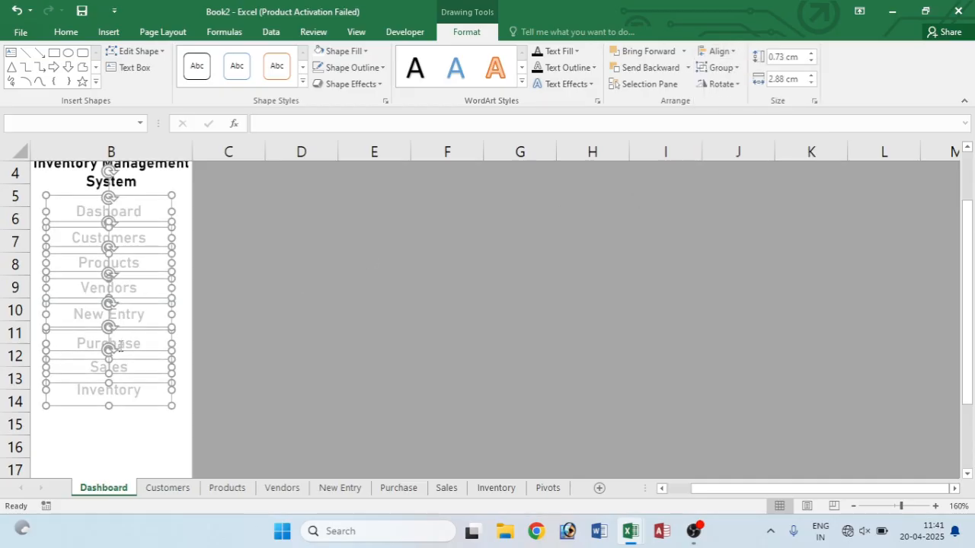
left_click(719, 53)
left_click(745, 194)
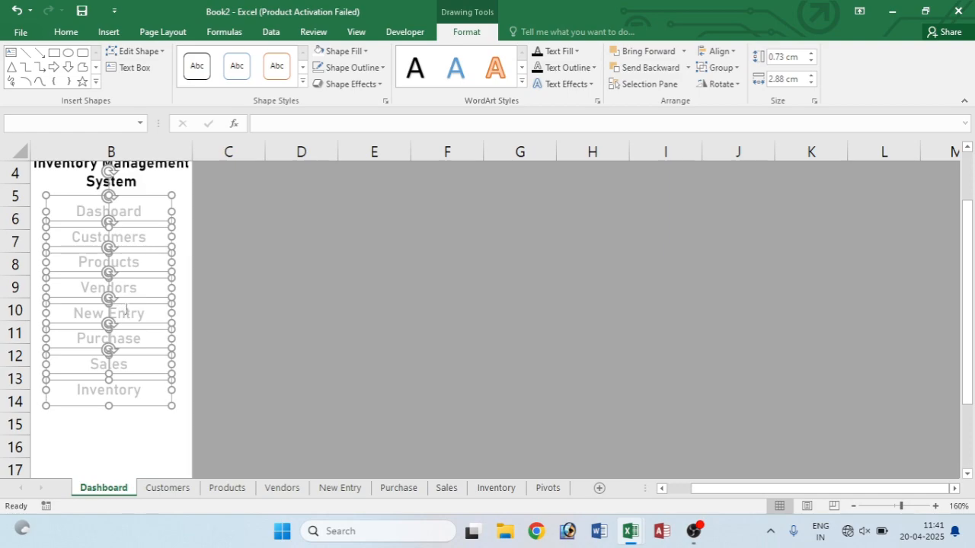
- Reduce the font size of the selected sidebar labels to 8 and left-align their text
left_click(66, 32)
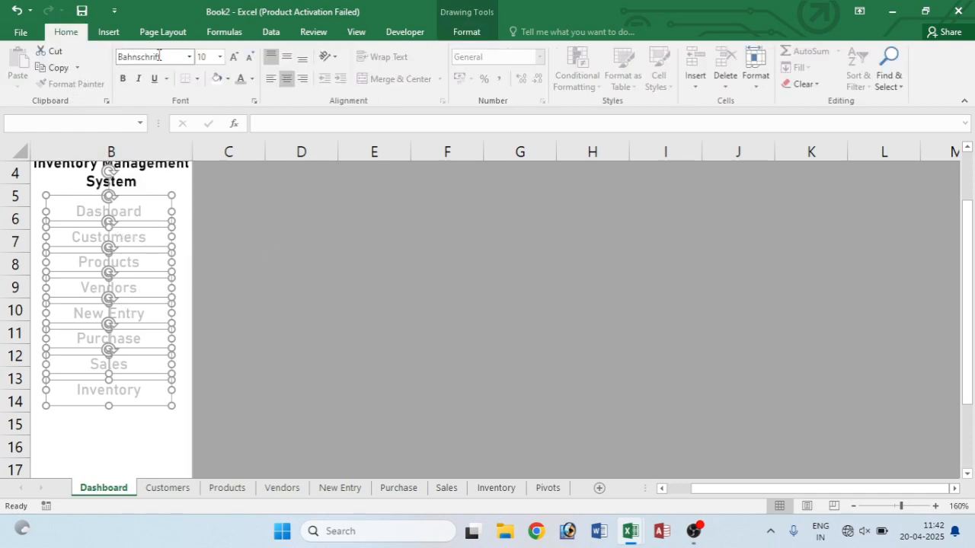
left_click(248, 59)
left_click(249, 59)
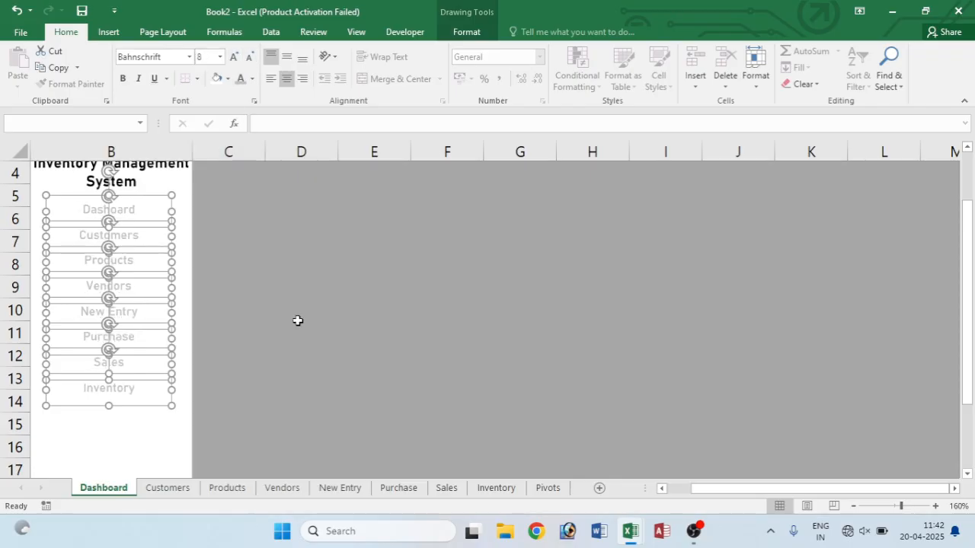
scroll(299, 322, "up", 1)
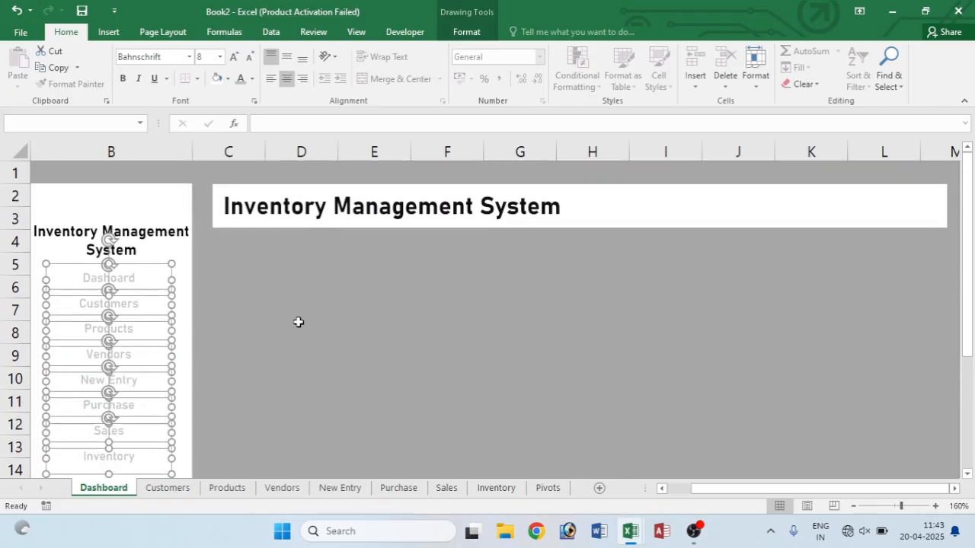
left_click(270, 79)
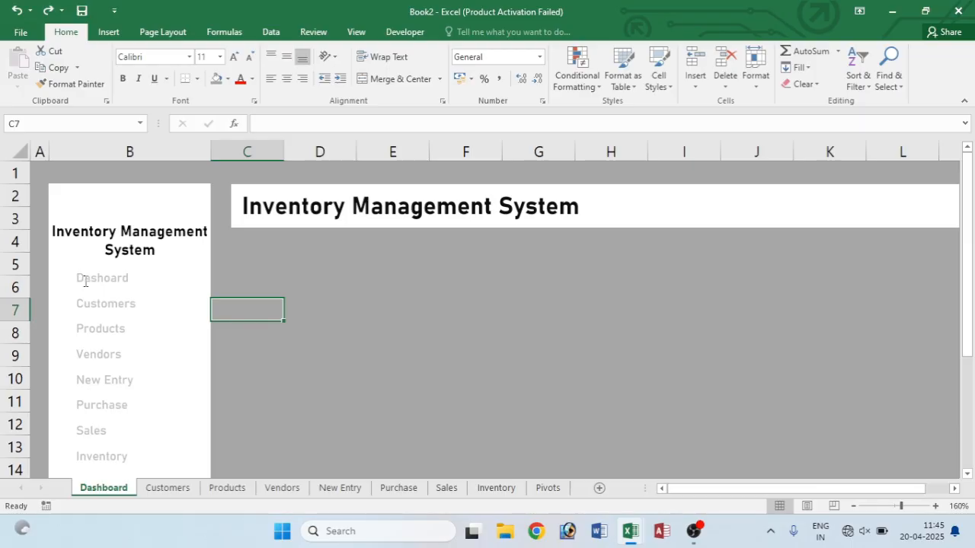
- Add a hyperlink to the Dashoard sidebar label pointing to cell A1 of the Dashboard sheet in this document
left_click(86, 278)
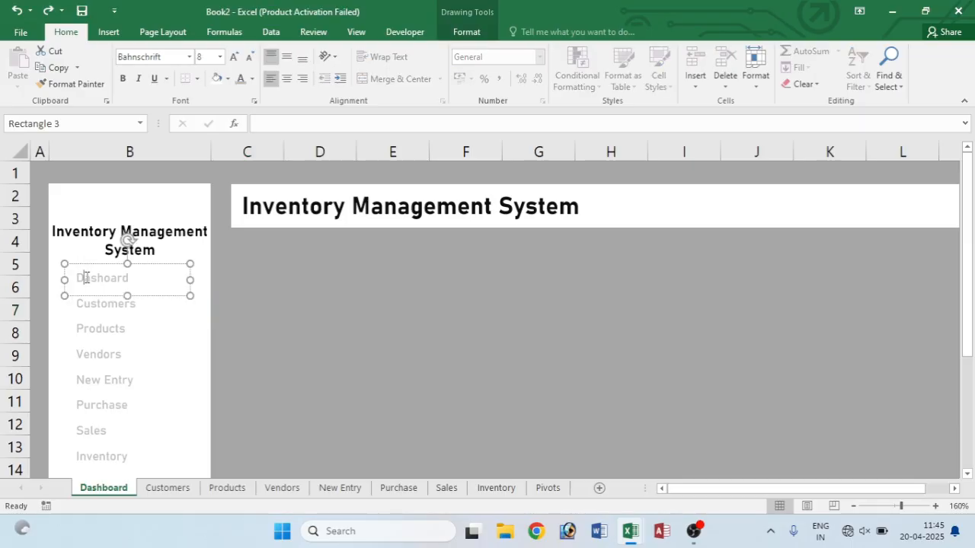
right_click(86, 278)
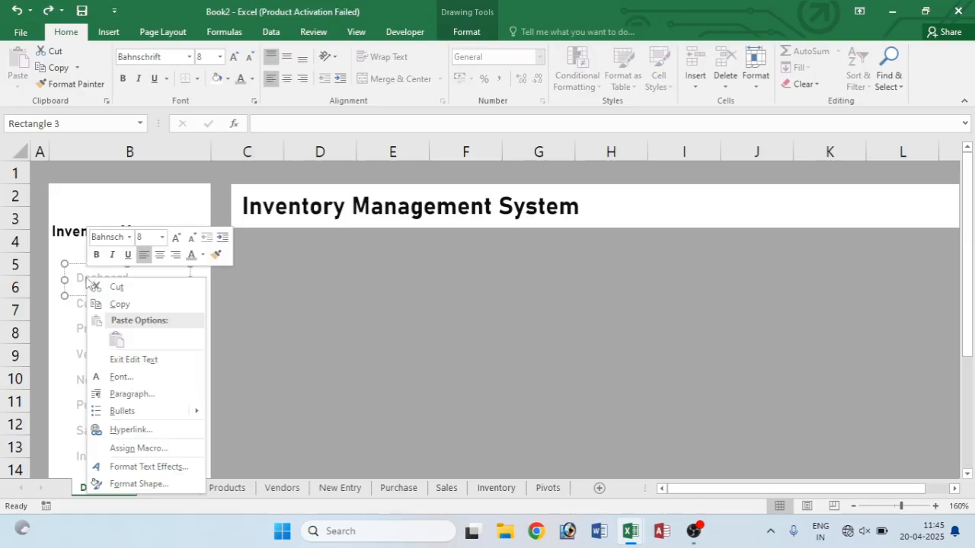
left_click(131, 431)
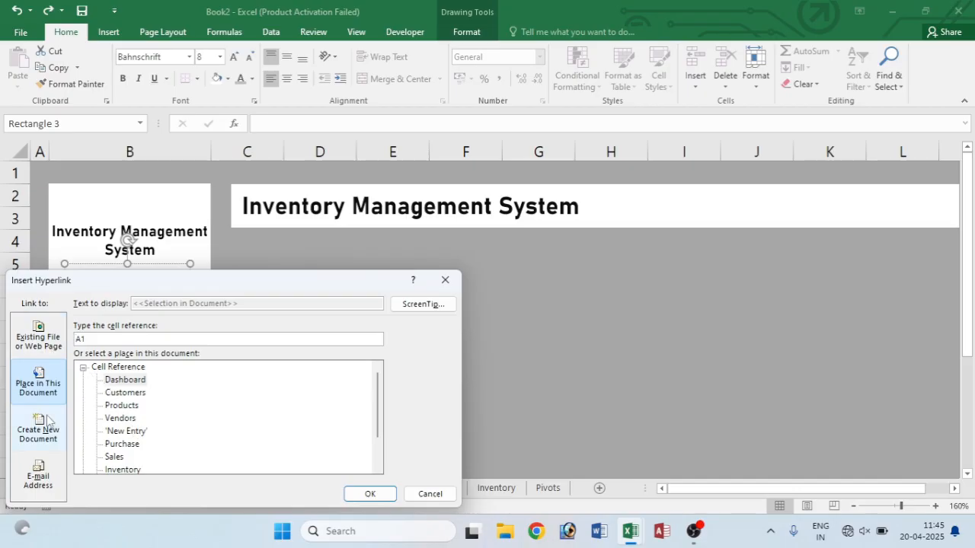
left_click(123, 381)
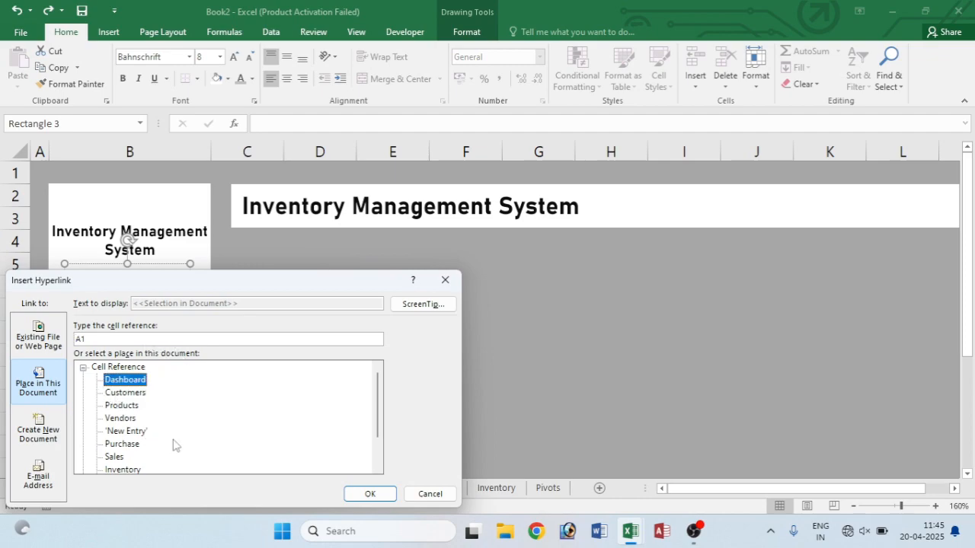
left_click(370, 493)
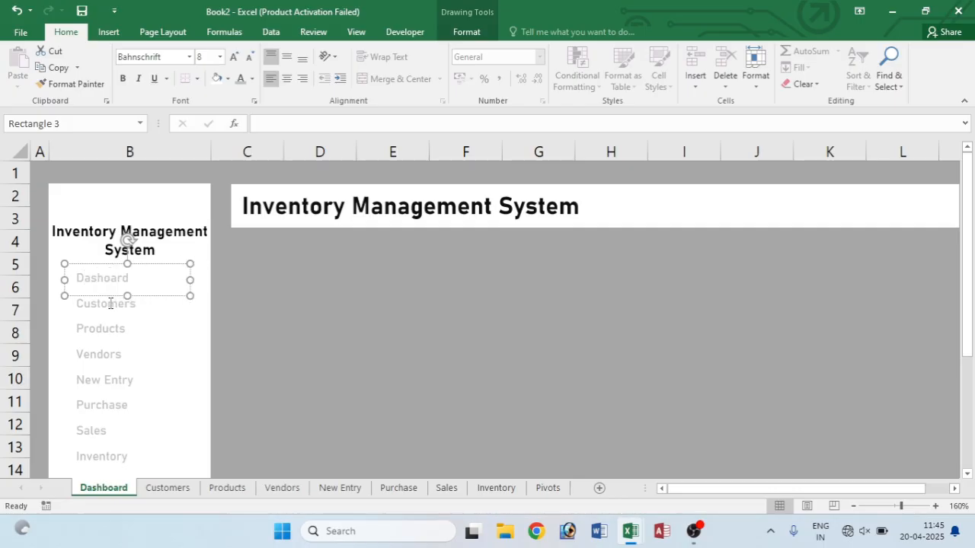
- Add a hyperlink to the Customers sidebar label pointing to cell A1 of the Customers sheet
left_click(109, 304)
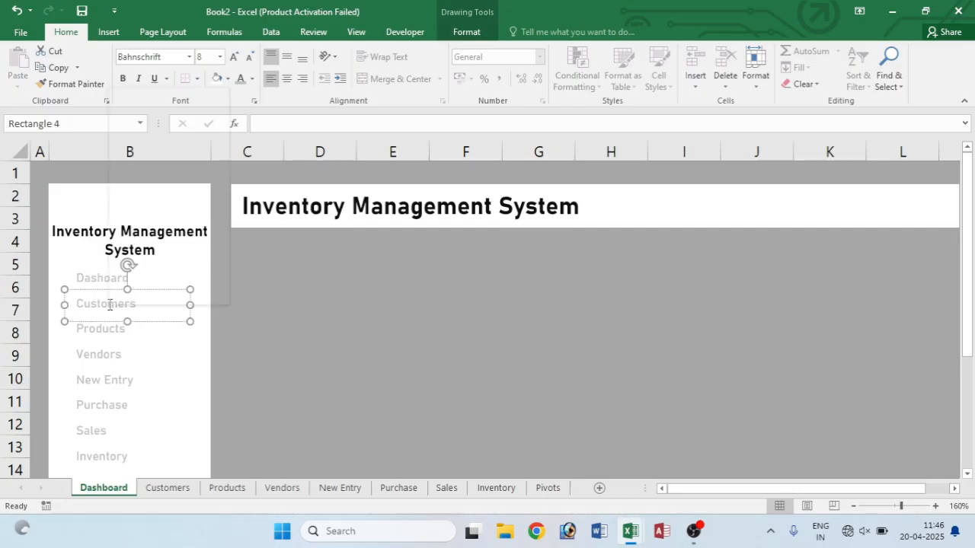
right_click(110, 306)
left_click(153, 240)
left_click(125, 236)
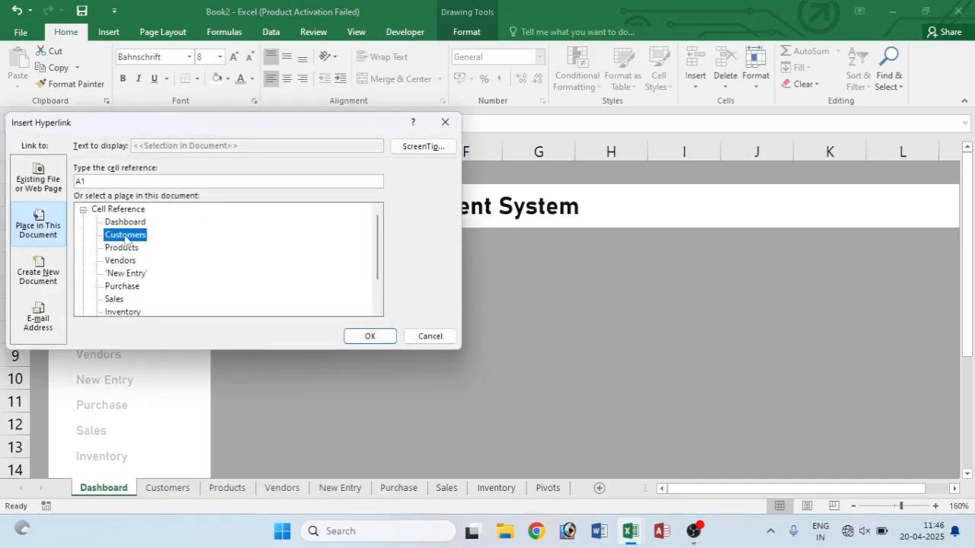
left_click(369, 336)
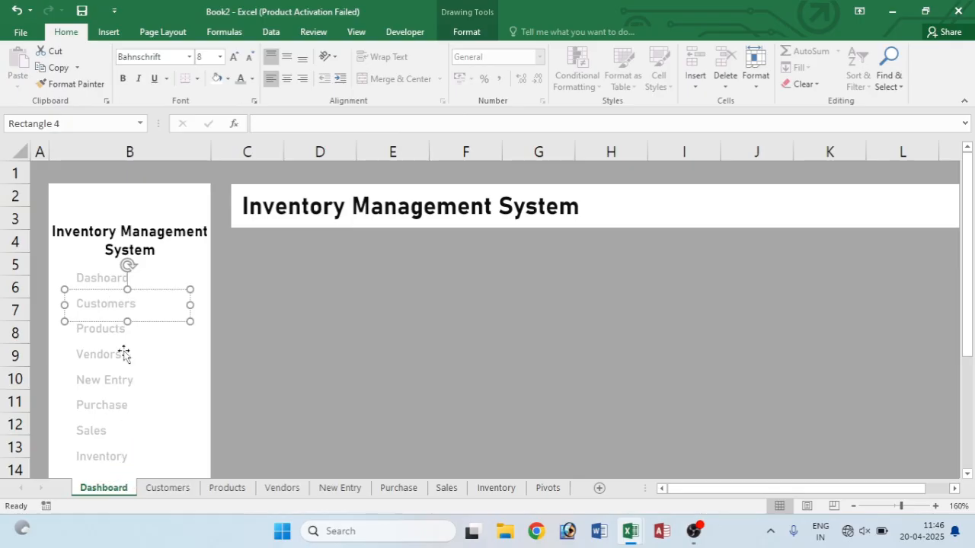
- Test the Customers sidebar link and return to the Dashboard sheet
left_click(166, 369)
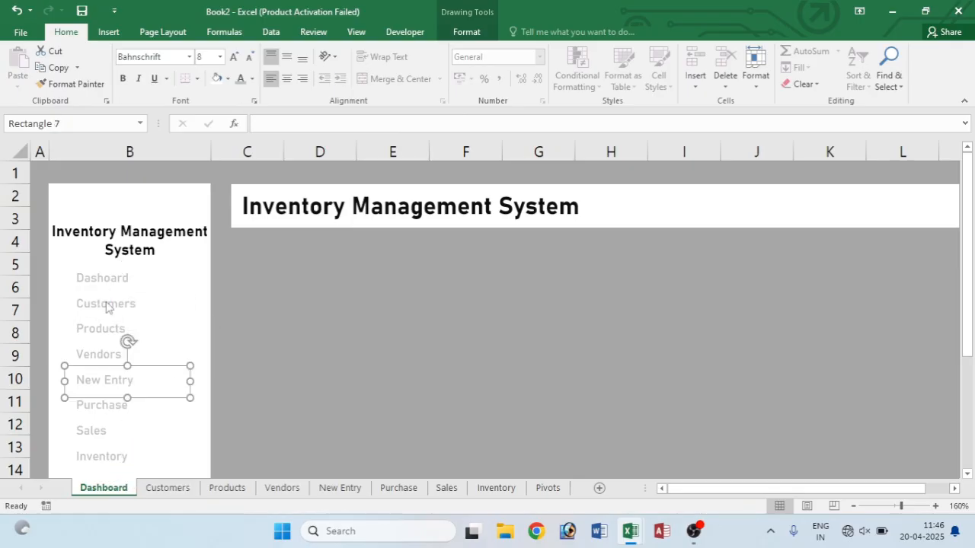
left_click(133, 304)
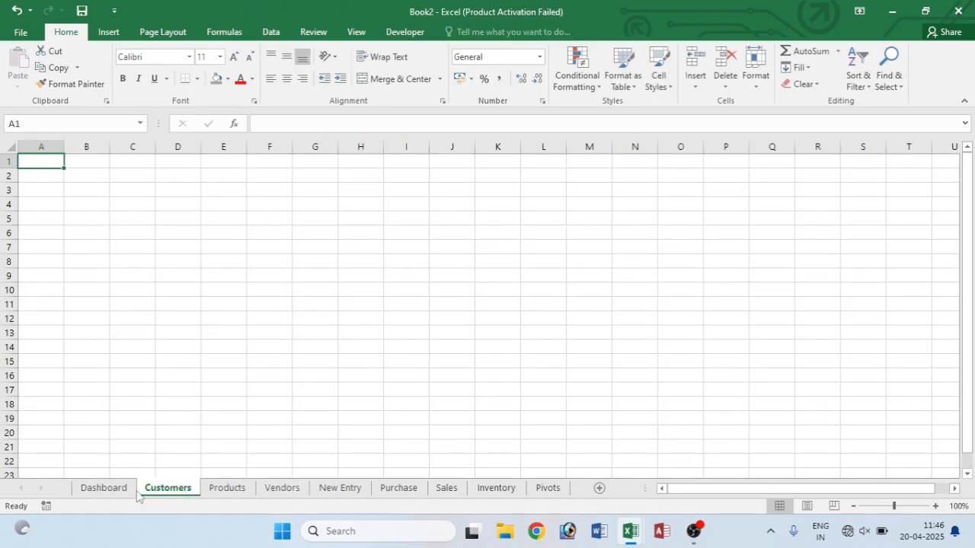
left_click(109, 491)
- Add a hyperlink to the Products sidebar label pointing to cell A1 of the Products sheet
left_click(104, 329)
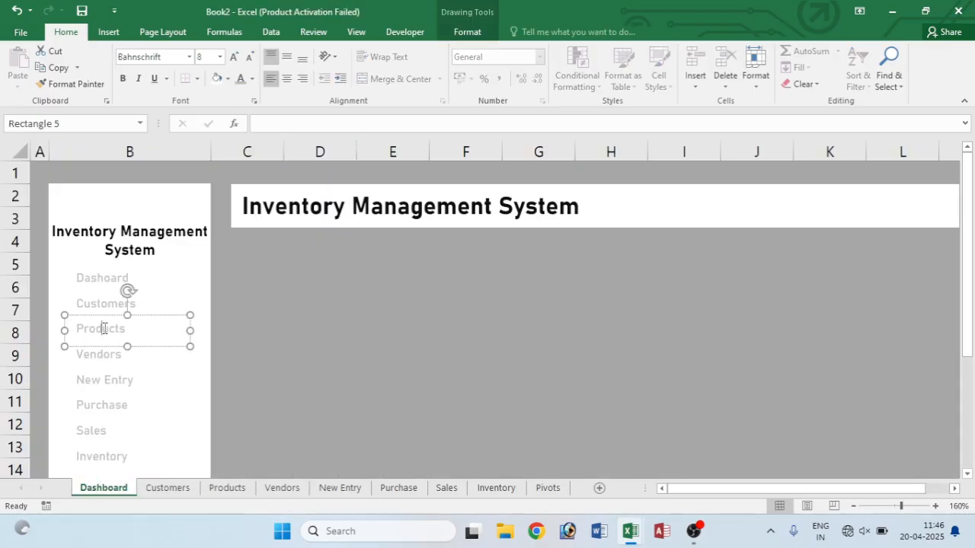
right_click(103, 329)
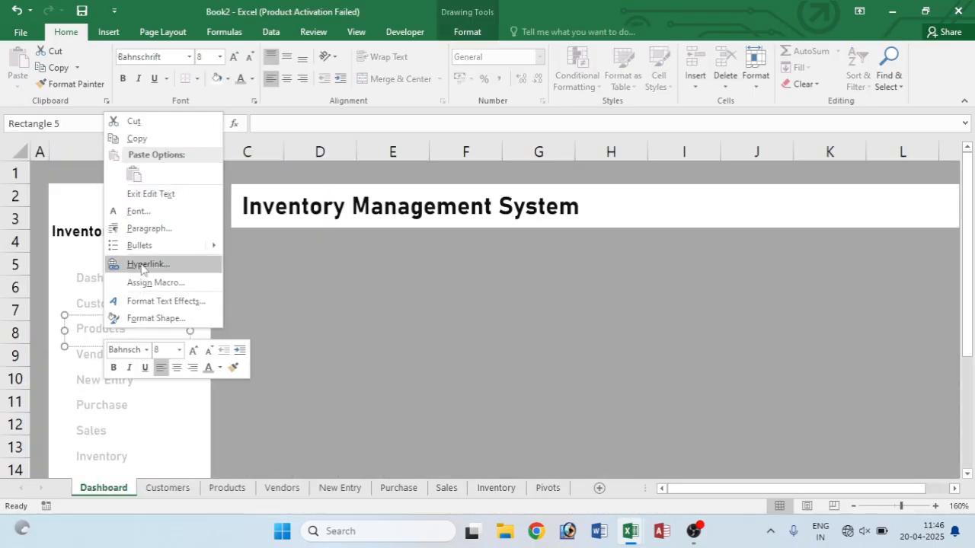
left_click(146, 267)
left_click(122, 267)
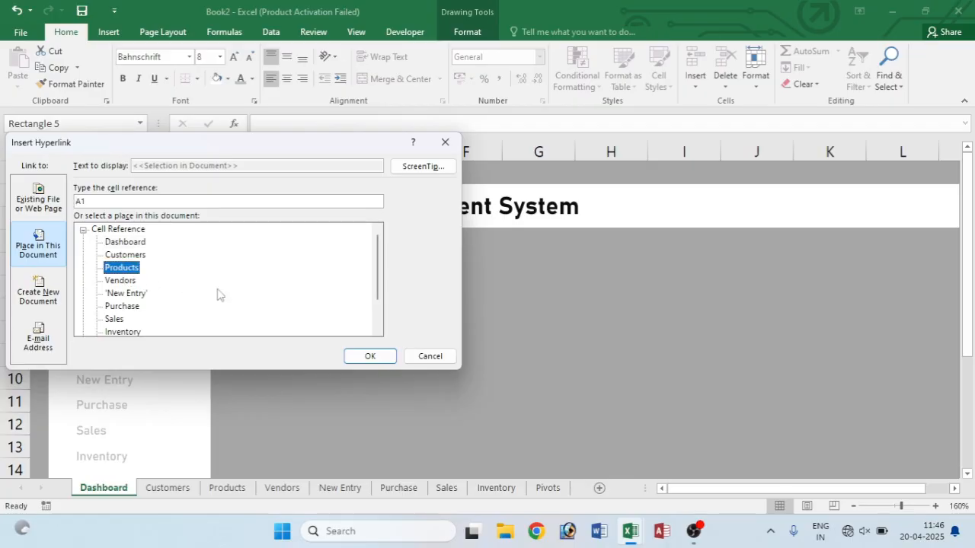
left_click(358, 355)
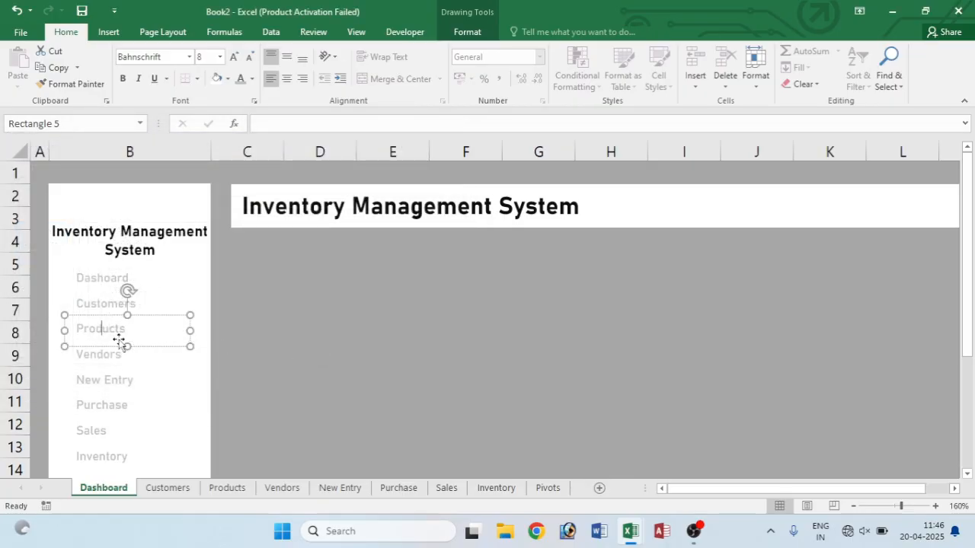
- Add a hyperlink to the Vendors sidebar label pointing to cell A1 of the Vendors sheet
left_click(105, 355)
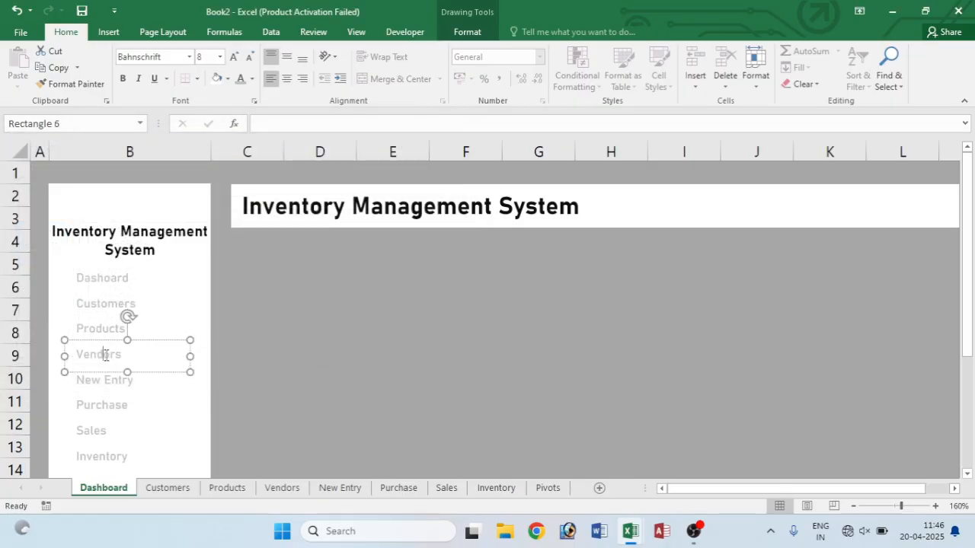
right_click(105, 355)
left_click(139, 294)
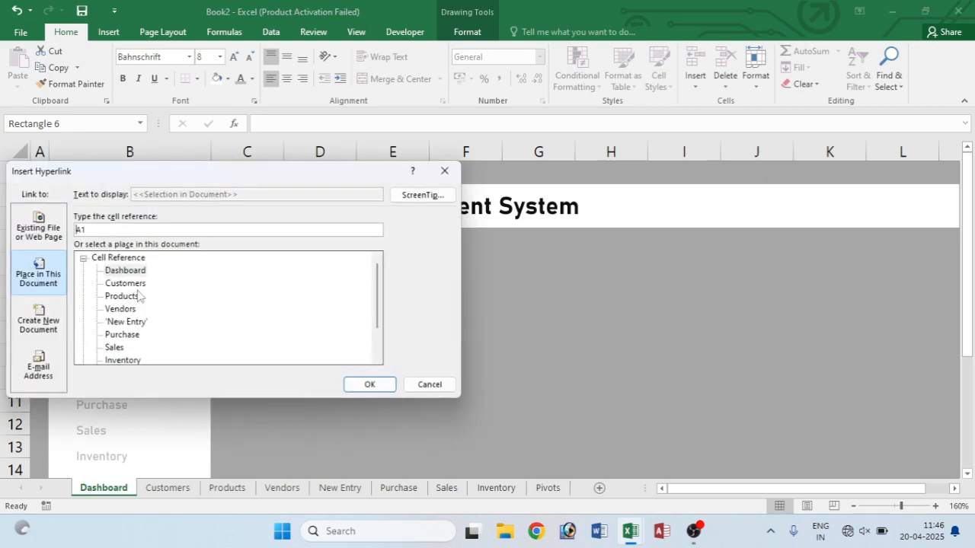
left_click(120, 311)
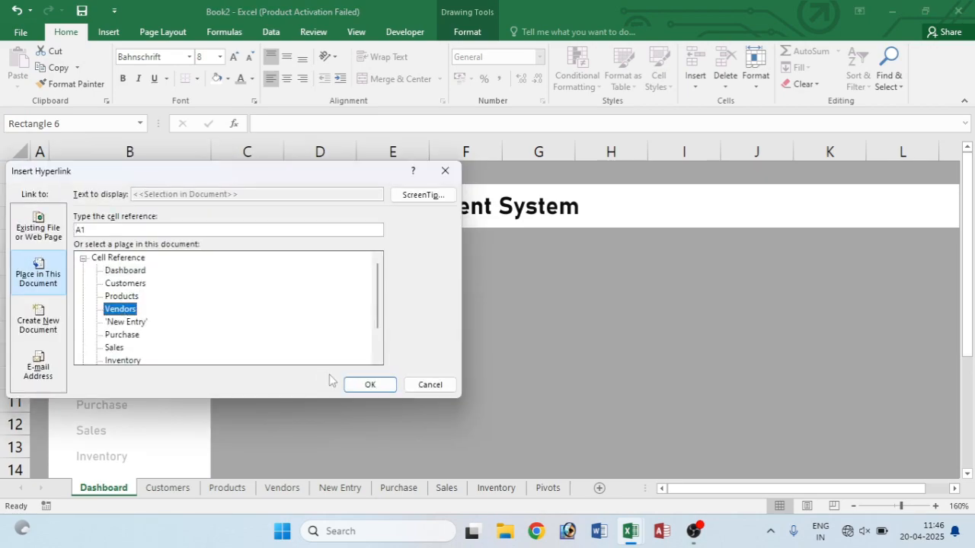
left_click(370, 384)
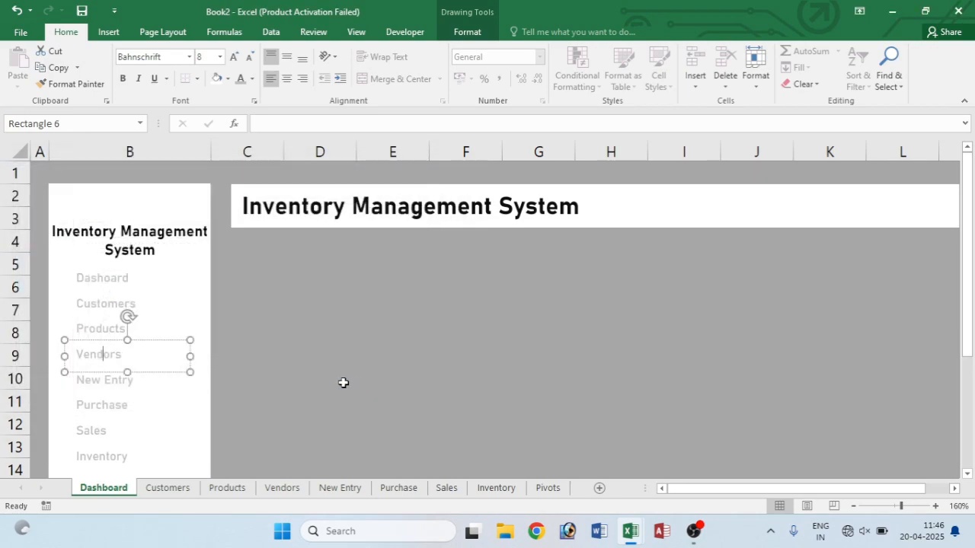
- Select the New Entry sidebar label, and return to the Dashboard sheet from the Inventory sheet
left_click(118, 380)
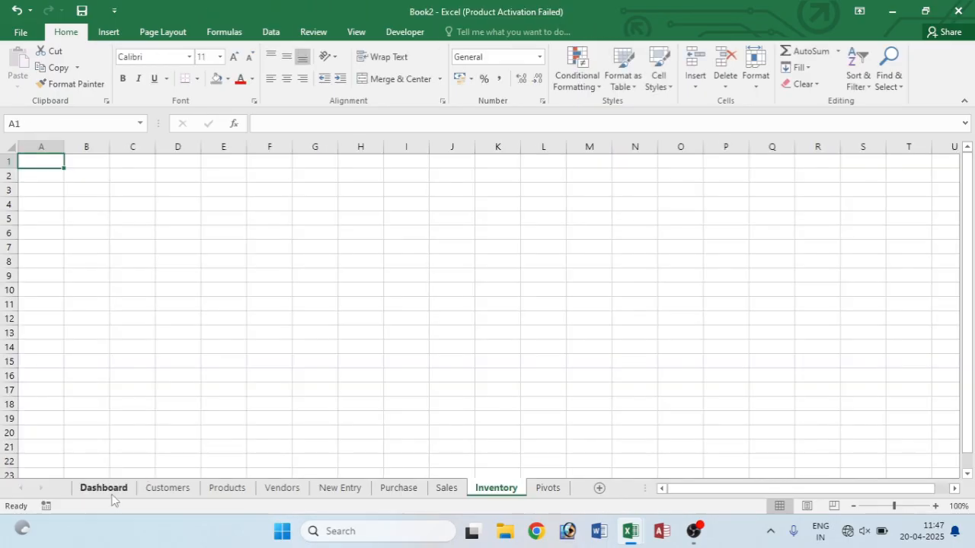
left_click(114, 490)
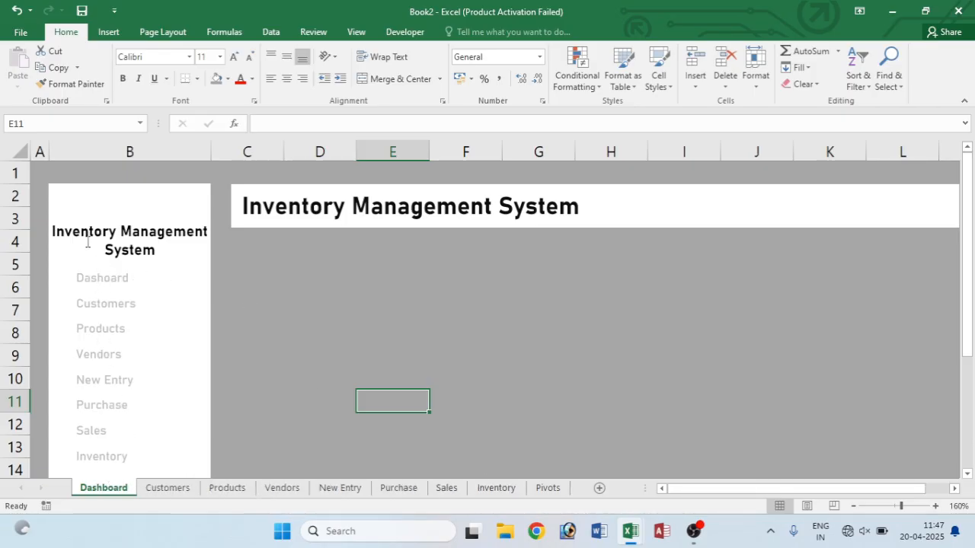
- Copy the entire Dashboard sheet and paste it over the whole Customers sheet
left_click(15, 154)
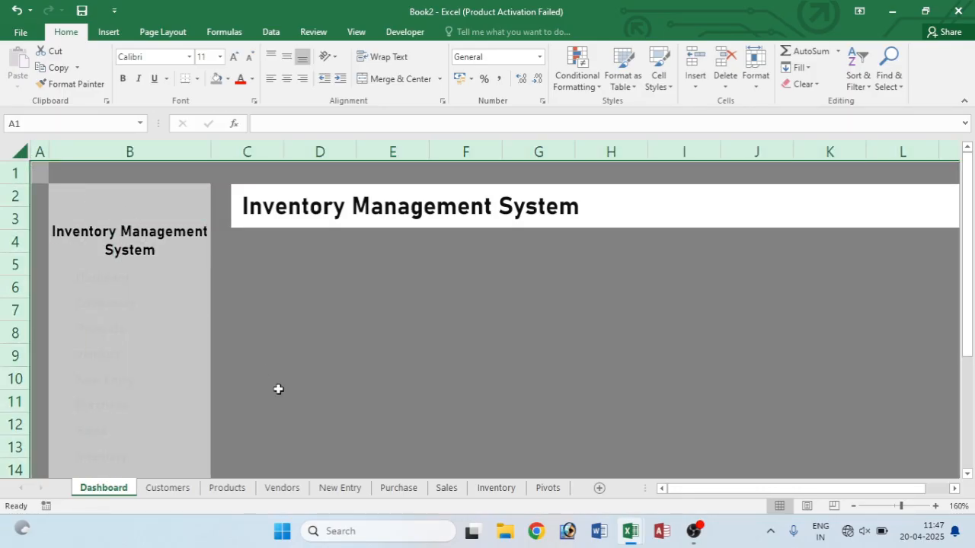
key("ctrl+c")
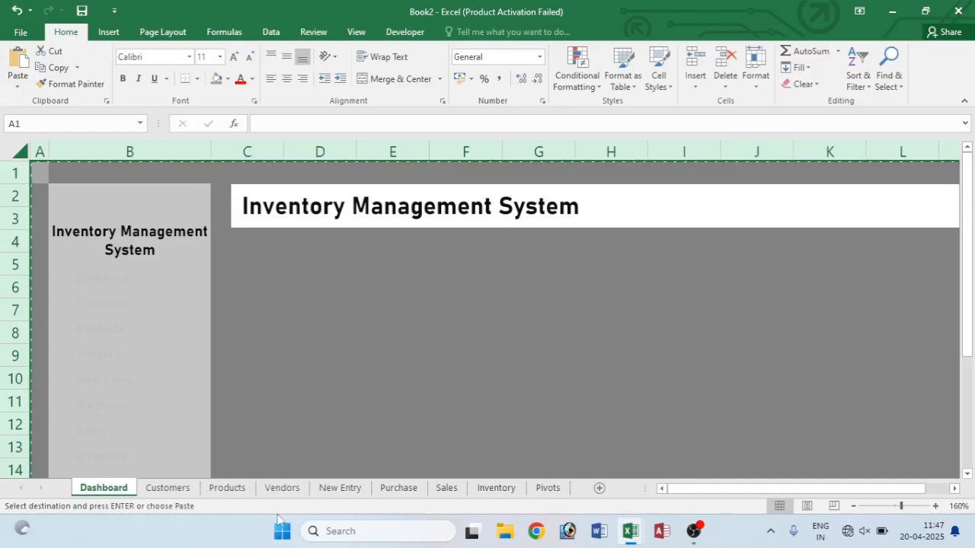
left_click(180, 490)
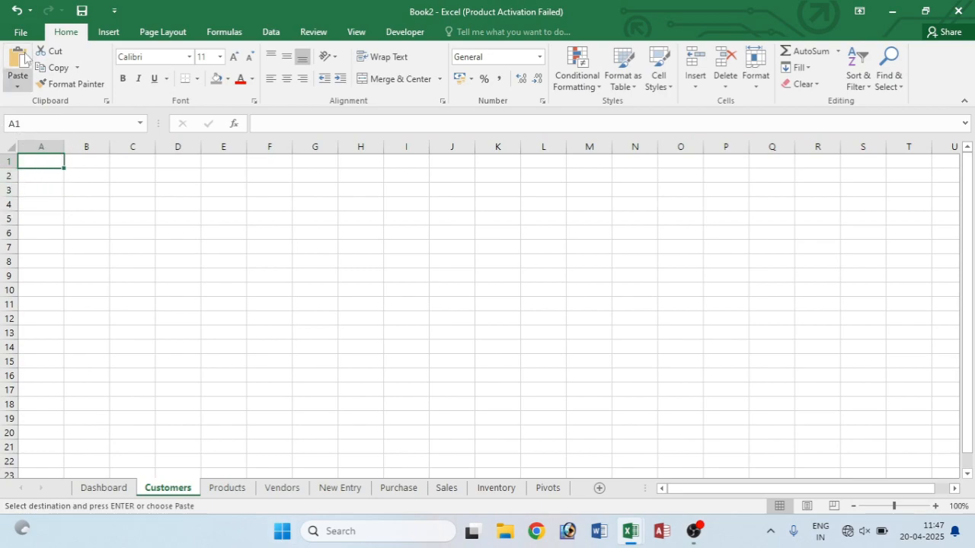
left_click(11, 147)
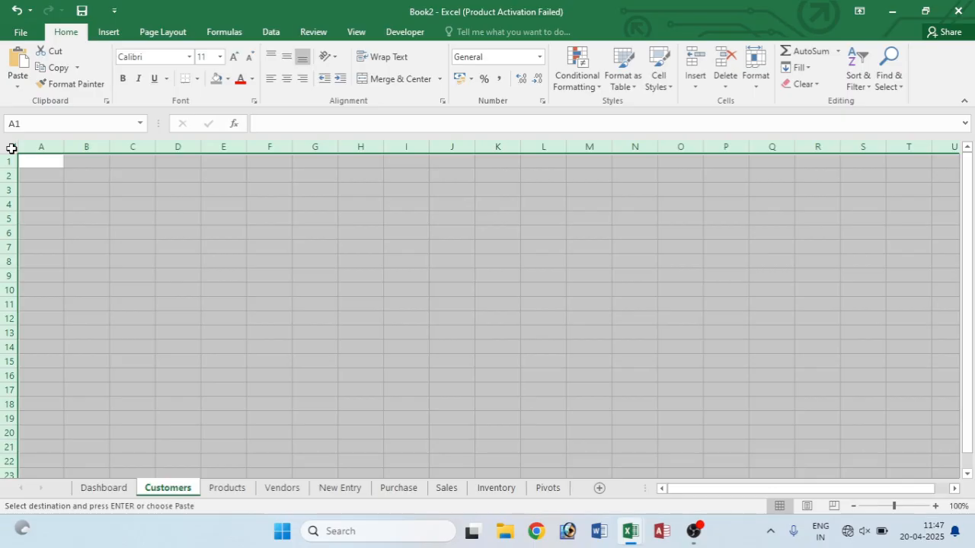
key("ctrl+v")
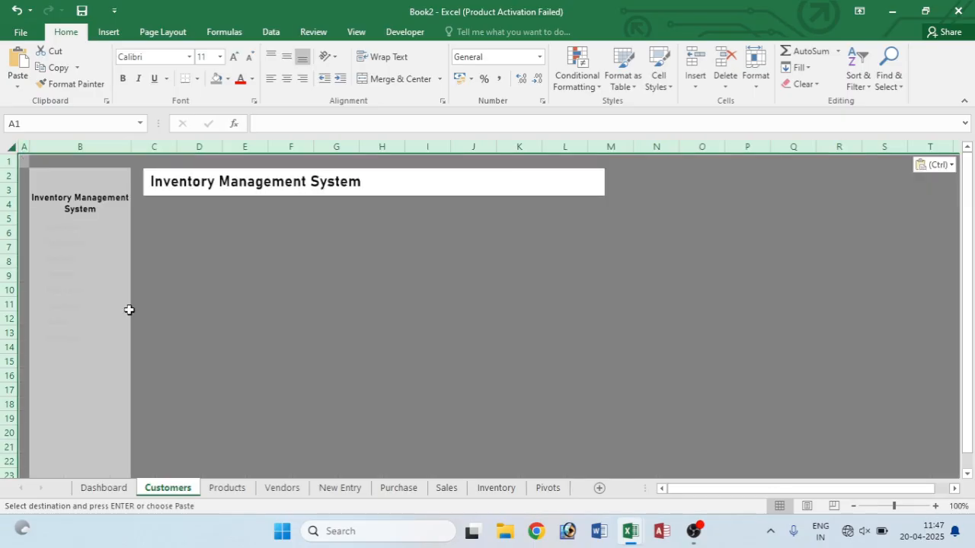
- Paste the copied Dashboard layout over the entire Products and Vendors sheets
left_click(228, 491)
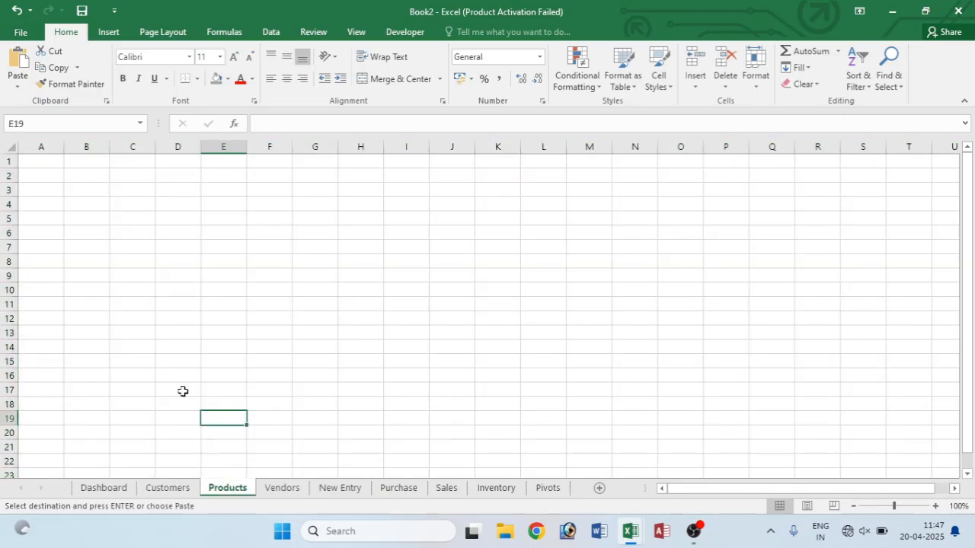
left_click(12, 148)
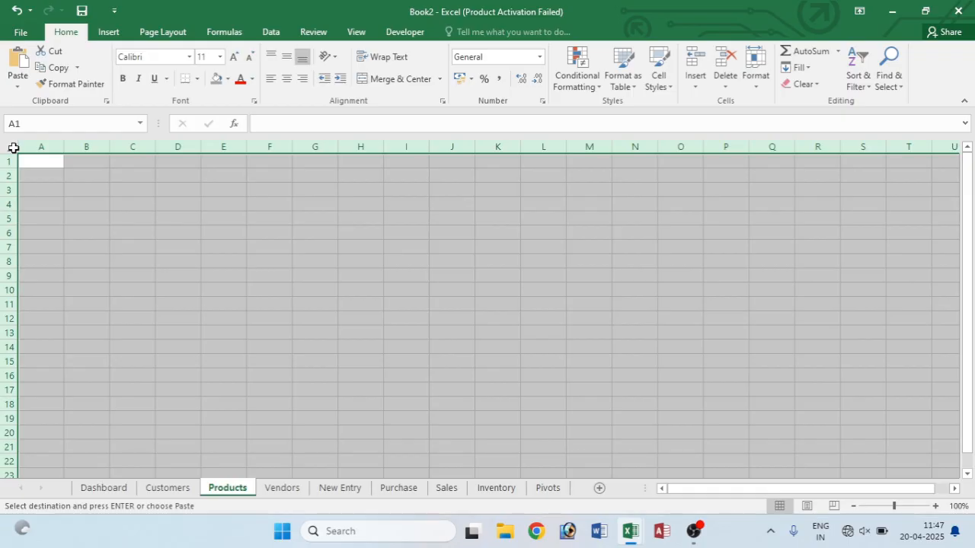
key("ctrl+v")
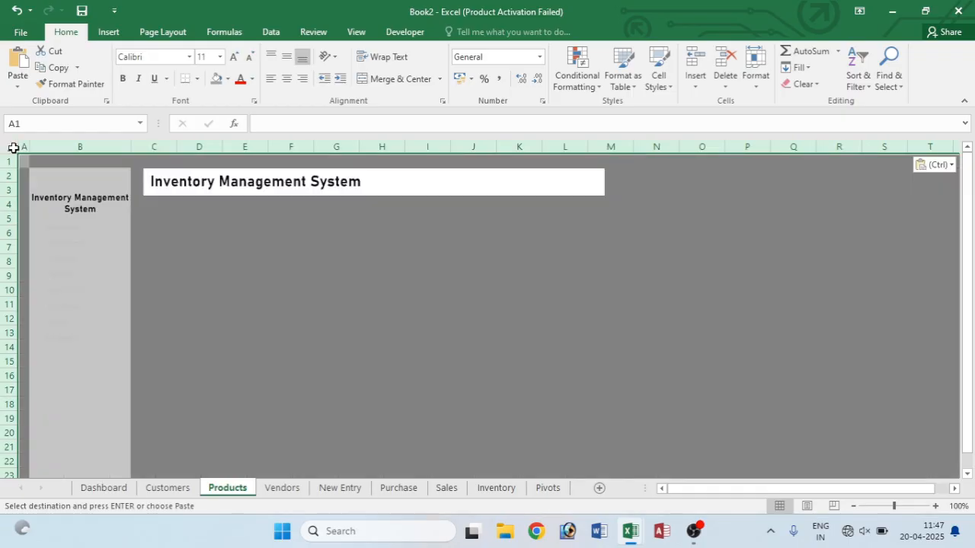
left_click(280, 491)
left_click(13, 146)
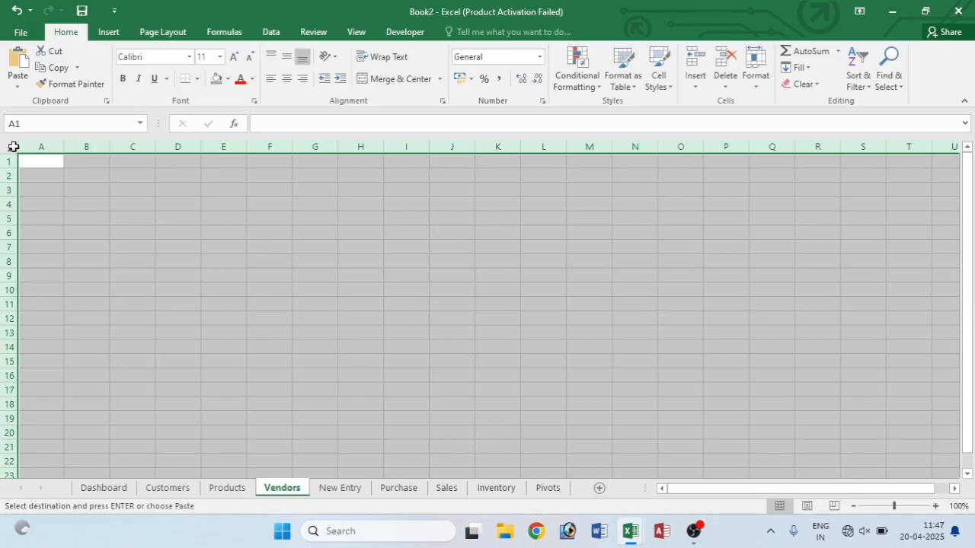
key("ctrl+v")
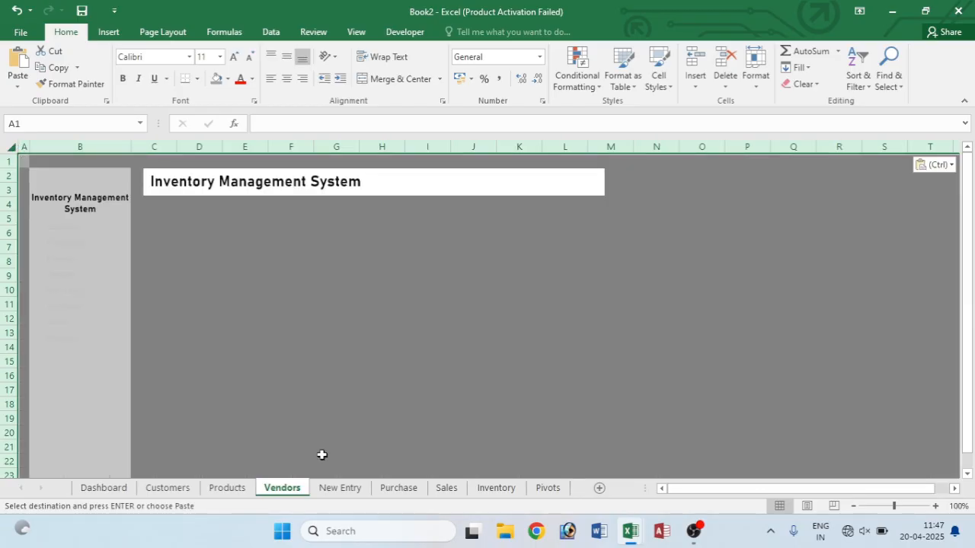
- Paste the copied Dashboard layout over the entire New Entry and Purchase sheets
left_click(340, 488)
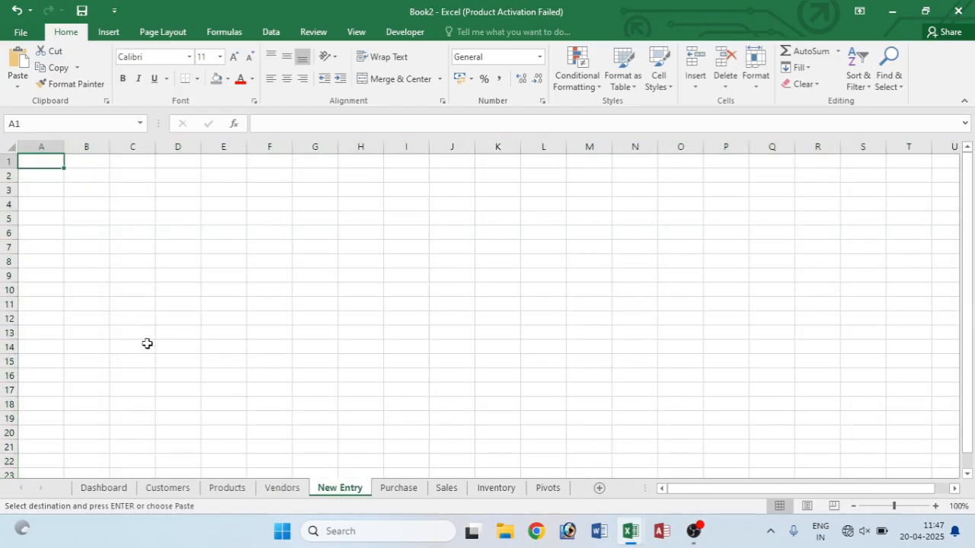
left_click(11, 147)
key("ctrl+v")
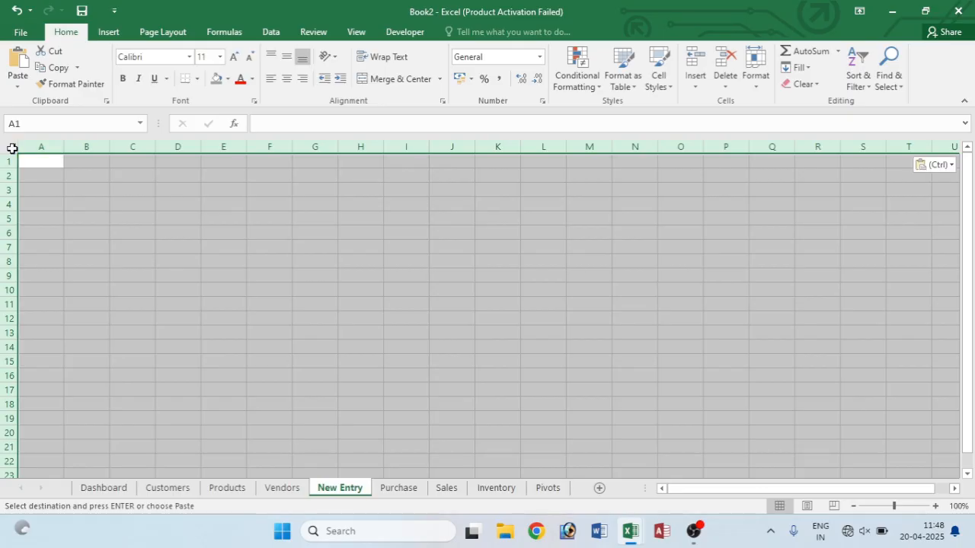
left_click(412, 491)
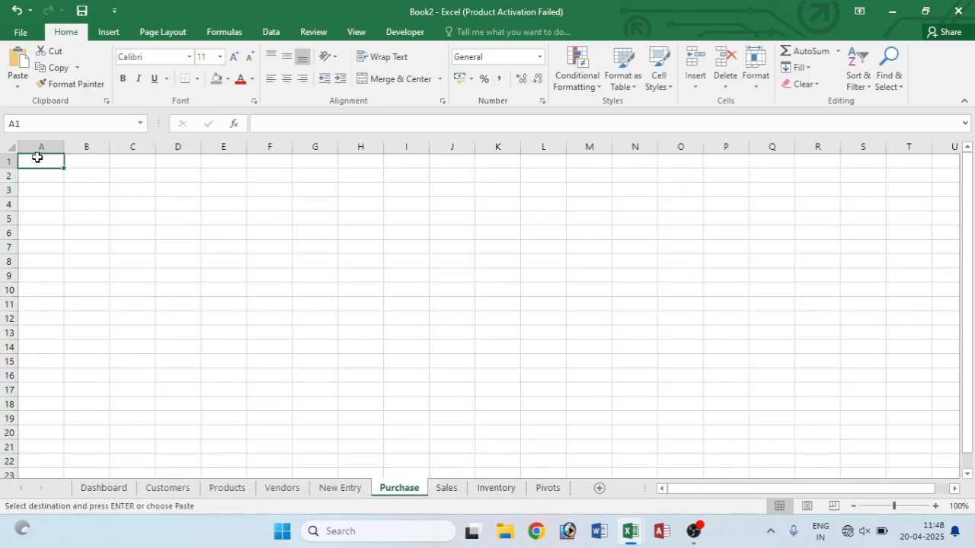
left_click(12, 147)
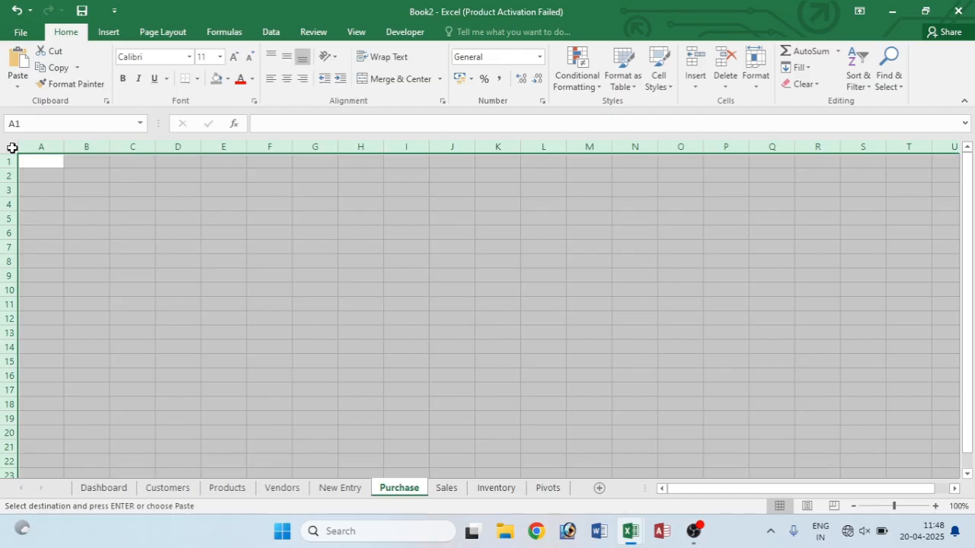
key("ctrl+v")
- Set the Customers sheet's zoom to 160% to match the Dashboard sheet
left_click(104, 488)
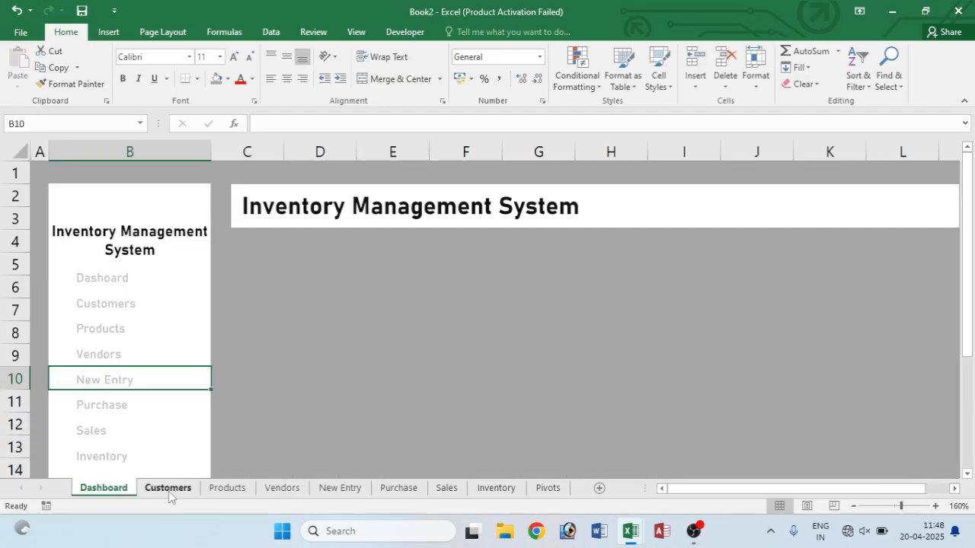
left_click(168, 488)
left_click(581, 406)
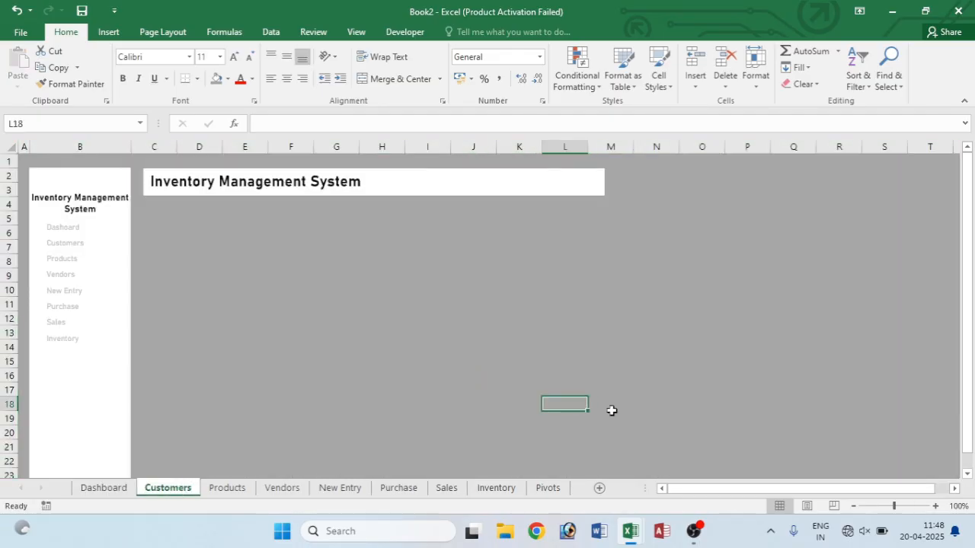
scroll(598, 450, "up", 1)
scroll(598, 449, "up", 2)
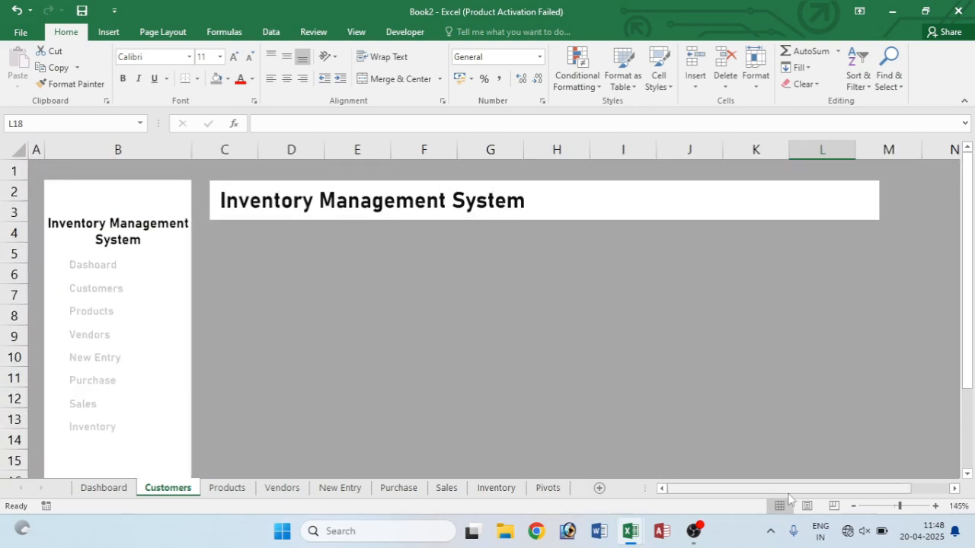
left_click(936, 506)
left_click(935, 506)
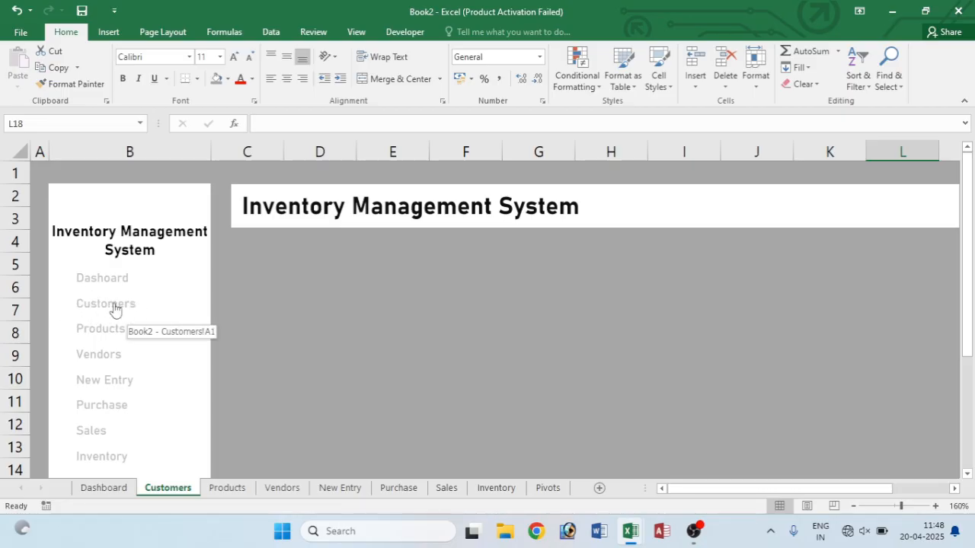
- Make the Customers sidebar label on the Customers sheet bold with a dark font color
left_click(90, 307)
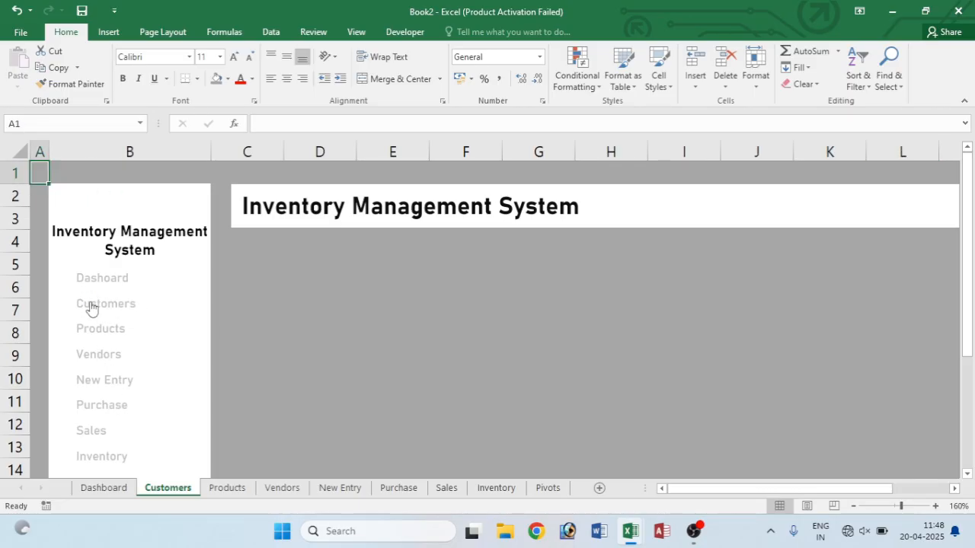
right_click(90, 307)
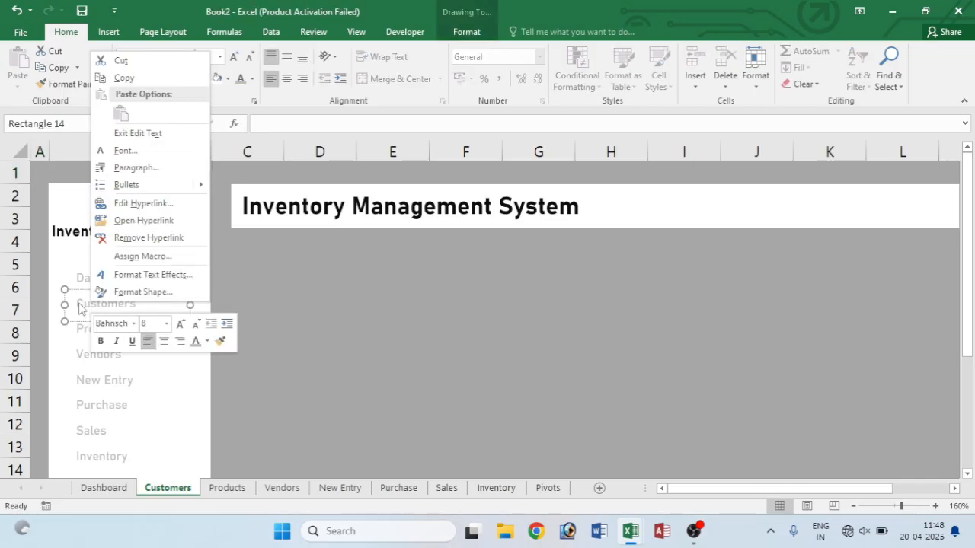
key("Escape")
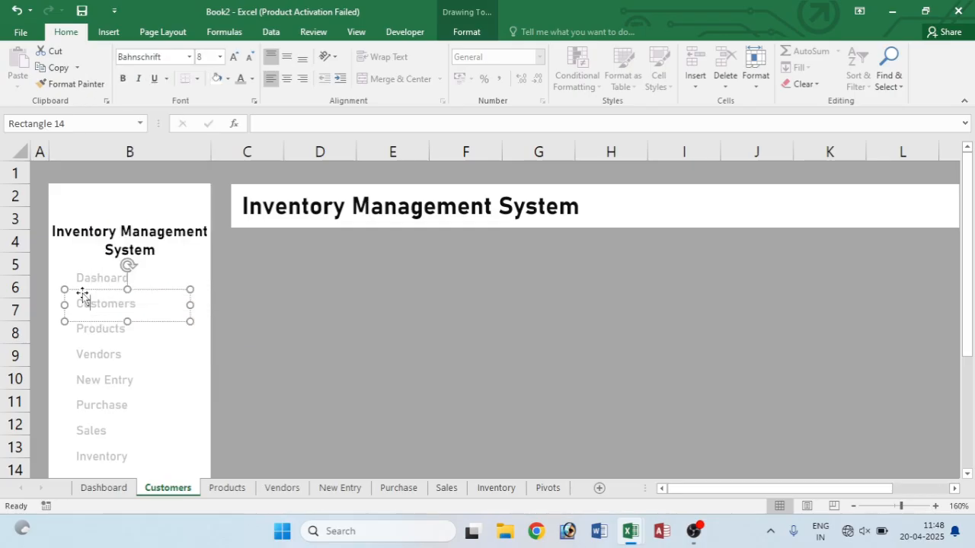
left_click_drag(80, 301, 140, 304)
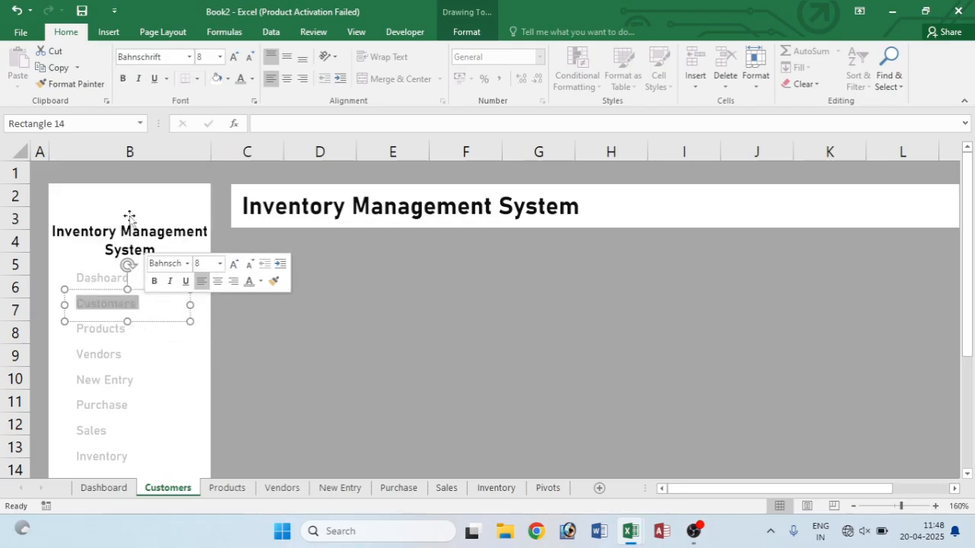
left_click(124, 80)
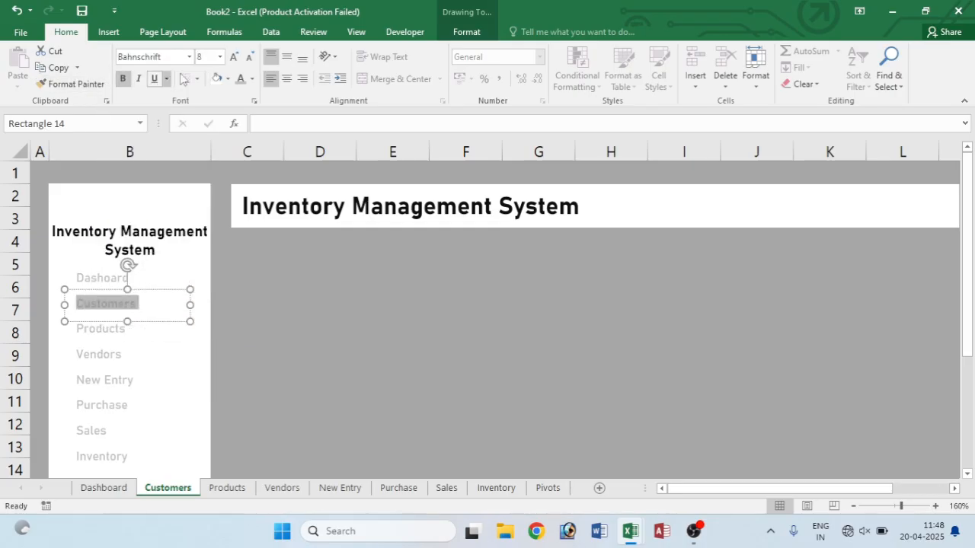
left_click(251, 79)
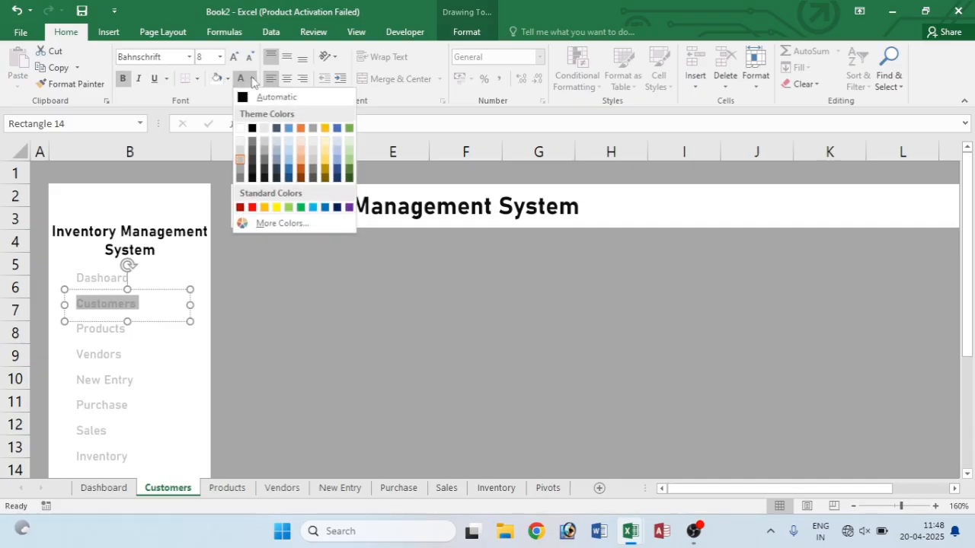
left_click(252, 139)
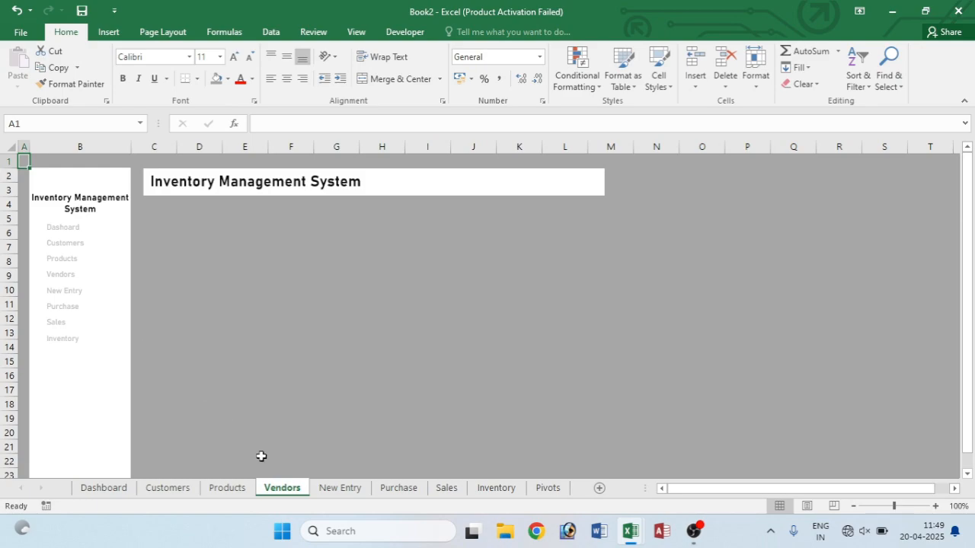
- Set the Products sheet's zoom to 160% and make its Products sidebar label bold with a dark font color
left_click(168, 488)
left_click(169, 487)
left_click(227, 487)
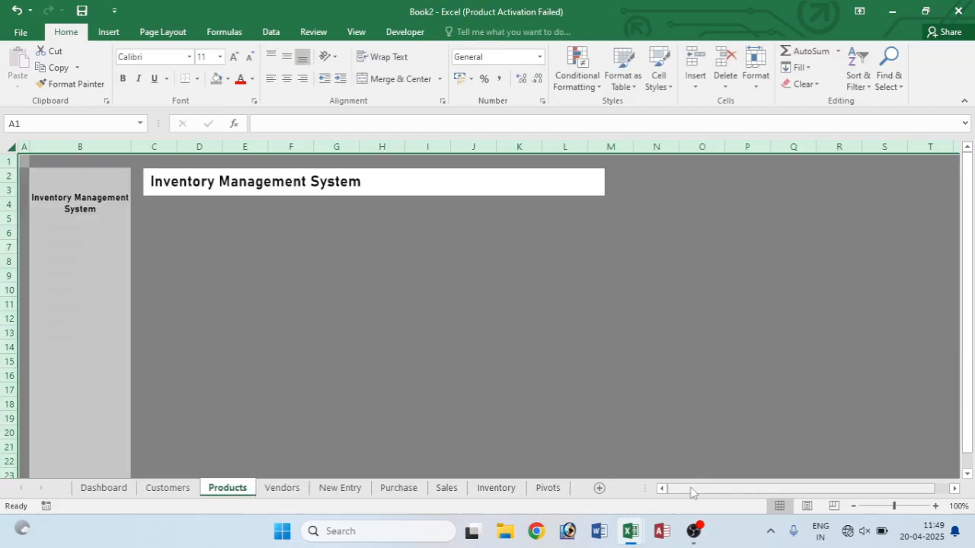
left_click(936, 506)
left_click(936, 506)
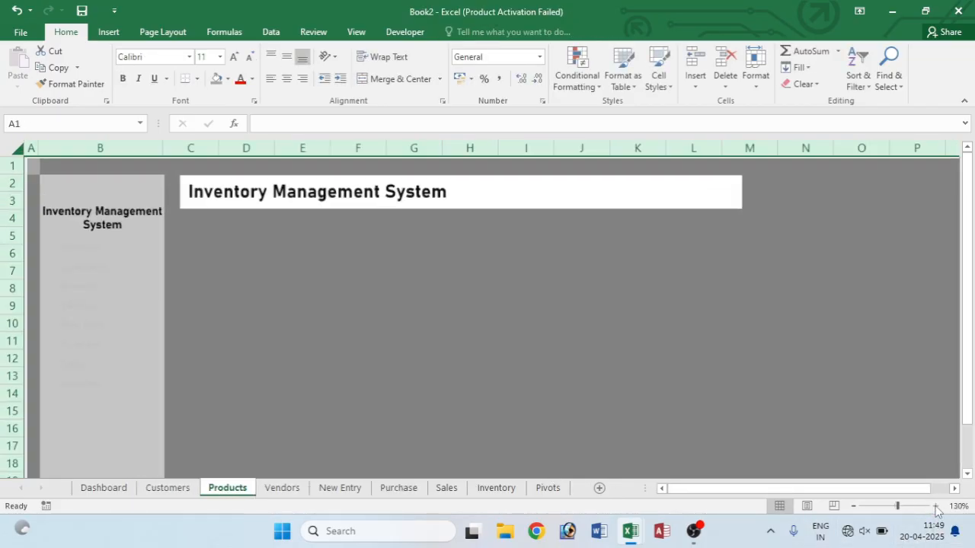
left_click(936, 506)
left_click(936, 506)
left_click(936, 506)
left_click(936, 507)
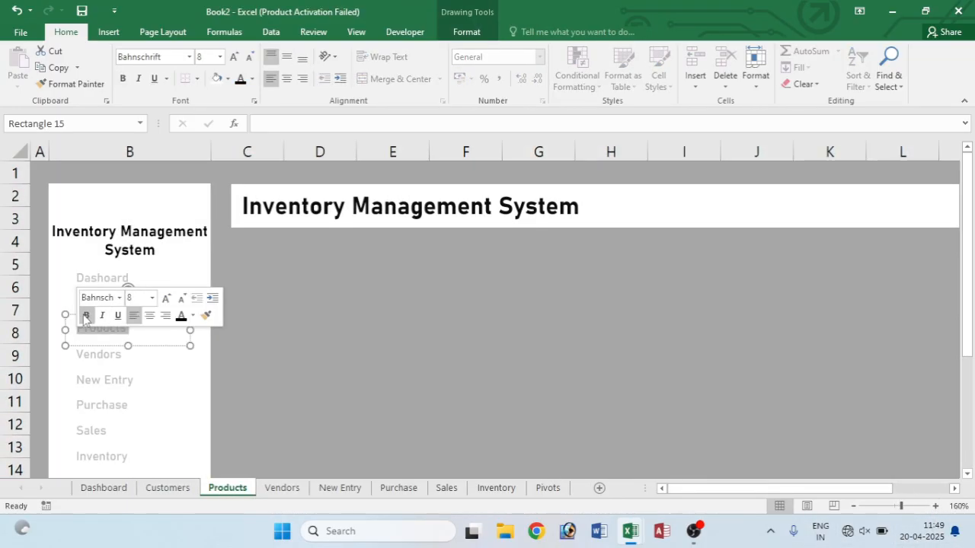
left_click(86, 316)
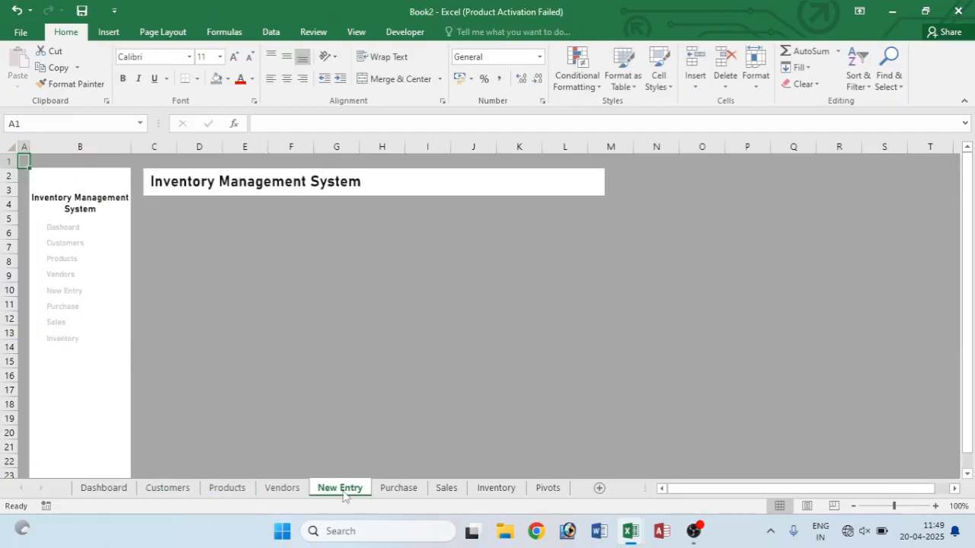
- Set the Vendors sheet's zoom to 160% and make its Vendors sidebar label bold with a dark font color
left_click(284, 489)
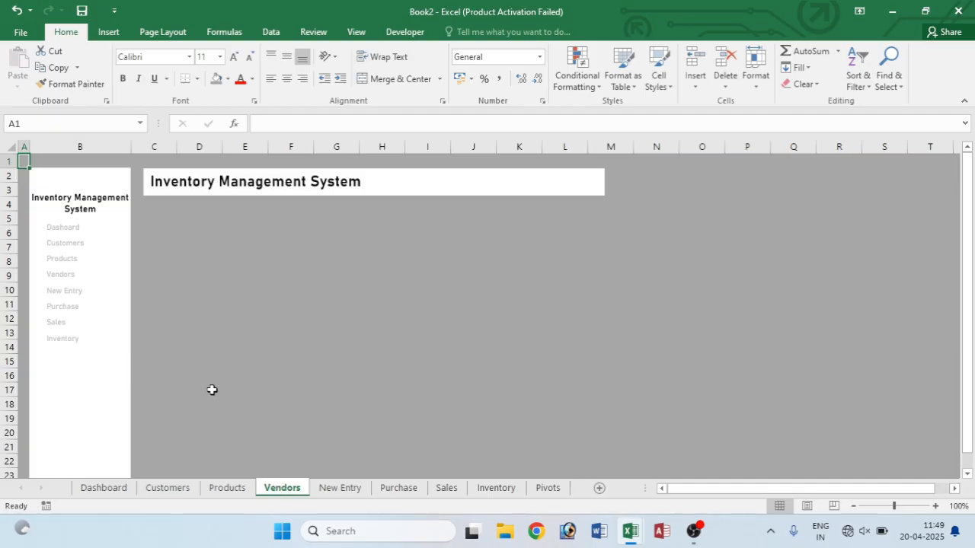
scroll(256, 396, "up", 6)
scroll(258, 397, "down", 2)
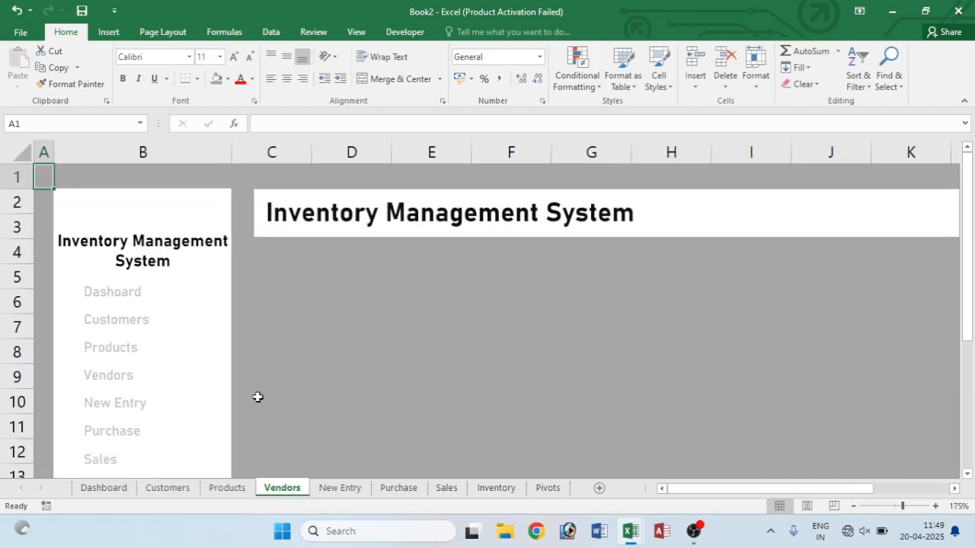
right_click(120, 360)
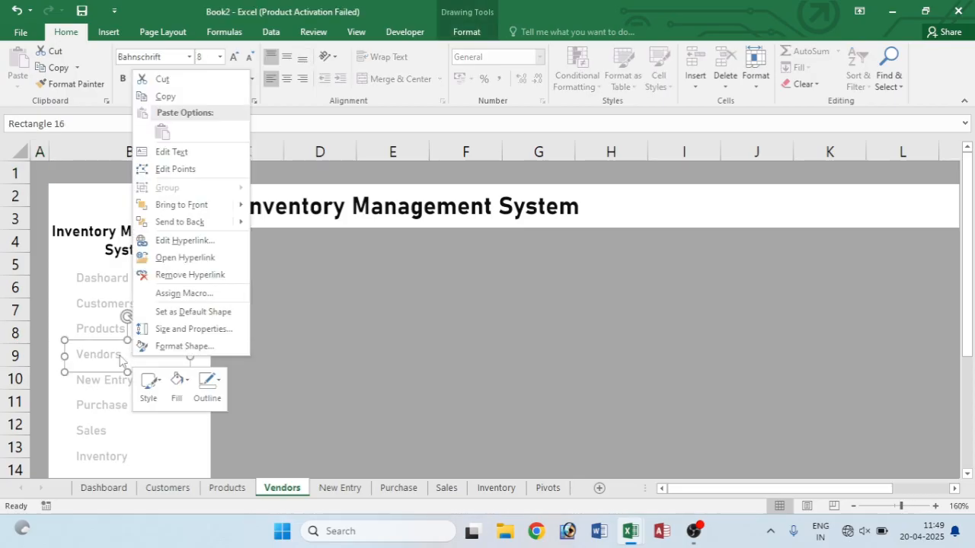
key("Escape")
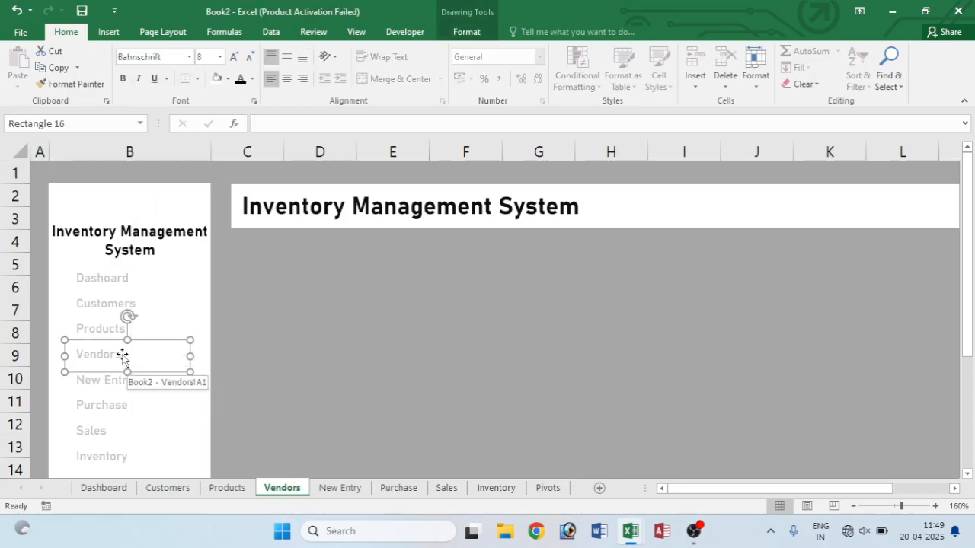
left_click_drag(120, 354, 67, 353)
left_click(75, 329)
left_click(170, 329)
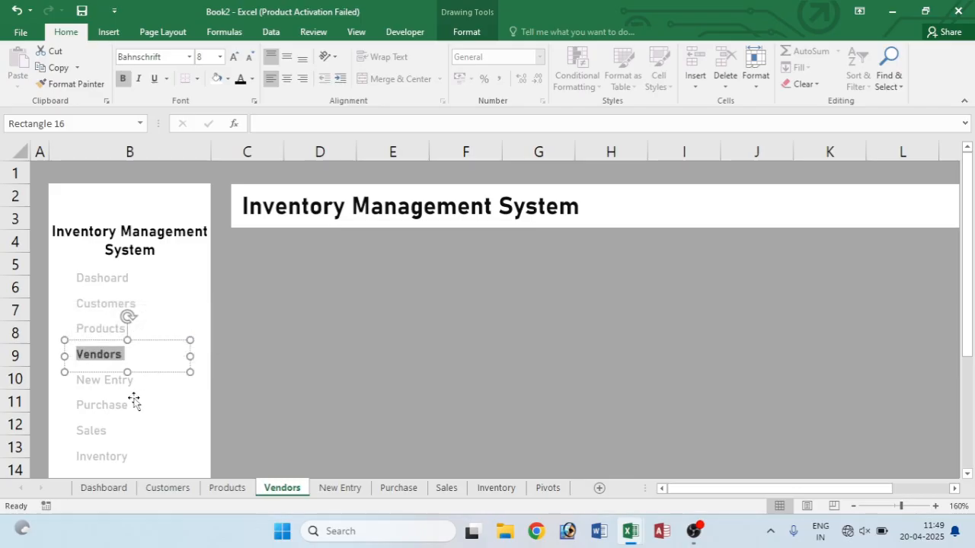
left_click(130, 382, "ctrl")
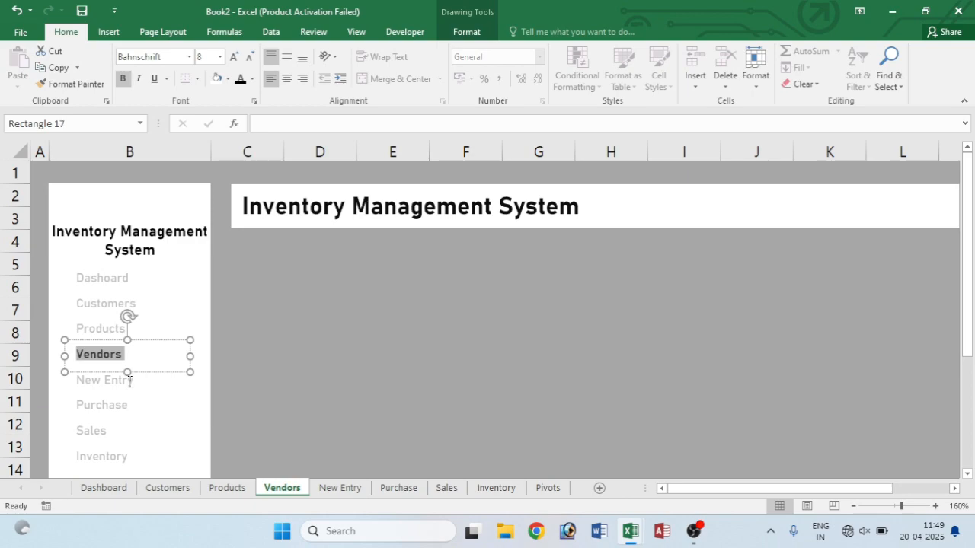
- Enlarge the New Entry sheet's zoom to 175% and make its New Entry sidebar label bold with a black font color
left_click(348, 491)
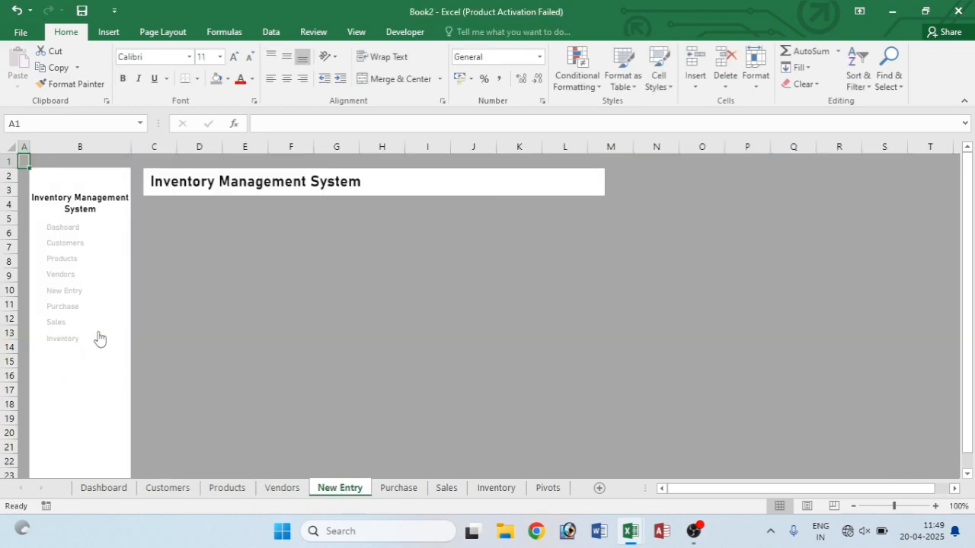
scroll(188, 374, "up", 1)
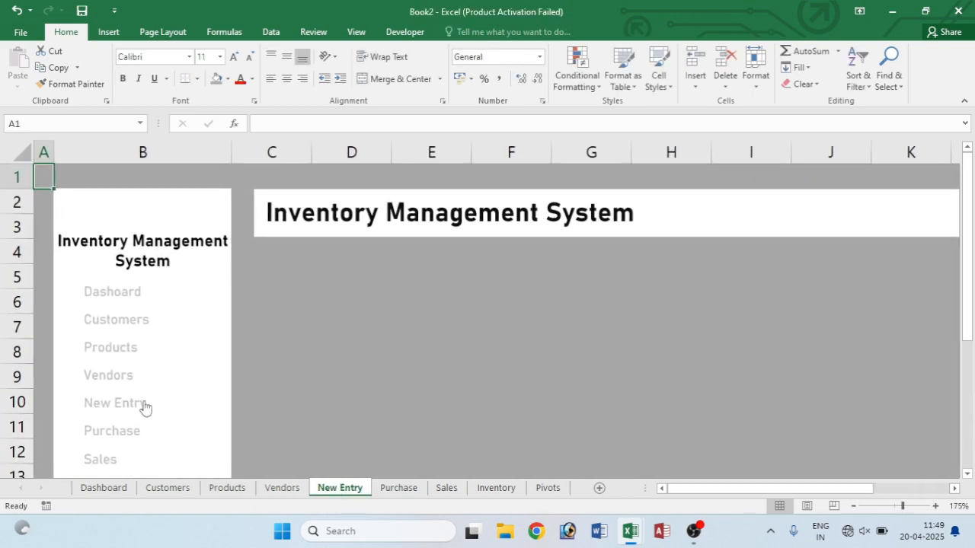
scroll(143, 407, "down", 1)
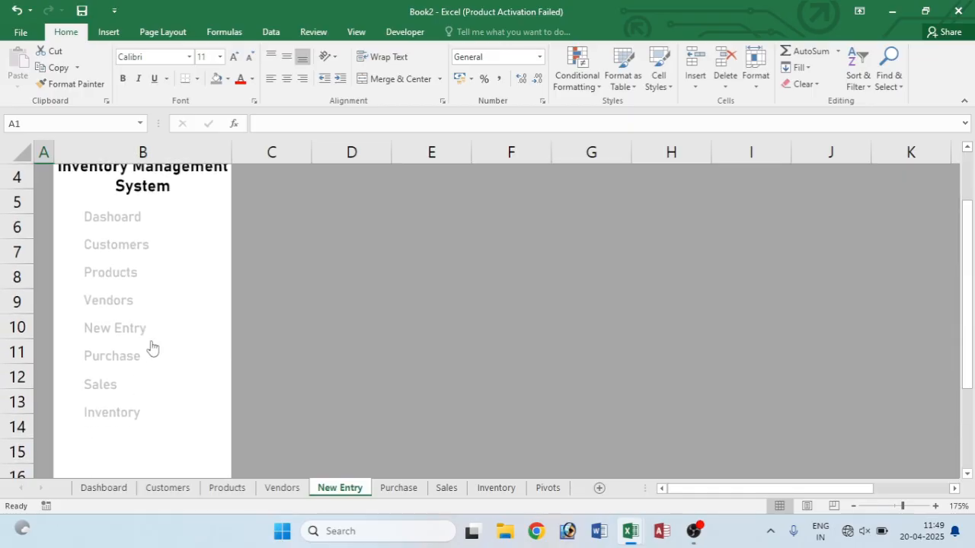
scroll(139, 332, "up", 1)
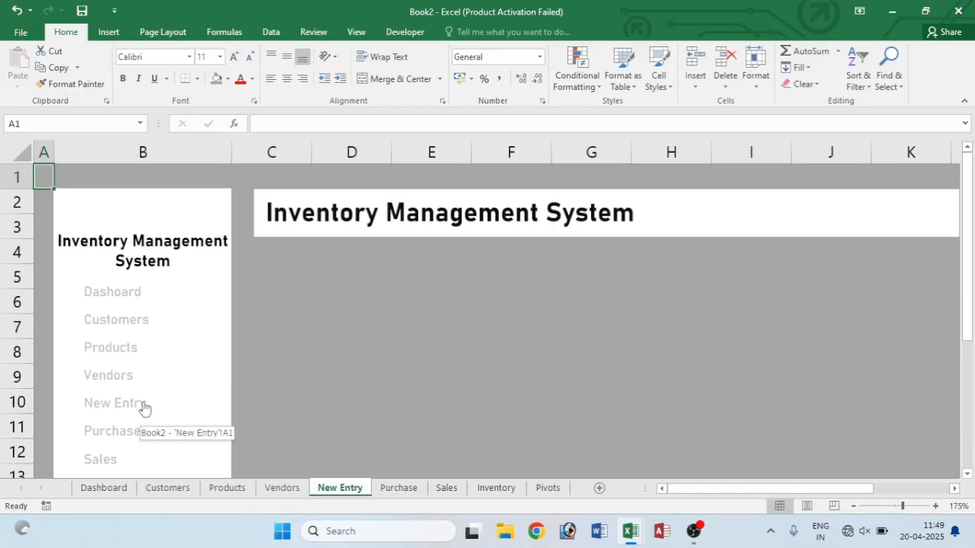
right_click(145, 405)
left_click(145, 405)
left_click_drag(147, 404, 98, 393)
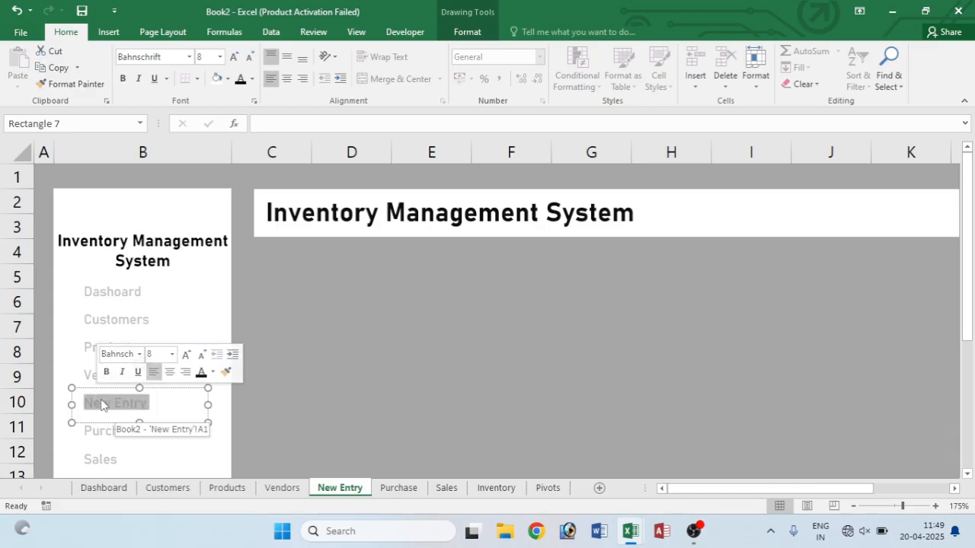
left_click(106, 372)
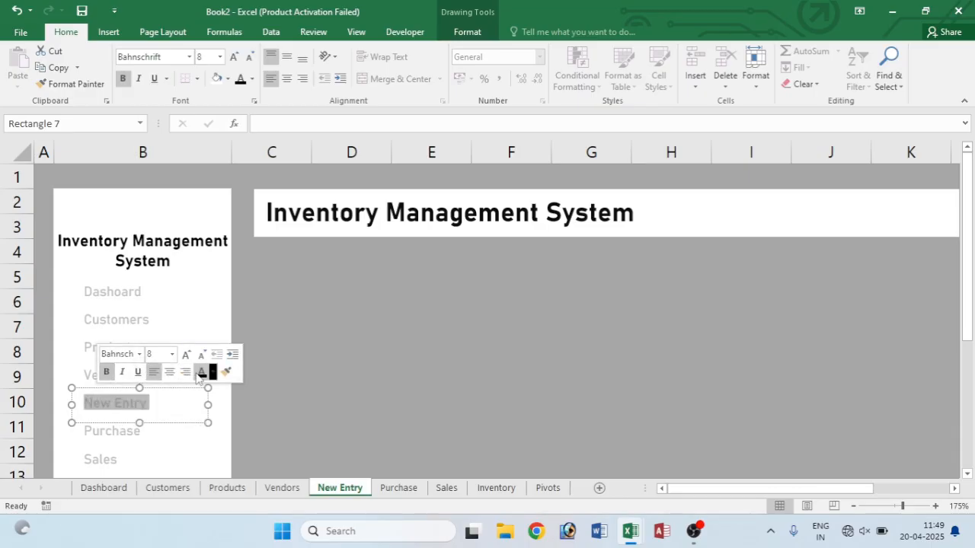
left_click(200, 372)
- Set the Purchase sheet's zoom to 160% and make its Purchase sidebar label bold with a black font color
scroll(200, 391, "down", 1)
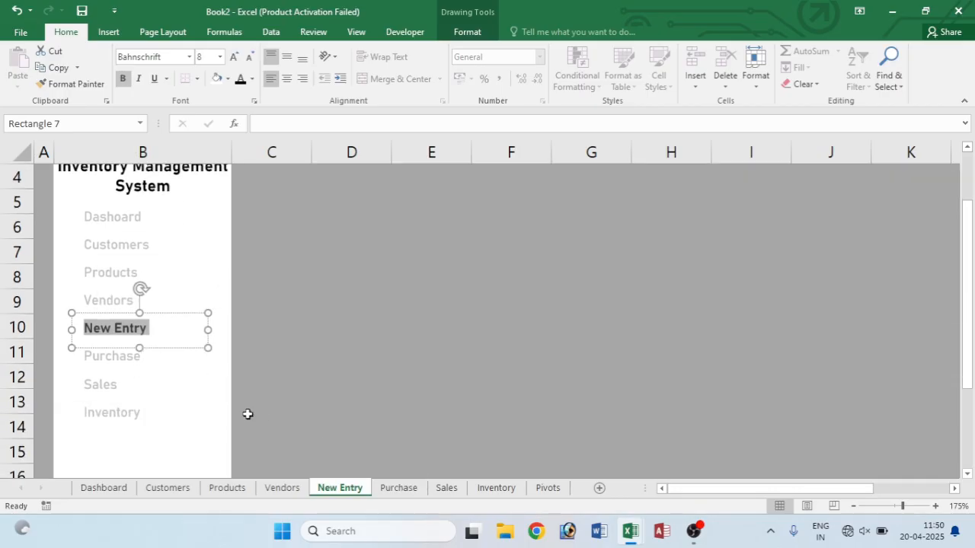
left_click(147, 359)
scroll(180, 382, "up", 3, "ctrl")
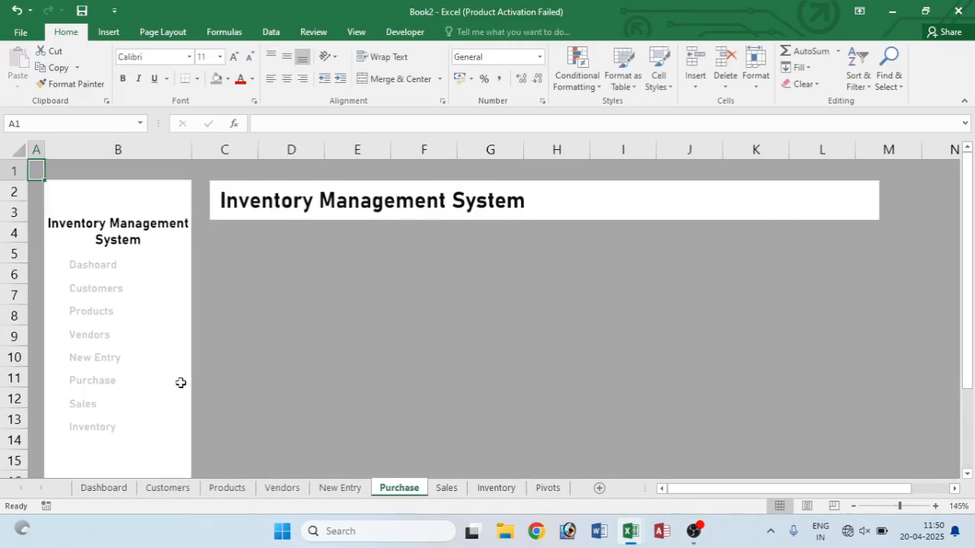
scroll(180, 382, "up", 1, "ctrl")
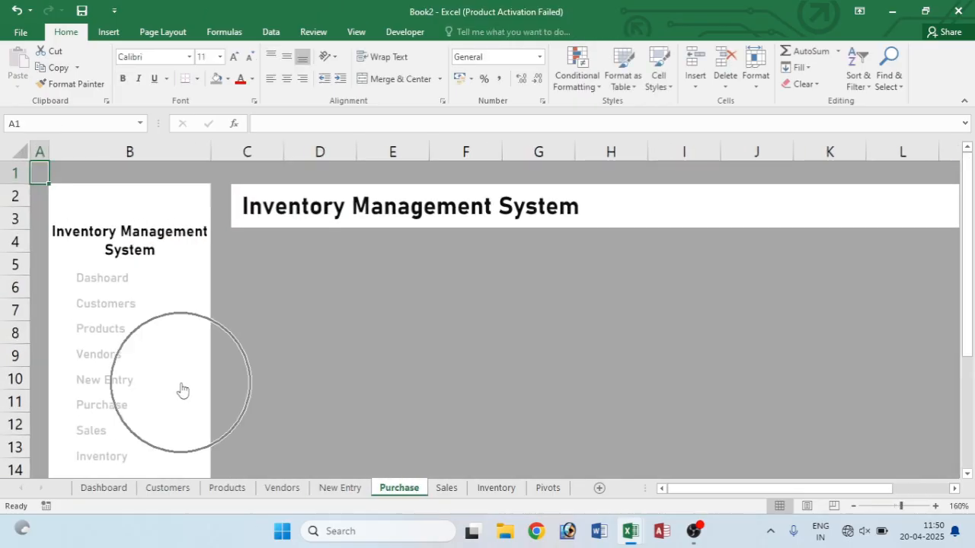
right_click(126, 411)
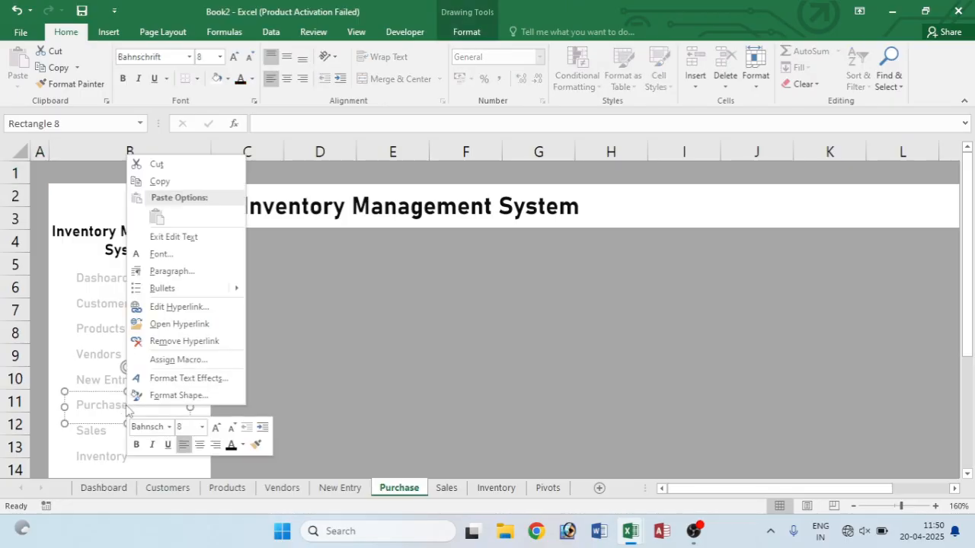
left_click(126, 411)
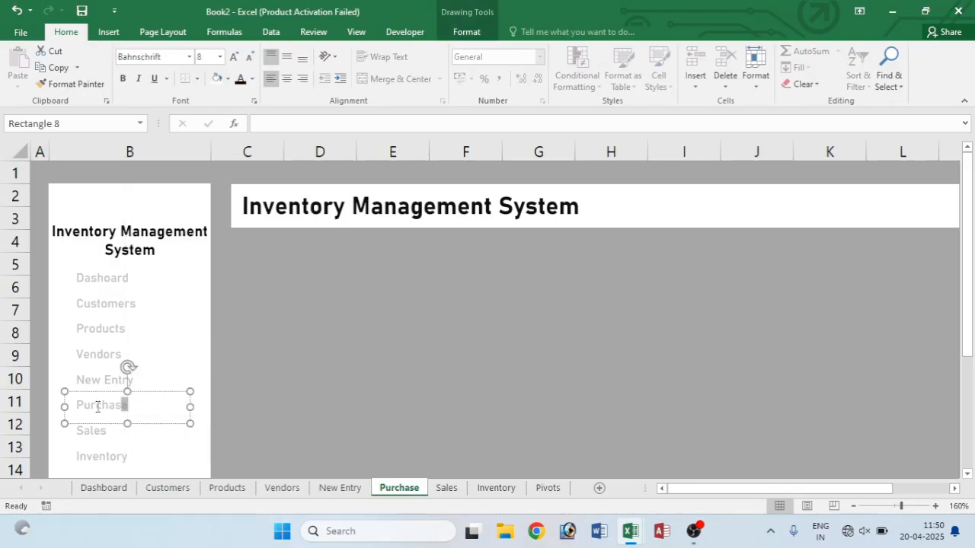
double_click(97, 405)
left_click(88, 384)
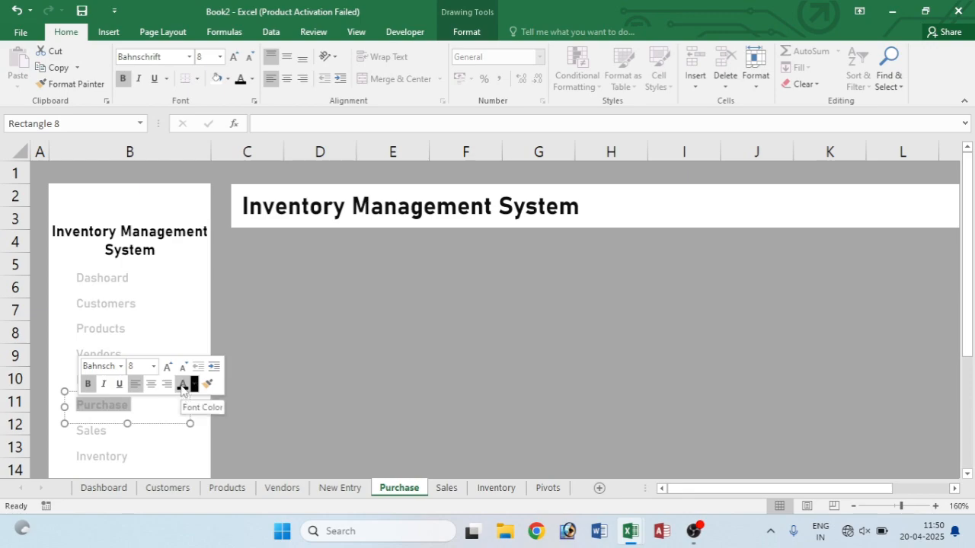
left_click(183, 388)
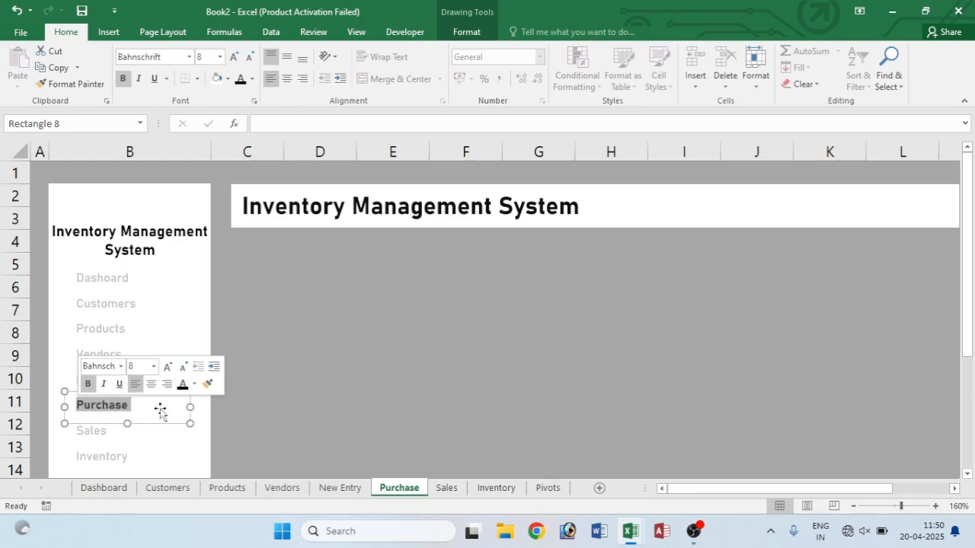
- Check the Sales, Inventory, Dashboard and Customers sheets through their sidebar links
left_click(106, 432)
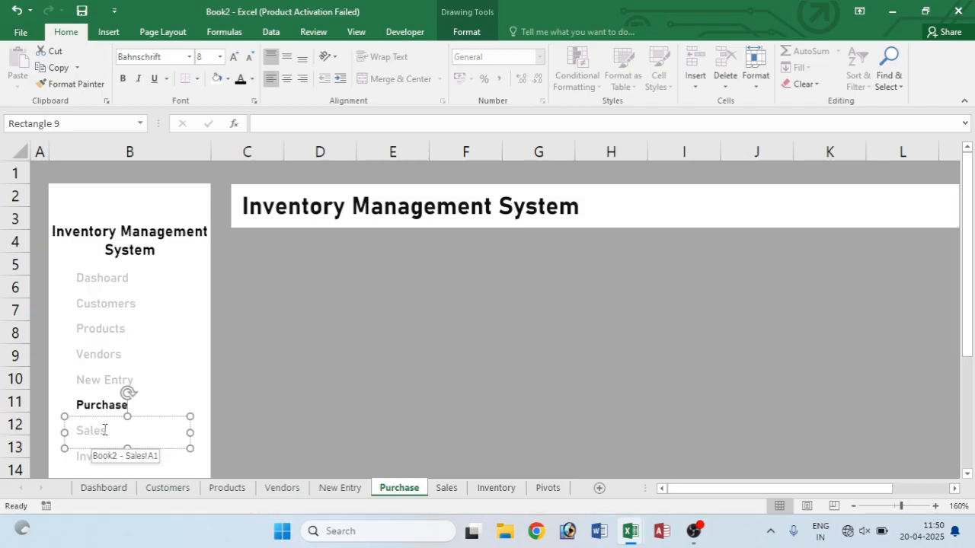
left_click(101, 457)
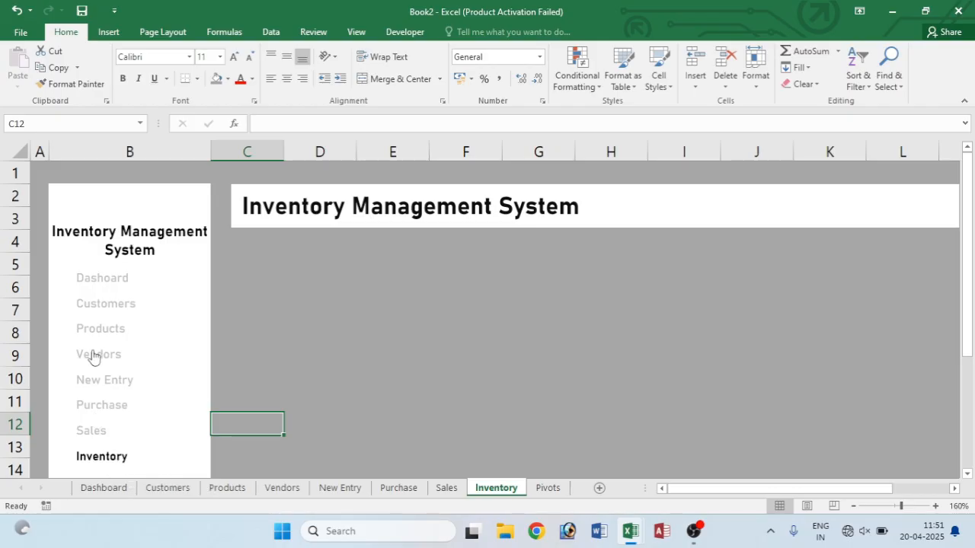
left_click(106, 280)
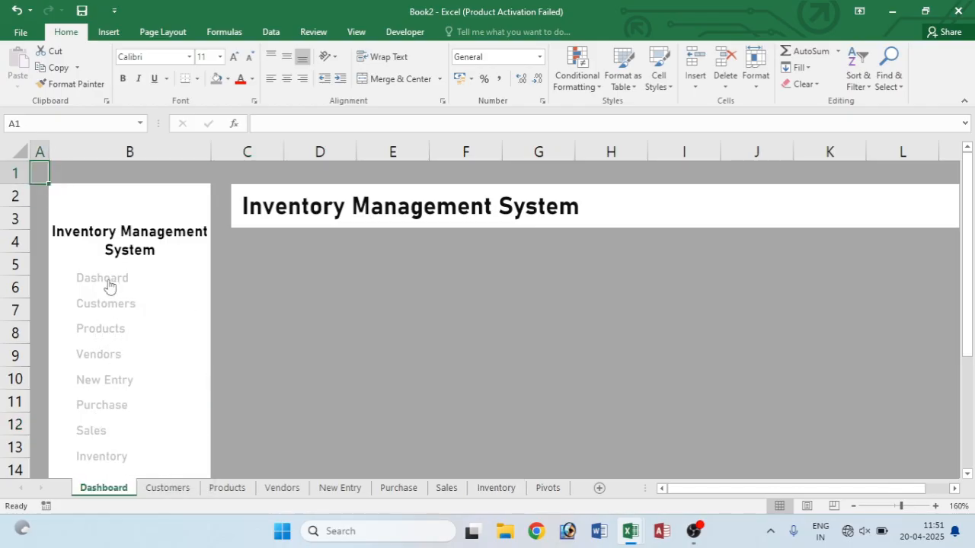
left_click(105, 308)
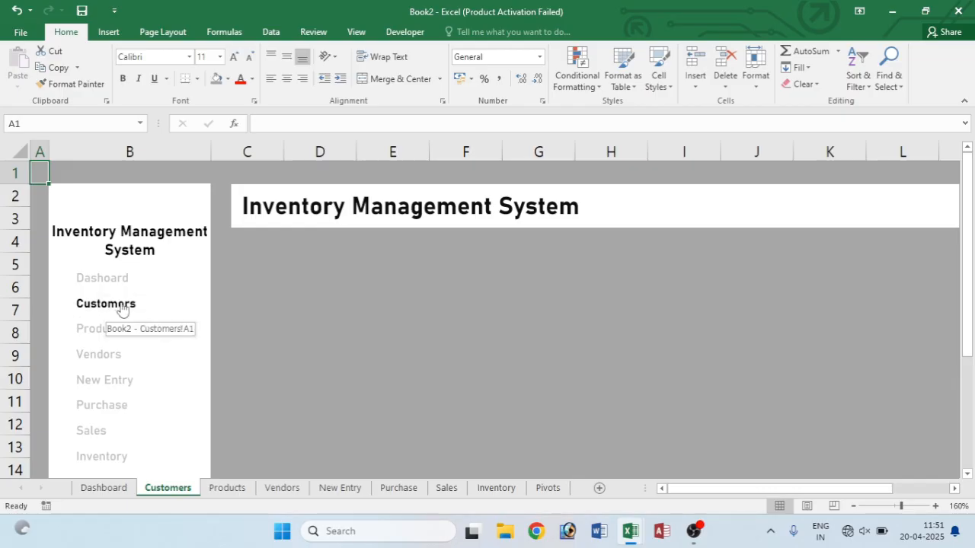
- Make the Dashoard sidebar label on the Dashboard sheet bold with a black font color
left_click(90, 488)
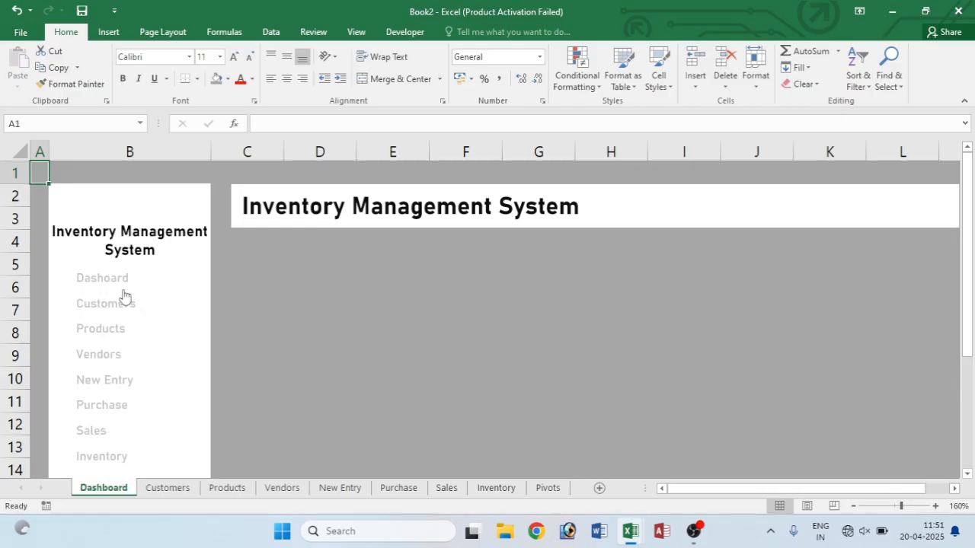
right_click(127, 279)
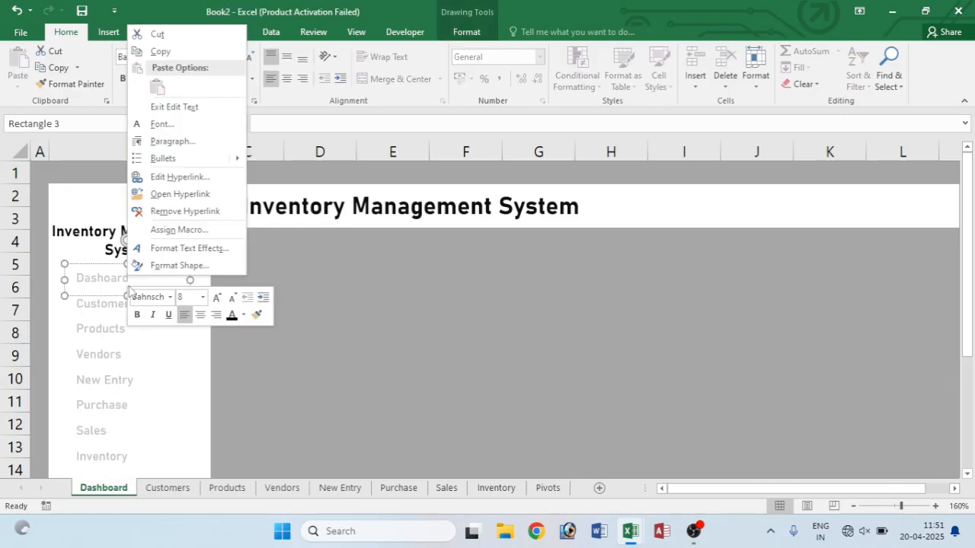
left_click_drag(130, 281, 128, 240)
left_click(102, 254)
left_click(196, 256)
left_click(200, 331)
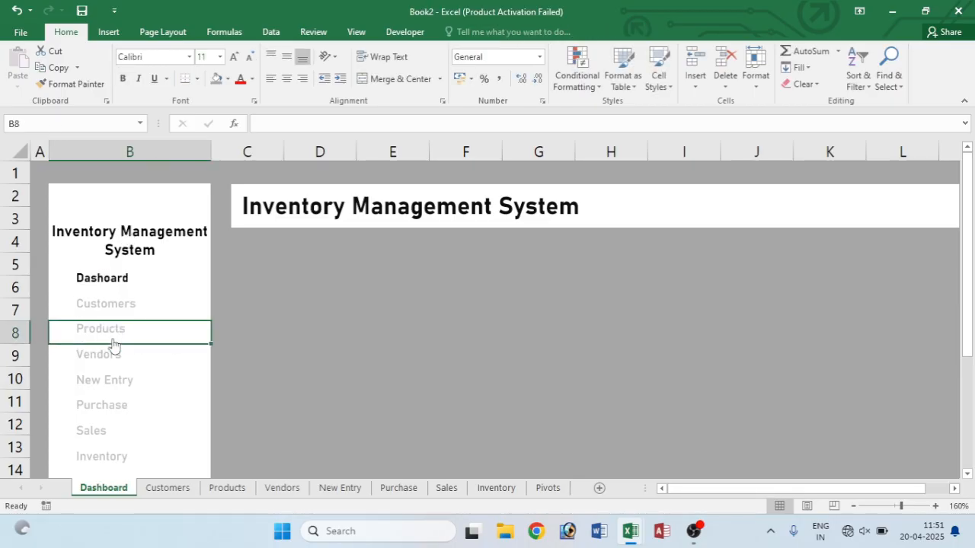
- Test the sidebar links from Customers through Inventory, checking each sheet's highlighted label, and return to the Dashboard sheet
left_click(170, 488)
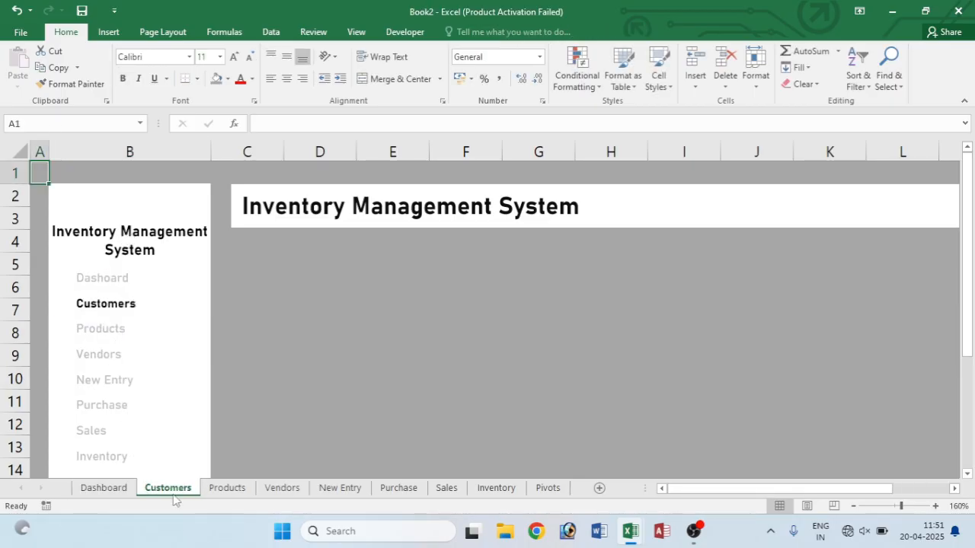
left_click(99, 332)
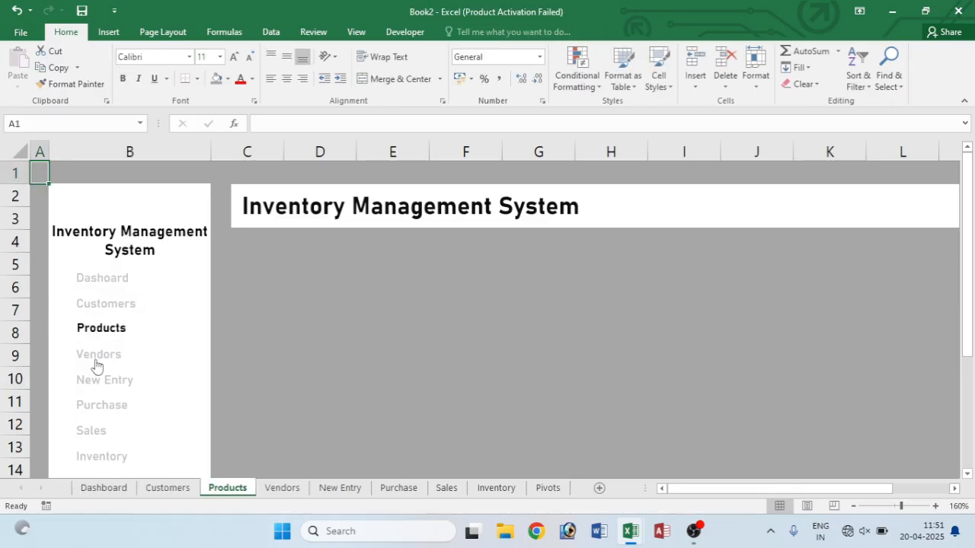
left_click(95, 360)
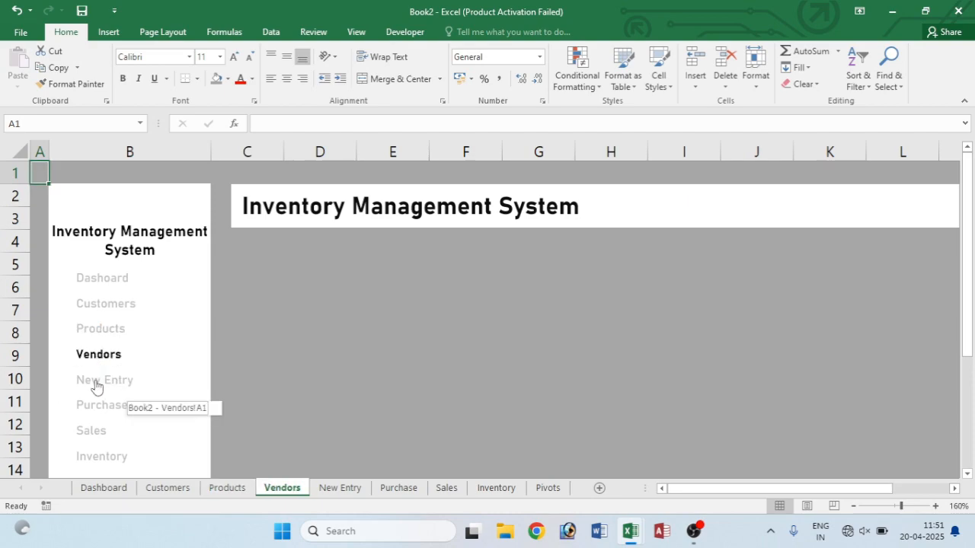
left_click(95, 387)
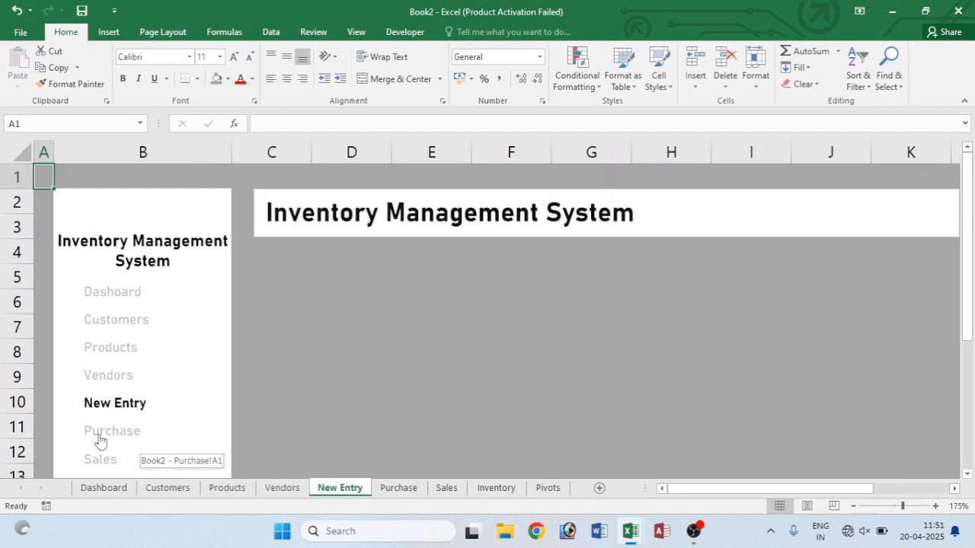
left_click(94, 404)
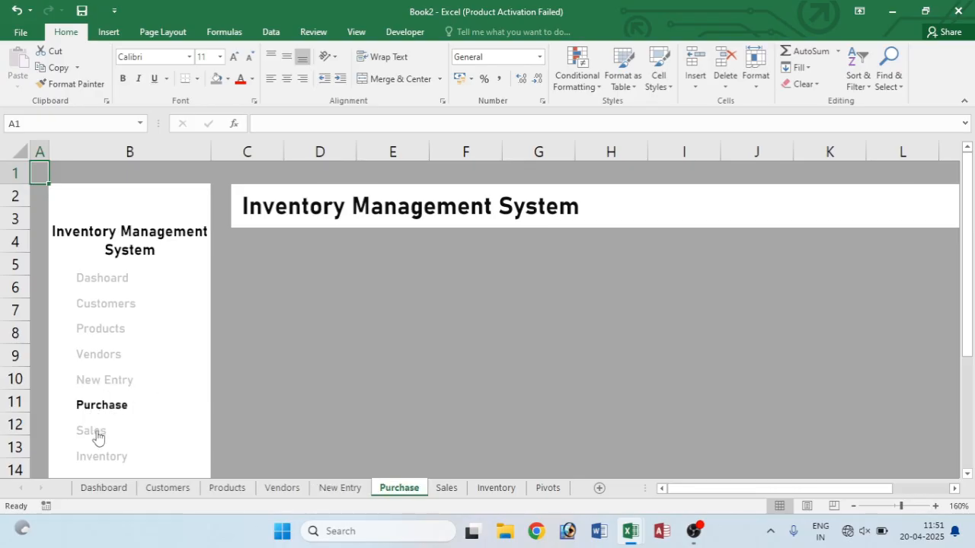
left_click(96, 433)
left_click(96, 458)
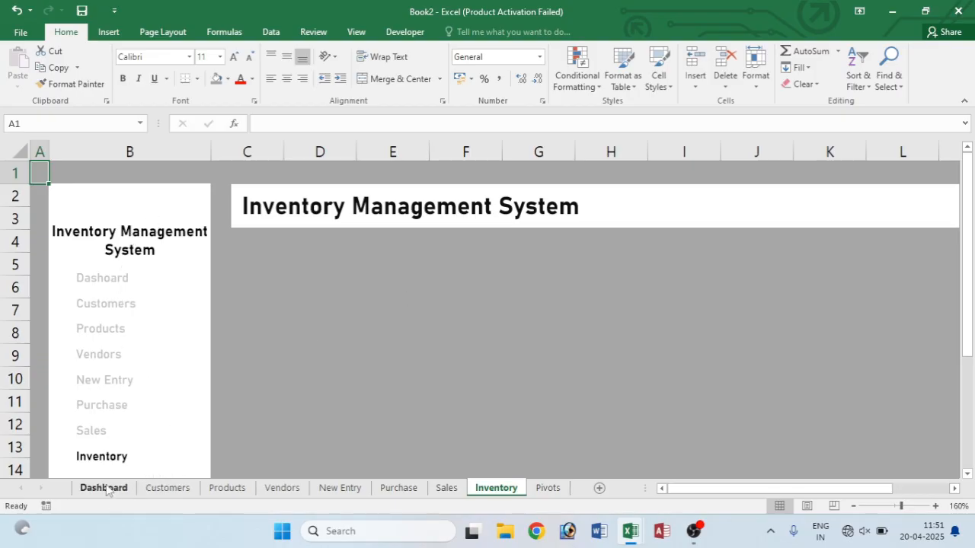
left_click(105, 488)
- Set the Customers sheet's title banner not to move or size with cells
left_click(164, 488)
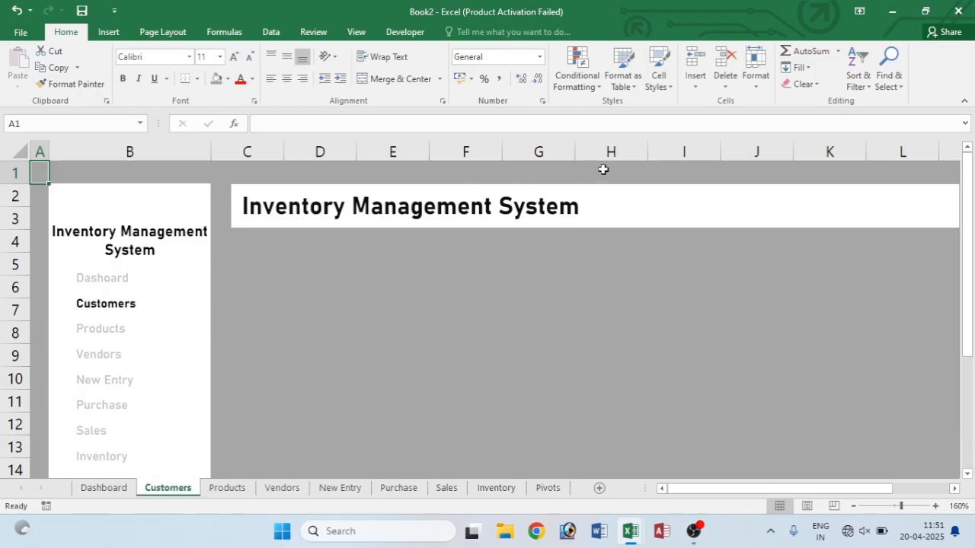
left_click(638, 203)
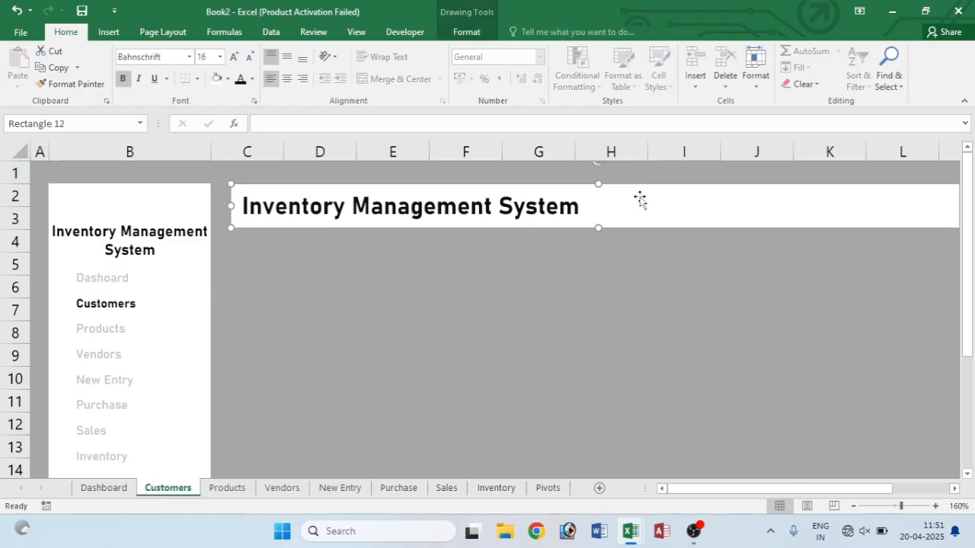
right_click(640, 199)
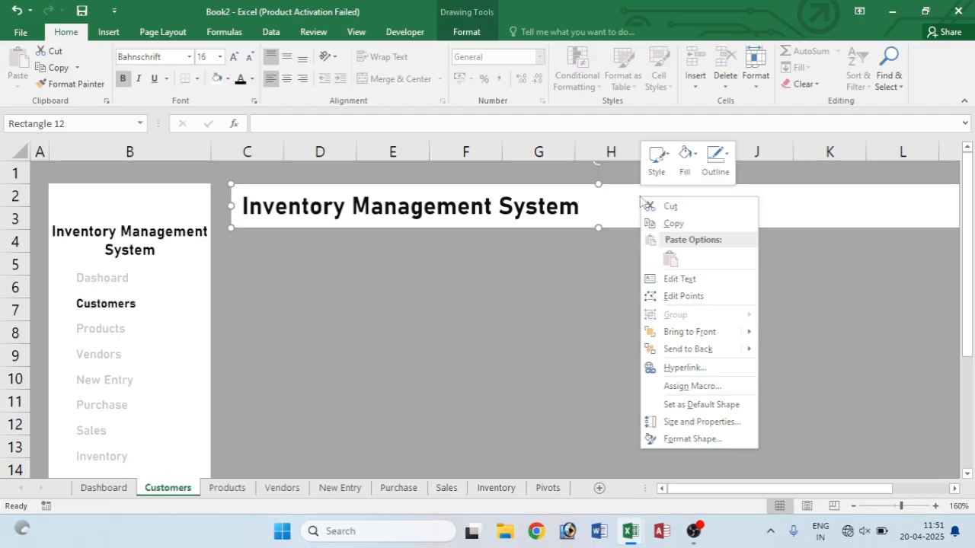
left_click(703, 423)
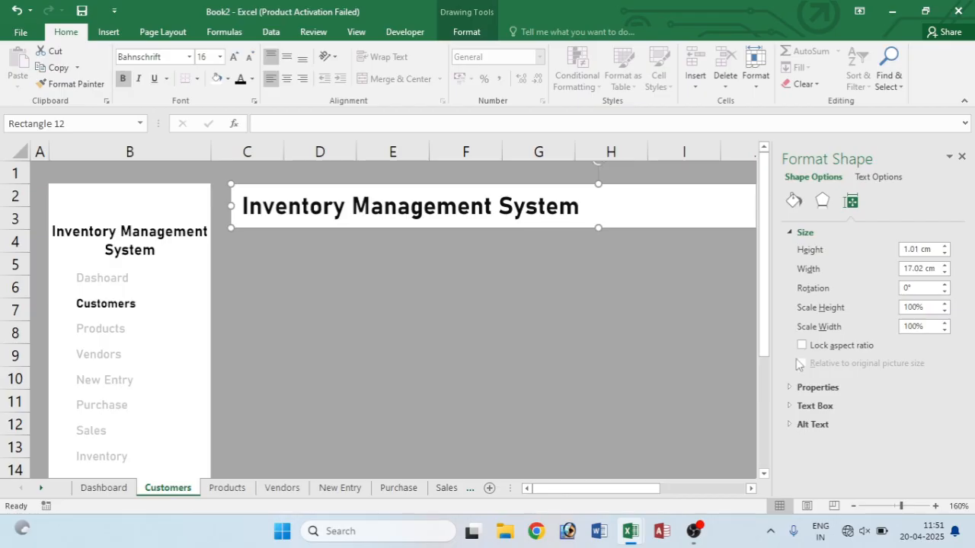
left_click(800, 389)
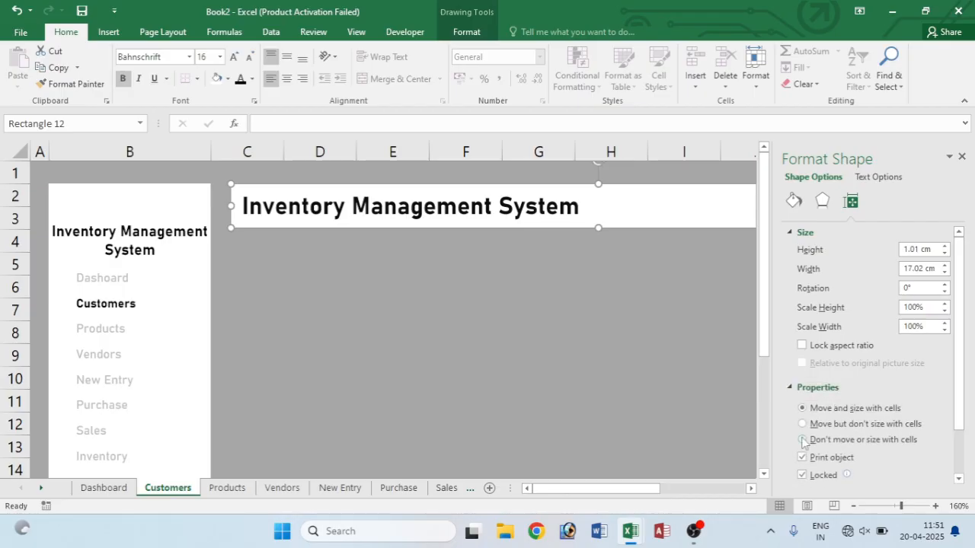
left_click(962, 157)
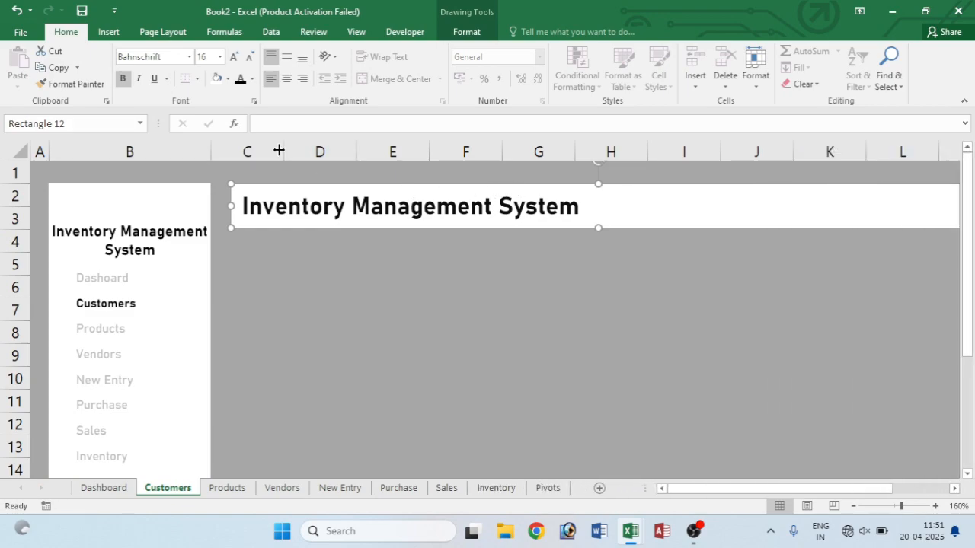
- Narrow column C on the Customers sheet so column D starts at the title banner's edge, and select cell D5
left_click_drag(283, 149, 231, 150)
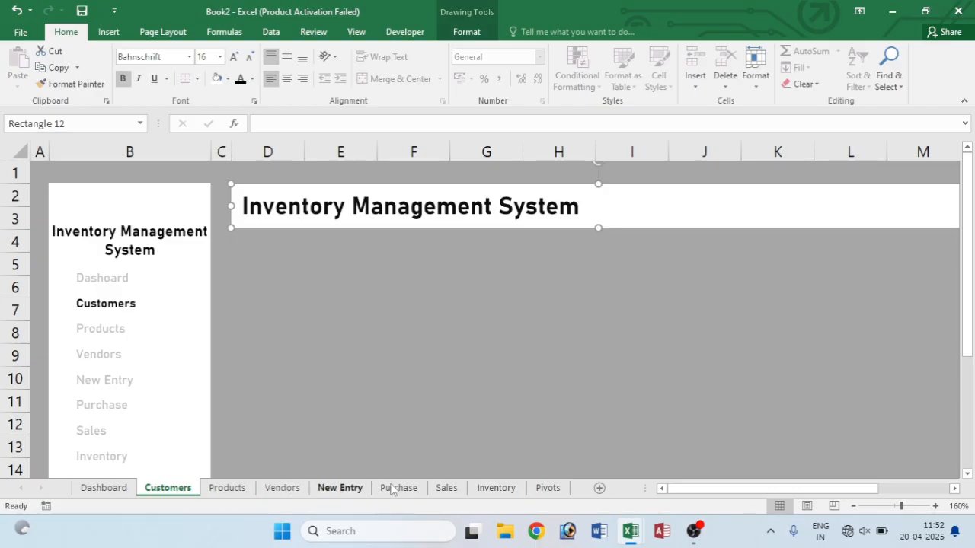
left_click(255, 251)
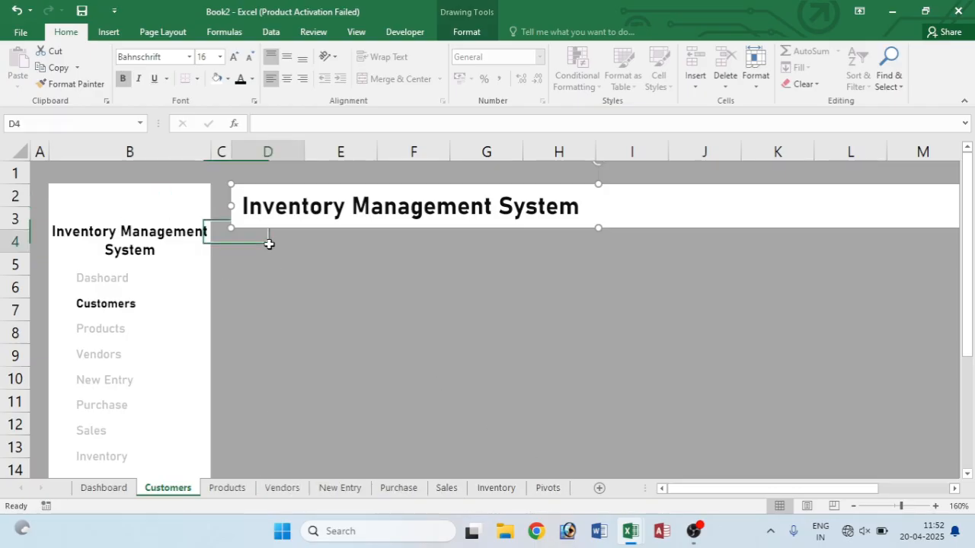
left_click(277, 261)
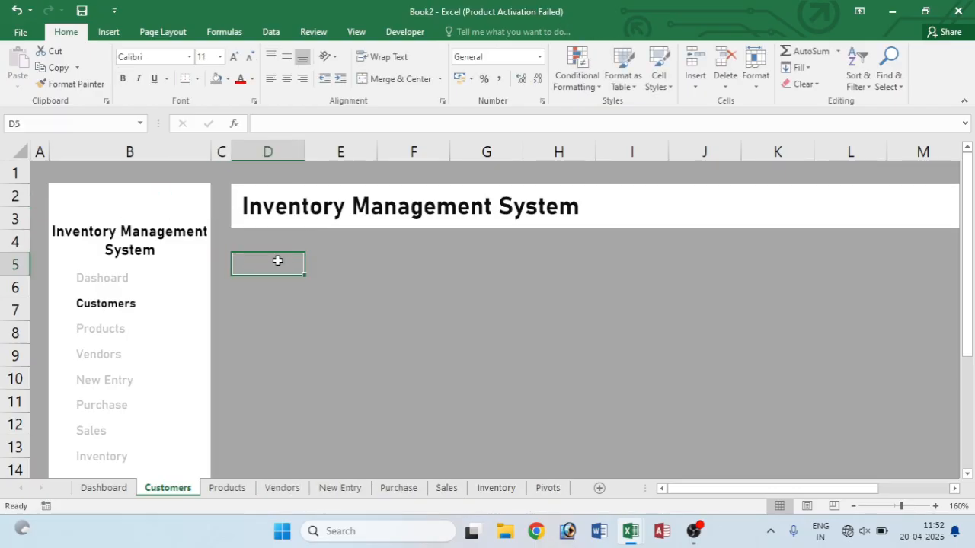
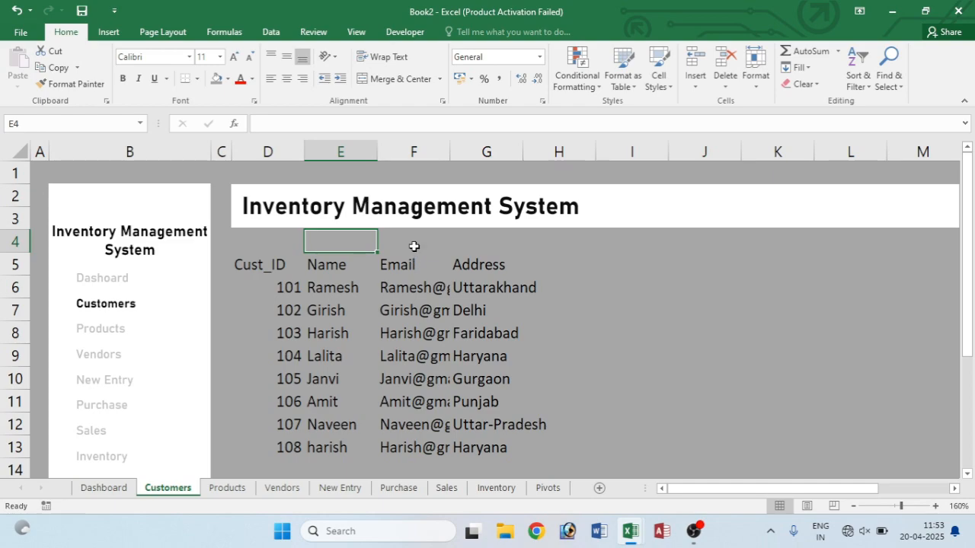
- AutoFit columns E, F and G on the Customers sheet to their contents
double_click(451, 144)
double_click(604, 147)
double_click(378, 150)
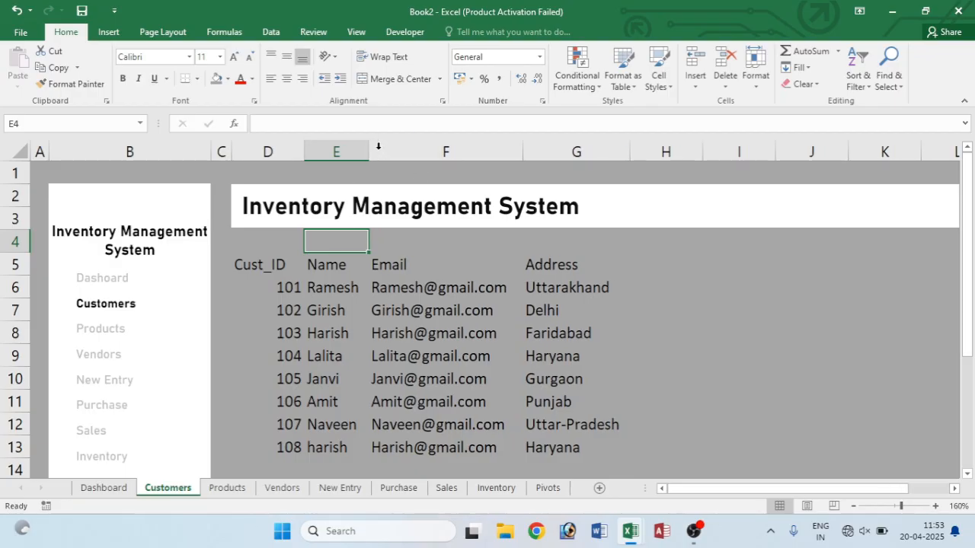
- Convert the customer data in D5:G13 into a table with headers and apply the light black banded table style
left_click_drag(267, 264, 553, 442)
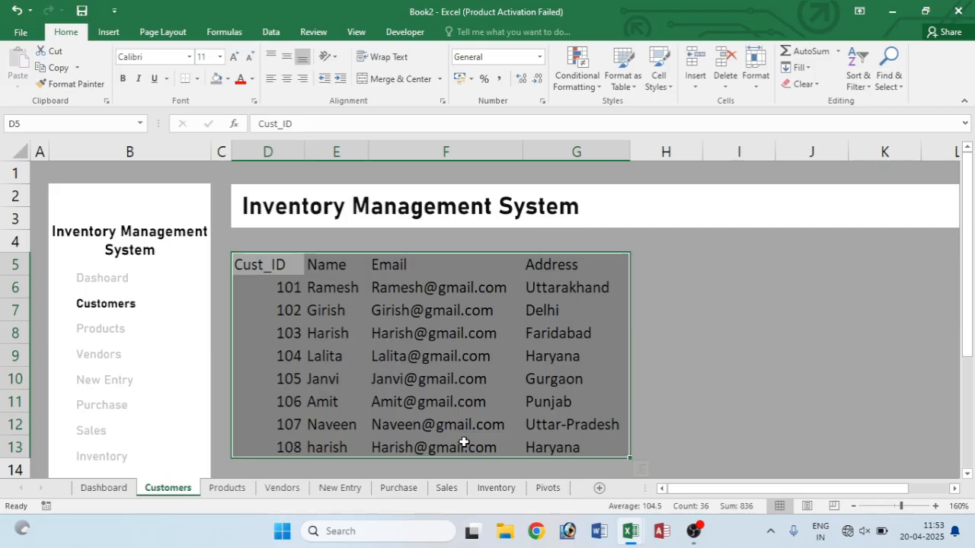
key("ctrl+t")
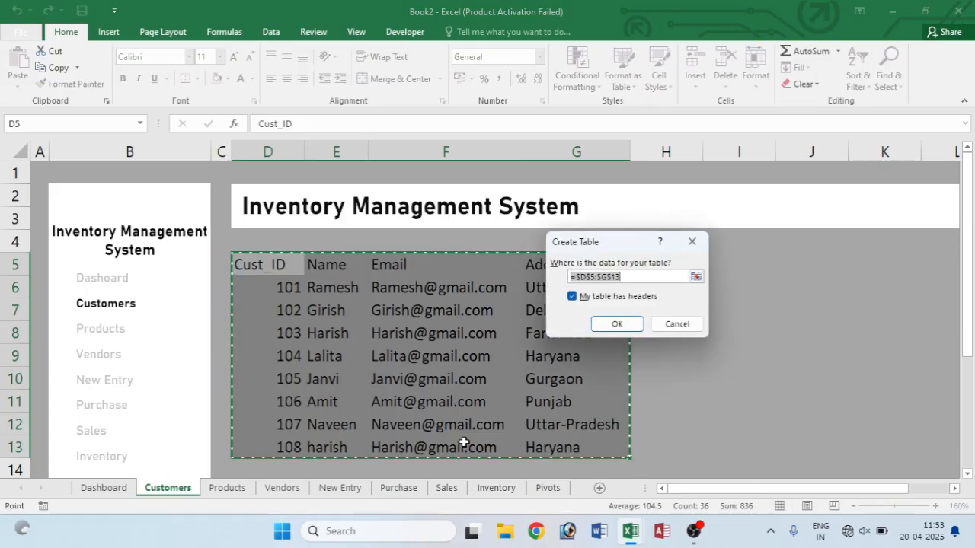
left_click(616, 324)
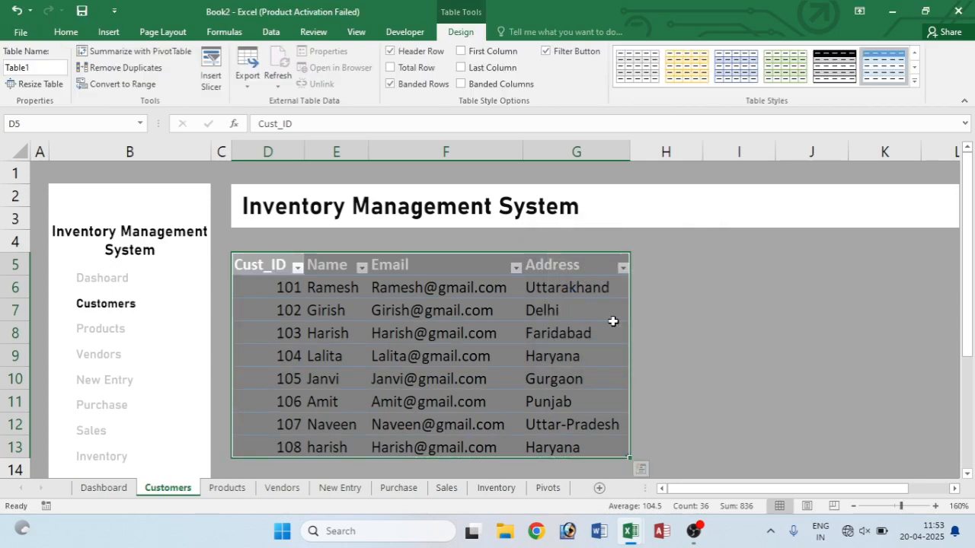
left_click(915, 81)
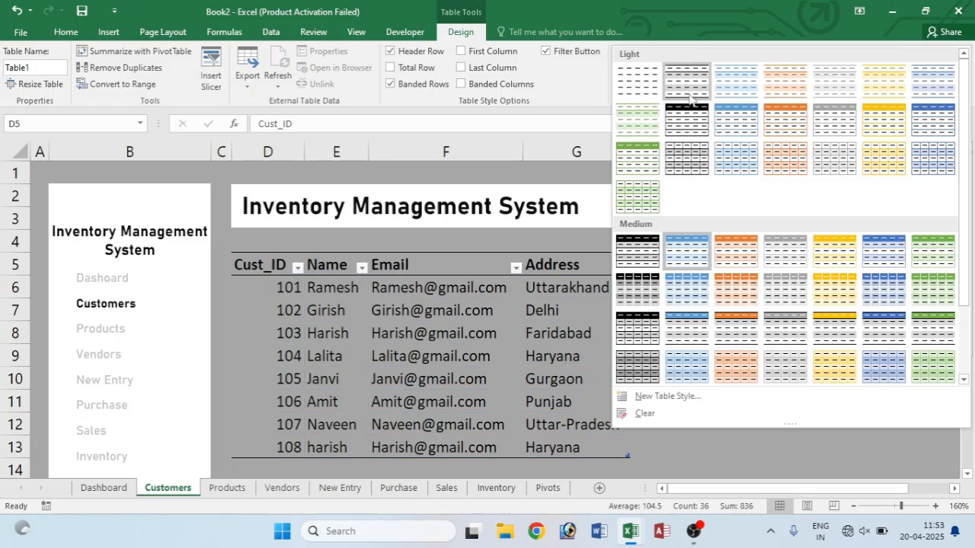
left_click(689, 93)
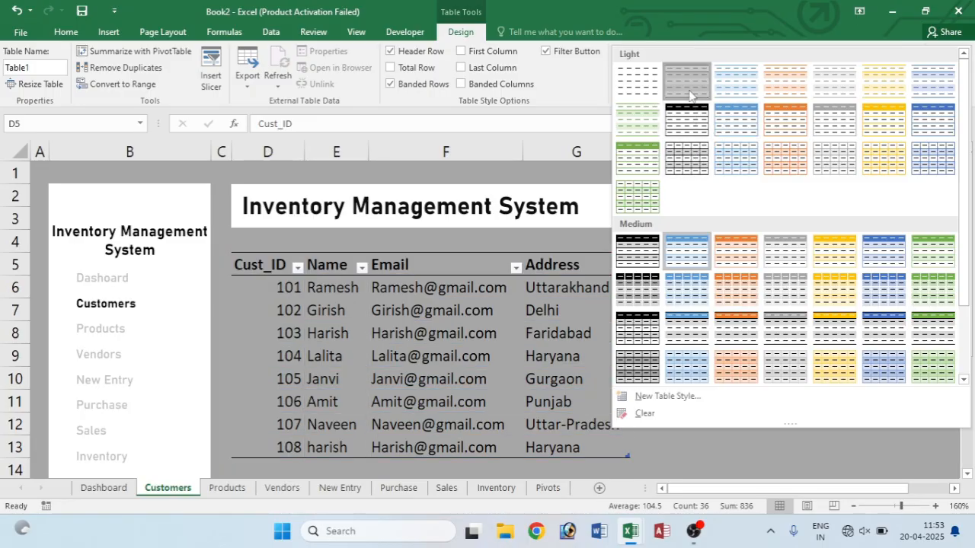
- Center the Cust_ID column of the customer table, including its header
left_click_drag(271, 264, 293, 446)
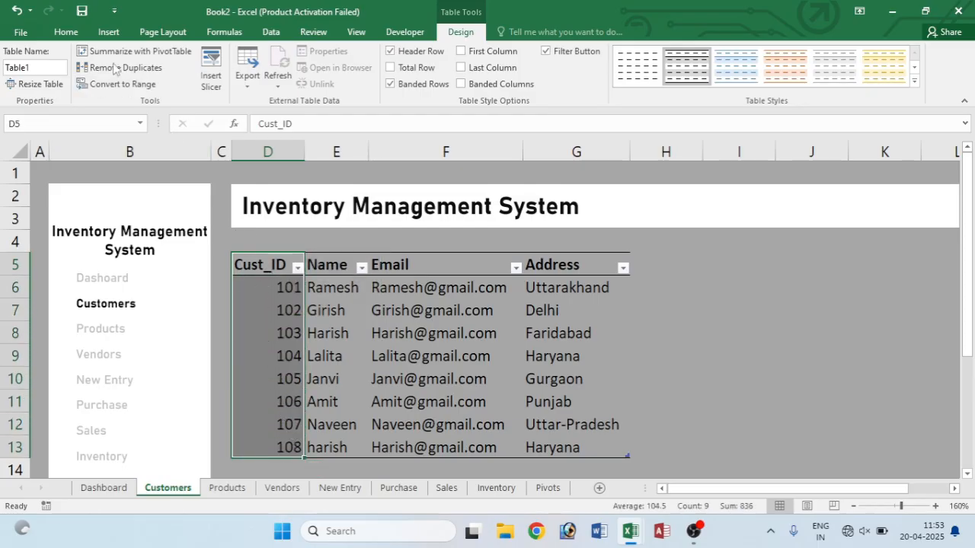
left_click(65, 32)
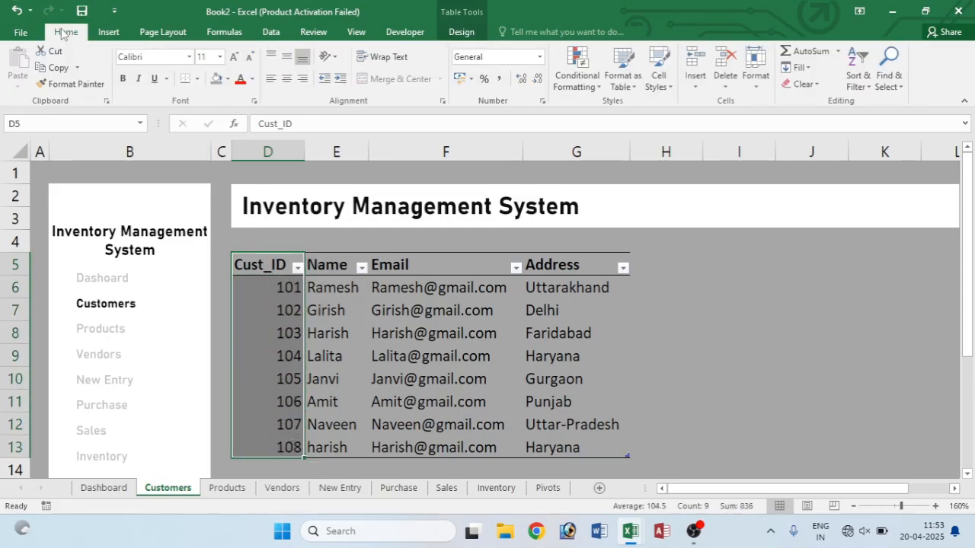
left_click(287, 80)
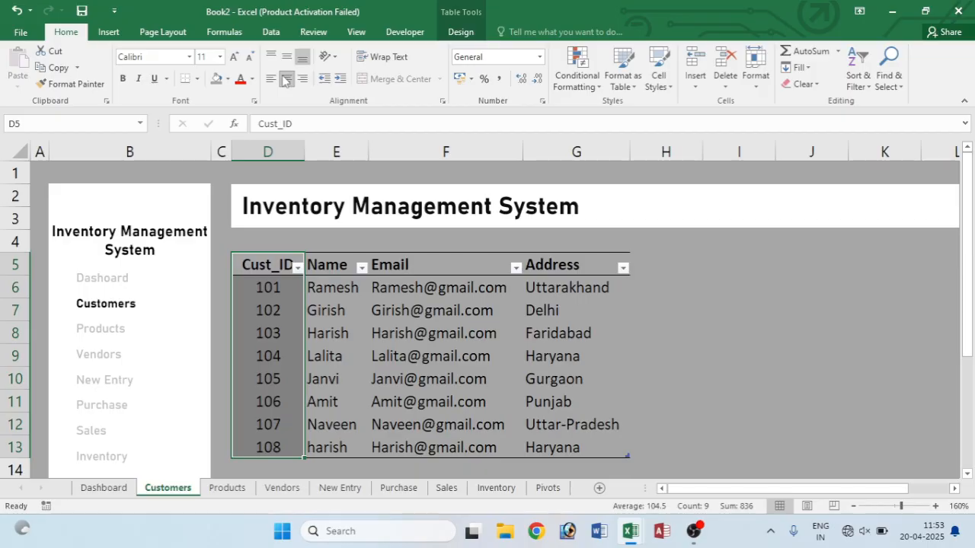
left_click(373, 357)
left_click(268, 287)
left_click(337, 285)
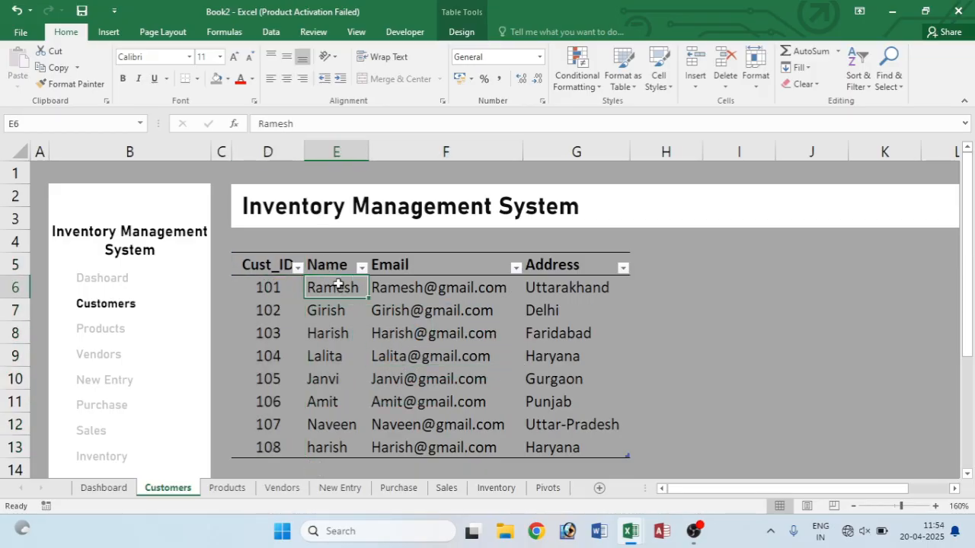
left_click(421, 289)
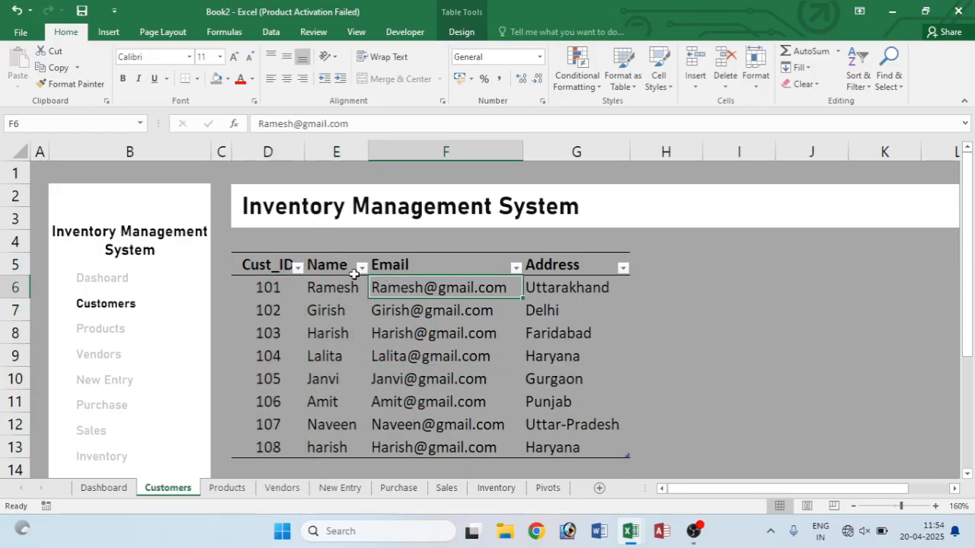
left_click(572, 293)
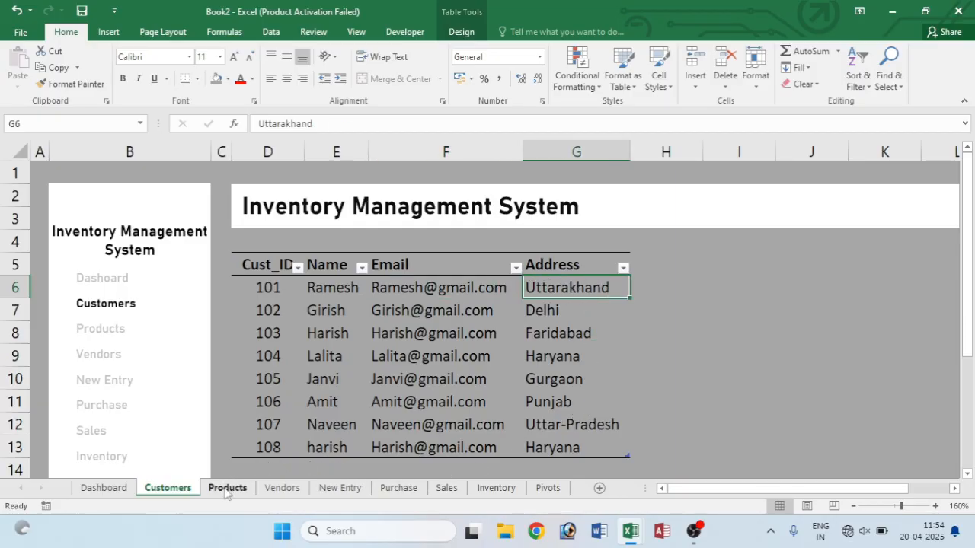
- Open the Products sheet through its sidebar link and set the title banner not to move or size with cells
left_click(92, 336)
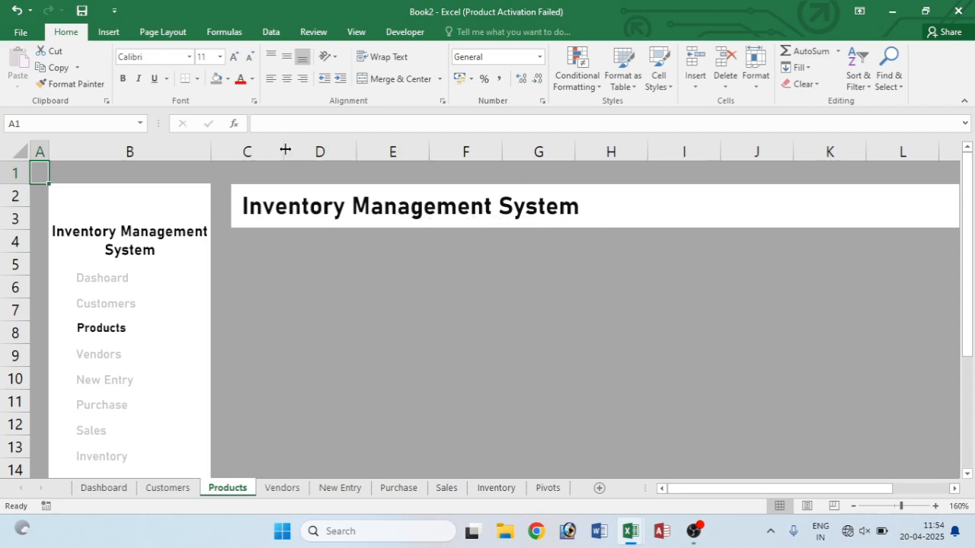
left_click_drag(282, 151, 226, 152)
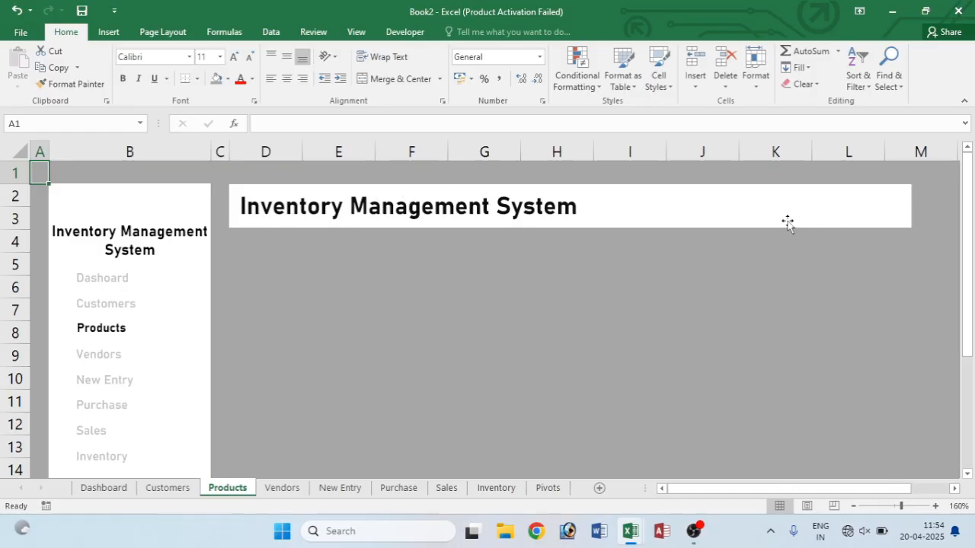
key("ctrl+z")
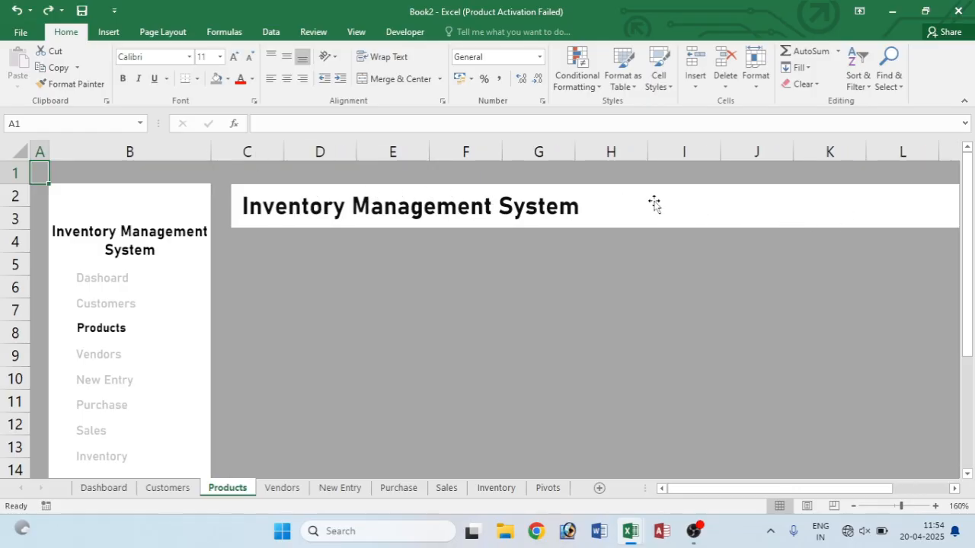
left_click(654, 204)
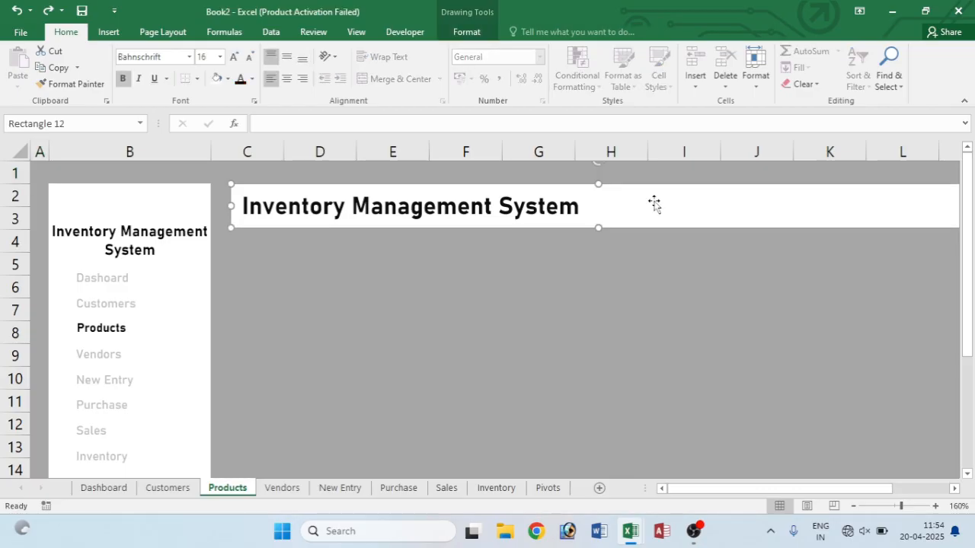
right_click(655, 204)
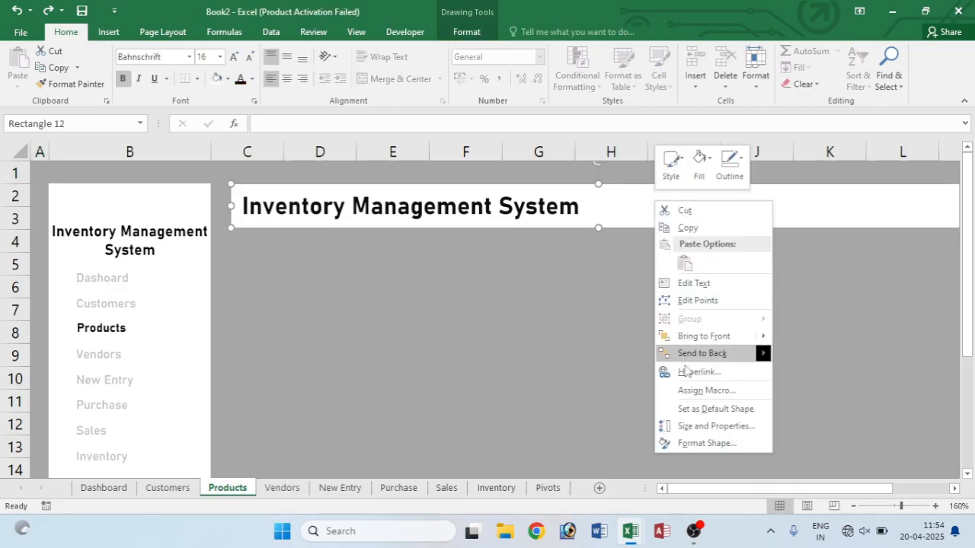
left_click(687, 431)
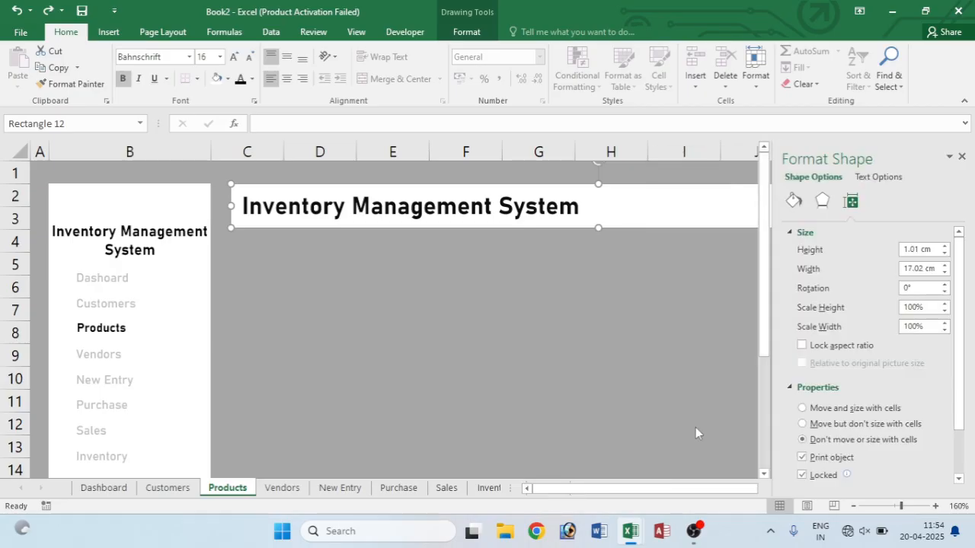
left_click(803, 440)
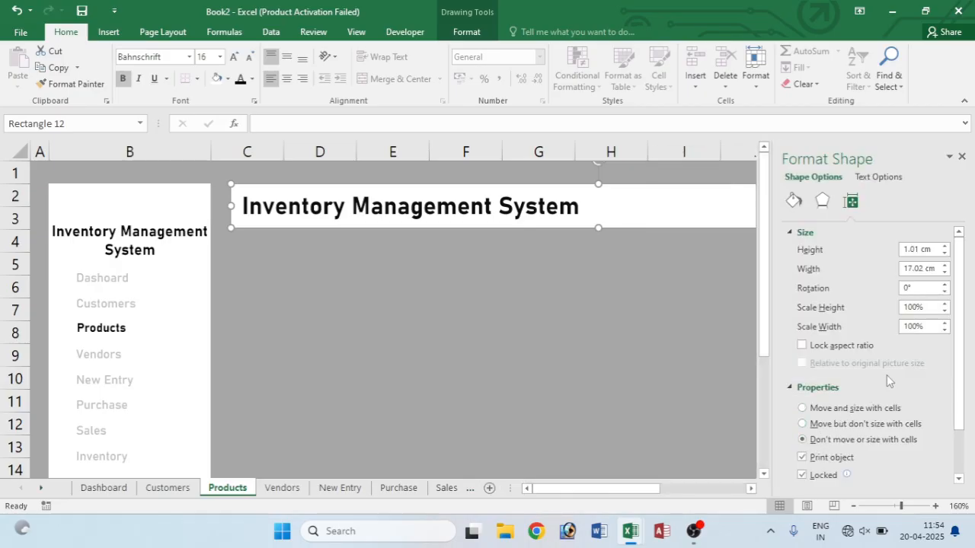
left_click(962, 156)
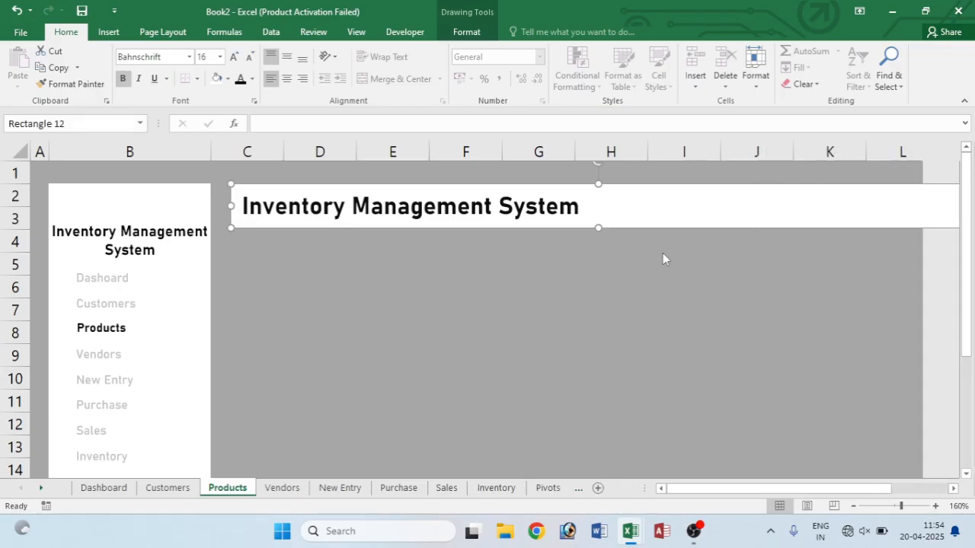
- Narrow column C on the Products sheet so column D starts at the title banner's edge, and select cell D5
left_click(393, 241)
mouse_move(870, 487)
left_mouse_down()
mouse_move(856, 489)
mouse_move(876, 491)
left_mouse_up()
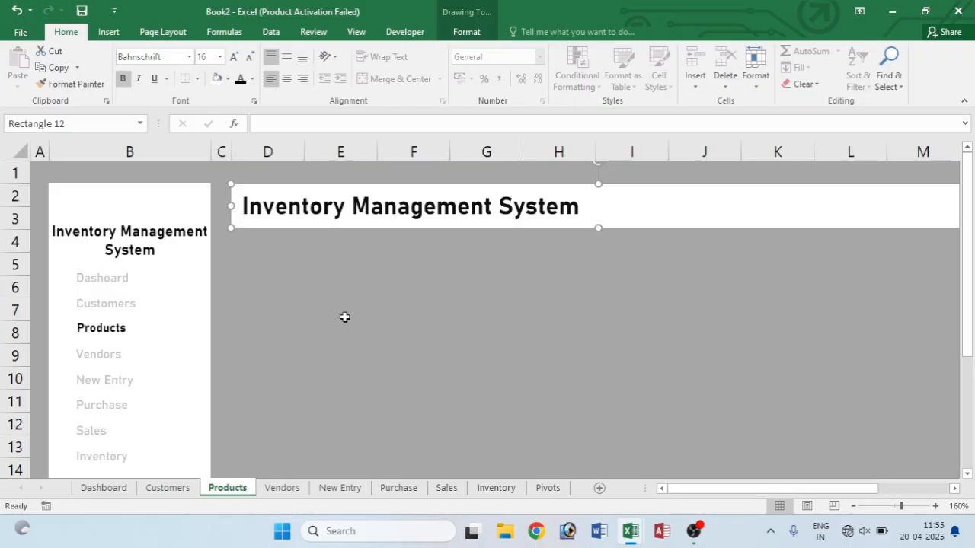
left_click(268, 256)
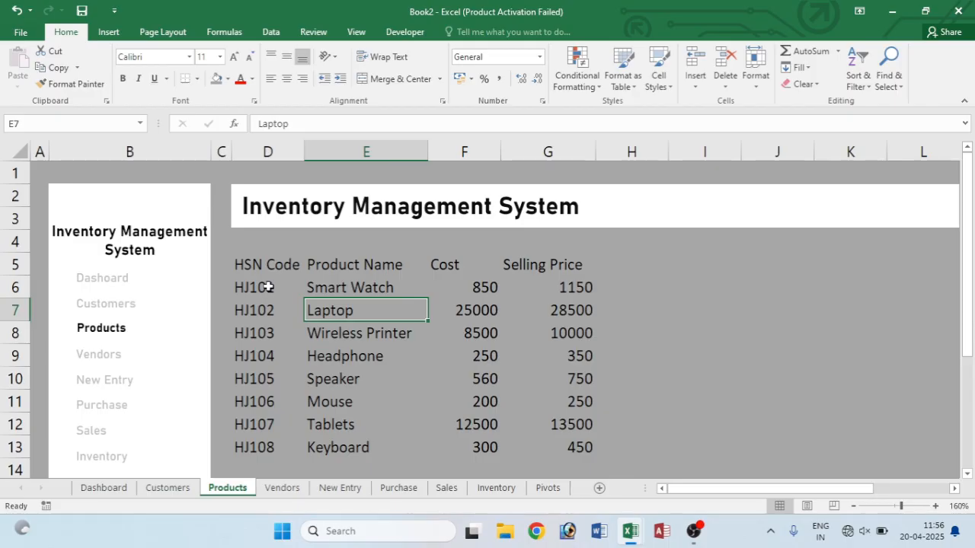
left_click(352, 293)
left_click(476, 289)
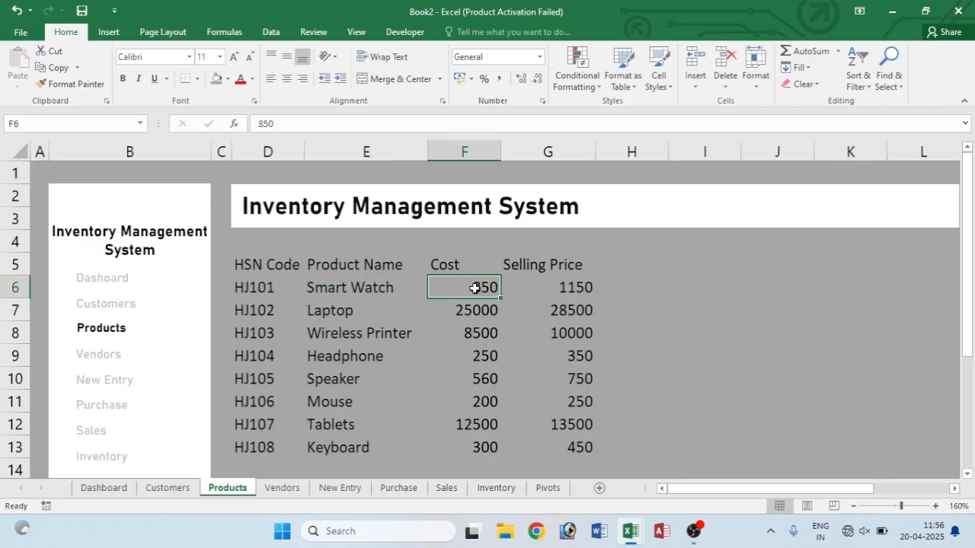
left_click(577, 285)
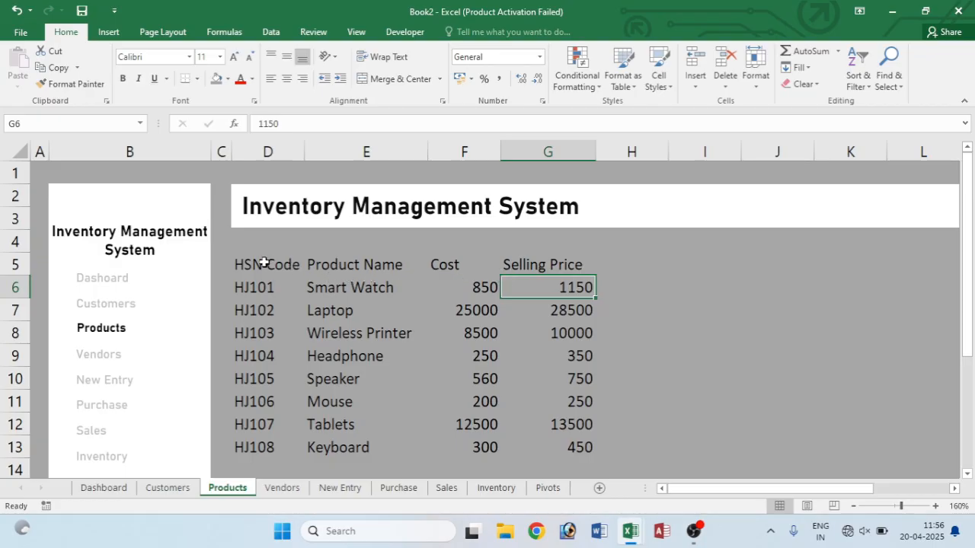
- Convert the product data in D5:G13 into a table with headers and apply the light black banded table style
left_click_drag(263, 263, 528, 454)
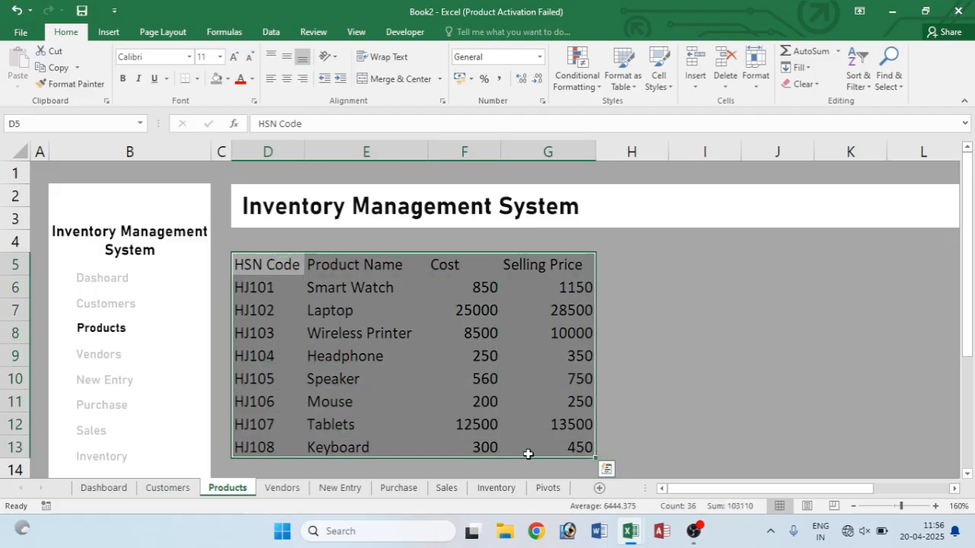
key("ctrl+t")
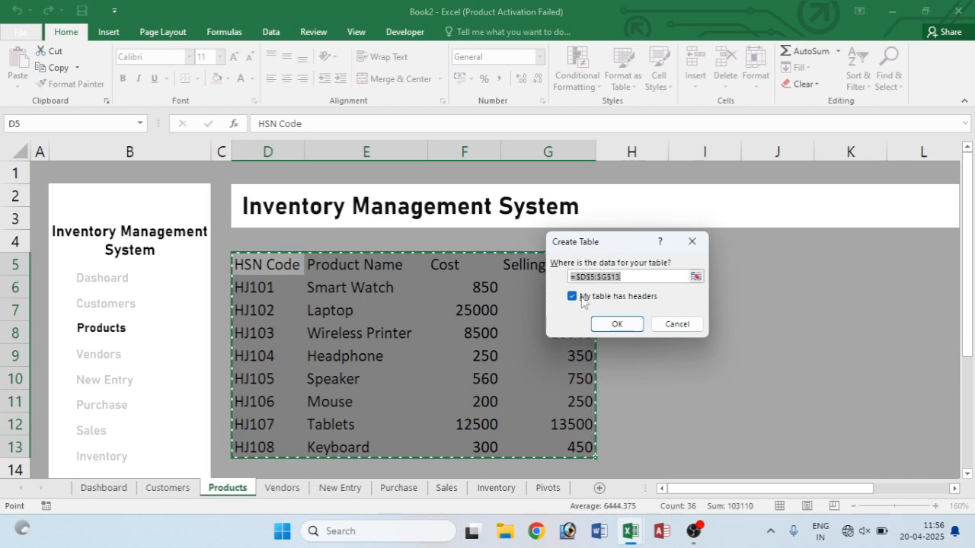
left_click(616, 325)
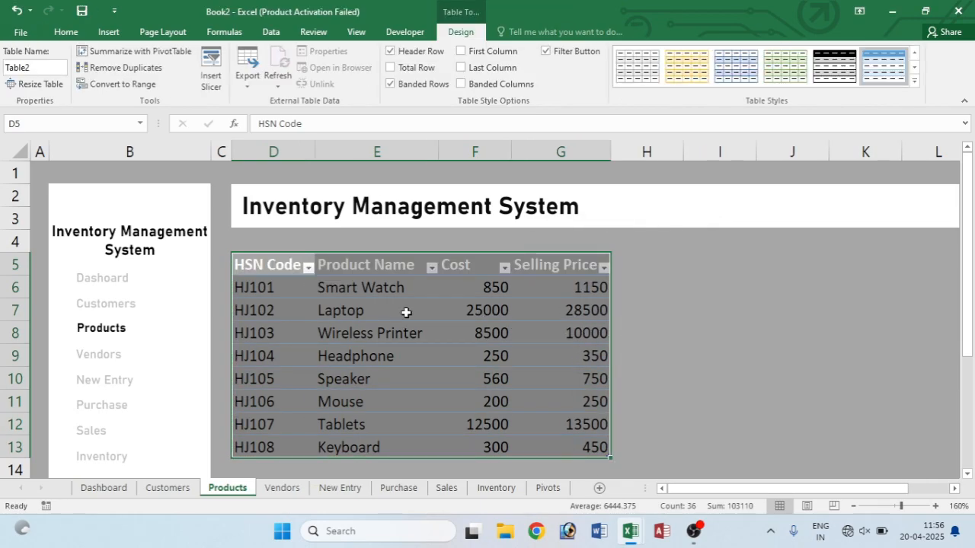
left_click(914, 80)
left_click(684, 90)
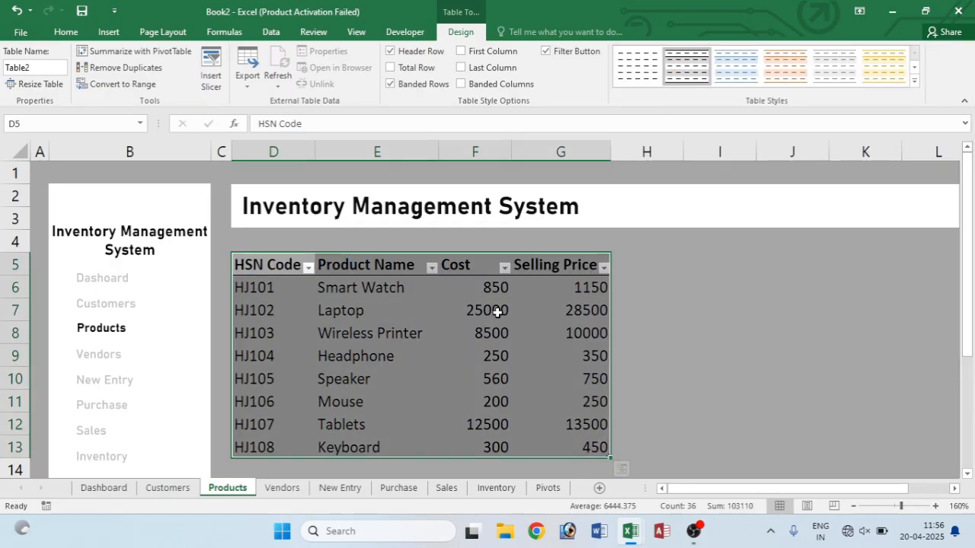
- Rename the table on the Products sheet to Product
left_click(474, 333)
left_click_drag(256, 264, 565, 450)
left_click(38, 67)
double_click(38, 67)
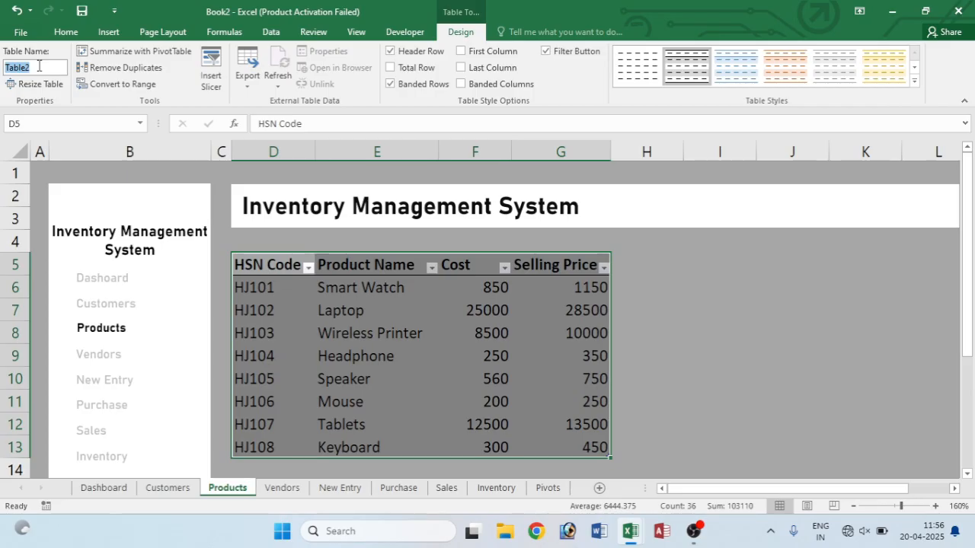
type("Product")
key("Return")
left_click(660, 286)
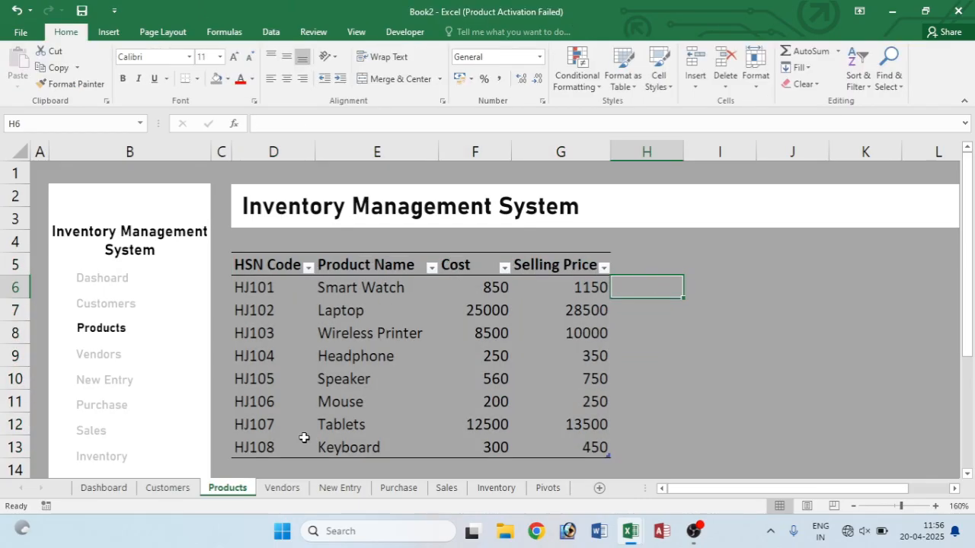
- Open the Vendors sheet through its sidebar link and set the title banner not to move or size with cells
left_click(109, 353)
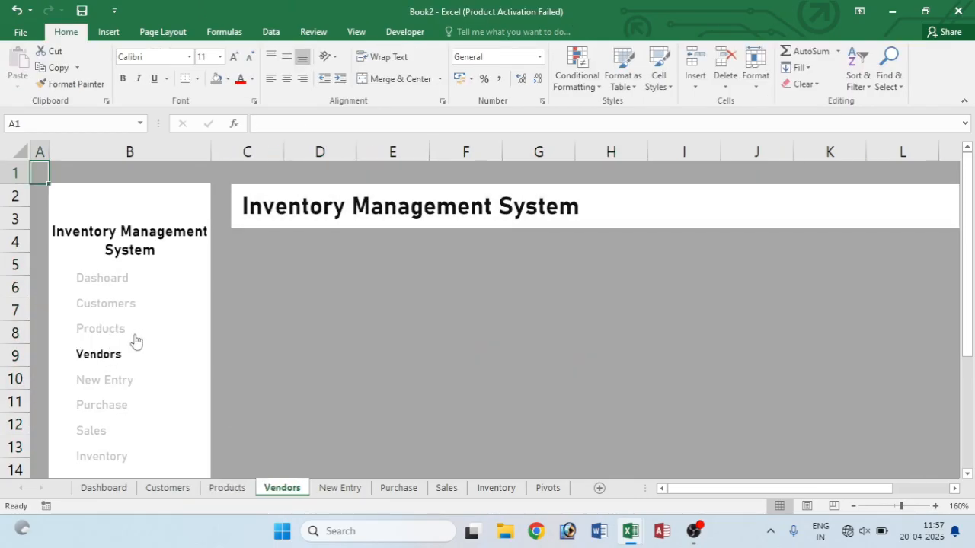
left_click(639, 210)
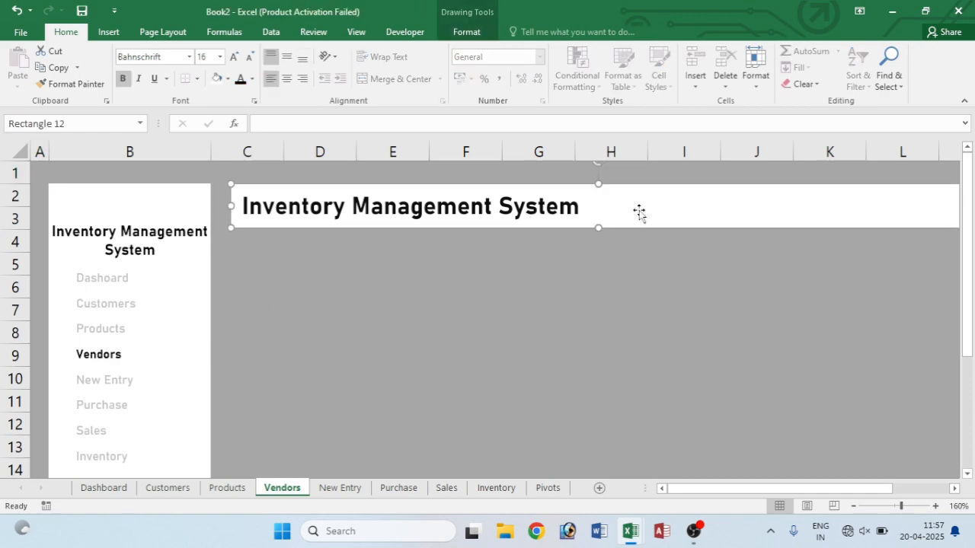
right_click(638, 210)
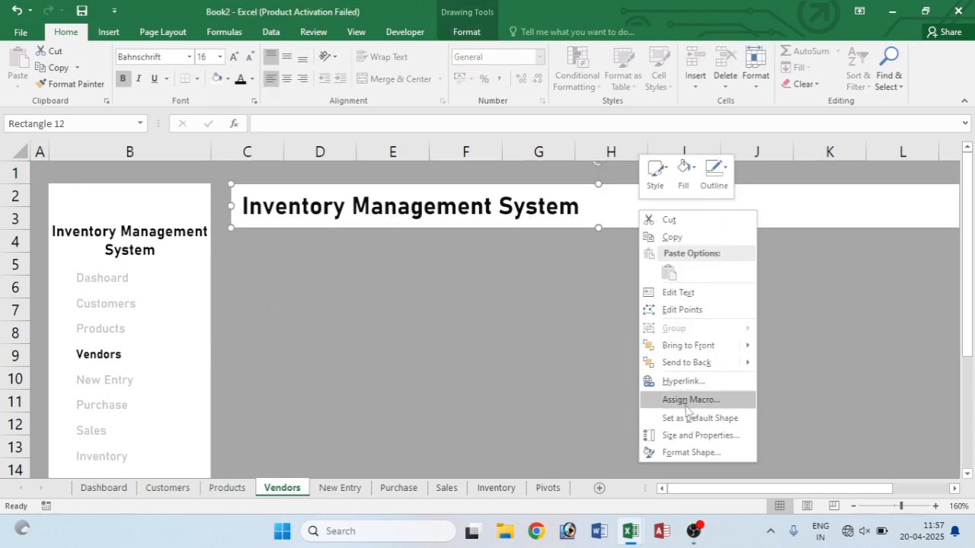
left_click(670, 437)
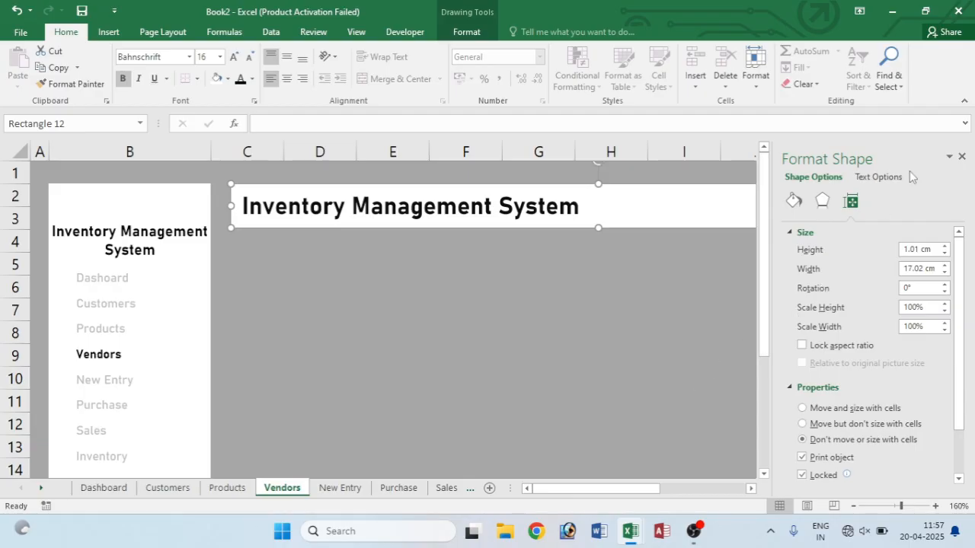
left_click(961, 159)
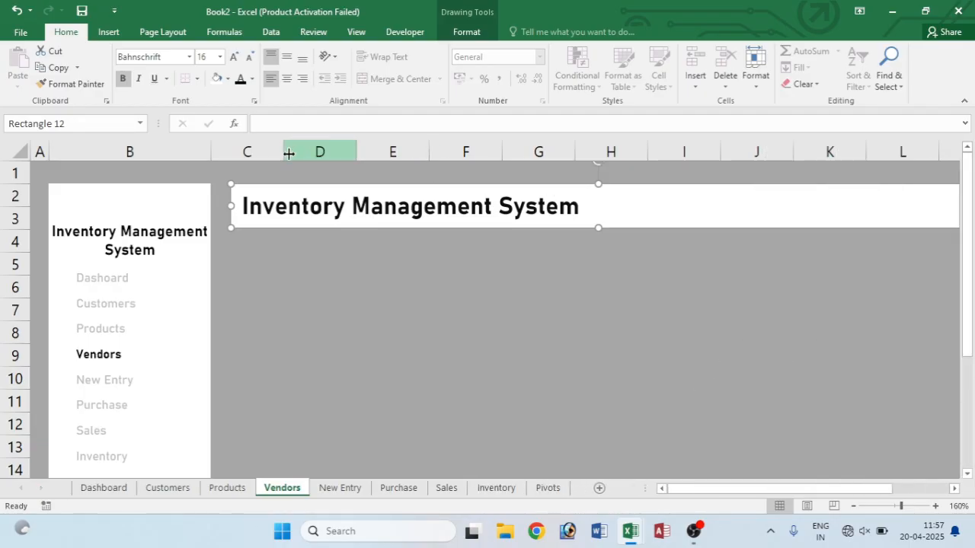
- Narrow column C on the Vendors sheet so column D starts at the title banner's edge, and select cell D5
left_click_drag(284, 152, 231, 155)
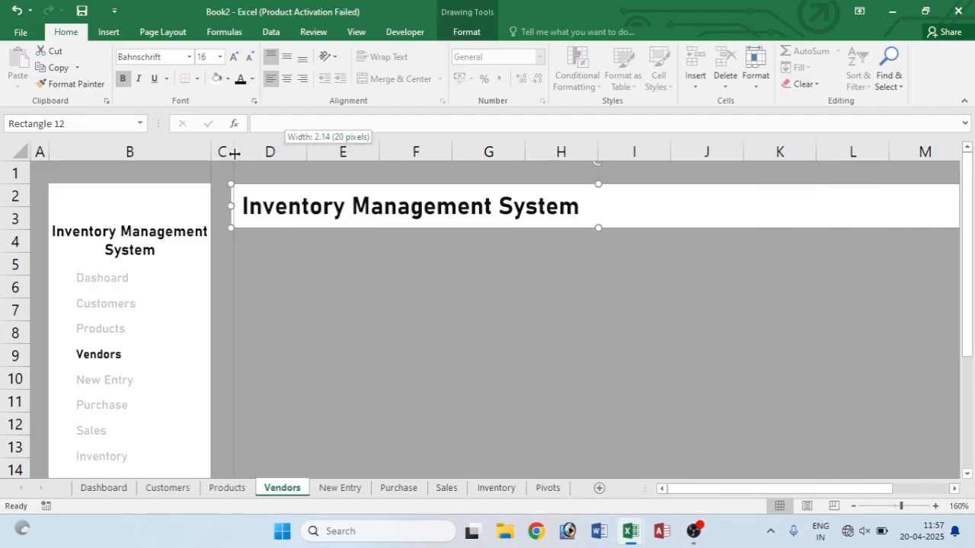
left_click(247, 244)
left_click(268, 264)
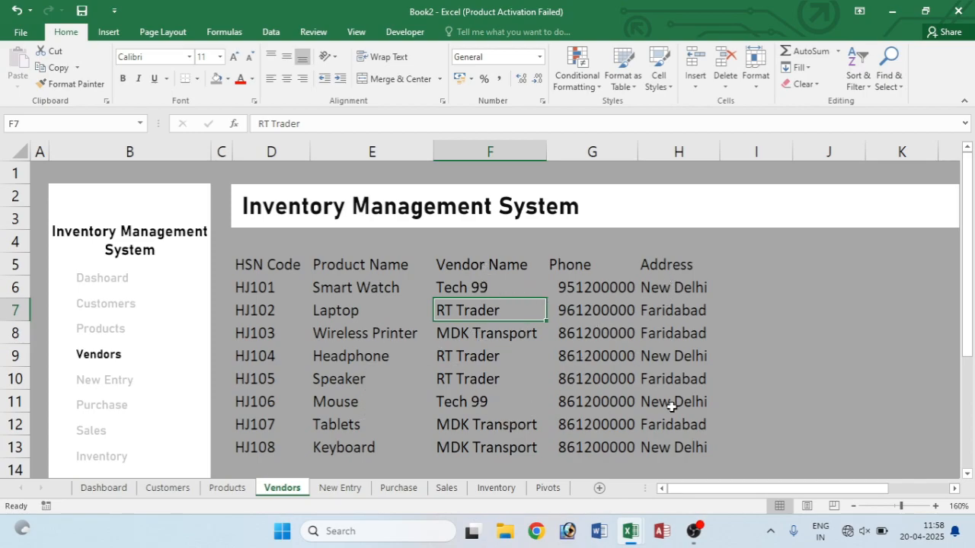
- Convert the vendor data in D5:H13 into a table with headers and apply the light black banded table style
left_click(347, 290)
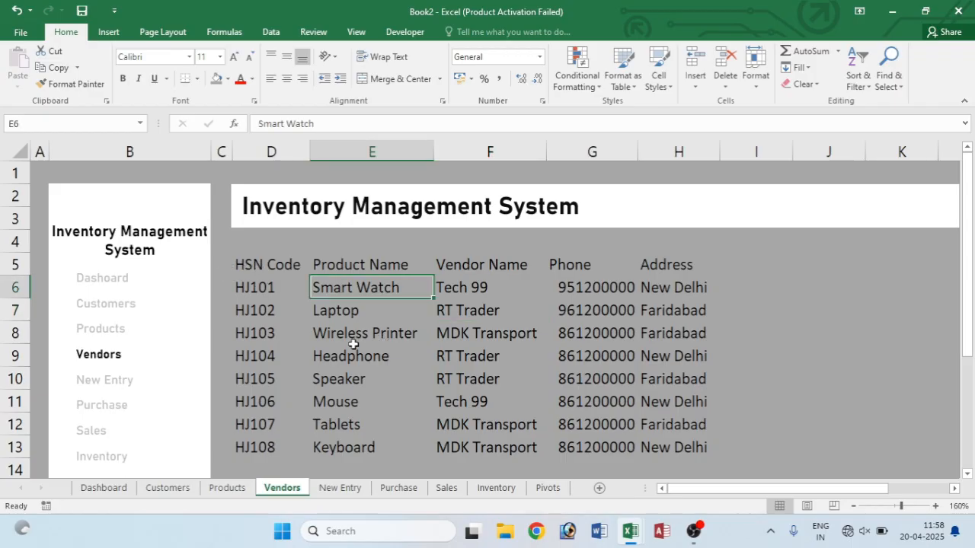
left_click_drag(271, 266, 690, 448)
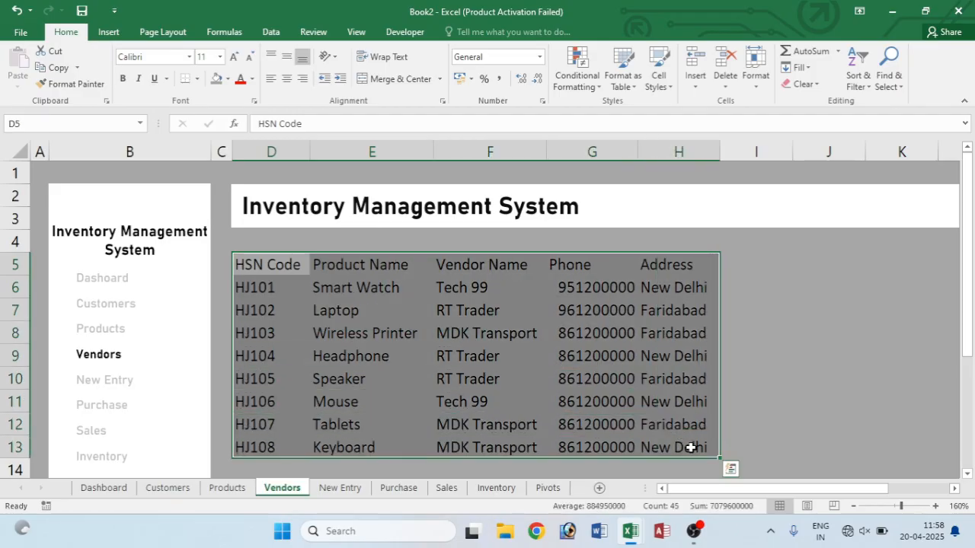
key("ctrl+t")
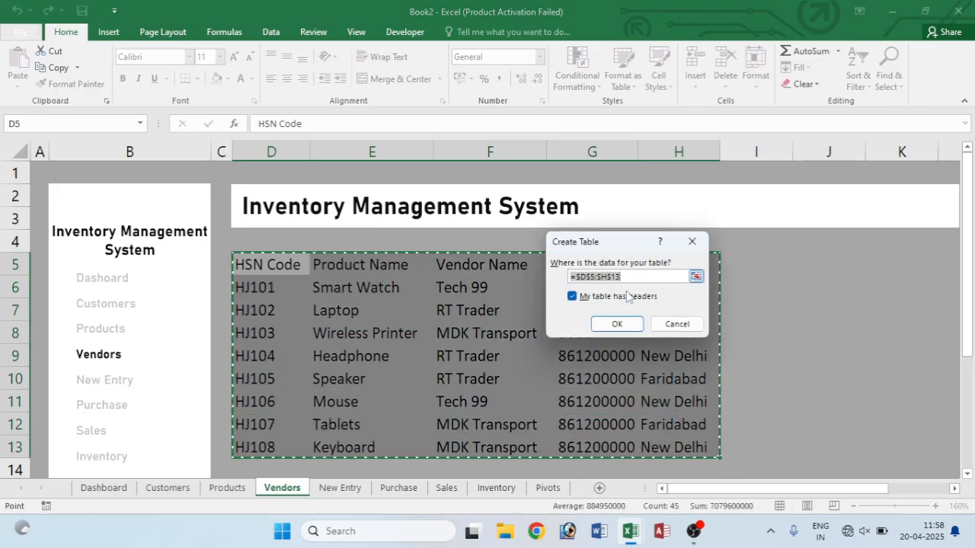
left_click(617, 324)
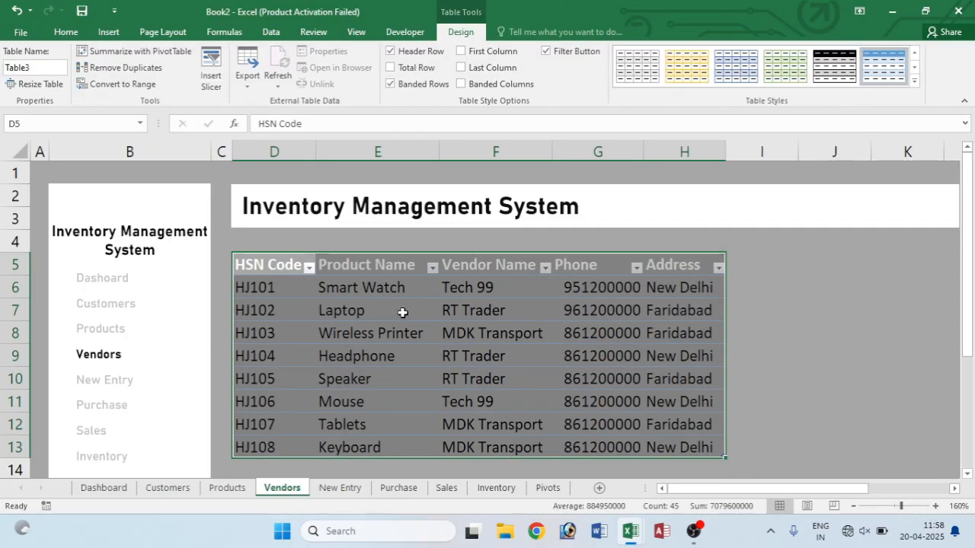
left_click(915, 80)
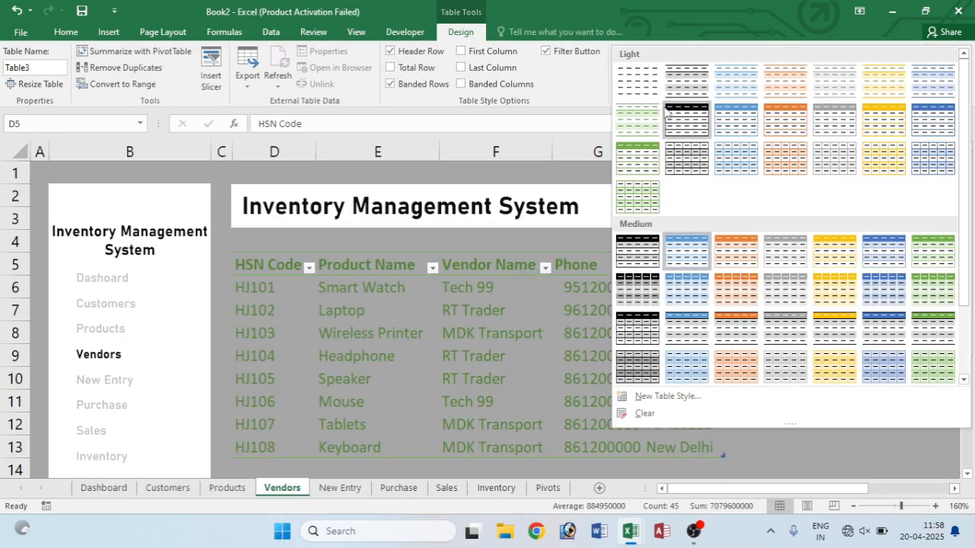
left_click(686, 84)
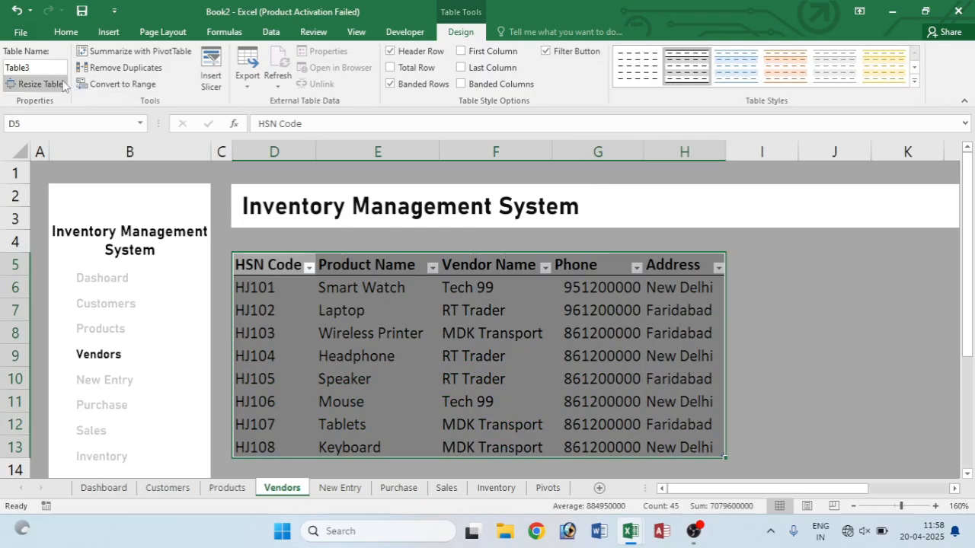
- Rename the table on the Vendors sheet to vendors
left_click(35, 67)
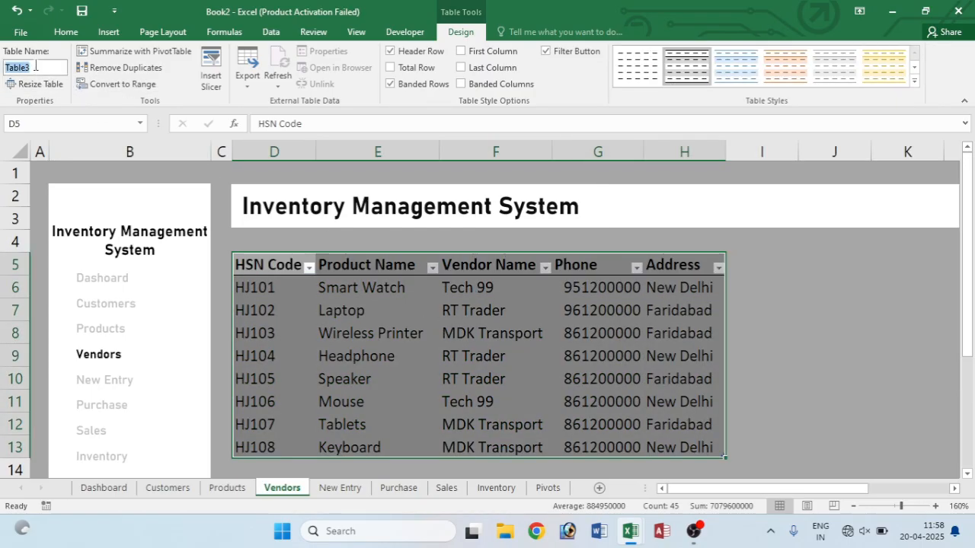
type("vendors")
key("Return")
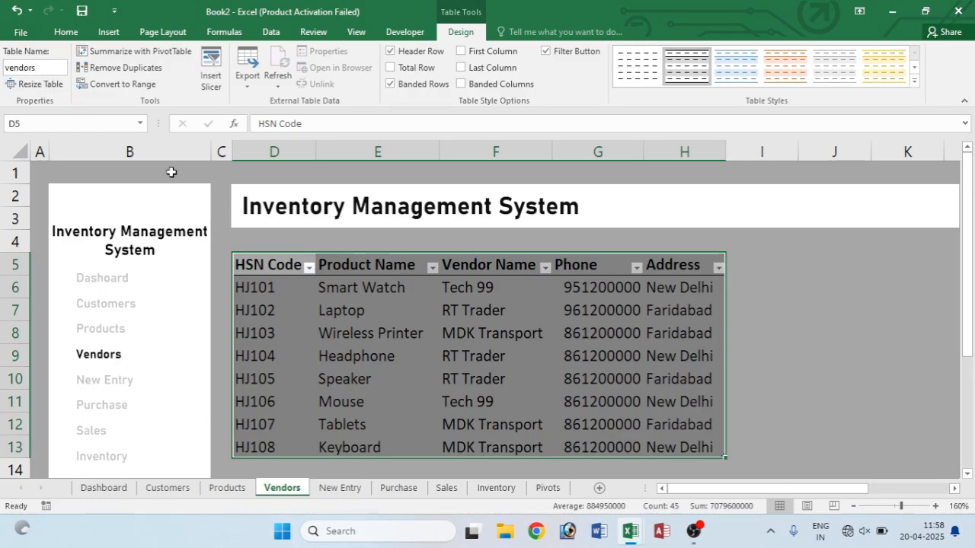
left_click(431, 373)
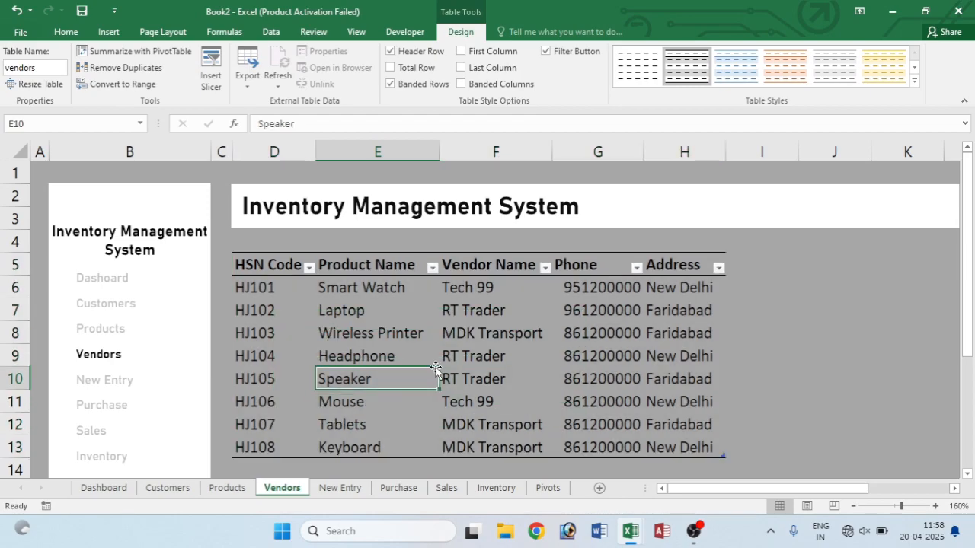
- On the New Entry sheet, set the title banner not to move or size with cells and narrow column C to the banner's edge
left_click(340, 489)
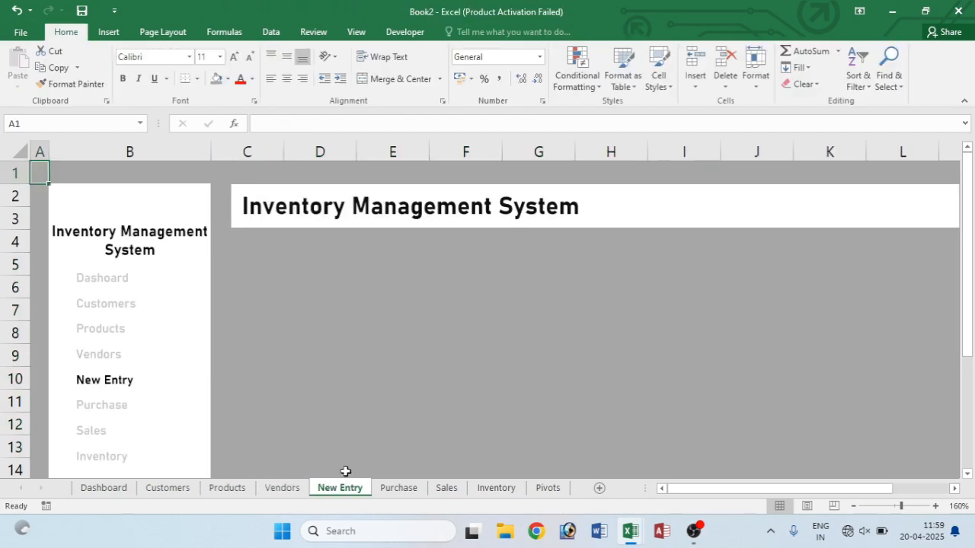
left_click(622, 206)
right_click(623, 207)
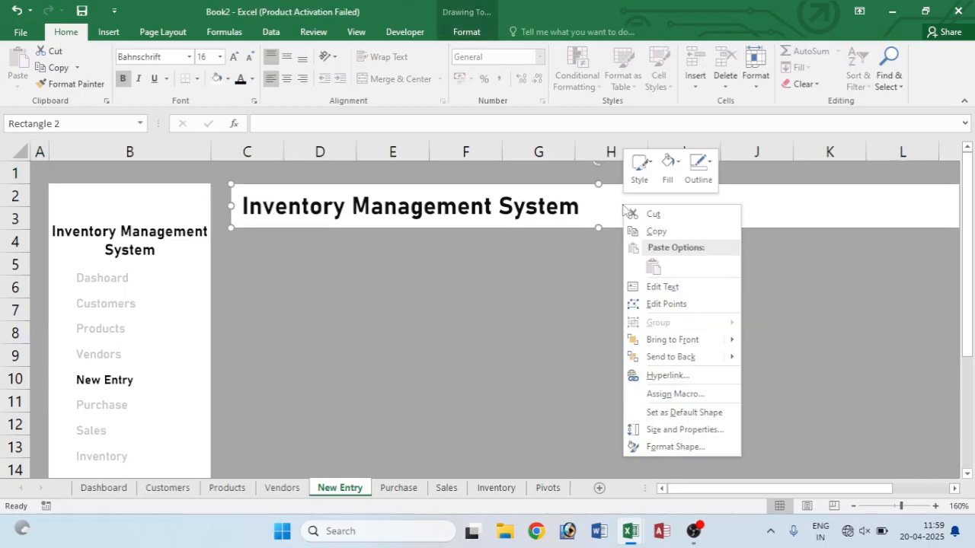
left_click(665, 431)
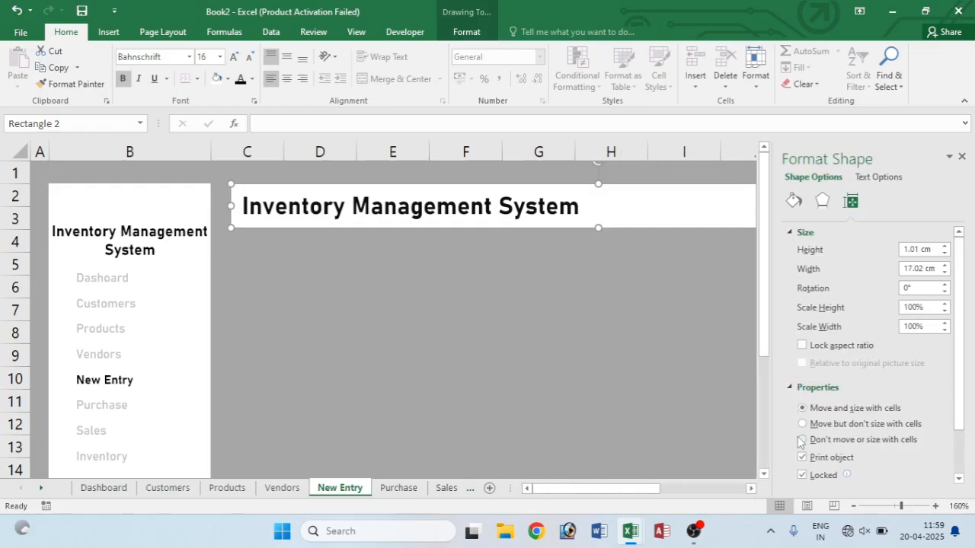
left_click(801, 440)
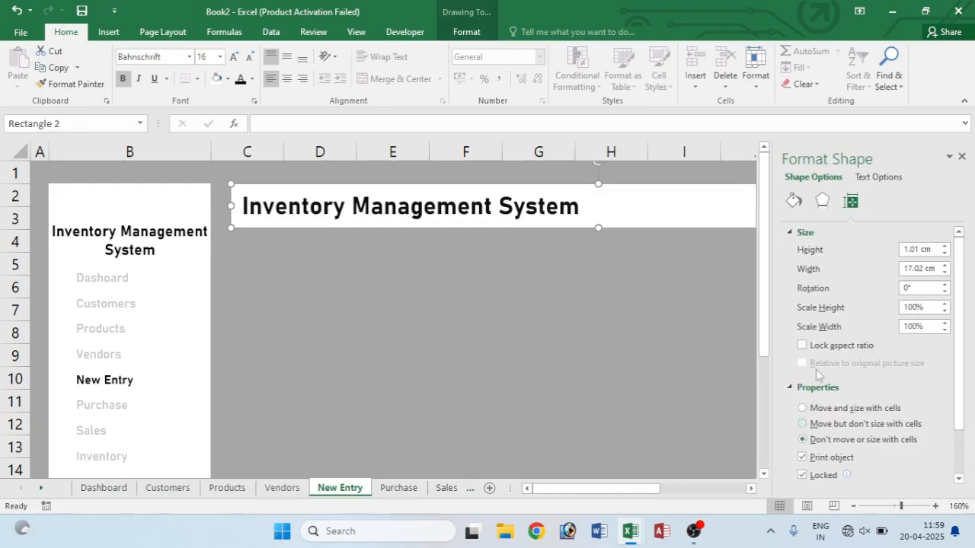
left_click(961, 158)
left_click_drag(283, 150, 232, 150)
- Enter the labels Purchase Entry in cell D5 and Sales Entry in cell D7 of the New Entry sheet
left_click(268, 261)
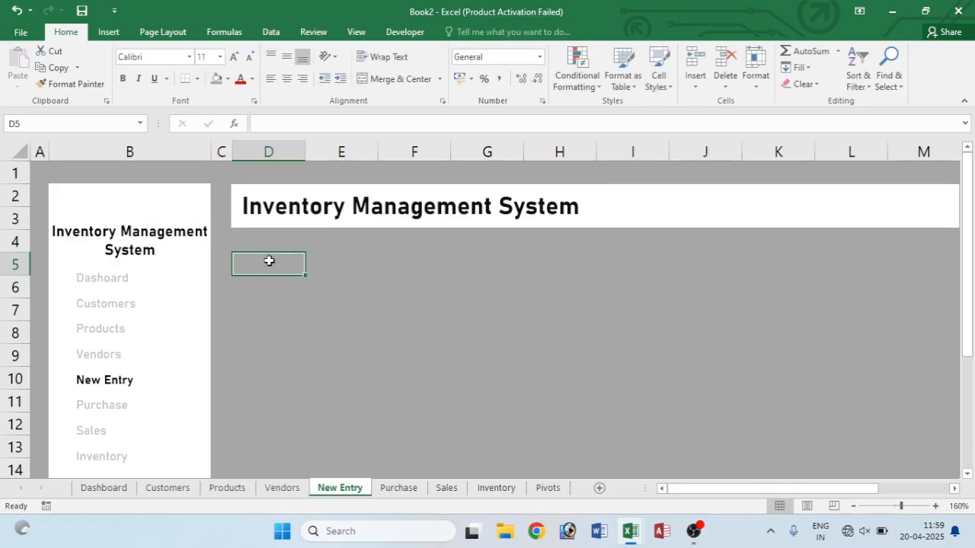
type("Pur")
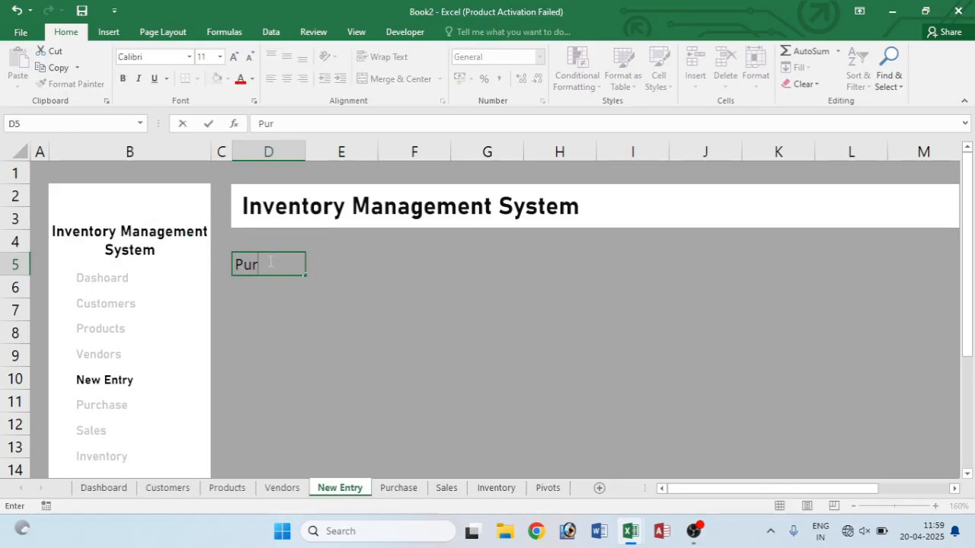
type("chase Entry")
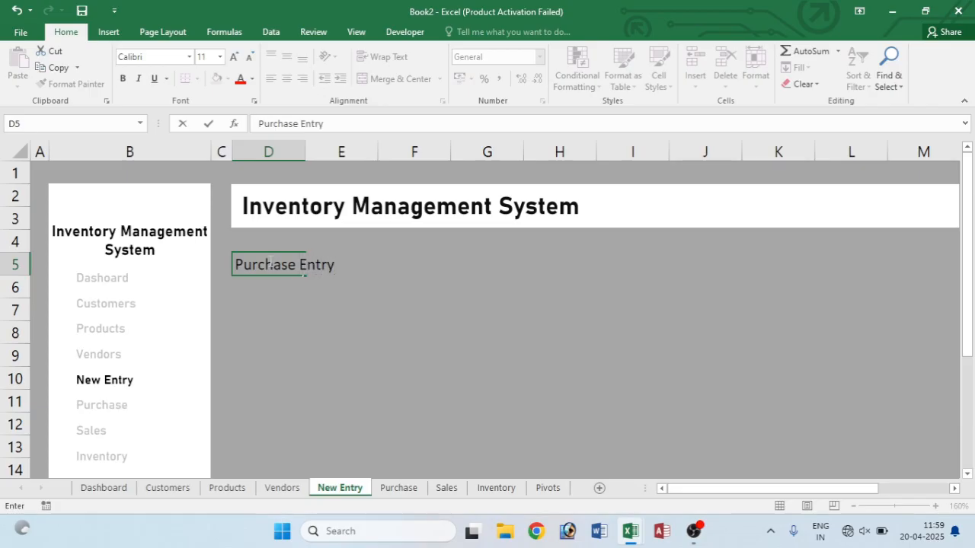
key("Return")
left_click(247, 309)
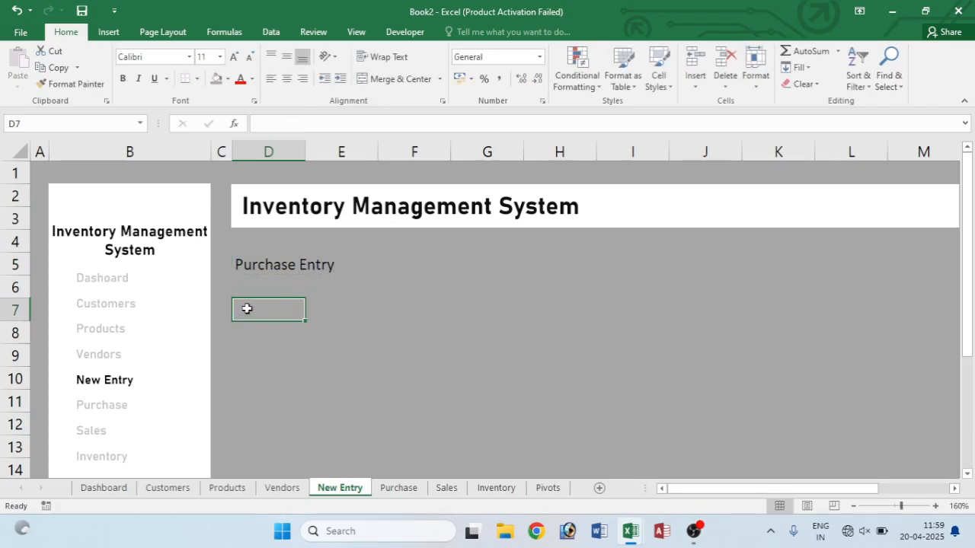
type("Sales Emtry")
- Hyperlink the Purchase Entry cell D5 to cell A1 of the Purchase sheet in this workbook
left_click(271, 272)
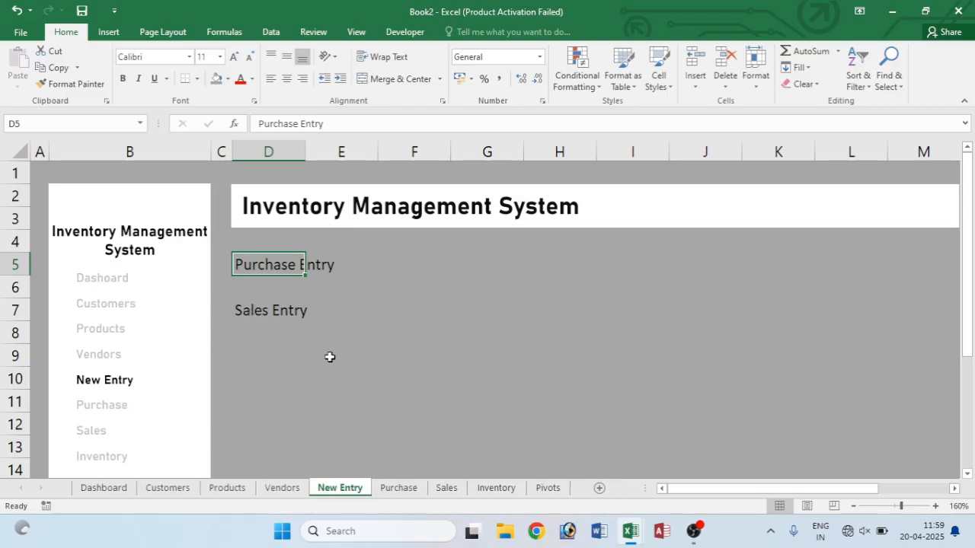
right_click(262, 263)
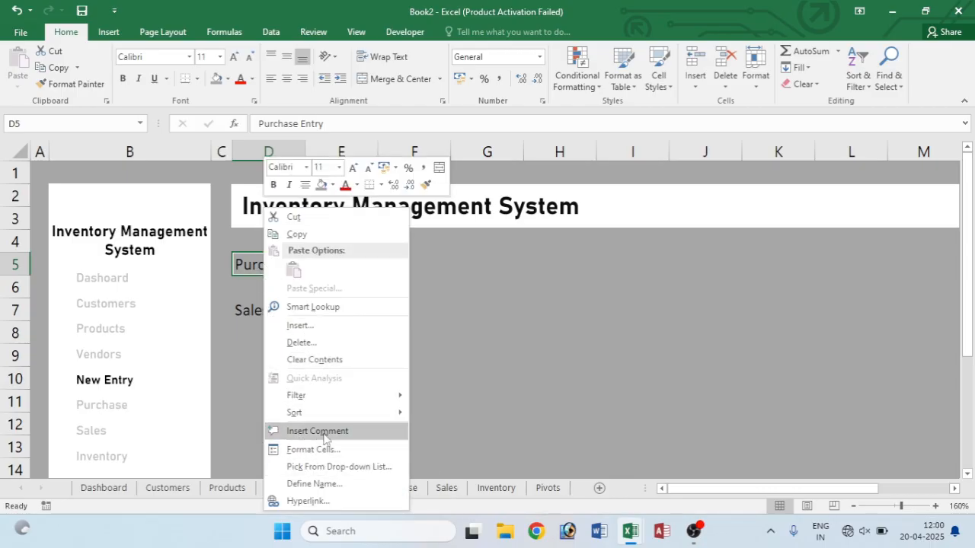
left_click(309, 501)
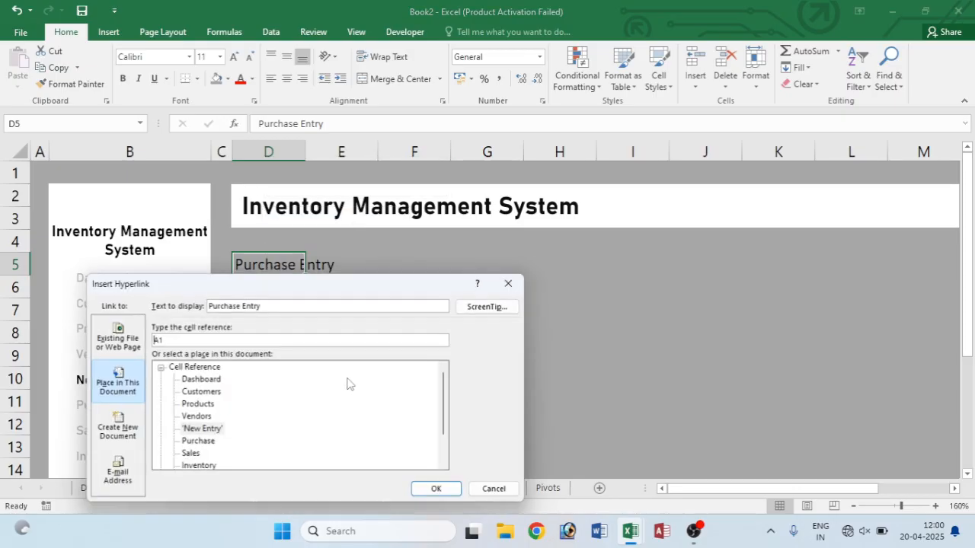
left_click(195, 444)
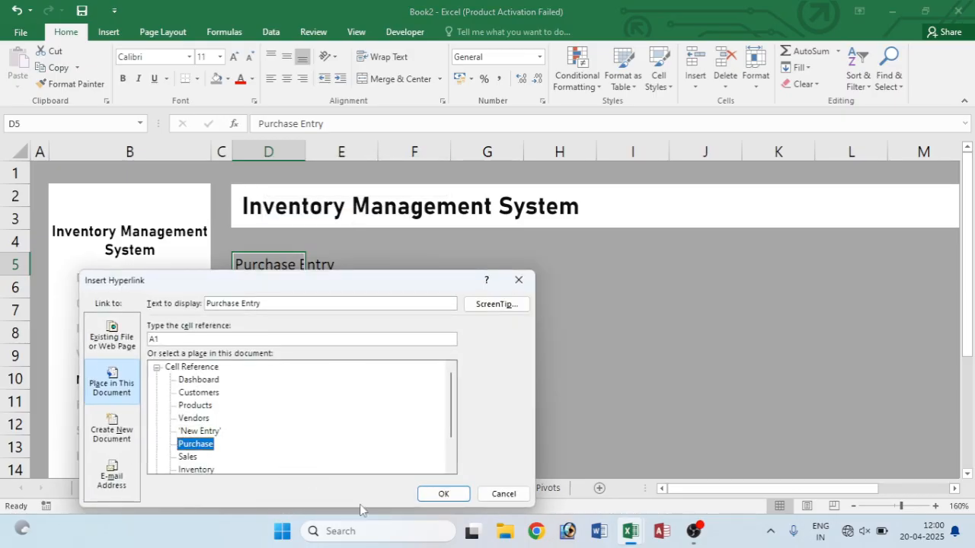
left_click(442, 495)
- Hyperlink the Sales Entry cell D7 to cell A1 of the Sales sheet in this workbook
right_click(246, 311)
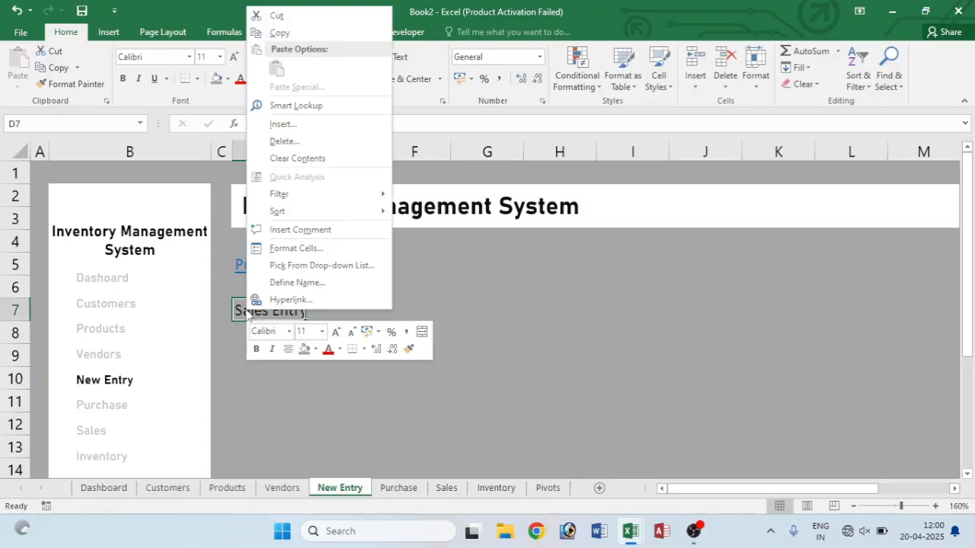
left_click(286, 299)
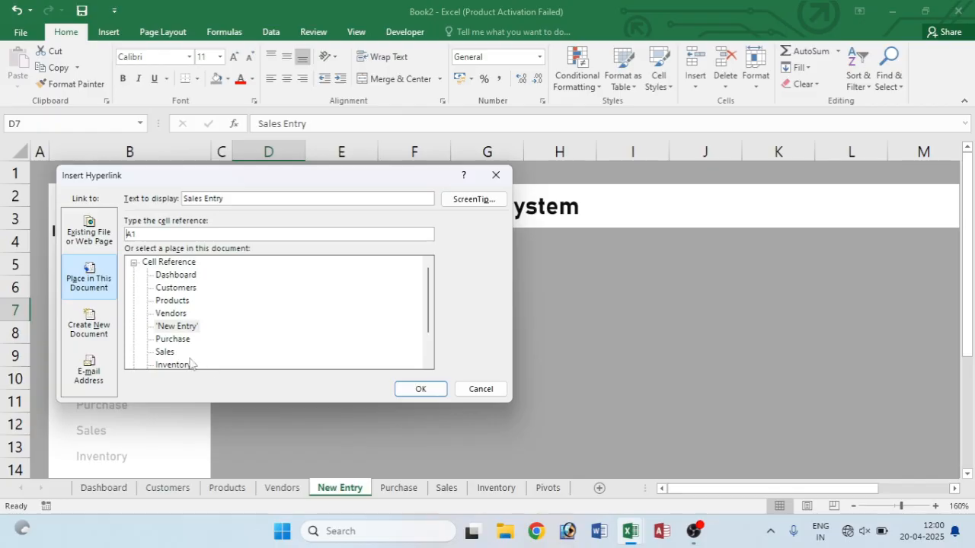
left_click(165, 352)
left_click(421, 390)
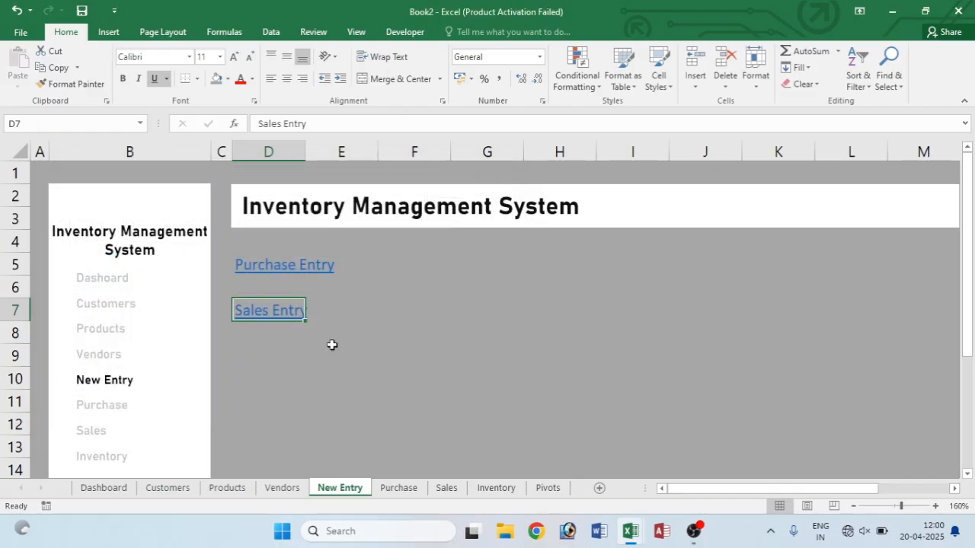
- Test the Purchase Entry and Sales Entry links, returning to the New Entry sheet after each one
left_click(259, 268)
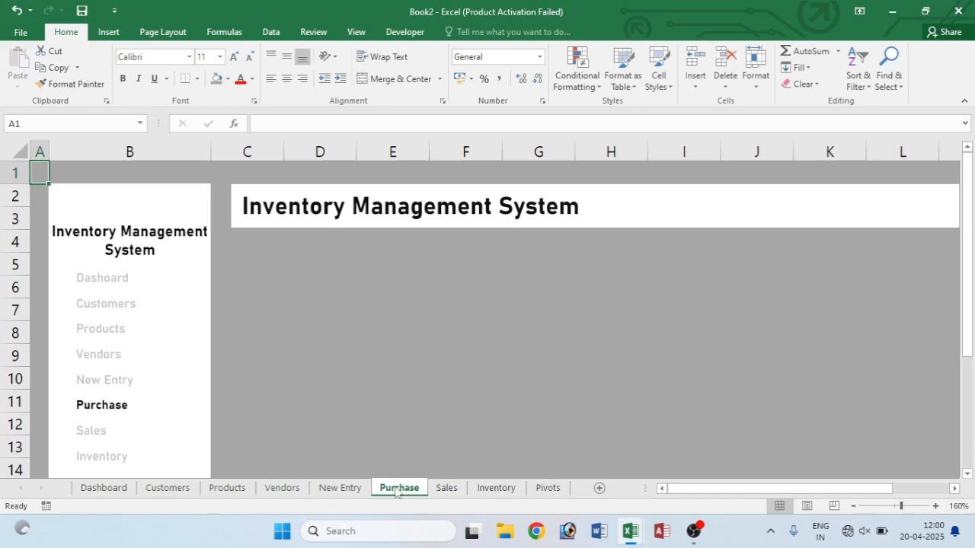
left_click(348, 490)
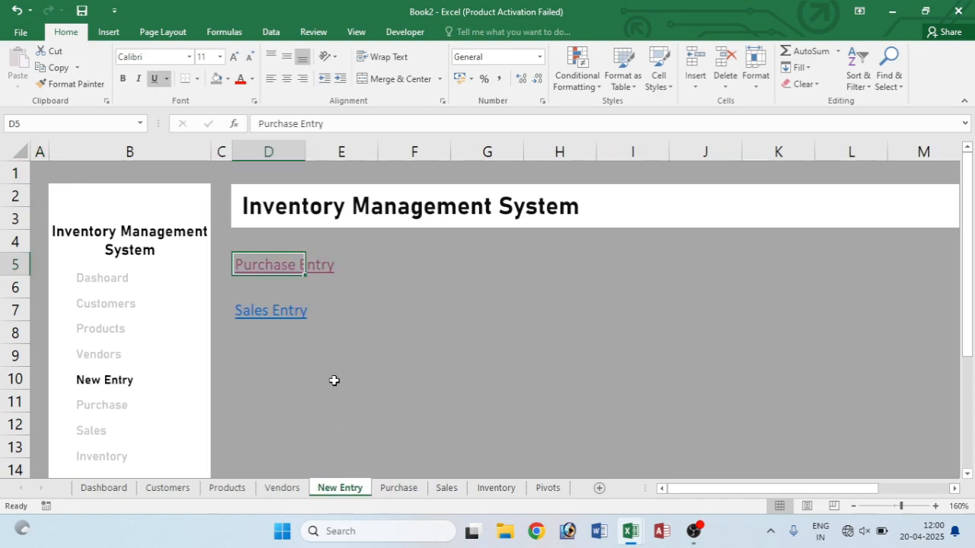
left_click(286, 314)
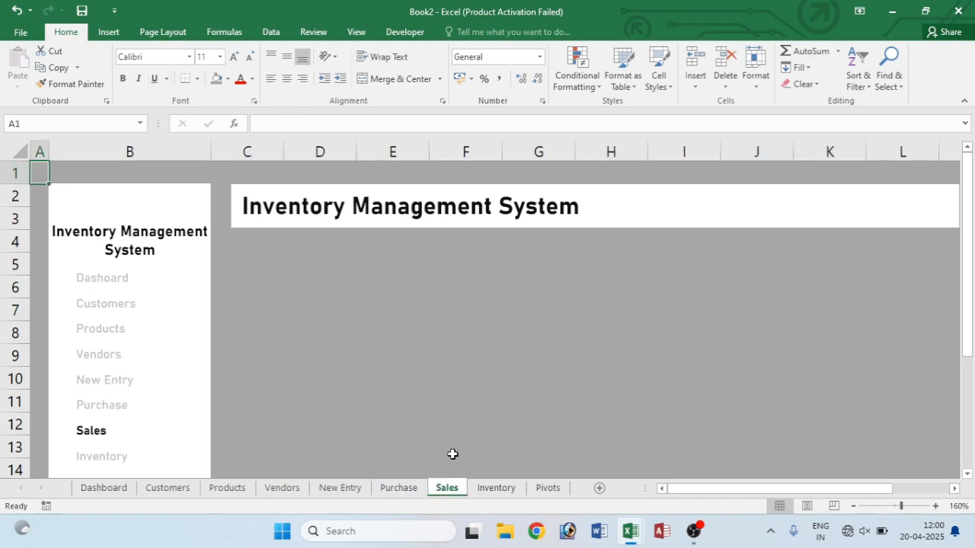
left_click(400, 488)
left_click(340, 488)
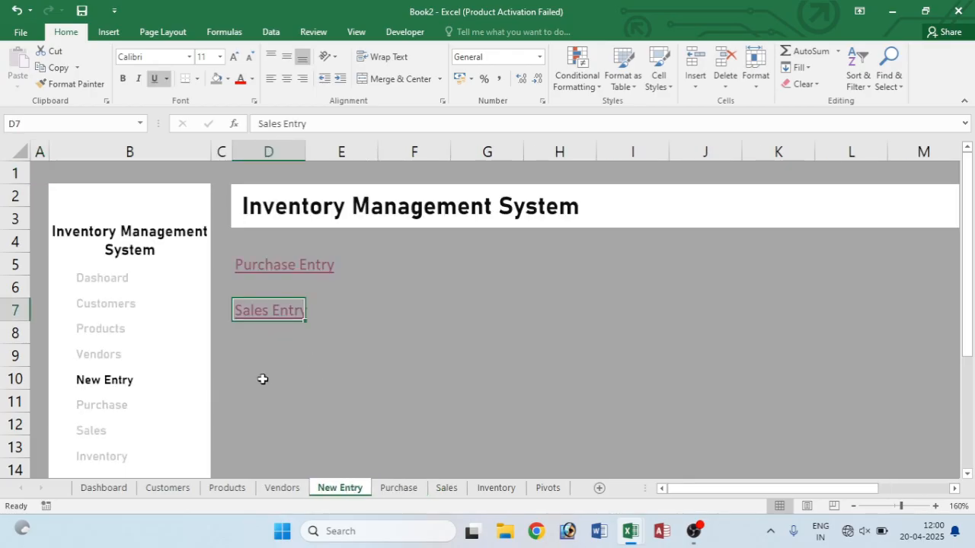
- Replace the banner title on the Customers sheet with "Customers"
left_click(169, 488)
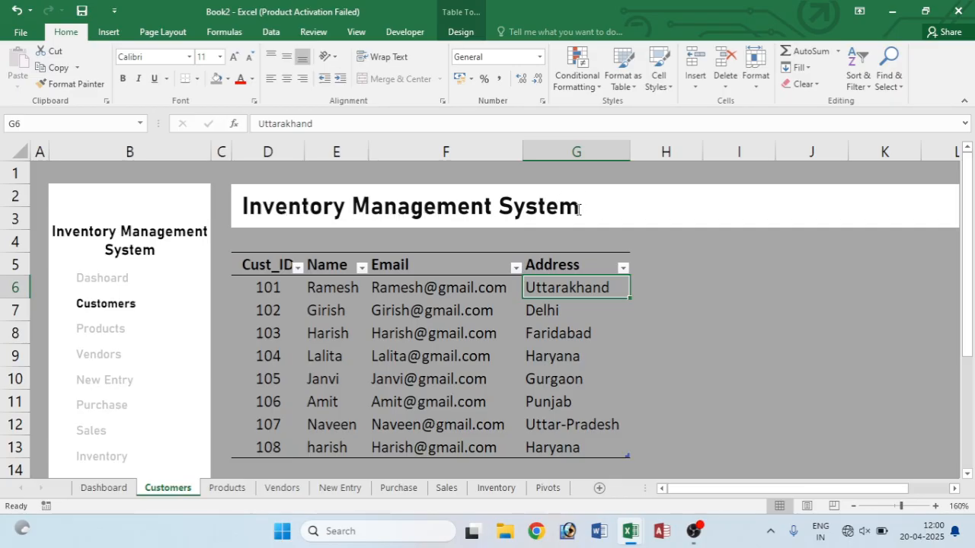
left_click(578, 211)
key("BackSpace")
key("BackSpace")
key("BackSpace")
key("BackSpace")
key("BackSpace")
key("BackSpace")
key("BackSpace")
key("BackSpace")
key("BackSpace")
key("BackSpace")
key("BackSpace")
key("BackSpace")
key("BackSpace")
key("BackSpace")
key("BackSpace")
key("BackSpace")
key("BackSpace")
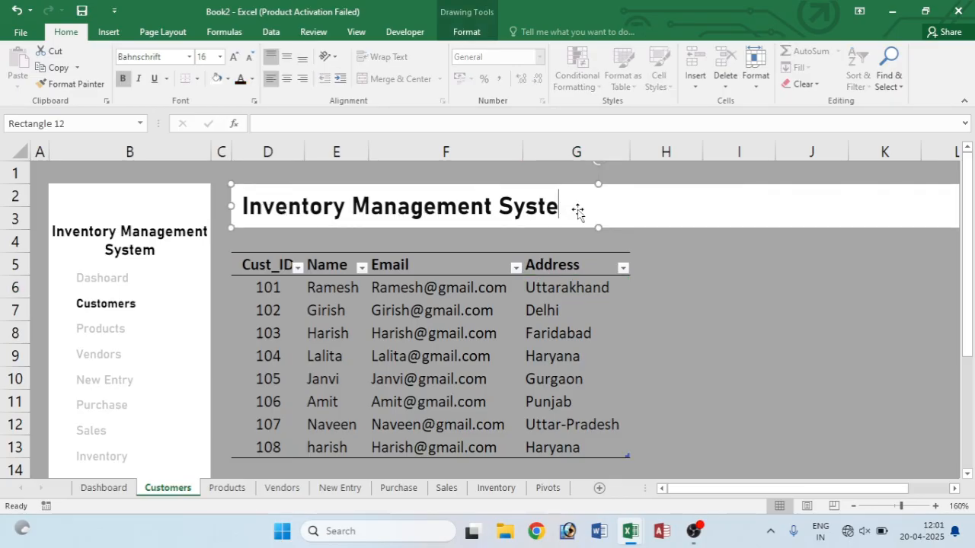
key("BackSpace")
key("BackSpace")
key("BackSpace")
key("BackSpace")
key("BackSpace")
key("BackSpace")
key("BackSpace")
key("BackSpace")
key("BackSpace")
key("BackSpace")
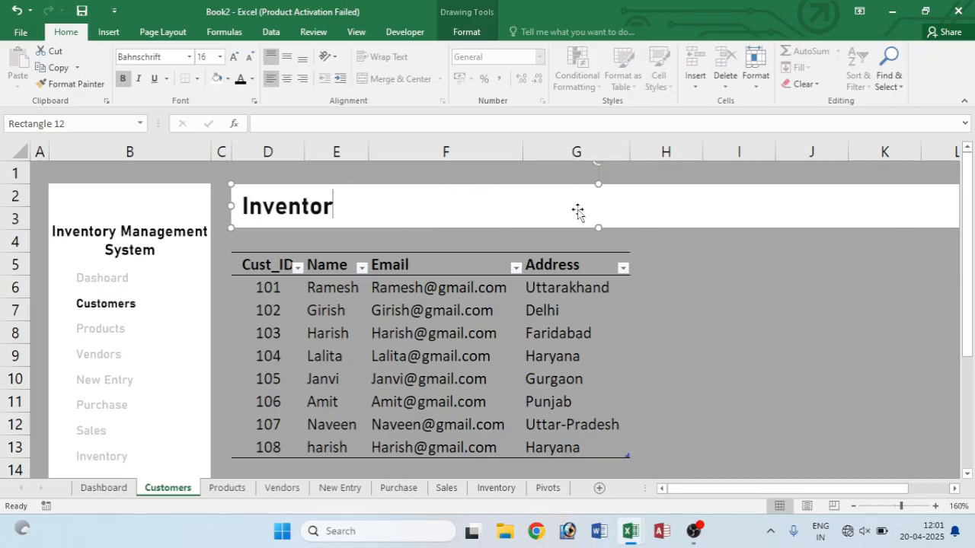
key("BackSpace")
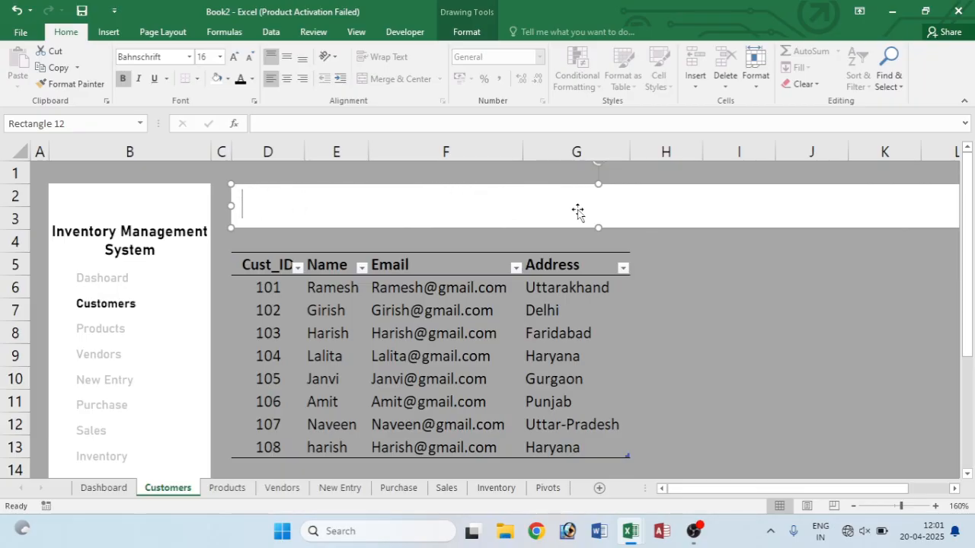
type("Cus")
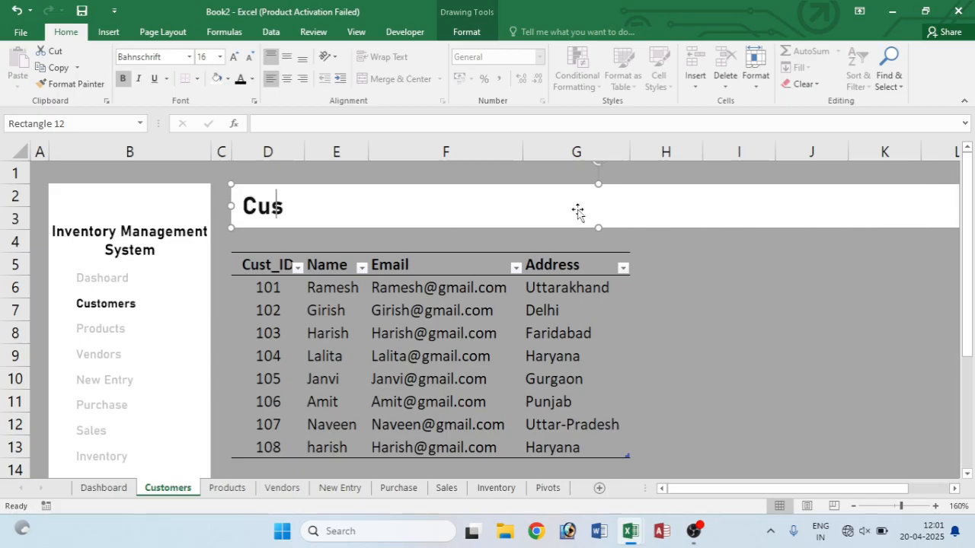
type("tomers")
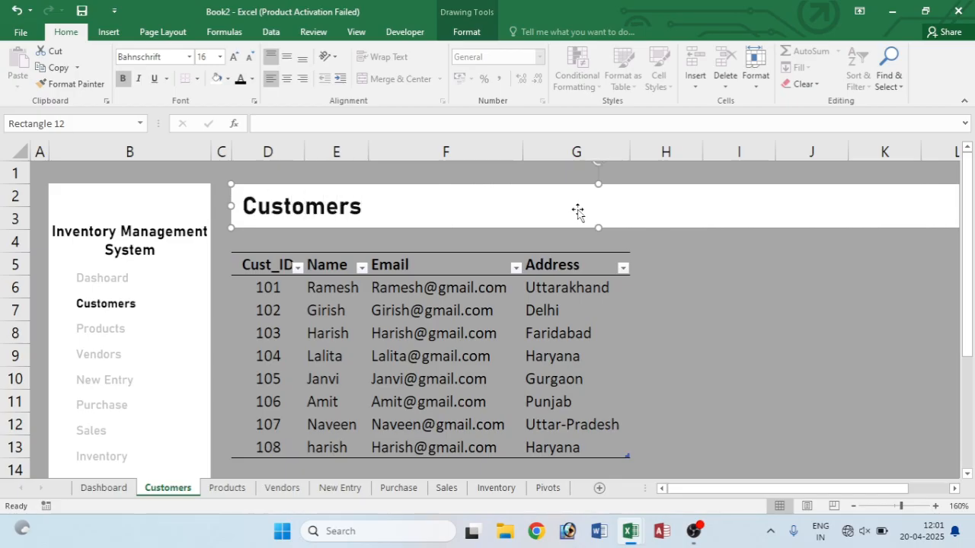
- Change the banner title on the Products sheet to "Products"
left_click(118, 329)
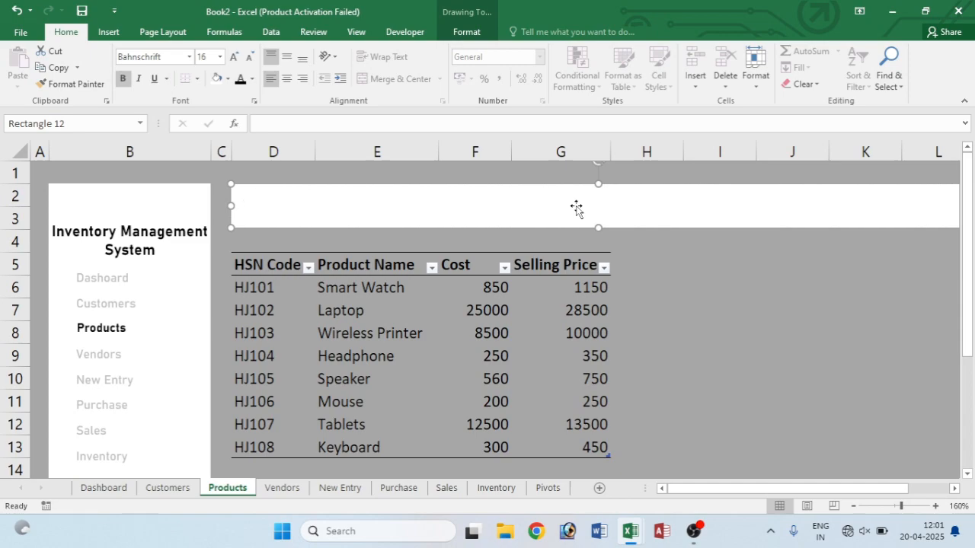
type("Produ")
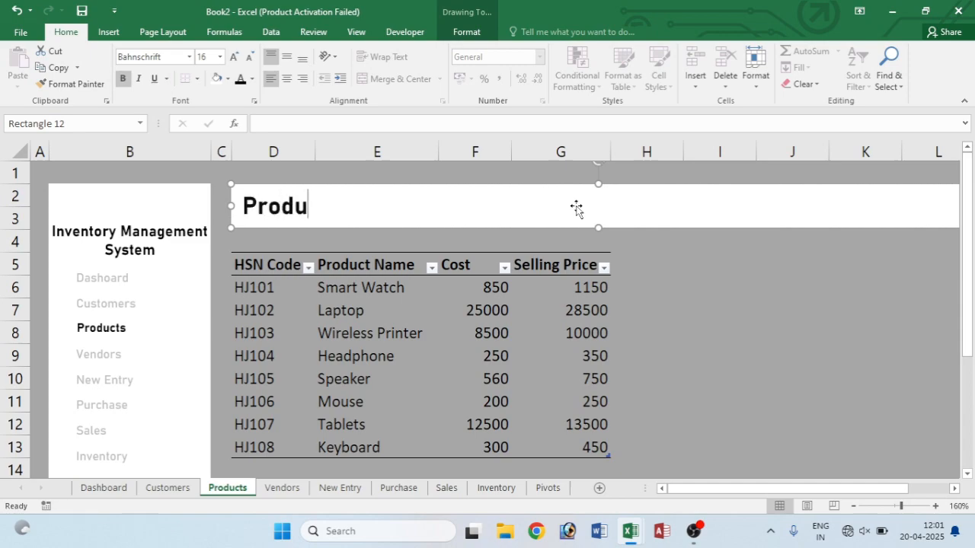
type("cts")
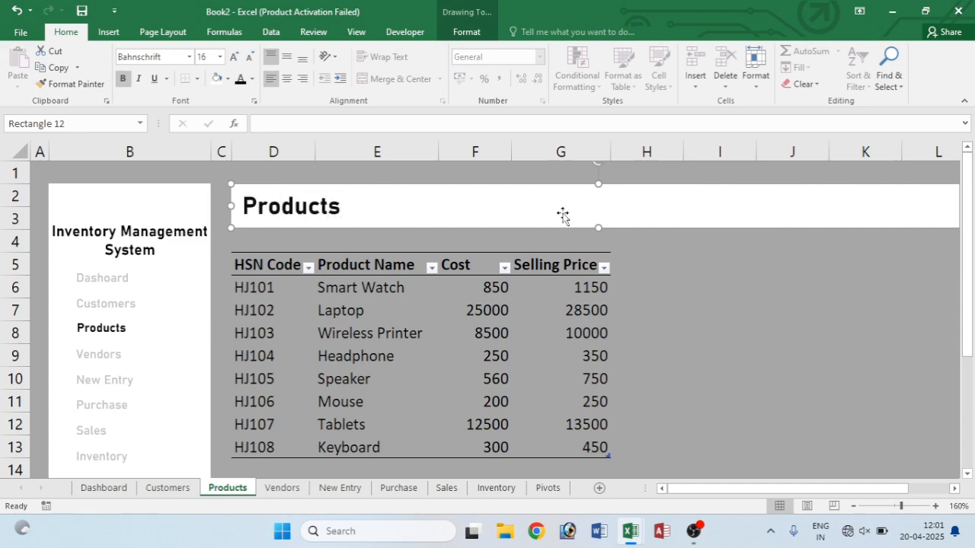
- Replace the banner title on the Vendors sheet with "Vendors"
left_click(282, 488)
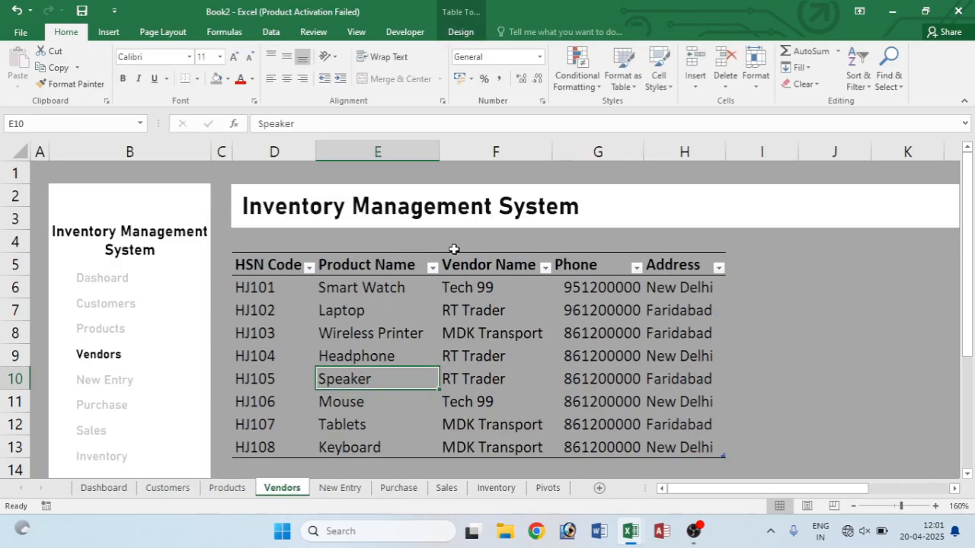
left_click(581, 210)
key("BackSpace")
type("Vendors")
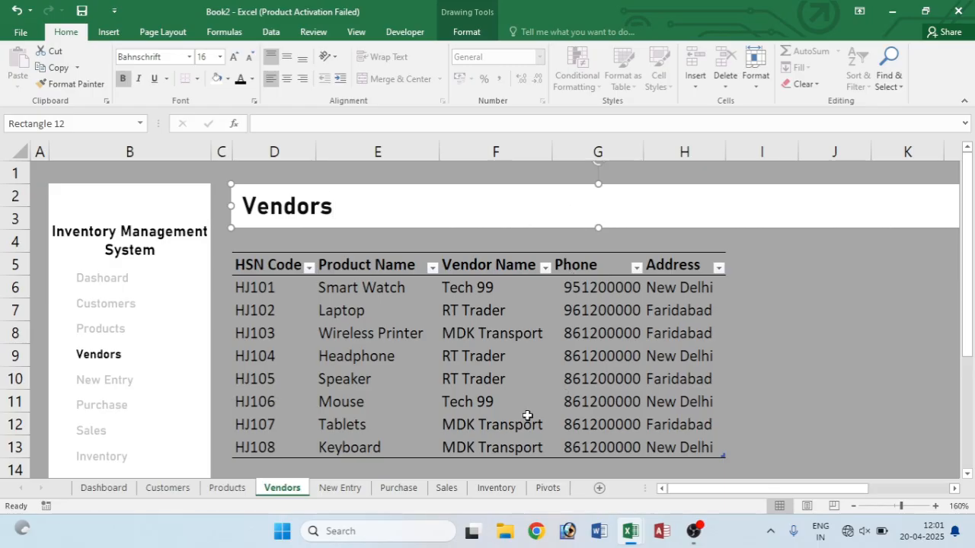
- Replace the banner title on the New Entry sheet with "New Entry"
left_click(340, 489)
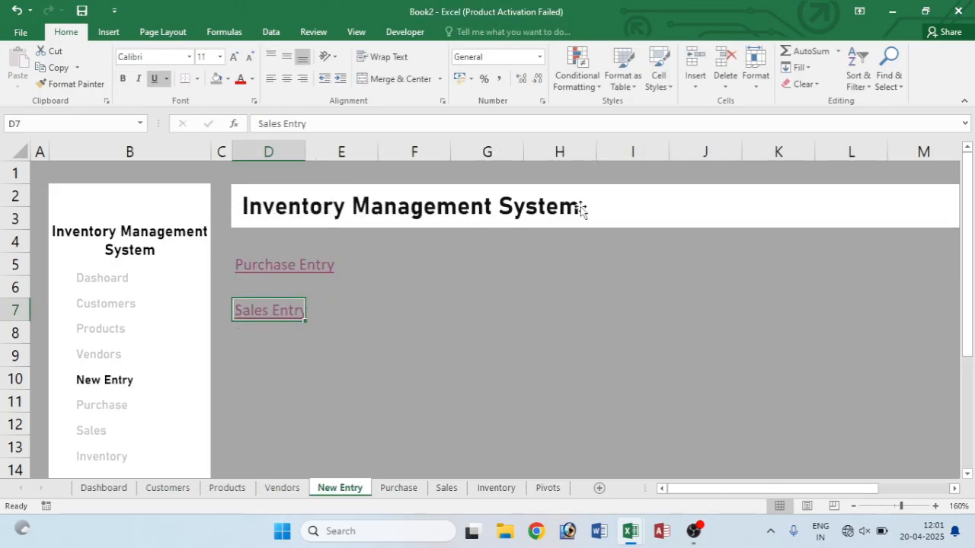
left_click(581, 211)
key("BackSpace")
key("BackSpace")
key("BackSpace")
key("BackSpace")
key("BackSpace")
key("BackSpace")
key("BackSpace")
key("BackSpace")
key("BackSpace")
key("BackSpace")
key("BackSpace")
key("BackSpace")
key("BackSpace")
key("BackSpace")
key("BackSpace")
key("BackSpace")
key("BackSpace")
key("BackSpace")
key("BackSpace")
key("BackSpace")
key("BackSpace")
key("BackSpace")
key("BackSpace")
type("new")
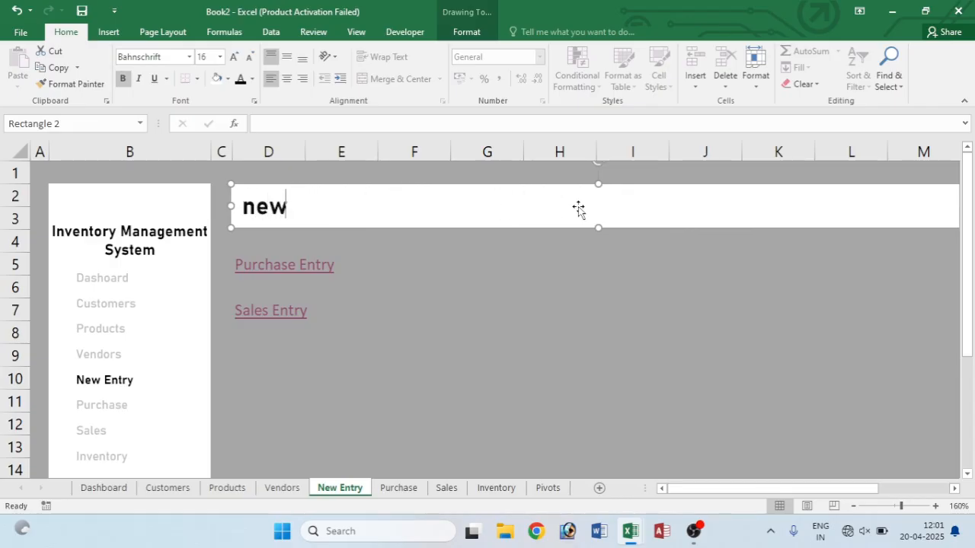
key("BackSpace")
key("BackSpace")
key("BackSpace")
type("New")
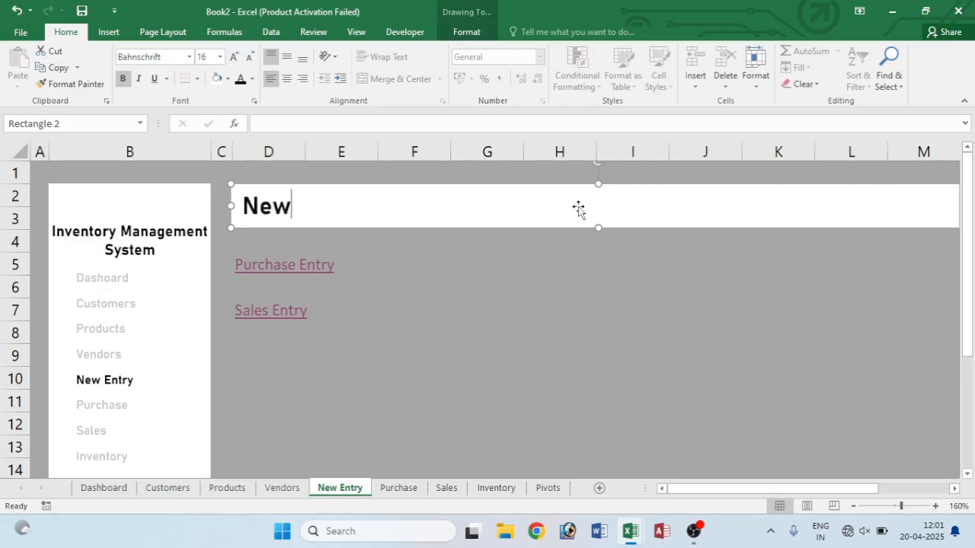
type(" Entry")
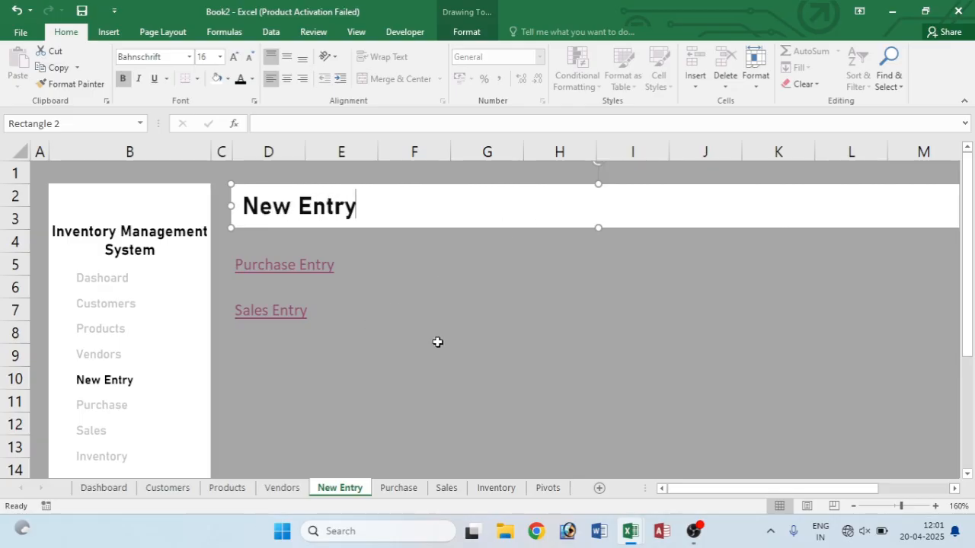
- Replace the banner title on the Purchase sheet with "Purchase"
left_click(396, 488)
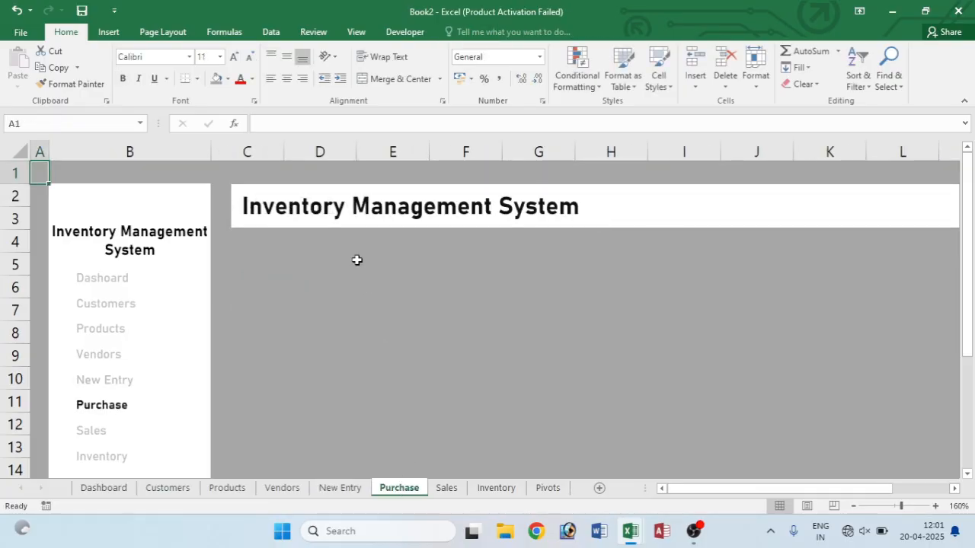
left_click(578, 204)
key("BackSpace")
key("BackSpace")
key("BackSpace")
key("BackSpace")
key("BackSpace")
key("BackSpace")
key("BackSpace")
key("BackSpace")
key("BackSpace")
key("BackSpace")
key("BackSpace")
key("BackSpace")
key("BackSpace")
key("BackSpace")
key("BackSpace")
key("BackSpace")
key("BackSpace")
key("BackSpace")
key("BackSpace")
key("BackSpace")
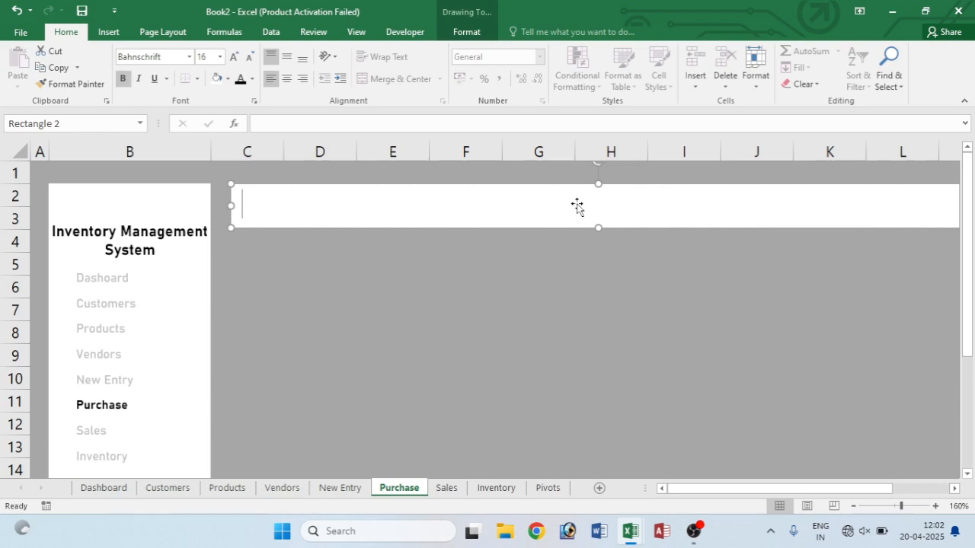
type("Purchase")
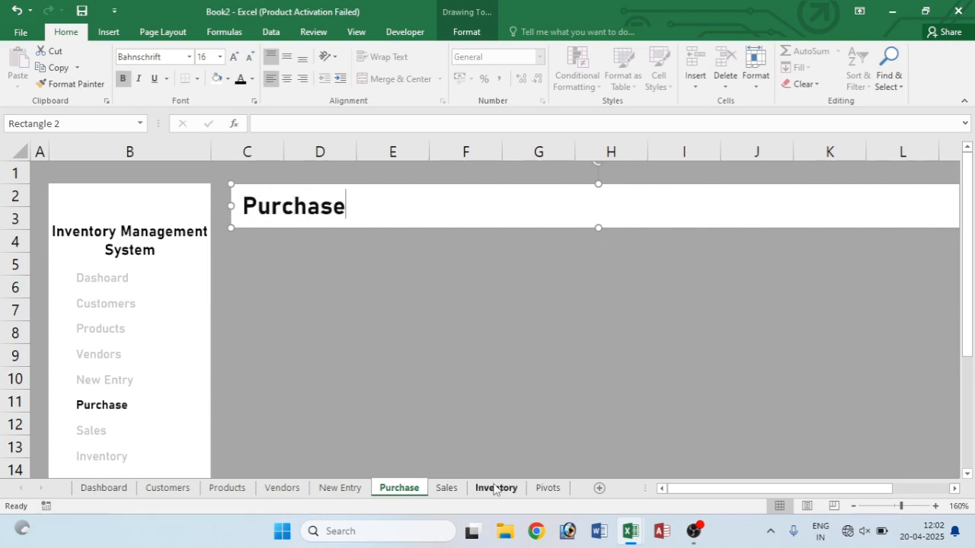
- Replace the banner title on the Sales sheet with "Sales"
left_click(447, 487)
left_click(578, 203)
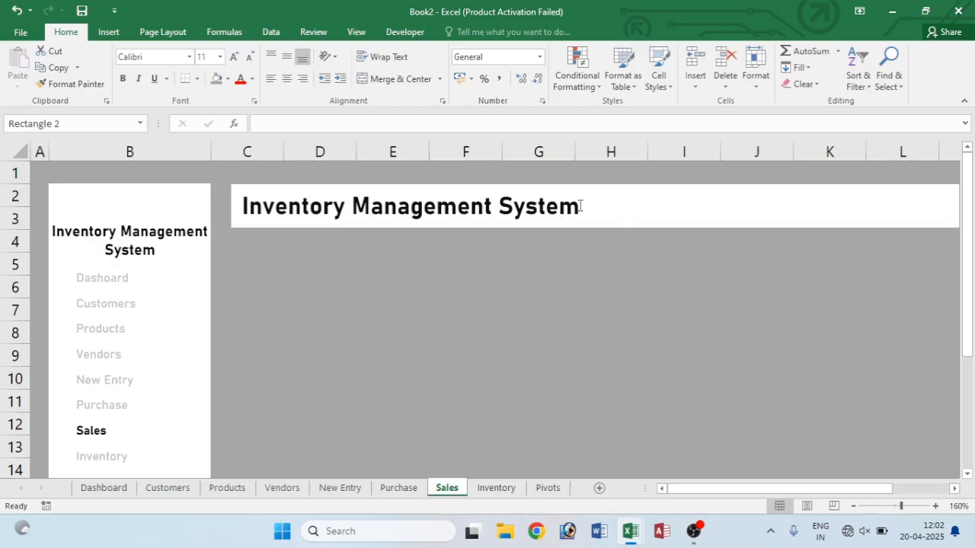
key("BackSpace")
key("BackSpace")
key("BackSpace")
key("BackSpace")
key("BackSpace")
key("BackSpace")
key("BackSpace")
key("BackSpace")
key("BackSpace")
key("BackSpace")
key("BackSpace")
key("BackSpace")
key("BackSpace")
key("BackSpace")
key("BackSpace")
key("BackSpace")
key("BackSpace")
key("BackSpace")
key("BackSpace")
key("BackSpace")
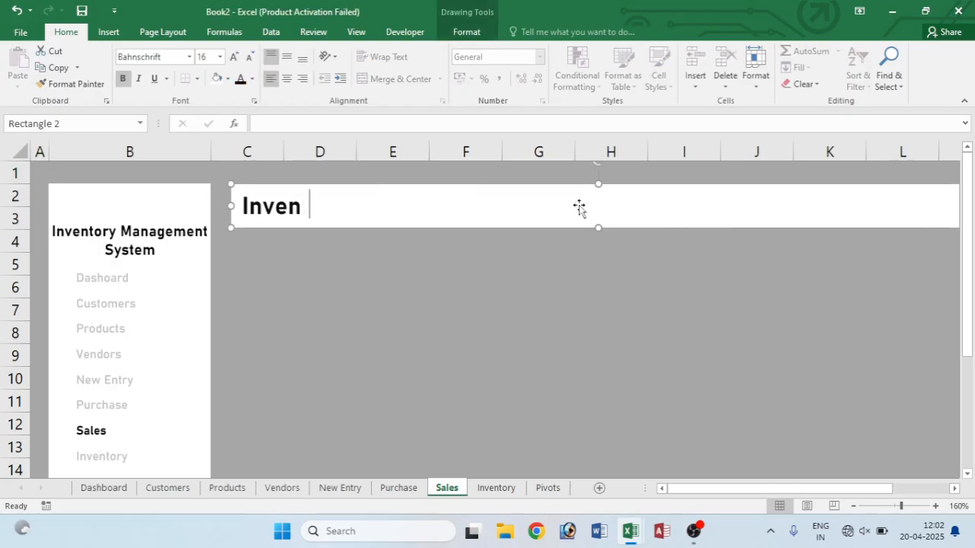
type("Sales")
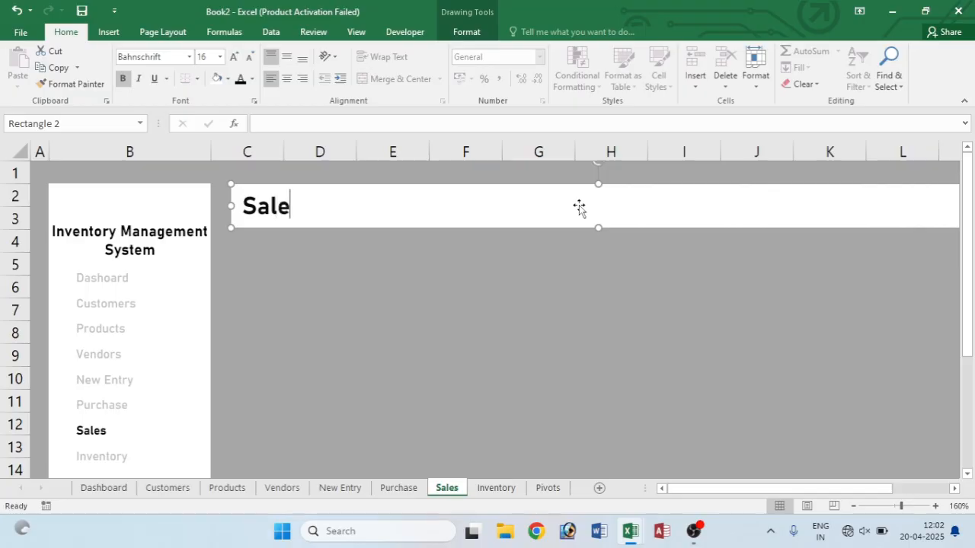
- Shorten the banner title on the Inventory sheet to "Inventory"
left_click(496, 489)
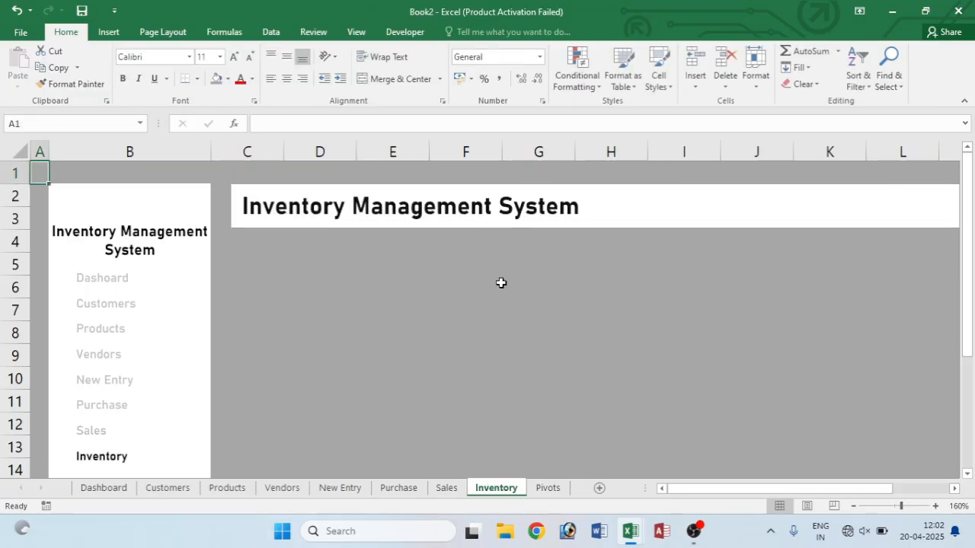
left_click(580, 212)
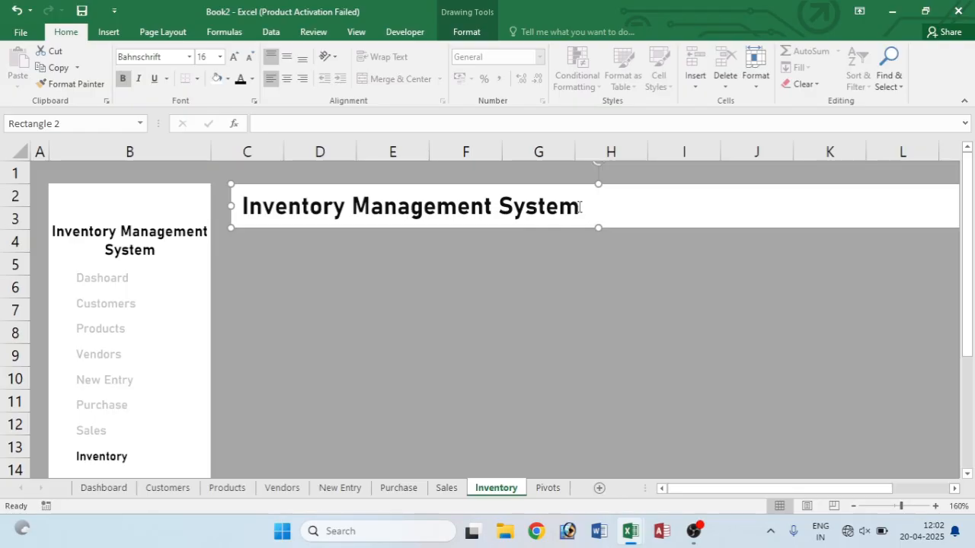
key("BackSpace")
key("BackSpace")
key("BackSpace")
key("BackSpace")
key("BackSpace")
key("BackSpace")
key("BackSpace")
key("BackSpace")
key("BackSpace")
key("BackSpace")
key("BackSpace")
key("BackSpace")
key("BackSpace")
key("BackSpace")
key("BackSpace")
key("BackSpace")
key("BackSpace")
key("BackSpace")
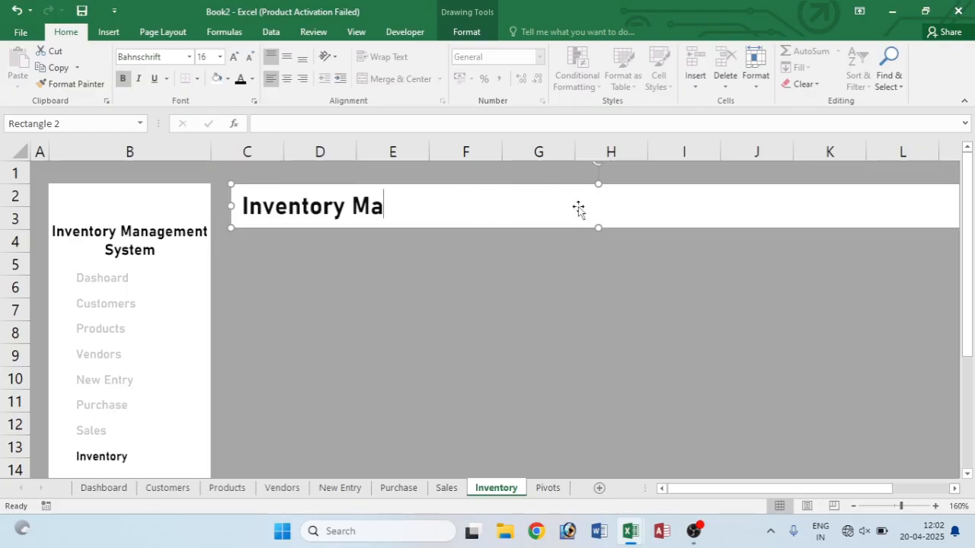
left_click(528, 387)
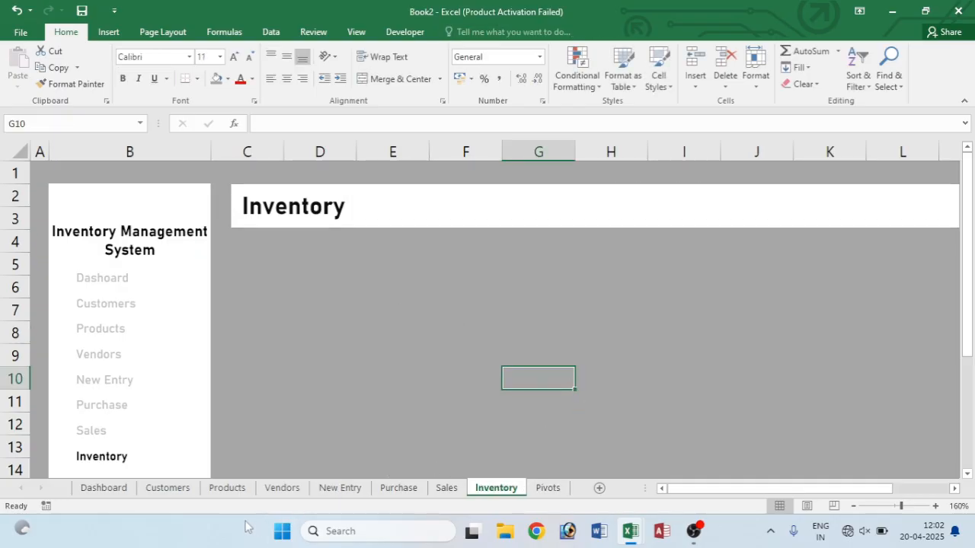
- Set the Purchase sheet's banner shape to Don't move or size with cells, and narrow column C to a thin spacer before the banner
left_click(398, 488)
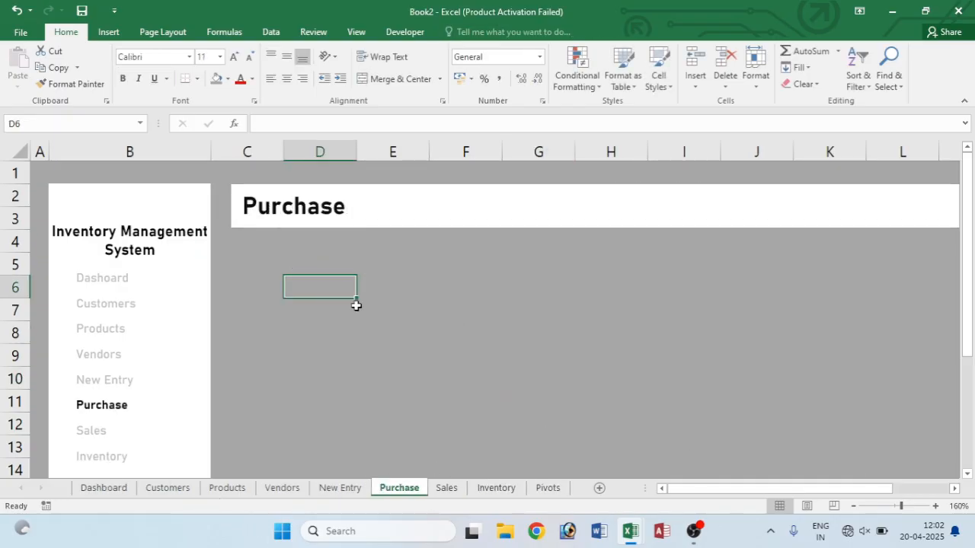
left_click(443, 490)
left_click(416, 488)
left_click(257, 248)
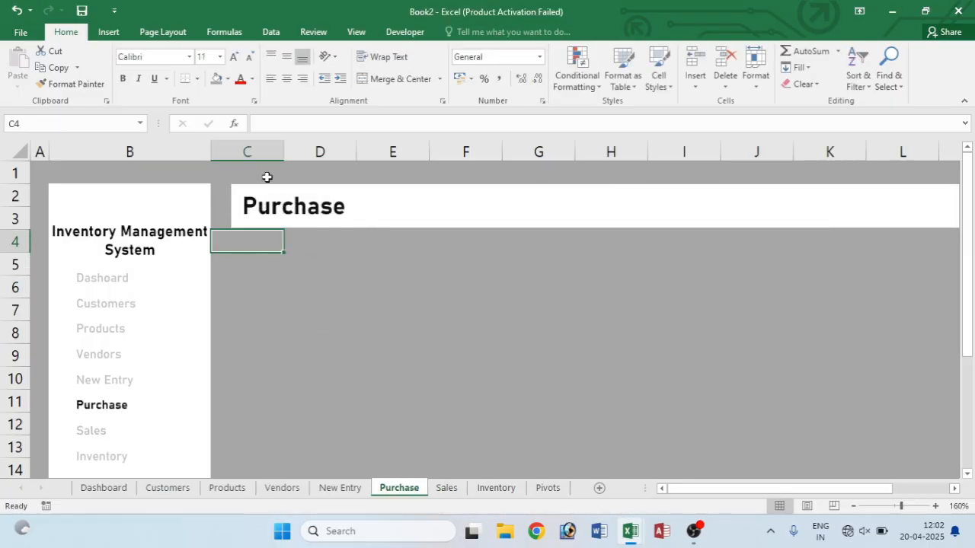
left_click(388, 201)
right_click(387, 200)
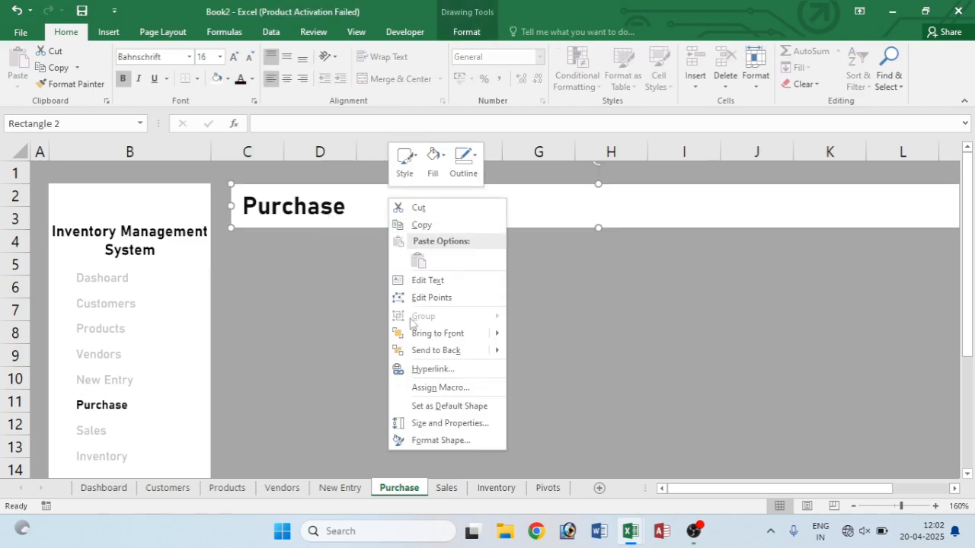
right_click(601, 207)
left_click(647, 428)
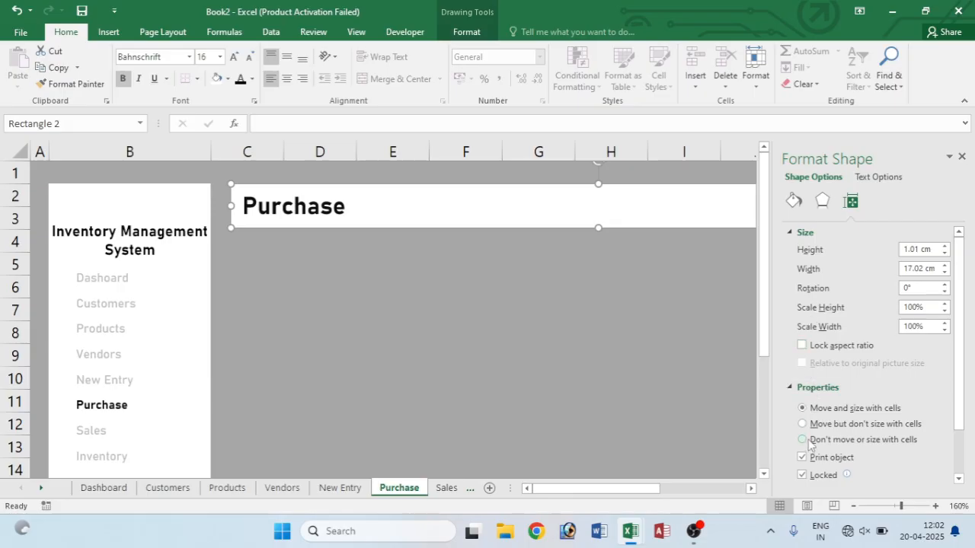
left_click(962, 157)
left_click_drag(282, 148, 230, 160)
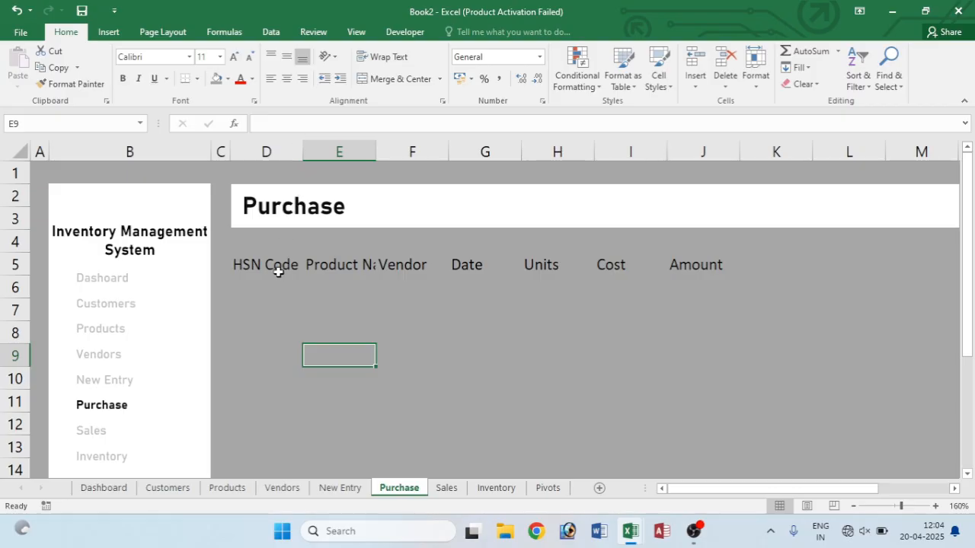
- Fit column E of the Purchase sheet to its Product Name header and change the header in F5 to Vendors
double_click(376, 146)
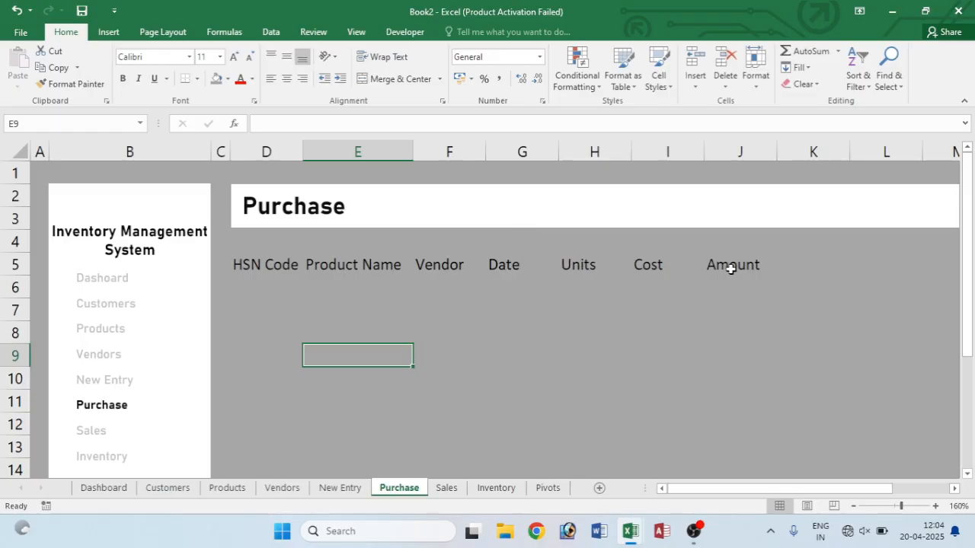
left_click(462, 264)
double_click(461, 265)
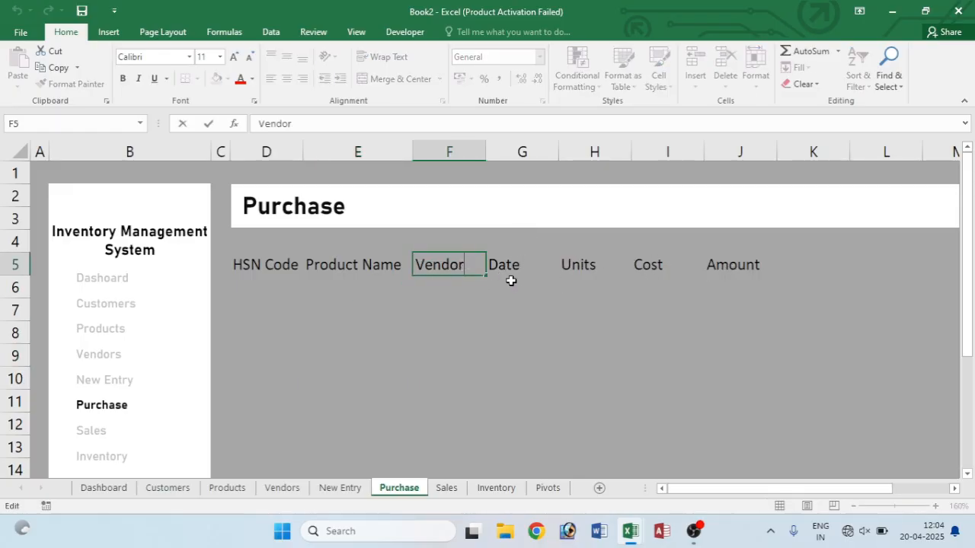
type("s")
left_click(457, 309)
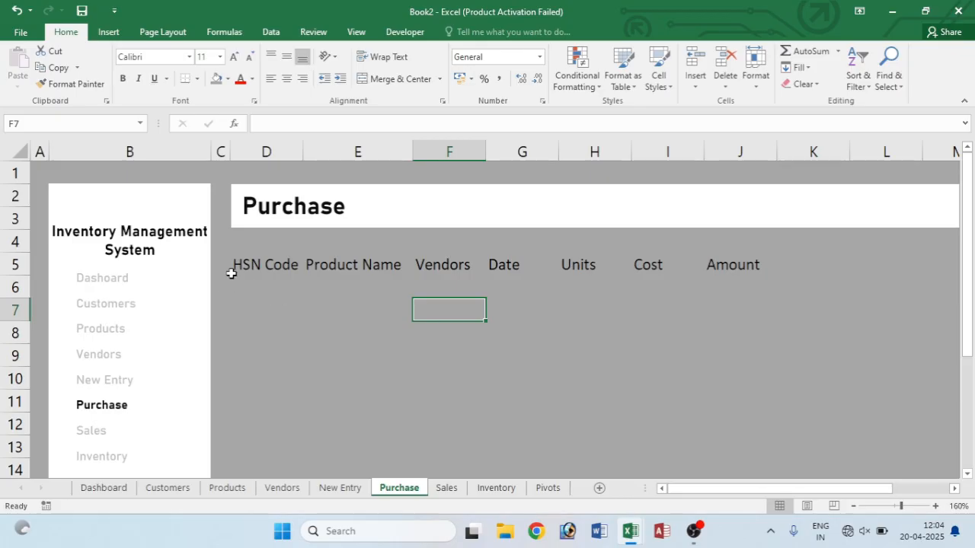
left_click(264, 279)
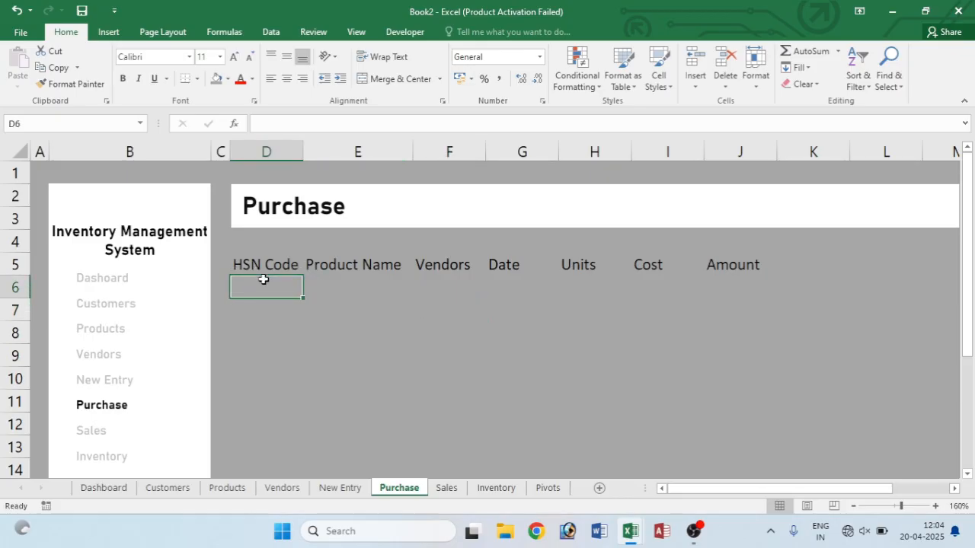
left_click(357, 279)
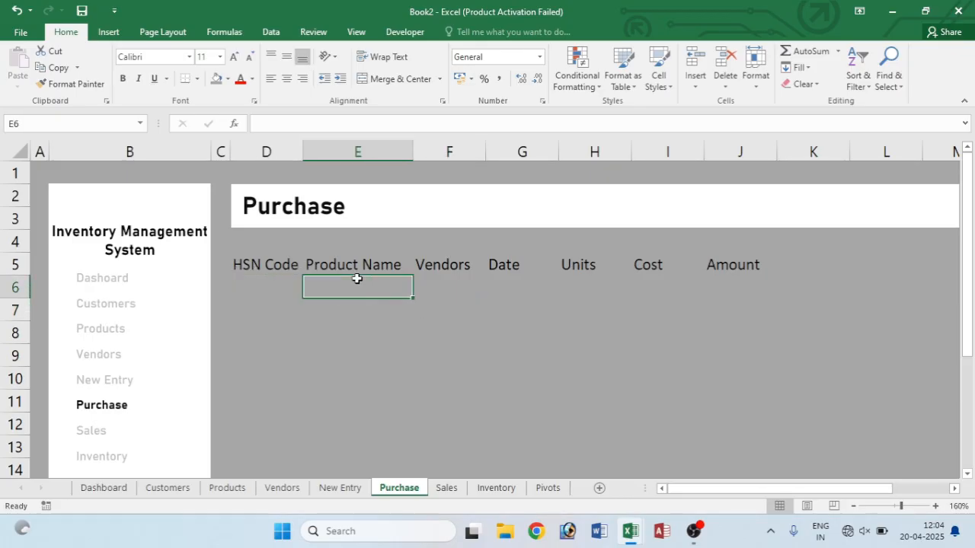
left_click(455, 284)
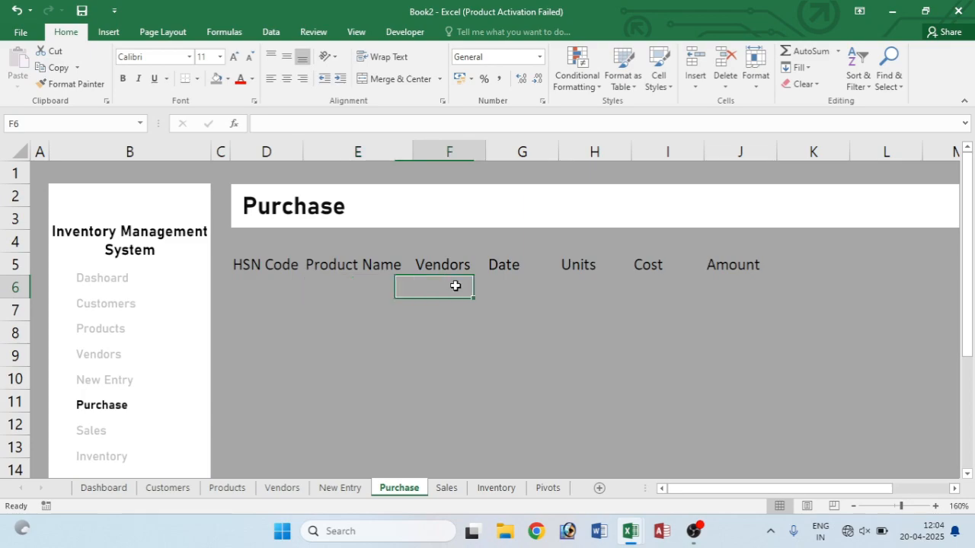
left_click(504, 286)
left_click(577, 281)
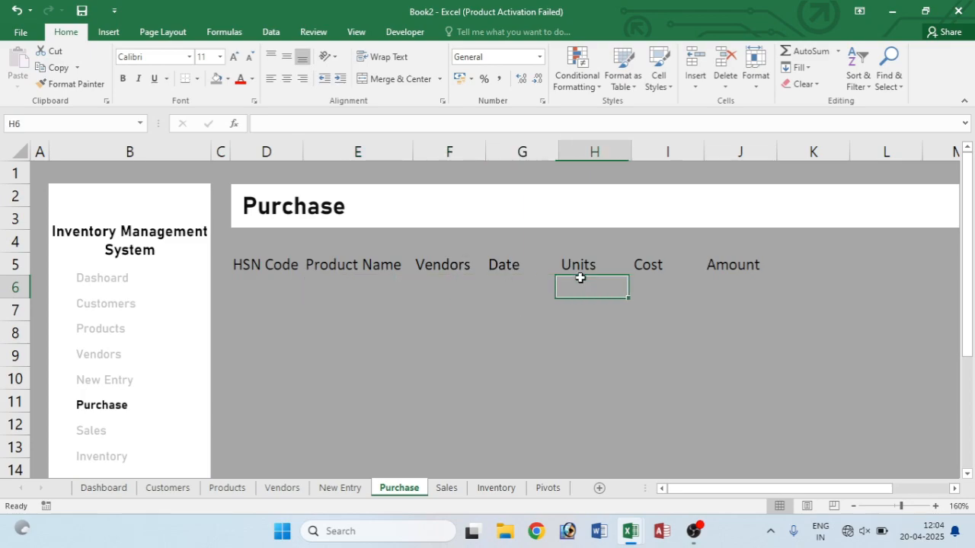
left_click(645, 283)
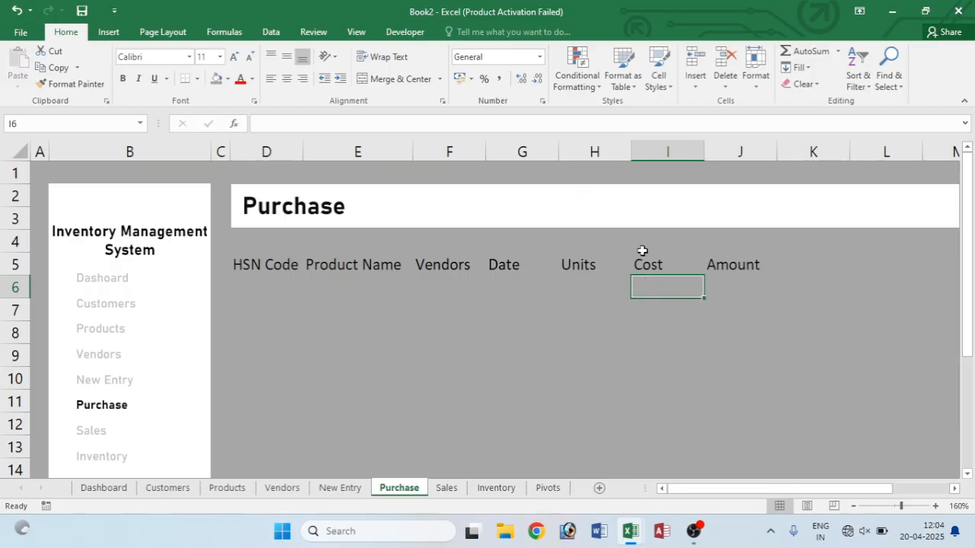
left_click(723, 292)
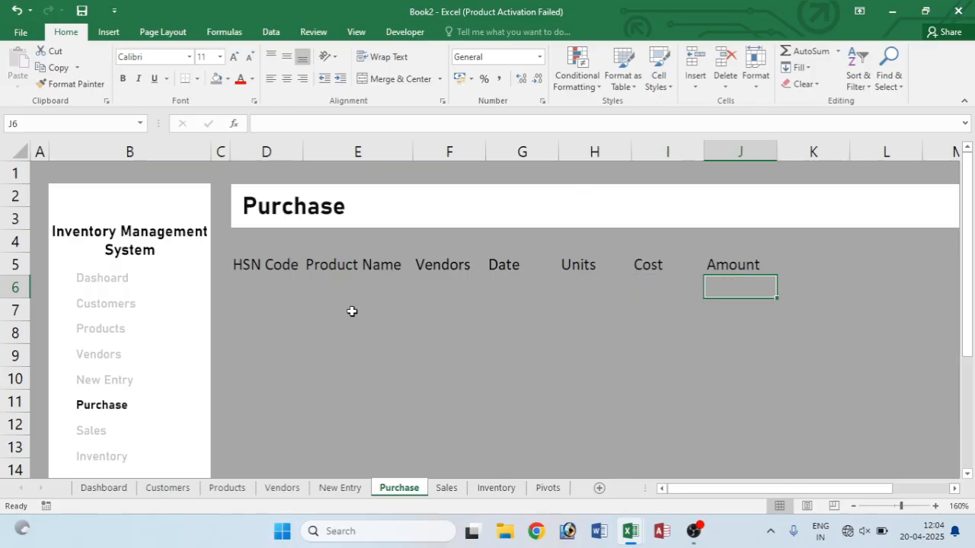
left_click(249, 288)
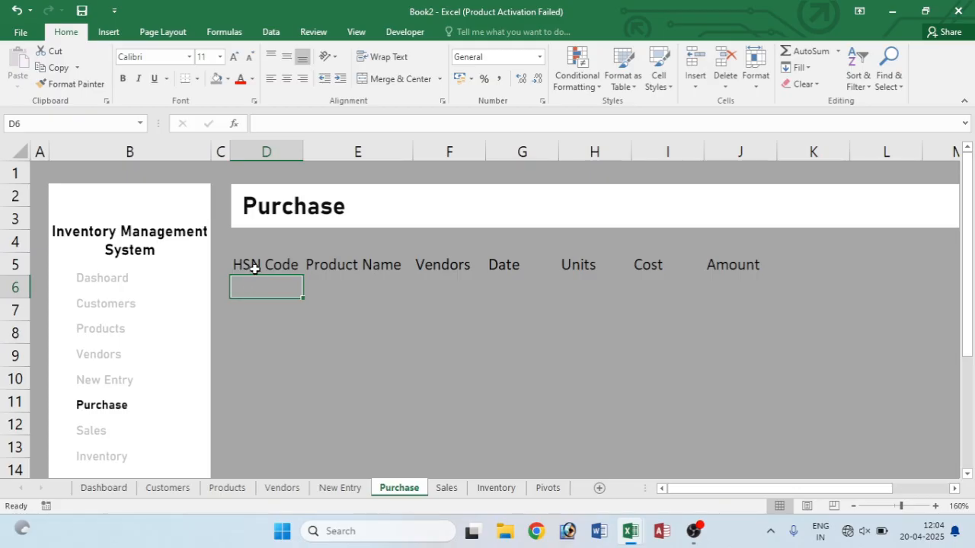
- Convert the range D5:J13 on the Purchase sheet into a table with headers and apply the light black-and-grey banded table style
left_click_drag(253, 266, 715, 442)
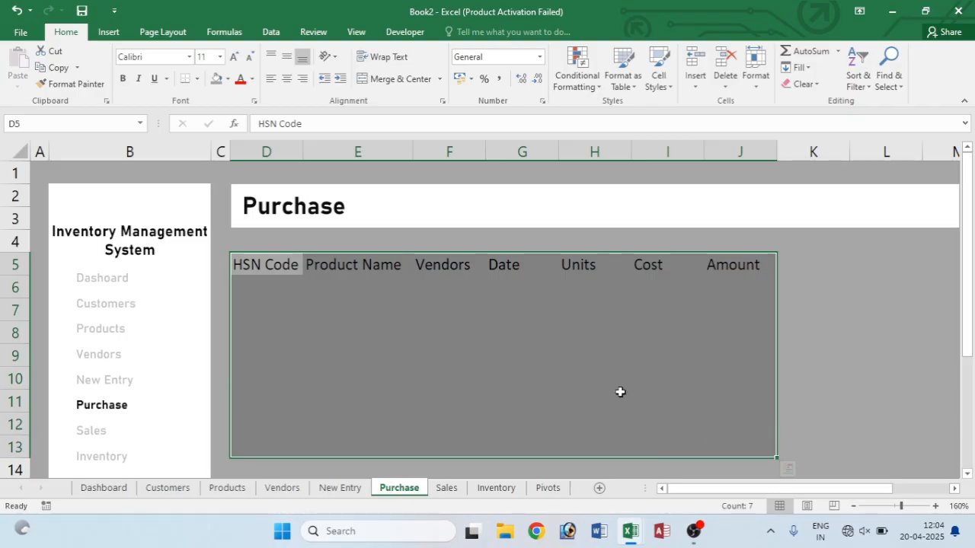
key("ctrl+t")
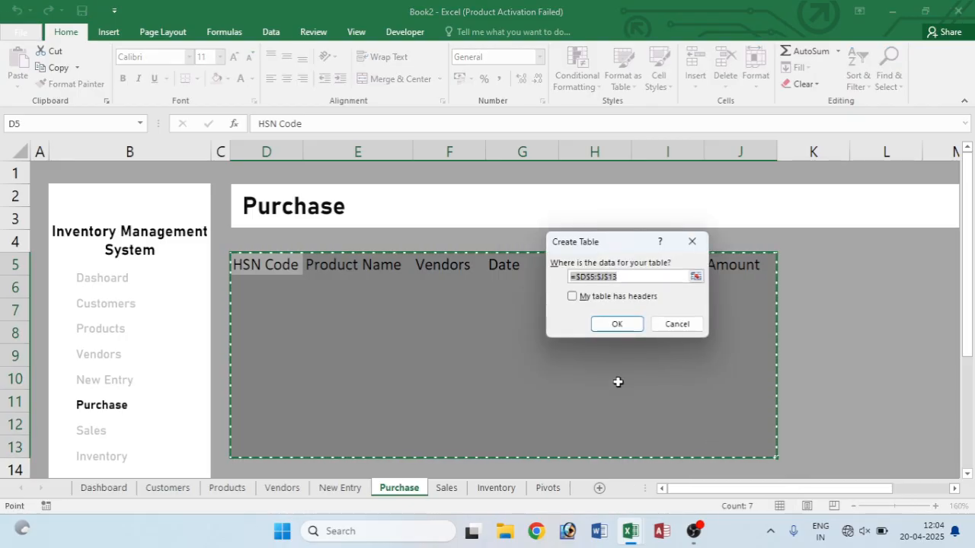
left_click(575, 298)
left_click(619, 325)
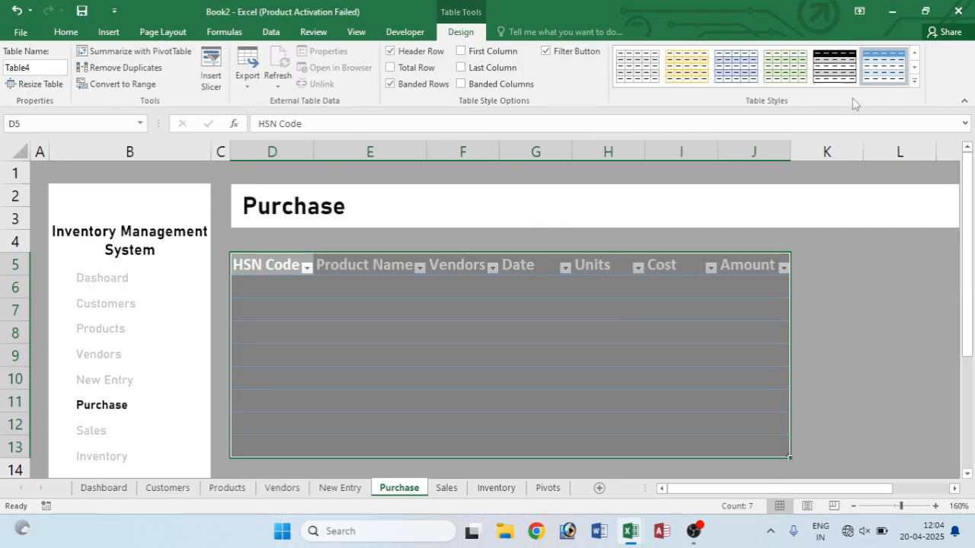
left_click(914, 80)
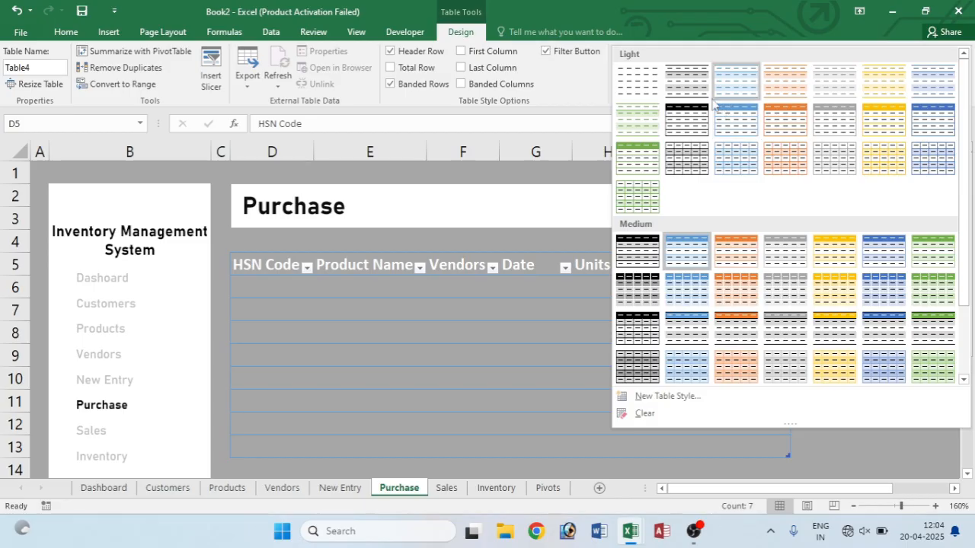
left_click(686, 78)
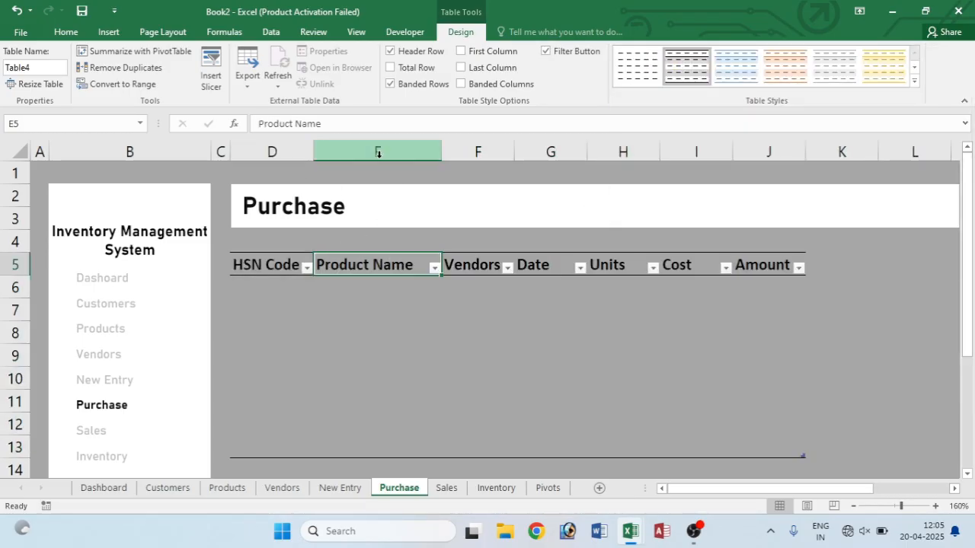
- Widen the Vendors column F of the Purchase table to match the width of the Product Name column
left_click_drag(377, 152, 551, 149)
left_click(356, 287)
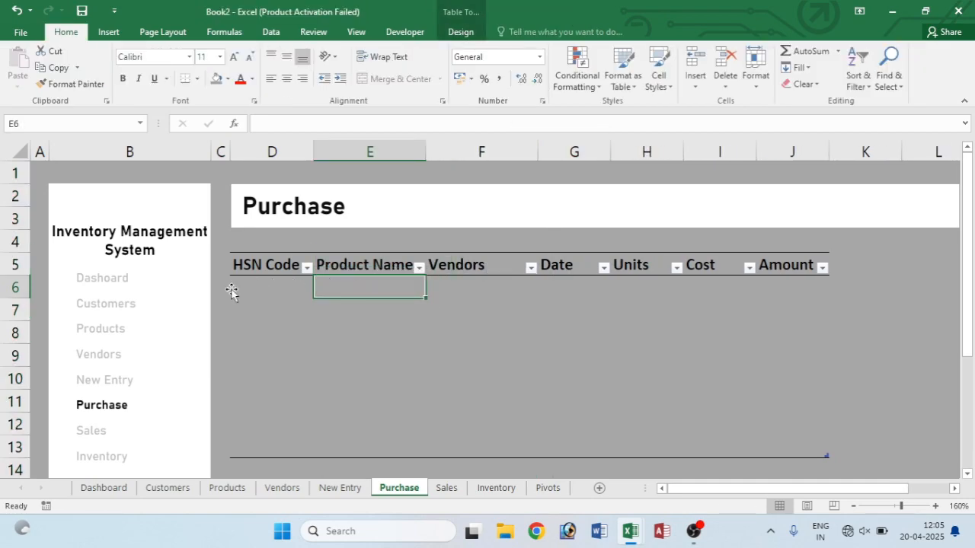
left_click(261, 282)
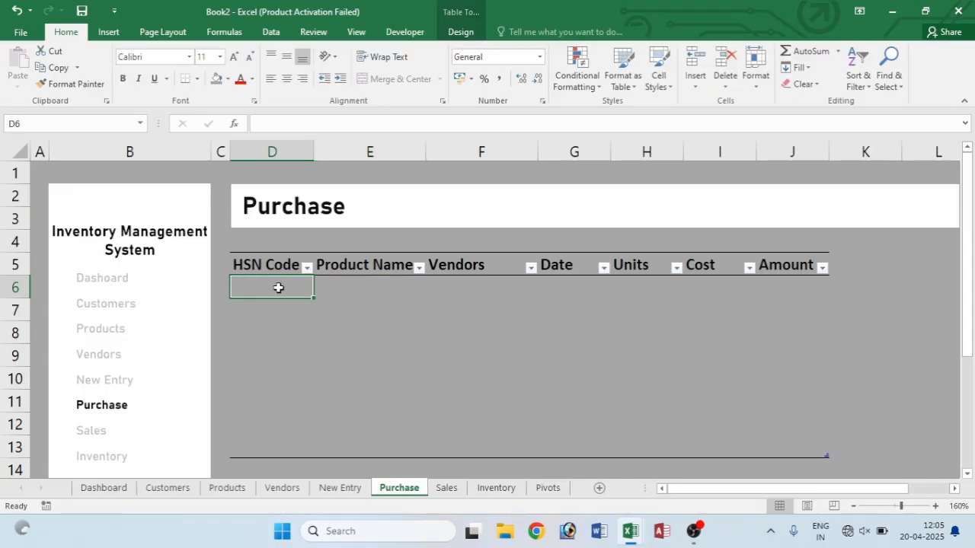
- Define the workbook-scoped name HSNcode for the HSN codes in D6:D13 of the Products table
left_click(229, 488)
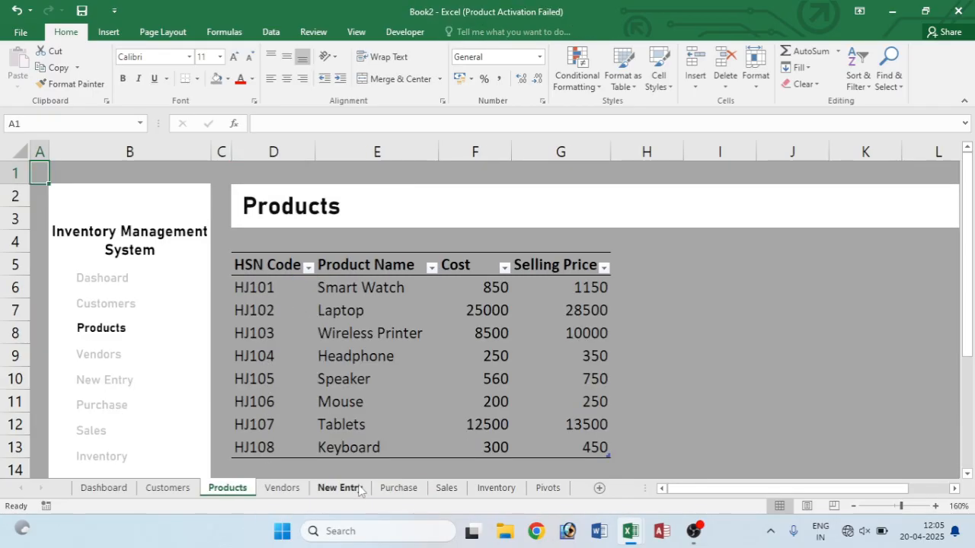
left_click(398, 488)
left_click(233, 488)
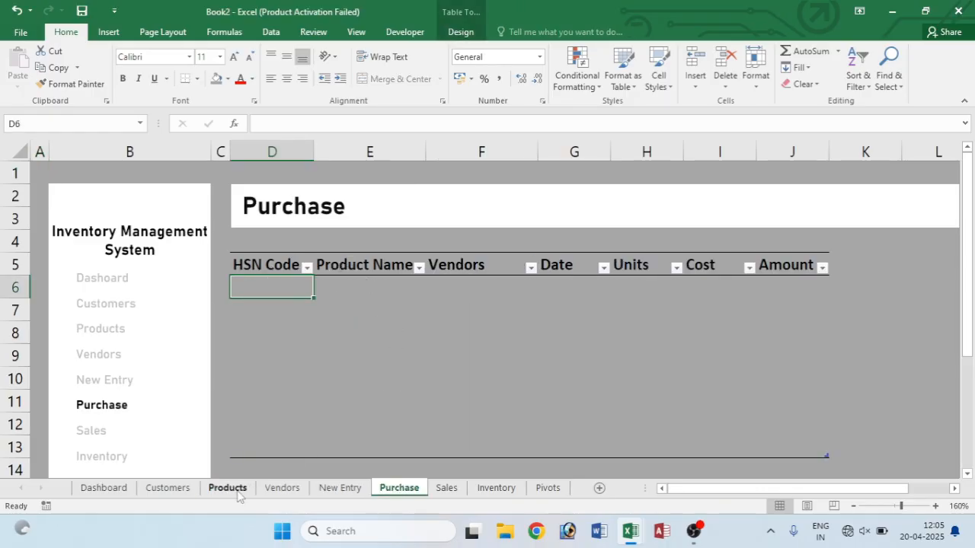
left_click_drag(254, 287, 270, 444)
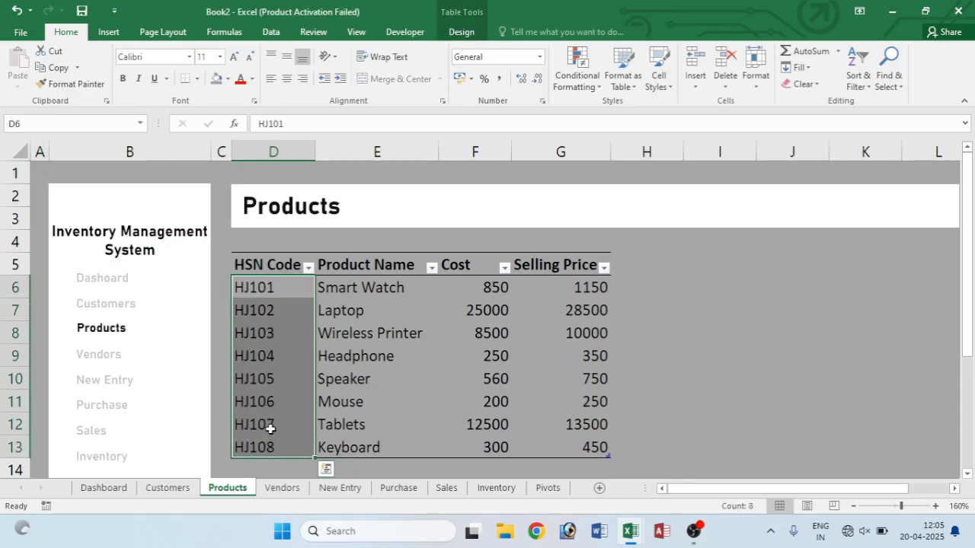
left_click(224, 31)
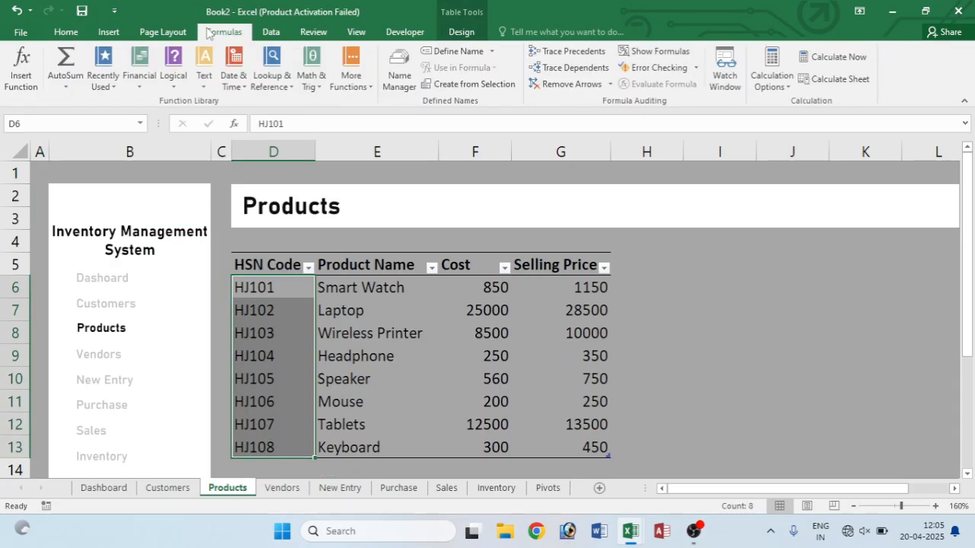
left_click(453, 51)
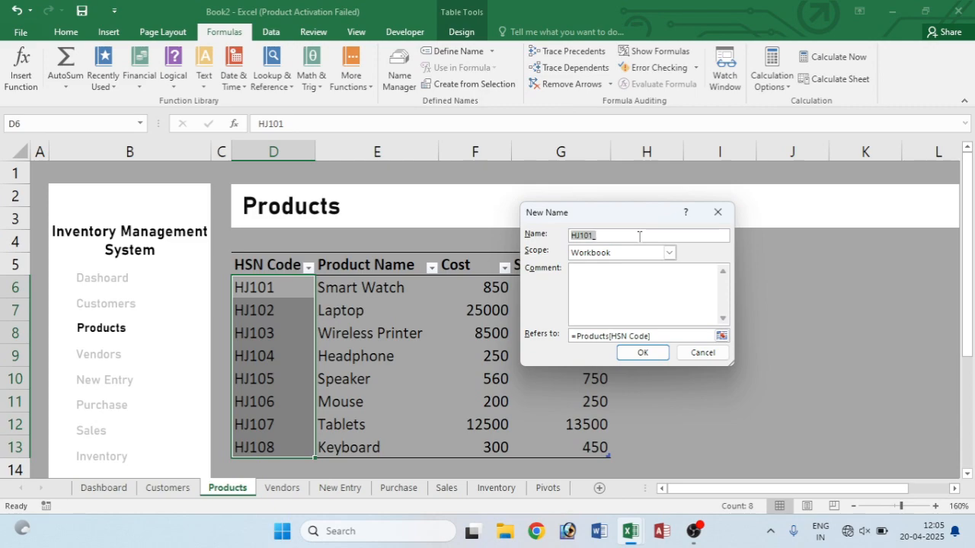
type("HSNcode")
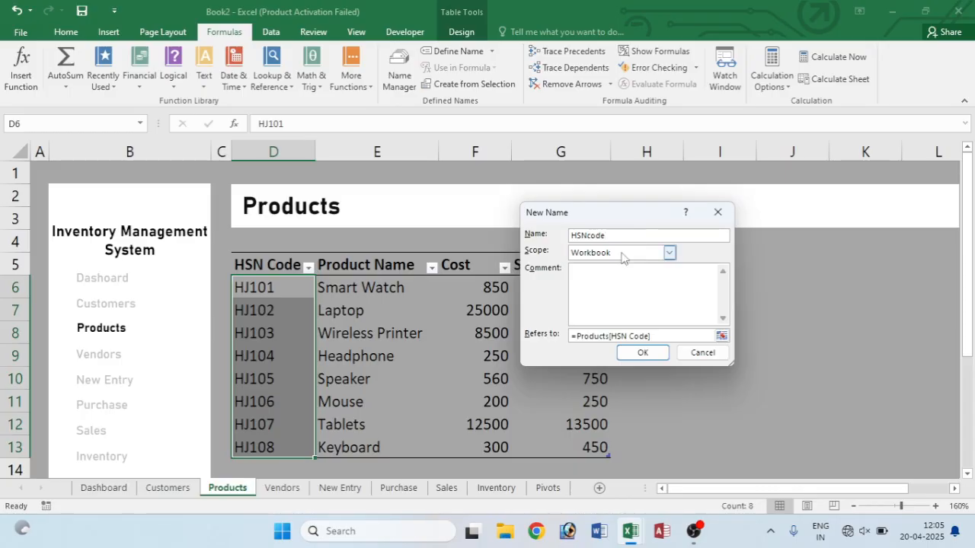
left_click(643, 353)
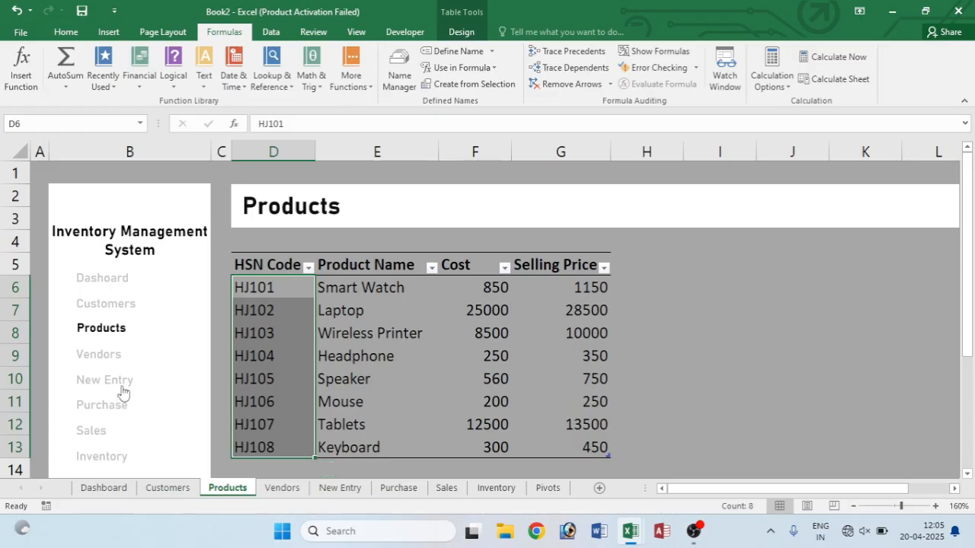
- Add list data validation to the HSN Code cells D6:D13 on the Purchase sheet, using the named range HSNcode as the source
left_click(109, 406)
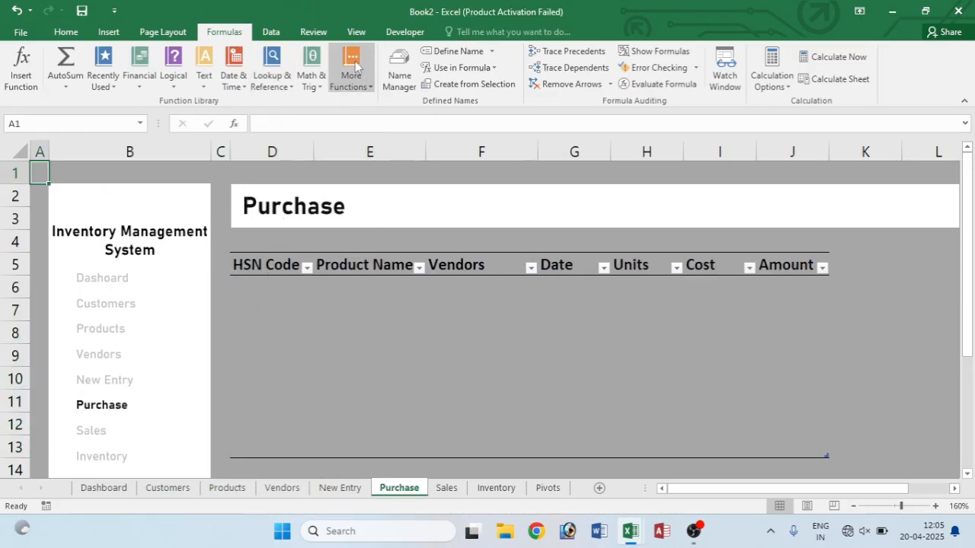
left_click(270, 32)
left_click(568, 88)
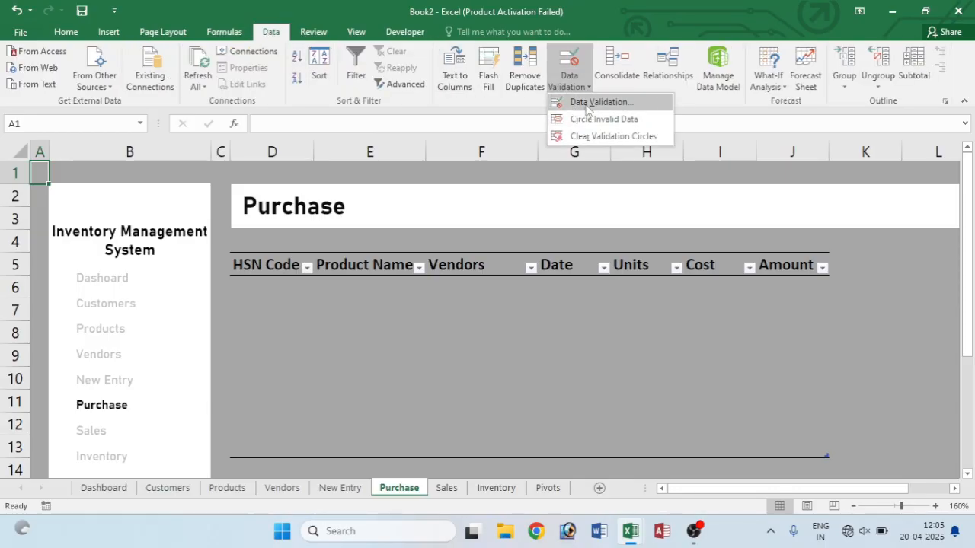
left_click(399, 395)
left_click_drag(255, 286, 268, 425)
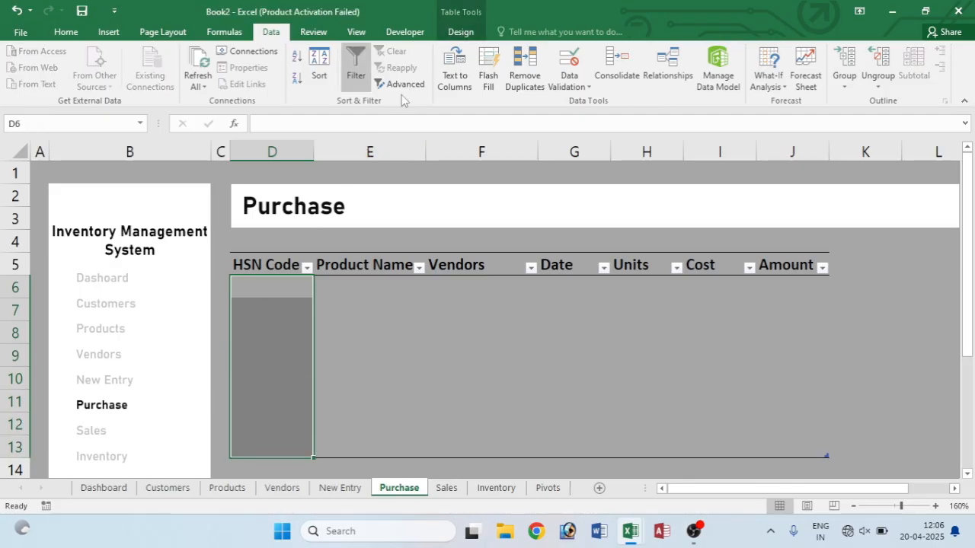
left_click(570, 89)
left_click(596, 103)
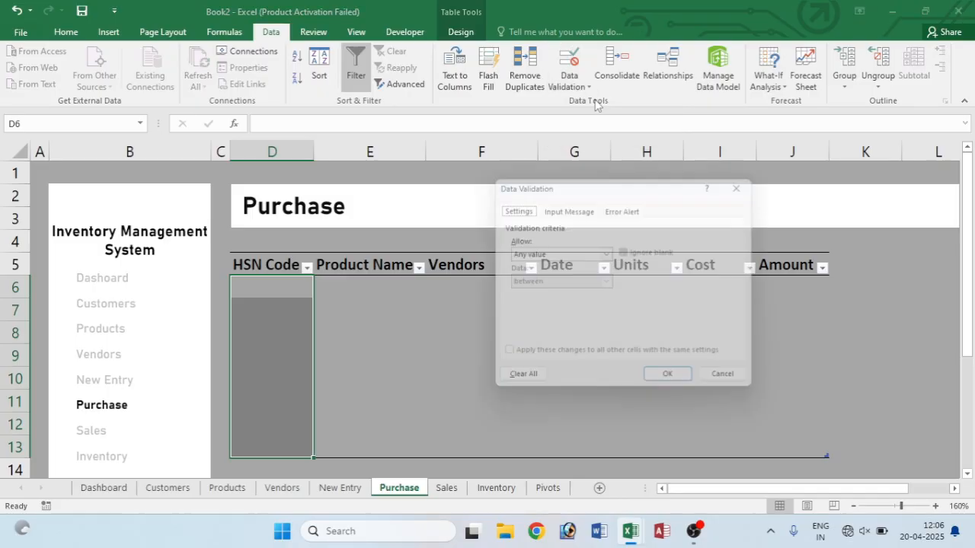
left_click(609, 254)
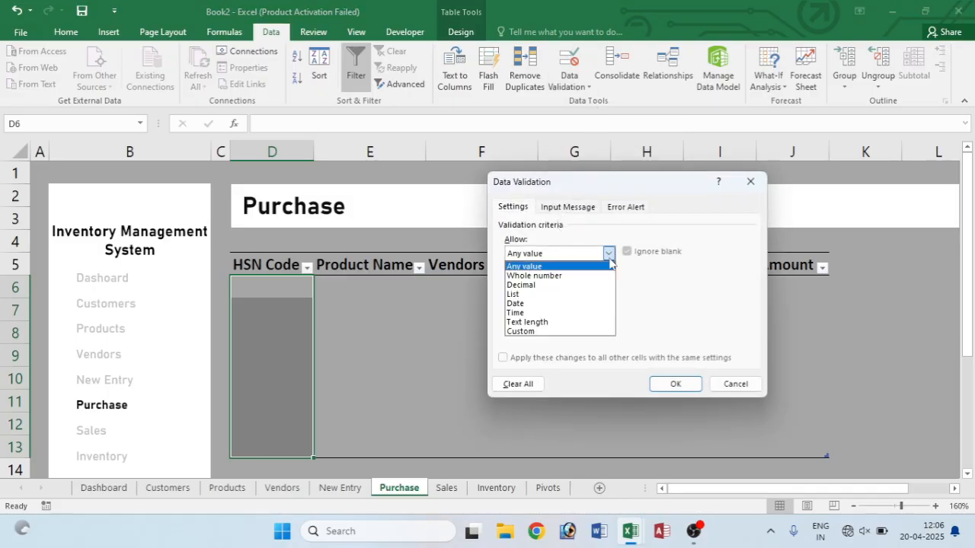
left_click(584, 295)
left_click(604, 311)
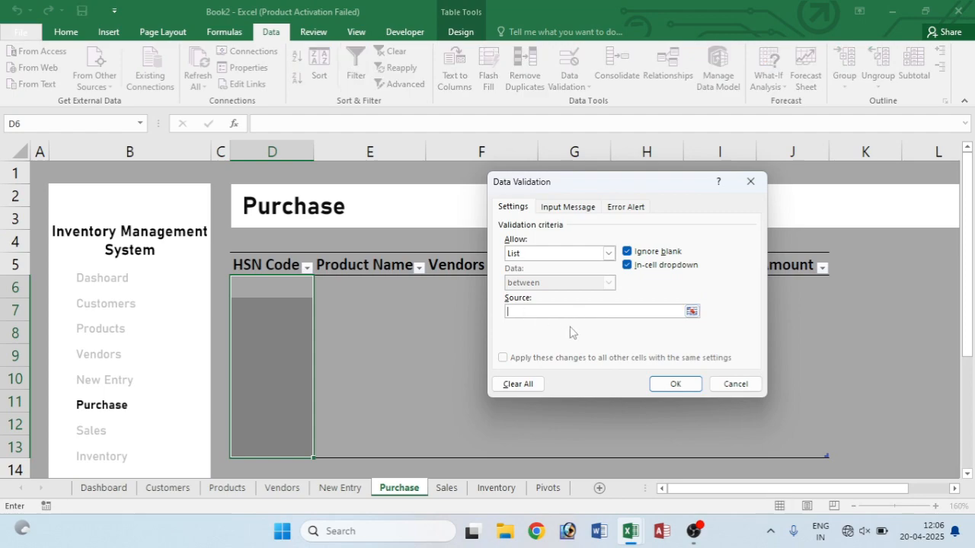
key("F3")
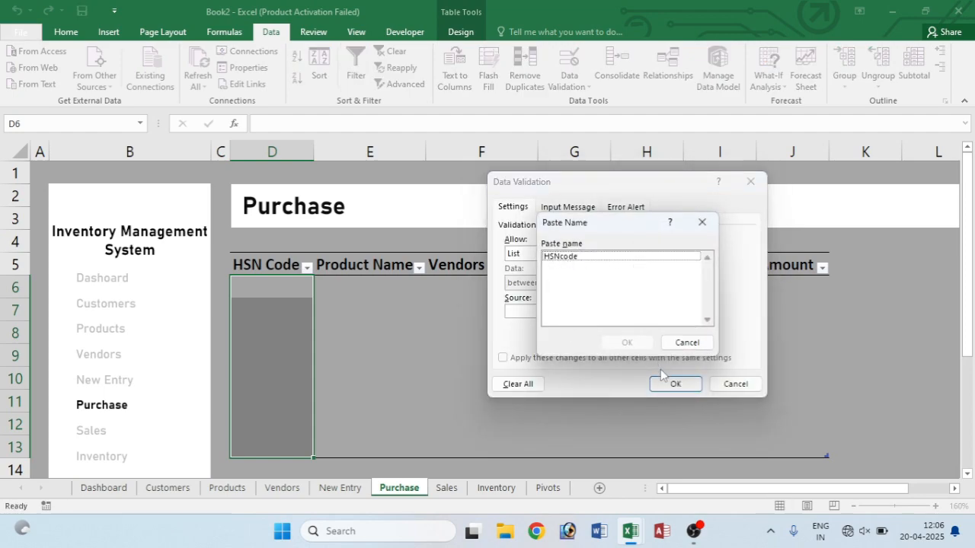
left_click(593, 258)
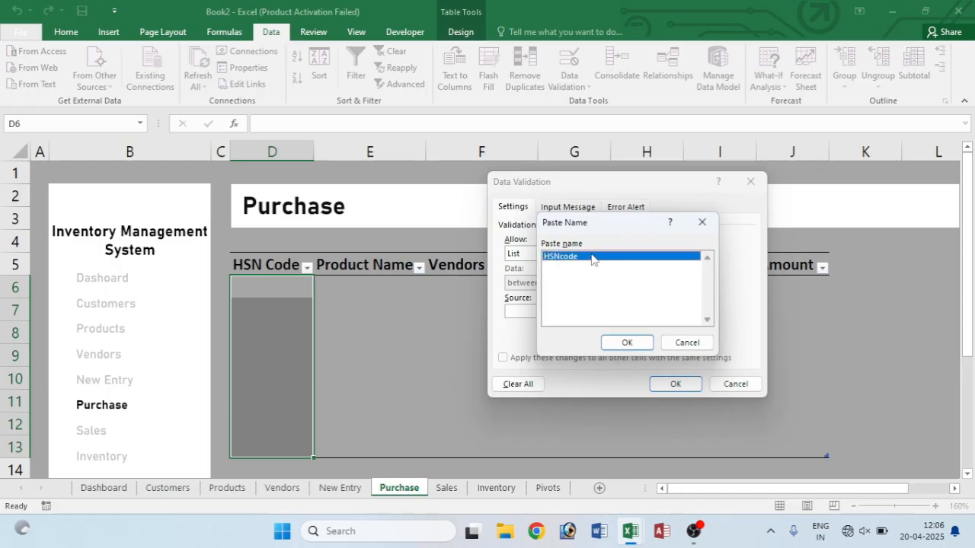
left_click(636, 339)
left_click(674, 383)
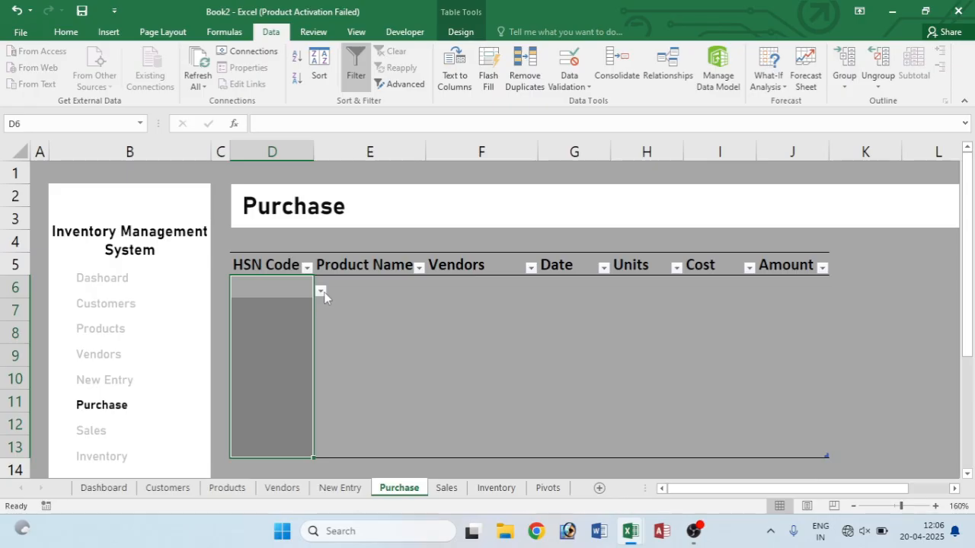
- Choose HJ101 from the validation list in cell D6 as the first HSN code of the Purchase table
left_click(322, 292)
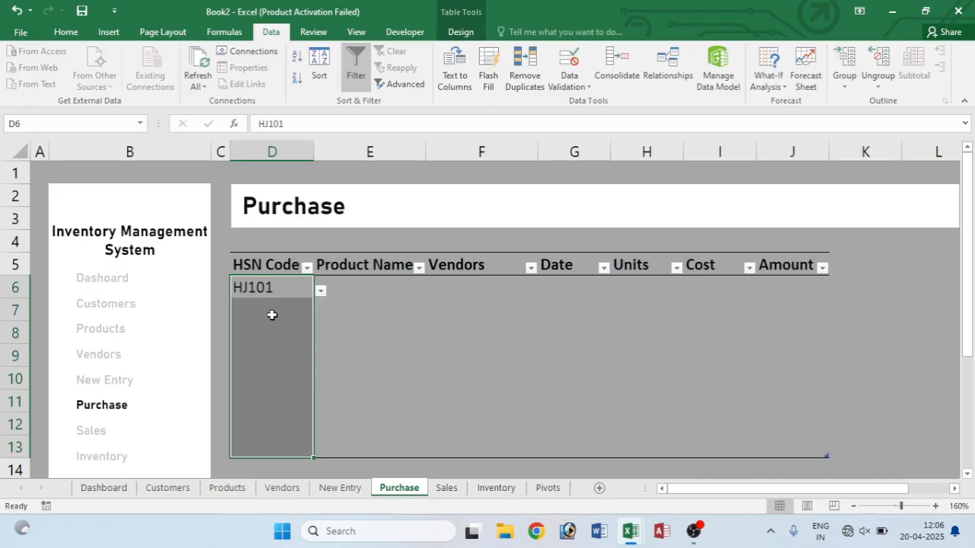
left_click(272, 329)
left_click(344, 289)
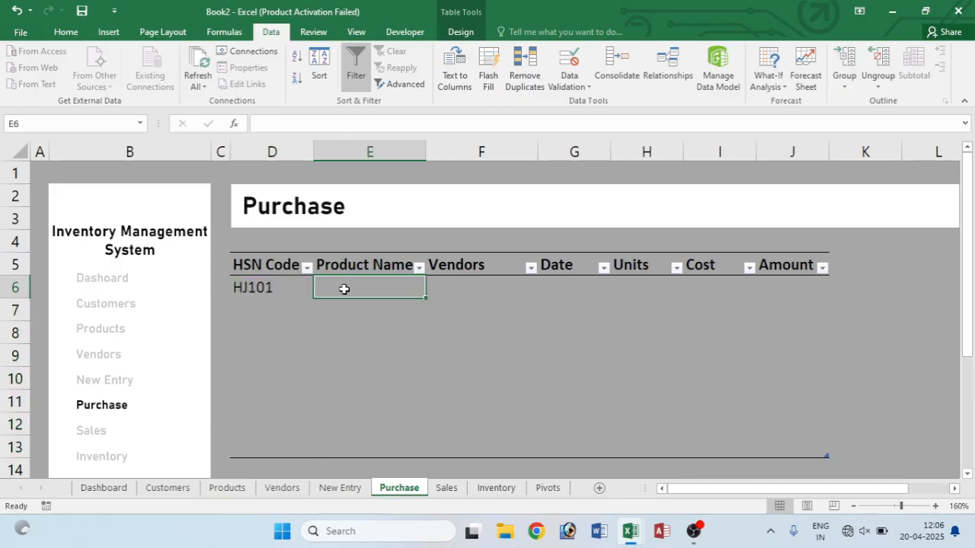
left_click(272, 285)
left_click(361, 284)
- Start a VLOOKUP formula in Product Name cell E6 of the Purchase sheet, with the same row's HSN Code as the lookup value
left_click(227, 487)
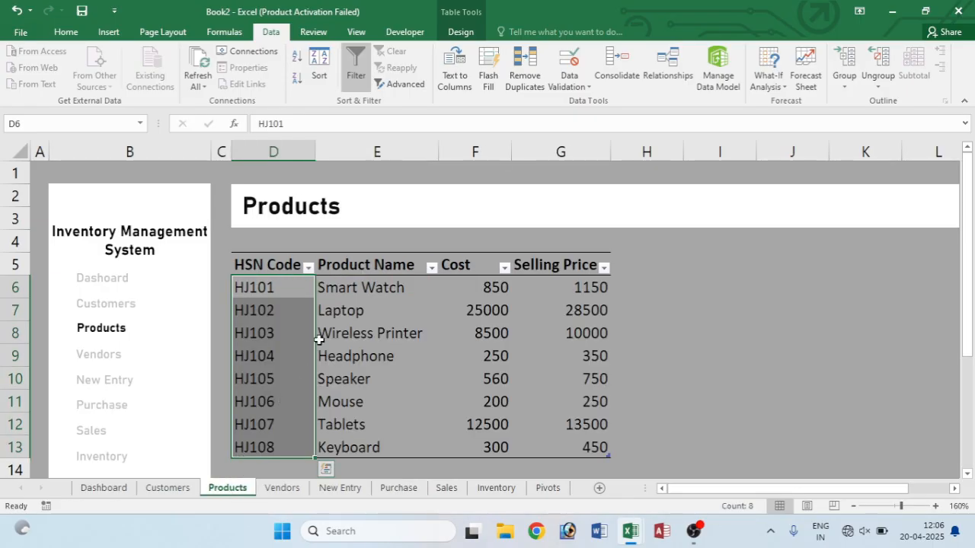
left_click(372, 288)
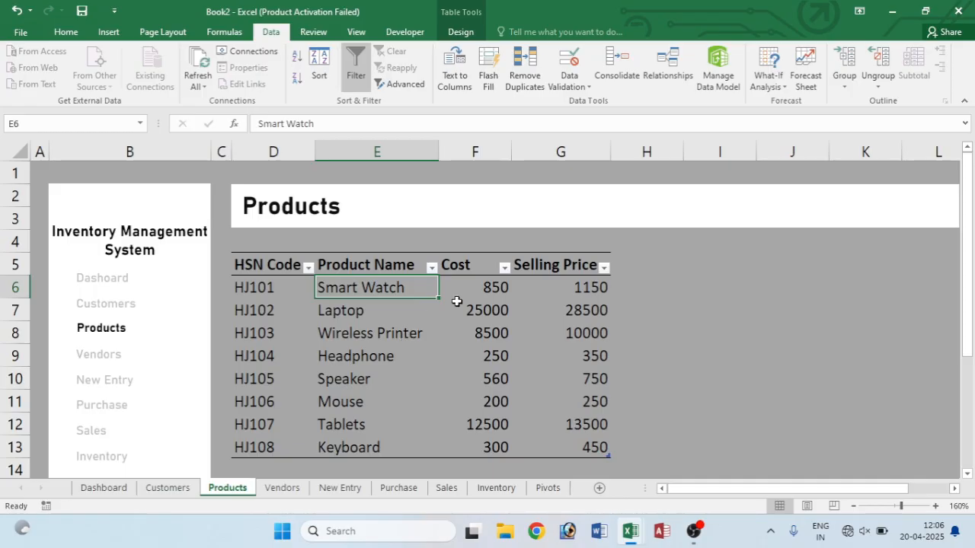
left_click(104, 409)
left_click(348, 284)
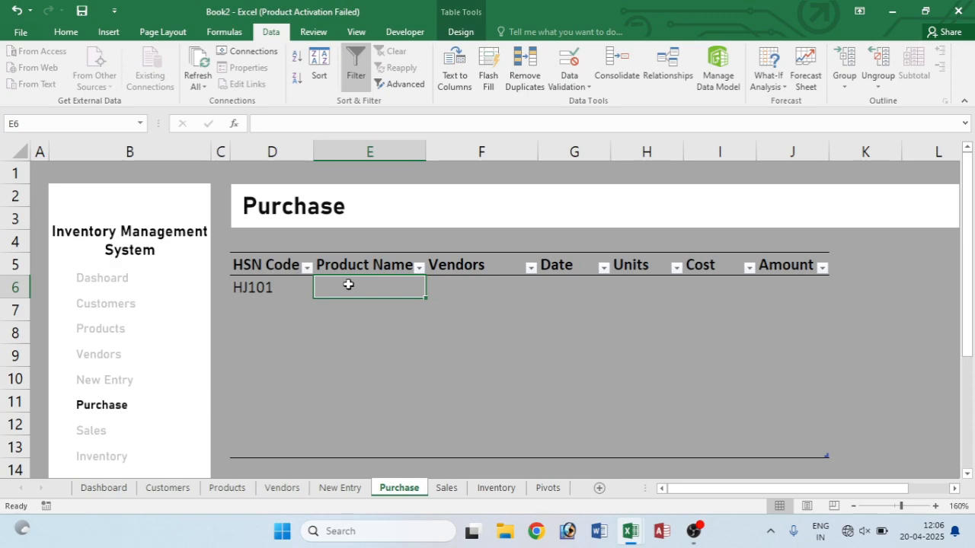
type("=")
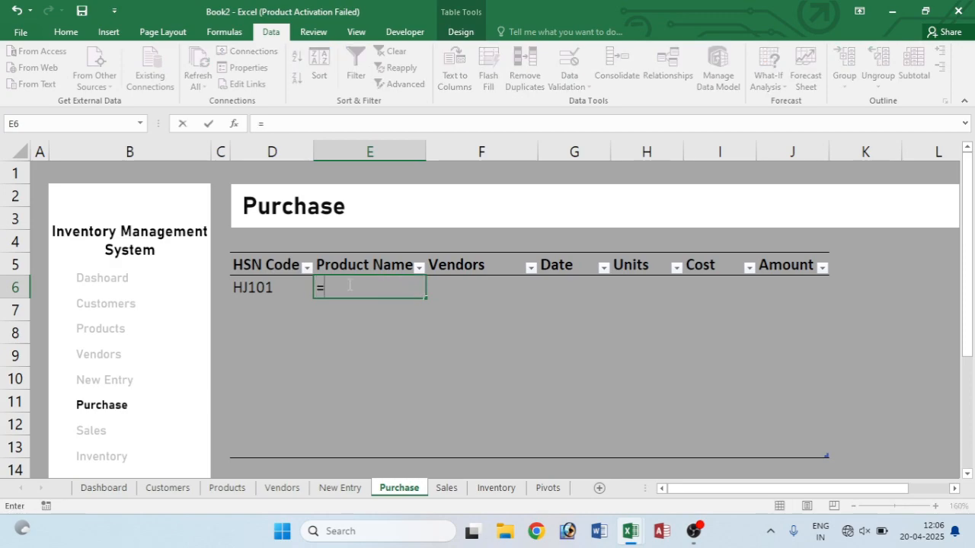
type("vl")
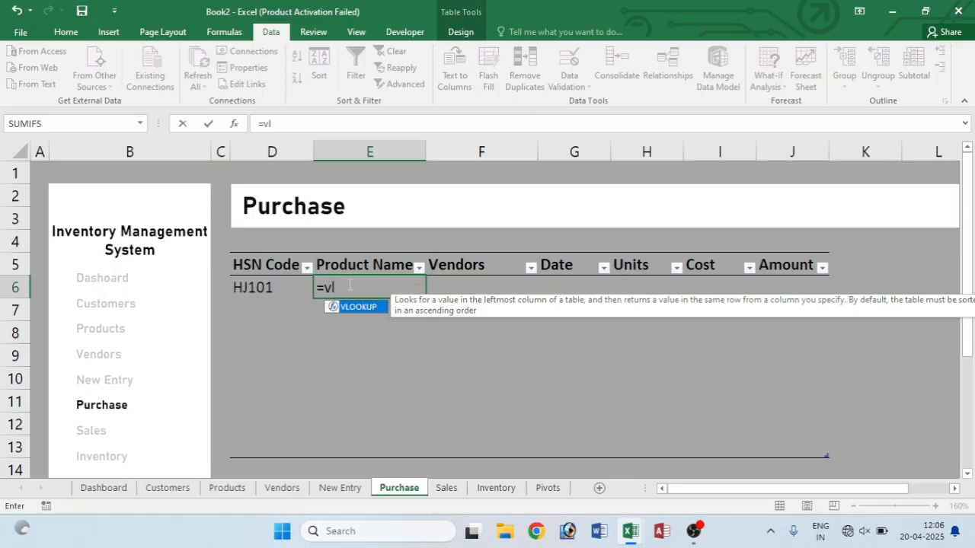
key("Tab")
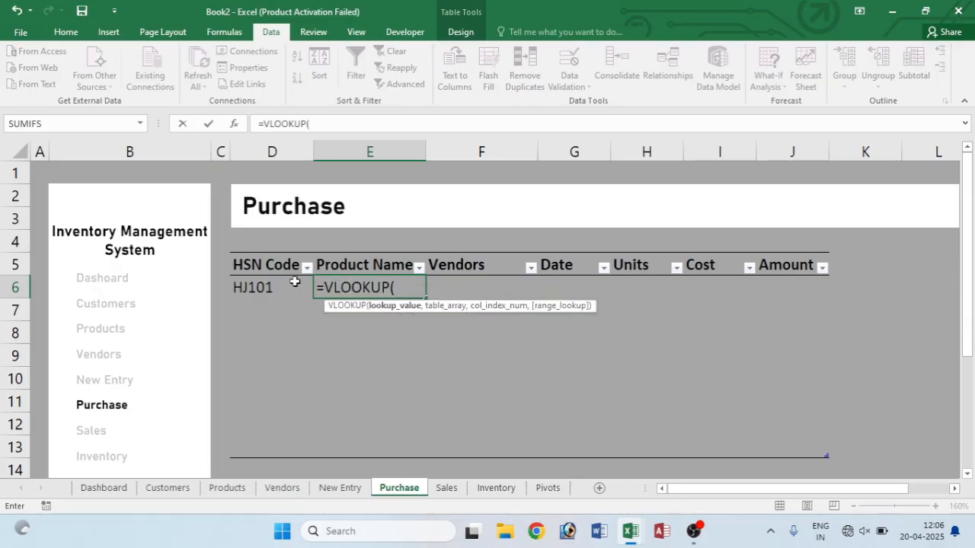
left_click(257, 284)
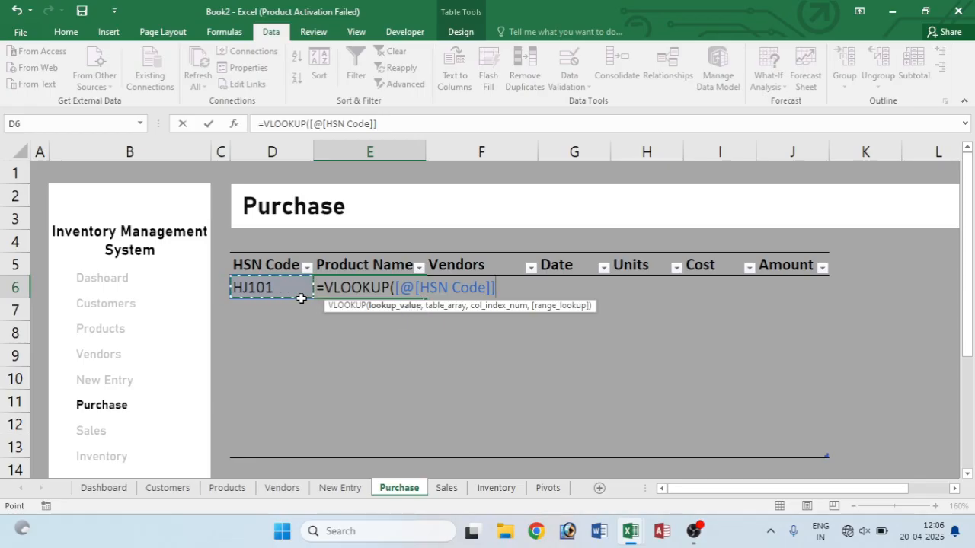
type(",")
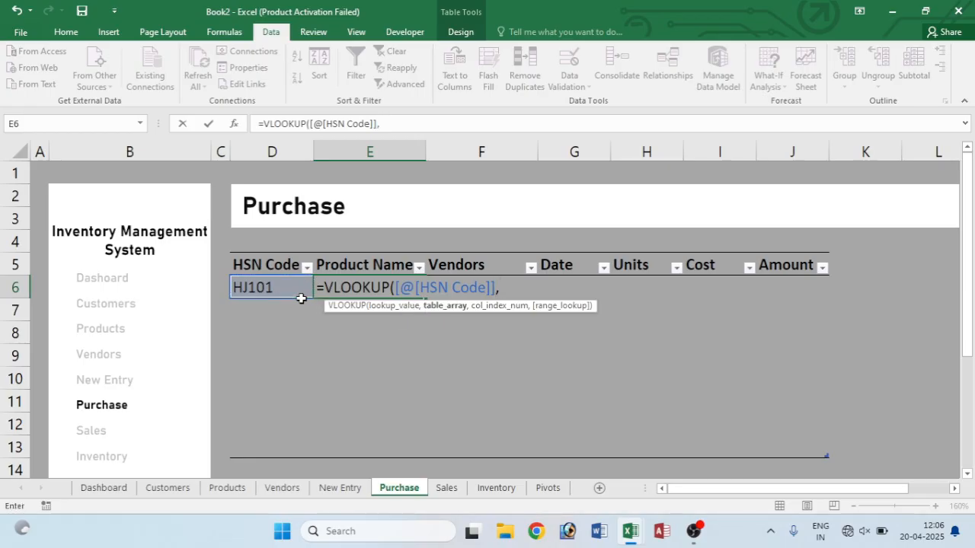
- Use the entire Products table including its header row, Products[#All], as the table array of the VLOOKUP formula
left_click(230, 491)
left_click_drag(309, 280, 540, 356)
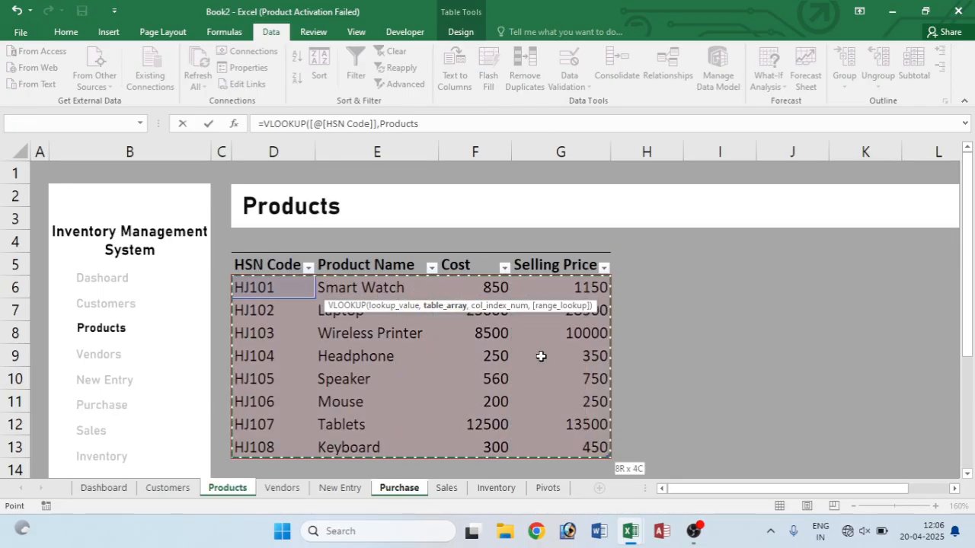
left_click(304, 259)
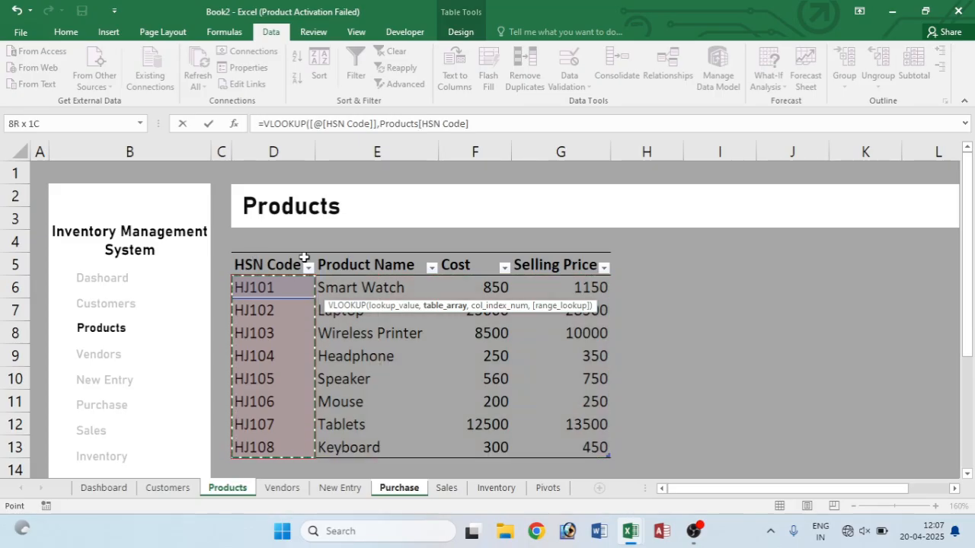
left_click(259, 261)
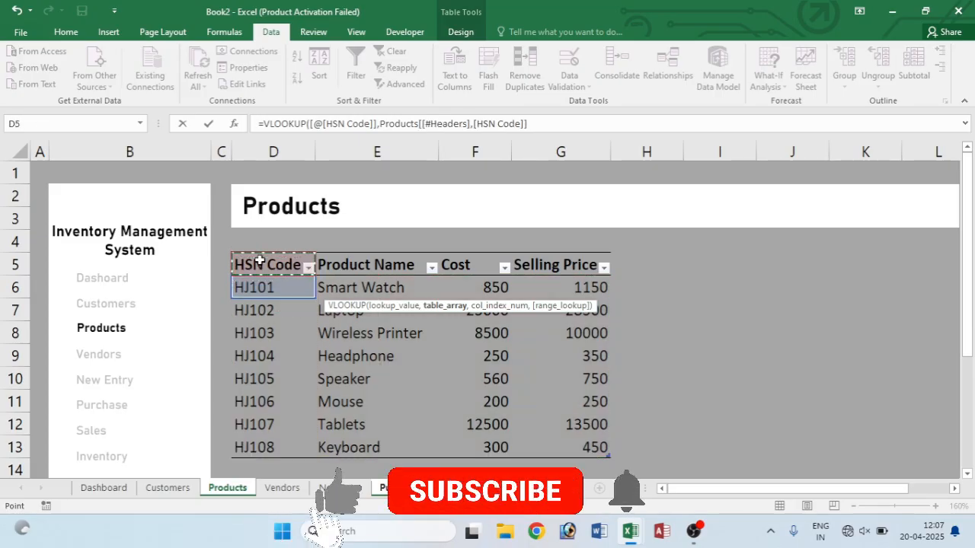
mouse_move(259, 262)
left_mouse_down()
mouse_move(515, 374)
mouse_move(537, 401)
mouse_move(540, 450)
left_mouse_up()
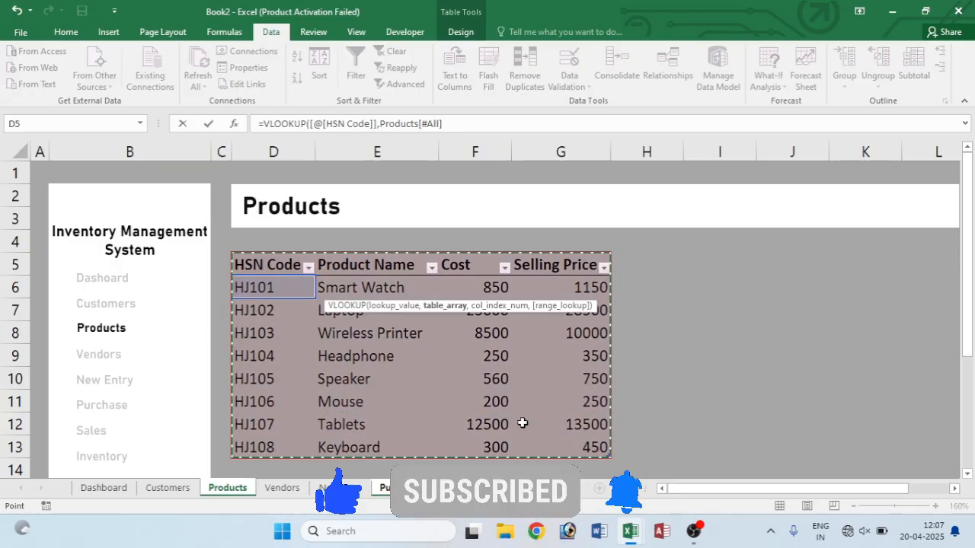
type(",")
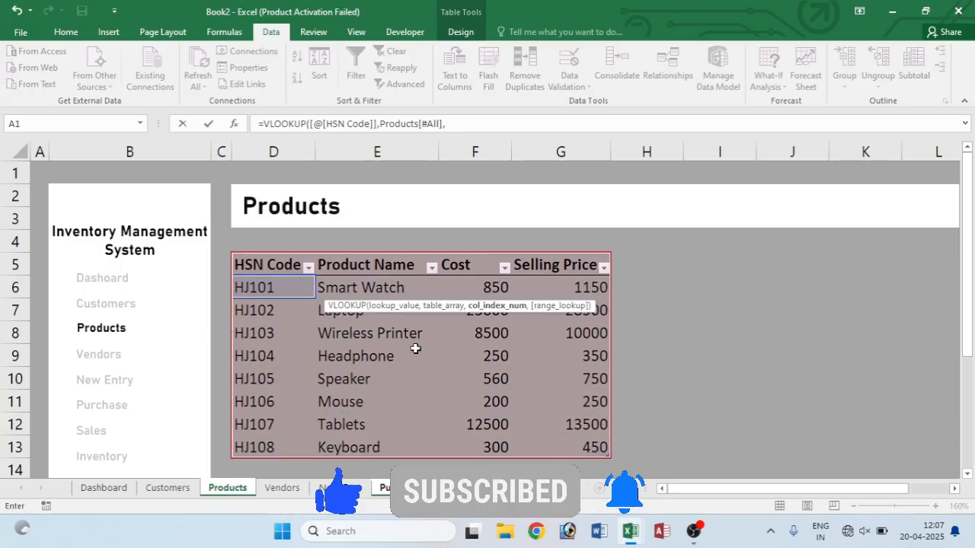
- Complete the VLOOKUP formula with column index 2 and exact match 0, and enter it in the Product Name column
left_click(451, 124)
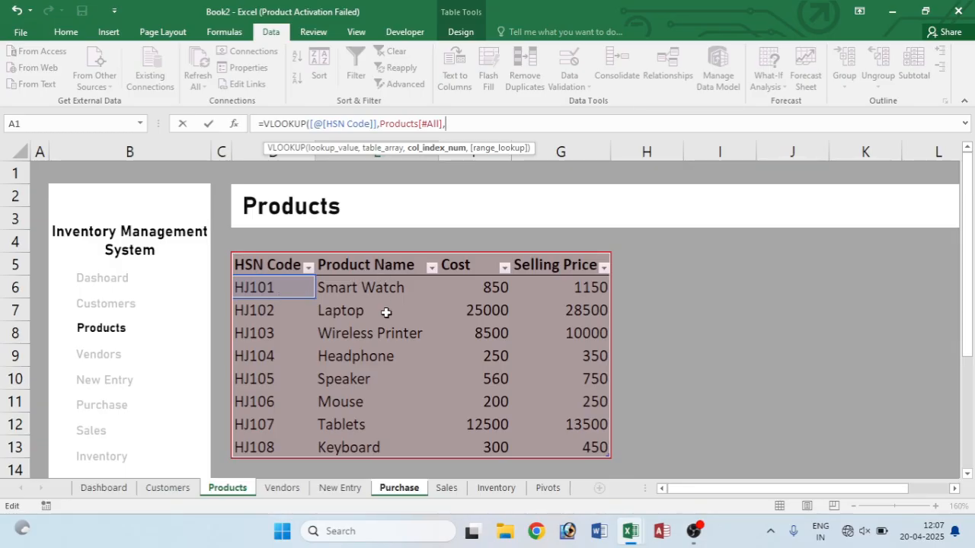
type(",")
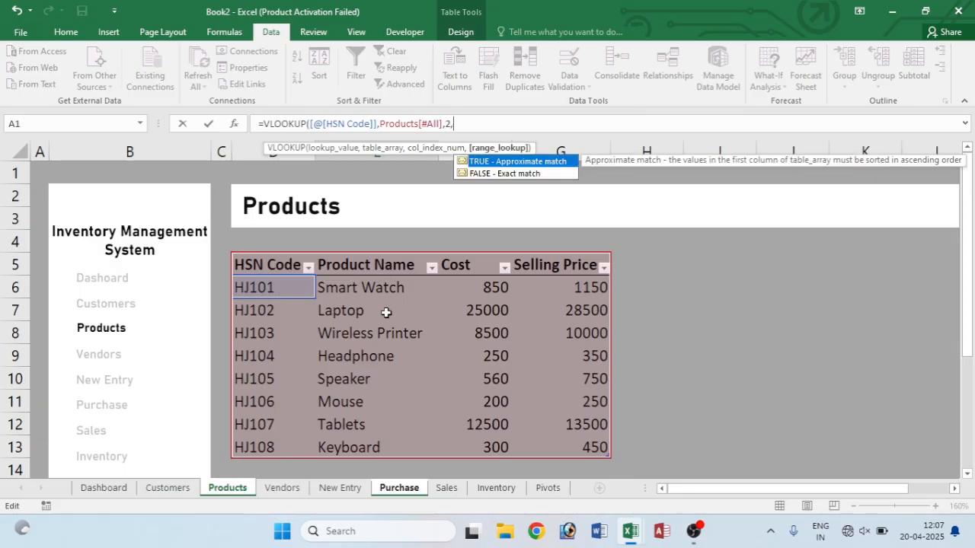
type("0)")
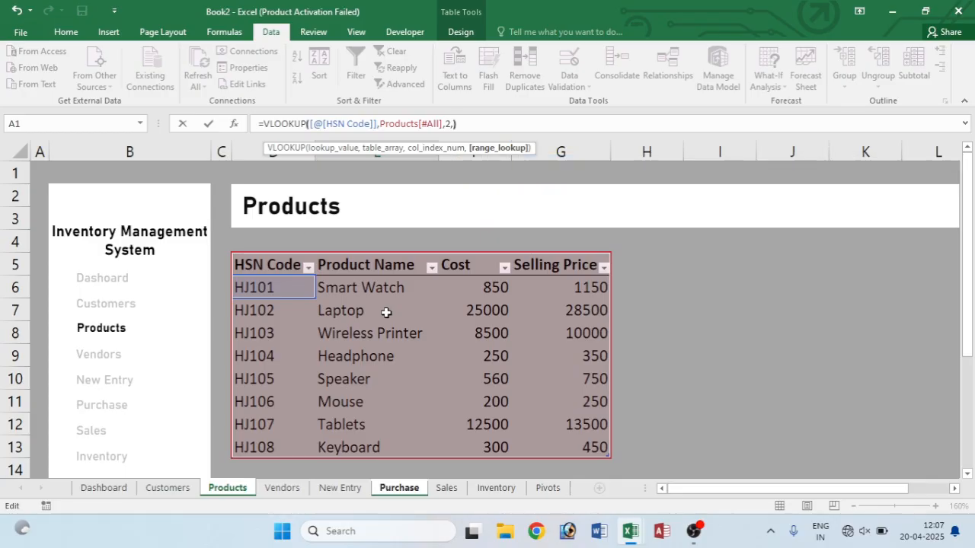
key("BackSpace")
key("BackSpace")
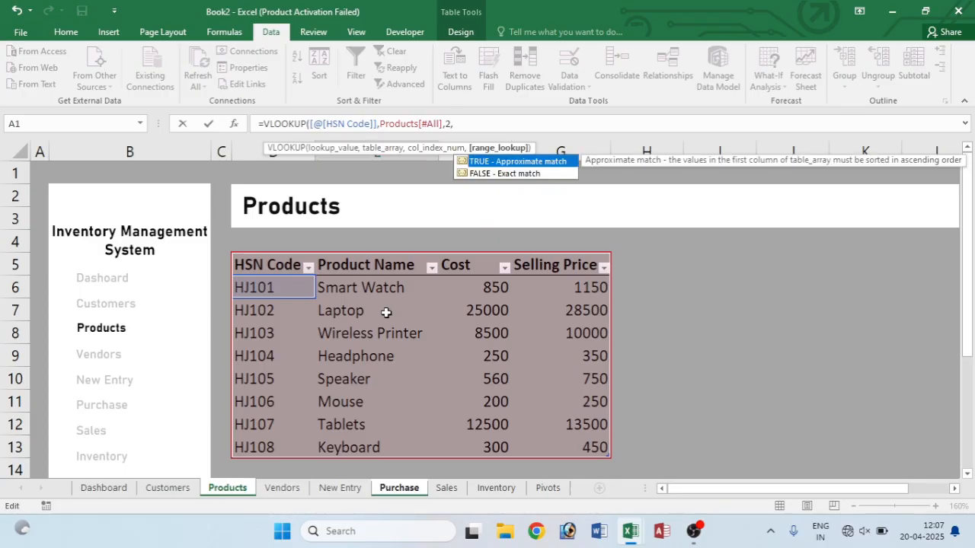
type("0)")
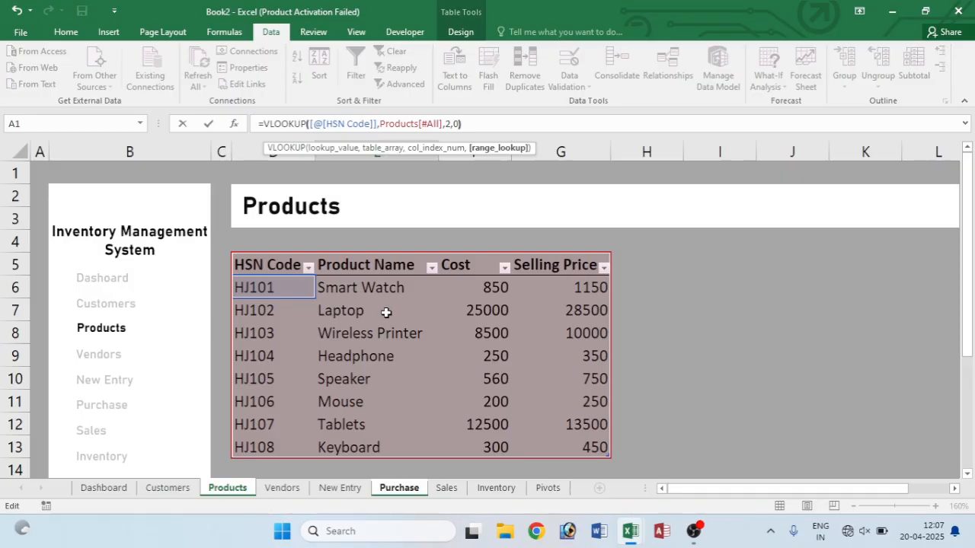
key("Return")
type(".")
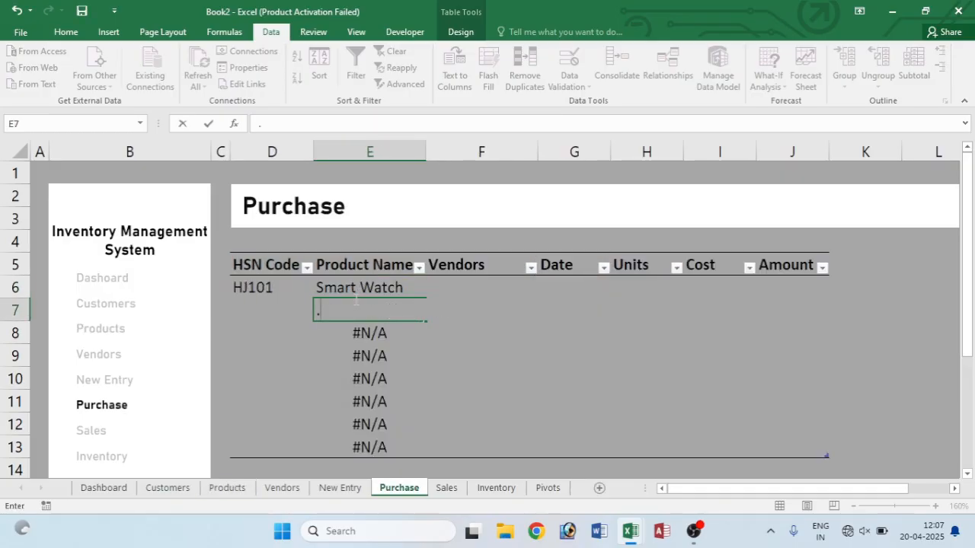
left_click(377, 360)
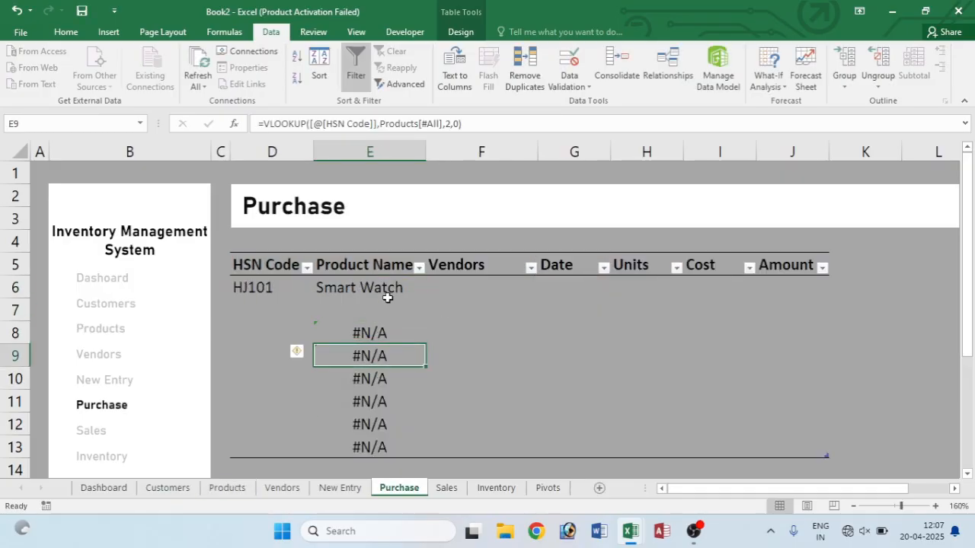
- Test the Product Name lookup by choosing HSN code HJ104 in D6, return it to HJ101, and check cells E7 and E8
left_click(290, 288)
left_click(319, 290)
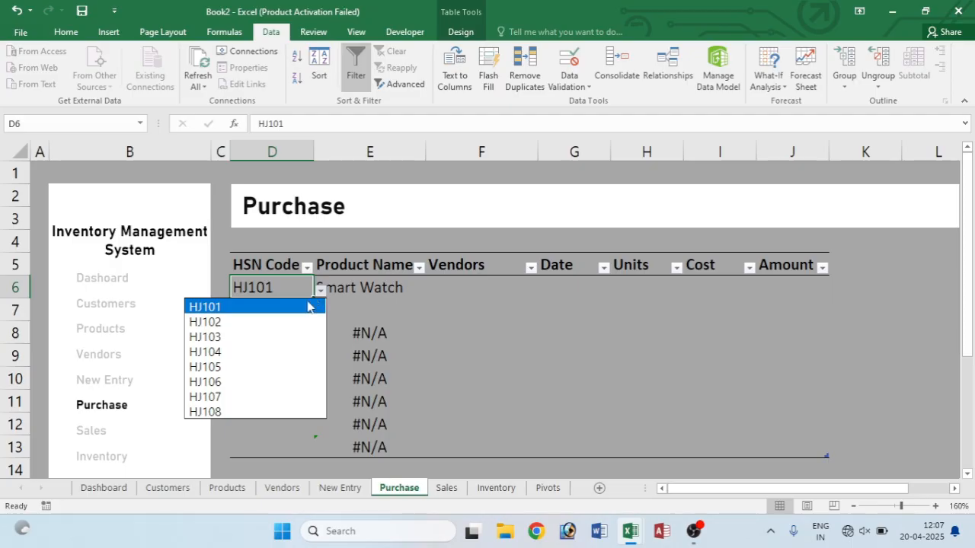
left_click(274, 356)
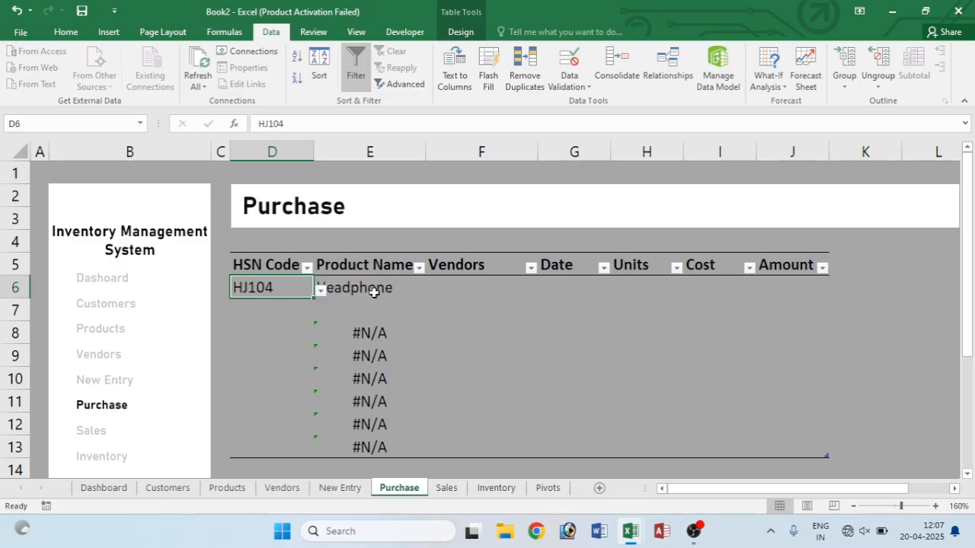
left_click(320, 293)
left_click(294, 307)
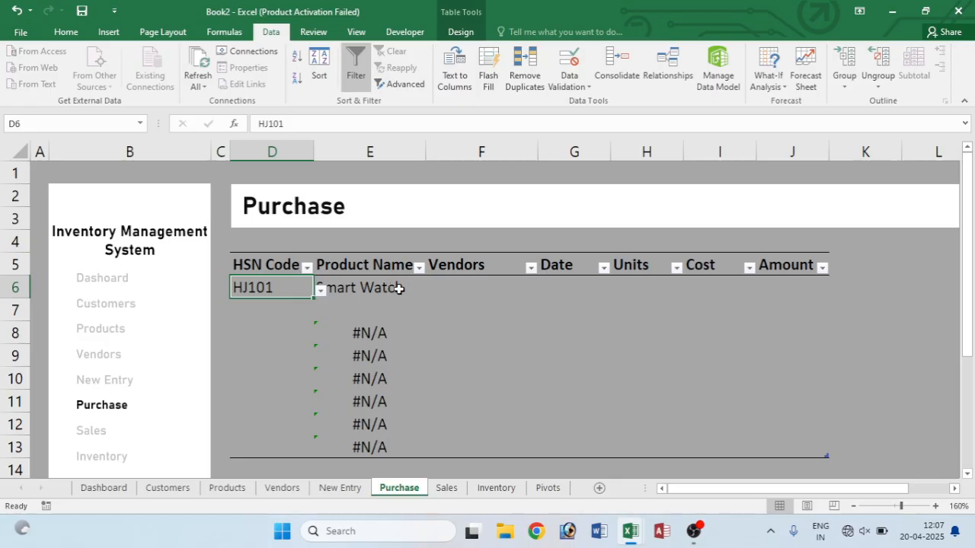
left_click(369, 303)
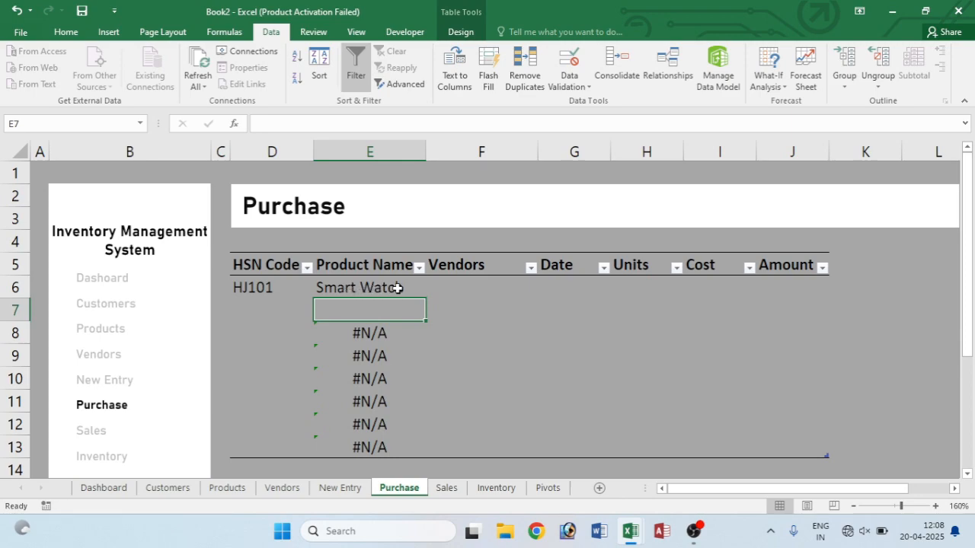
left_click(370, 335)
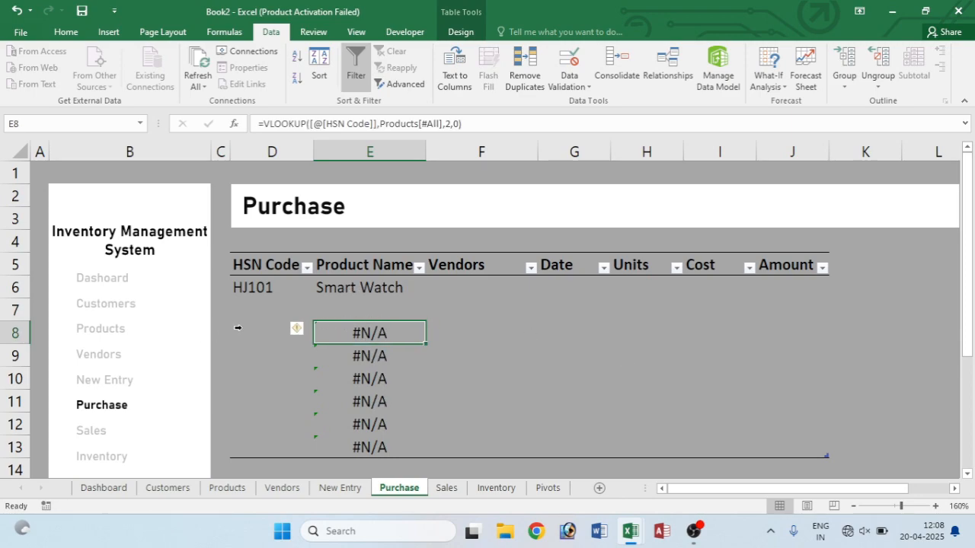
- Wrap the Product Name VLOOKUP in E6 in IFERROR with an empty string "" as the error value
left_click(288, 286)
left_click(359, 291)
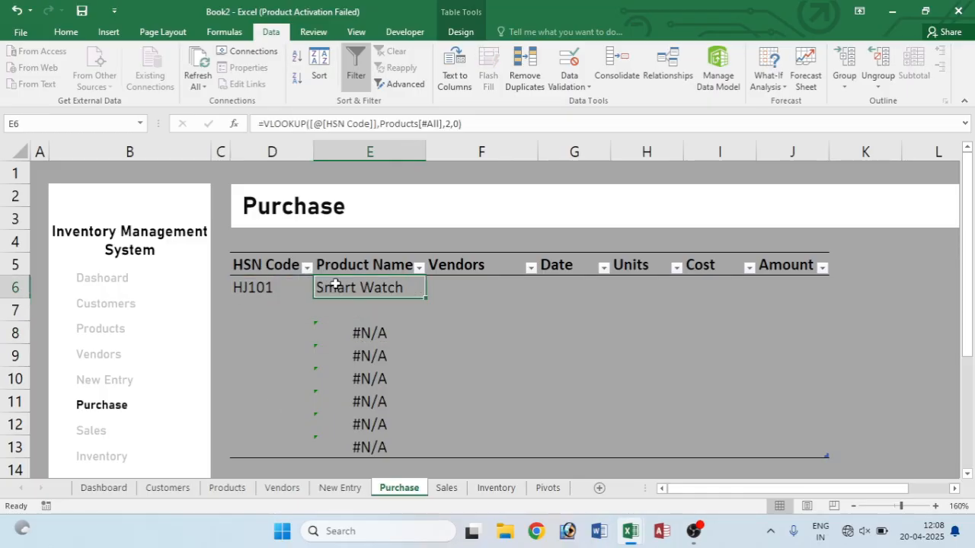
left_click(265, 121)
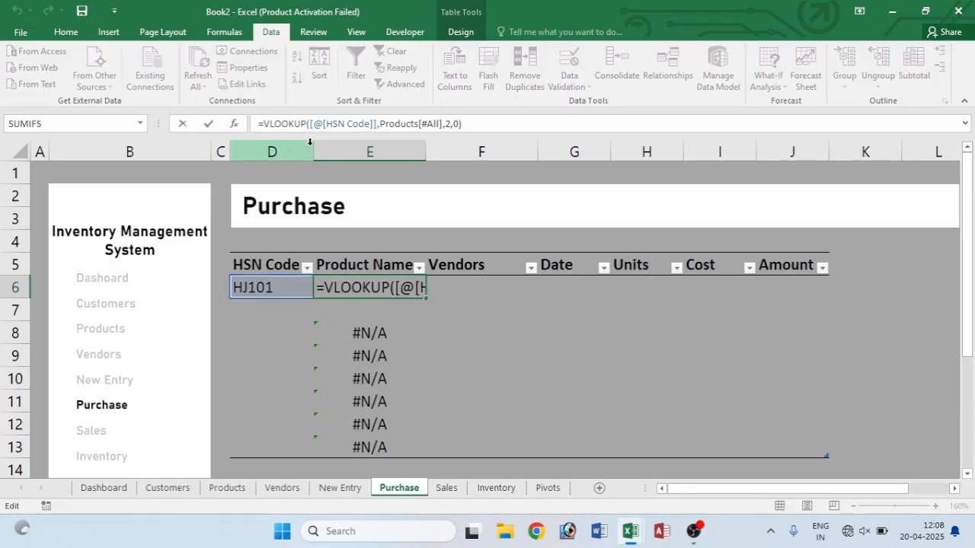
type("If")
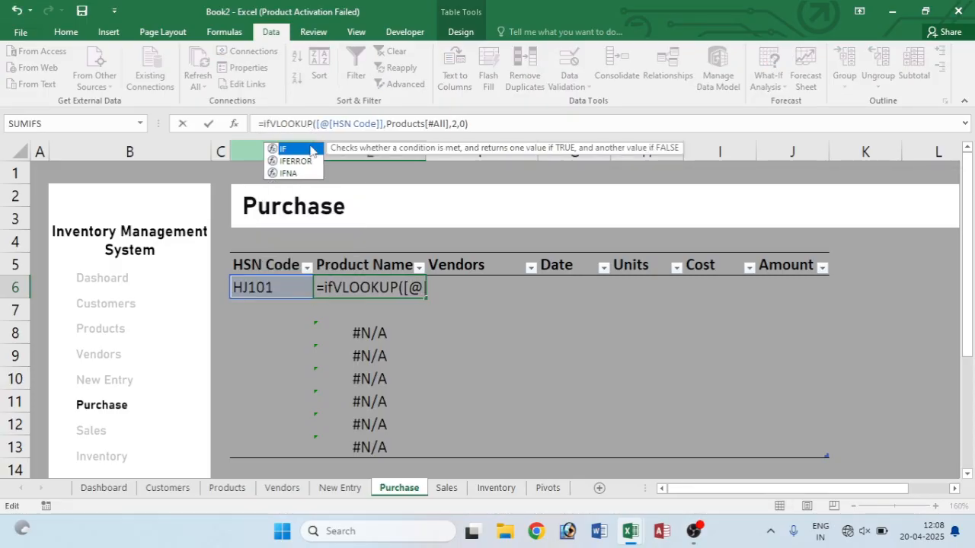
type("e")
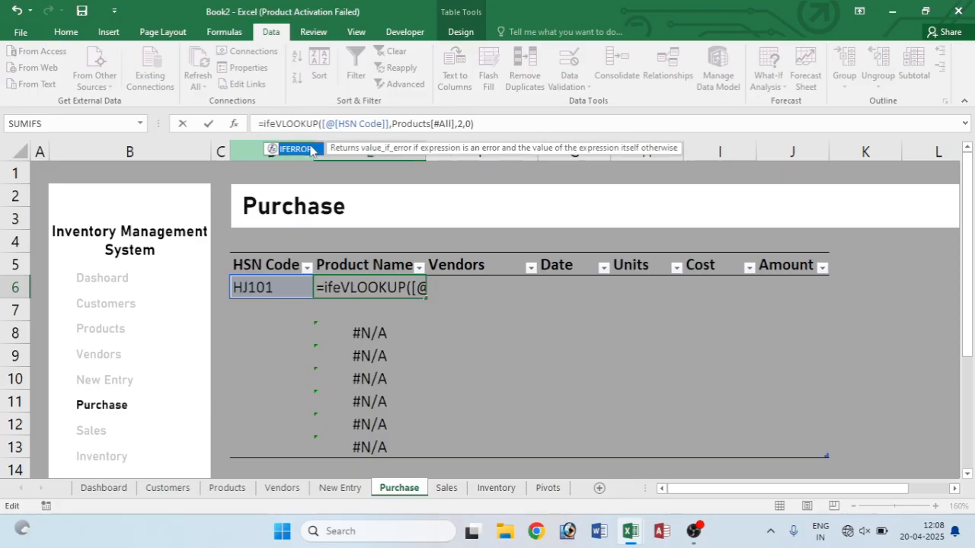
double_click(308, 149)
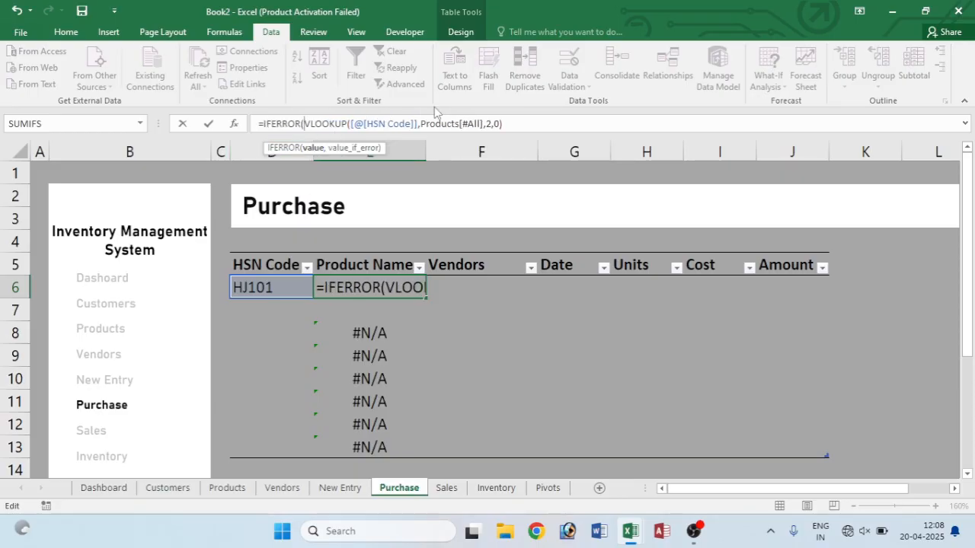
left_click(502, 123)
type(",")
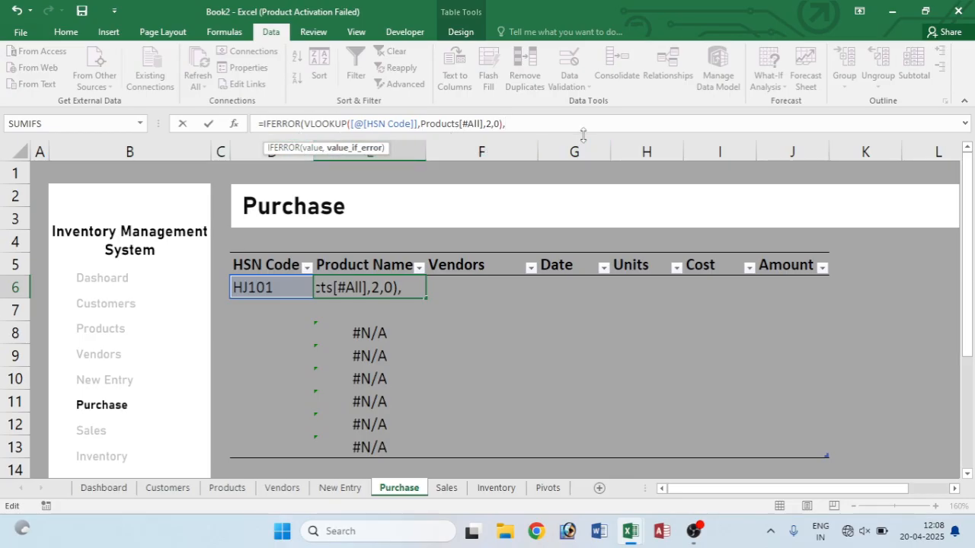
type("\"\")")
key("Return")
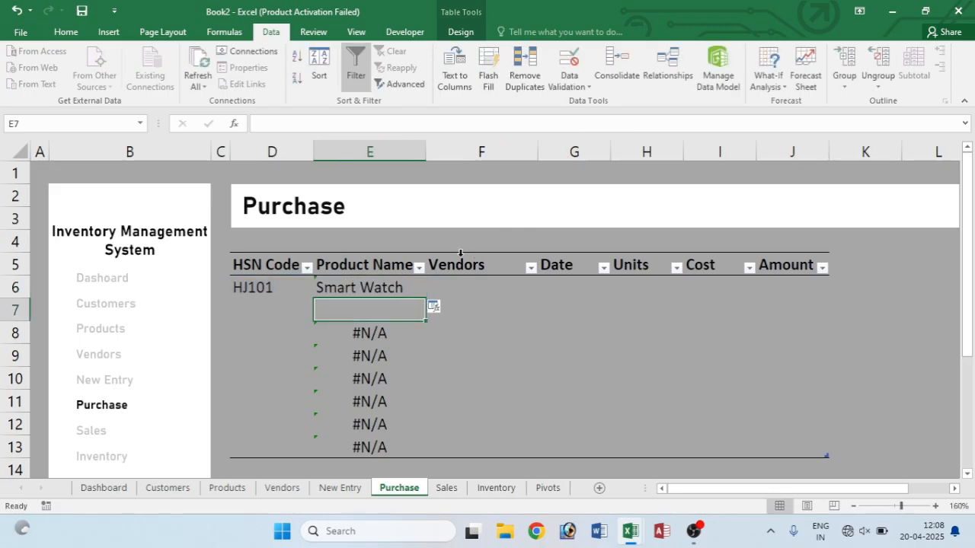
- Fill the IFERROR formula from E6 down the rest of the Product Name column to E13
left_click(406, 289)
left_click_drag(424, 298, 371, 294)
left_click(365, 339)
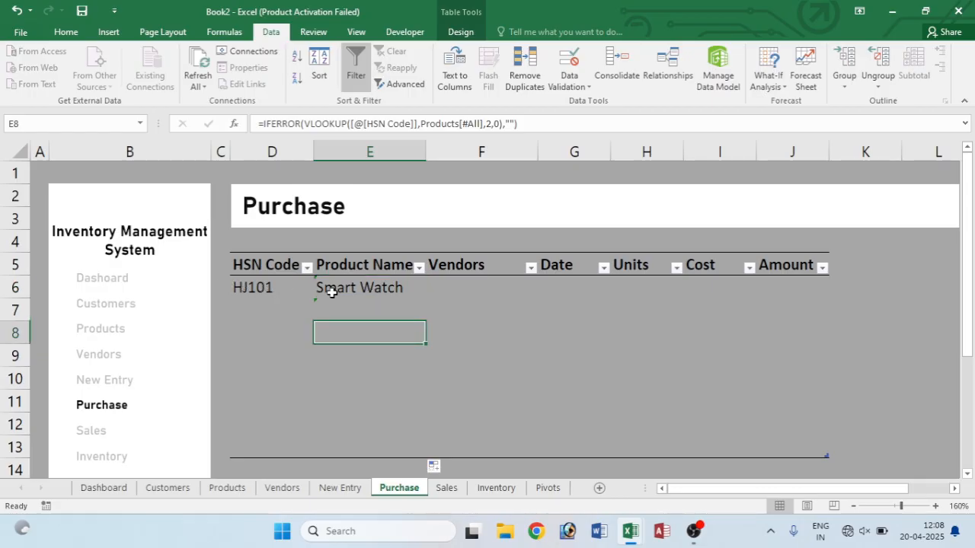
left_click(334, 290)
left_click(238, 286)
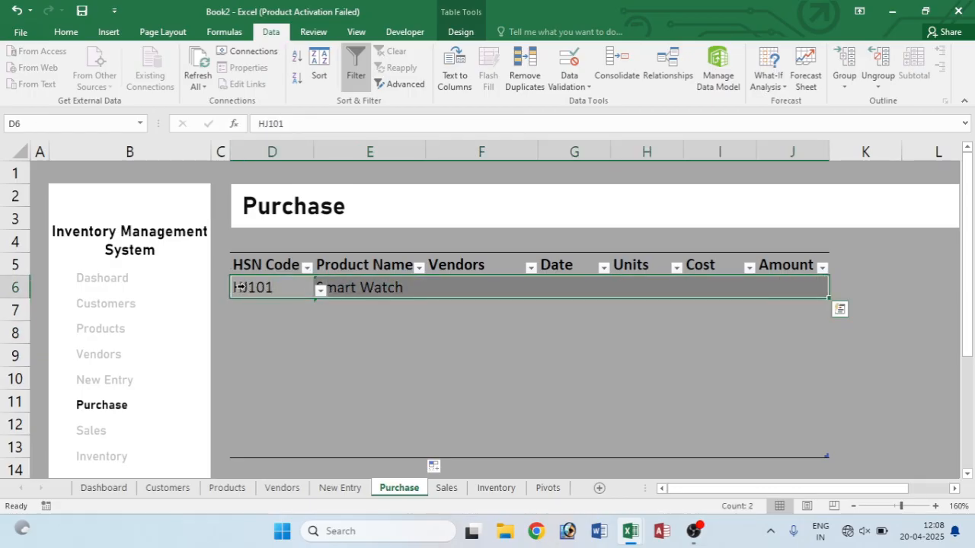
left_click(261, 286)
left_click(367, 287)
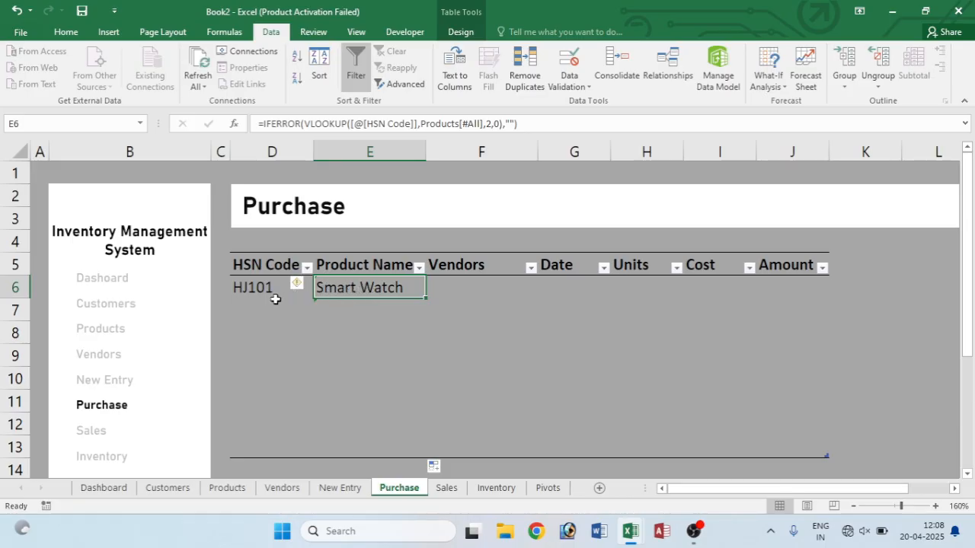
- Choose HSN code HJ102 in the first Purchase row and HJ101 in the second row
left_click(268, 288)
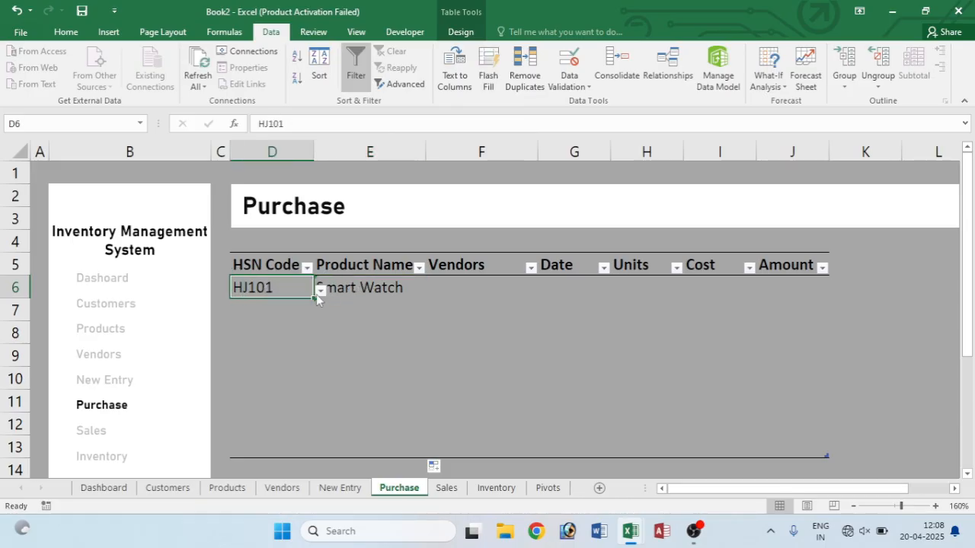
left_click(320, 291)
left_click(293, 321)
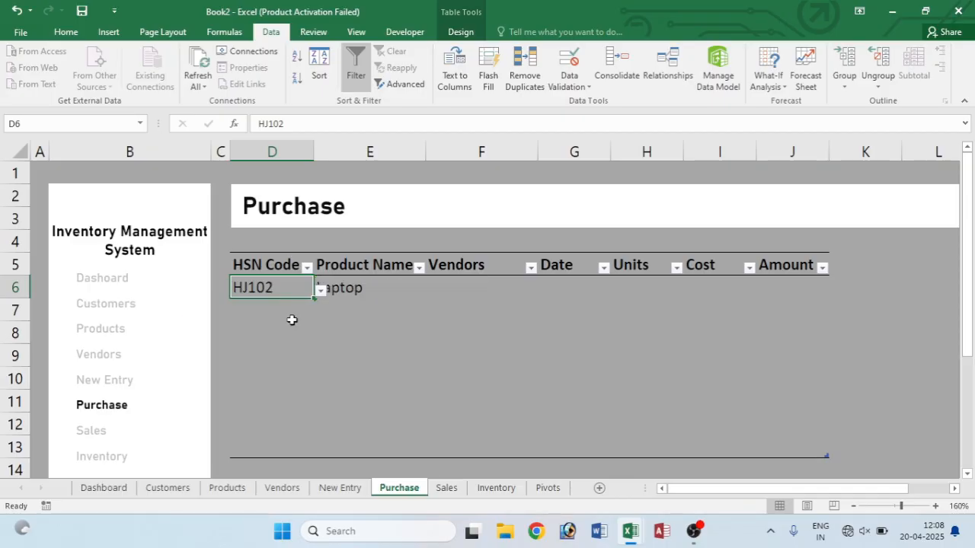
left_click(321, 292)
left_click(359, 325)
left_click(297, 311)
left_click(321, 314)
left_click(267, 331)
left_click(356, 335)
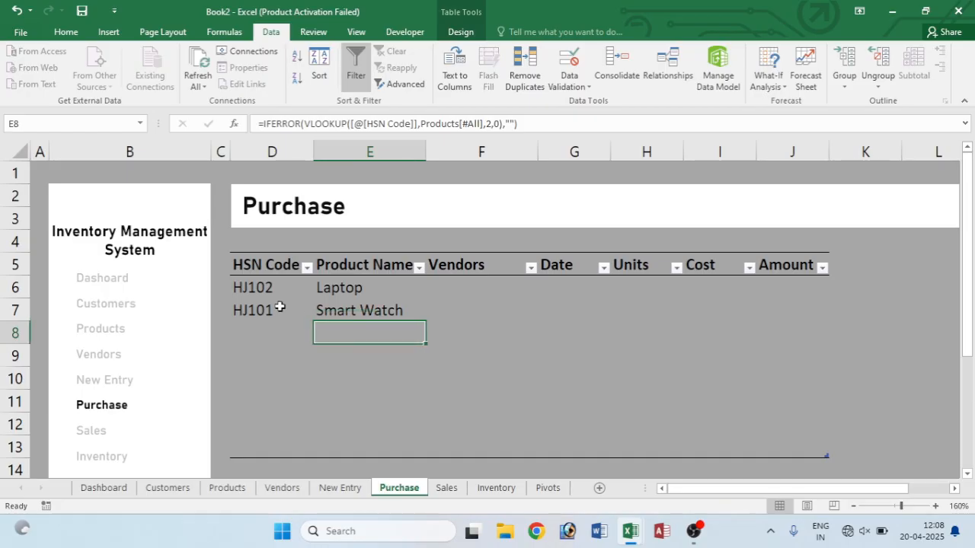
- Start a VLOOKUP in Cost cell I6 with the row's HSN Code as lookup value and the whole Products table as array
left_click(457, 289)
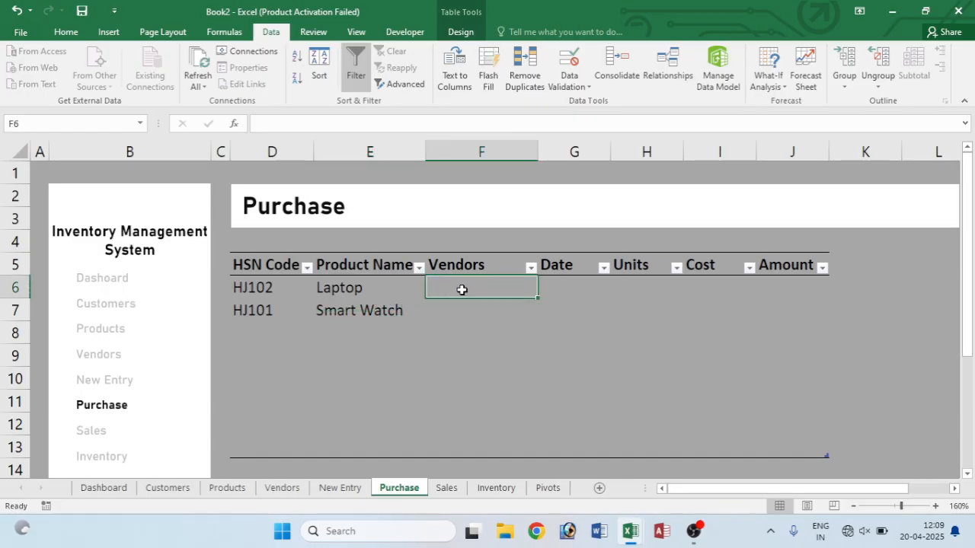
left_click(577, 291)
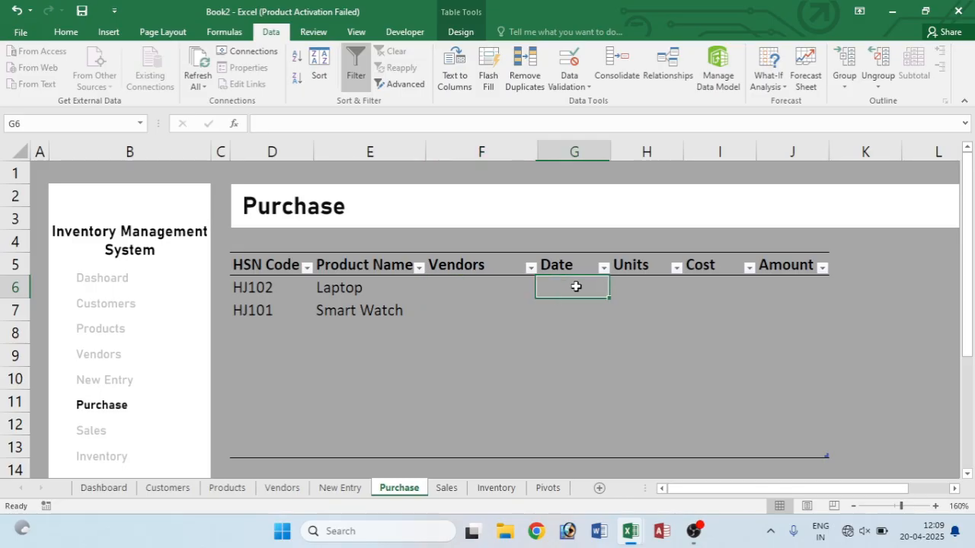
left_click(695, 283)
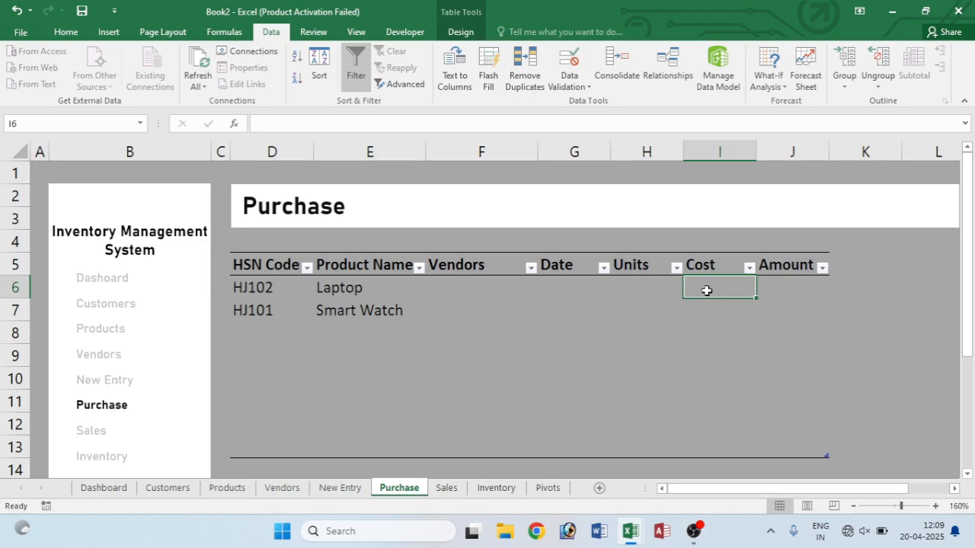
type("=vloo")
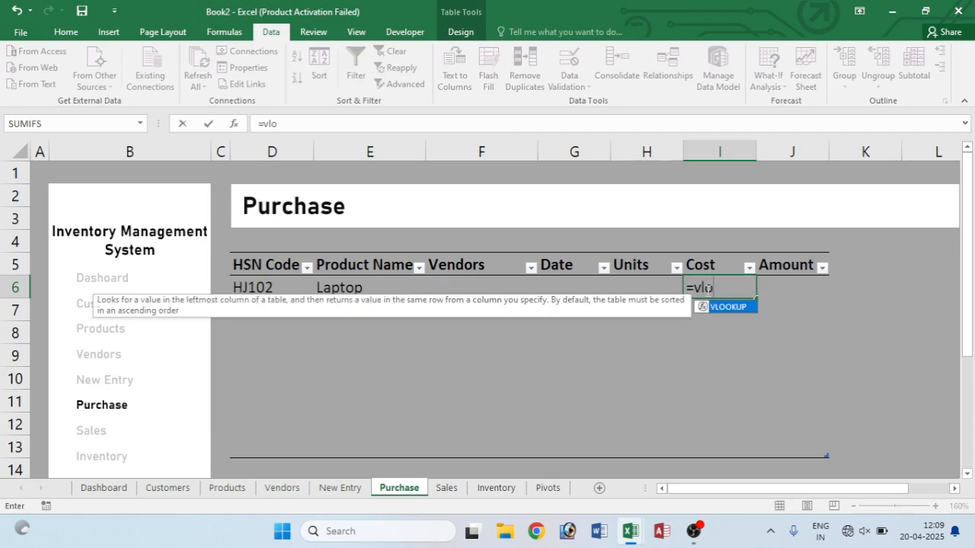
key("Tab")
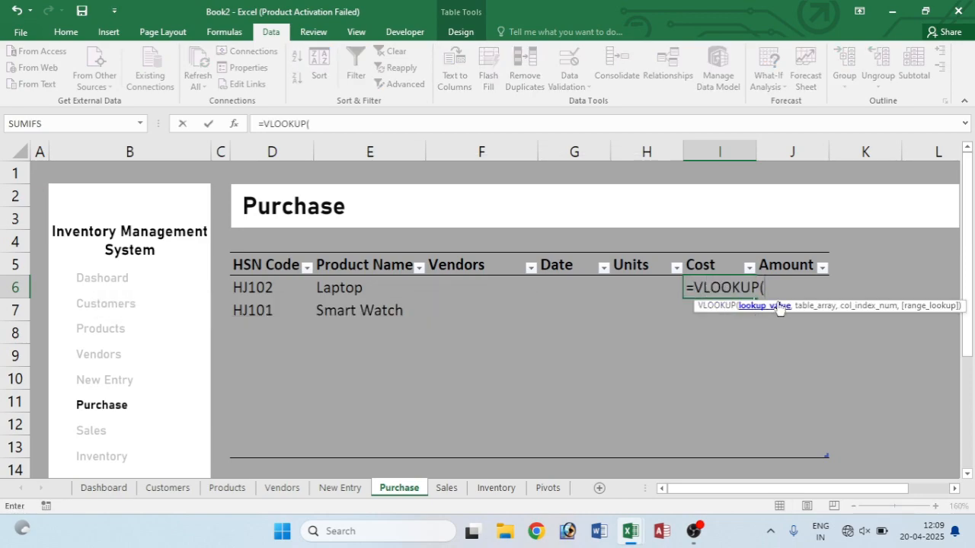
left_click(263, 289)
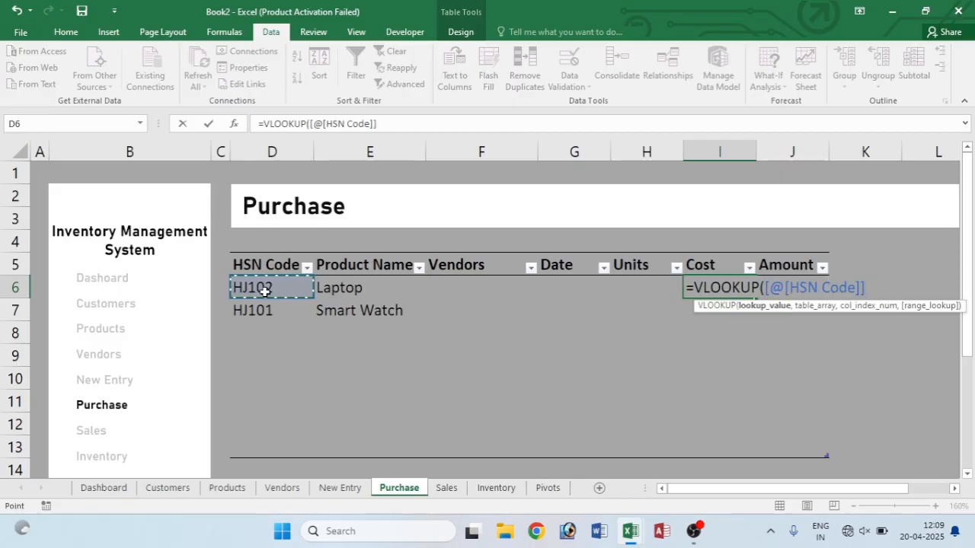
type(",")
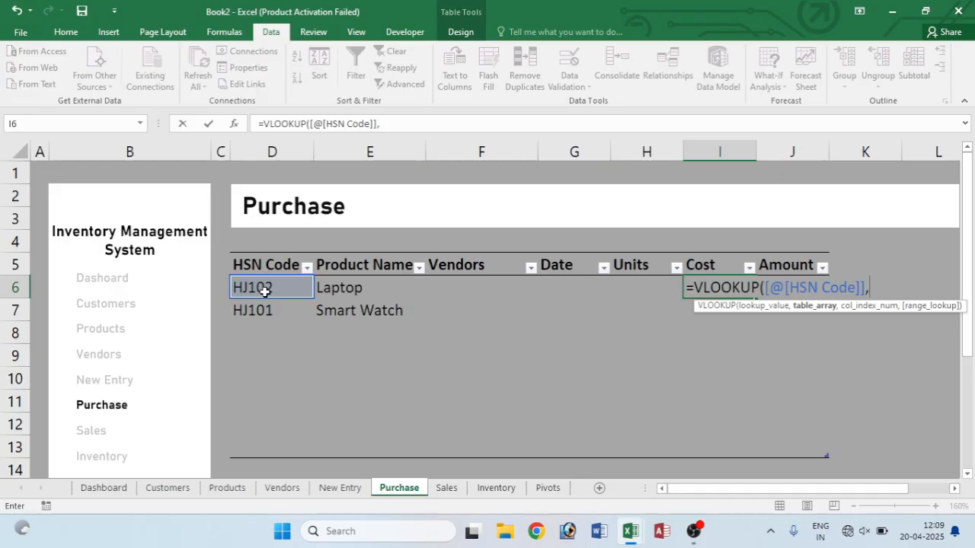
left_click(230, 489)
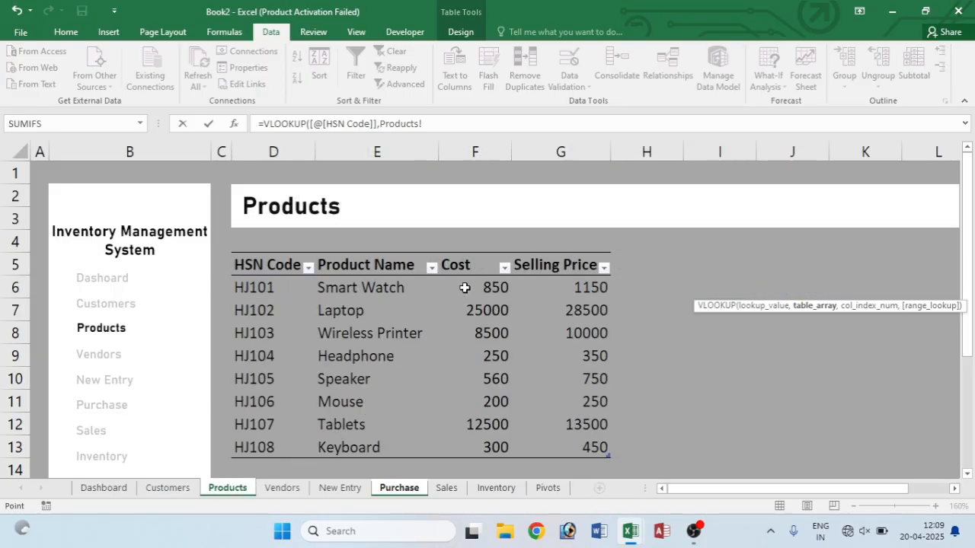
left_click_drag(266, 264, 574, 443)
type(",")
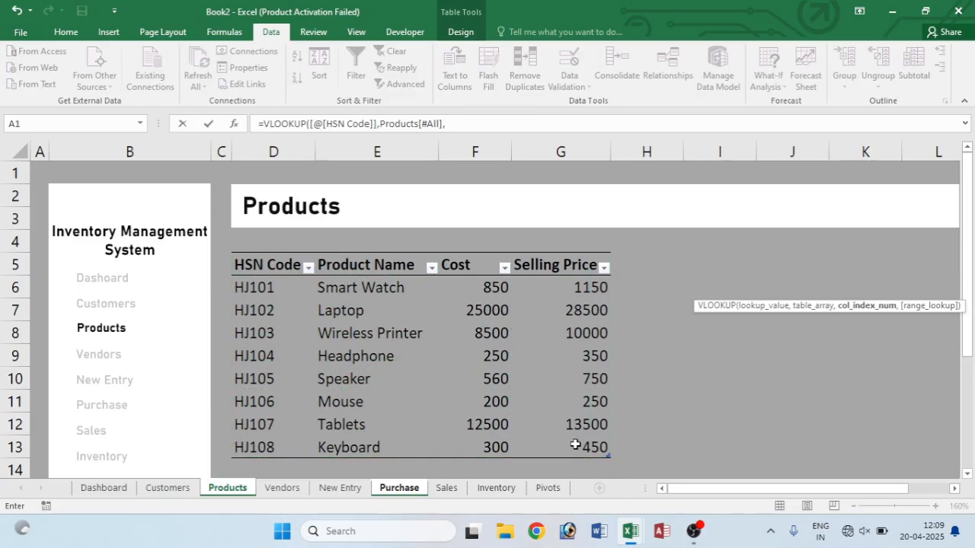
- Complete the Cost VLOOKUP with column index 3 and 0 for an exact match
left_click(456, 122)
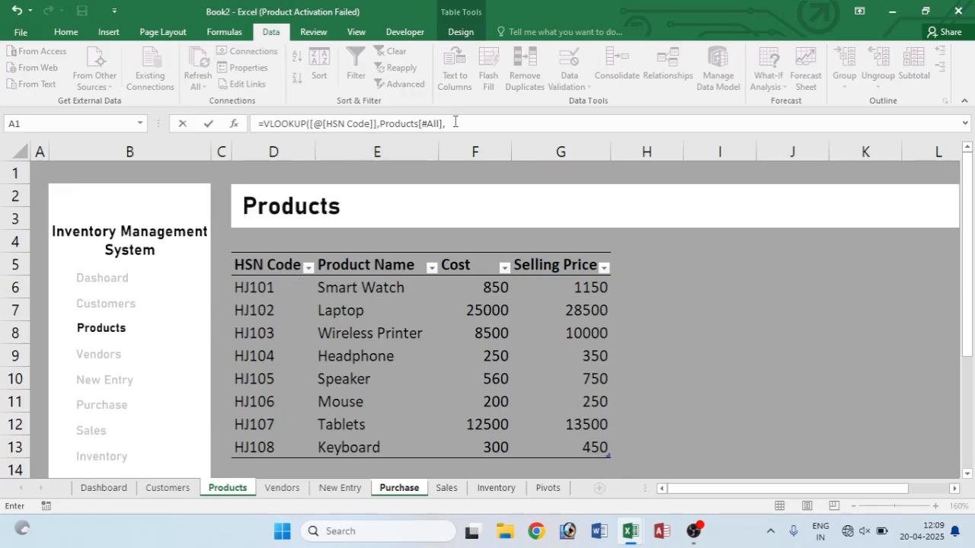
left_click(454, 122)
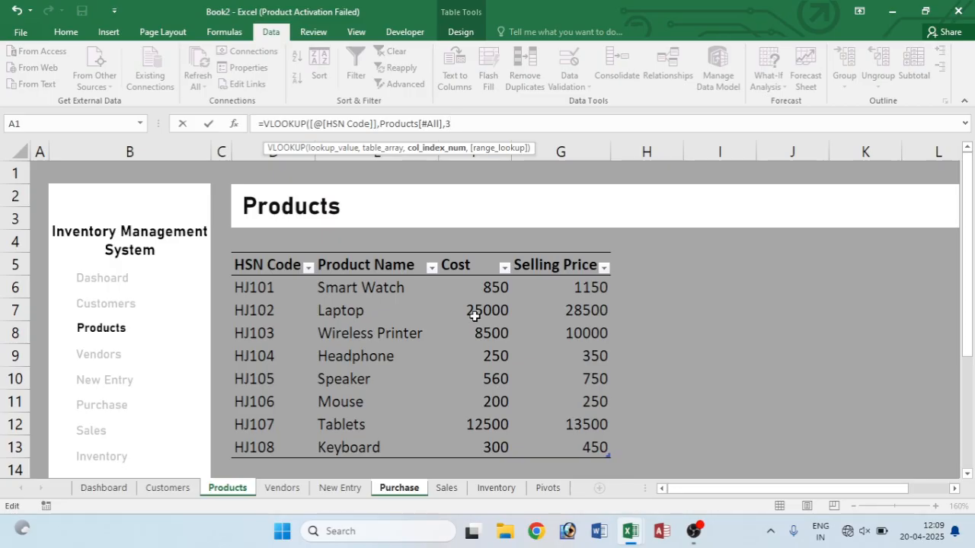
type(",")
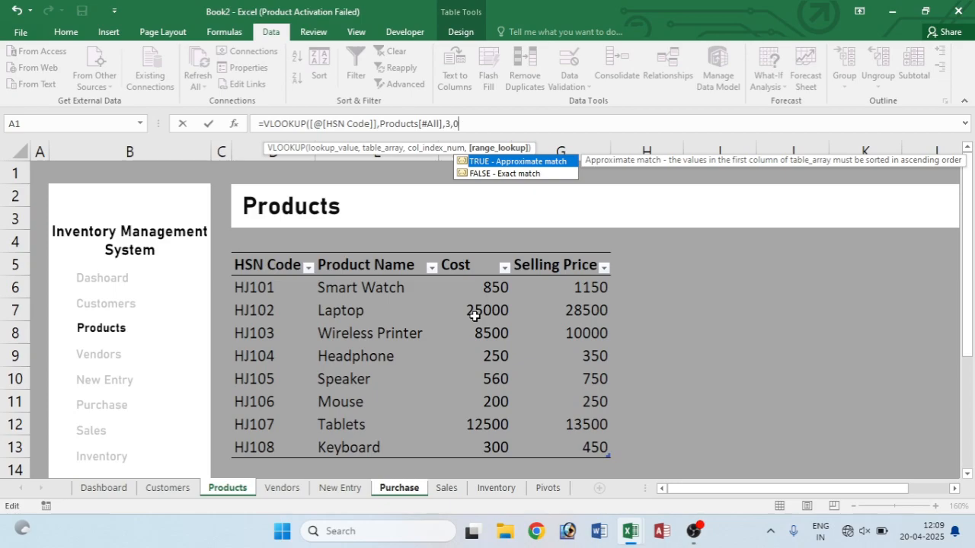
type("0)")
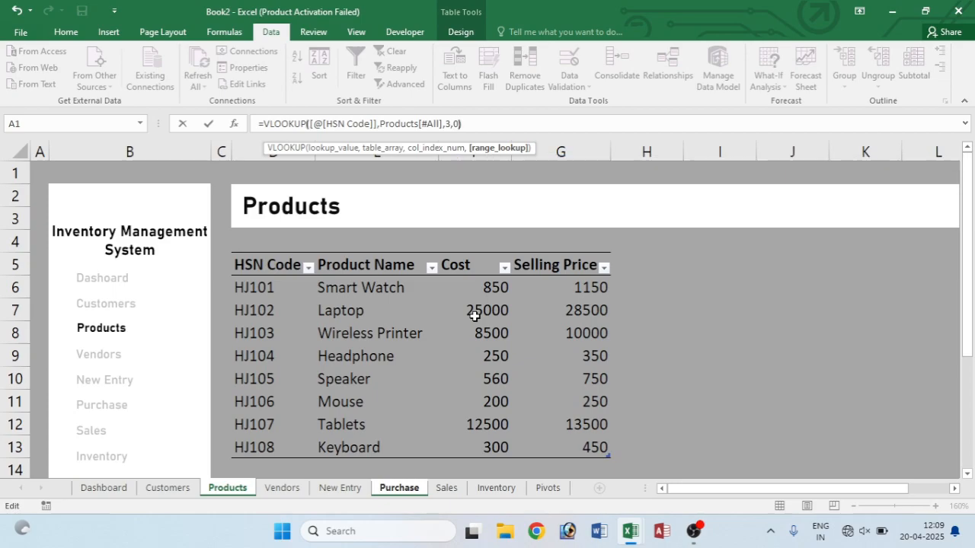
key("Return")
- Wrap the Cost column's VLOOKUP in I6 in IFERROR with an empty string "" as the error value
left_click(710, 285)
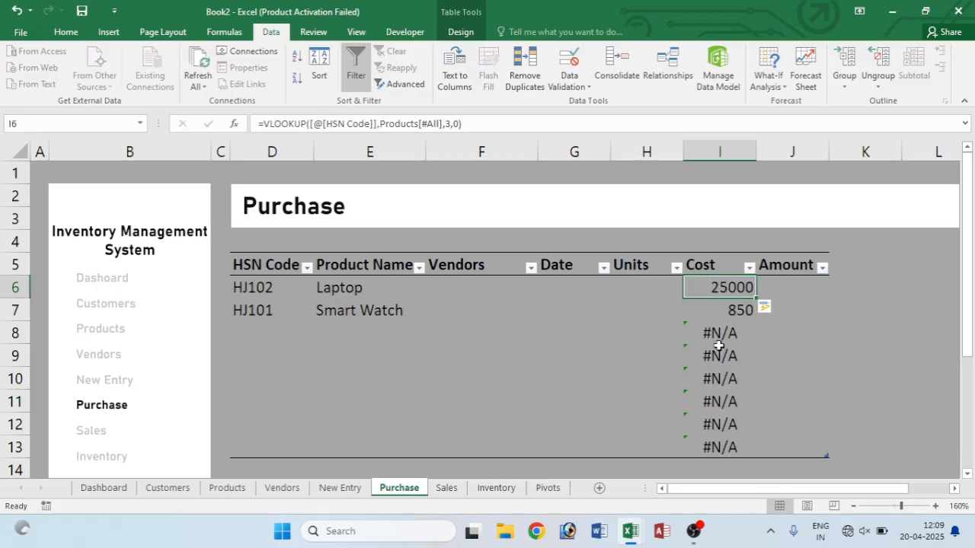
double_click(710, 285)
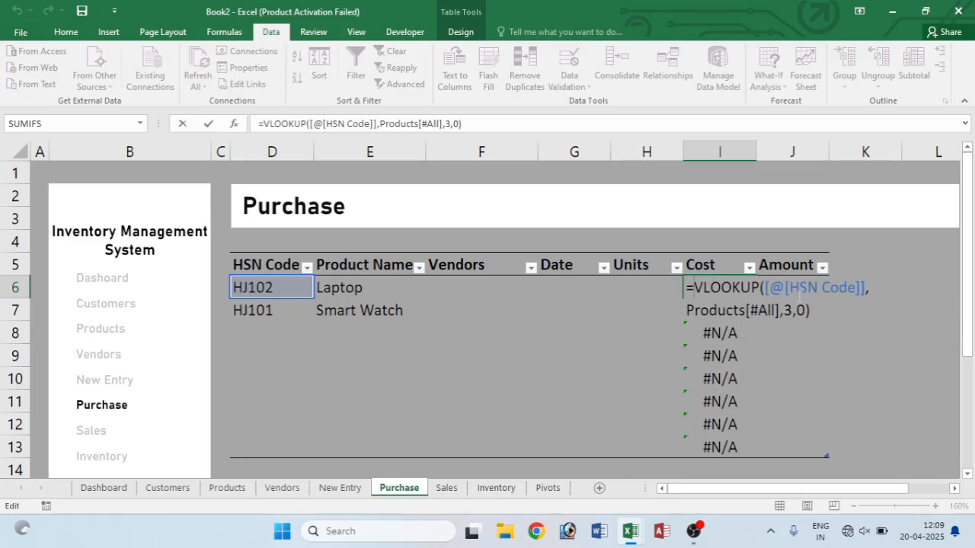
left_click(693, 288)
type("if")
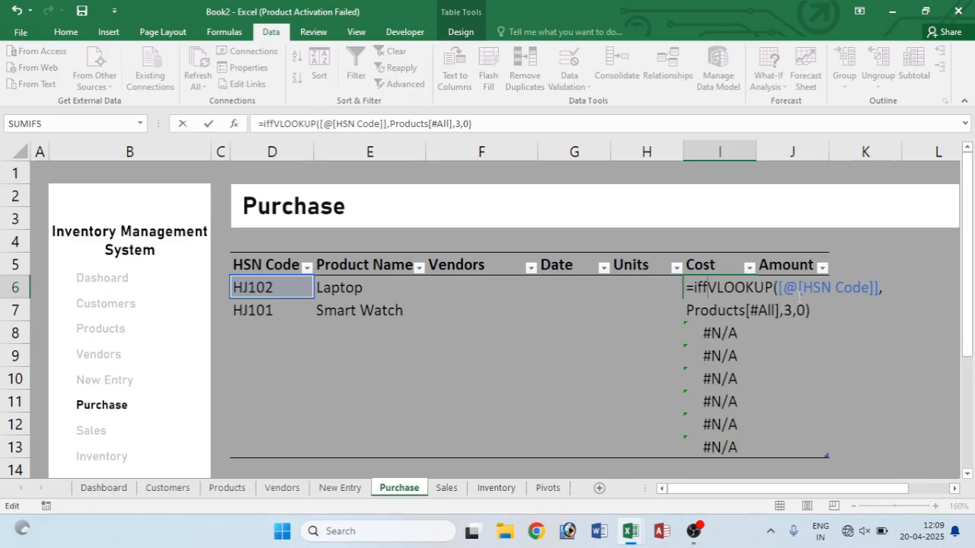
type("e")
key("Tab")
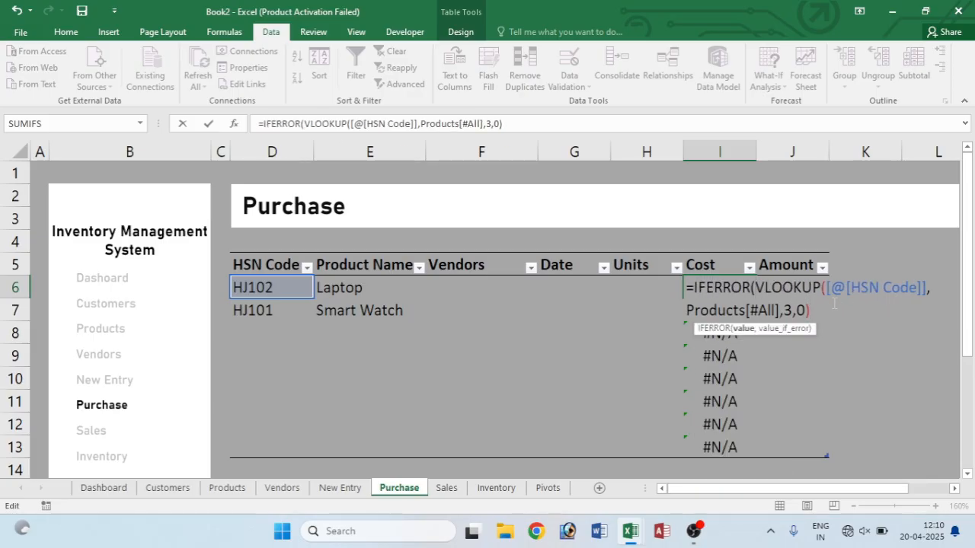
type(",\"\"")
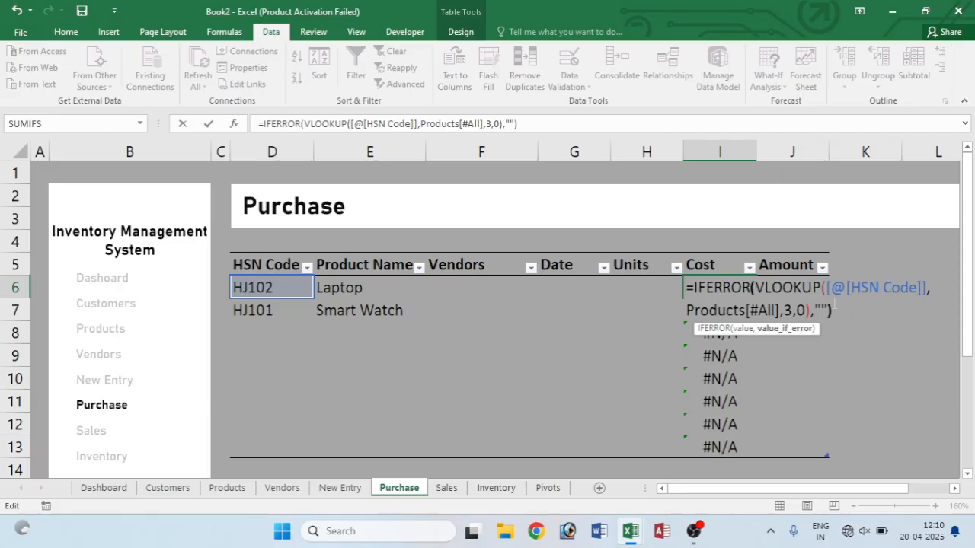
key("Return")
left_click(708, 329)
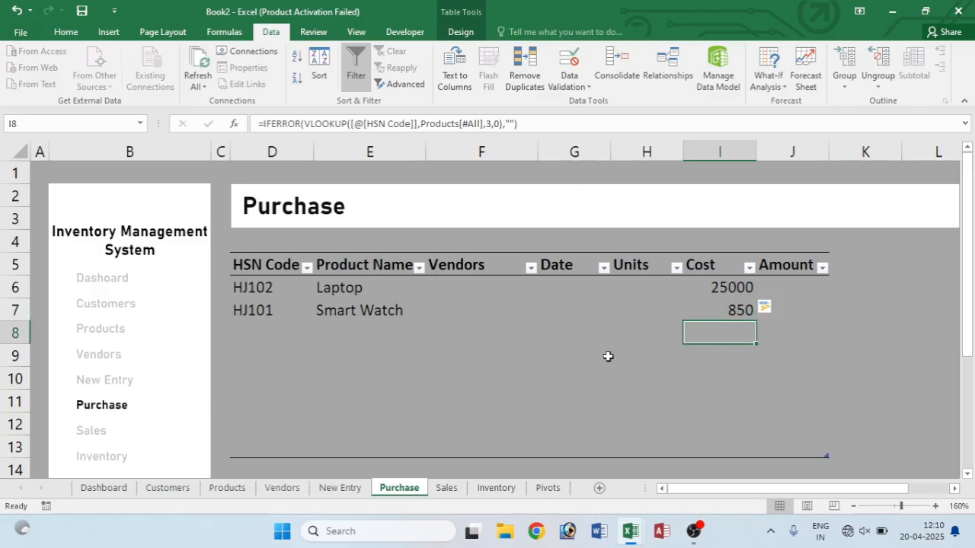
double_click(499, 289)
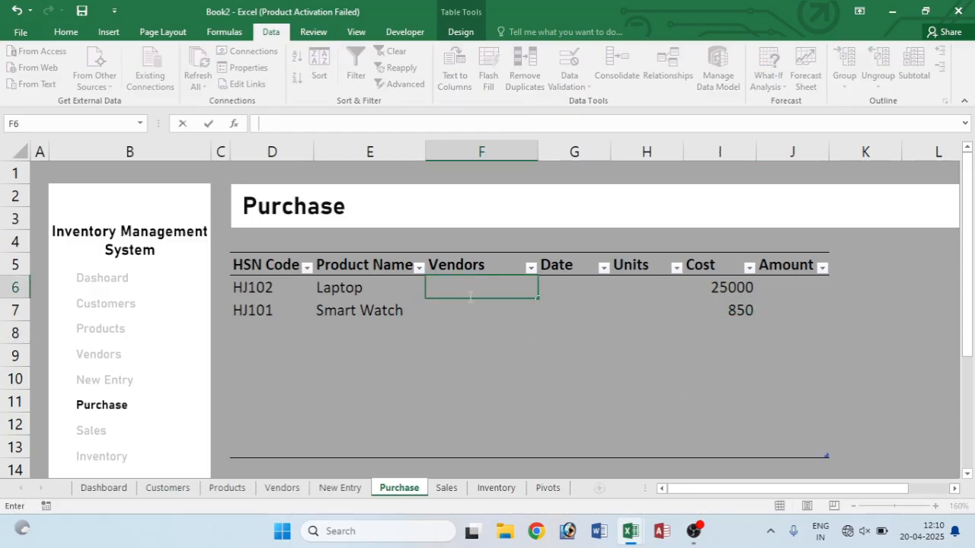
left_click(267, 288)
left_click(493, 284)
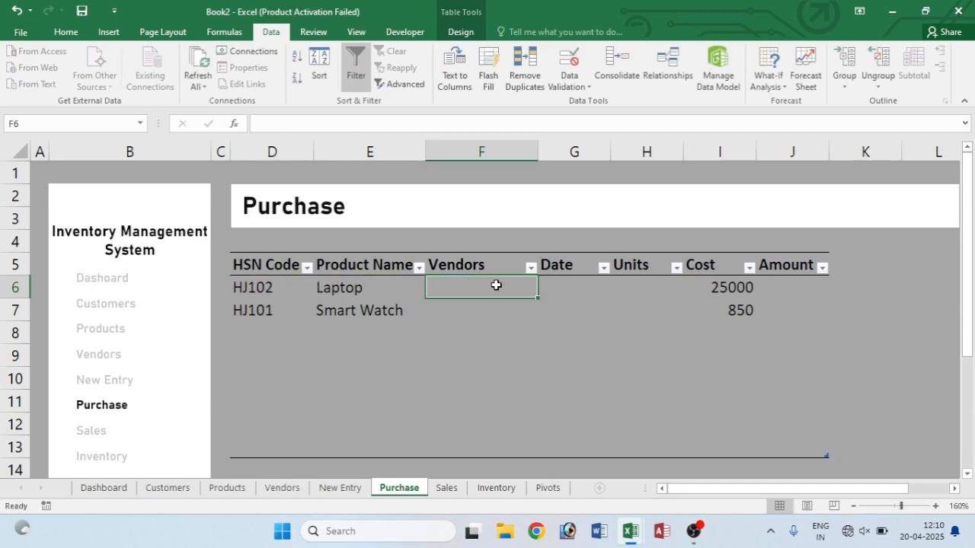
left_click(362, 291)
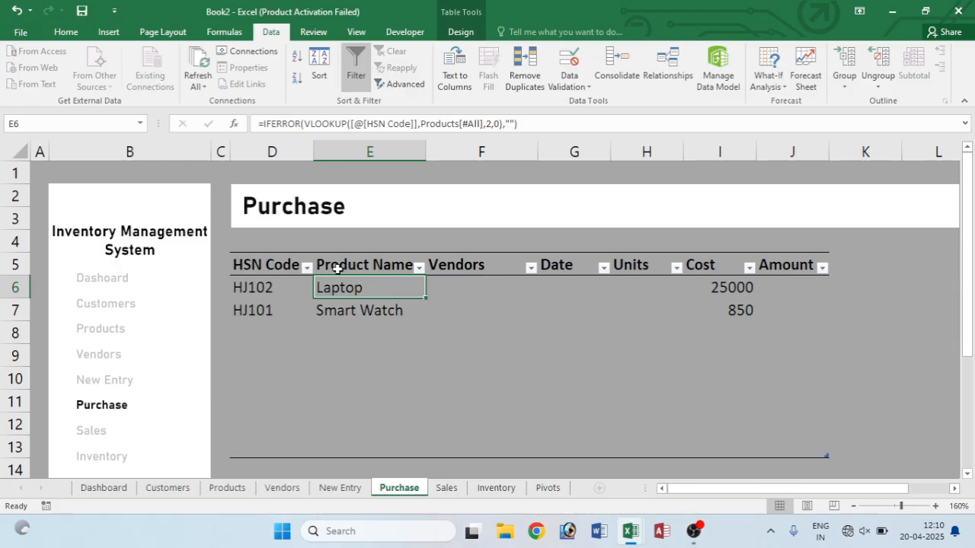
- Start a VLOOKUP in cell F6 of the Purchase sheet's Vendors column with the row's HSN Code as lookup value
left_click(288, 489)
left_click(393, 491)
left_click(283, 491)
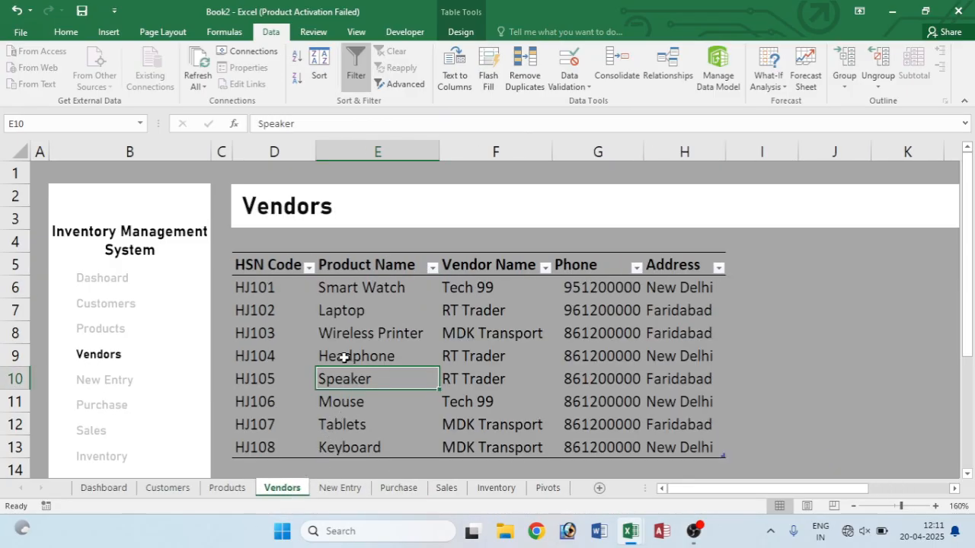
left_click(477, 290)
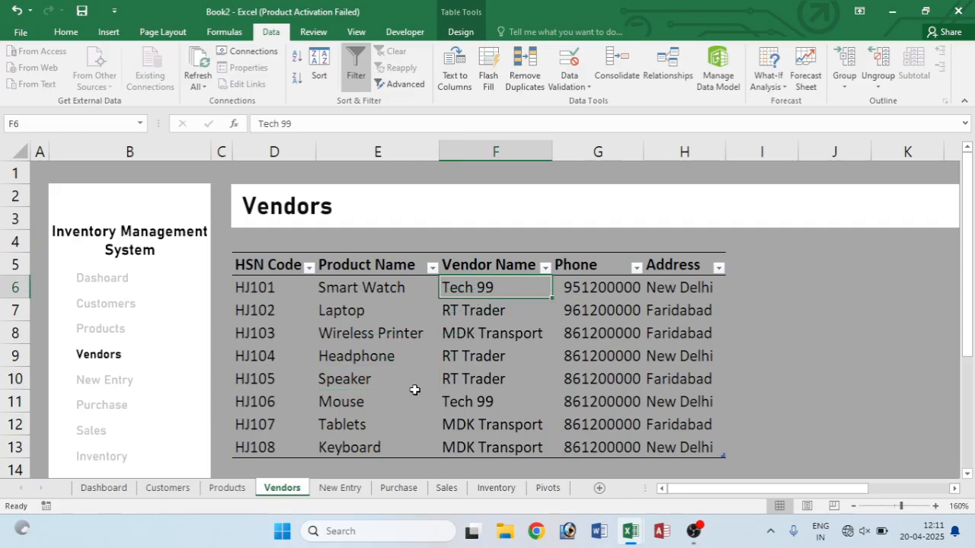
left_click(398, 488)
left_click(448, 293)
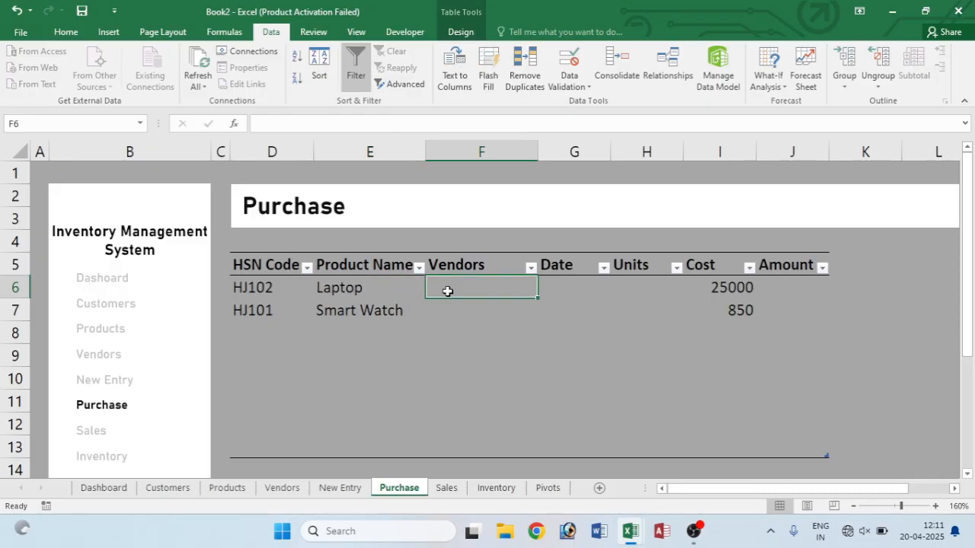
type("=v")
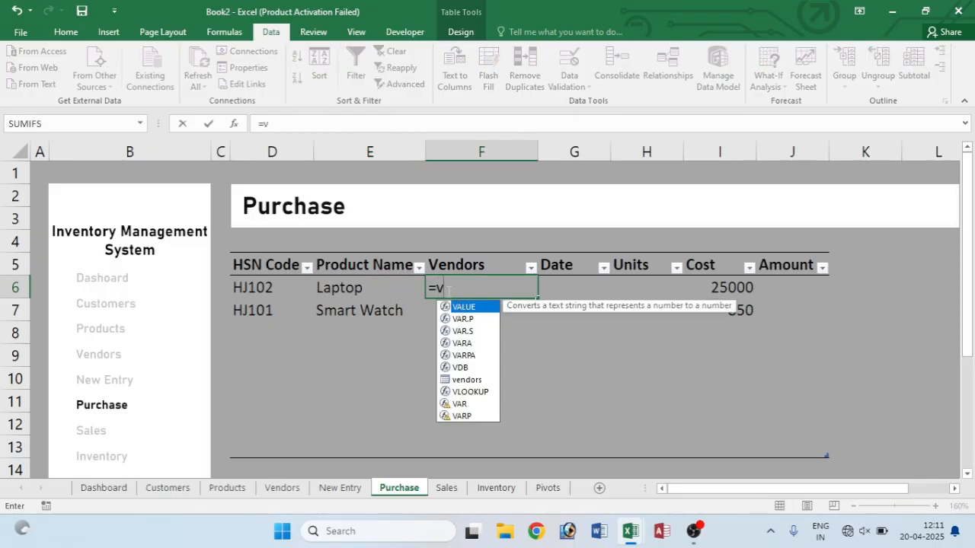
type("l")
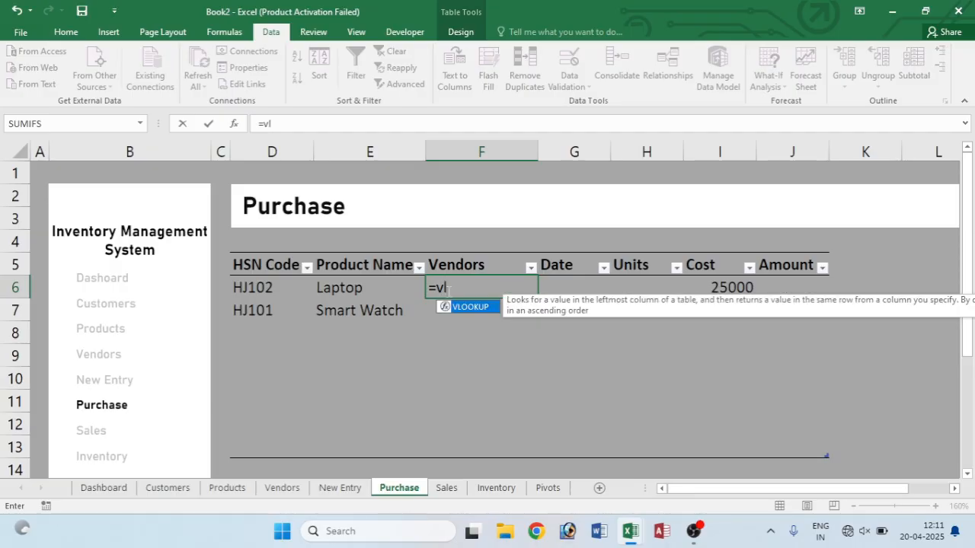
key("Tab")
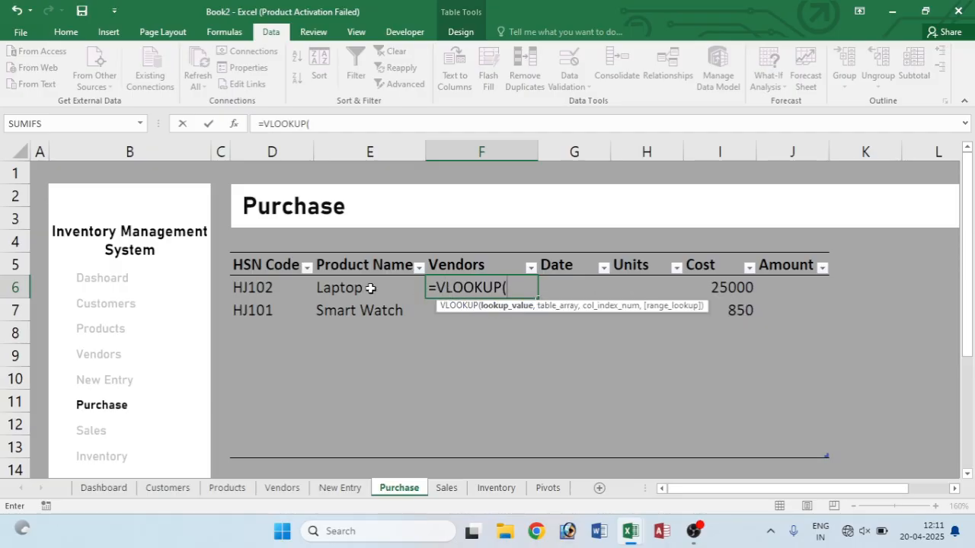
left_click(260, 288)
type(",")
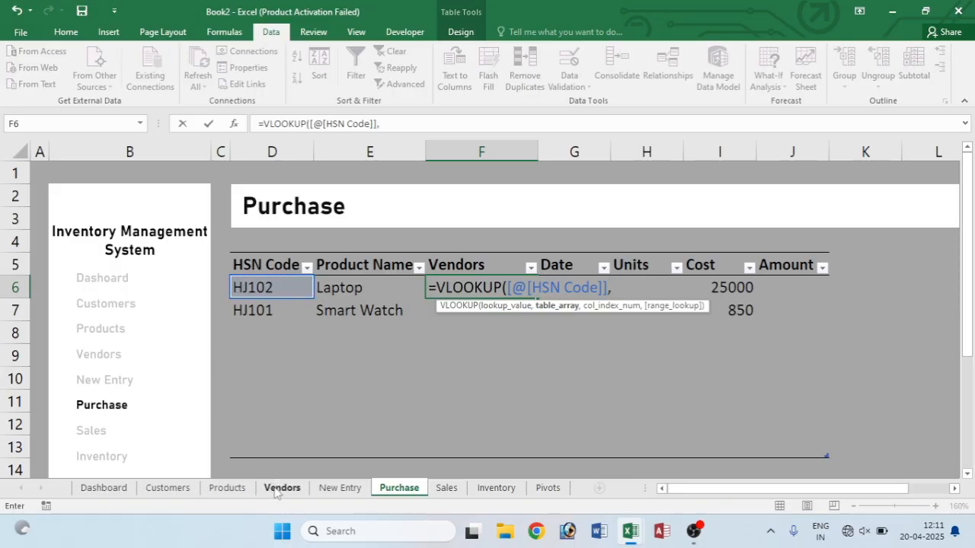
- Complete the F6 VLOOKUP with the whole Vendors sheet table as array, column index 3 and 0 for an exact match
left_click(280, 489)
mouse_move(259, 267)
left_mouse_down()
mouse_move(434, 276)
mouse_move(612, 403)
mouse_move(694, 426)
mouse_move(695, 449)
mouse_move(660, 443)
left_mouse_up()
type(",")
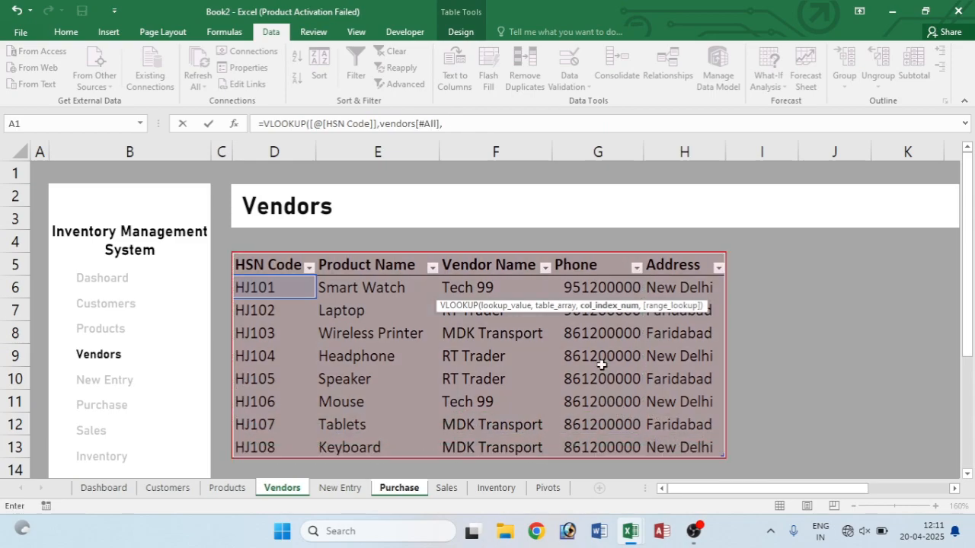
left_click(466, 125)
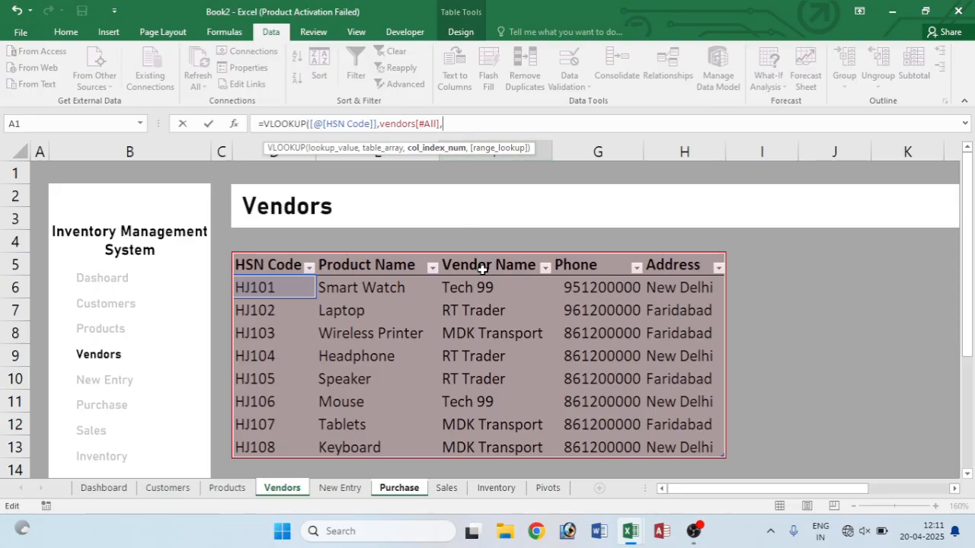
type("3,")
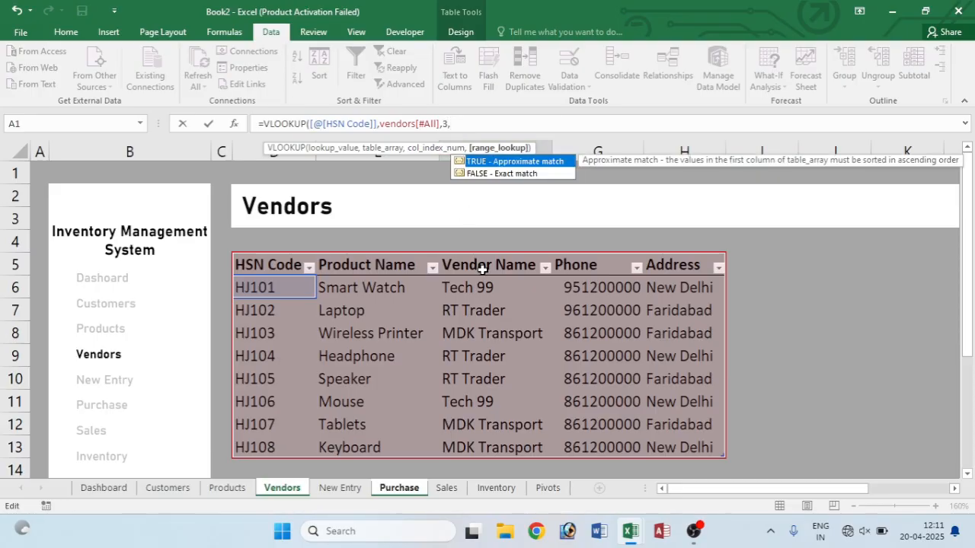
type("0")
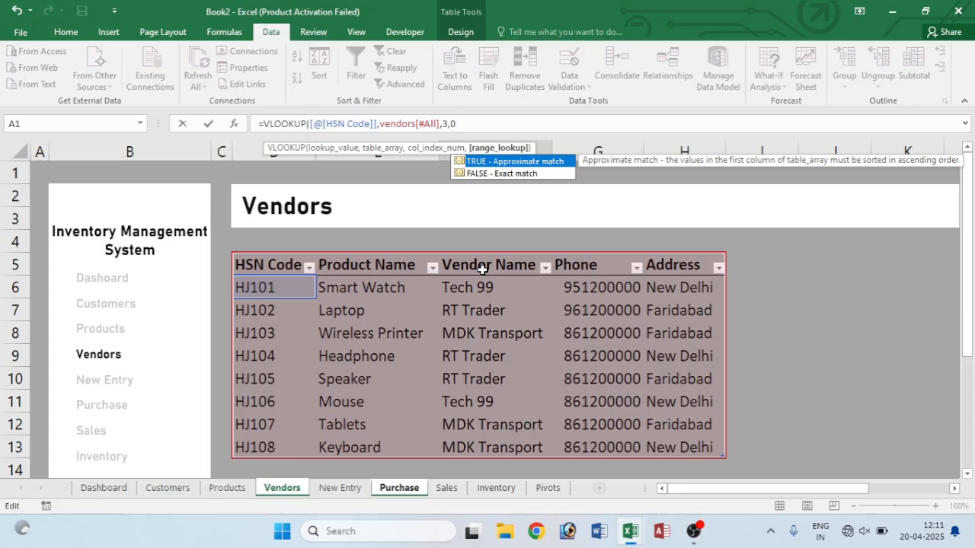
type(")")
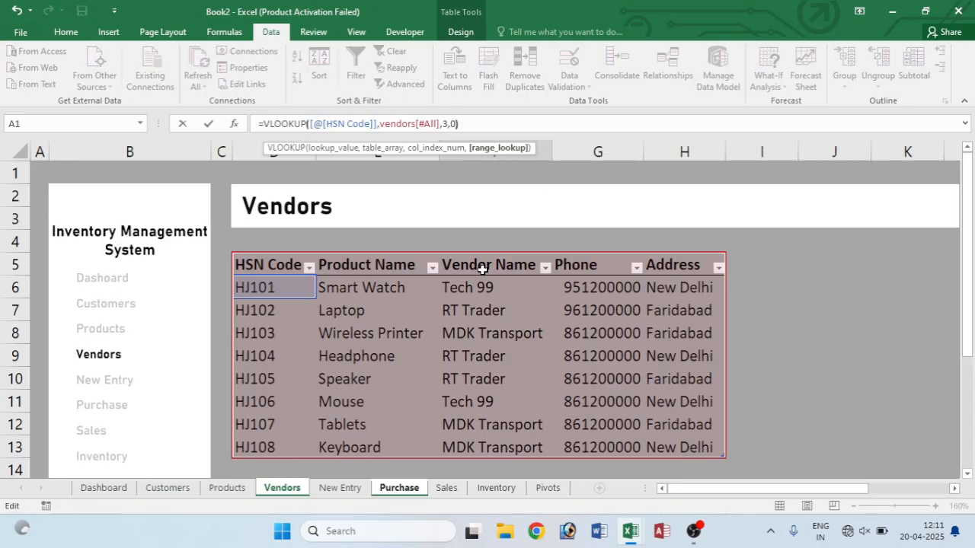
key("Return")
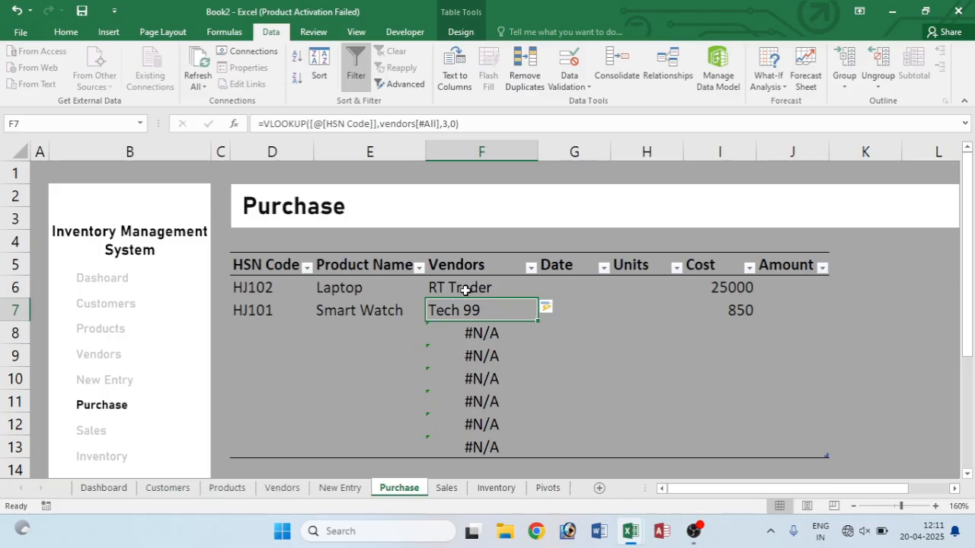
- Wrap the Vendors column's VLOOKUP in F6 in IFERROR with an empty string "" as the error value
double_click(465, 289)
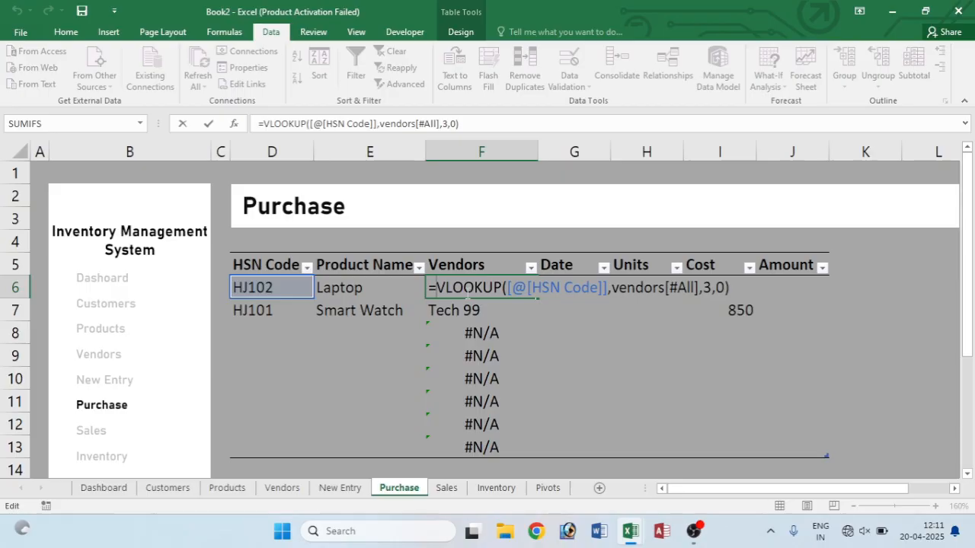
type("ife")
key("Tab")
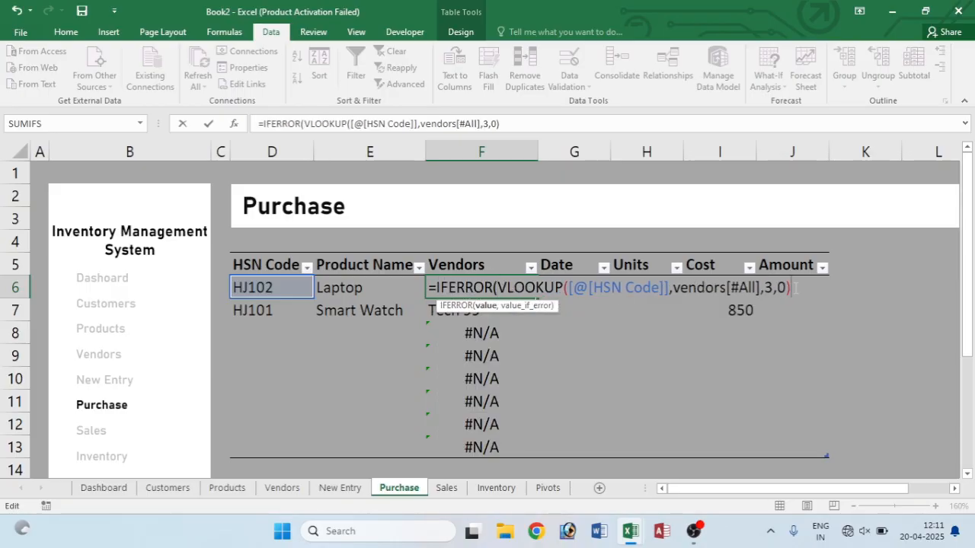
type(",\"\")")
key("Return")
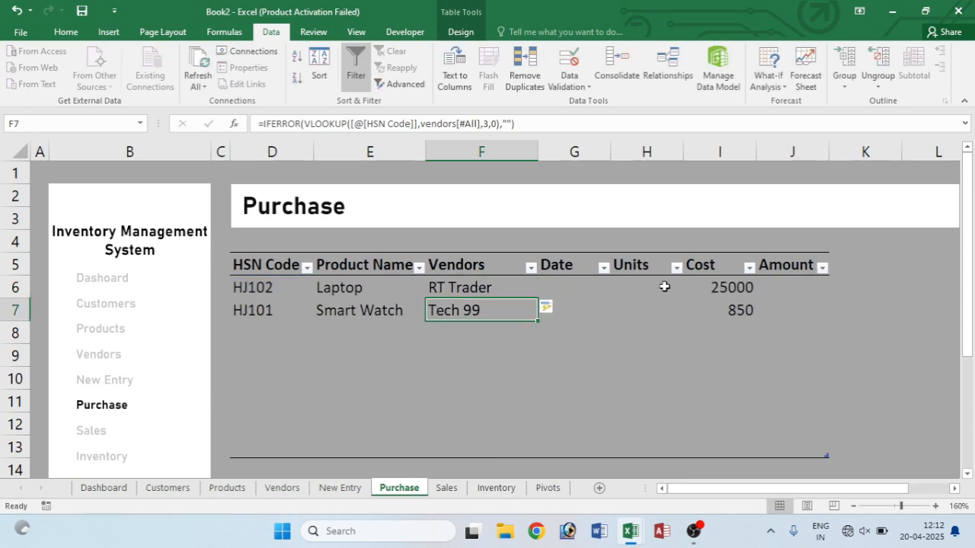
- Enter a formula in Amount cell J6 that multiplies the row's Units by its Cost
left_click(791, 288)
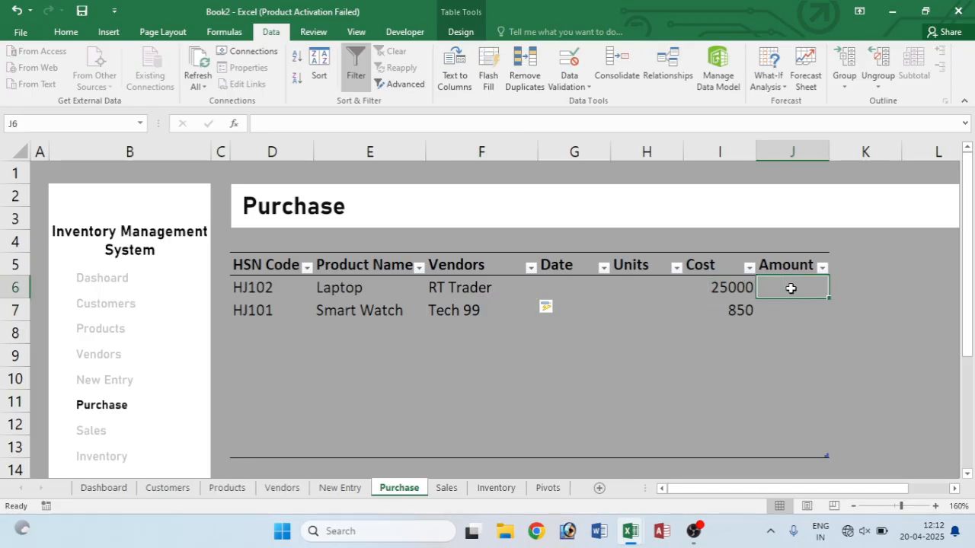
type("=")
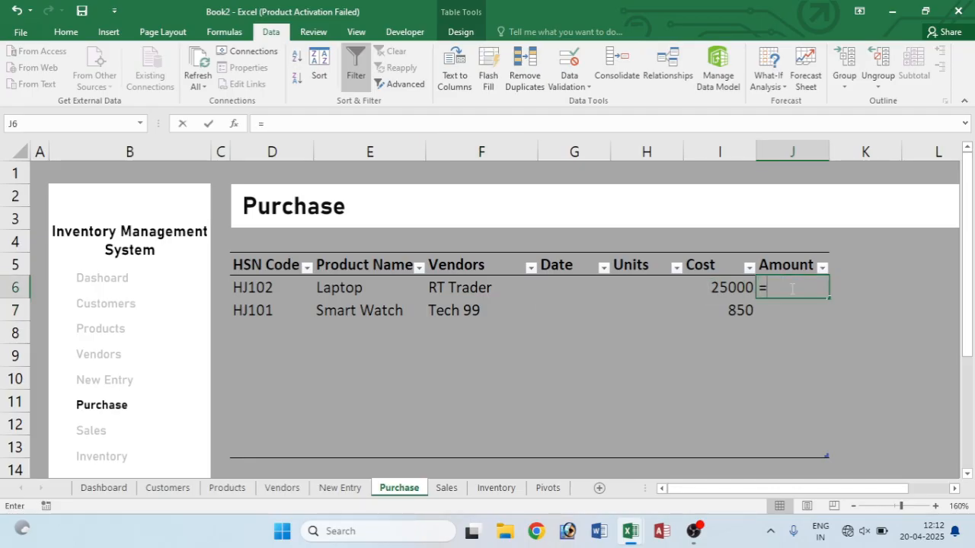
left_click(656, 286)
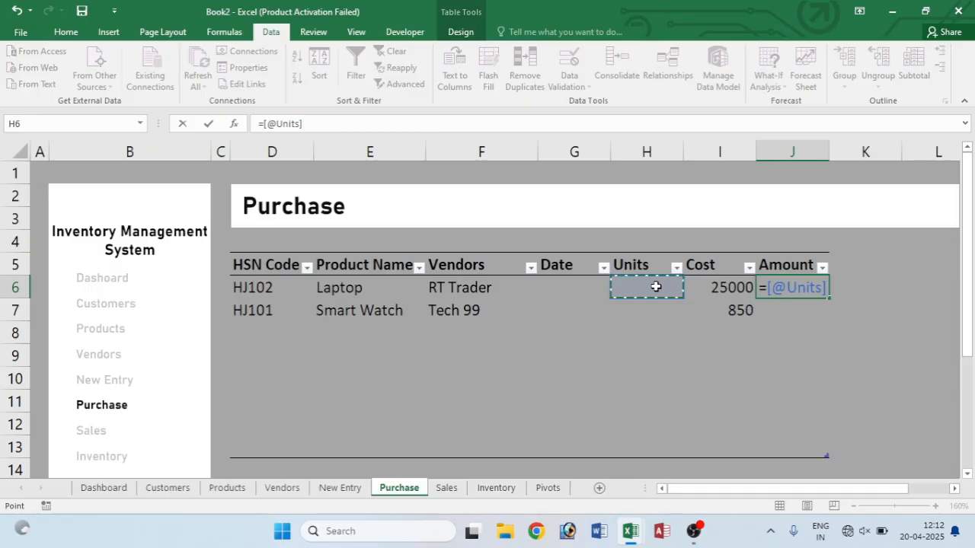
type("*")
left_click(709, 286)
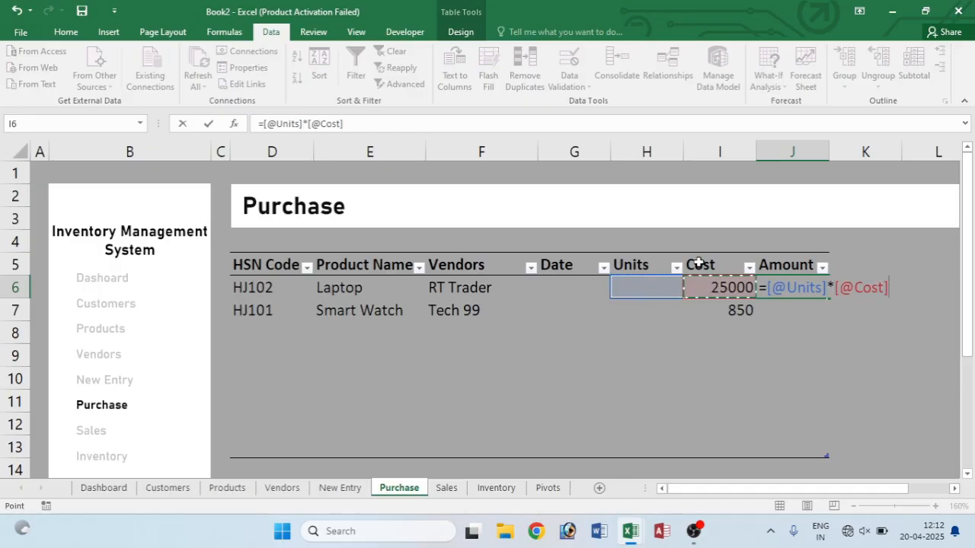
key("Return")
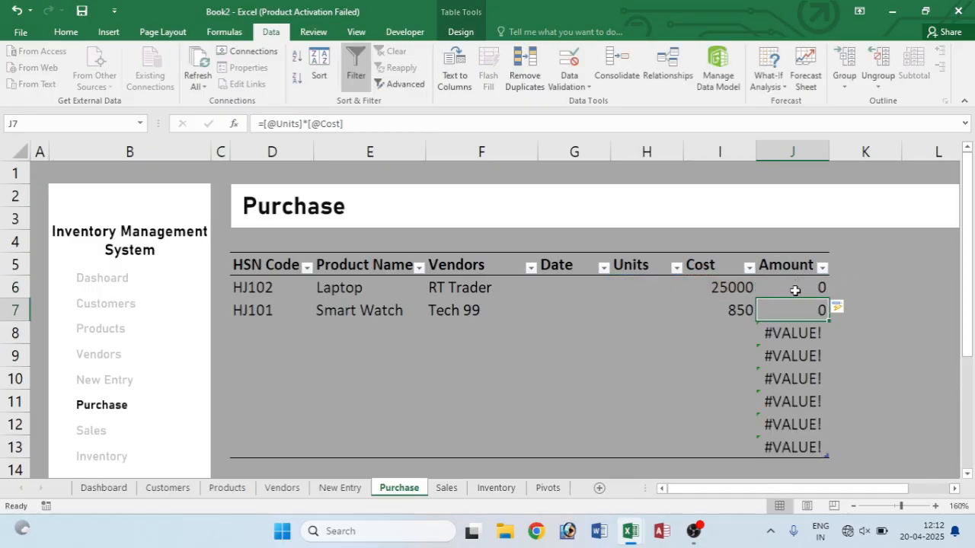
- Wrap the Amount formula in J6 in IFERROR with an empty string "" as the error value
left_click(795, 288)
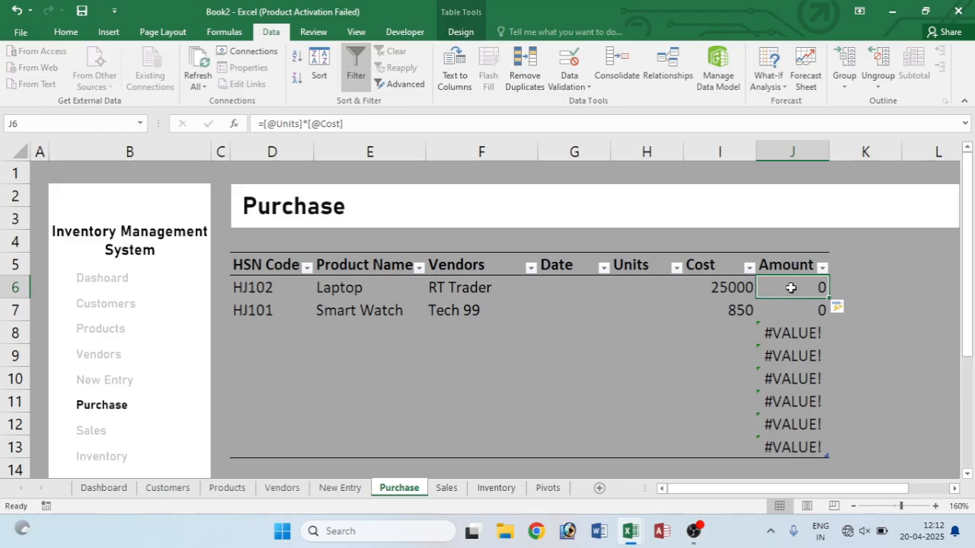
double_click(791, 287)
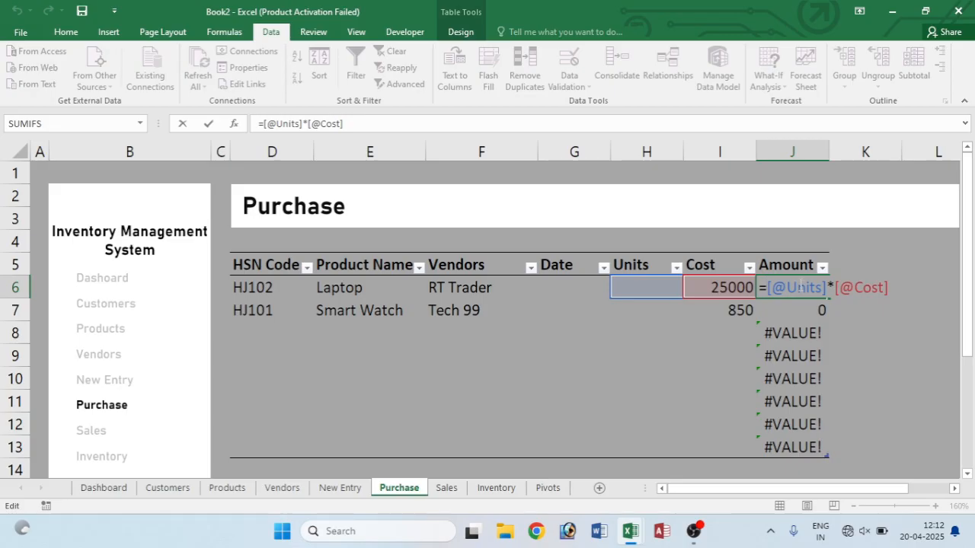
type("e")
key("BackSpace")
type("ife")
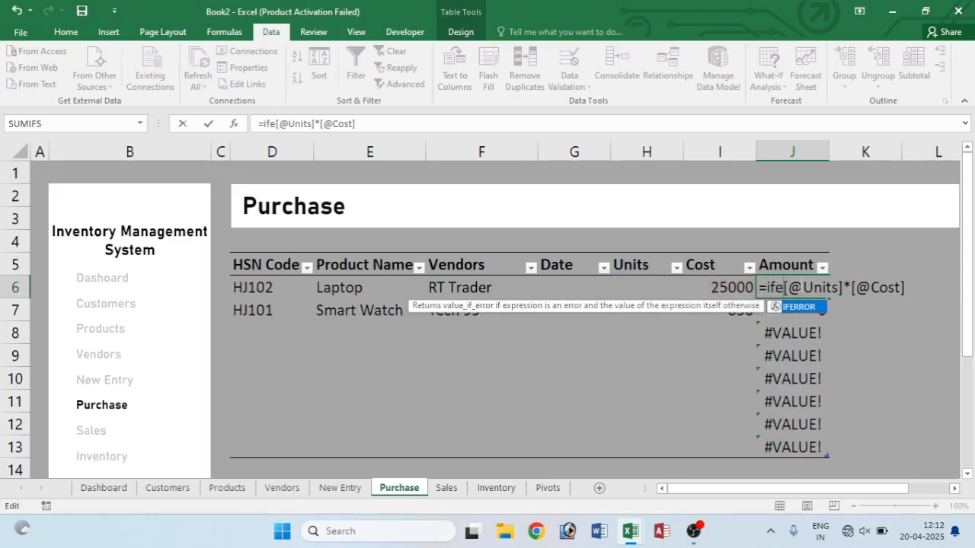
key("Tab")
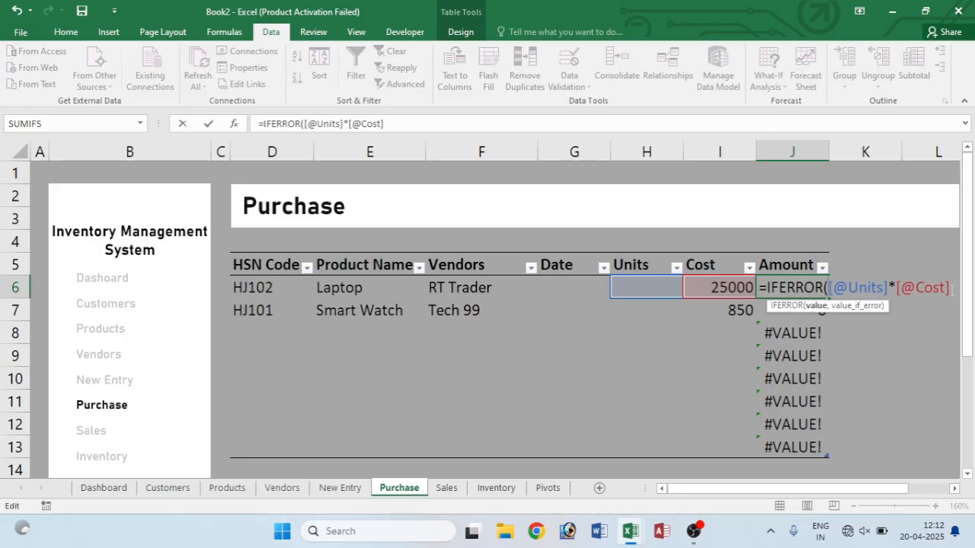
type(",\"")
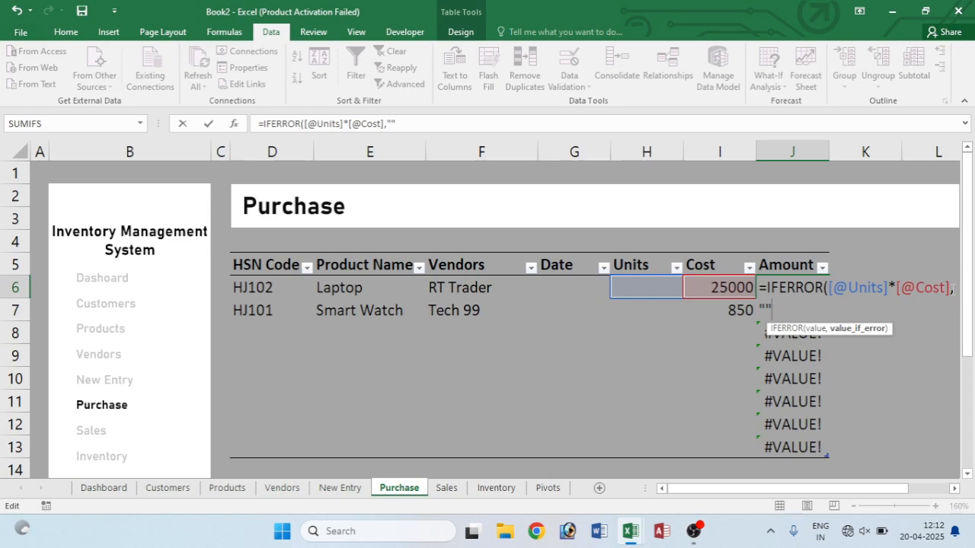
key("Return")
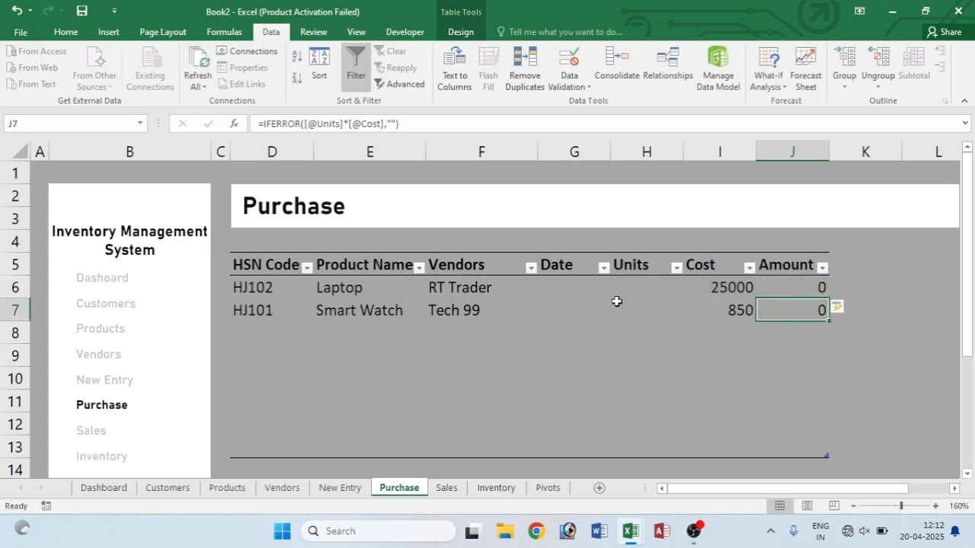
- Enter 20 units for the Laptop row and 10 units for the Smart Watch row
left_click(567, 287)
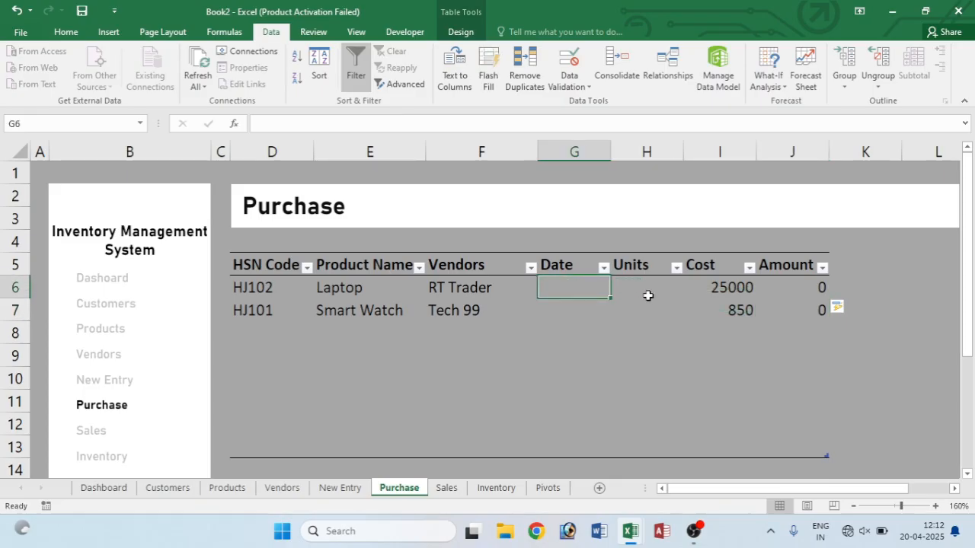
left_click(648, 289)
type("20")
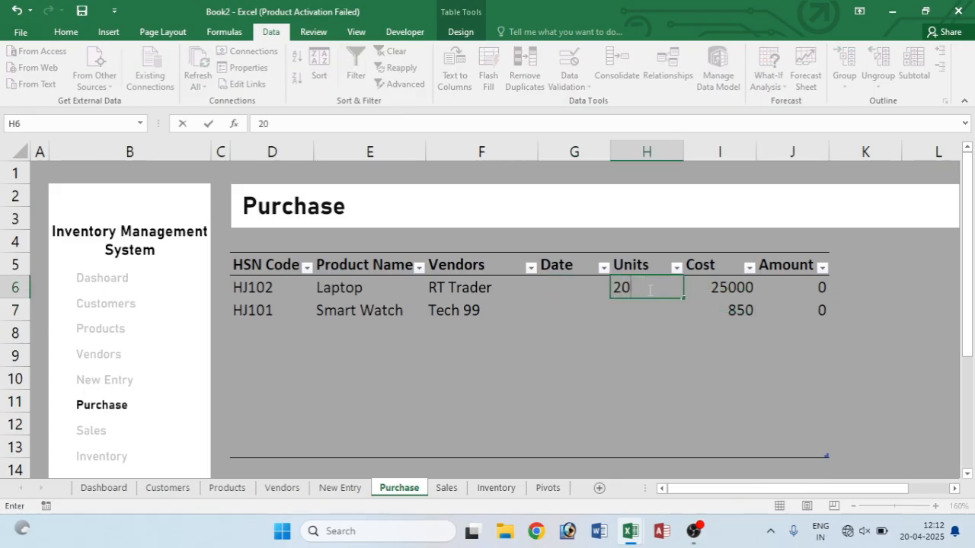
key("Return")
type("10")
key("Return")
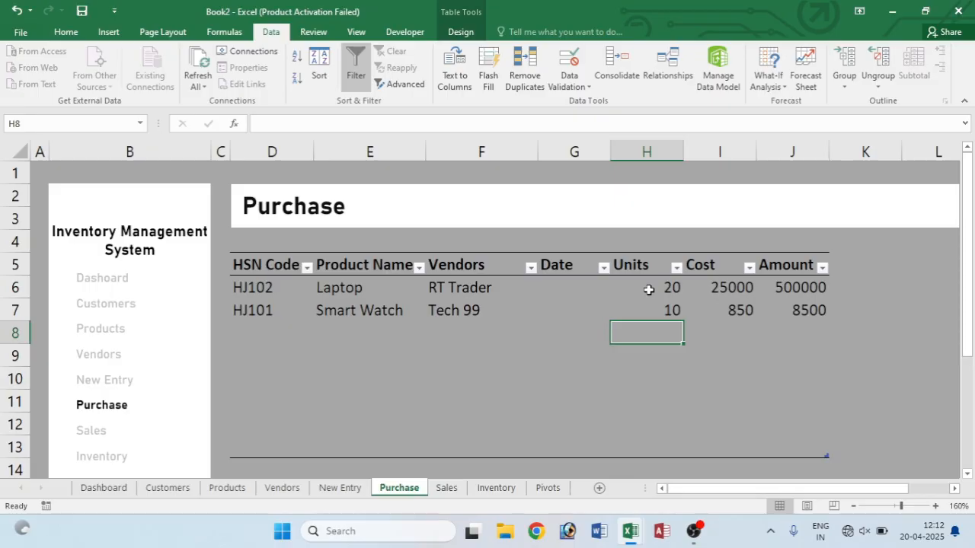
- Enter the date 01-02-2025 in G6 and fill it down one row as a series to give 02-02-2025 in G7
left_click(562, 282)
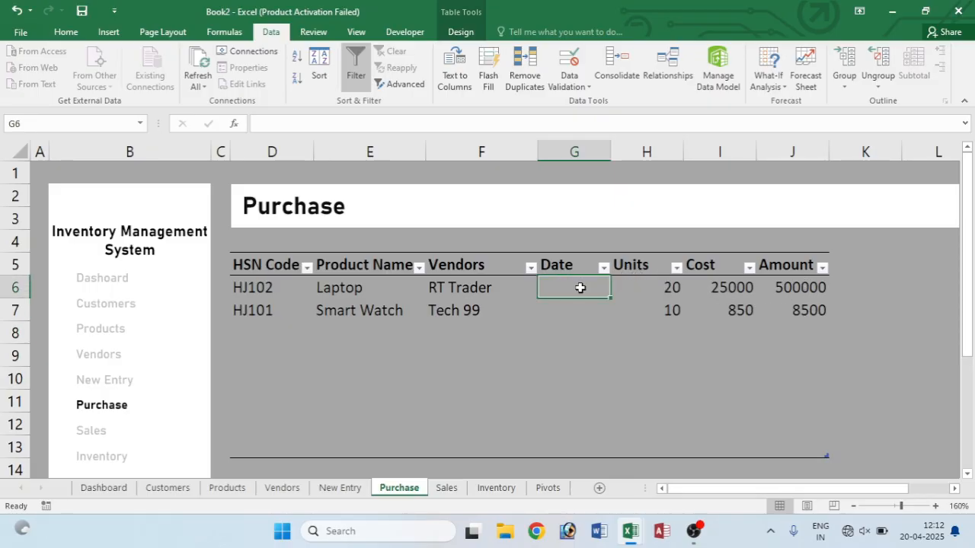
type("01-02-0")
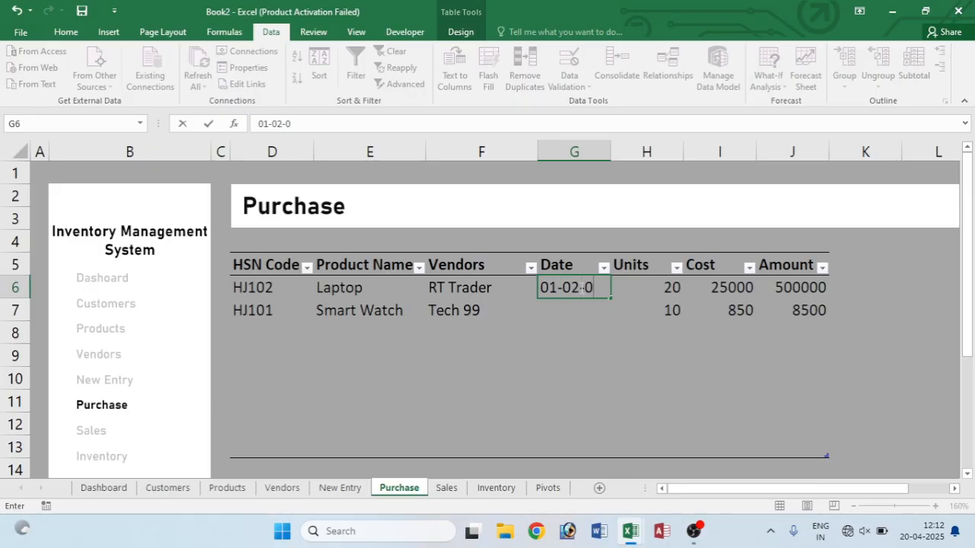
type("2-20")
key("BackSpace")
type("2025")
key("Return")
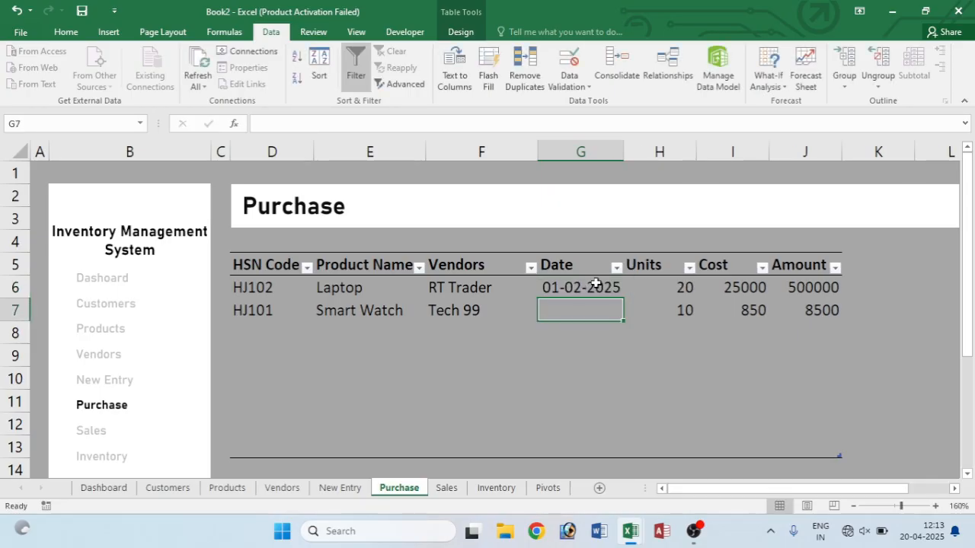
left_click_drag(624, 298, 621, 322)
left_click(583, 336)
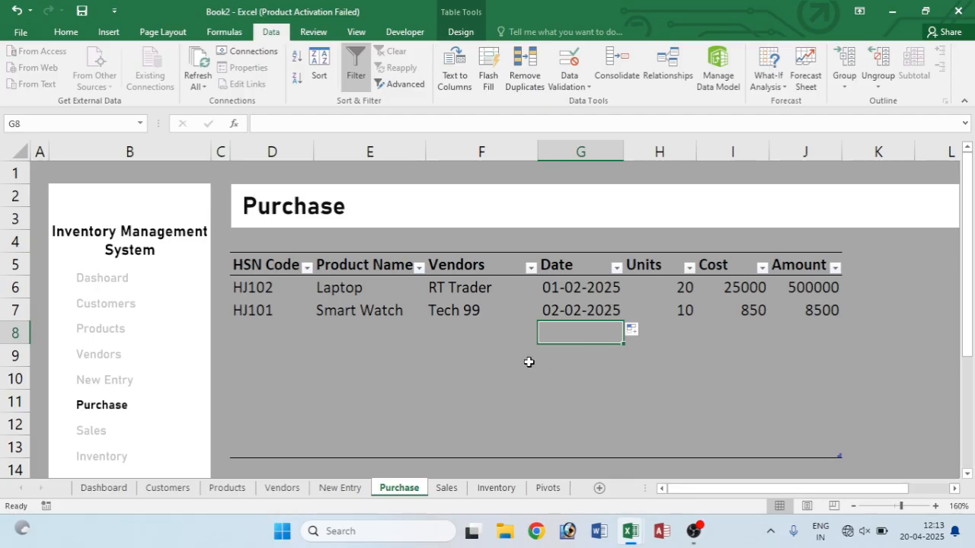
- Choose HSN code HJ104 for the third purchase entry in D8
left_click(252, 326)
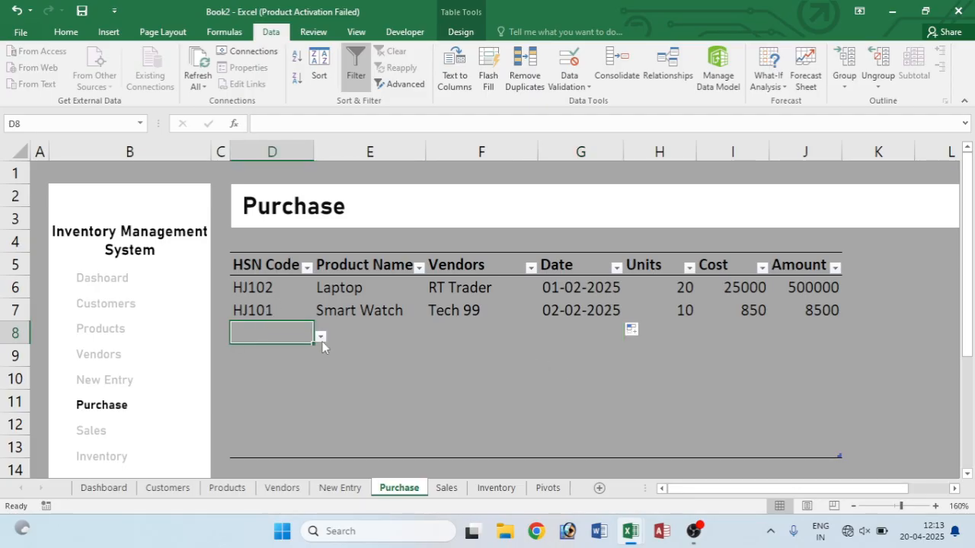
left_click(320, 337)
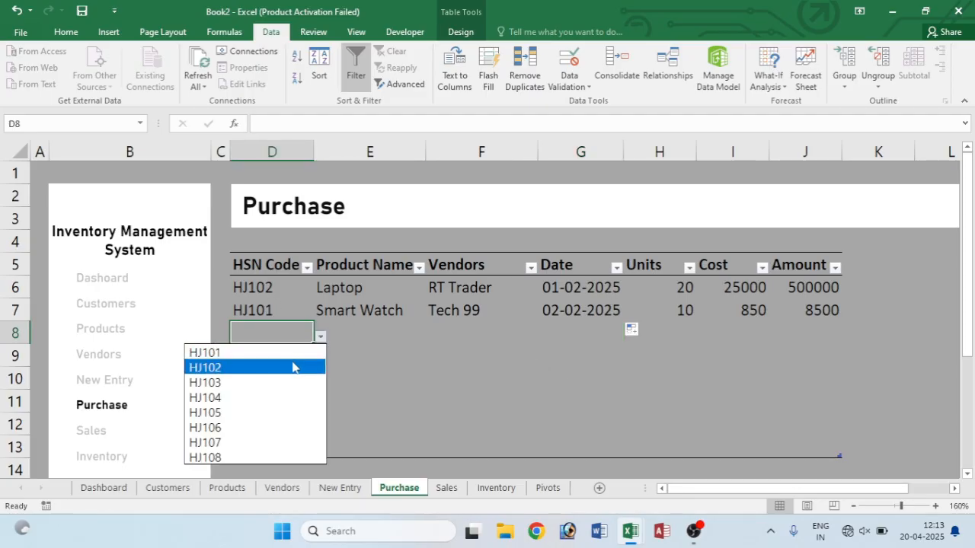
left_click(261, 397)
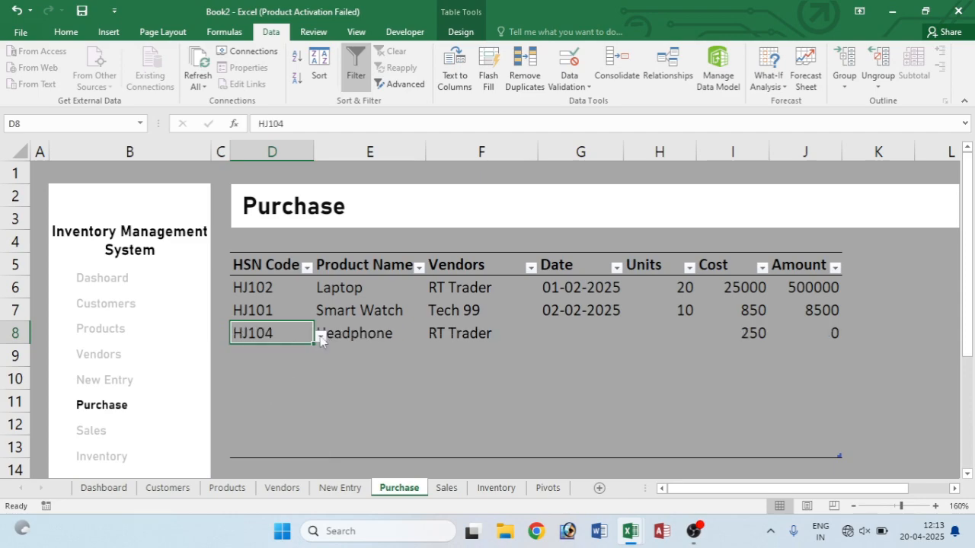
- Extend the date series from G7 down to G8 to give 03-02-2025, and enter 20 units for the Headphone row
left_click(582, 326)
left_click(687, 347)
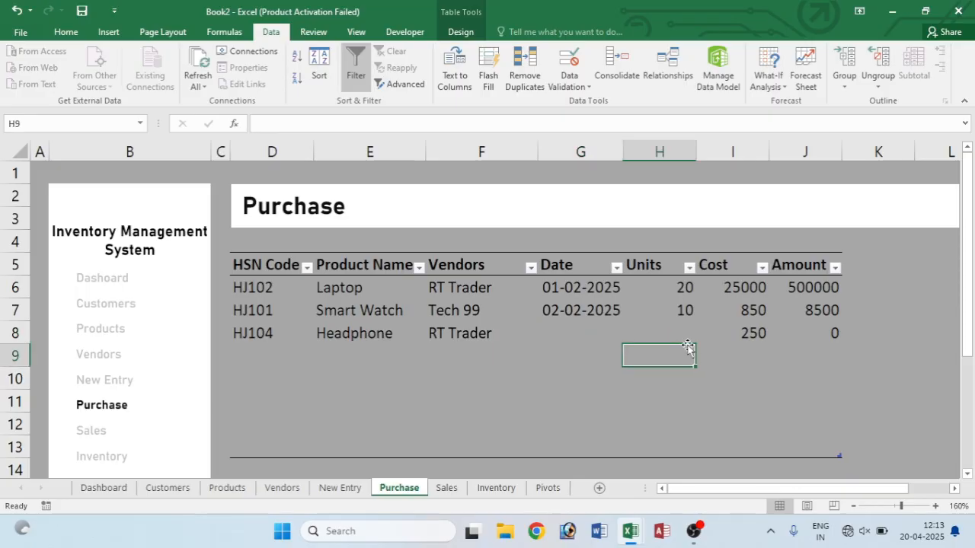
left_click(687, 333)
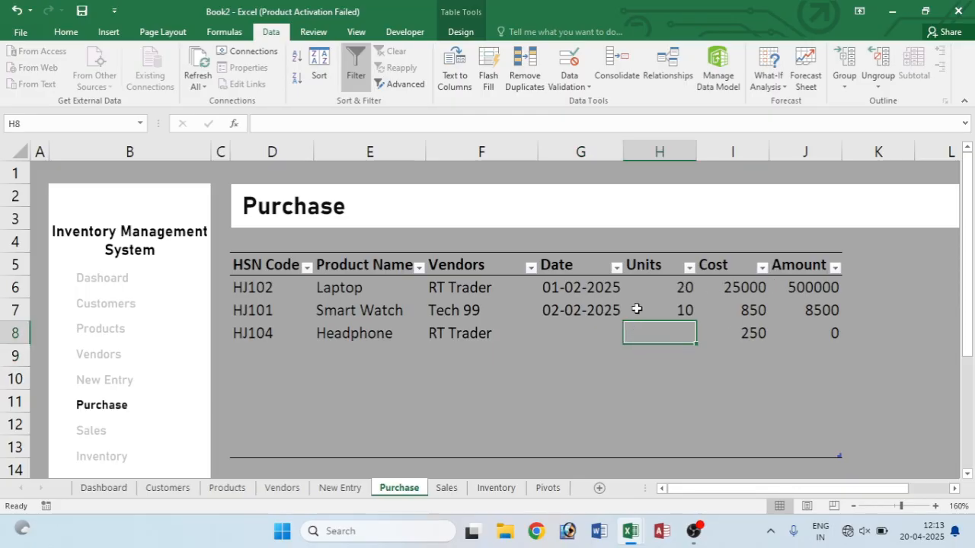
left_click(578, 328)
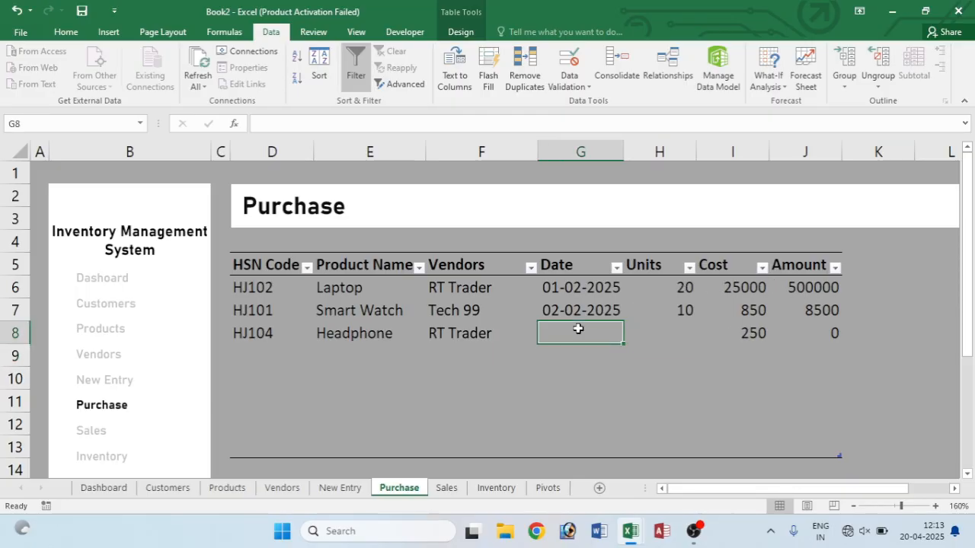
left_click(584, 308)
left_click_drag(623, 321, 625, 343)
left_click(670, 331)
type("20")
key("Return")
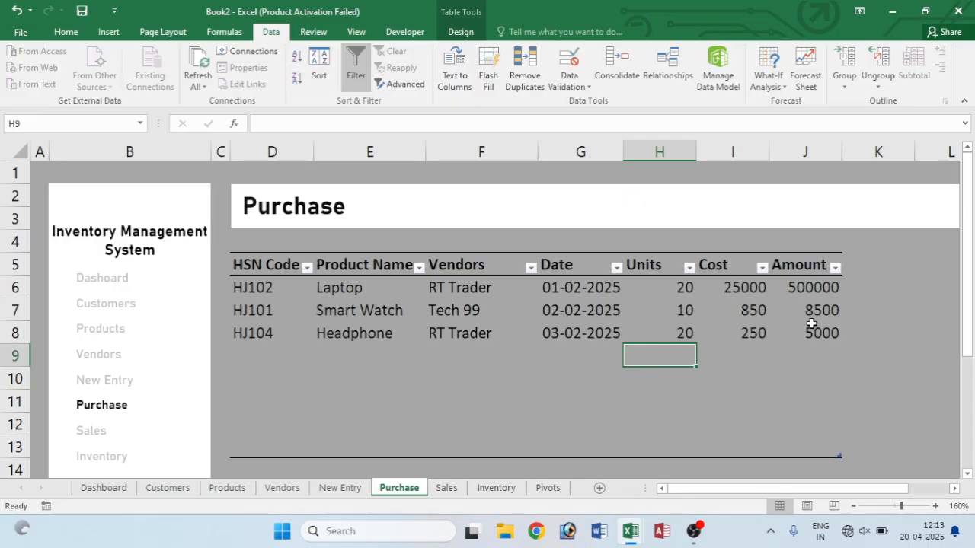
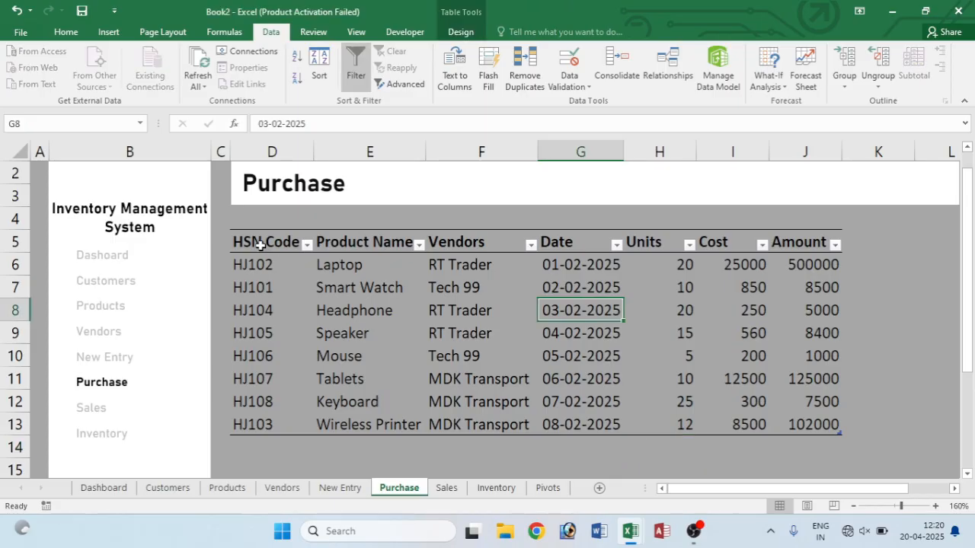
- Rename the table on the Purchase sheet as Purchasedata
left_click_drag(246, 244, 797, 422)
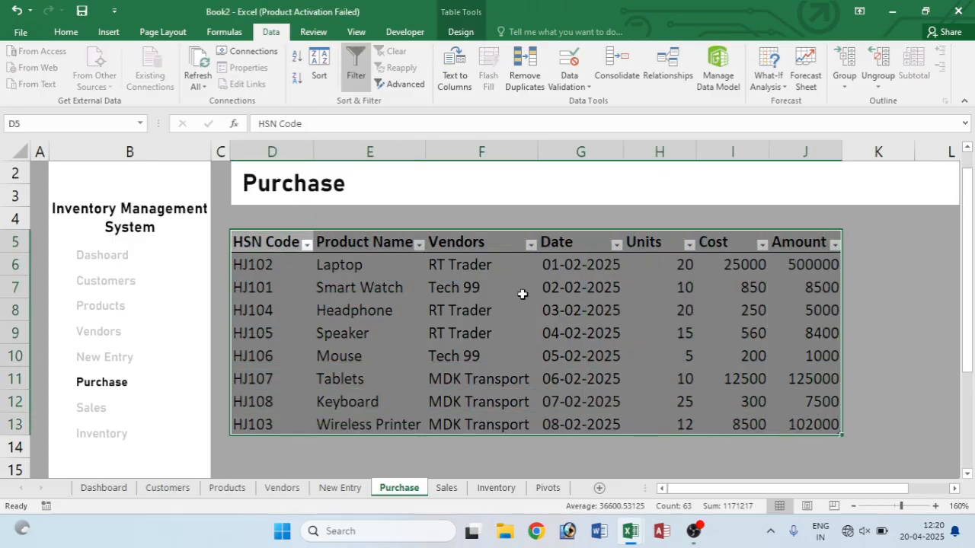
left_click(459, 31)
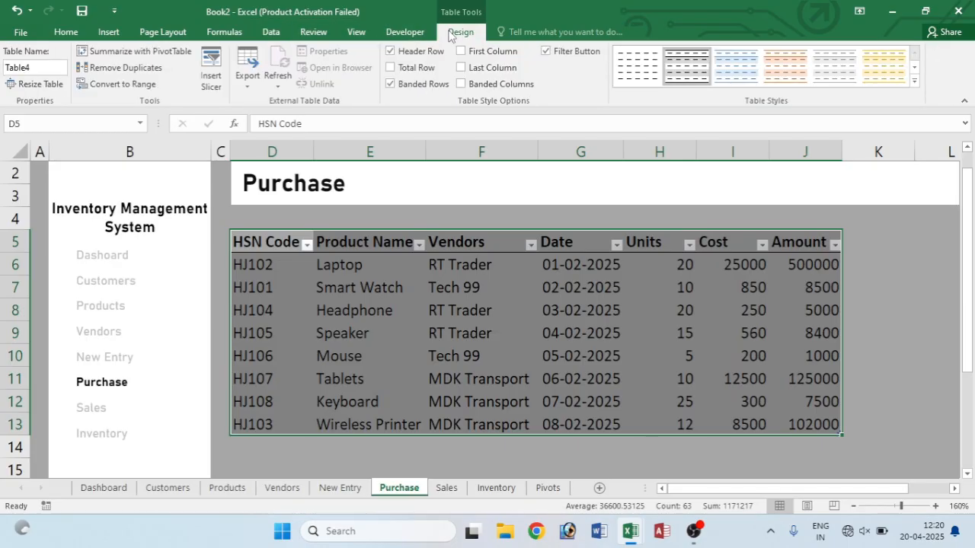
double_click(43, 64)
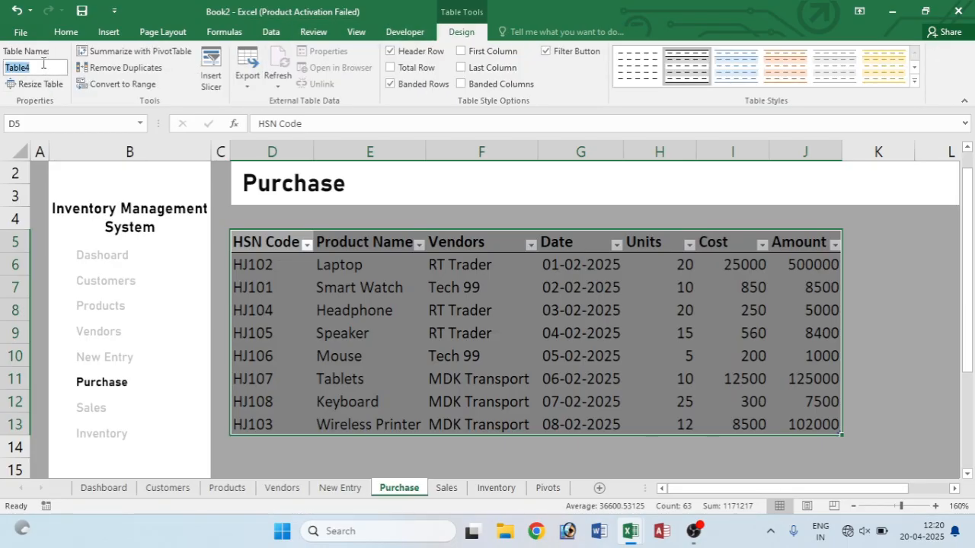
type("p")
double_click(40, 66)
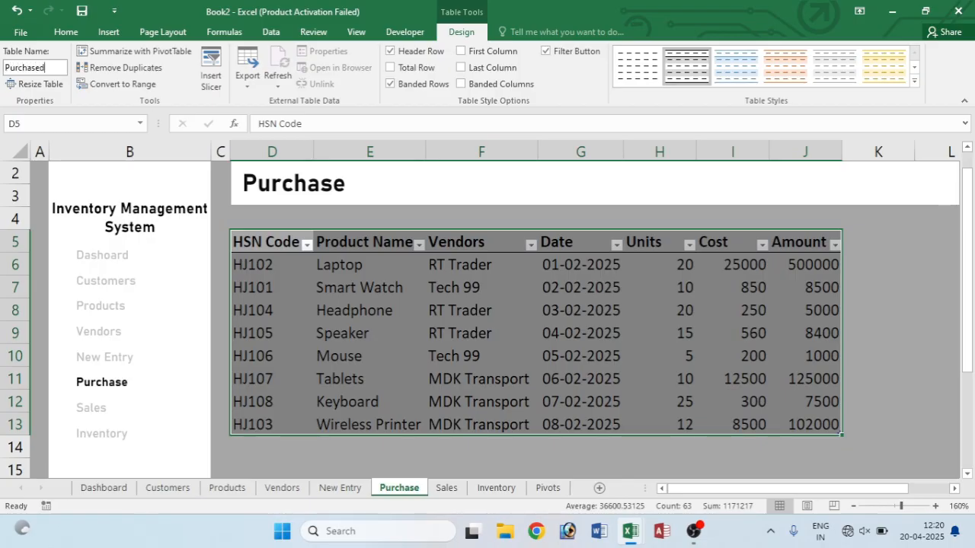
left_click(321, 305)
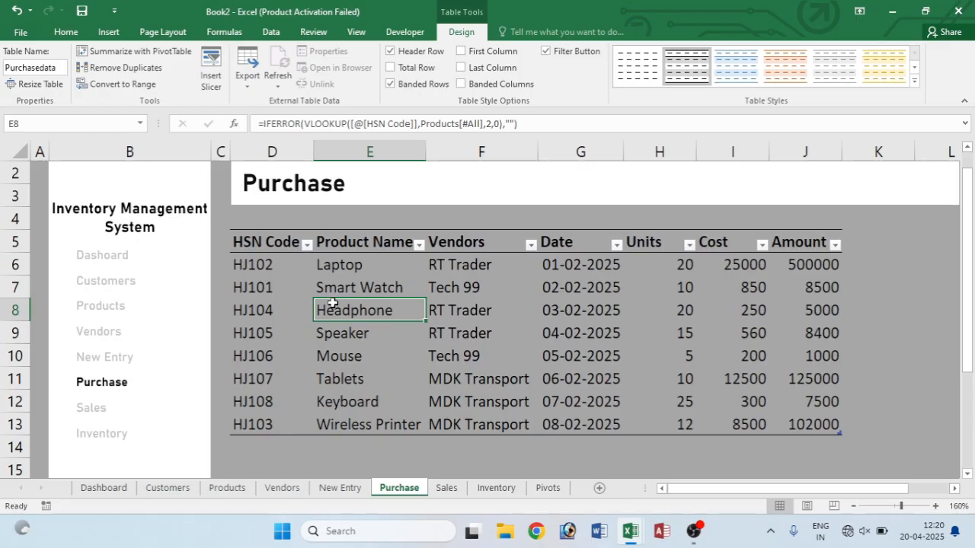
- On the Sales sheet, set the title banner to "Don't move or size with cells" and narrow column C to a thin spacer
key("ctrl+Page_Down")
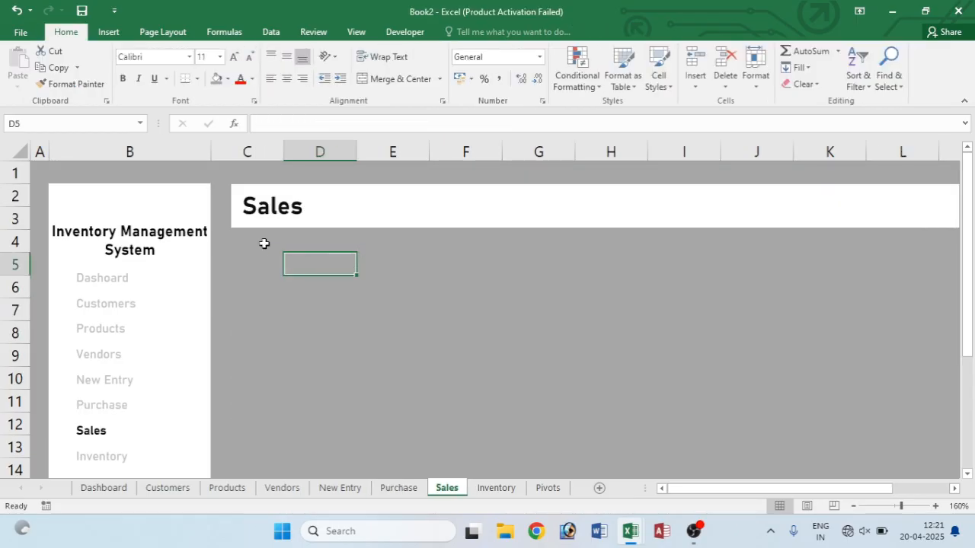
left_click(346, 206)
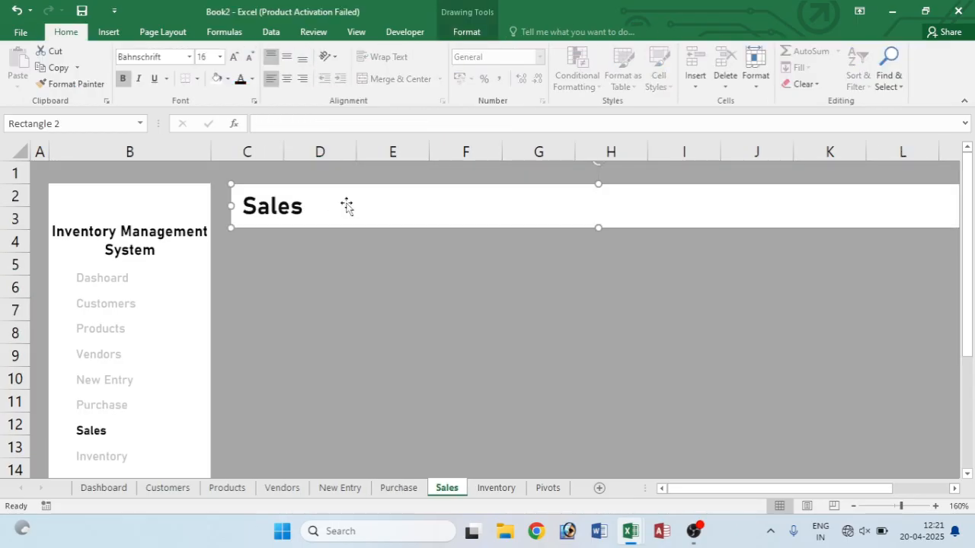
right_click(347, 206)
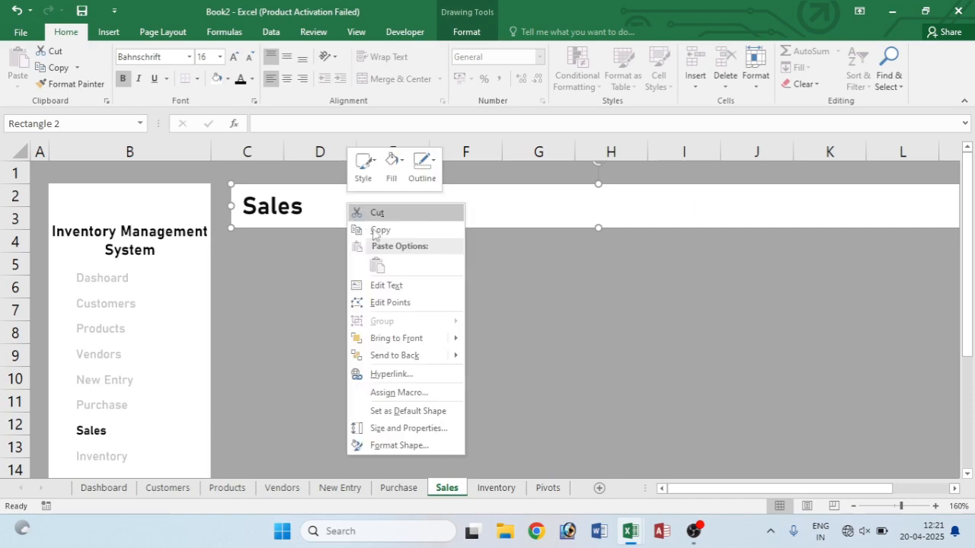
left_click(396, 428)
left_click(826, 440)
left_click(519, 355)
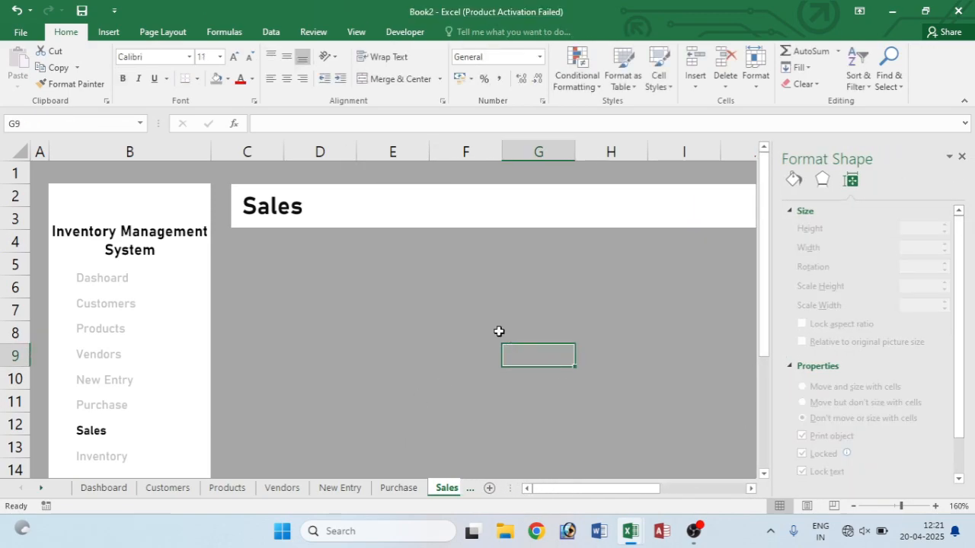
left_click(962, 157)
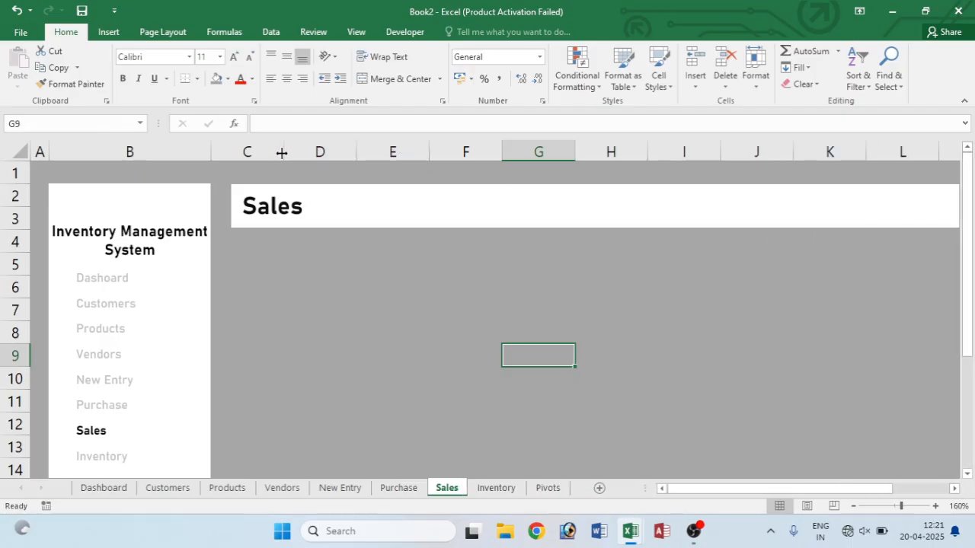
left_click_drag(282, 152, 222, 151)
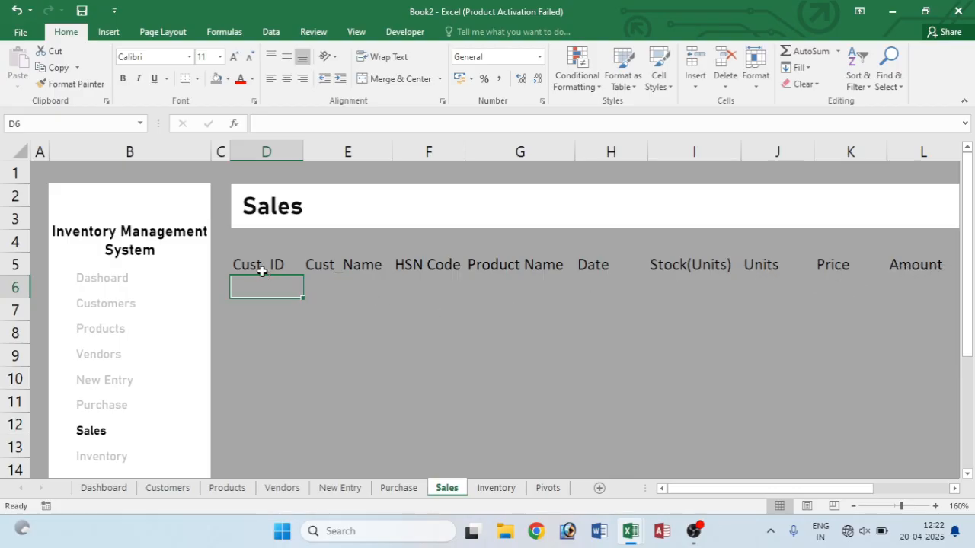
- Convert D5:L13 on the Sales sheet into a table with headers and apply the black banded style from the Light group
left_click_drag(258, 265, 908, 446)
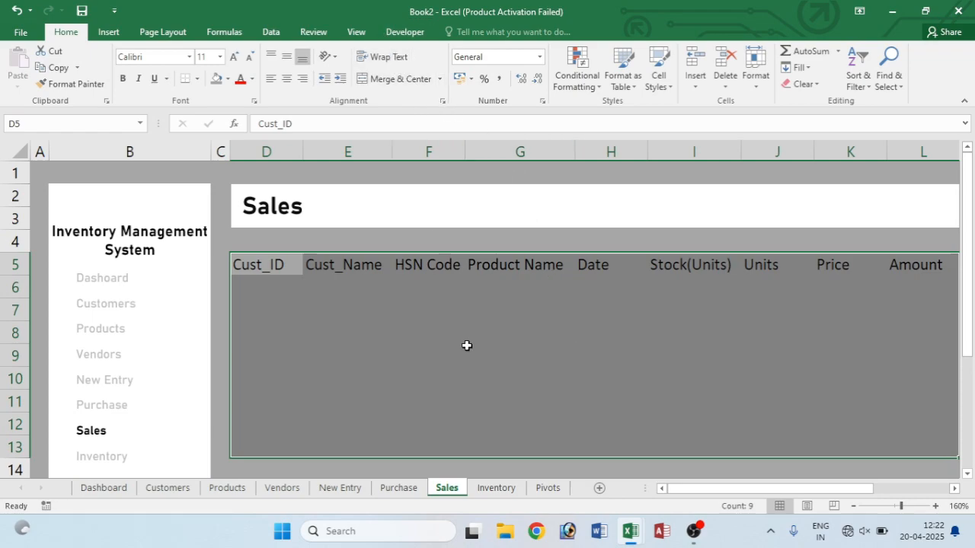
key("ctrl+t")
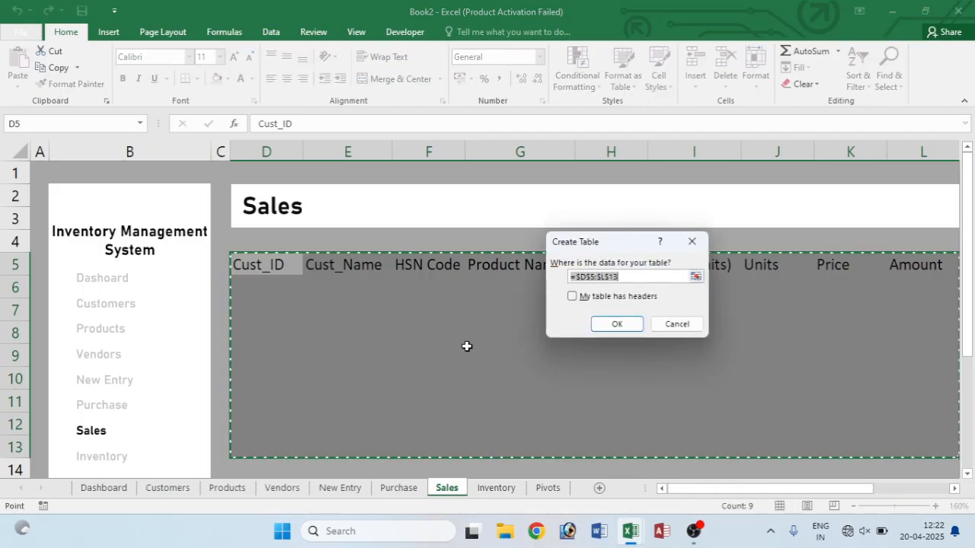
left_click(572, 297)
left_click(614, 325)
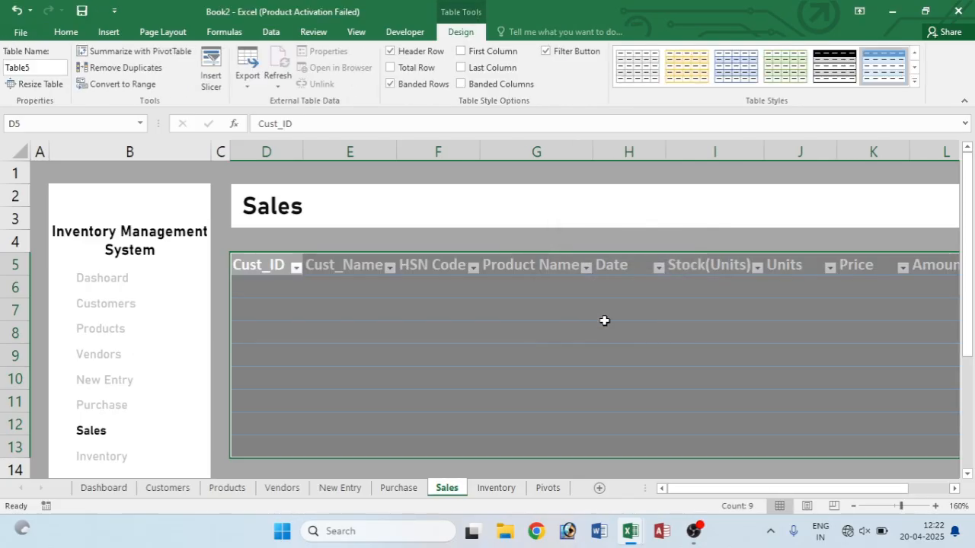
left_click(915, 83)
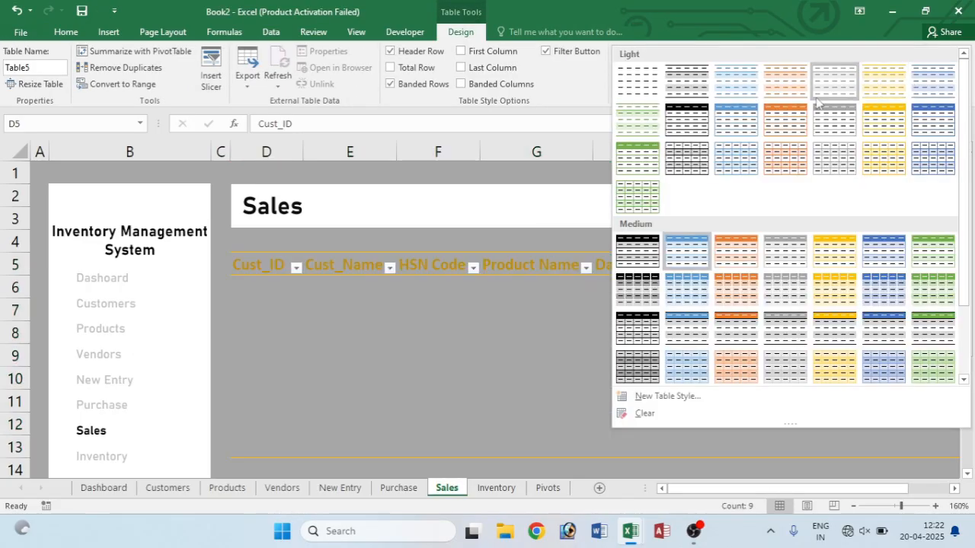
left_click(699, 84)
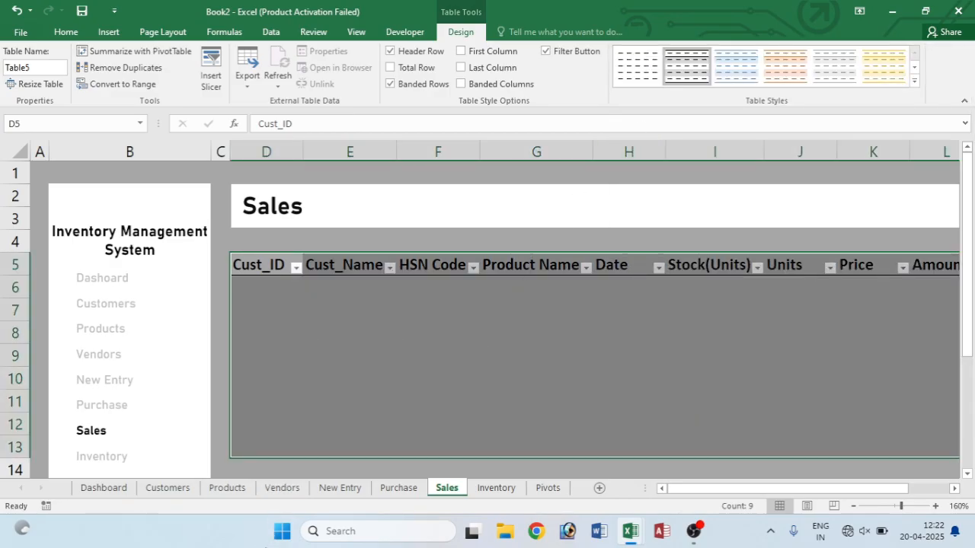
- Rename the table on the Sales sheet as Saledata
scroll(399, 278, "right", 1)
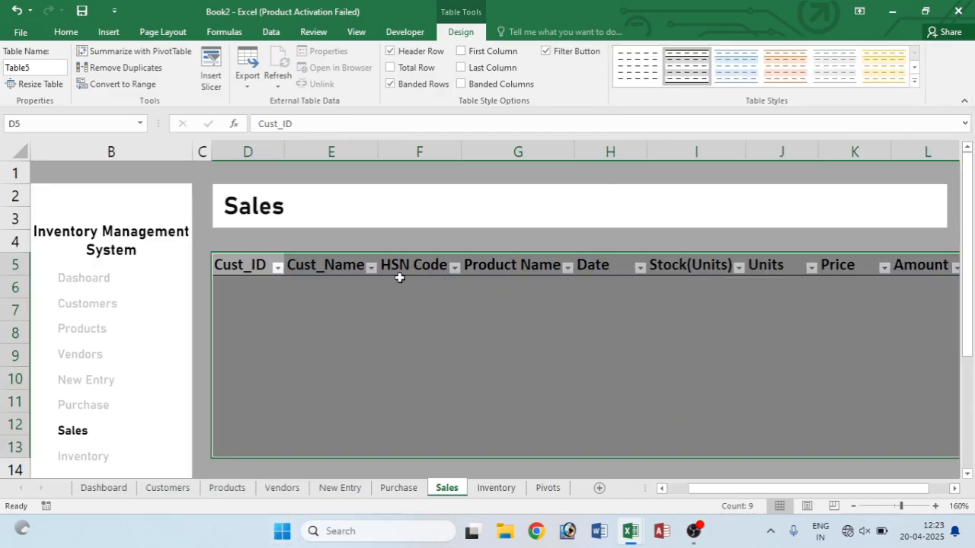
left_click(33, 65)
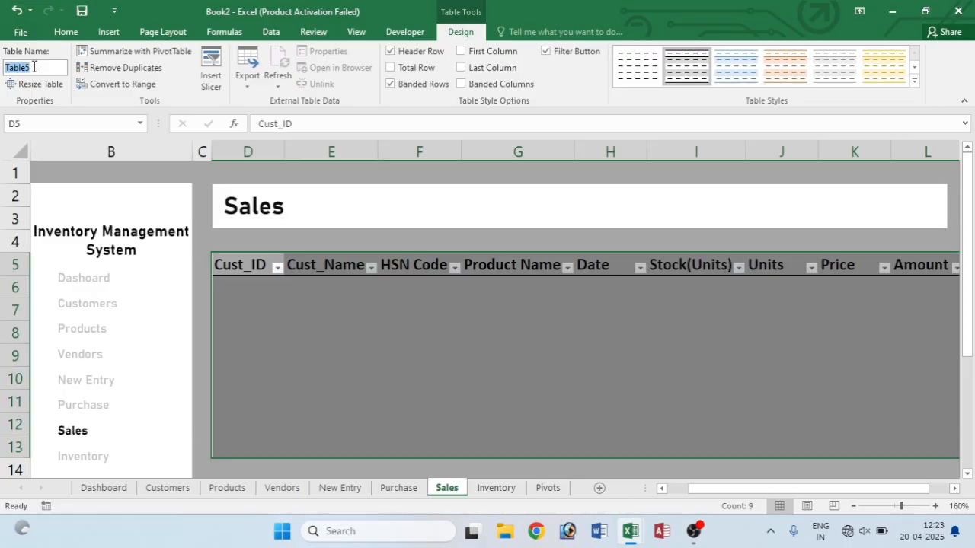
type("S")
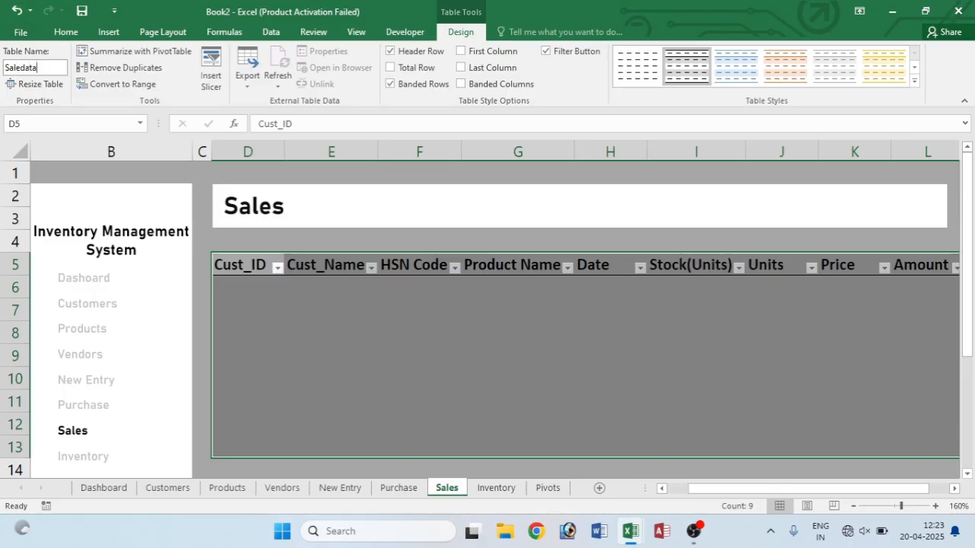
left_click(274, 331)
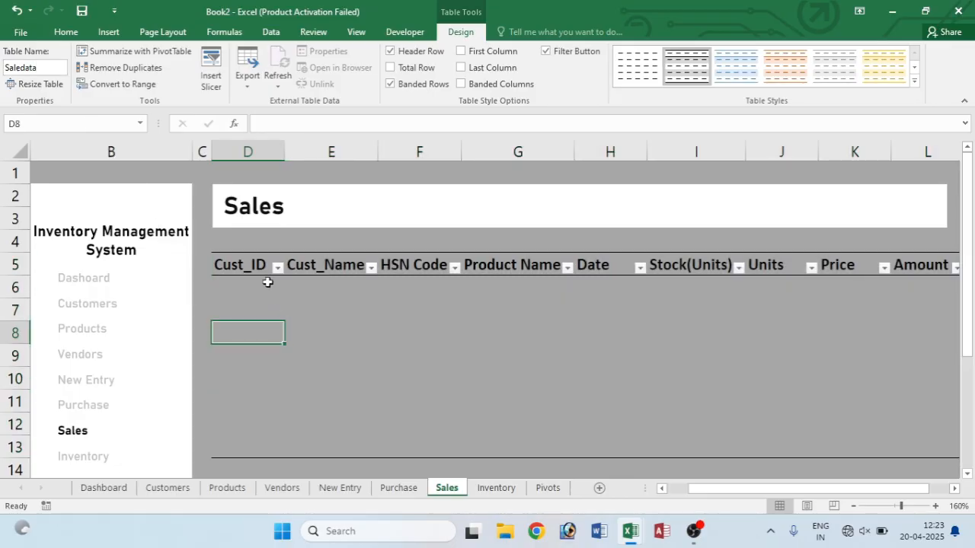
- Examine the customer IDs and names on the Customers sheet and the codes and selling prices on the Products sheet, returning to Sales
left_click(248, 288)
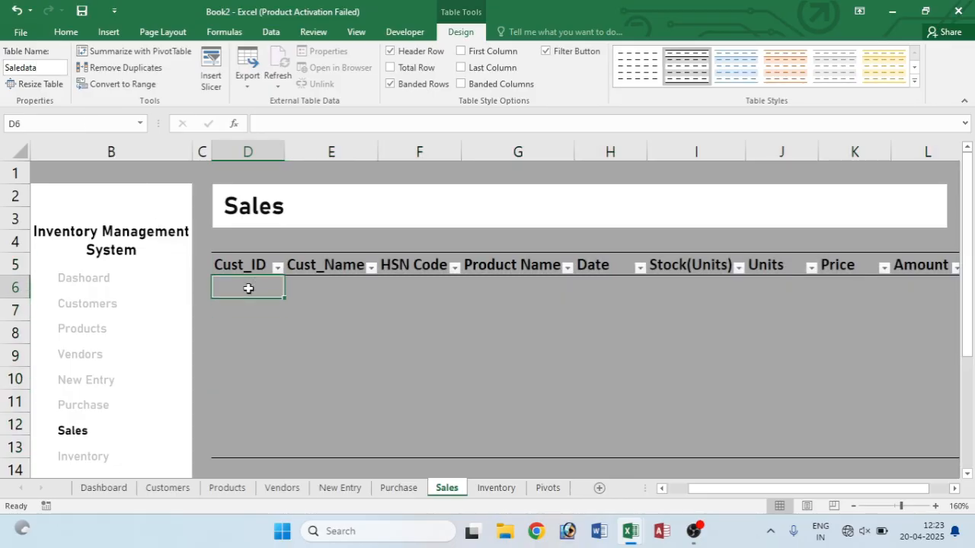
left_click(167, 488)
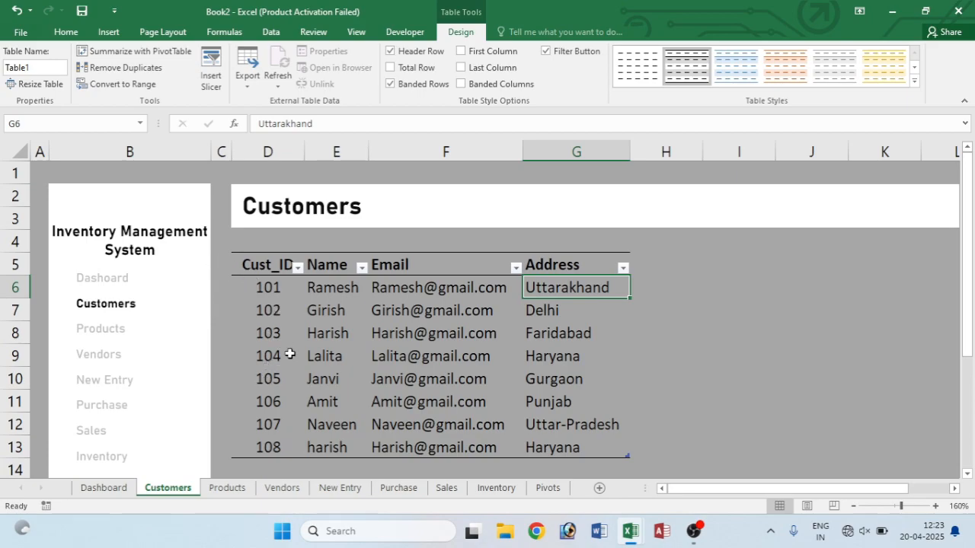
left_click(97, 430)
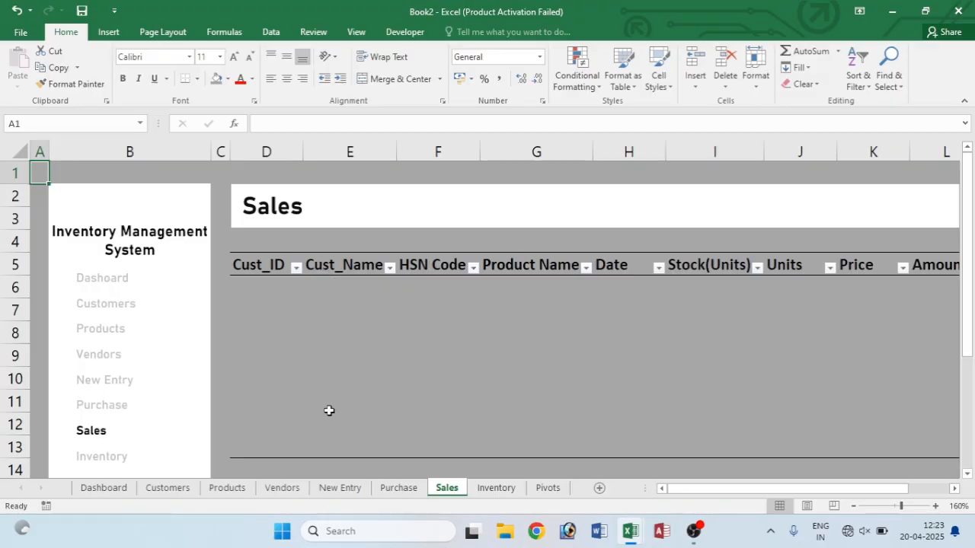
left_click(168, 488)
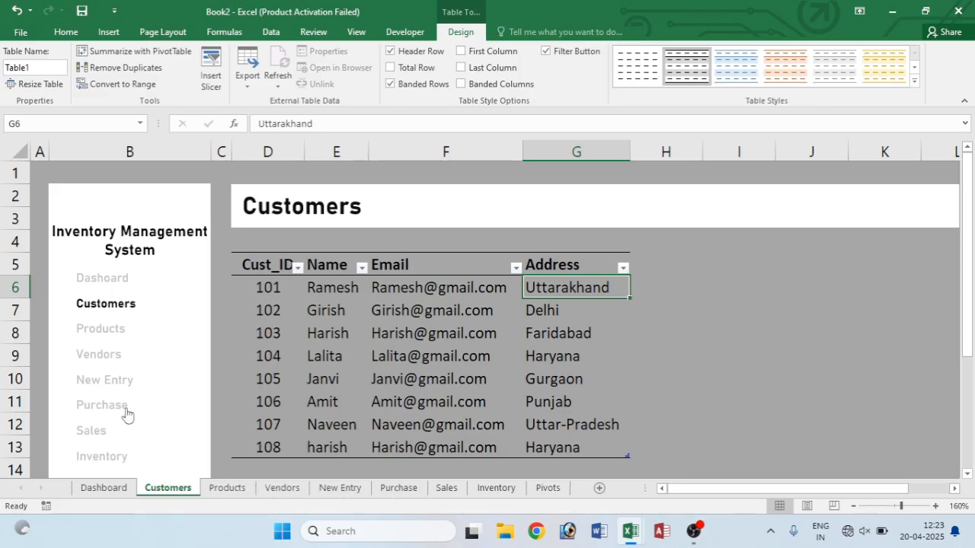
left_click(77, 431)
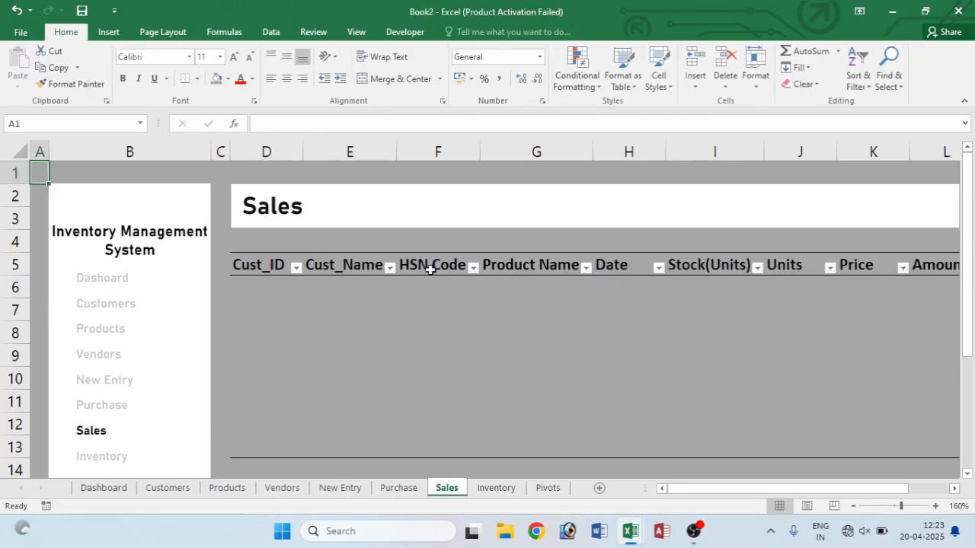
left_click(283, 488)
left_click(227, 488)
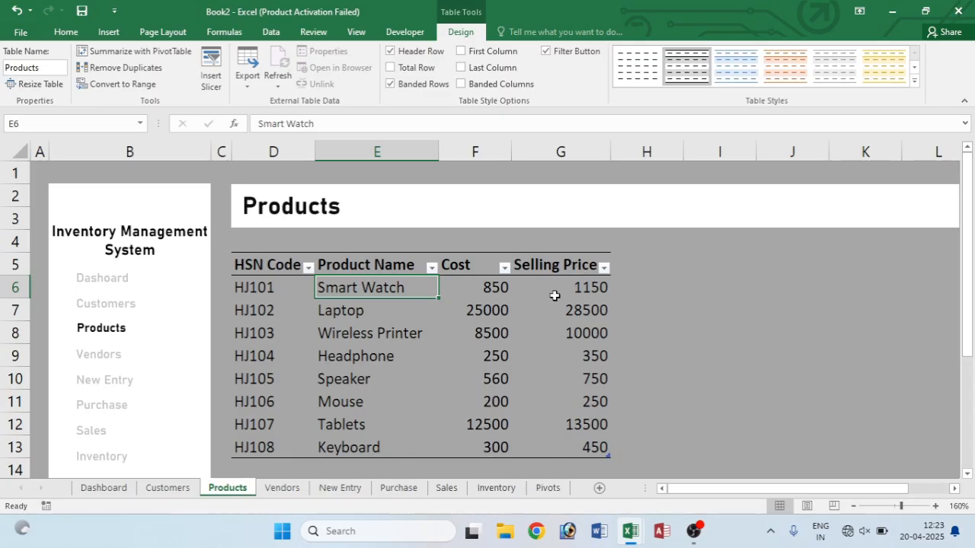
left_click(447, 488)
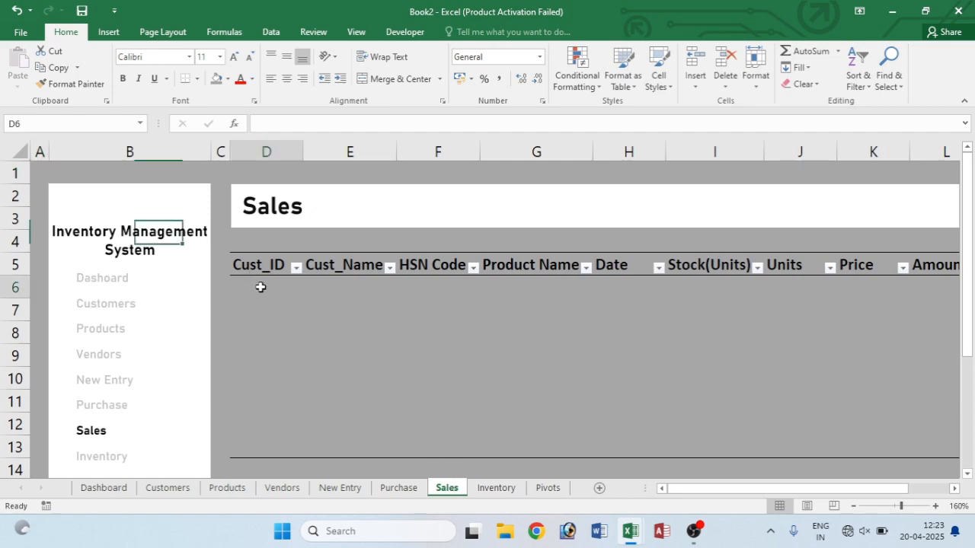
- On the Customers sheet, define the workbook-scoped name Cust_ID for the customer ID cells D6:D13
left_click(260, 287)
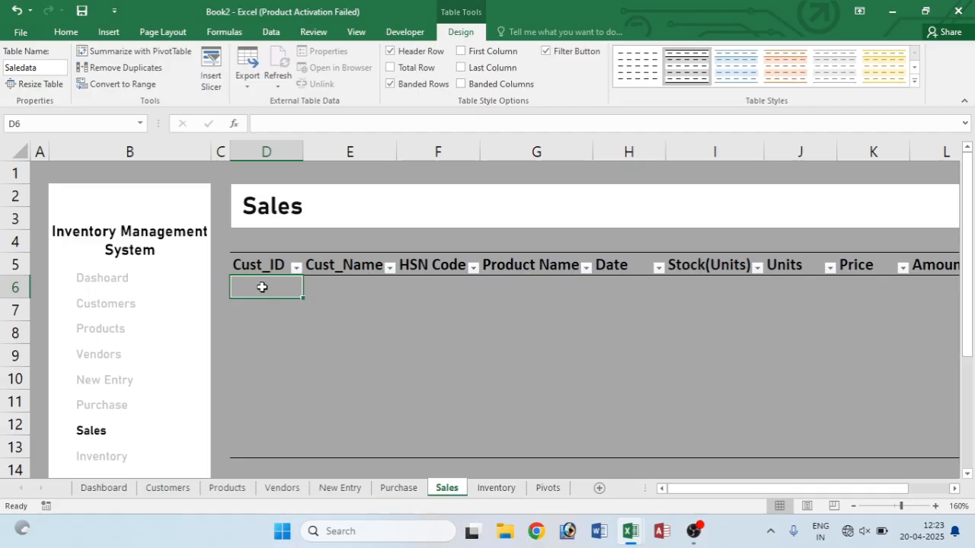
left_click(112, 305)
left_click_drag(259, 289, 256, 444)
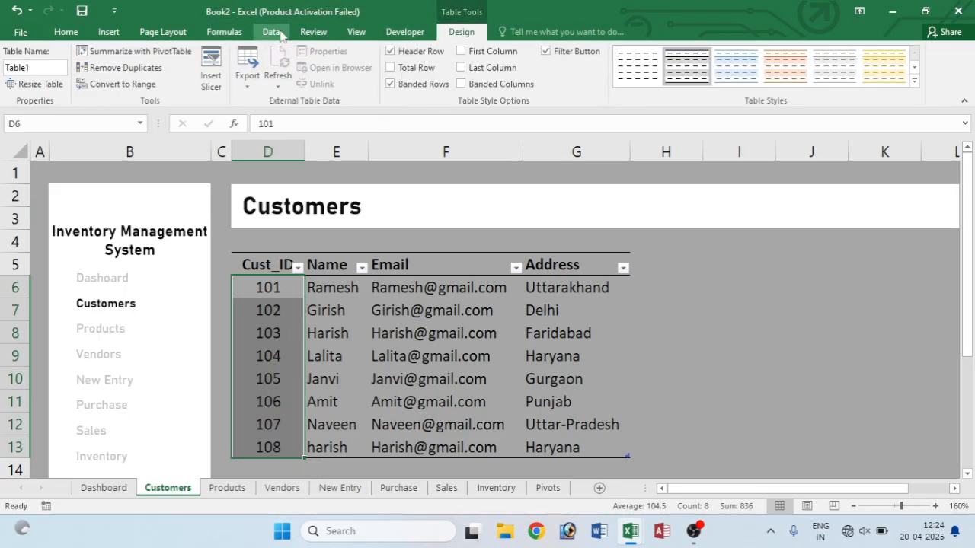
left_click(223, 34)
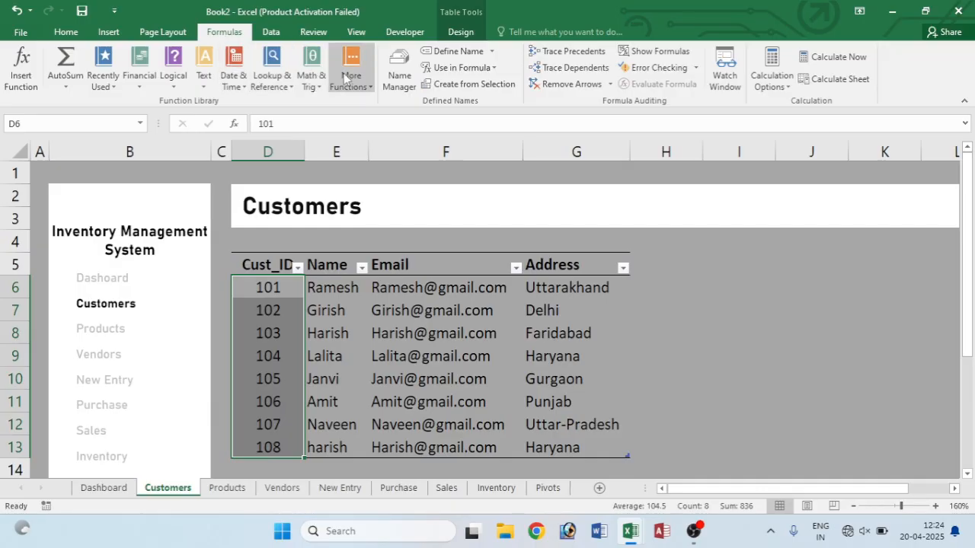
left_click(457, 51)
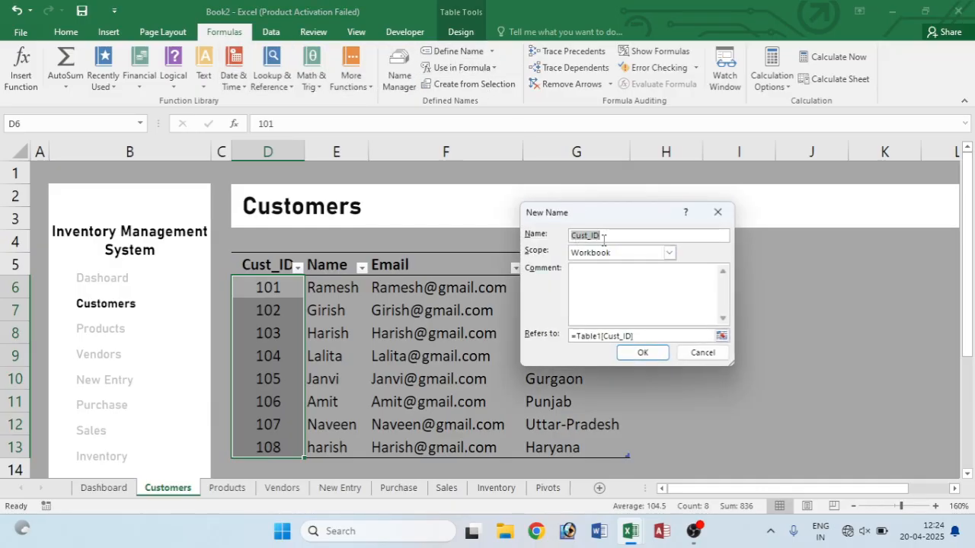
left_click(636, 353)
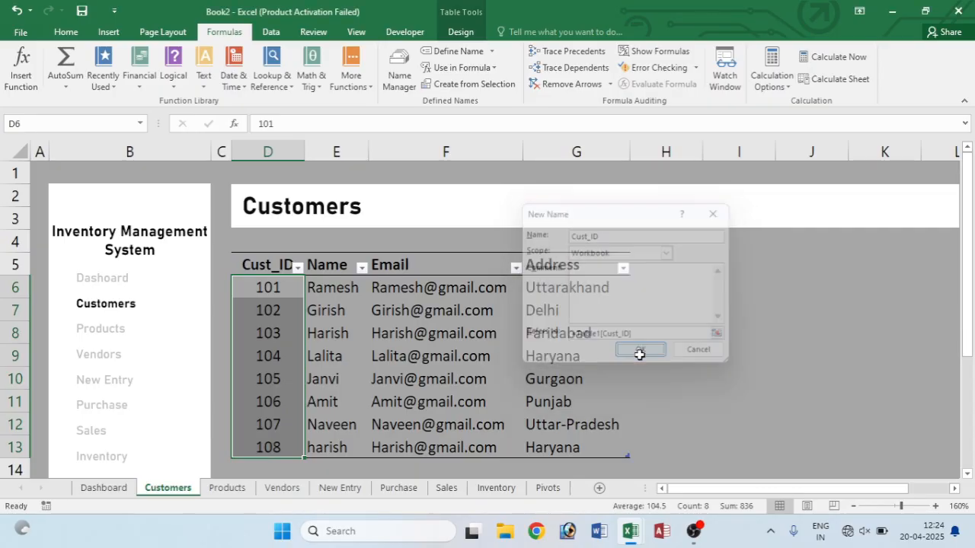
- On the Sales sheet, apply list data validation to D6:D13 with =Cust_ID as the source
left_click(446, 488)
left_click_drag(251, 285, 281, 440)
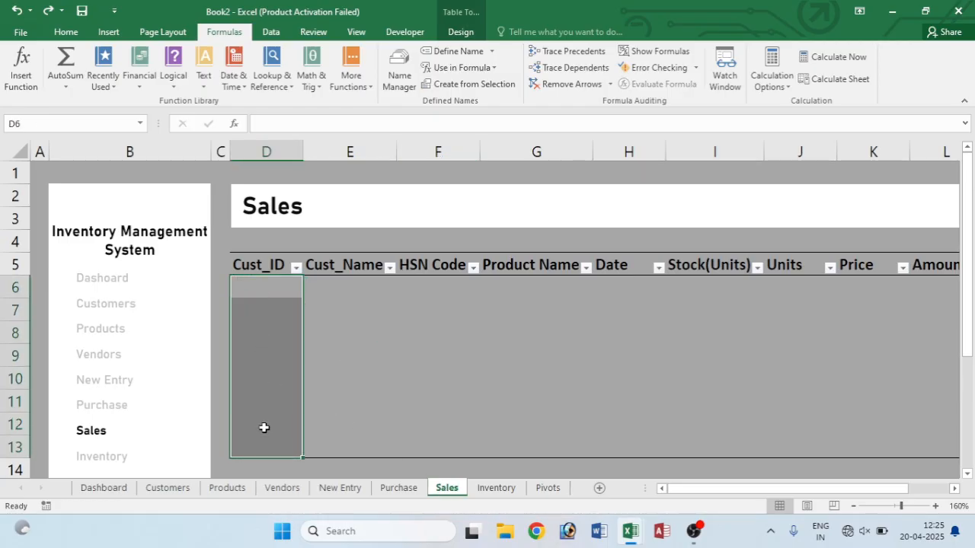
left_click(271, 31)
left_click(553, 84)
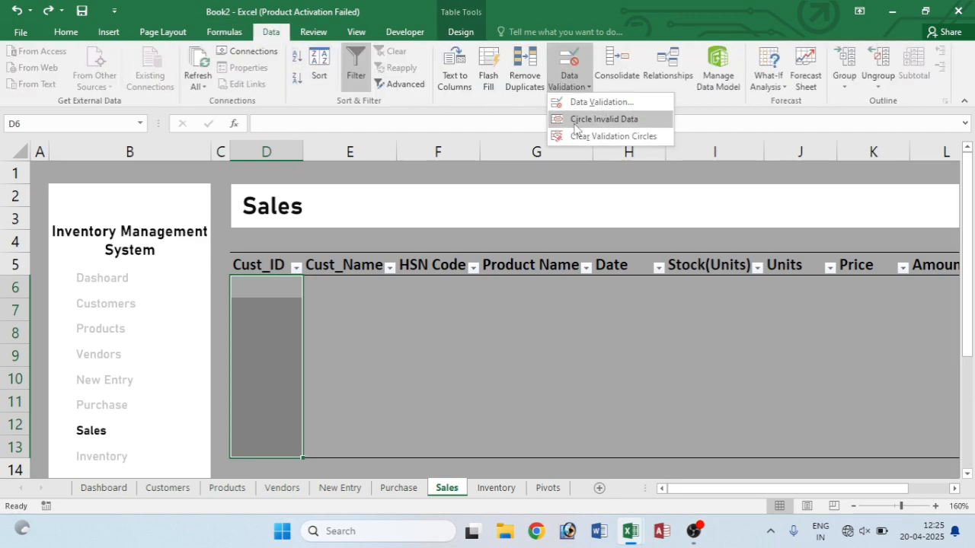
left_click(583, 103)
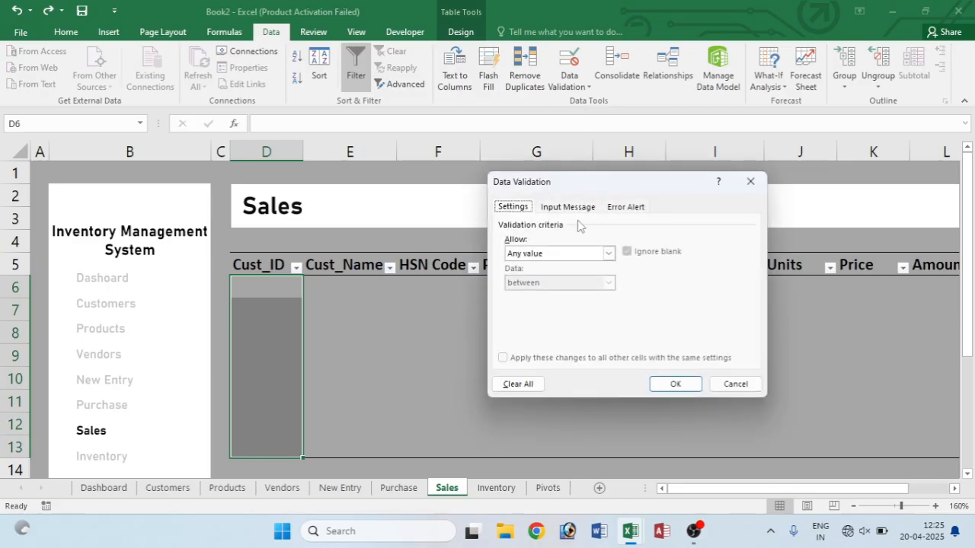
left_click(610, 254)
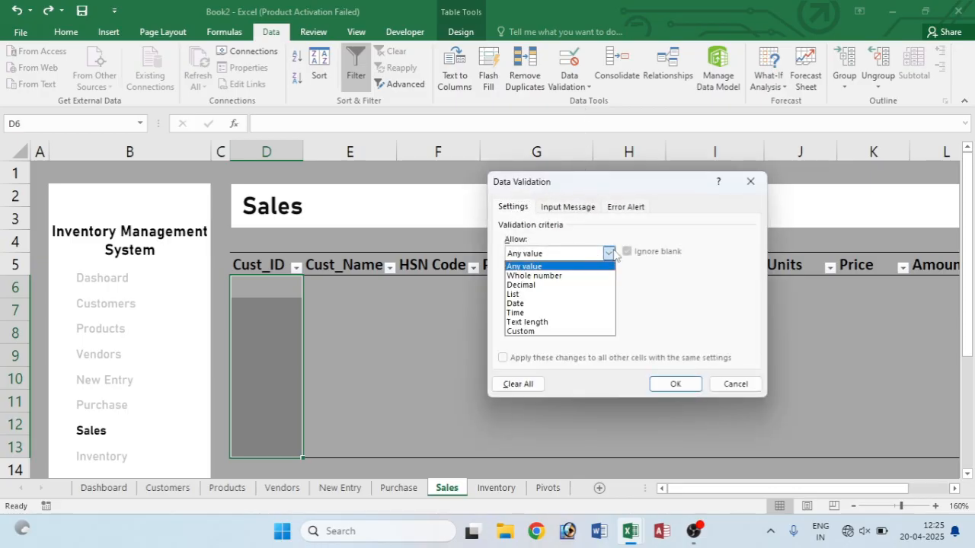
left_click(570, 295)
left_click(660, 312)
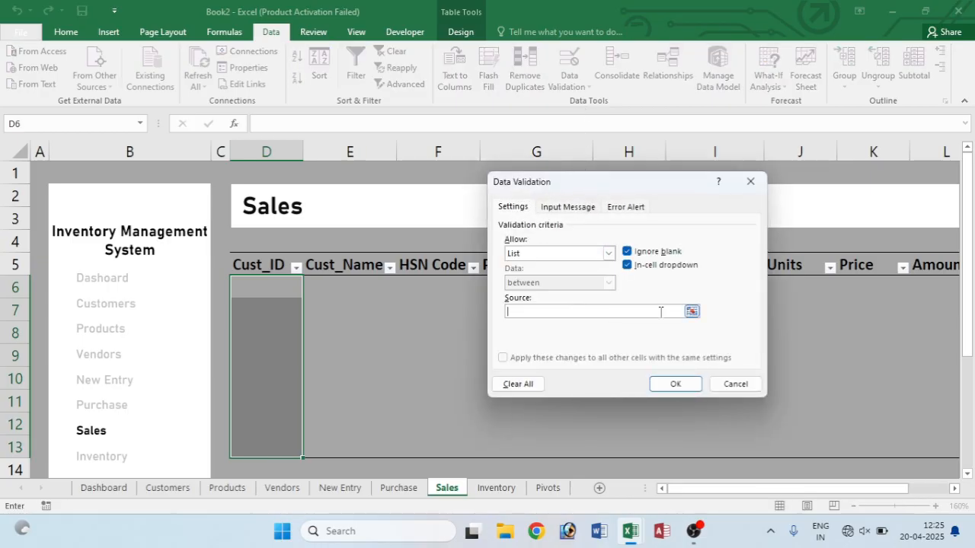
key("F3")
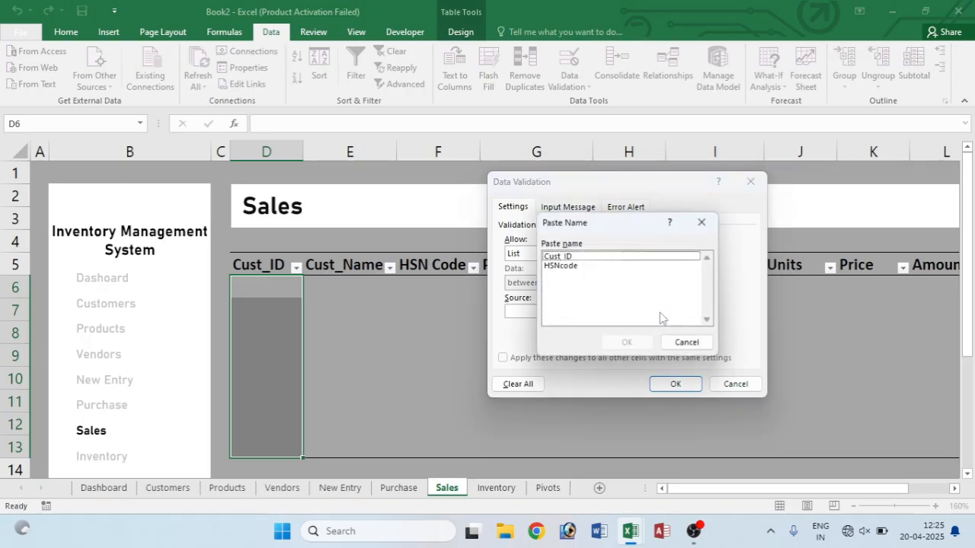
left_click(583, 258)
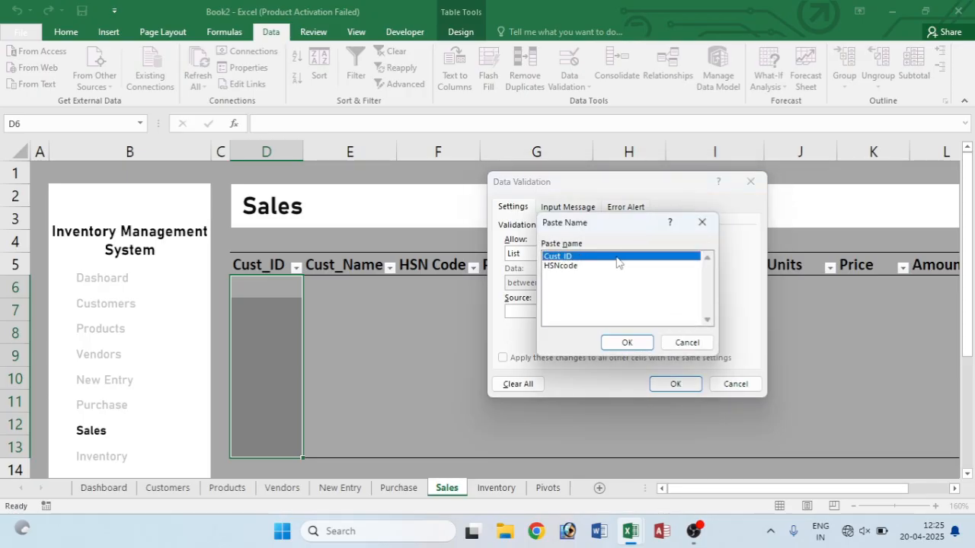
left_click(626, 343)
left_click(676, 385)
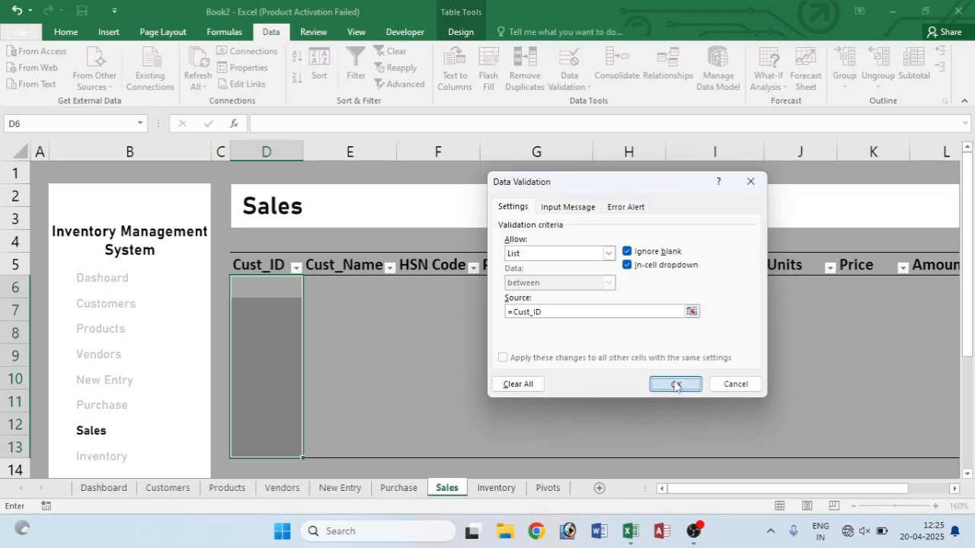
- Choose the first listed customer ID in D6 and the second listed customer ID in D7
left_click(310, 291)
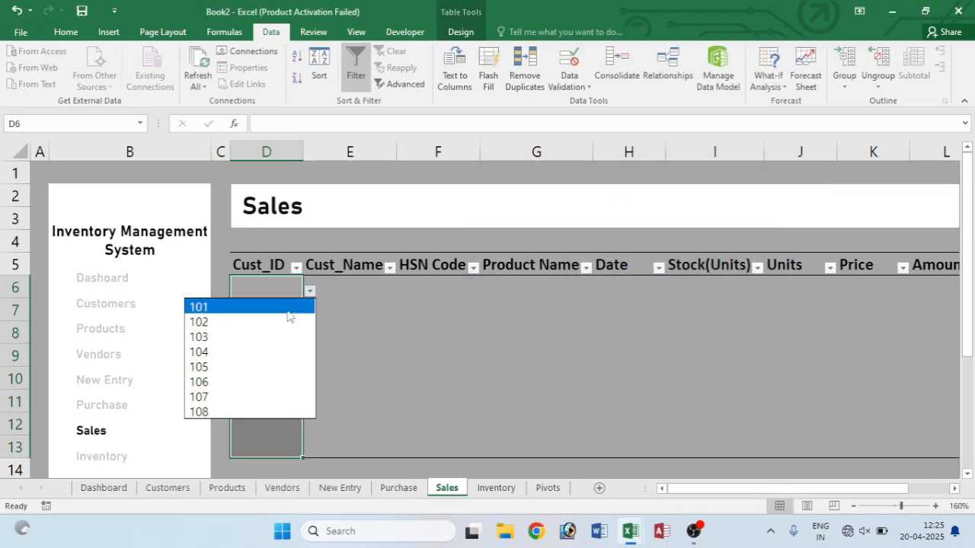
left_click(244, 307)
left_click(297, 304)
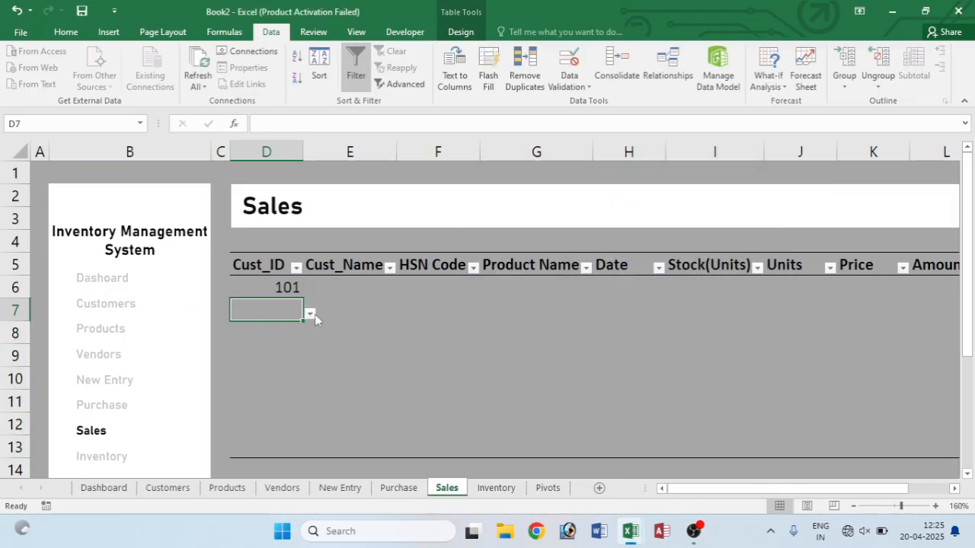
left_click(310, 313)
left_click(206, 343)
- Fill the Cust_Name column from E6 with =VLOOKUP([@[Cust_ID]],Table1[#All],2,0), using the Customers table as the lookup range
left_click(329, 284)
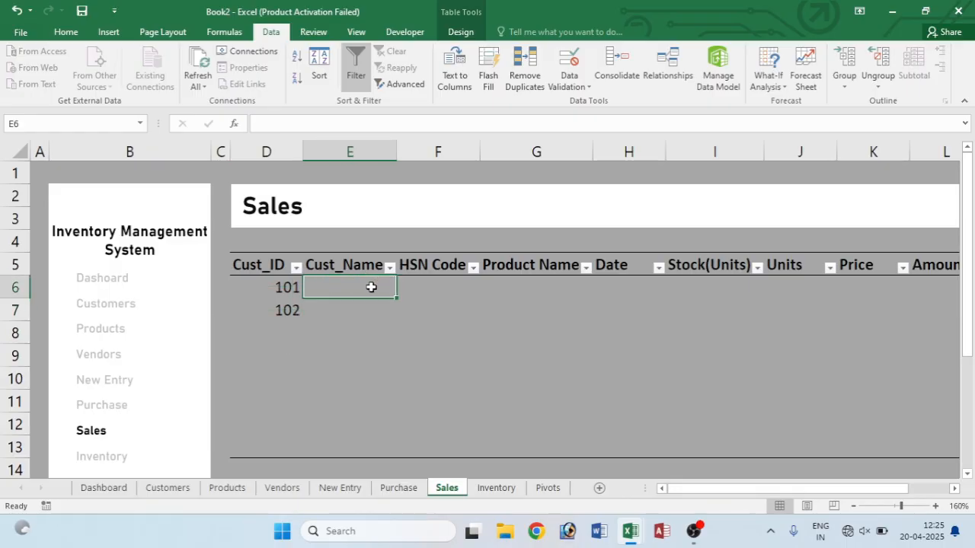
left_click(157, 489)
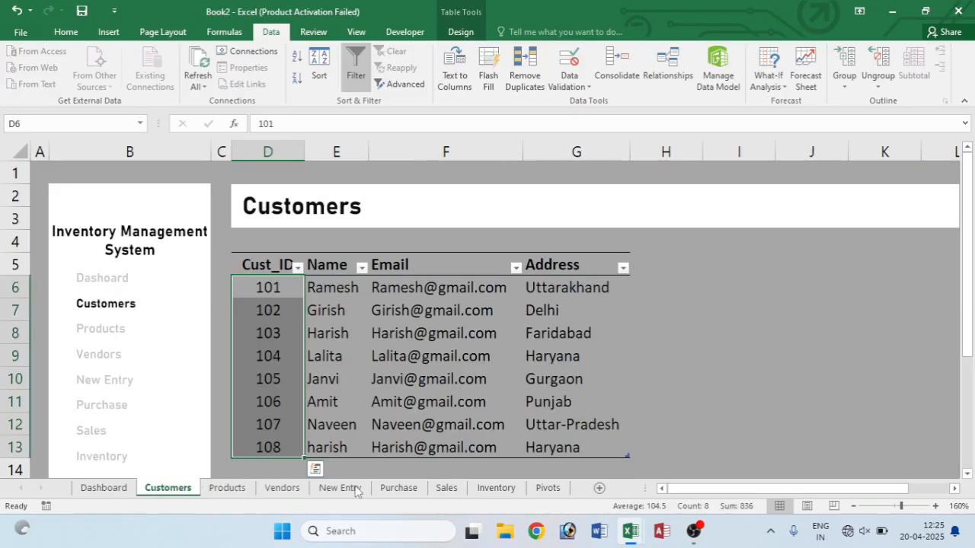
left_click(445, 488)
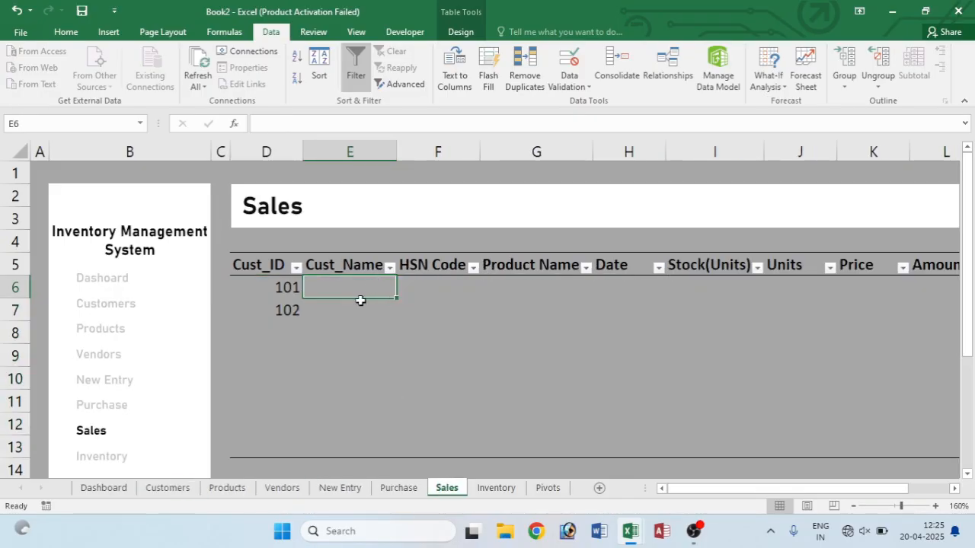
type("=")
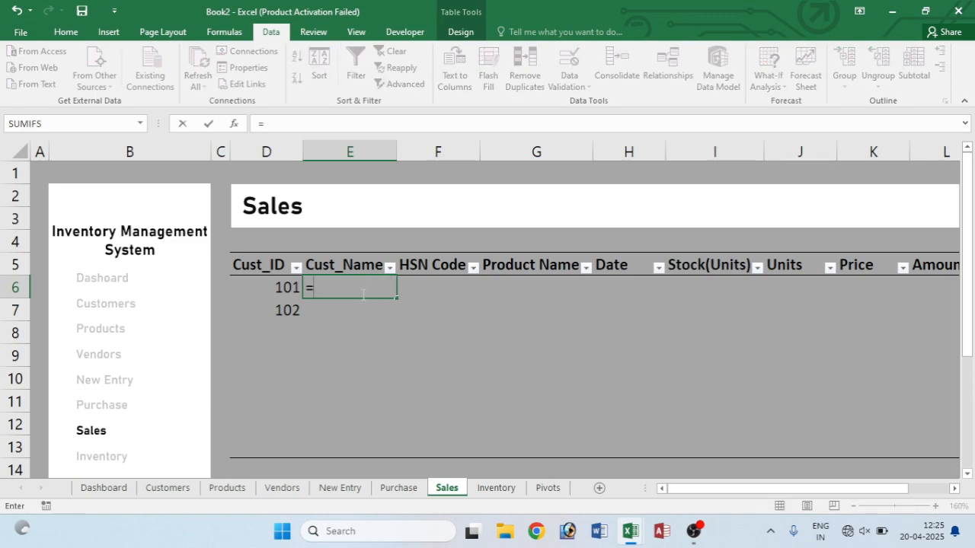
type("vl")
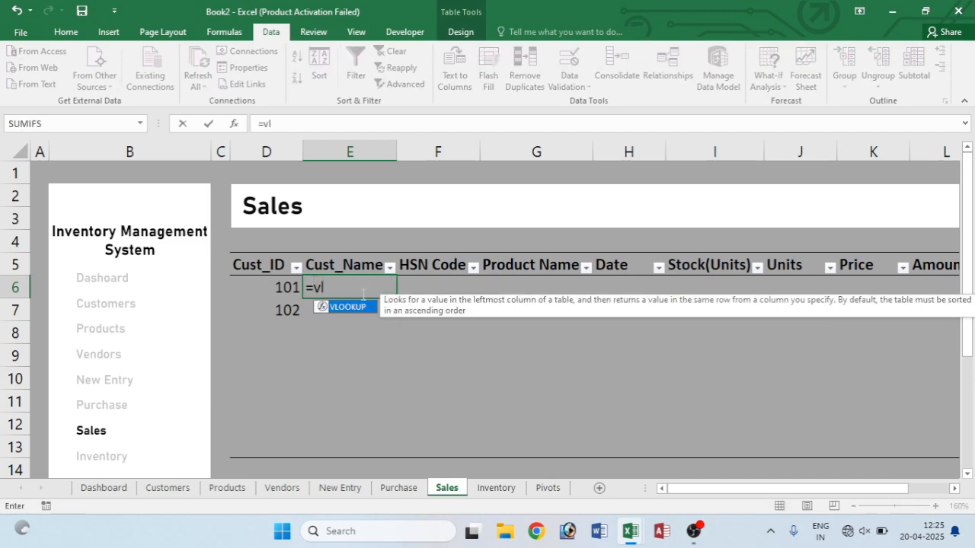
key("Tab")
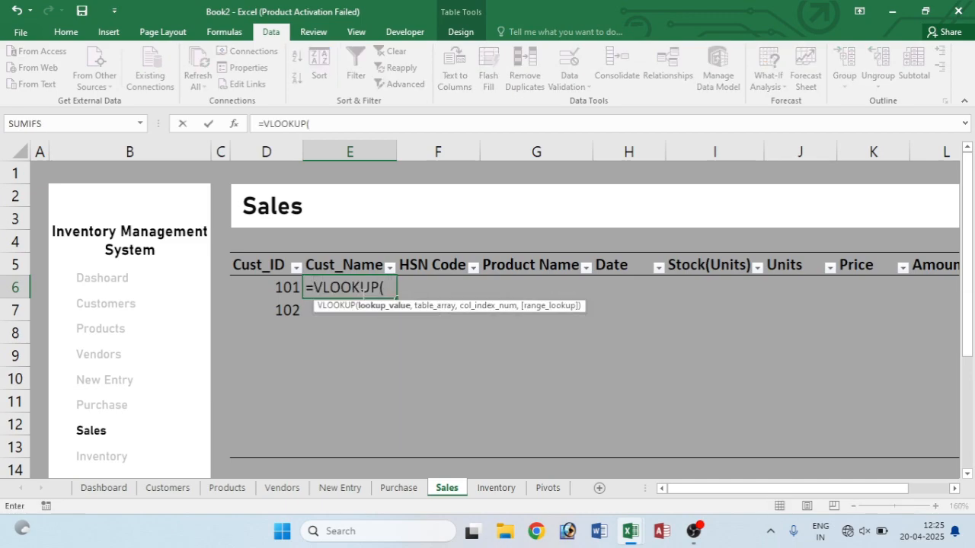
left_click(266, 288)
type(",")
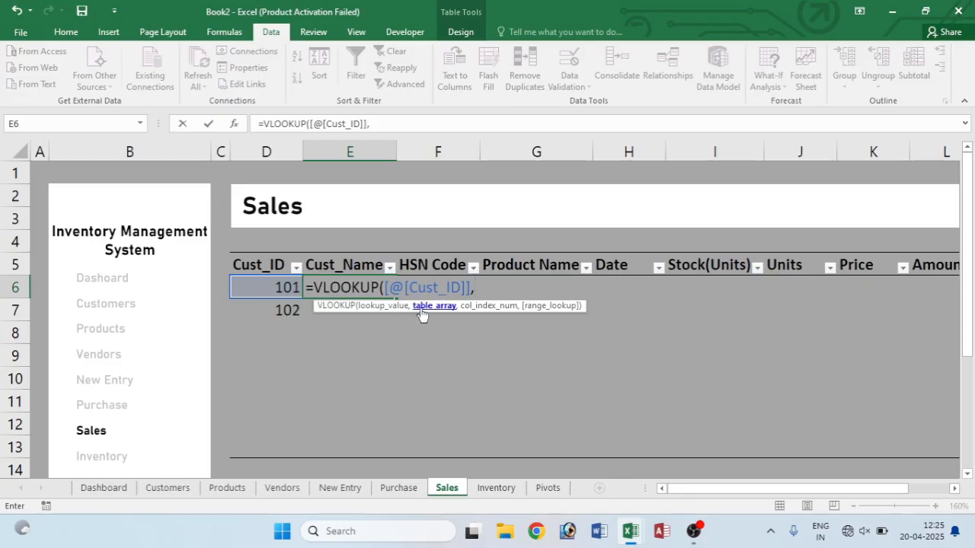
left_click(168, 488)
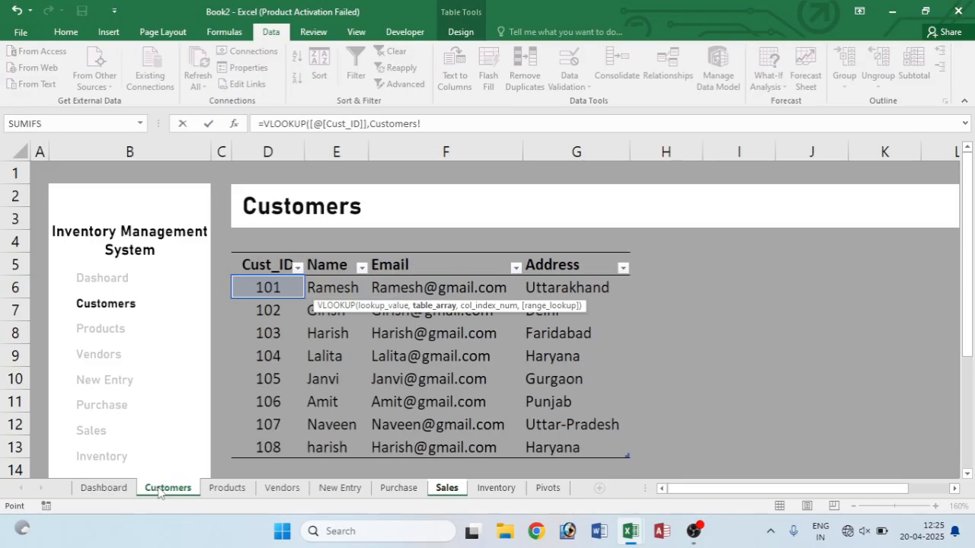
left_click_drag(255, 265, 572, 445)
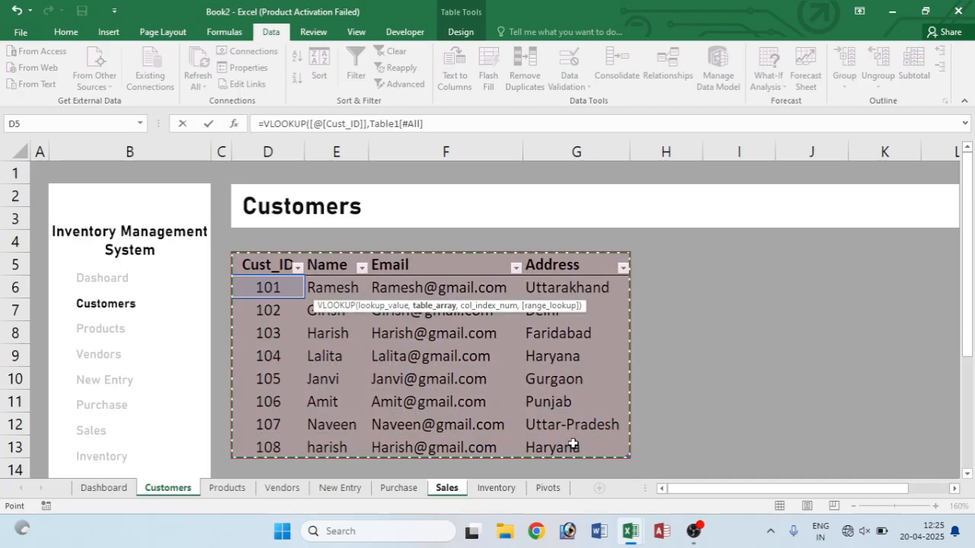
type(",")
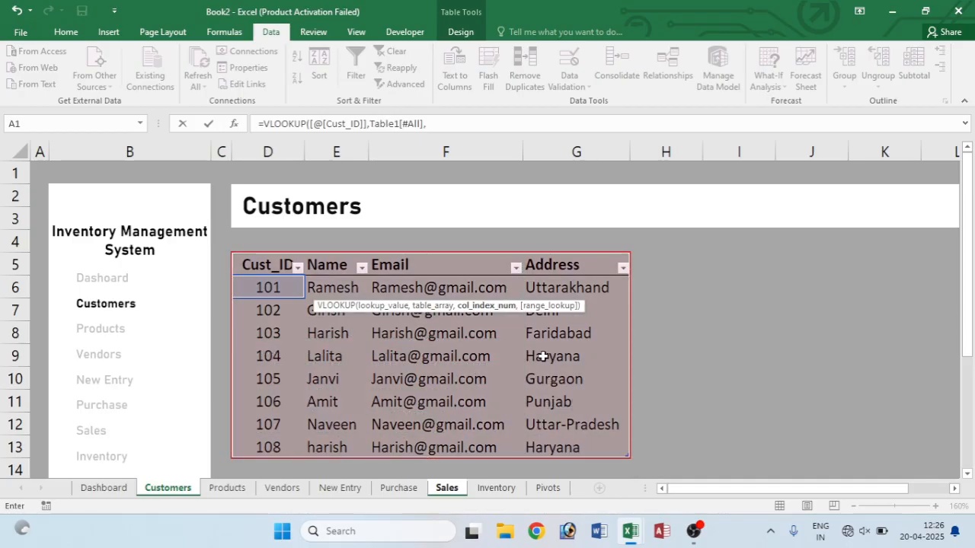
left_click(442, 125)
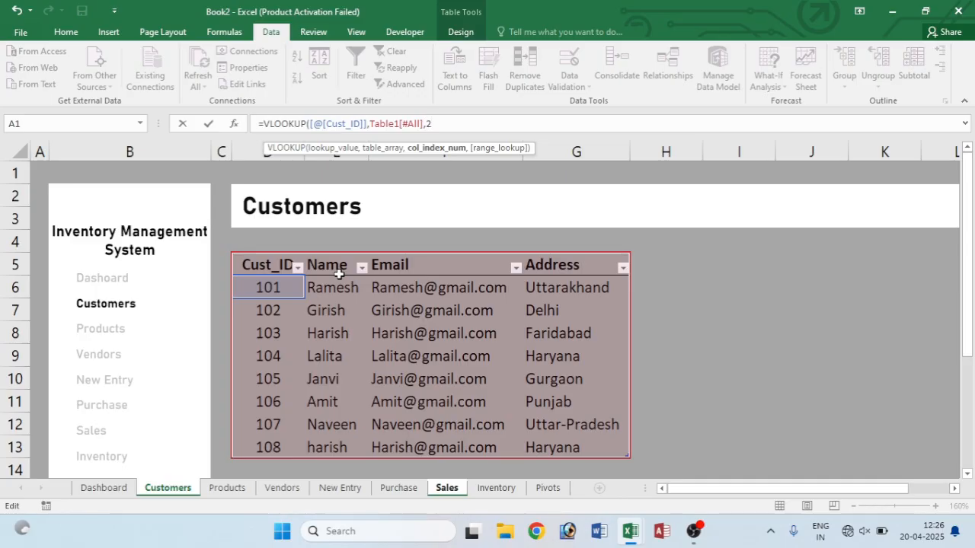
type(",")
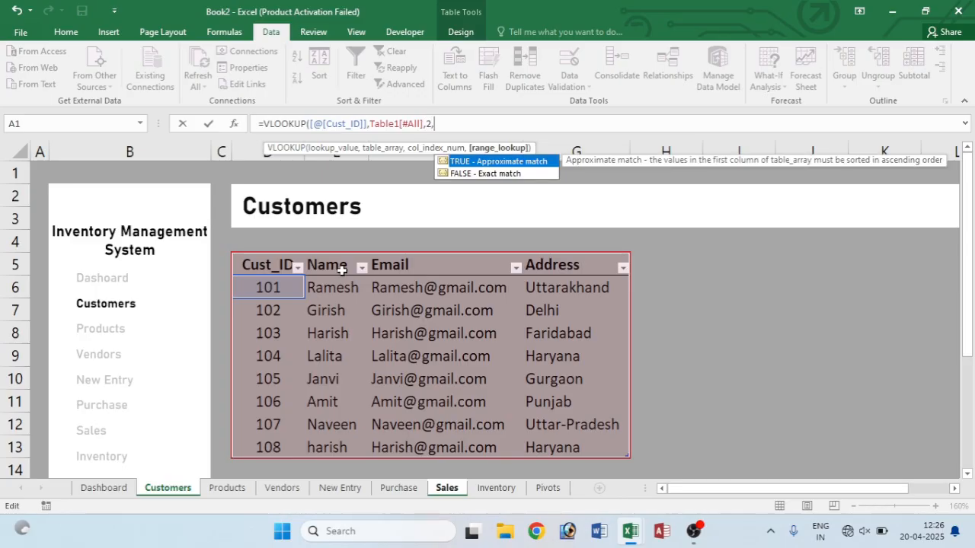
type("0)")
key("Return")
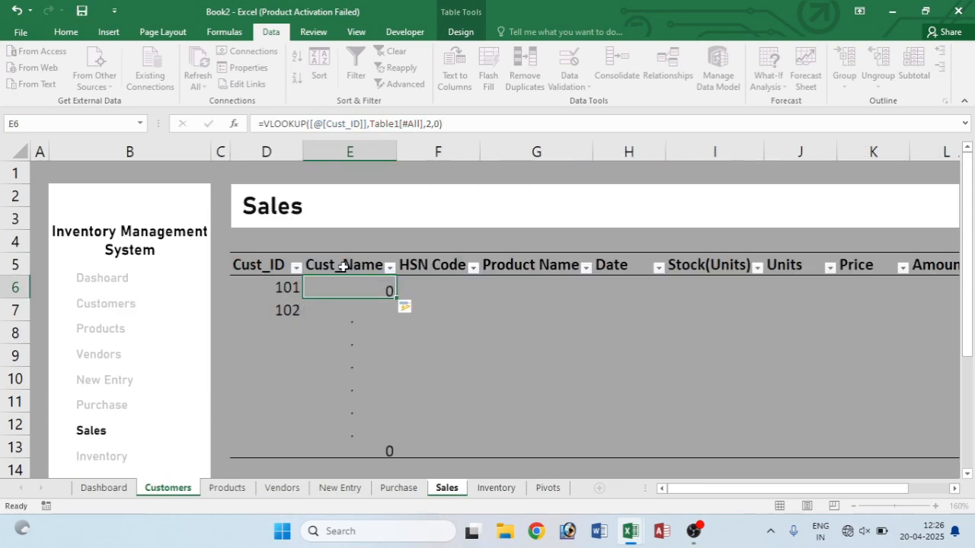
- Switch D6 to the third listed customer ID and check the name looked up in E6
left_click(287, 286)
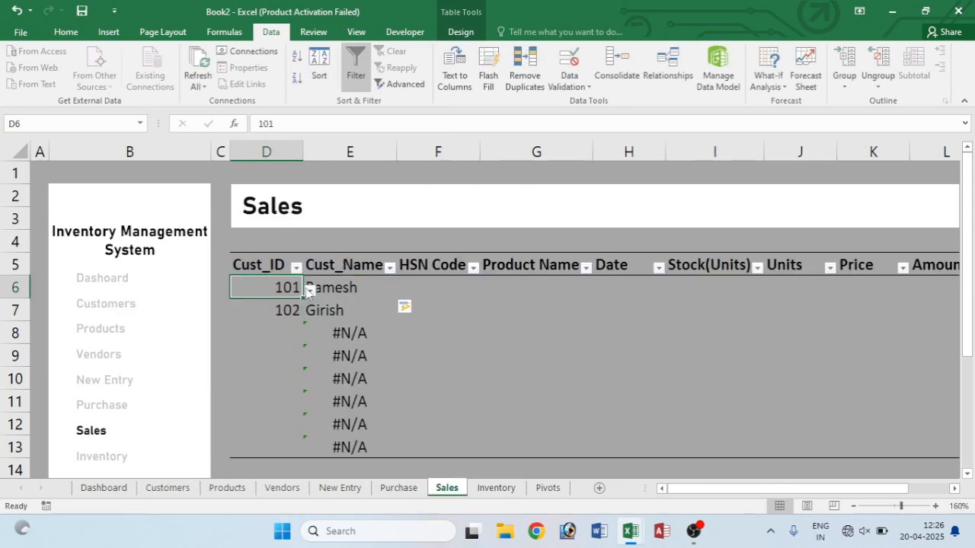
left_click(347, 287)
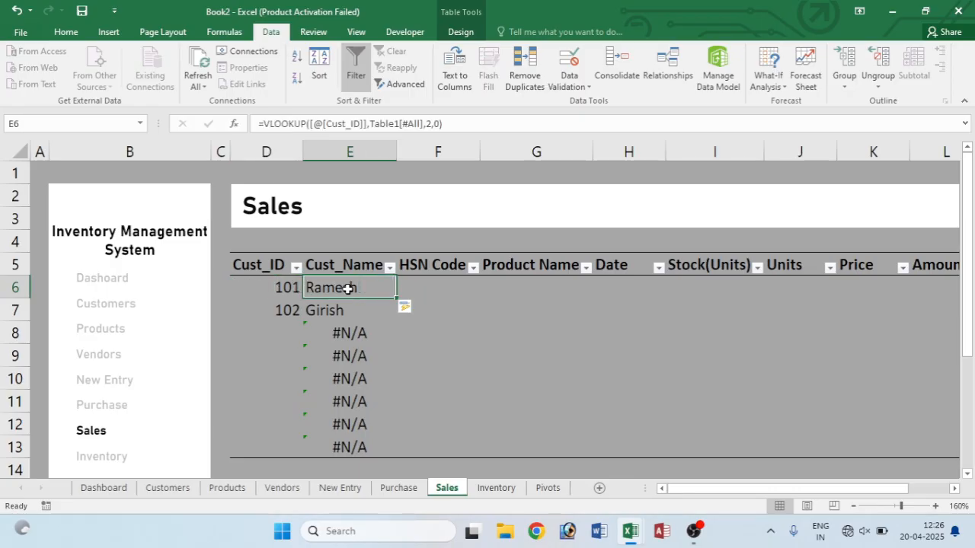
left_click(289, 285)
left_click(309, 293)
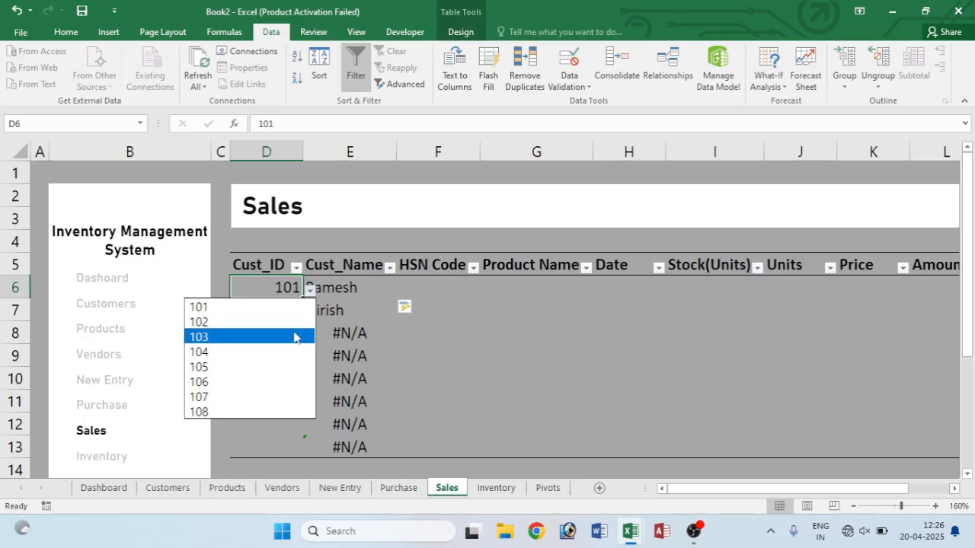
left_click(298, 337)
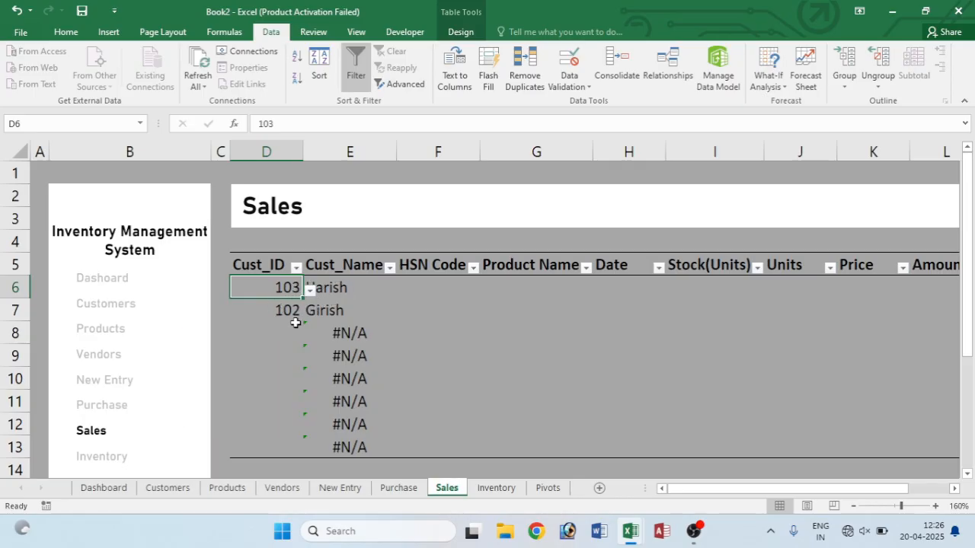
left_click(344, 283)
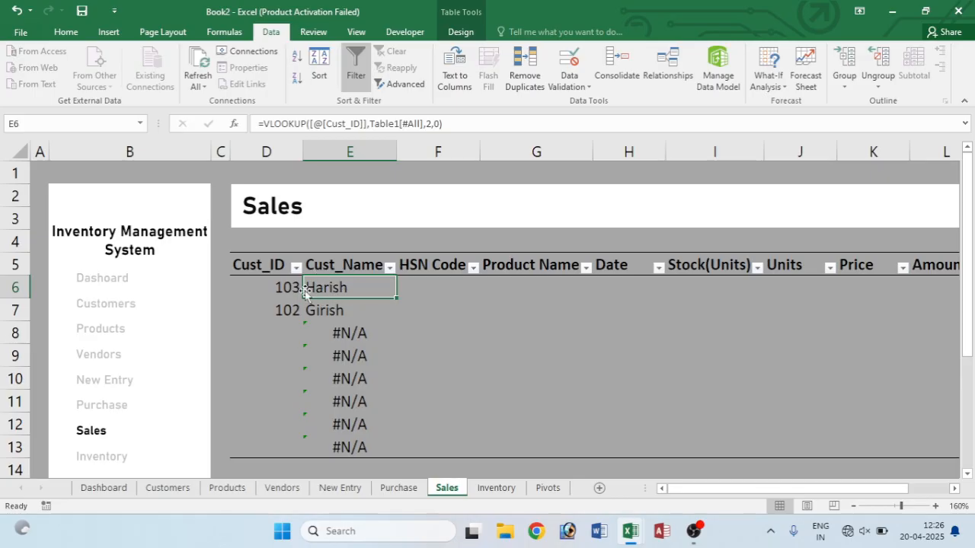
- Change D6 to the fifth listed customer ID and check the name looked up in E6
left_click(293, 289)
left_click(310, 291)
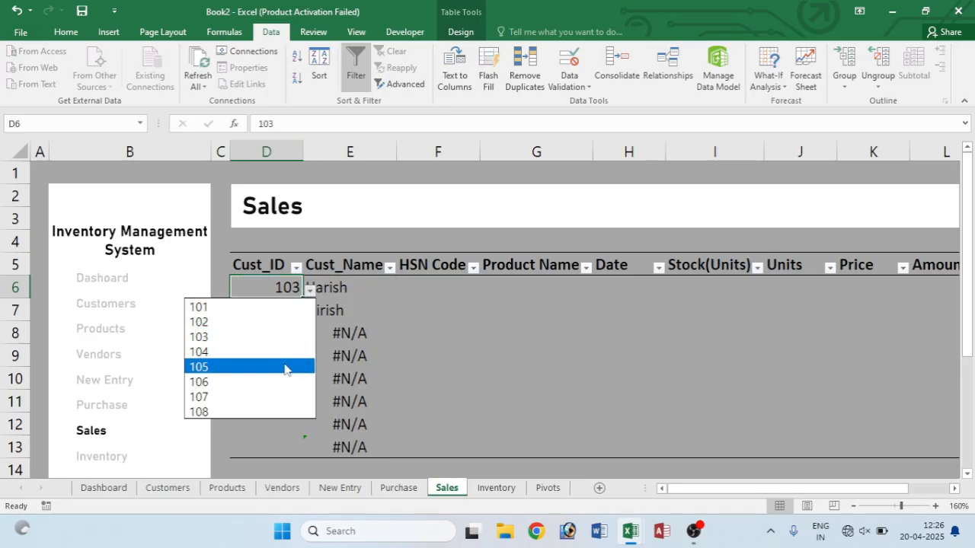
left_click(285, 367)
left_click(346, 286)
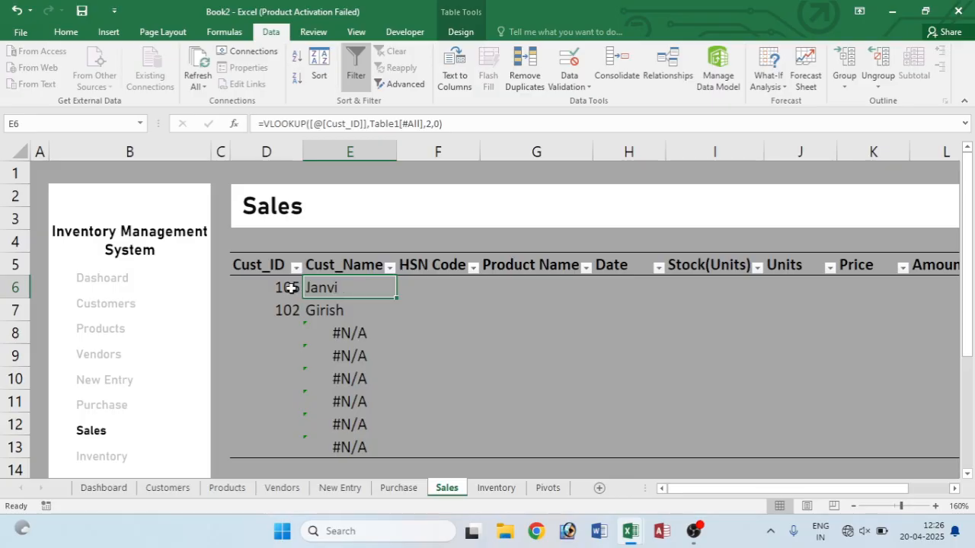
- Set D6 back to the first listed customer ID
left_click(291, 288)
left_click(310, 291)
left_click(292, 307)
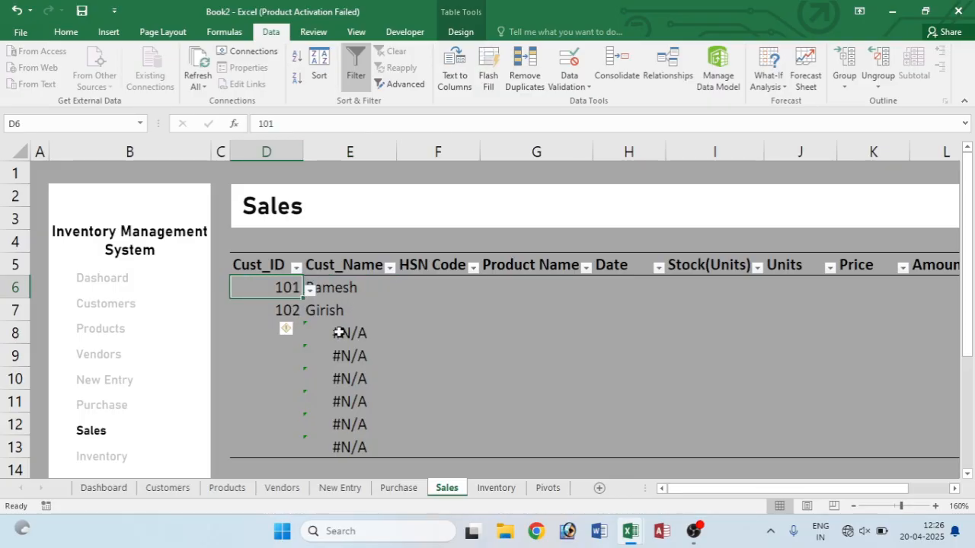
left_click(338, 332)
- Wrap the Cust_Name lookup in E6 in IFERROR, giving =IFERROR(VLOOKUP([@[Cust_ID]],Table1[#All],2,0),"") for the column
double_click(319, 287)
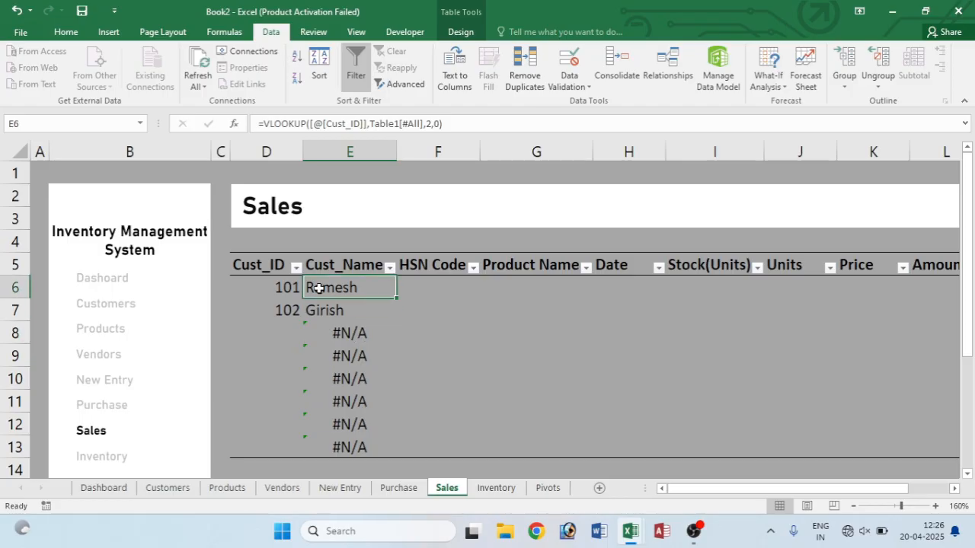
left_click(313, 287)
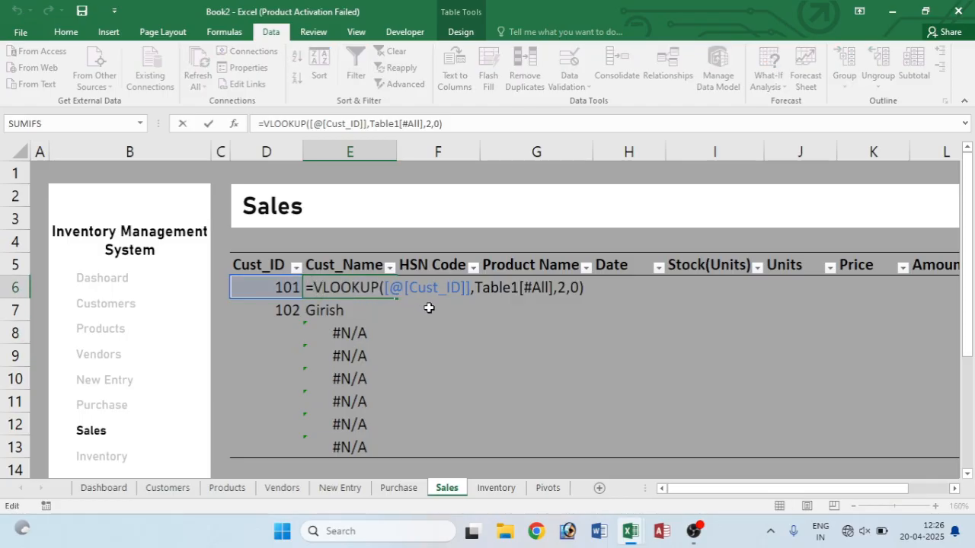
type("ife")
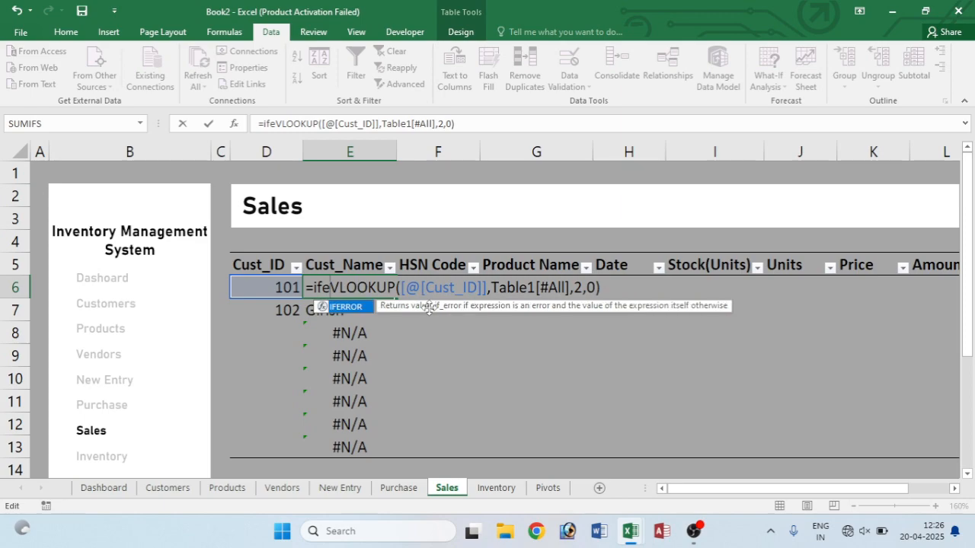
key("Tab")
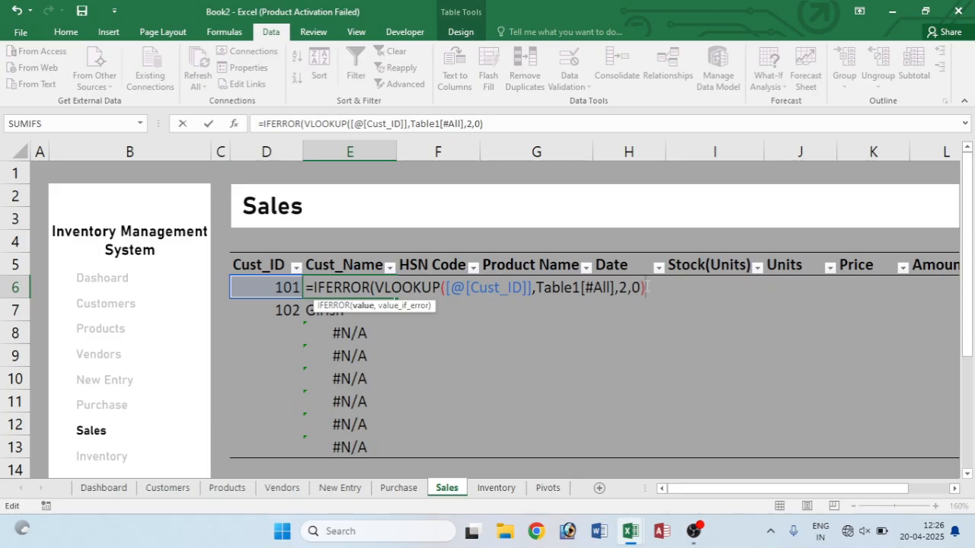
type(",")
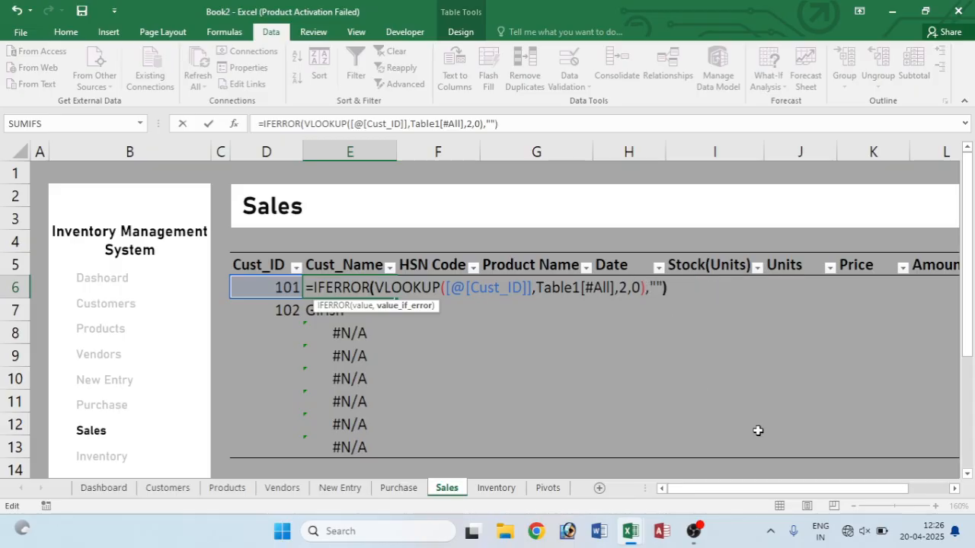
key("Return")
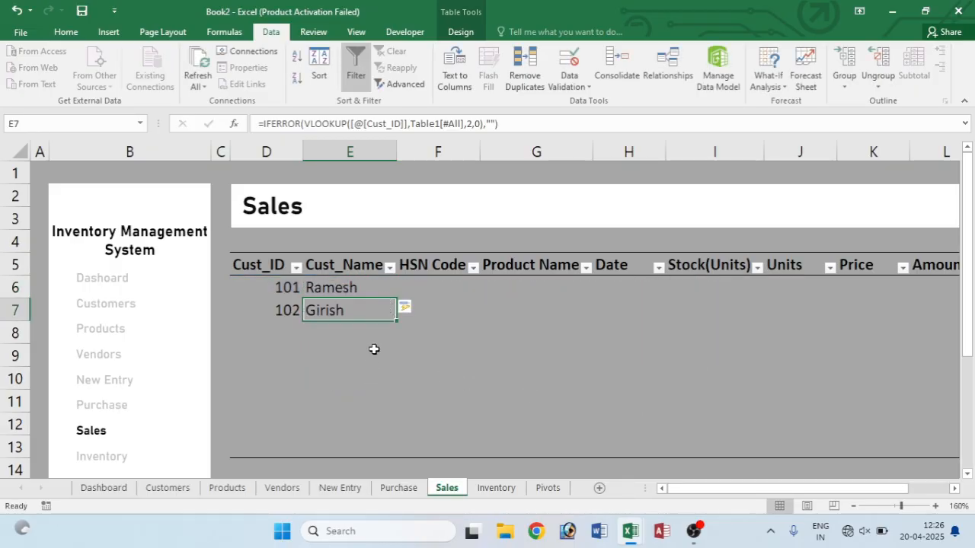
- Add list data validation to the HSN Code cells F6:F13, using the named range =HSNcode as the source
left_click(431, 281)
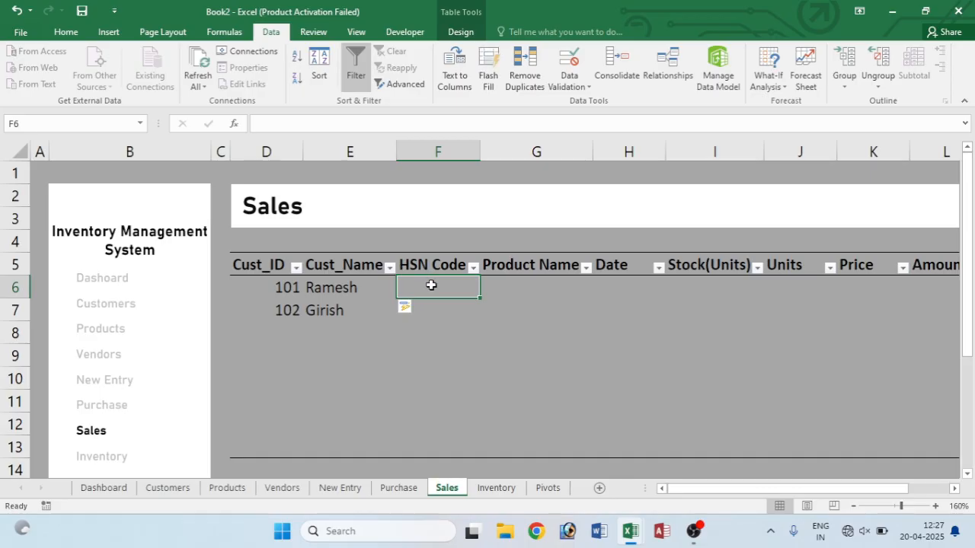
left_click_drag(432, 284, 463, 443)
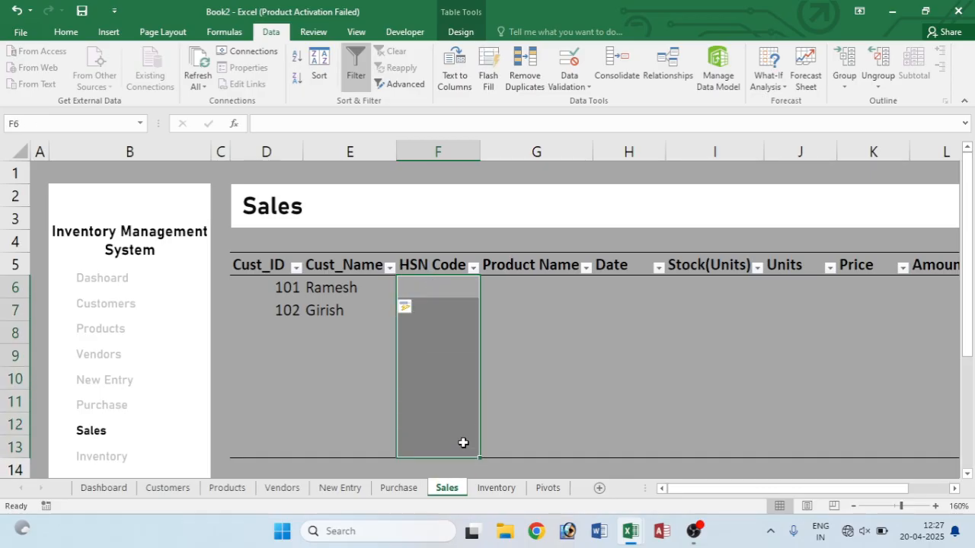
left_click(566, 84)
left_click(580, 102)
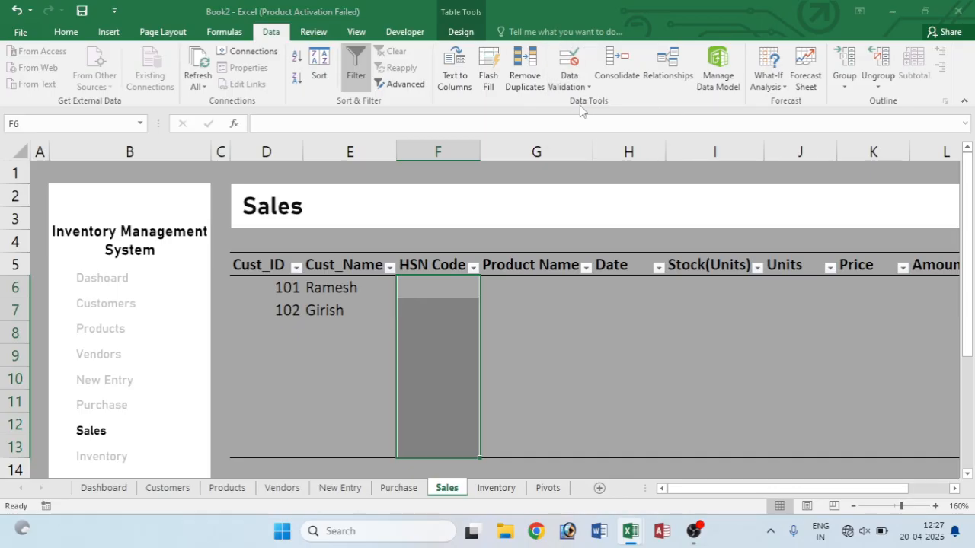
left_click(608, 254)
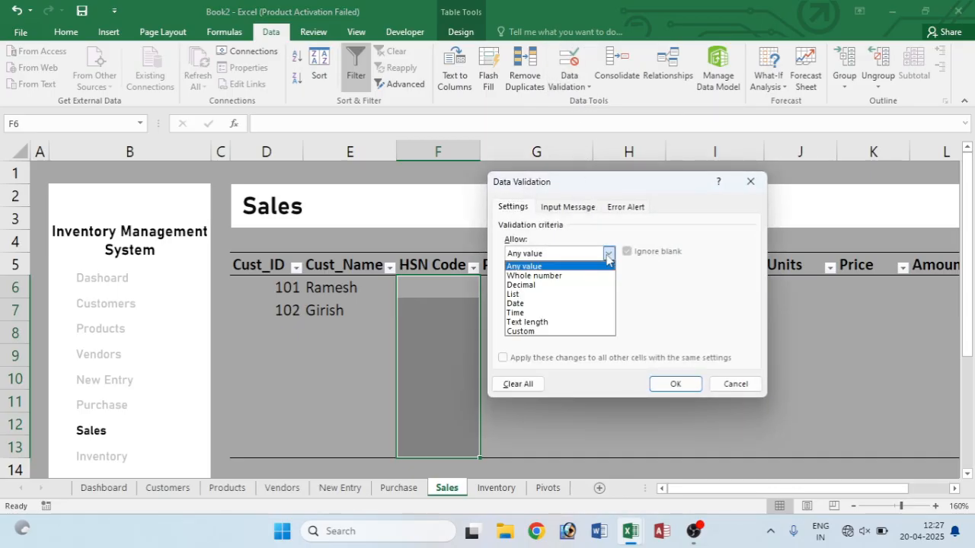
left_click(567, 295)
left_click(608, 312)
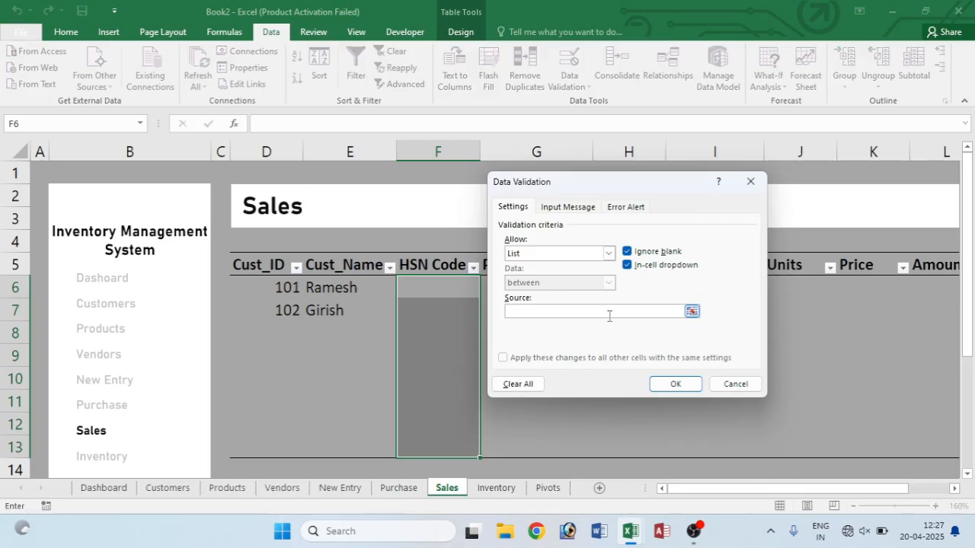
key("F3")
left_click(576, 266)
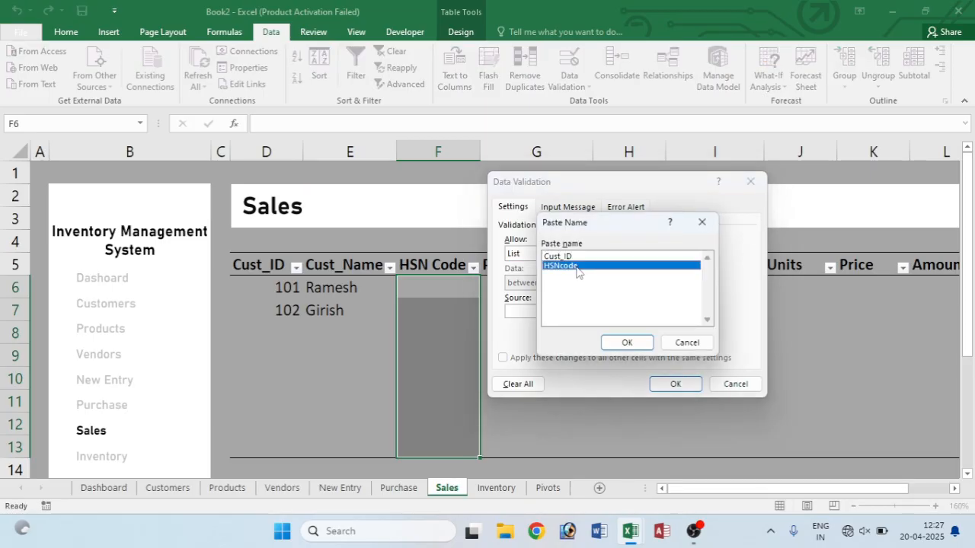
left_click(627, 342)
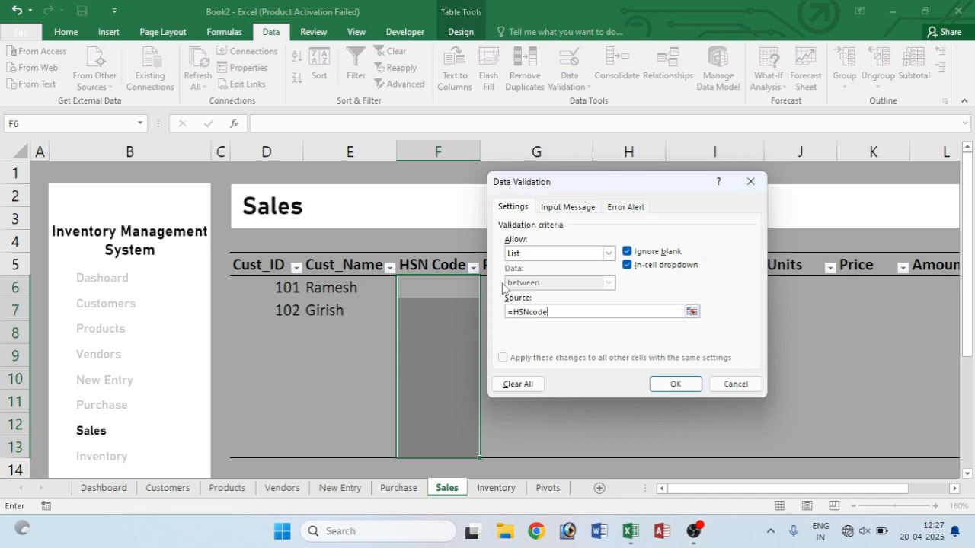
left_click(675, 384)
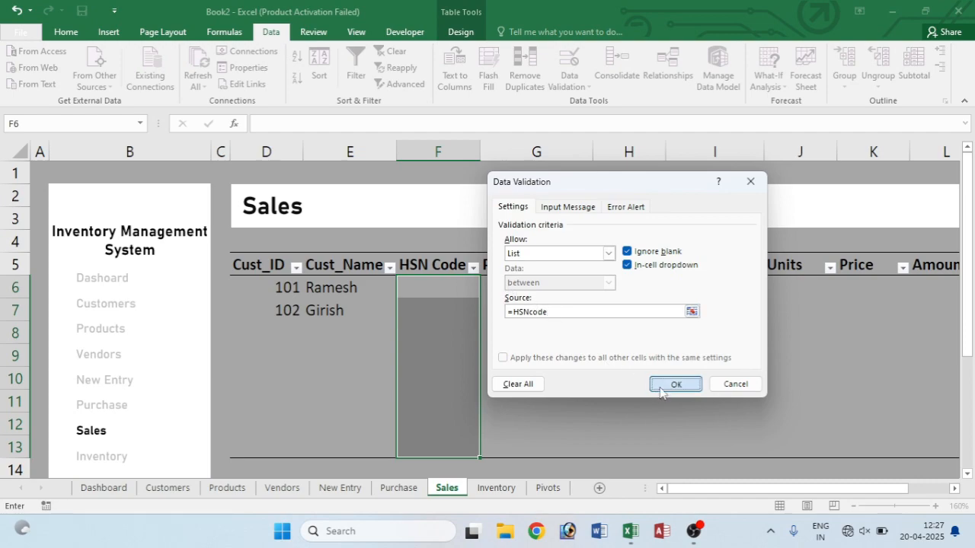
- Choose HSN code HJ101 in F6 and HJ104 in F7
left_click(486, 291)
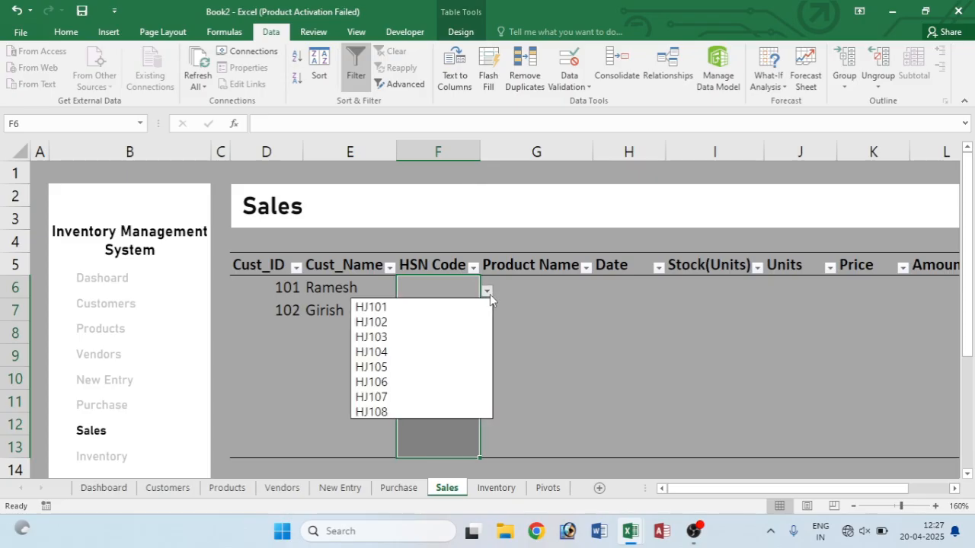
left_click(440, 308)
left_click(461, 305)
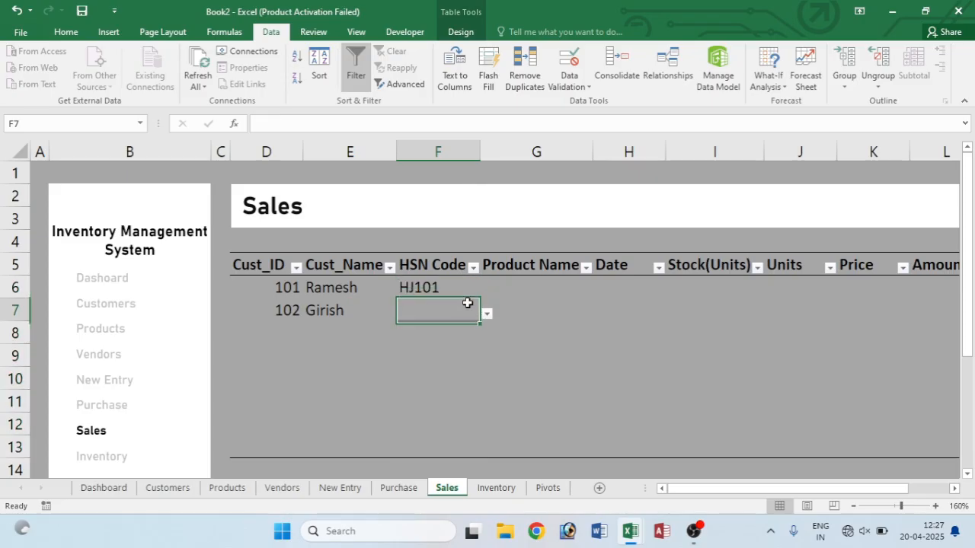
left_click(489, 315)
left_click(442, 373)
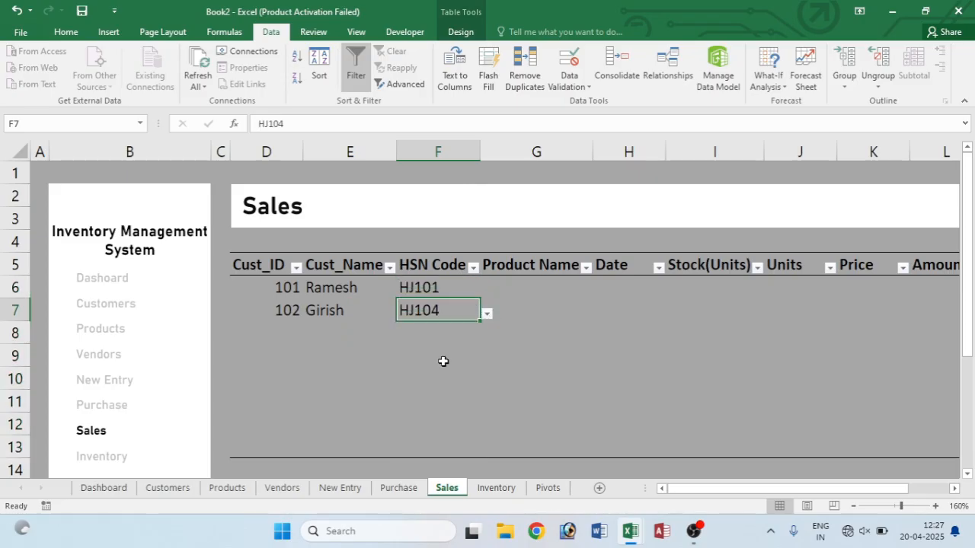
- Fill the Product Name column from G6 with =VLOOKUP([@[HSN Code]],Products[#All],2,0), using the whole Products table as the lookup range
left_click(535, 286)
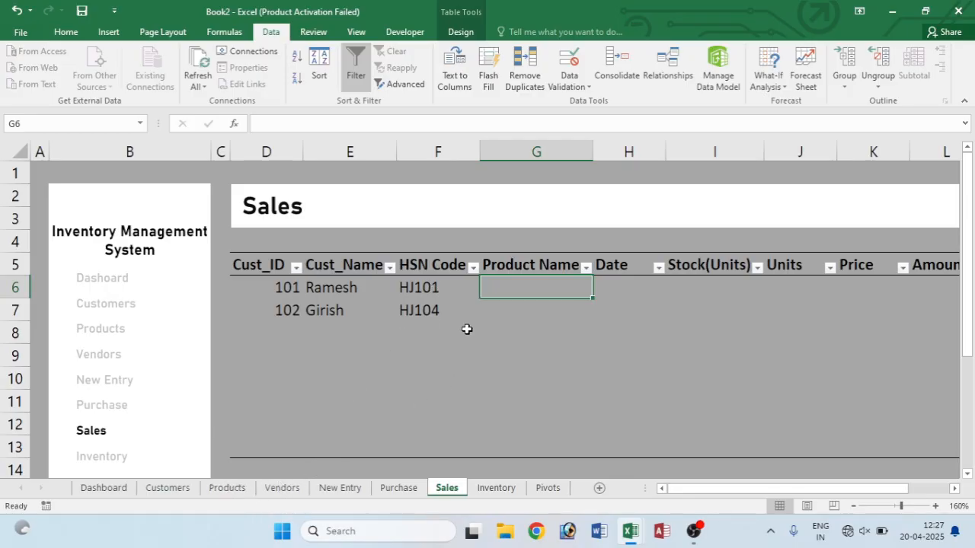
type("=vl")
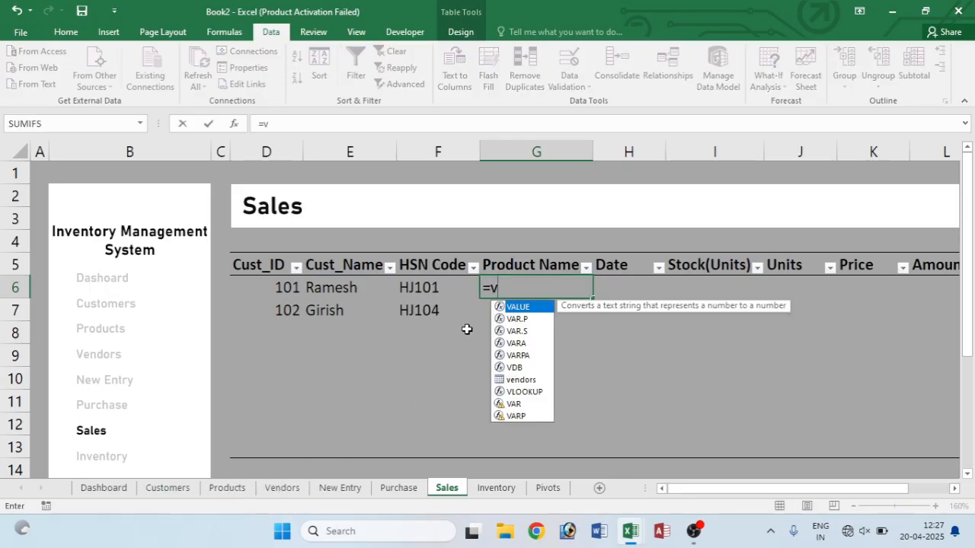
key("Tab")
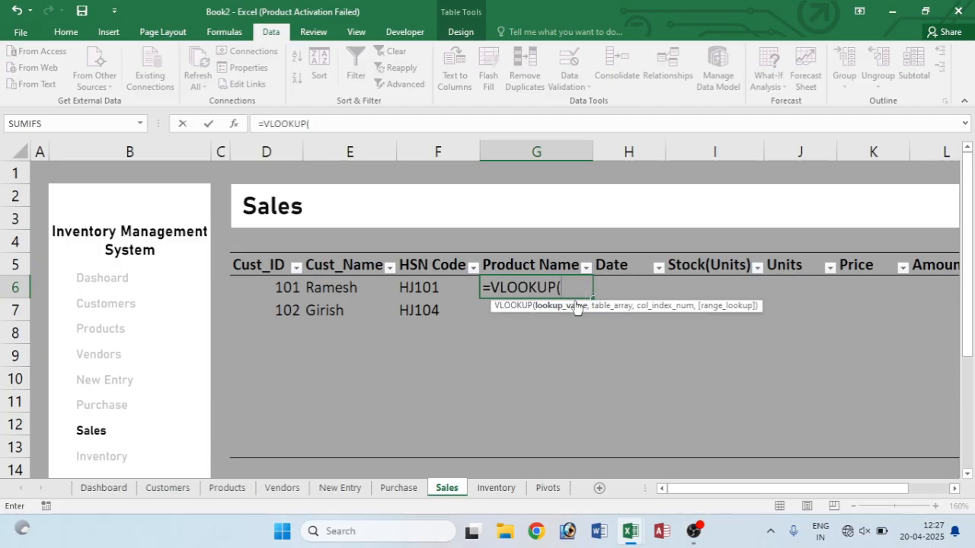
left_click(428, 285)
type(",")
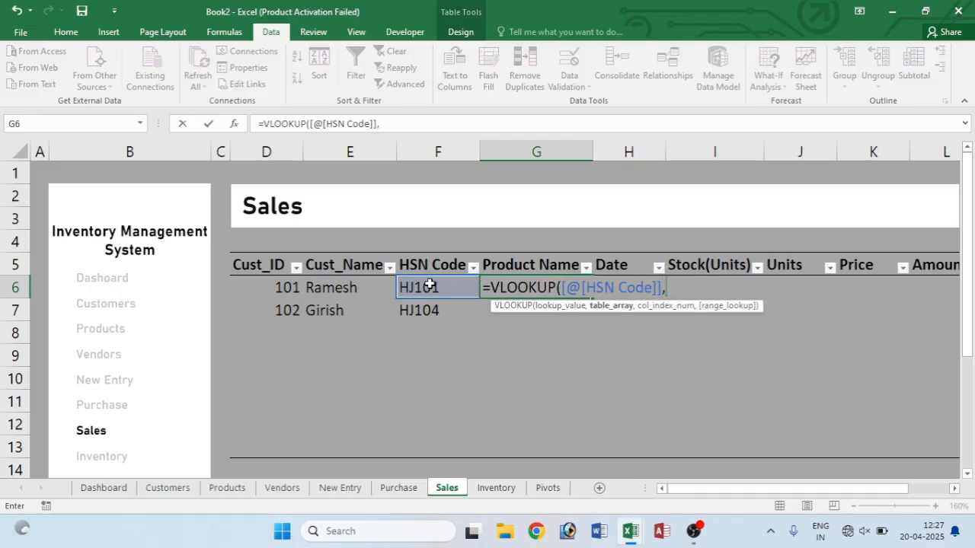
left_click(227, 488)
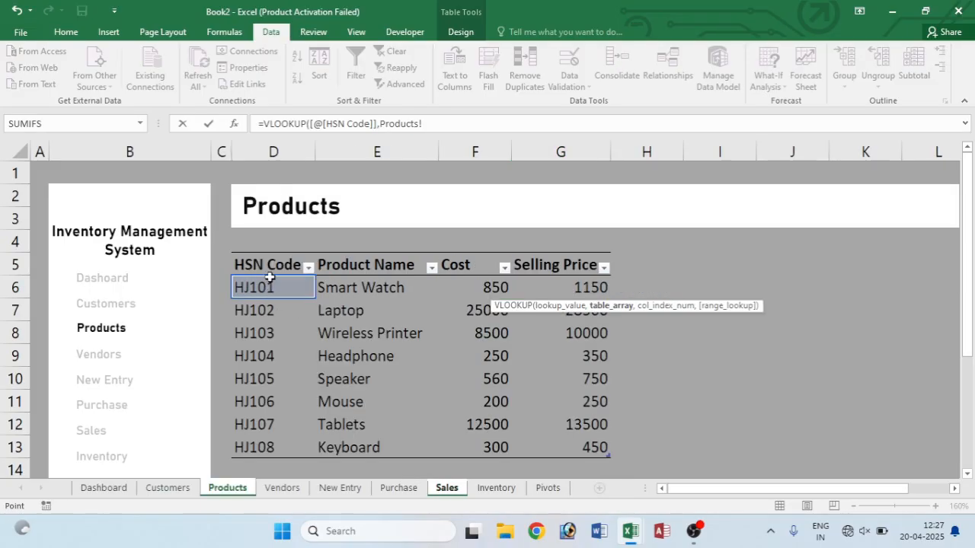
left_click_drag(263, 265, 570, 437)
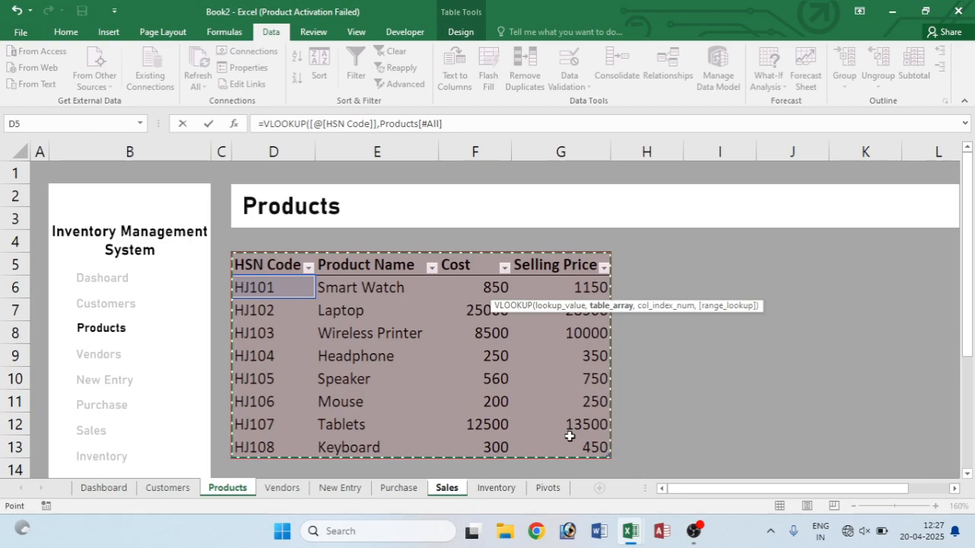
type(",")
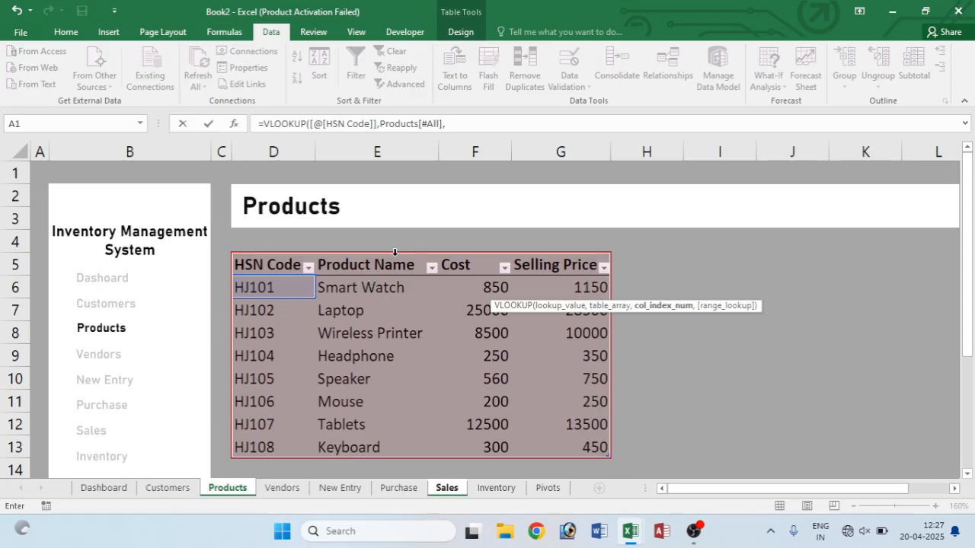
left_click(461, 123)
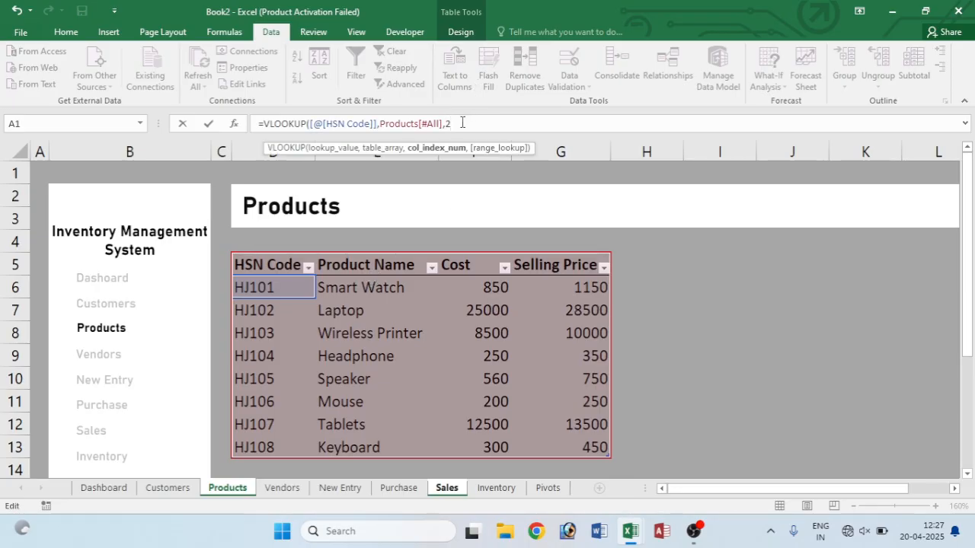
type("2,")
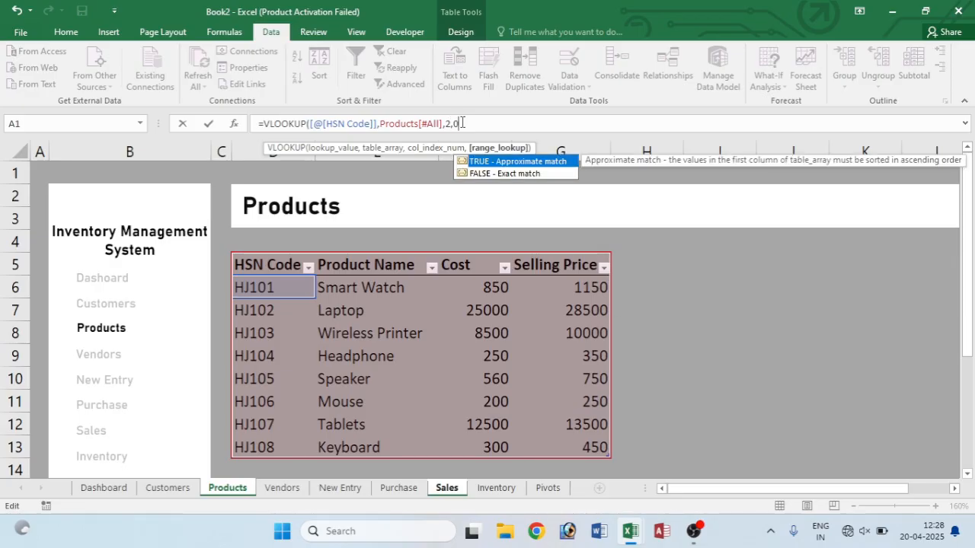
type("0)")
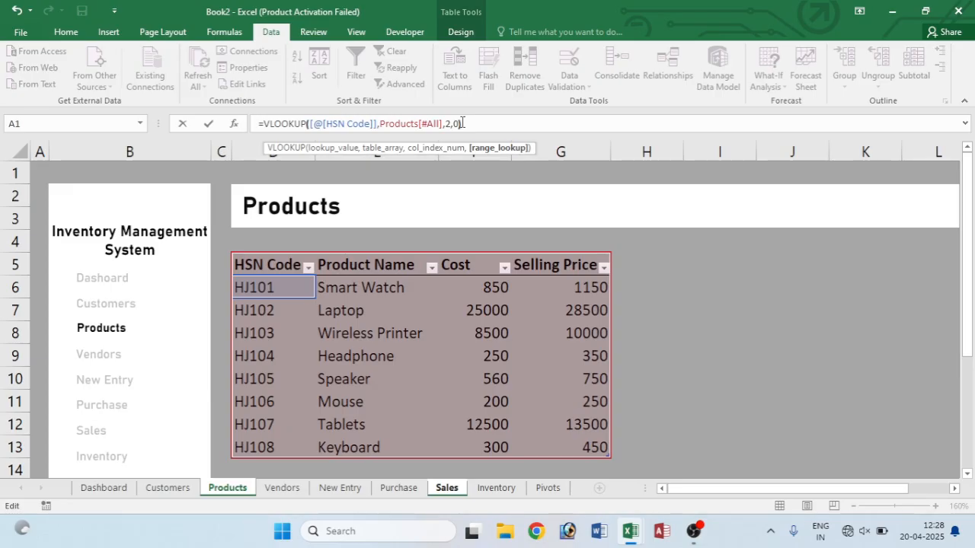
key("Return")
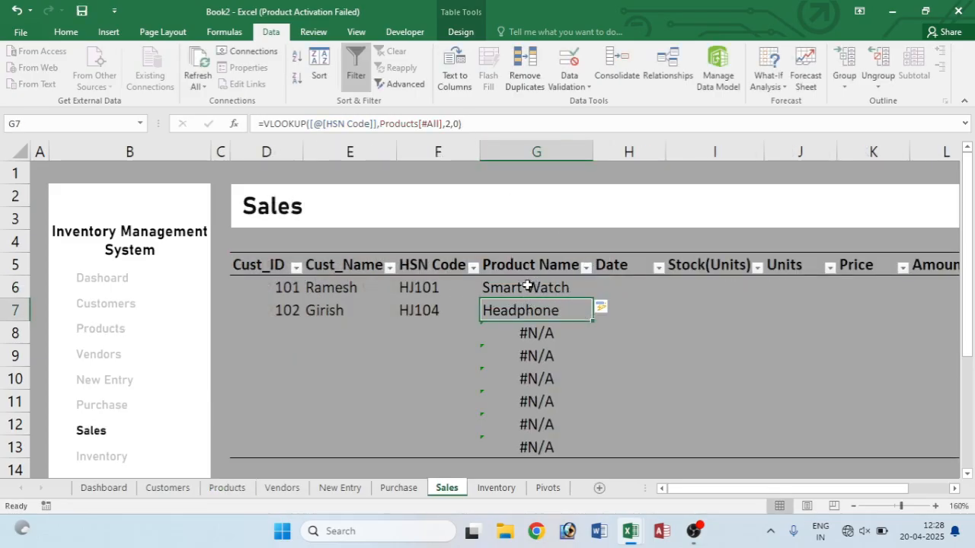
- Wrap the Product Name lookup in G6 in IFERROR, giving =IFERROR(VLOOKUP([@[HSN Code]],Products[#All],2,0),"") for the column
double_click(527, 287)
left_click(494, 288)
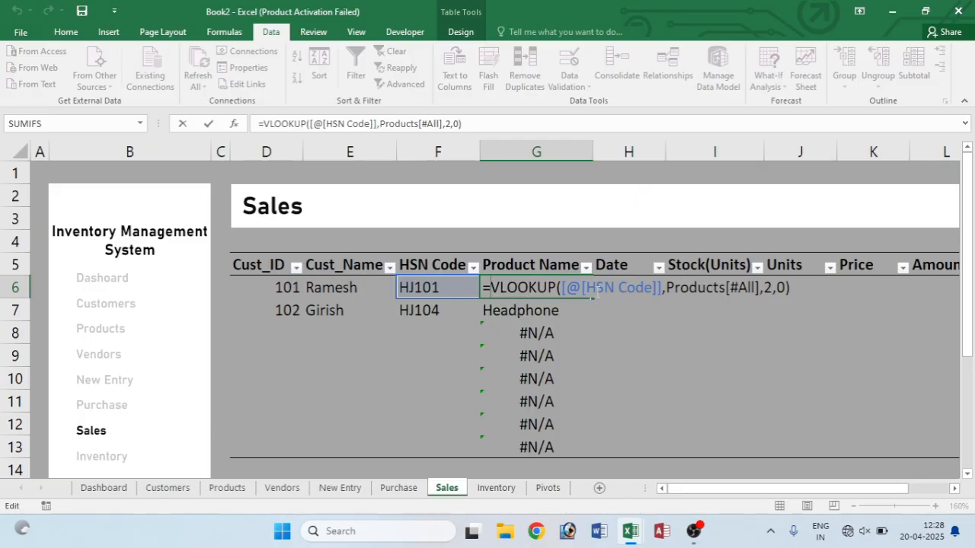
type("ife")
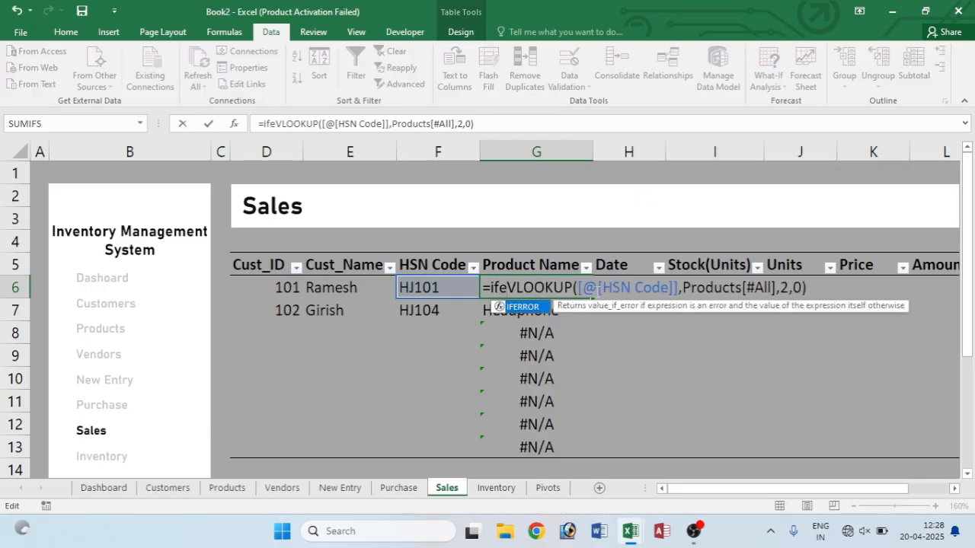
key("Tab")
type(",")
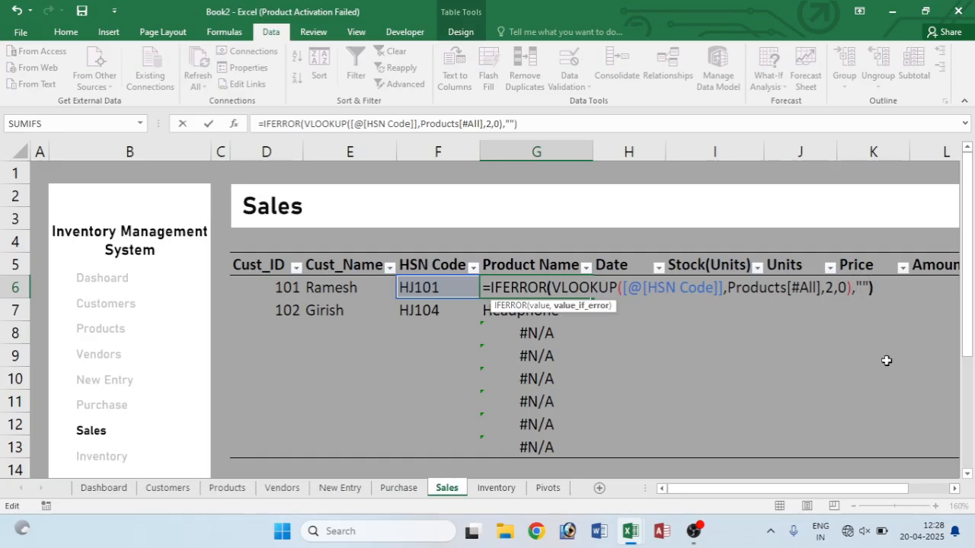
key("Return")
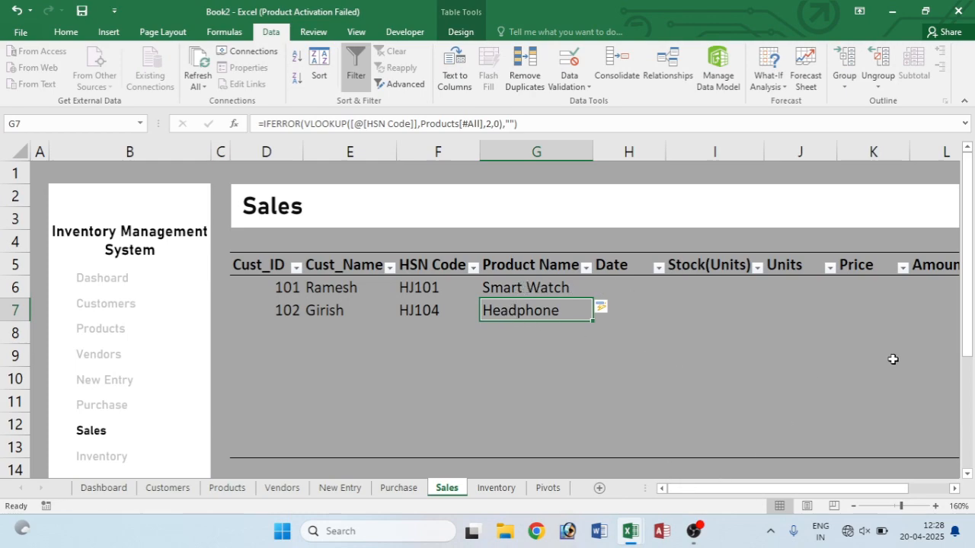
- Fill the Sales Price column from K6 with =VLOOKUP([@[HSN Code]],Products[#All],4,0), using the whole Products table as the lookup range
left_click(860, 287)
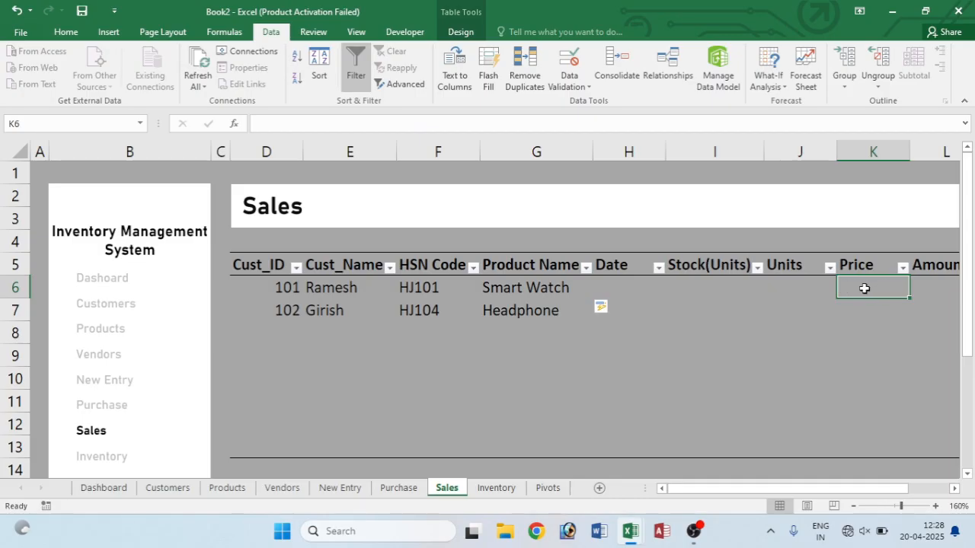
left_click(236, 489)
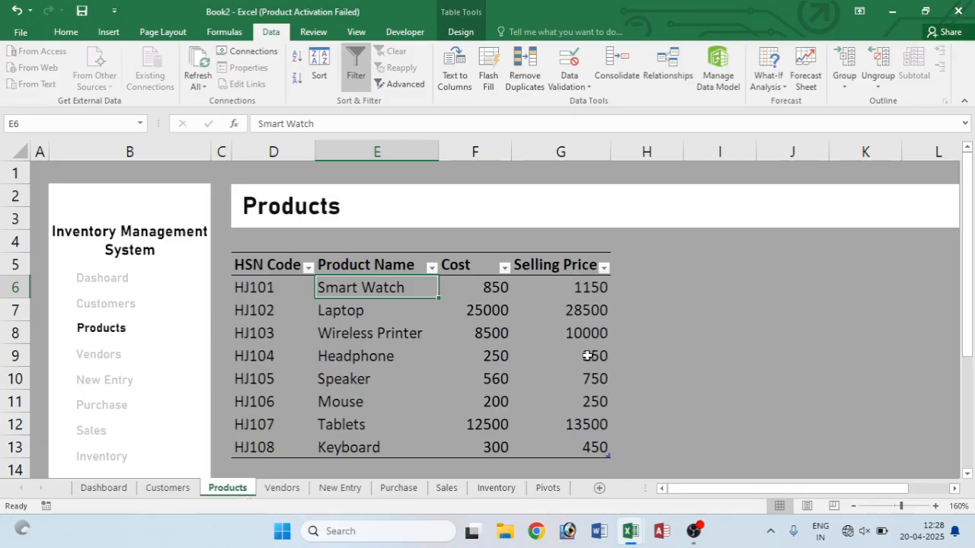
left_click(102, 429)
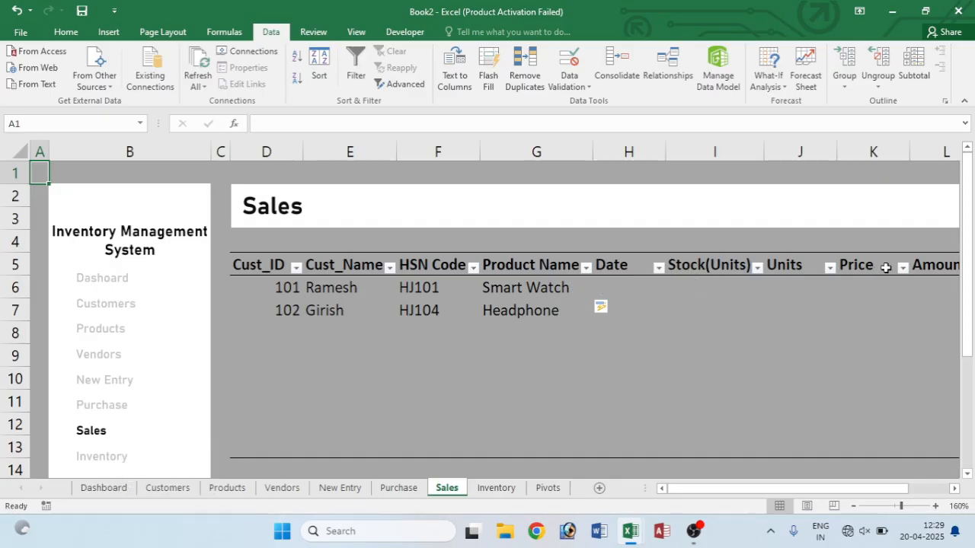
left_click(867, 283)
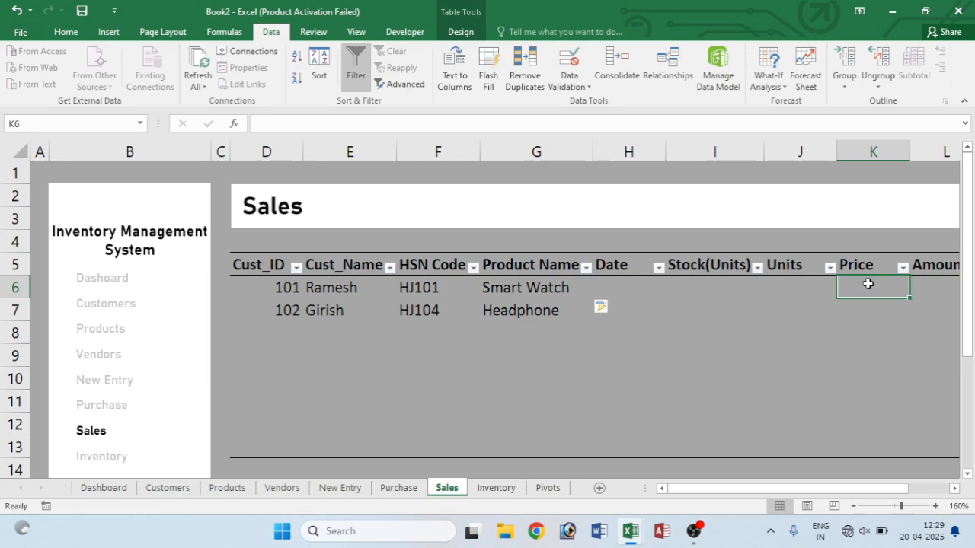
type("=")
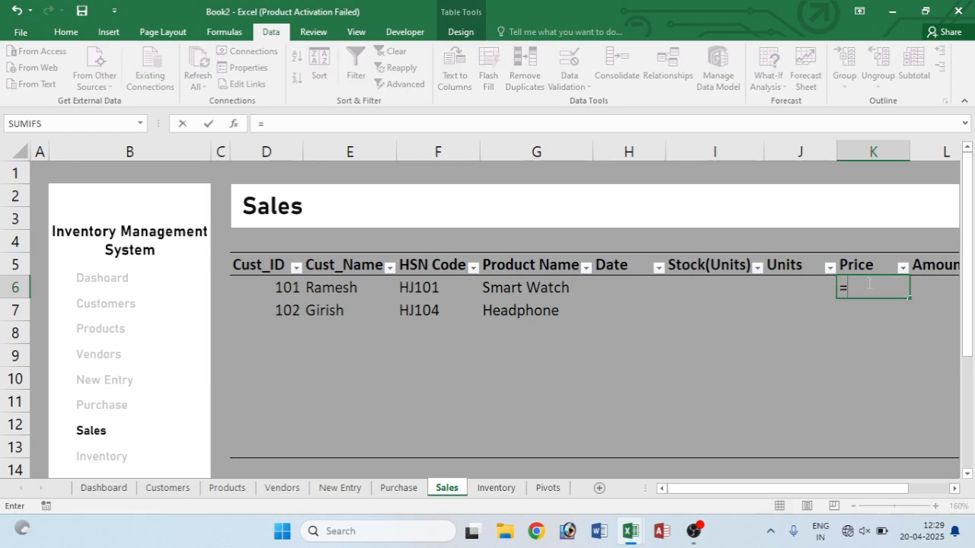
type("vl")
key("Tab")
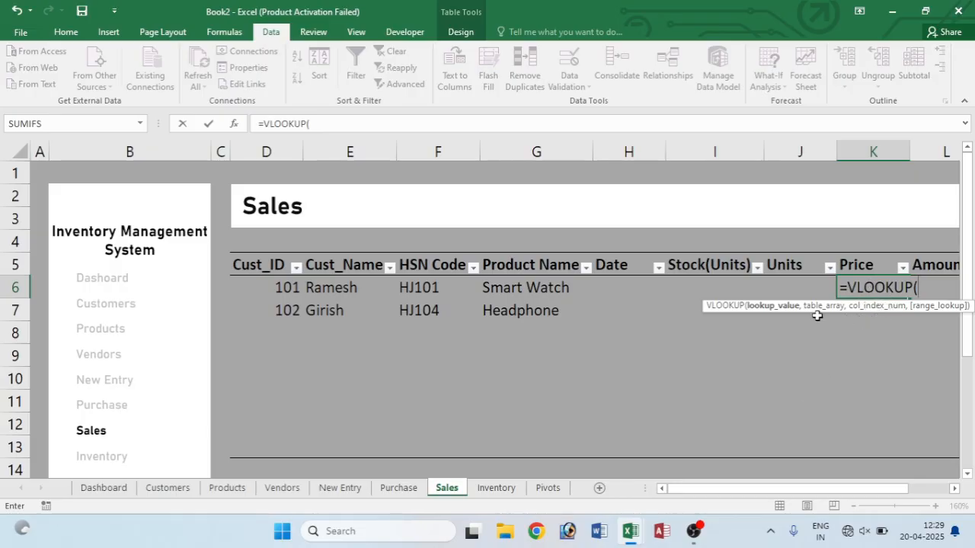
left_click(427, 290)
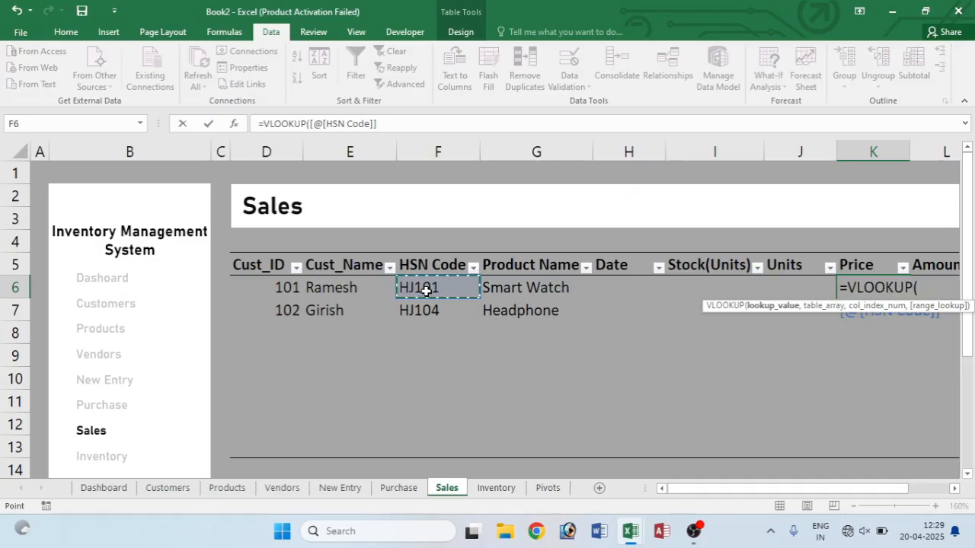
type(",")
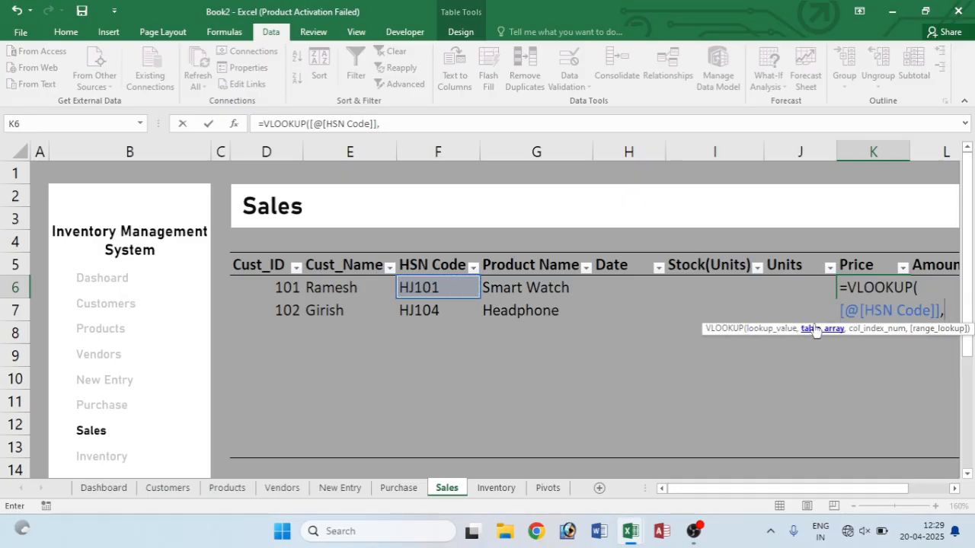
left_click(228, 488)
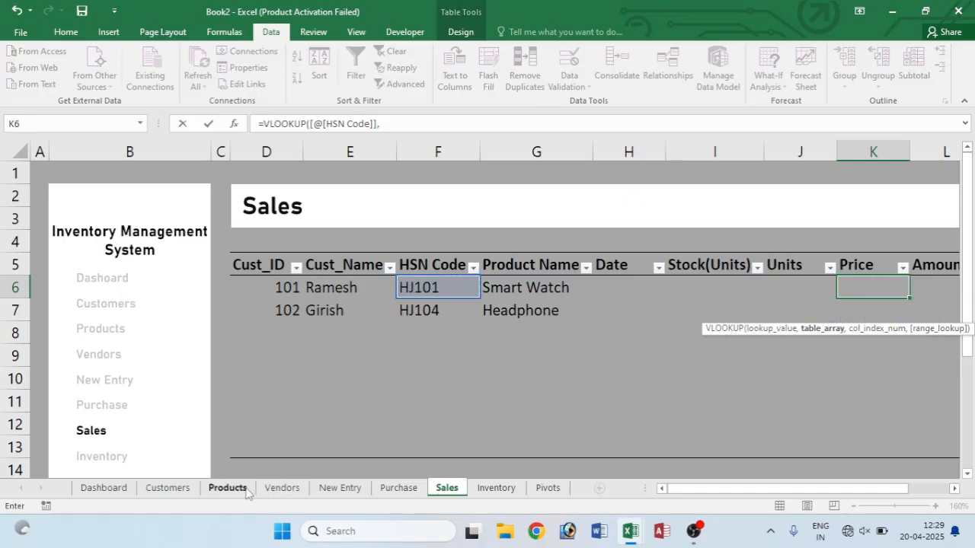
left_click_drag(259, 267, 582, 446)
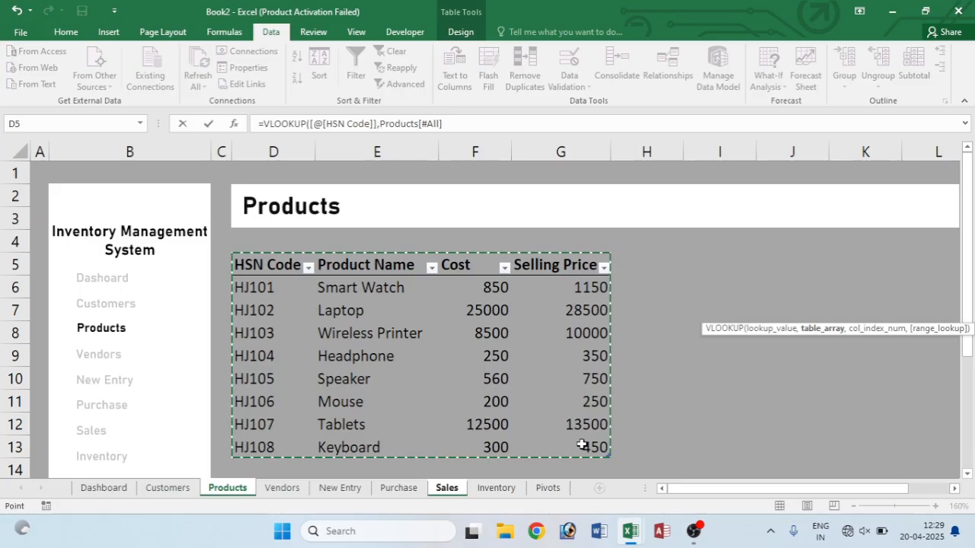
type(",")
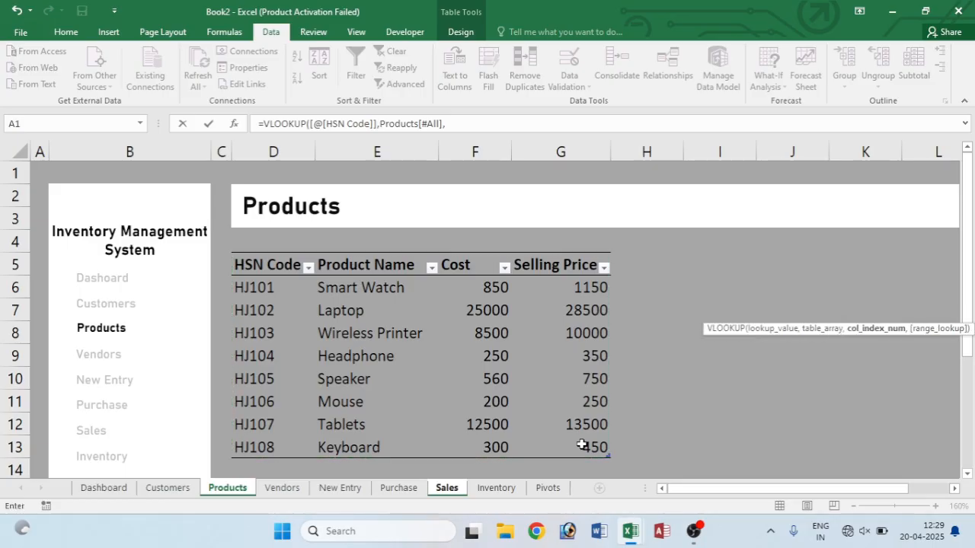
left_click(455, 124)
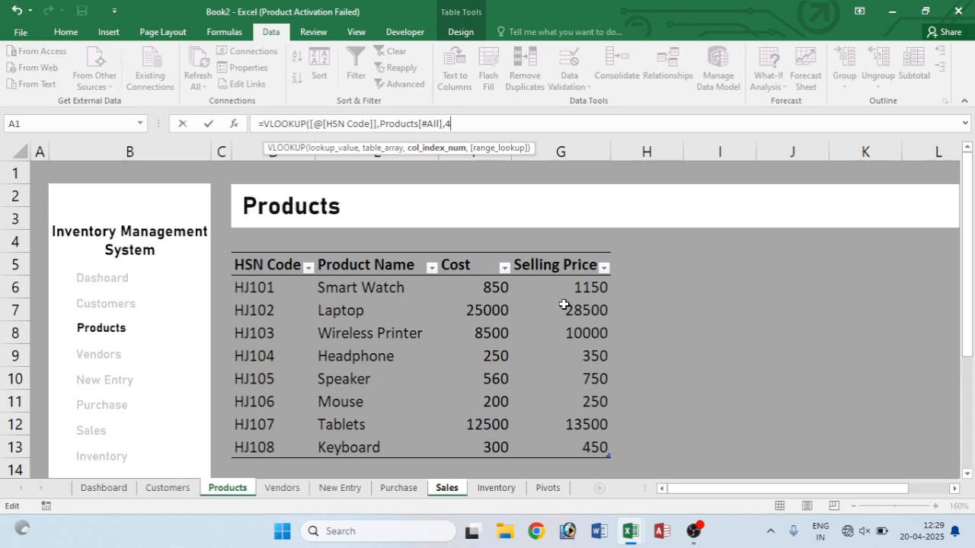
type(",")
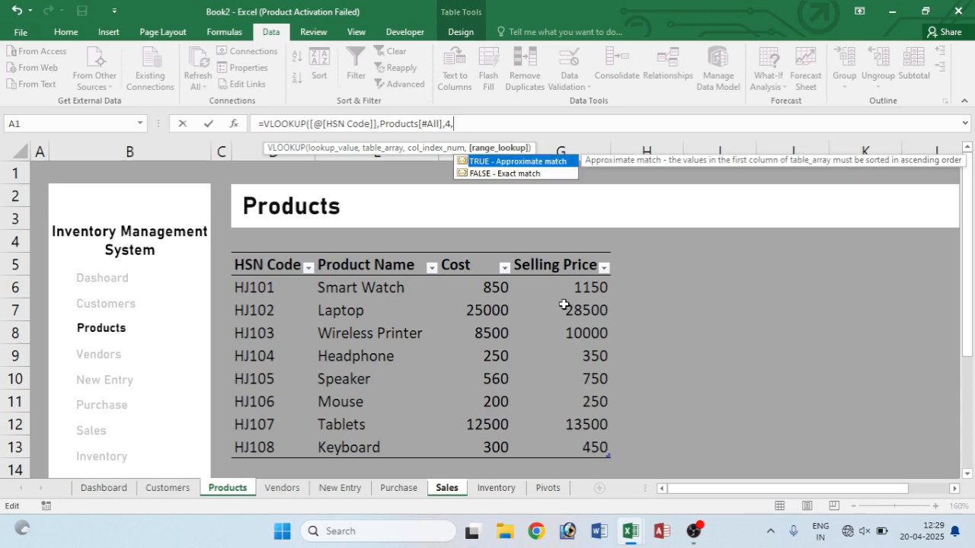
type("0)")
key("Return")
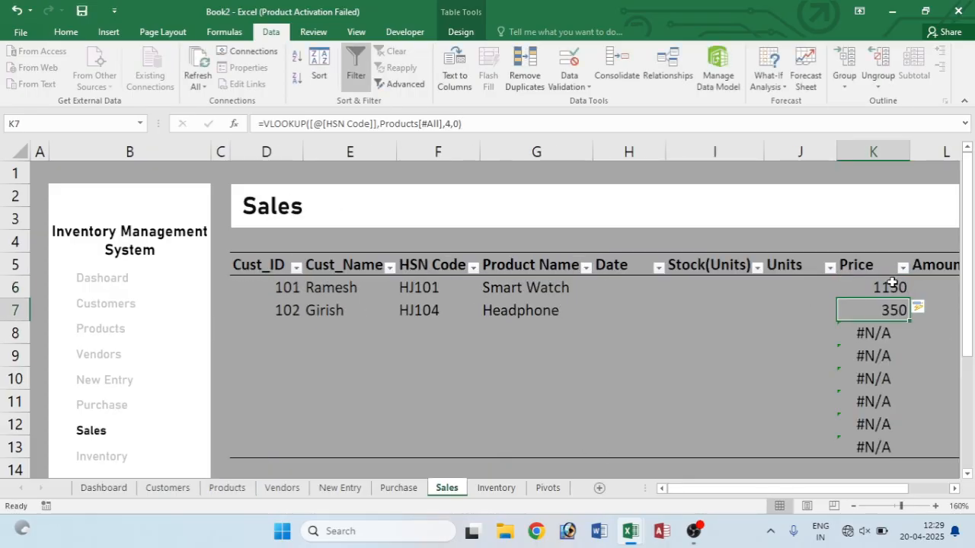
- Wrap the Price lookup in K6 in IFERROR, giving =IFERROR(VLOOKUP([@[HSN Code]],Products[#All],4,0),"") for the column
double_click(868, 287)
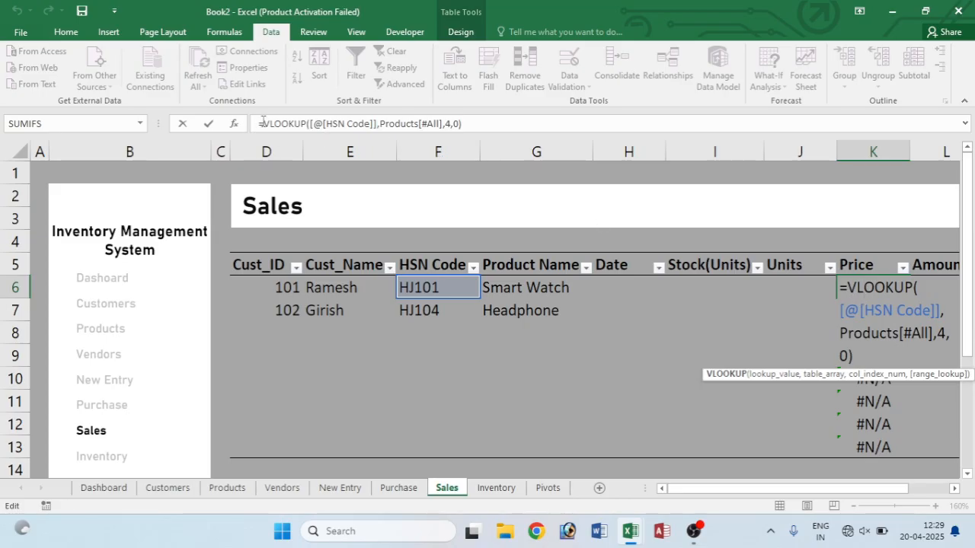
left_click(263, 122)
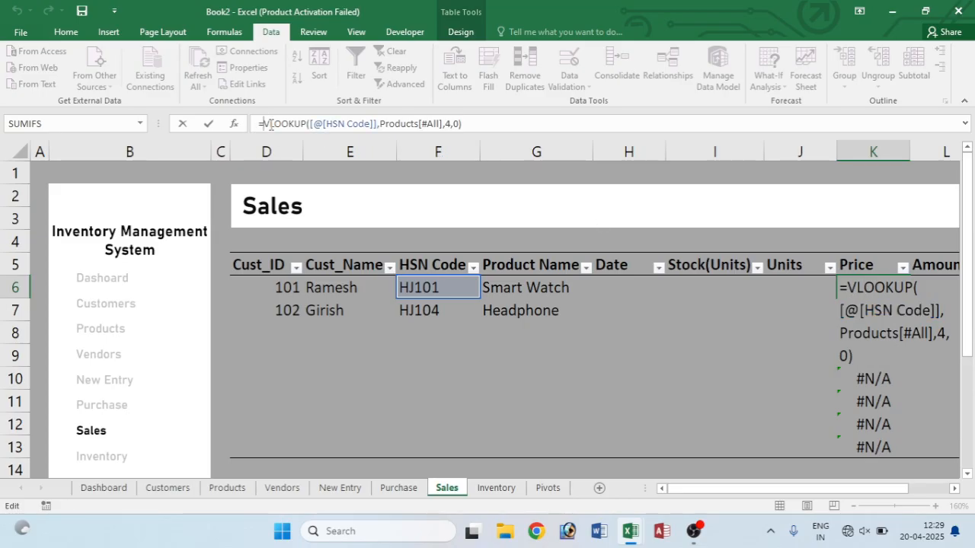
type("ife")
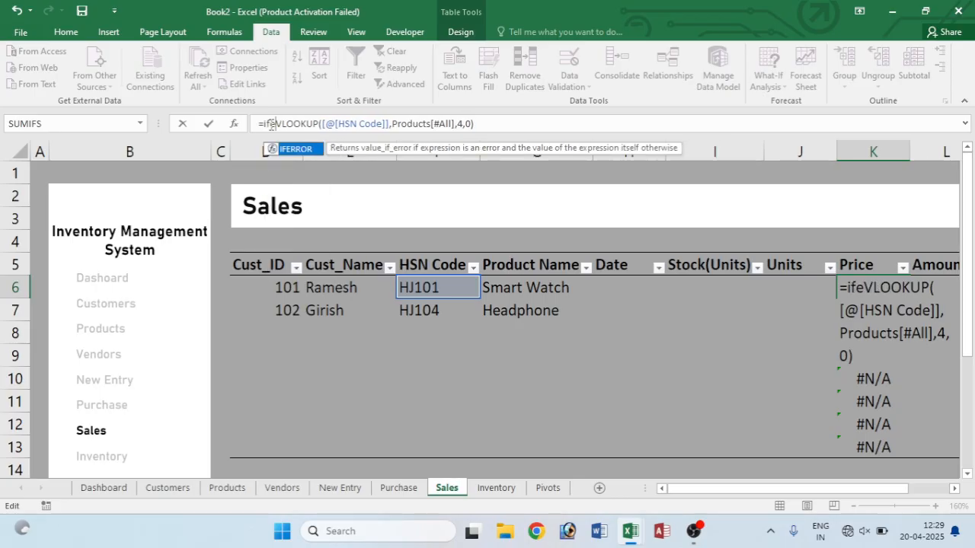
key("Tab")
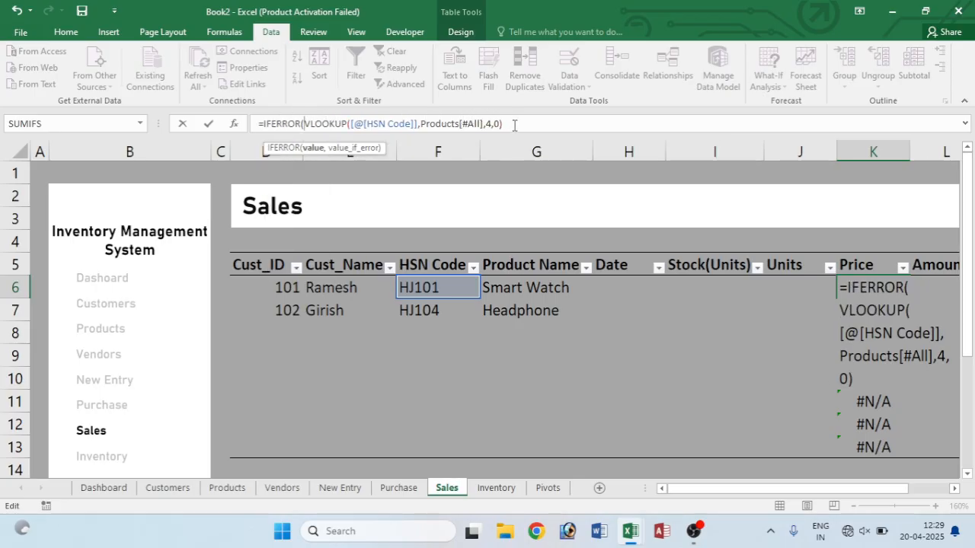
type(",\"")
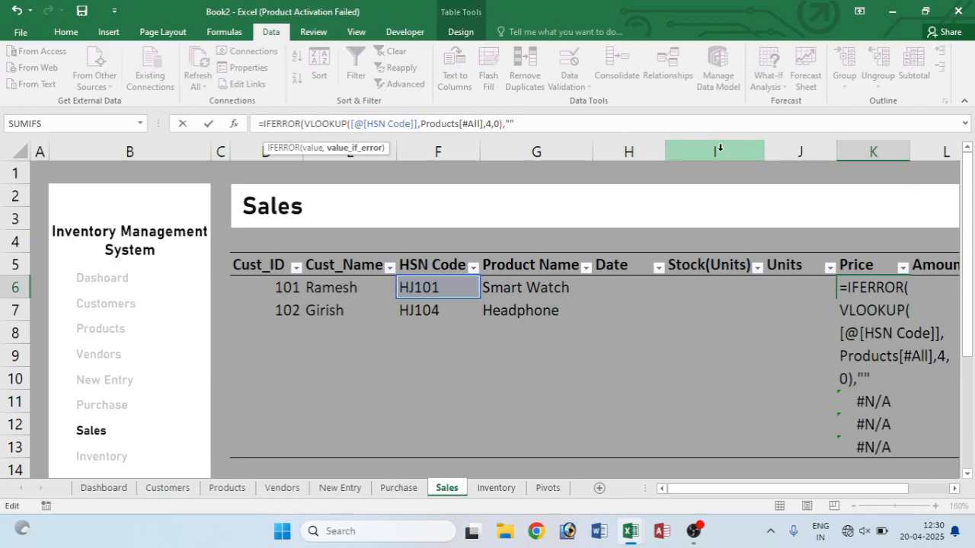
type("\")")
key("Return")
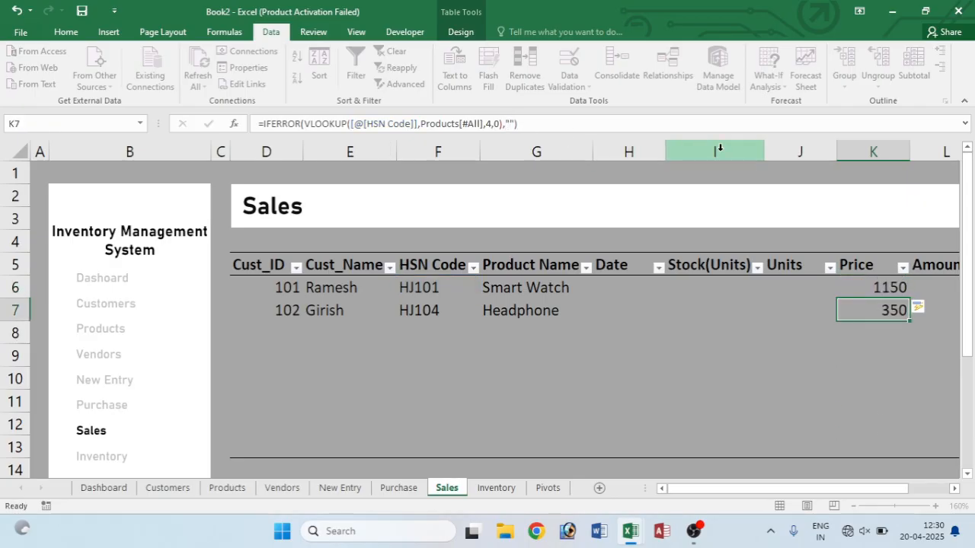
left_click(925, 285)
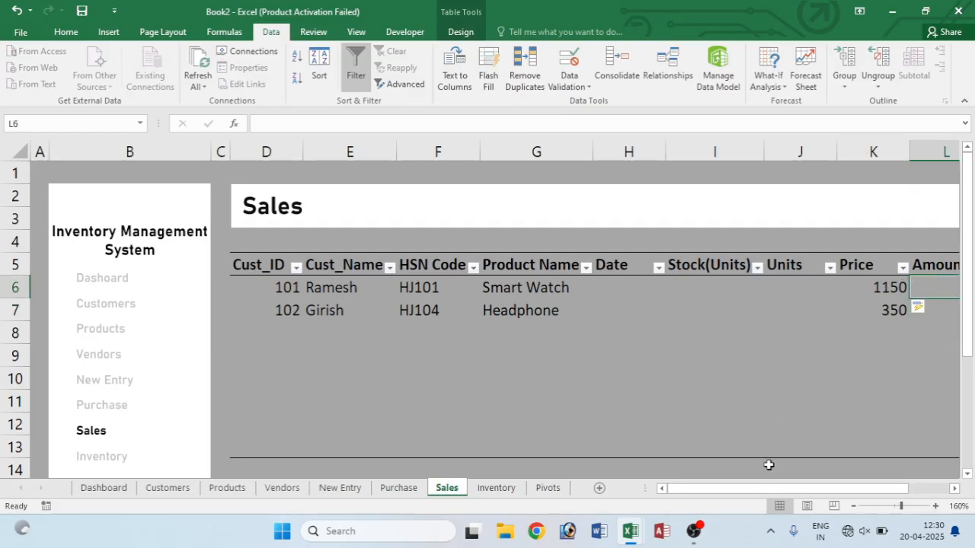
left_click_drag(764, 494, 828, 497)
type("=")
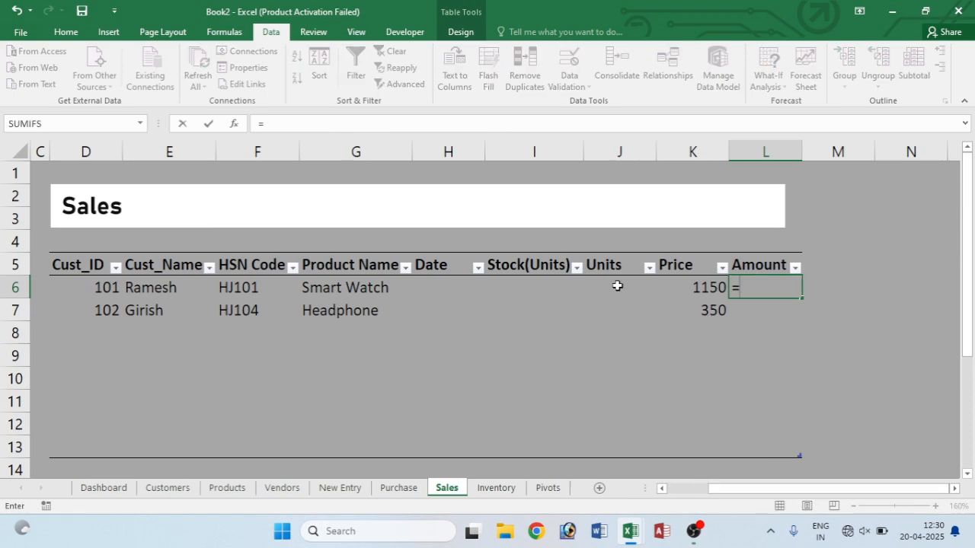
left_click(613, 288)
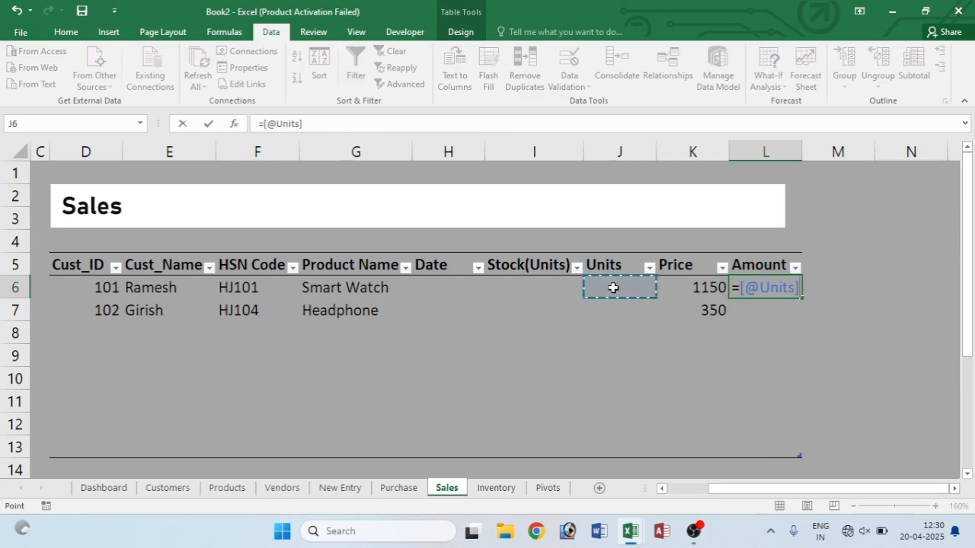
type("*")
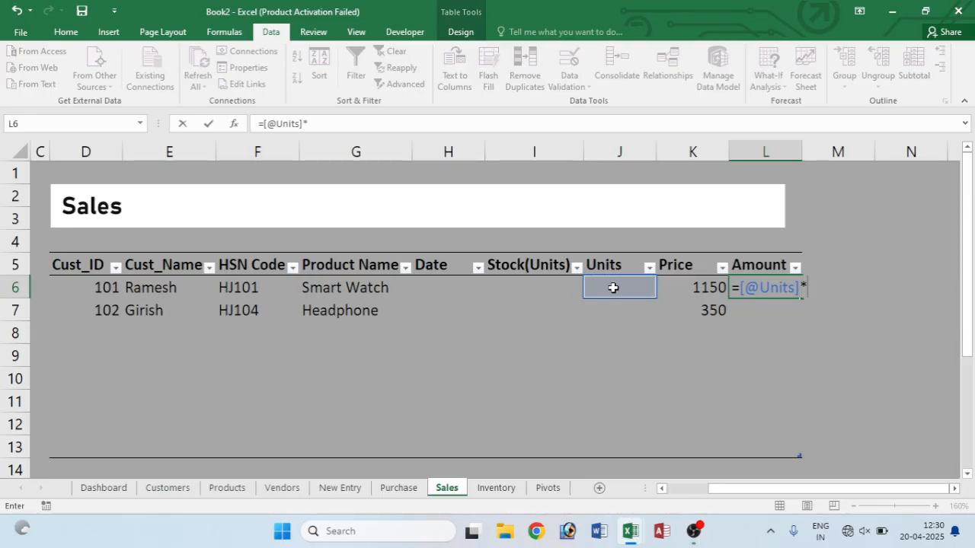
left_click(676, 285)
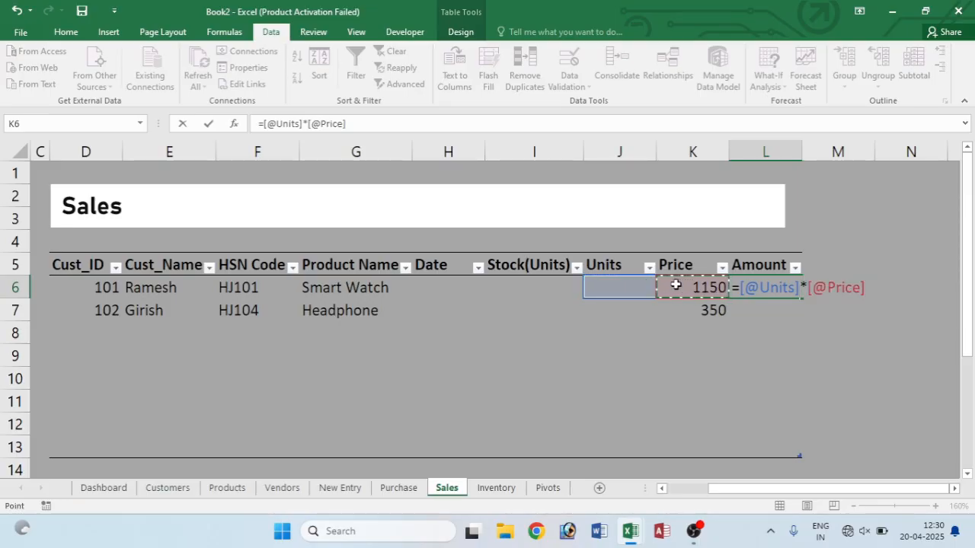
key("Return")
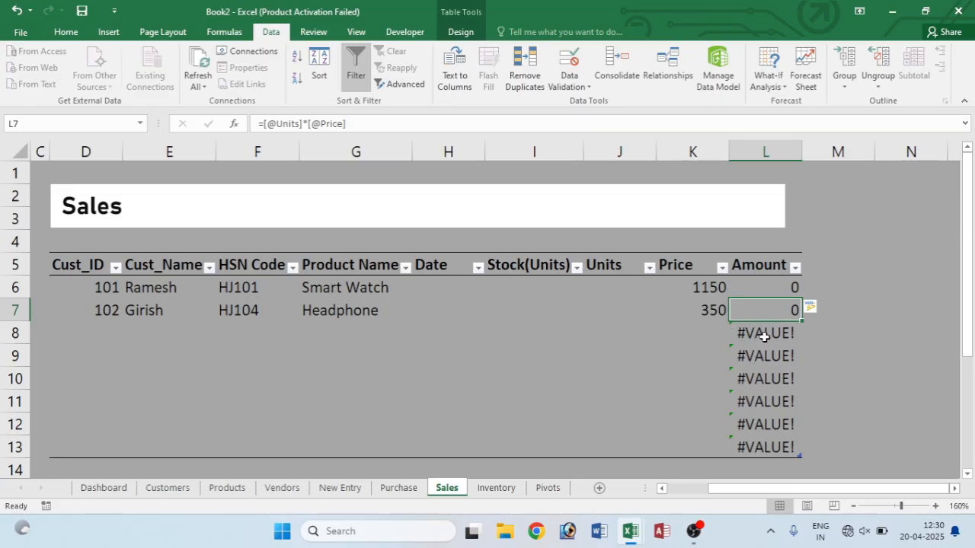
double_click(767, 287)
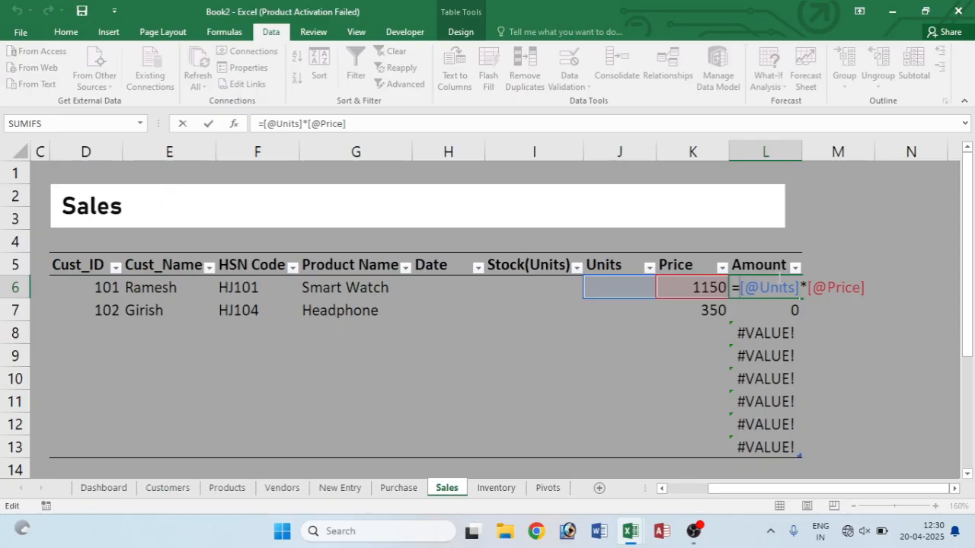
type("ife")
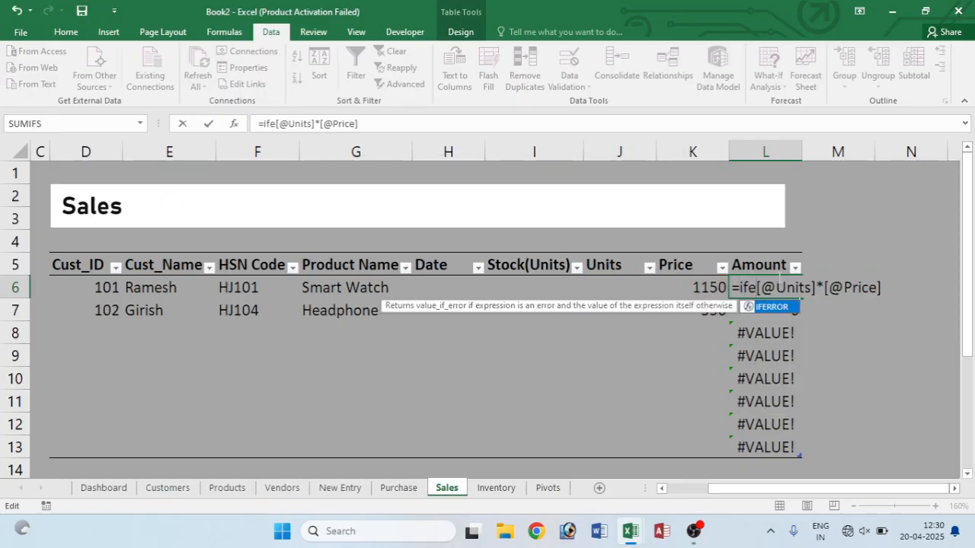
key("Tab")
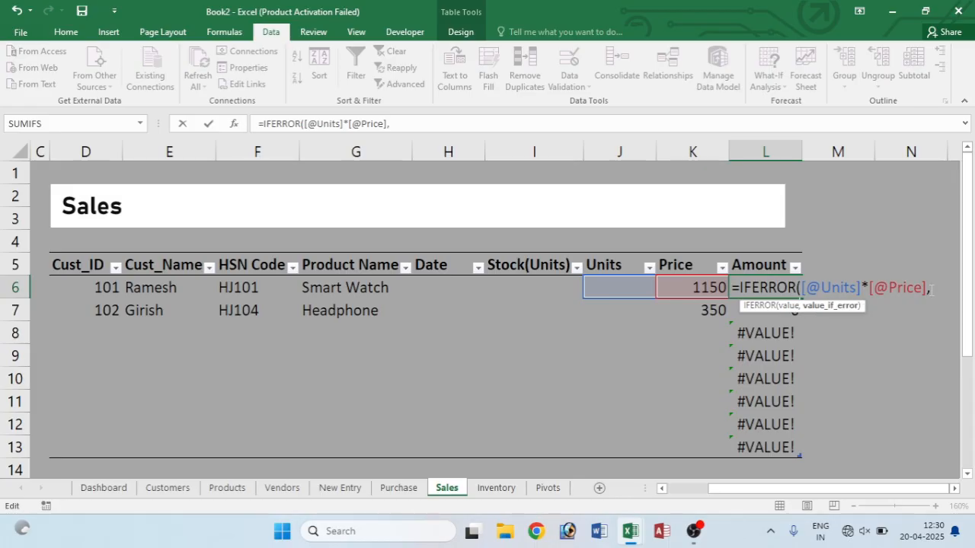
type(")")
key("Return")
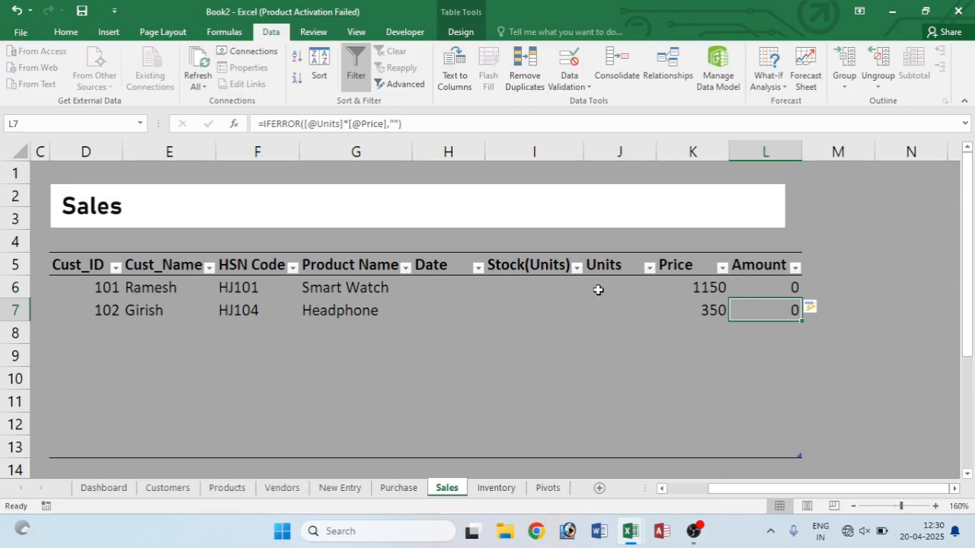
- Narrow the Cust_ID column slightly and enter the date 01-02-2025 in H6 for the first sale
scroll(741, 487, "left", 1)
left_click_drag(279, 151, 271, 152)
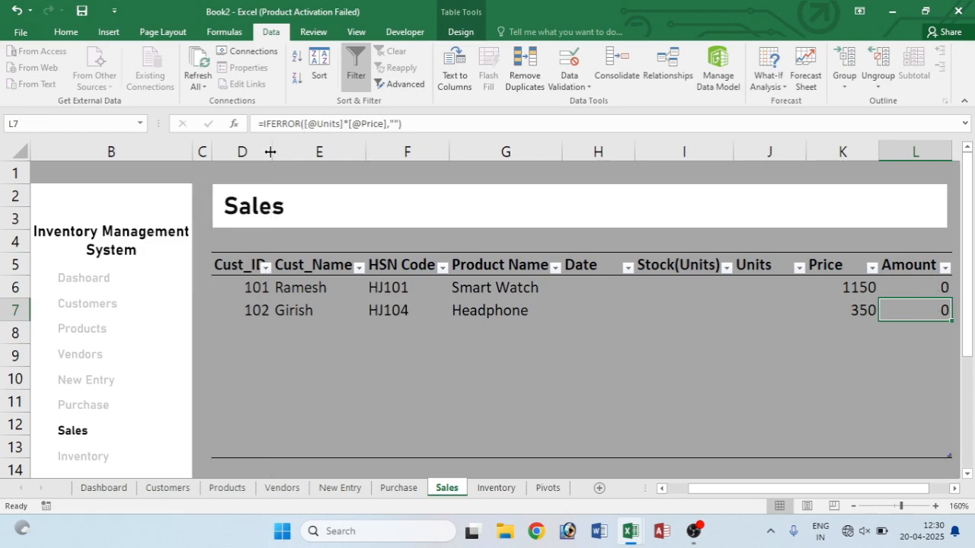
left_click(592, 305)
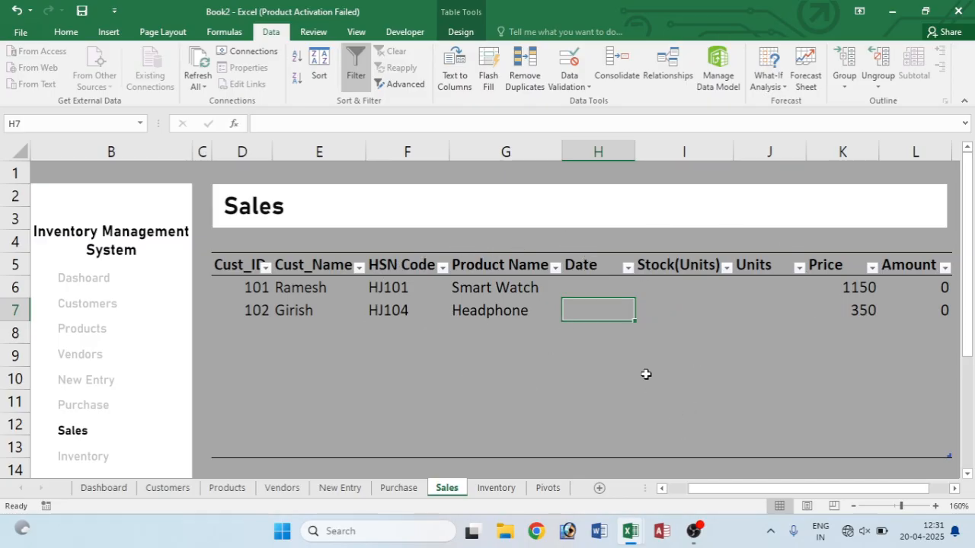
left_click(596, 283)
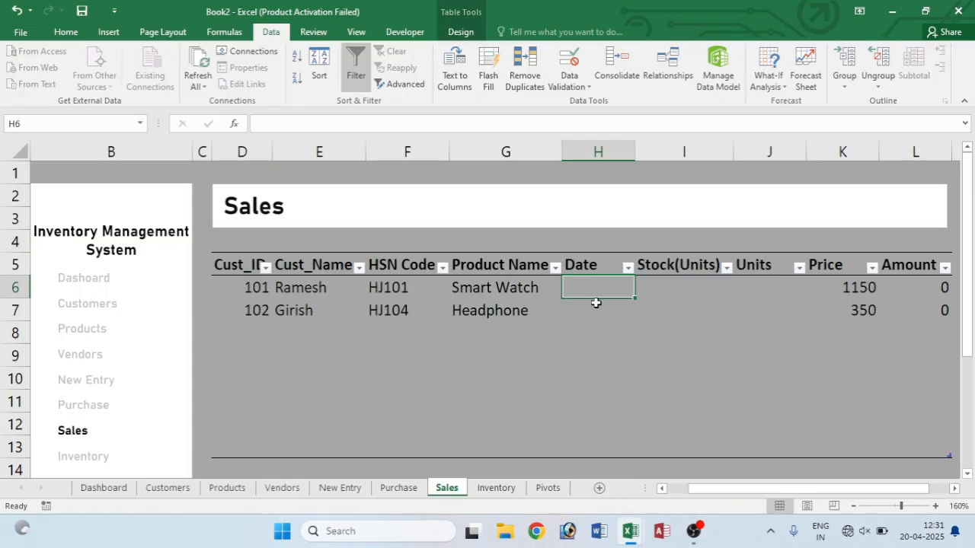
type("01-02-2025")
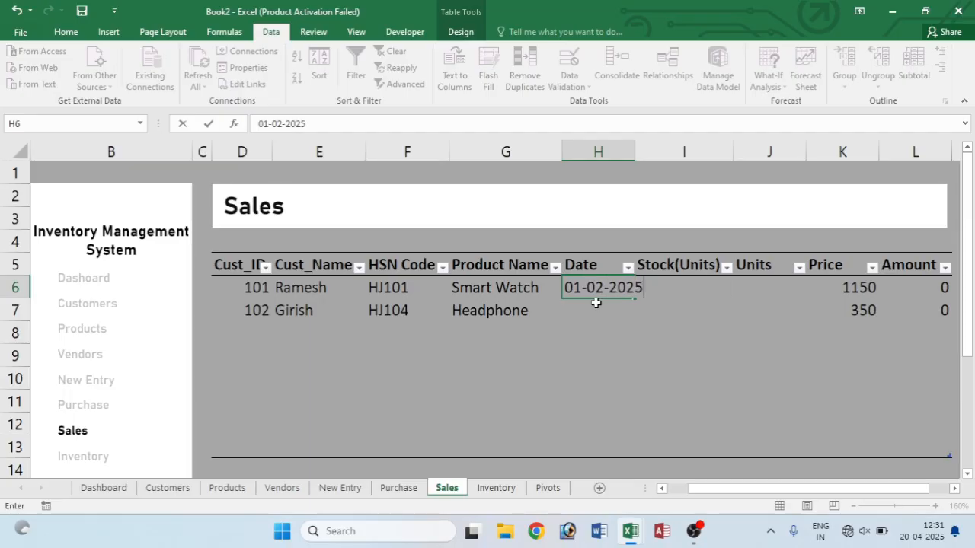
key("Return")
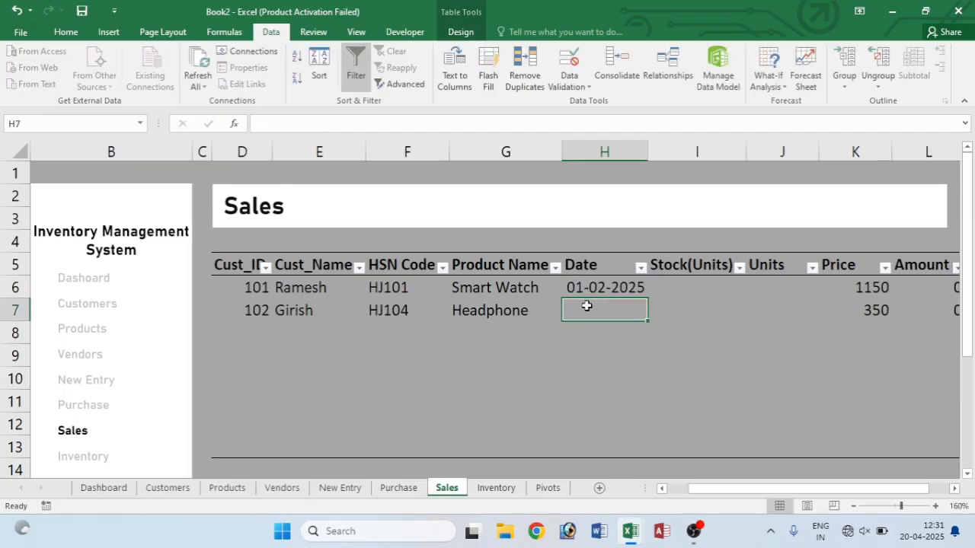
- Fill the date series from H6 down to H7, giving 02-02-2025 for the second sale
left_click(610, 289)
left_click_drag(646, 298, 649, 320)
left_click(687, 284)
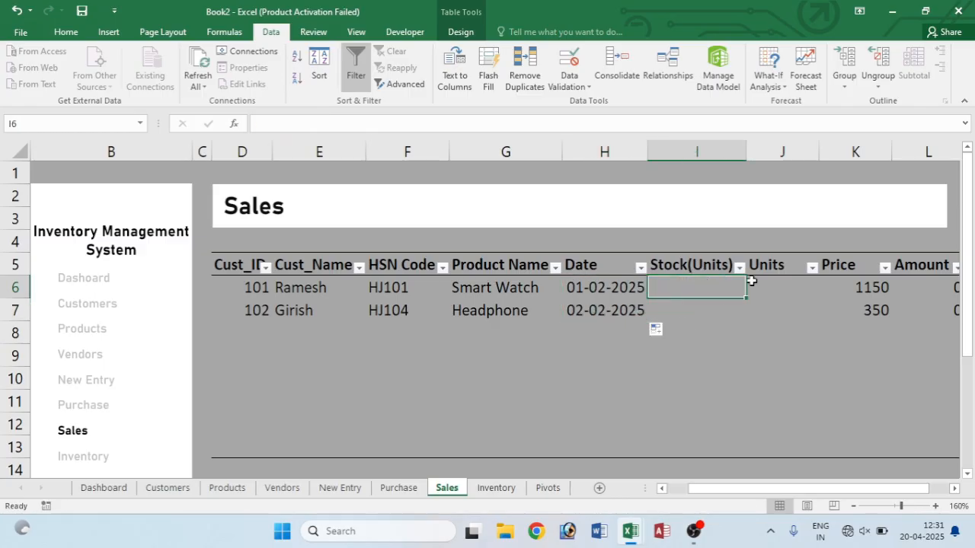
- Enter 20 and 10 as the Units of the first two sales and narrow the Units column slightly
left_click(792, 284)
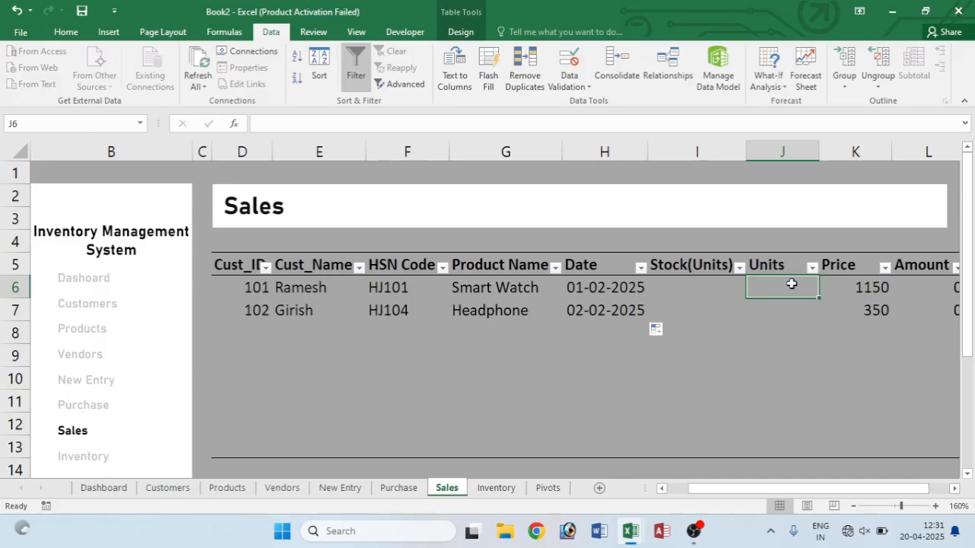
type("20")
key("Return")
type("10")
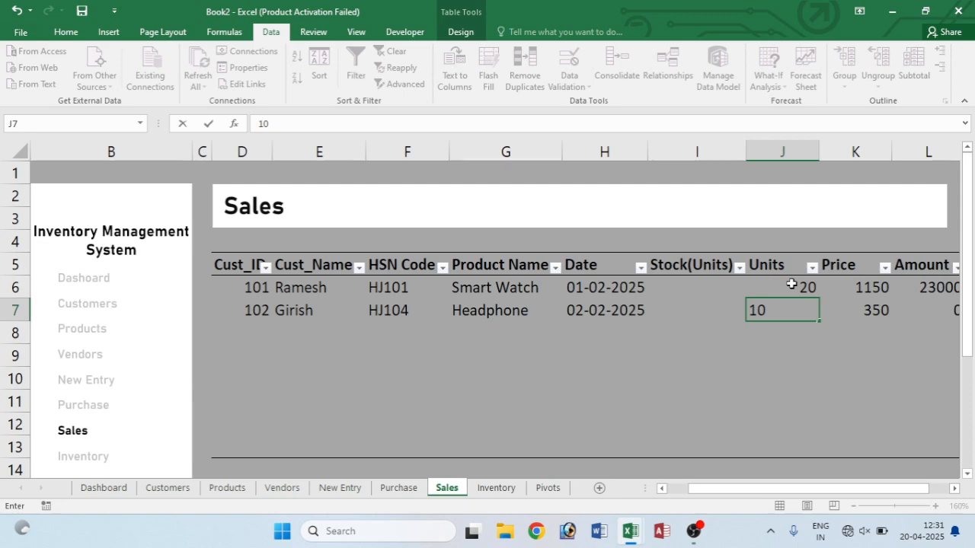
key("Return")
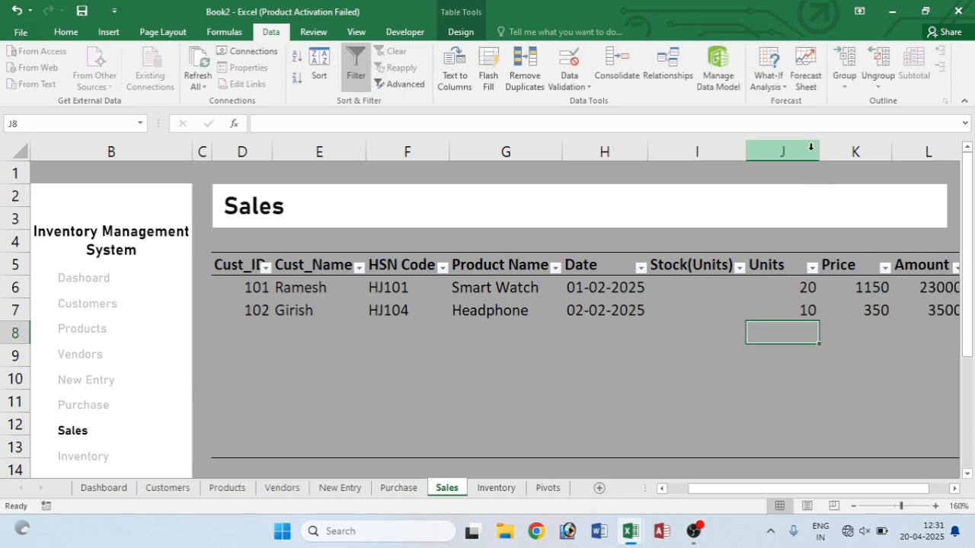
left_click_drag(819, 150, 802, 150)
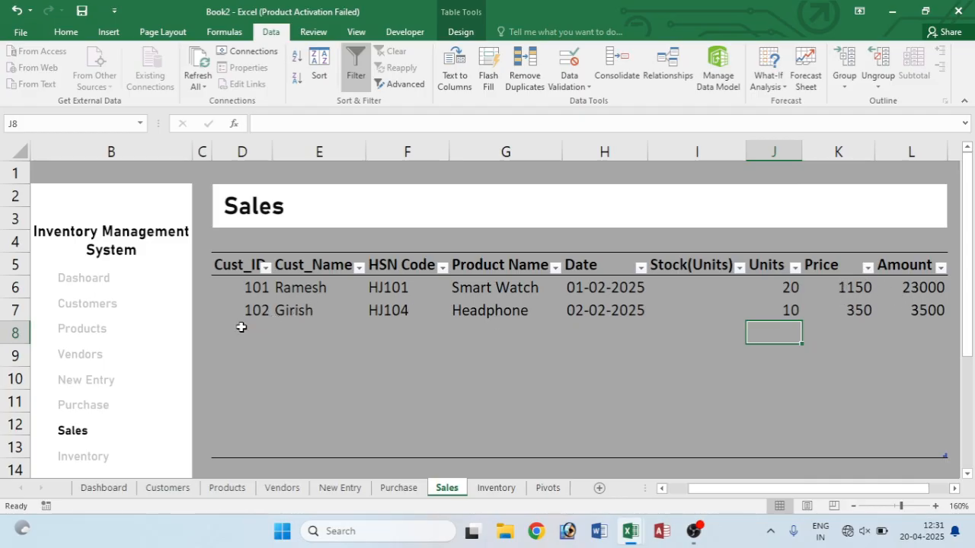
- Start the third sale in row 8 by choosing Cust_ID 103 and HSN Code HJ103 from the dropdown lists
left_click(266, 334)
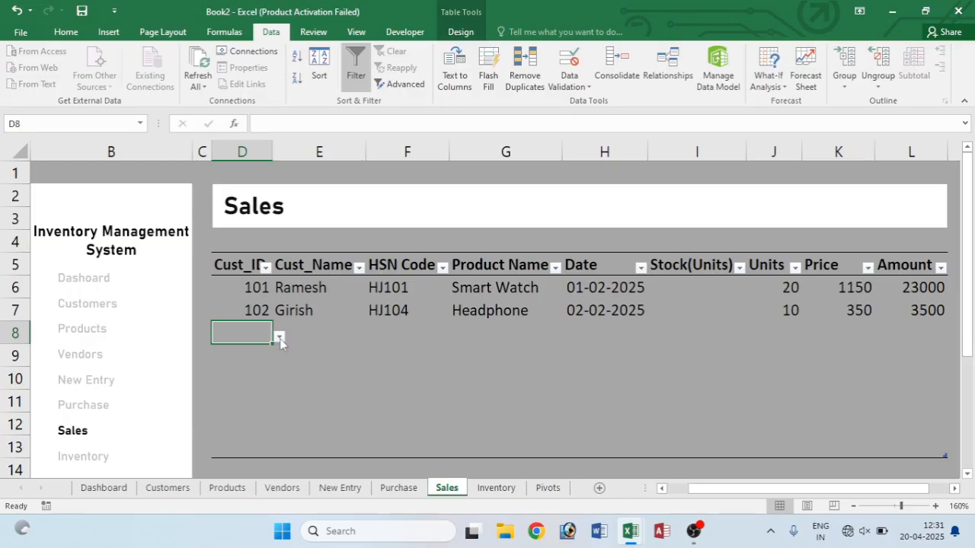
left_click(280, 336)
left_click(255, 380)
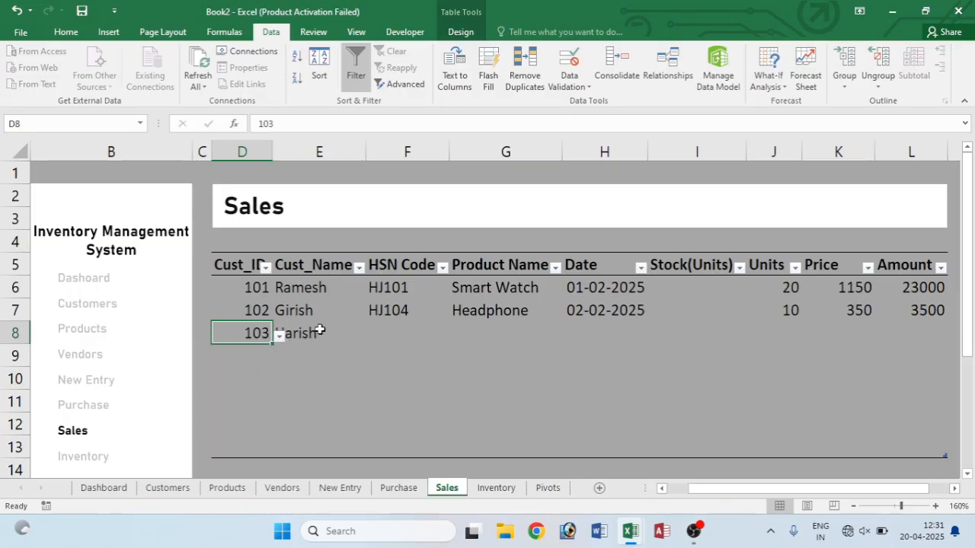
left_click(388, 332)
left_click(455, 336)
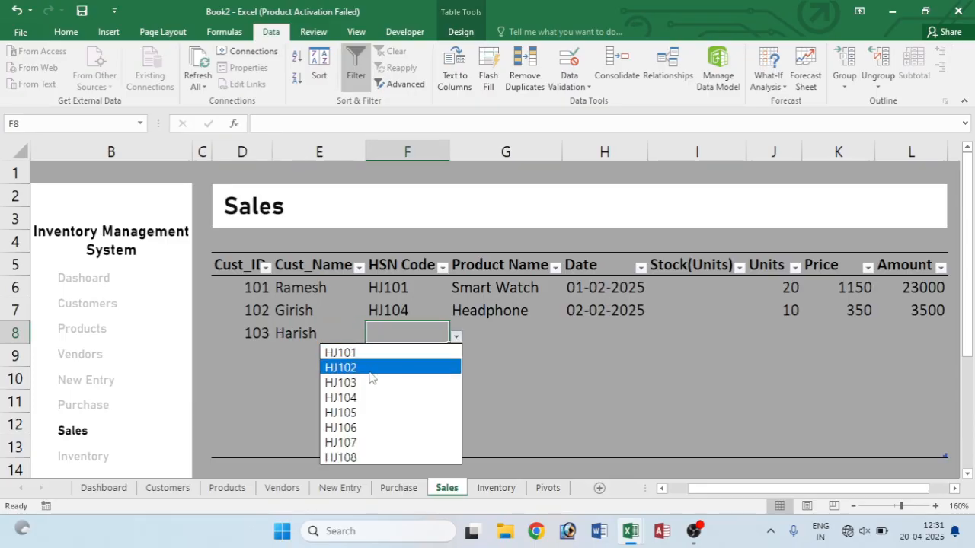
left_click(371, 383)
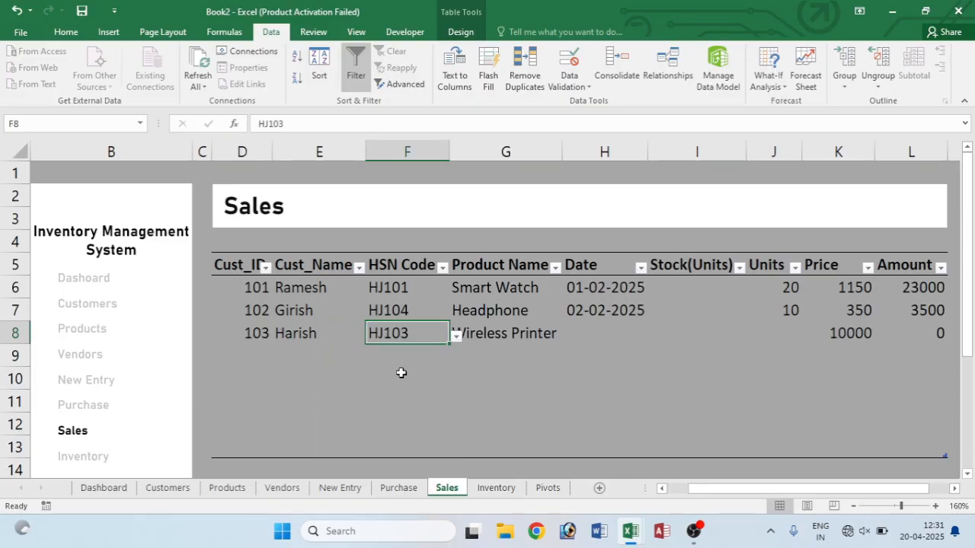
- Enter 10 as the Units of the third sale in J8
left_click(587, 332)
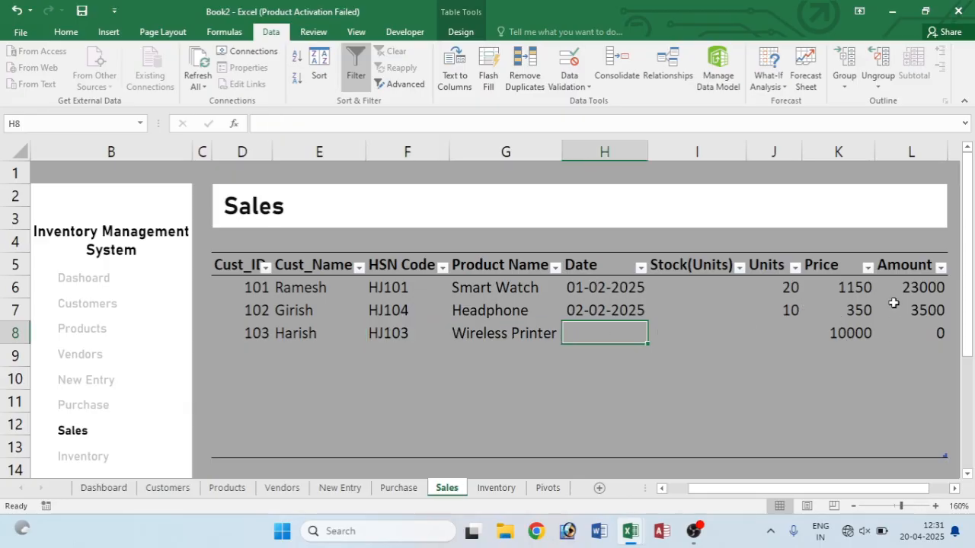
left_click(786, 334)
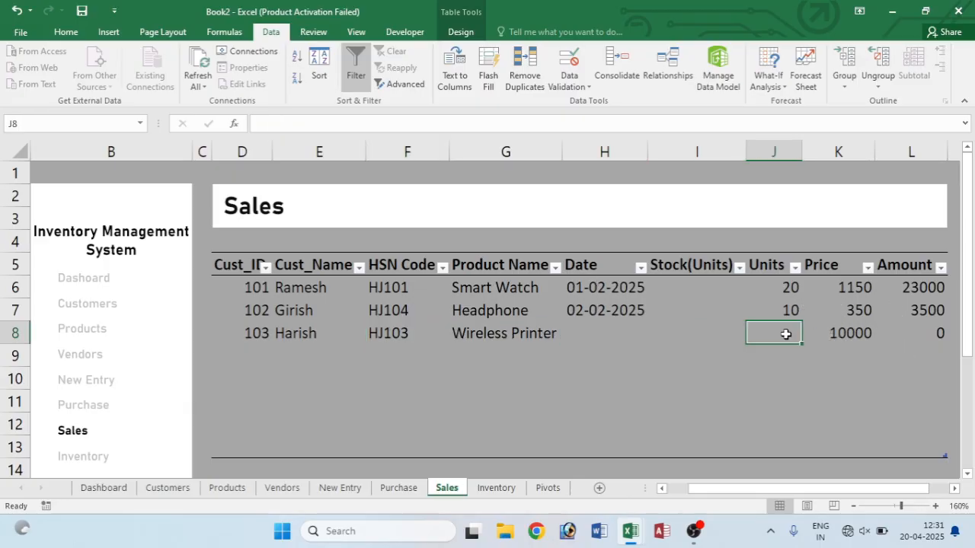
type("10")
key("Return")
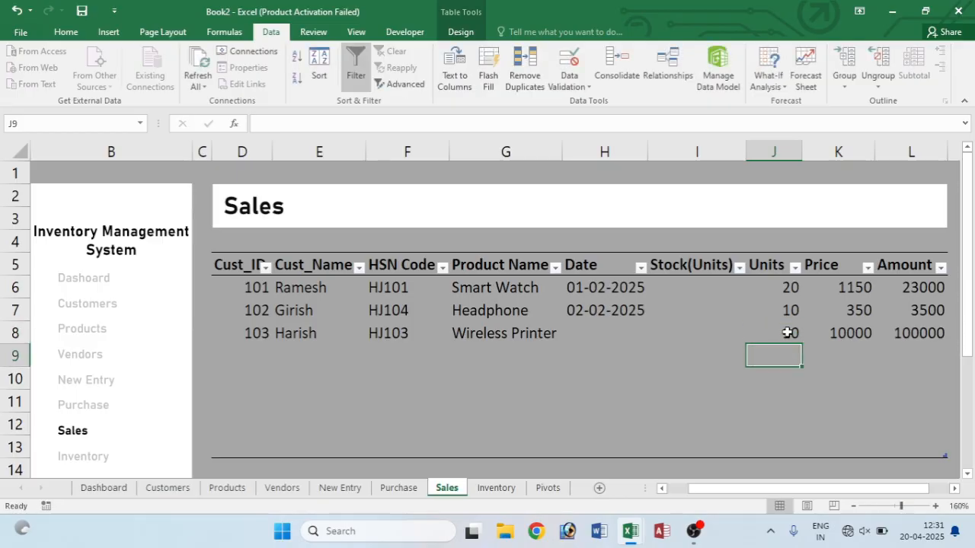
- Fill the Date column from H7 down to H9, giving 03-02-2025 and 04-02-2025
left_click(594, 330)
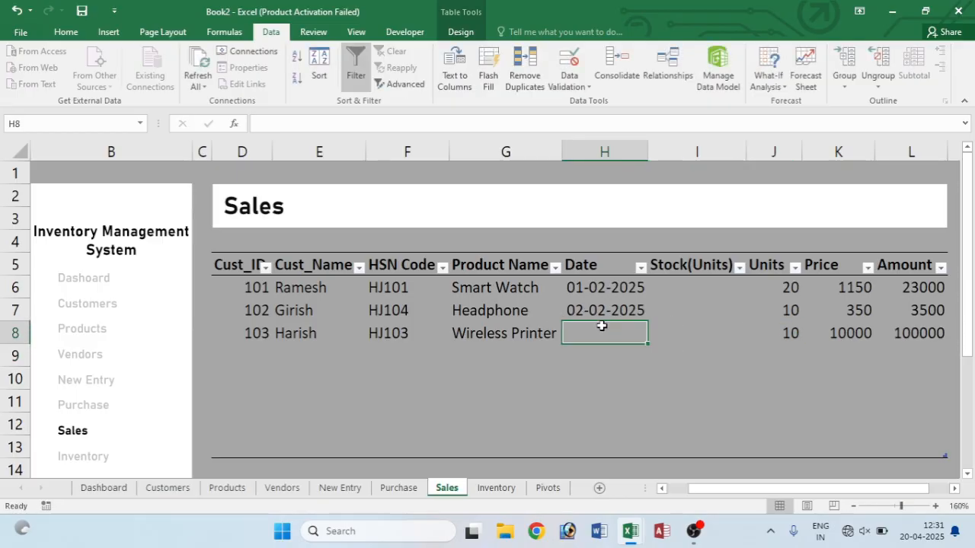
left_click(642, 310)
left_click_drag(646, 325, 649, 373)
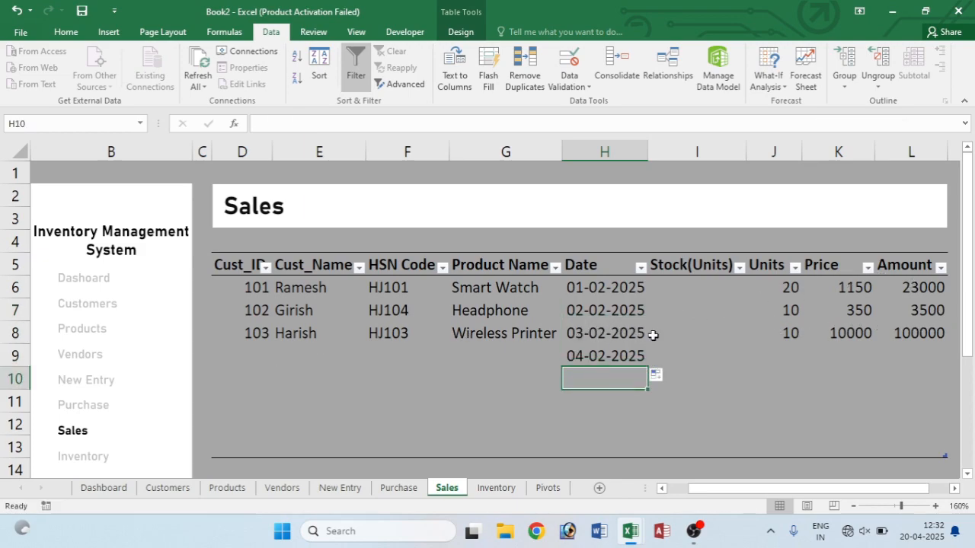
left_click(677, 284)
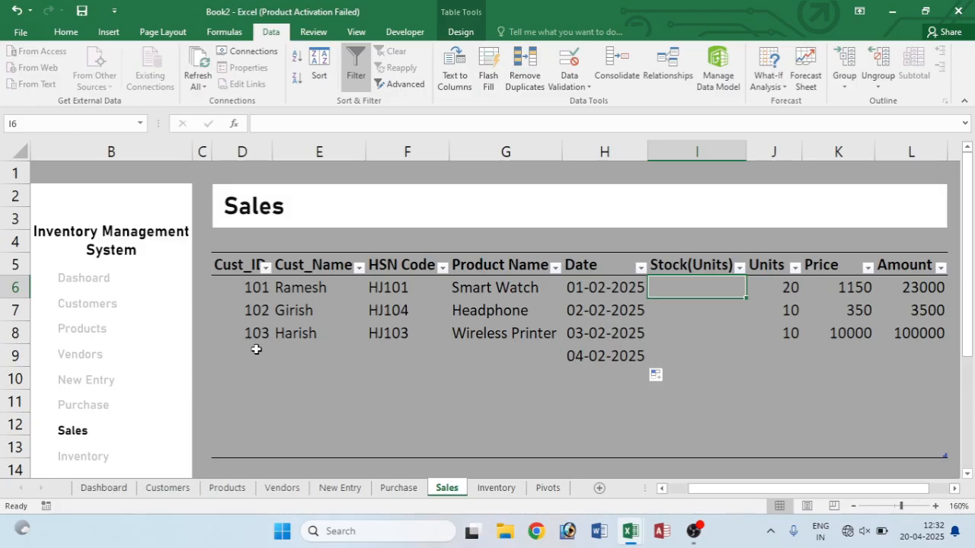
left_click(127, 435)
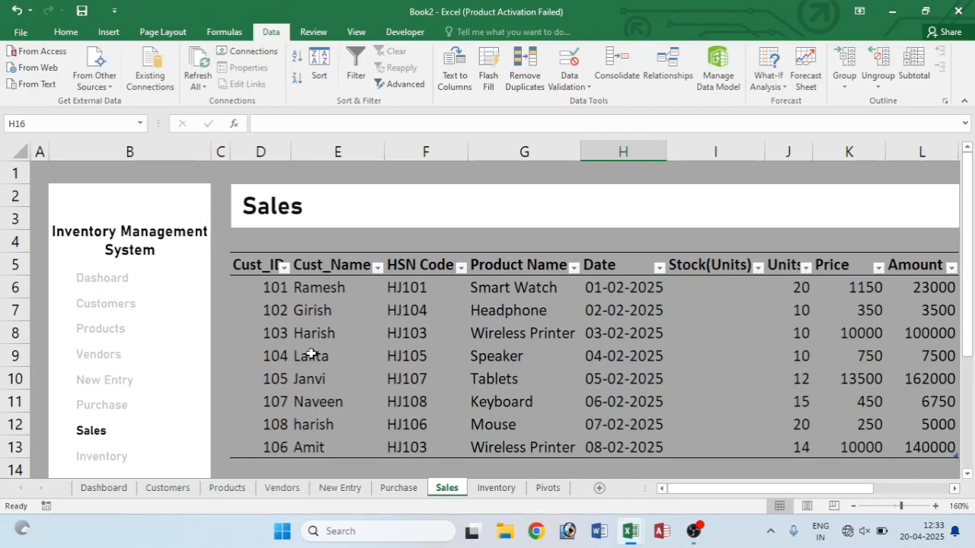
- Go through the headings on the Inventory sheet and autofit column J to the Stocks Amt heading
left_click(496, 488)
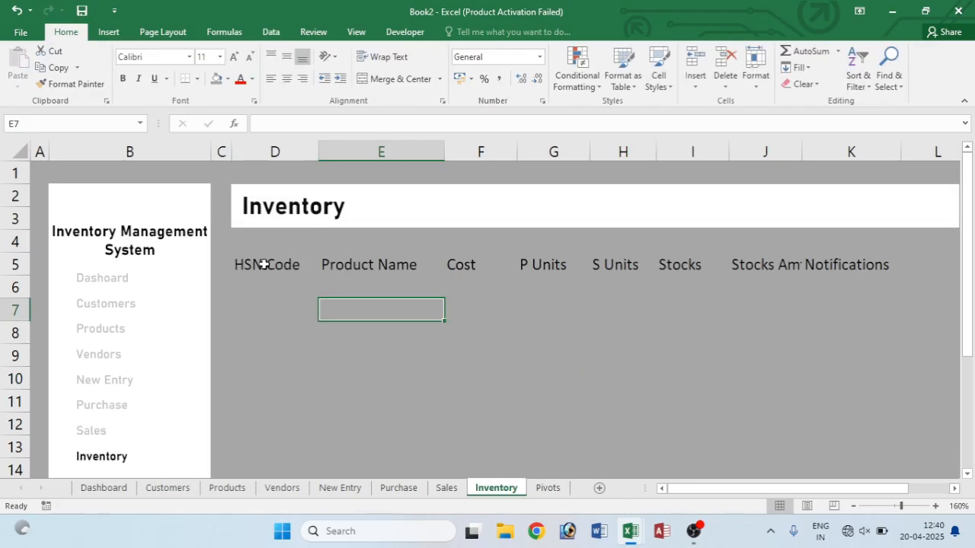
left_click(389, 268)
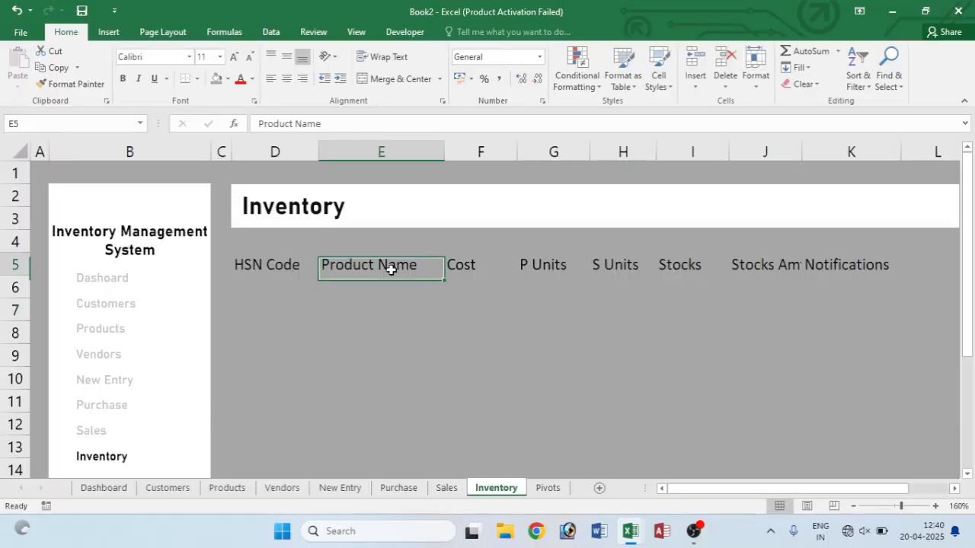
left_click(462, 265)
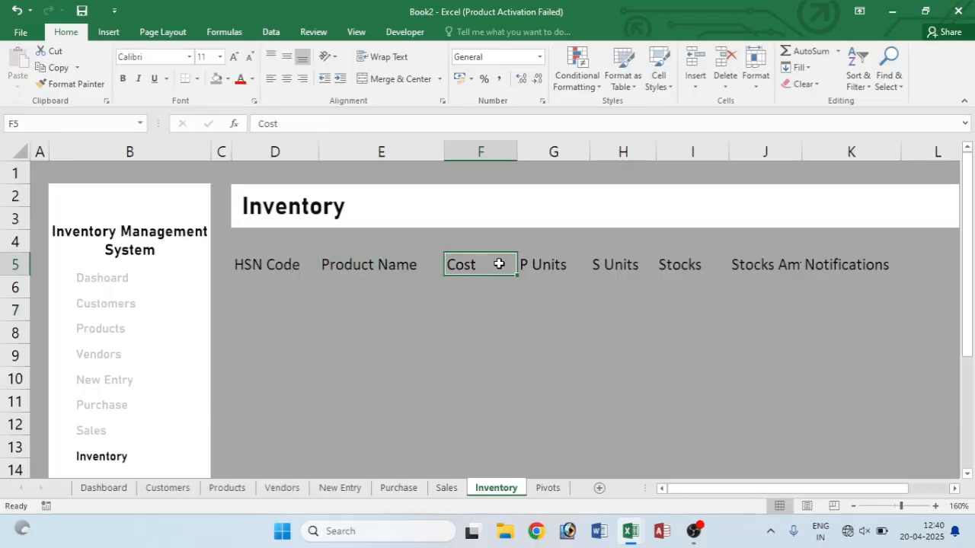
left_click(548, 269)
left_click(623, 266)
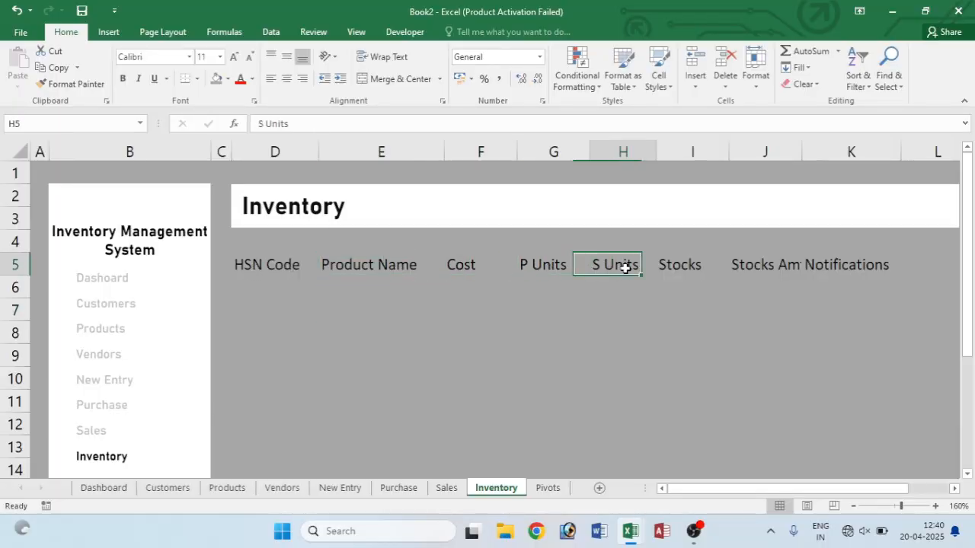
left_click(677, 266)
left_click(754, 267)
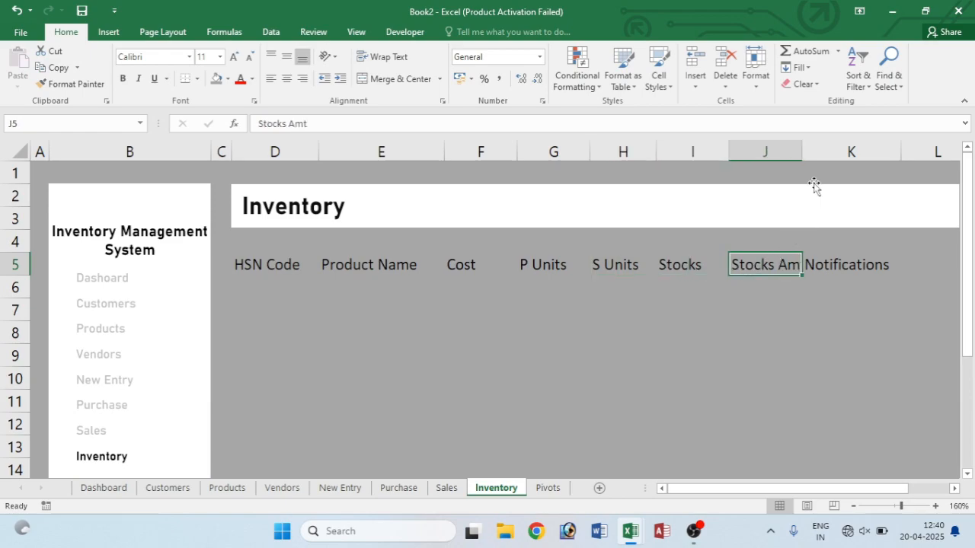
double_click(801, 152)
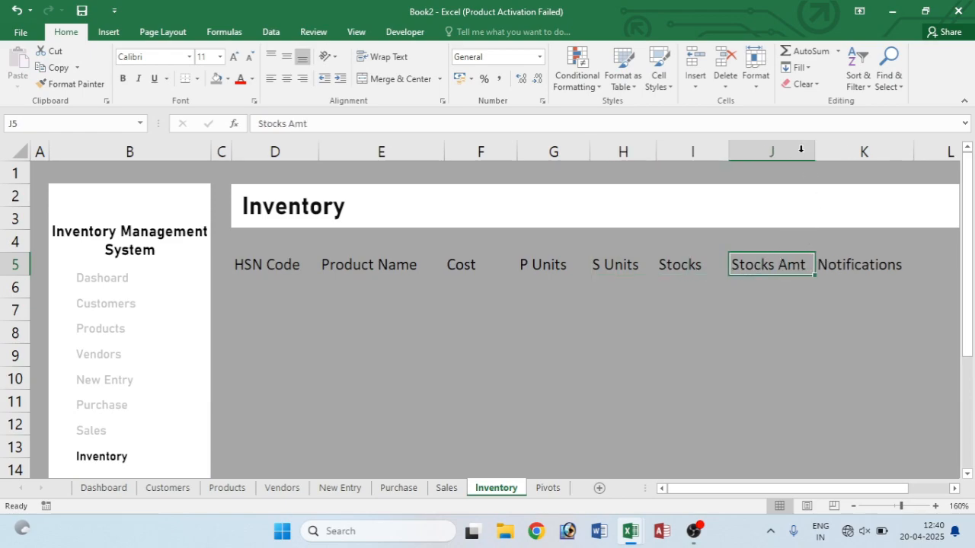
left_click(851, 256)
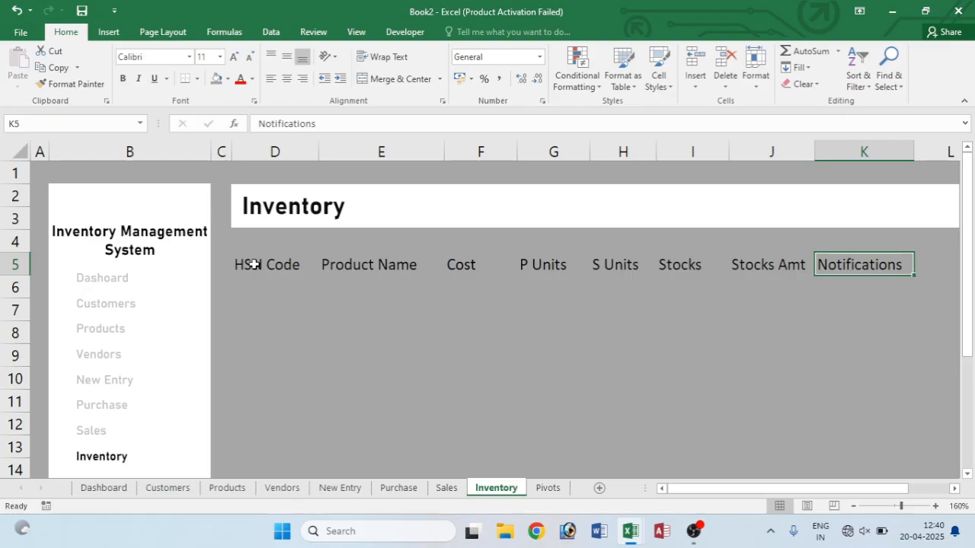
- Convert the range D5:K14 on the Inventory sheet into a table with headers
left_click_drag(252, 264, 876, 463)
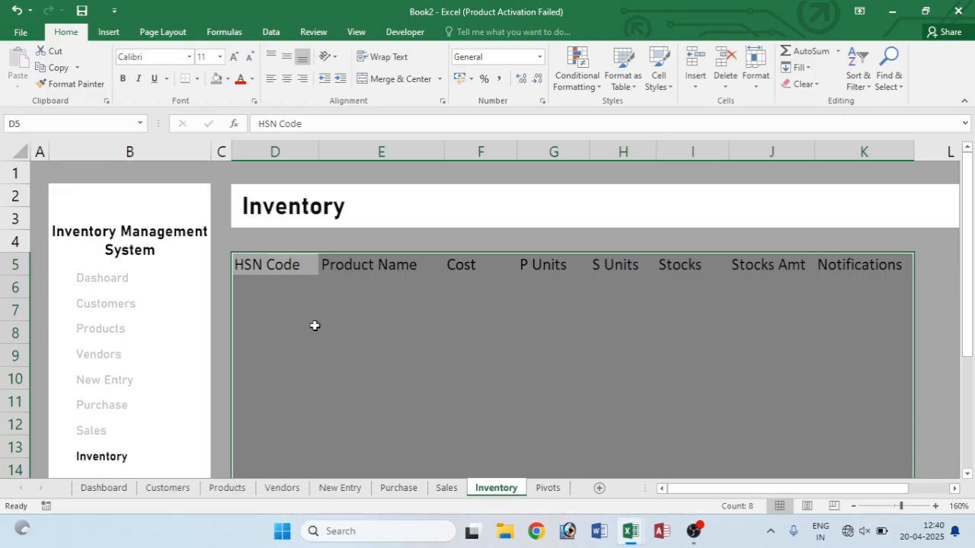
key("ctrl+t")
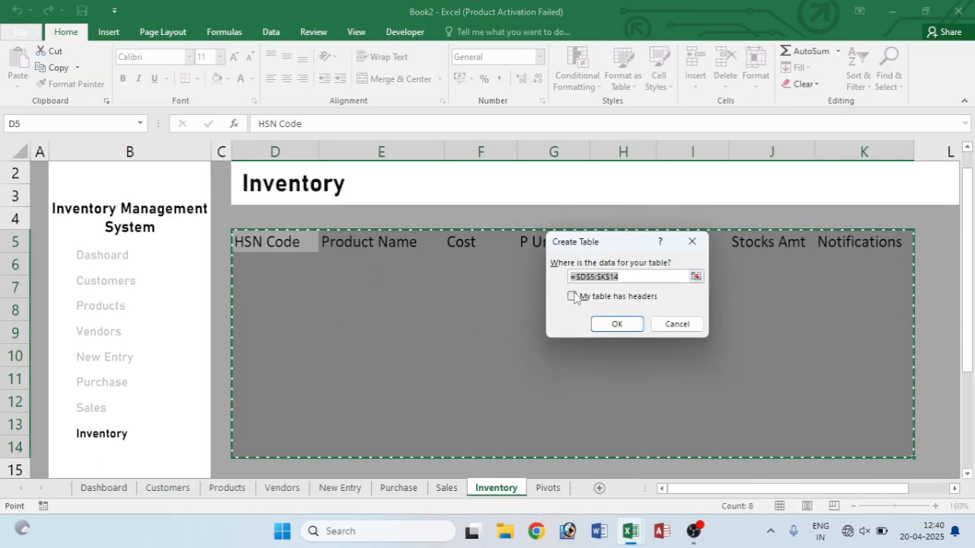
left_click(572, 296)
left_click(605, 326)
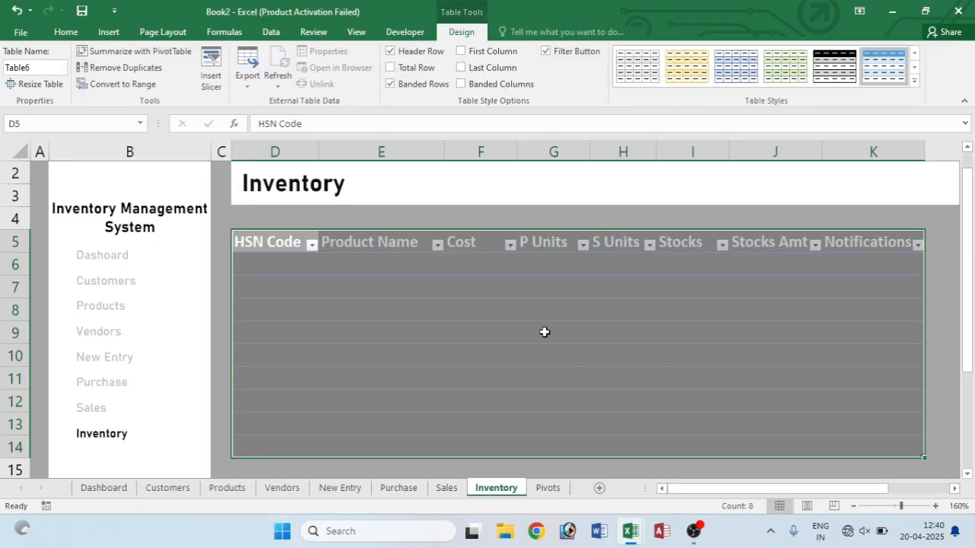
- Apply the light black-and-grey table style used on the Products table to the Inventory table
left_click(913, 81)
left_click(685, 79)
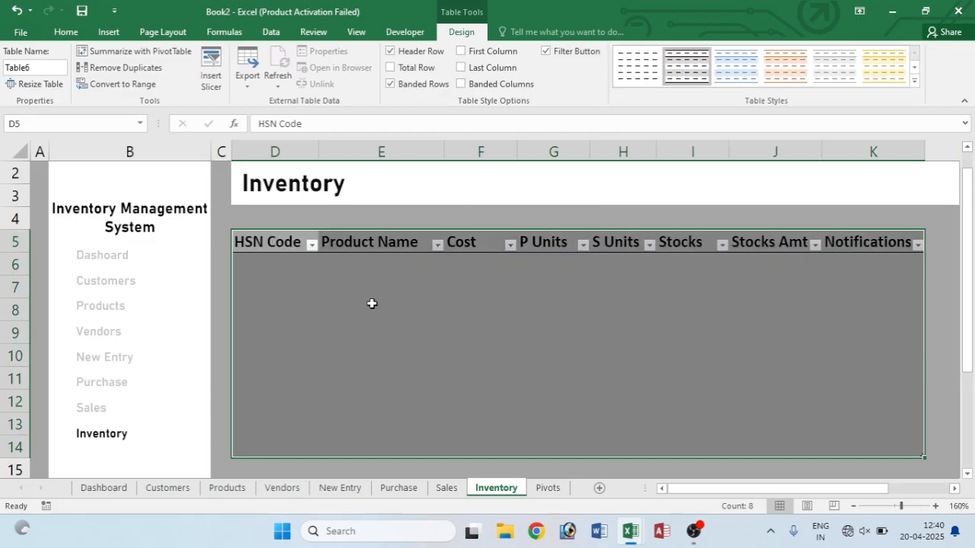
left_click(372, 303)
- Fill the Inventory table's HSN Code column from D6 with the formula =Products[@[HSN Code]]
left_click(275, 267)
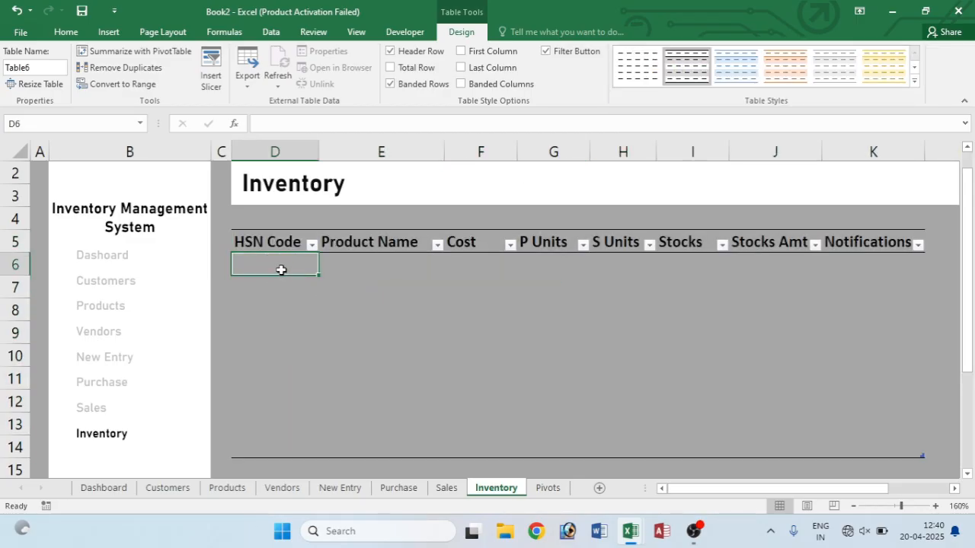
left_click(242, 490)
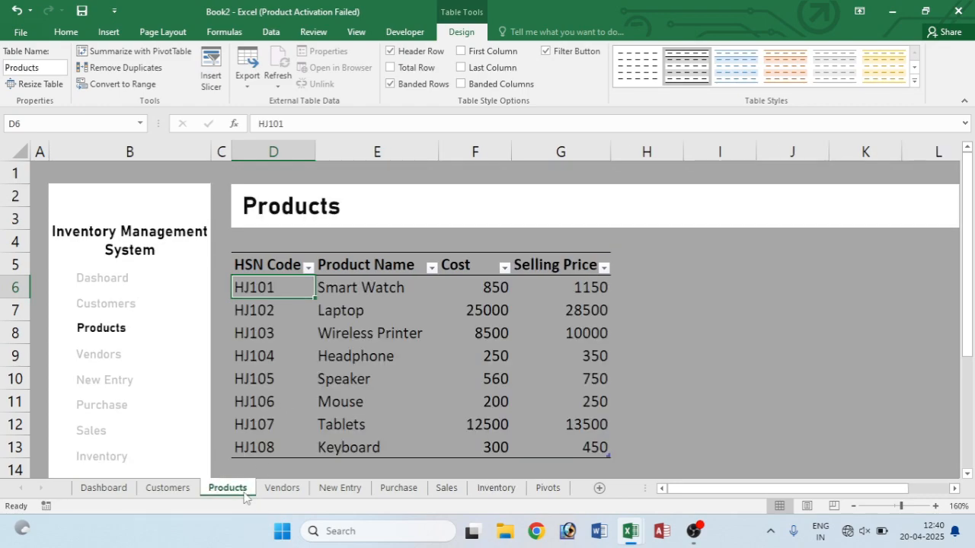
left_click(289, 493)
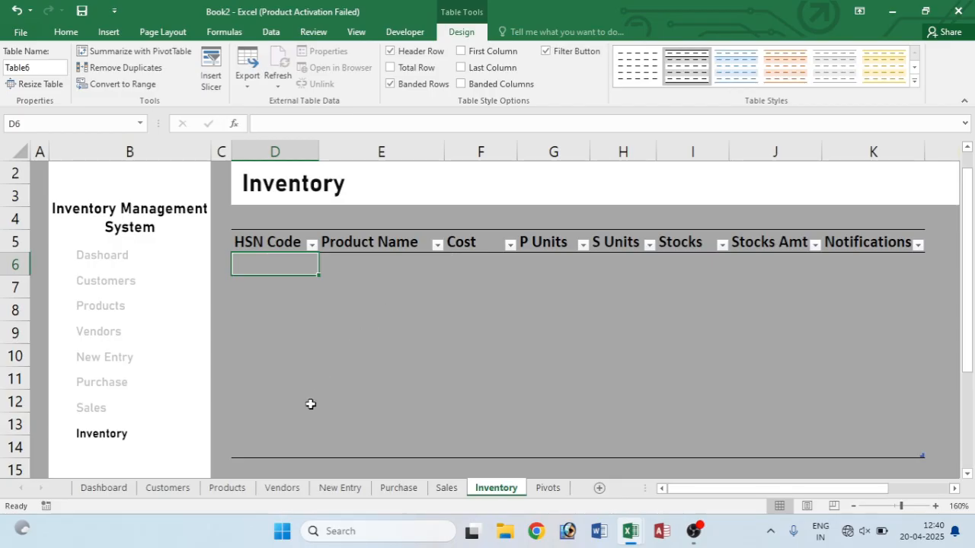
type("=")
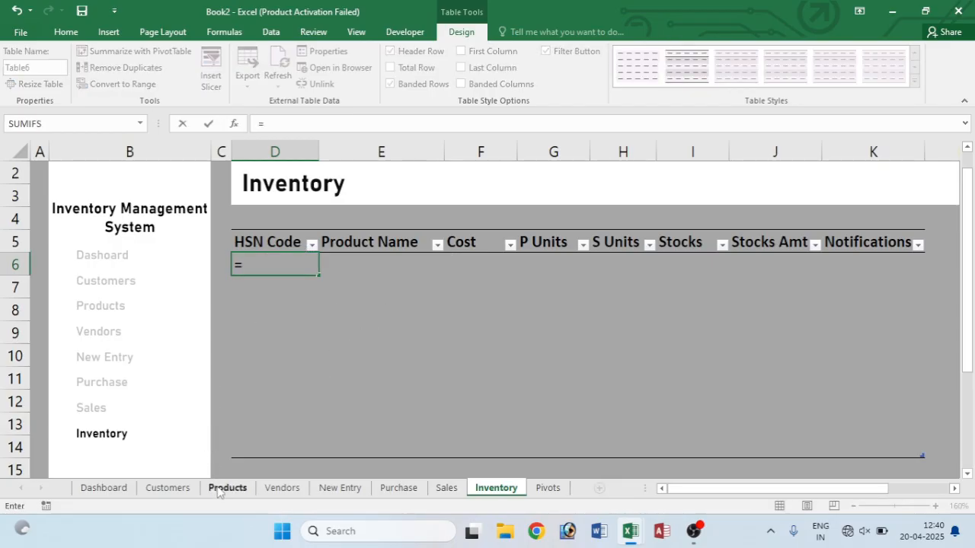
left_click(226, 488)
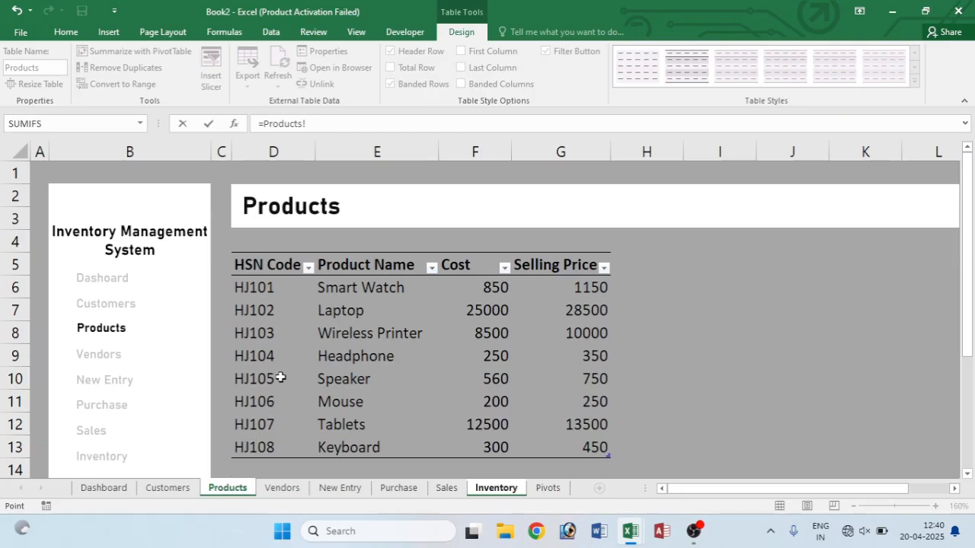
left_click(253, 286)
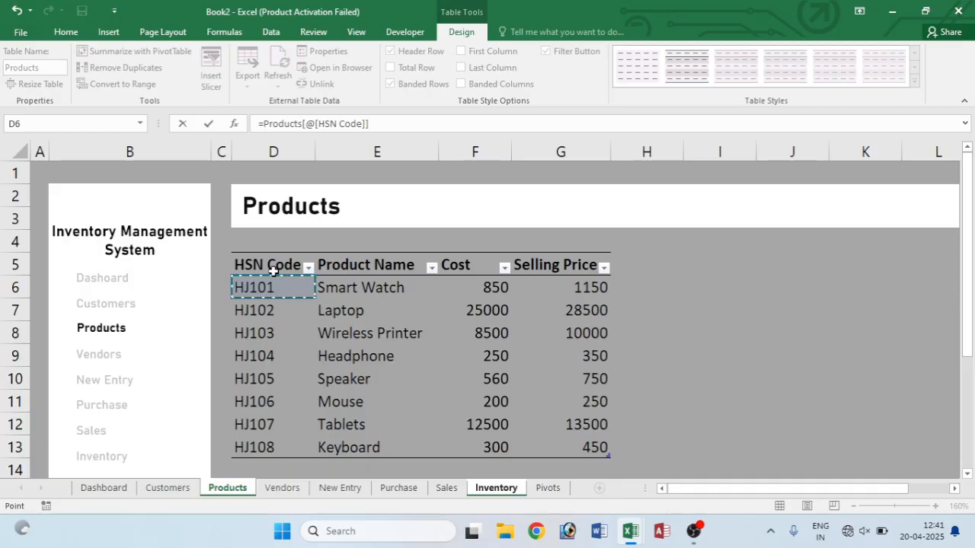
key("Return")
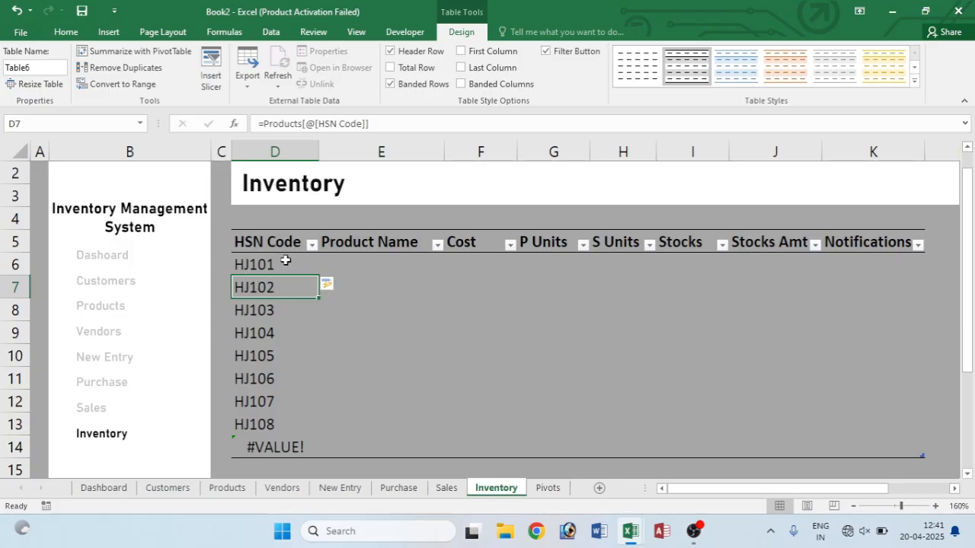
- Extend the HSN Code formula from D6 across to F6 to fill Product Name and Cost in the first row
left_click(284, 259)
left_click_drag(318, 277, 515, 273)
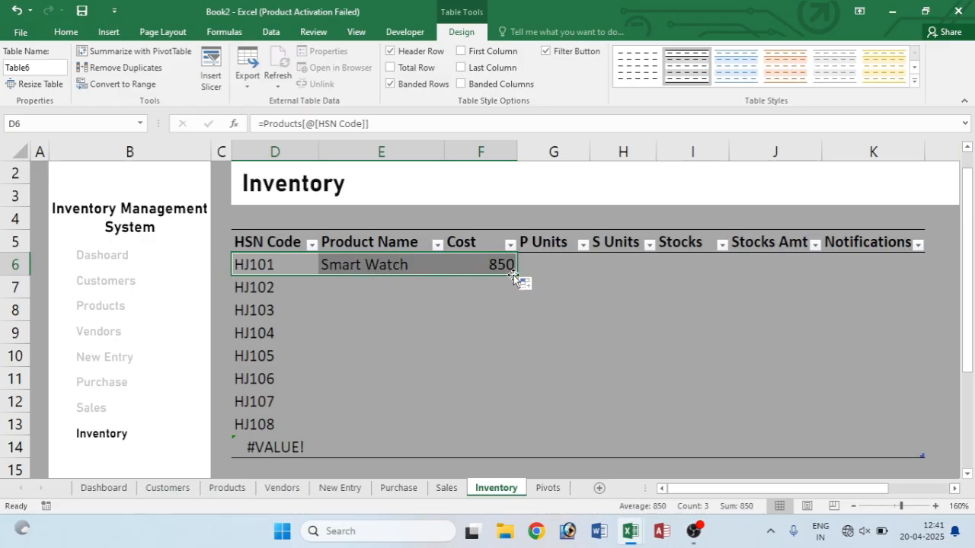
- Fill the HSN Code, Product Name and Cost formulas from D6:F6 down the Inventory table through row 15
left_click_drag(516, 274, 519, 454)
left_click(381, 310)
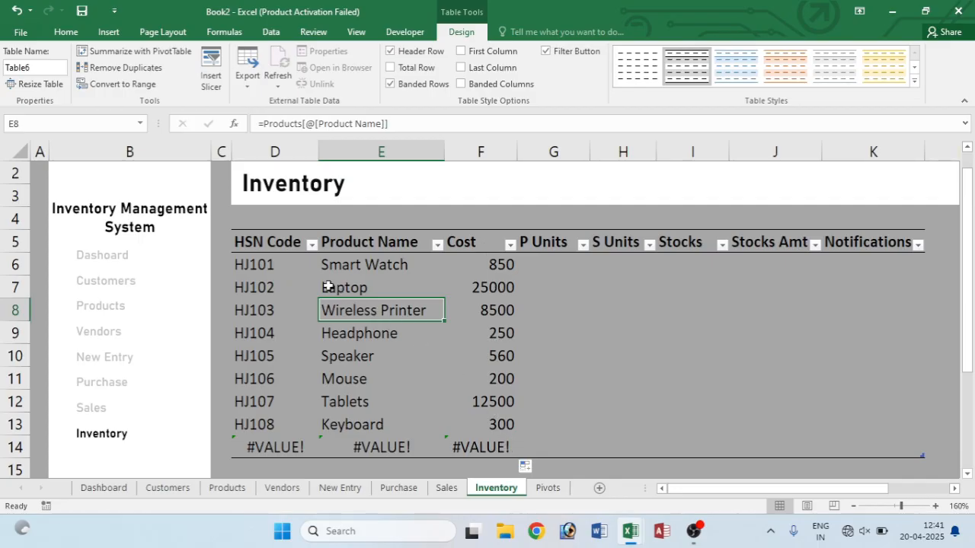
left_click(289, 264)
left_click_drag(317, 276, 498, 296)
left_click_drag(499, 410, 520, 467)
scroll(476, 393, "down", 1)
scroll(466, 388, "up", 1)
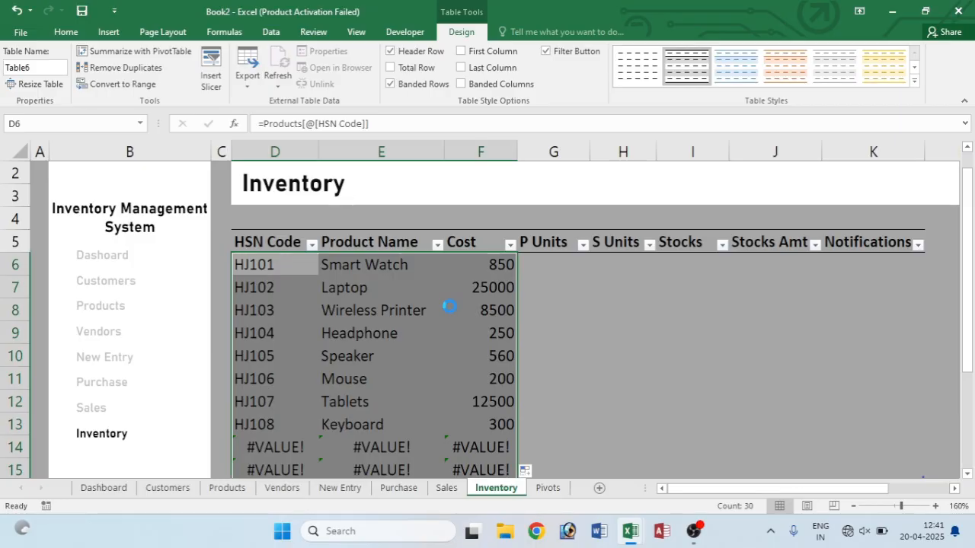
scroll(449, 307, "down", 1, "ctrl")
scroll(407, 307, "down", 1)
scroll(406, 307, "up", 1)
left_click(240, 438)
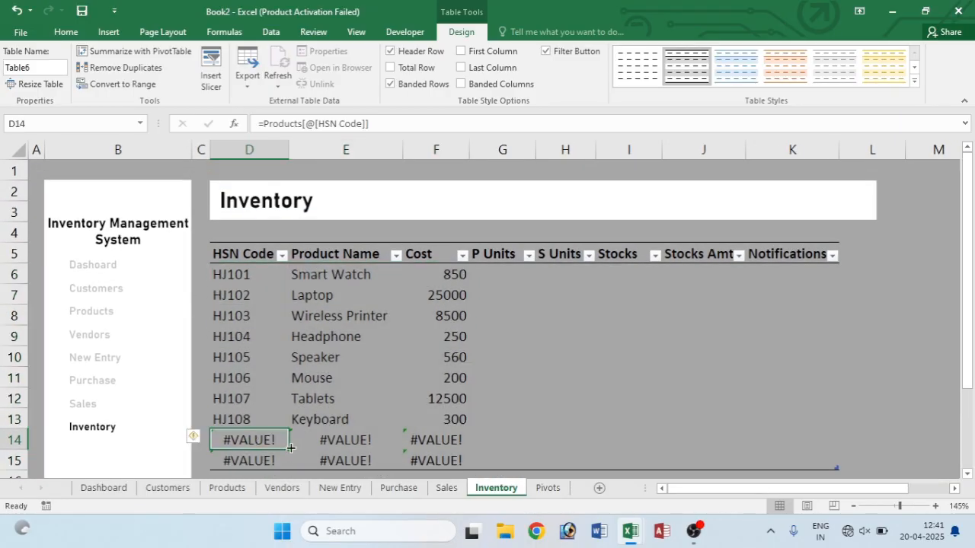
- Wrap the HSN Code formula in D6 in error handling as =IFERROR(Products[@[HSN Code]],"")
left_click(235, 275)
double_click(228, 275)
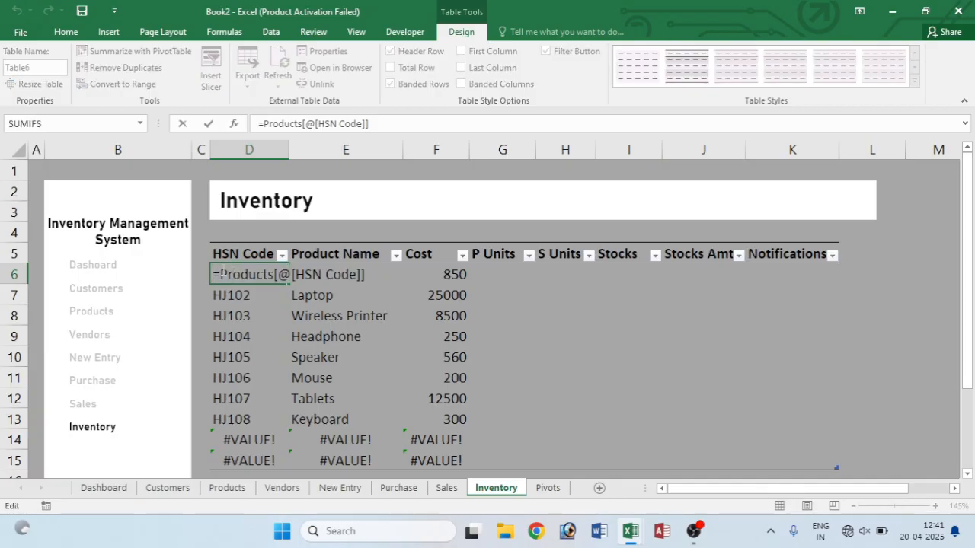
type("ife")
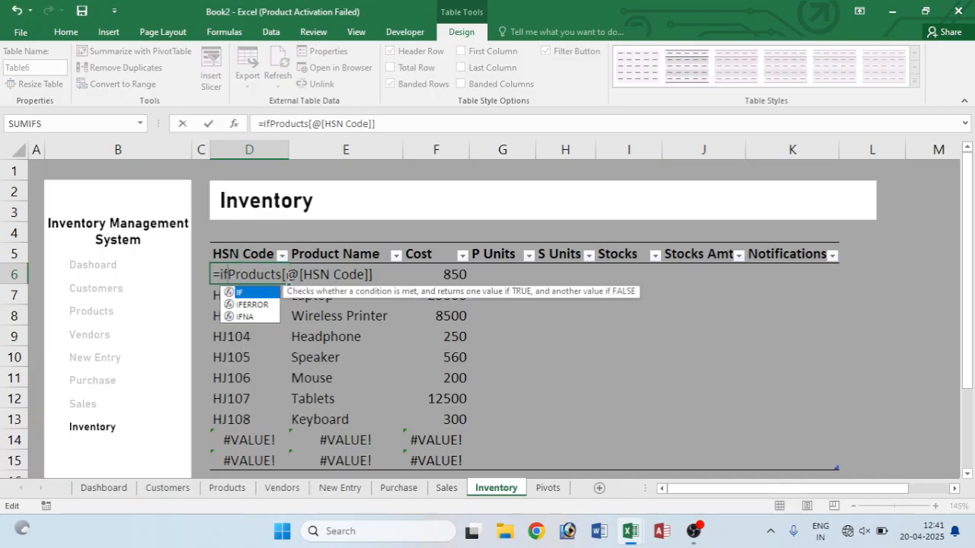
key("Tab")
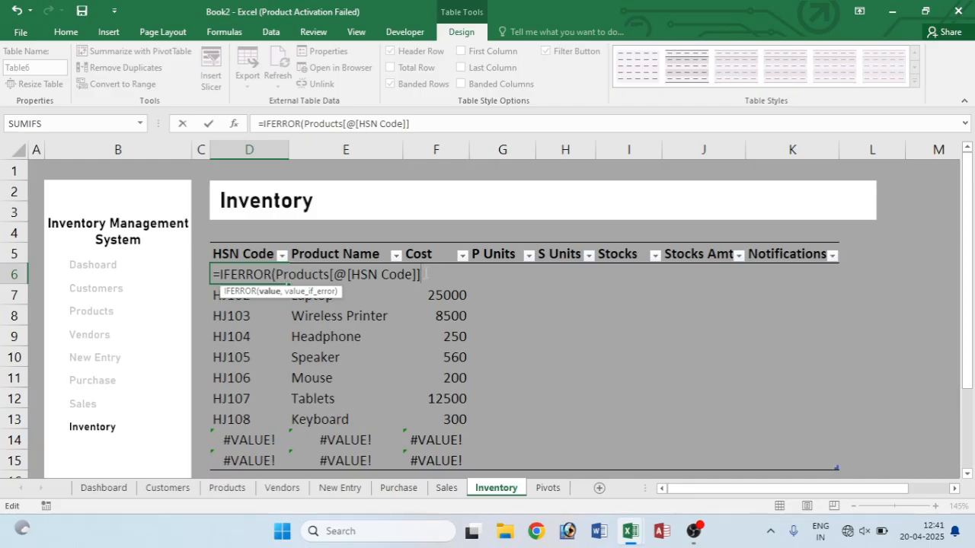
type(",")
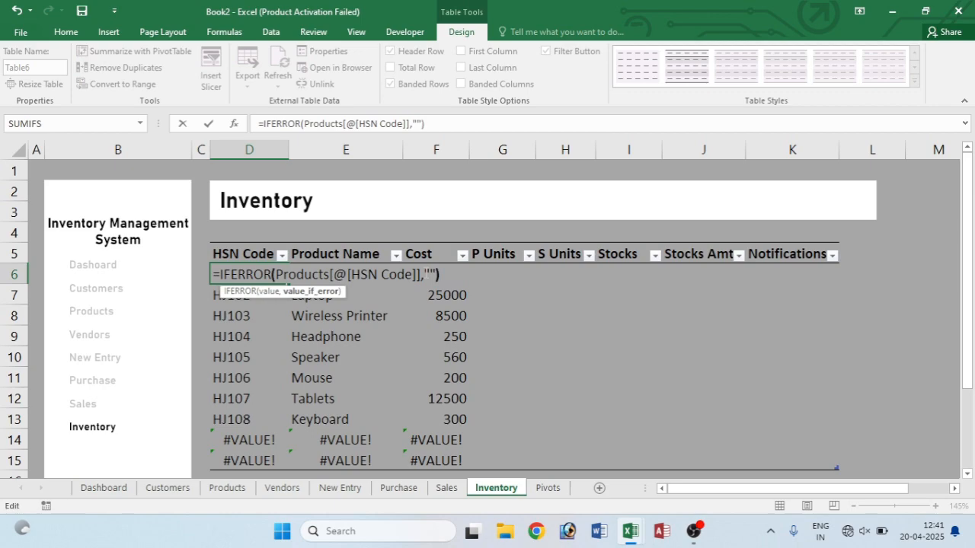
type("\"\")")
key("Return")
- Extend the IFERROR formula from D6 across Product Name and Cost and down to F15
left_click(250, 275)
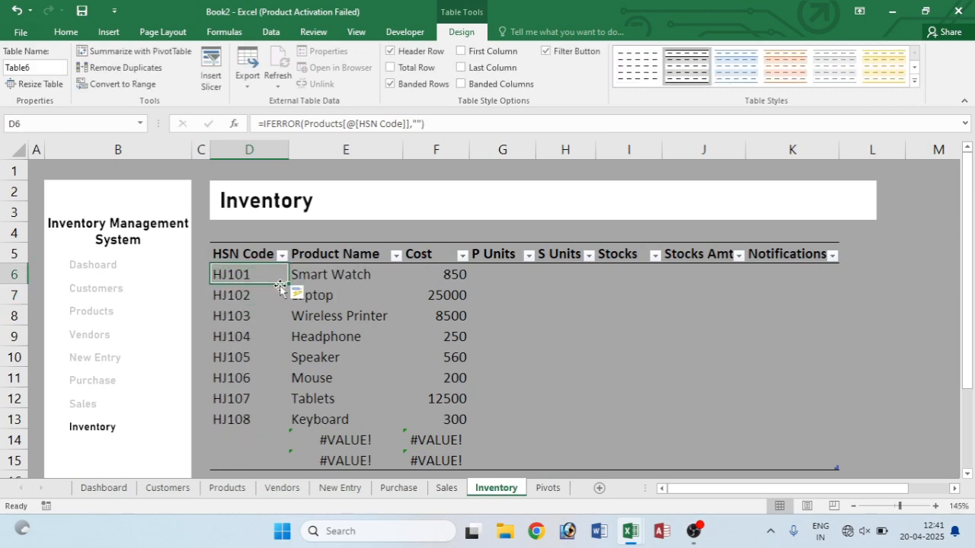
left_click_drag(280, 285, 492, 451)
left_click_drag(493, 461, 494, 462)
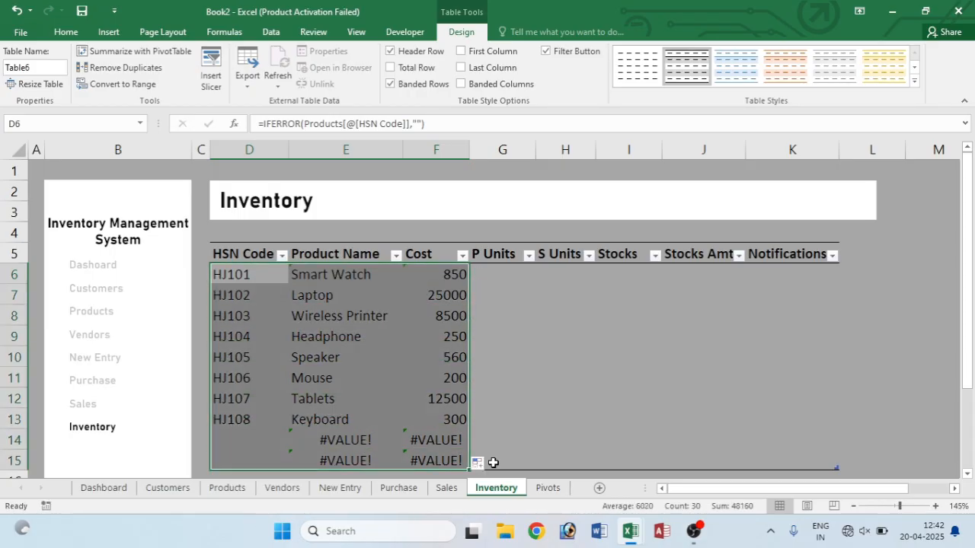
left_click(407, 436)
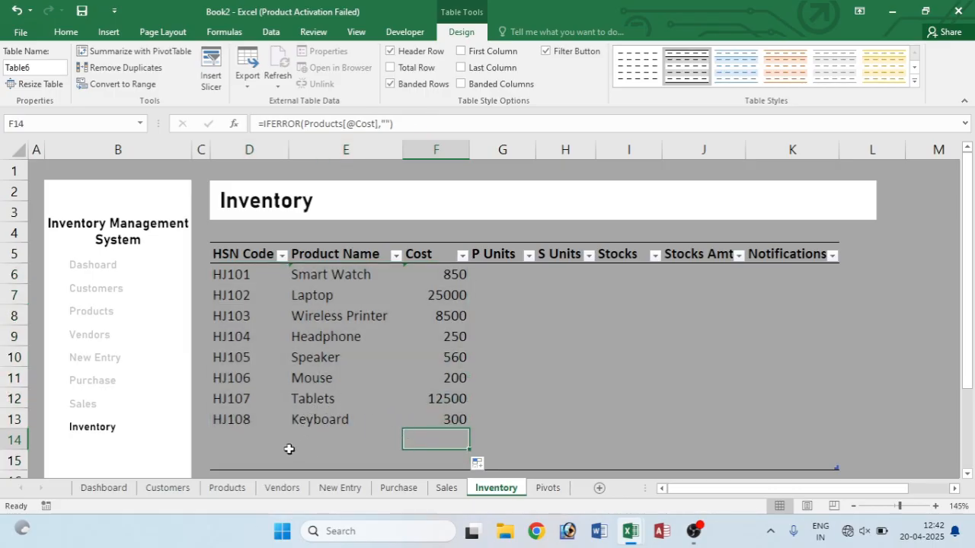
- Fill the P Units column from G6 with the formula =SUMIF(Purchasedata[Product Name],[@[Product Name]],Purchasedata[Units])
left_click(507, 269)
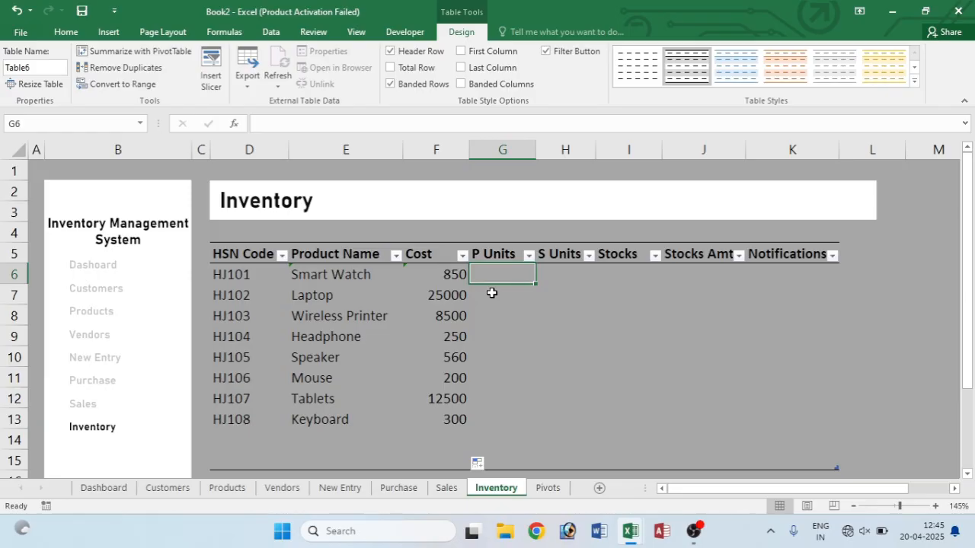
type("=")
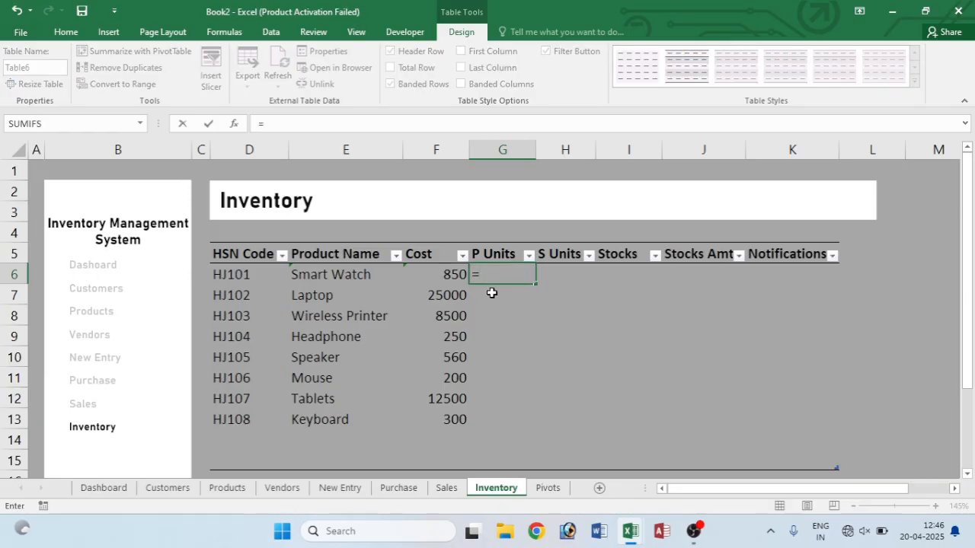
type("sumif")
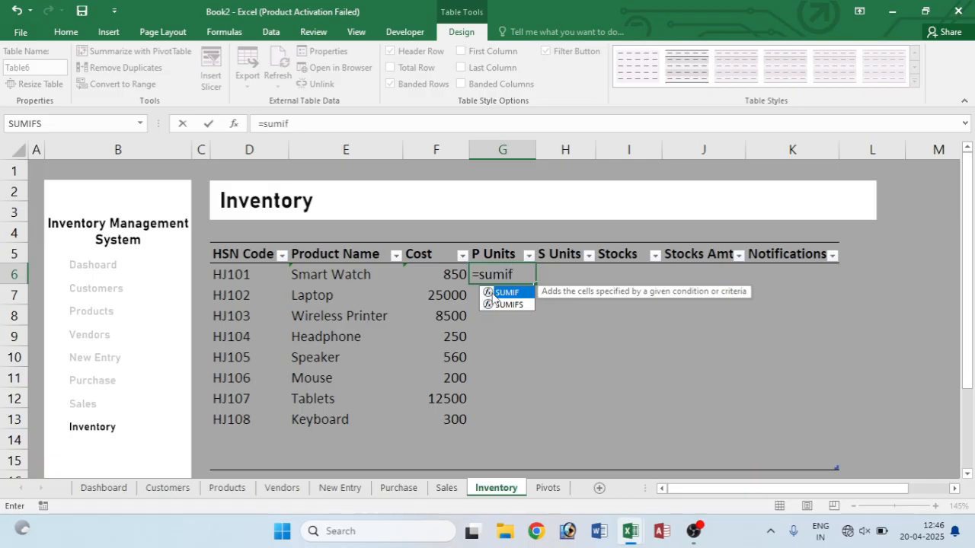
double_click(505, 292)
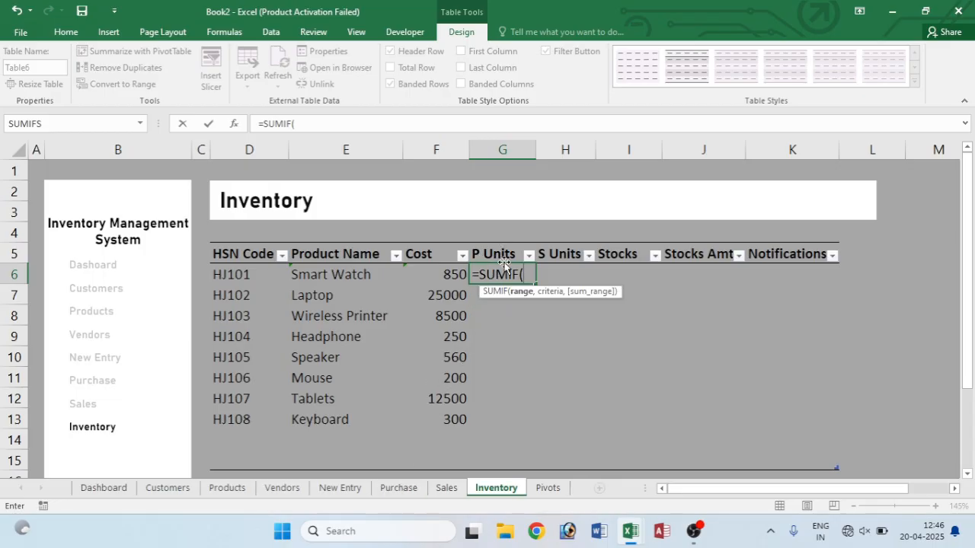
left_click(399, 487)
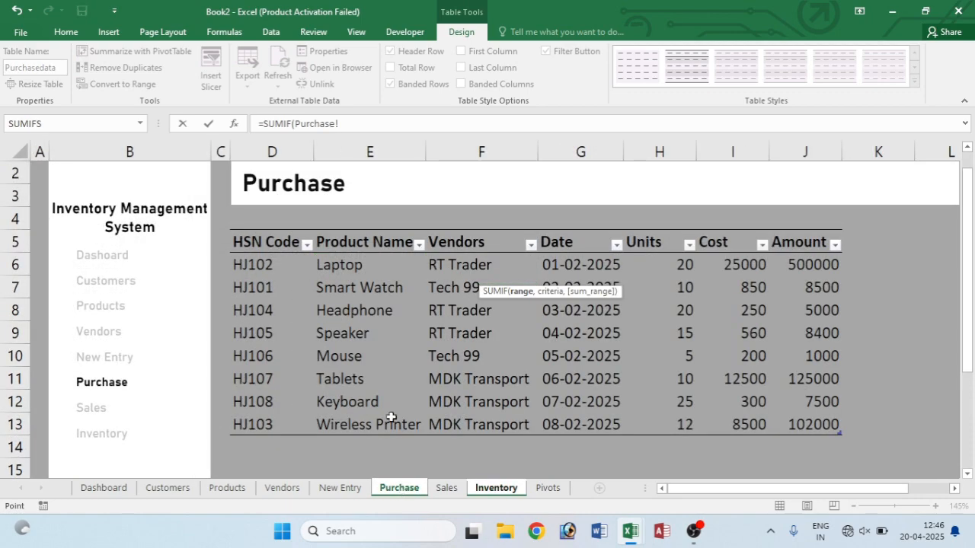
left_click_drag(343, 264, 352, 421)
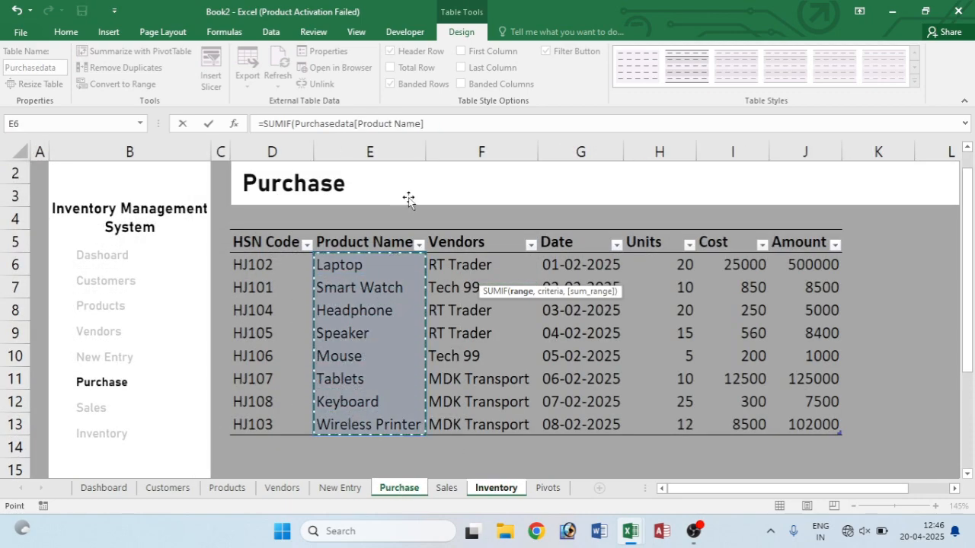
type(",")
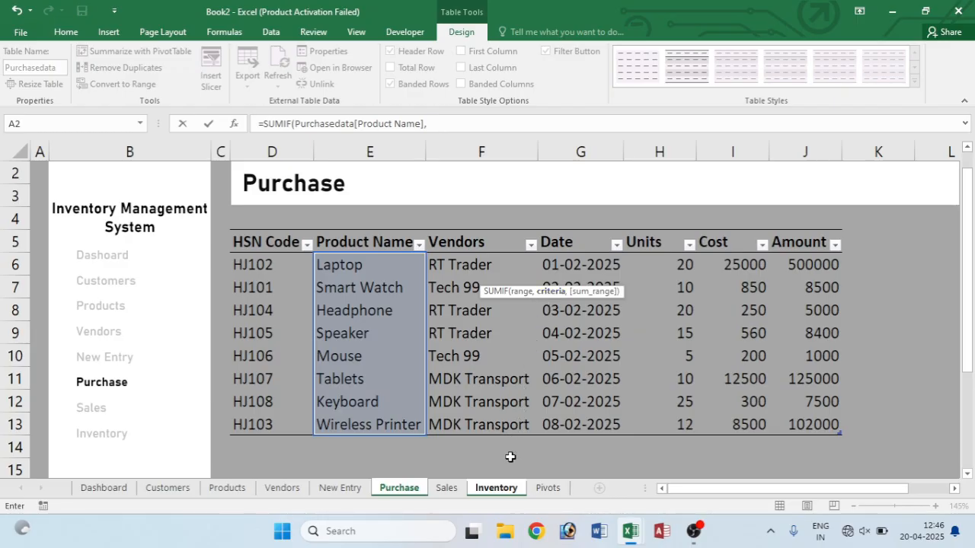
left_click(495, 488)
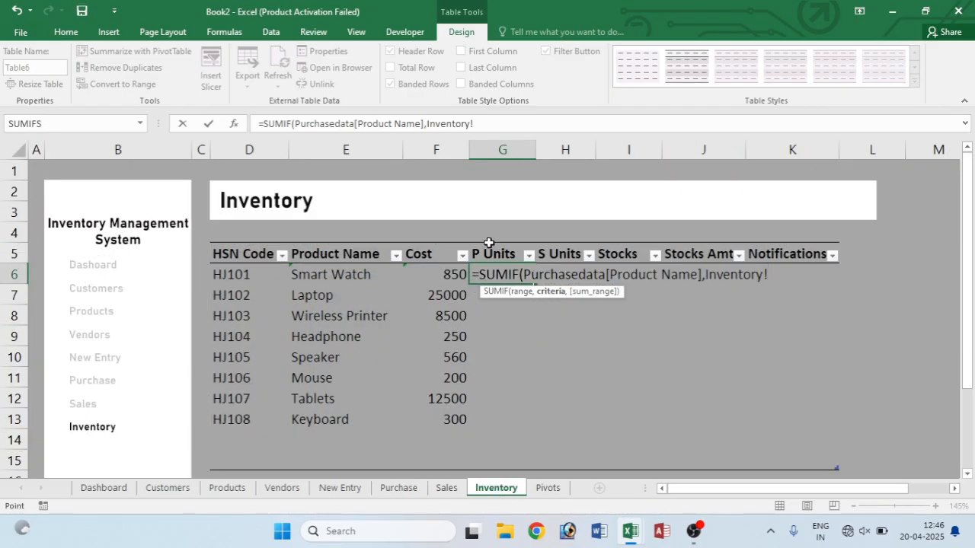
left_click(337, 274)
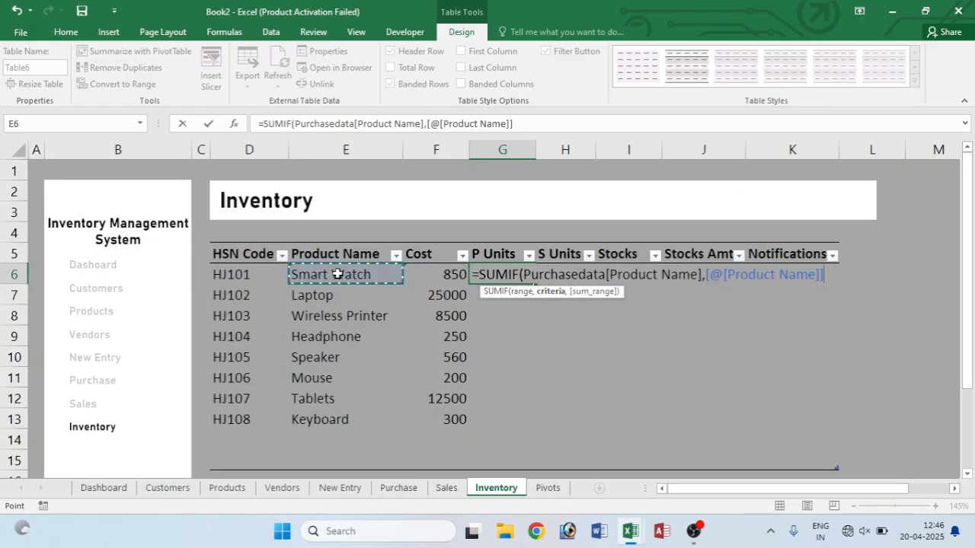
type(",")
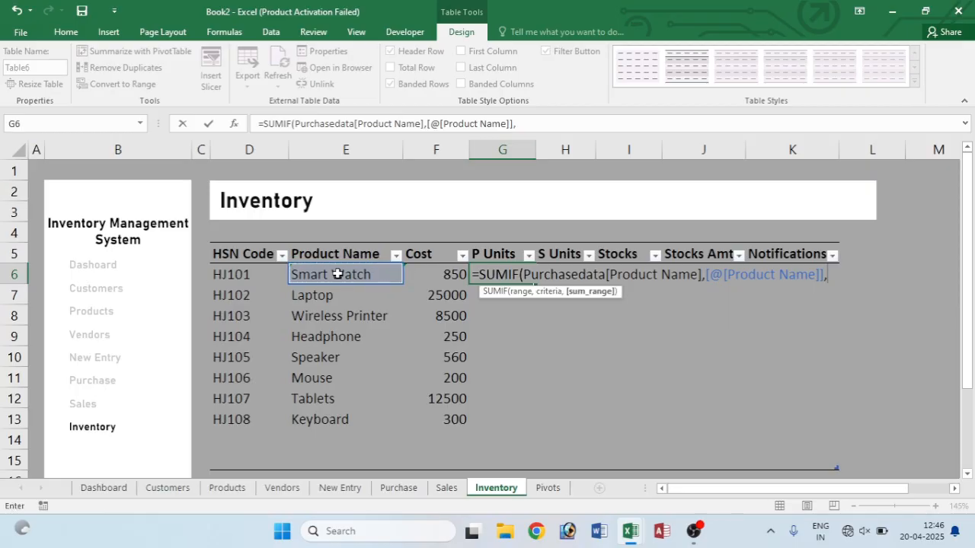
left_click(399, 489)
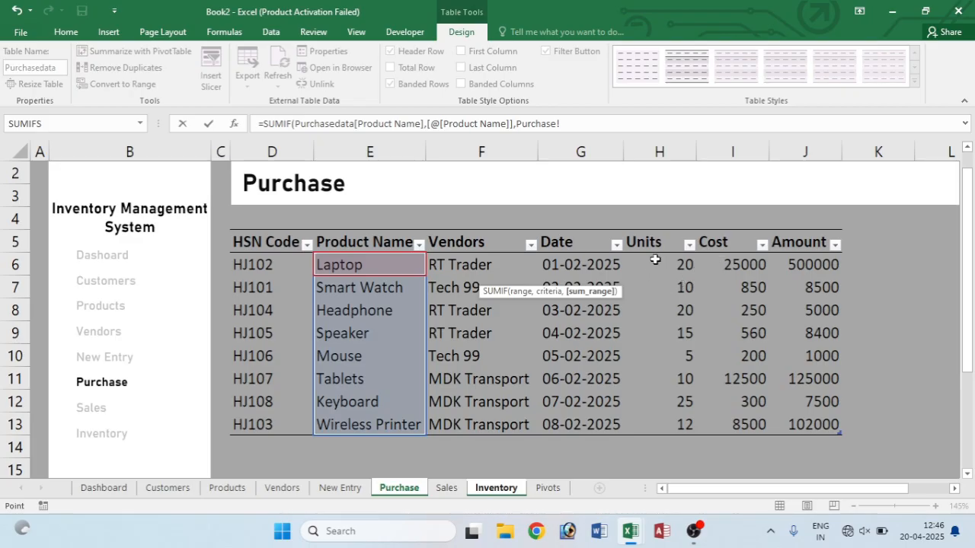
left_click_drag(655, 260, 667, 426)
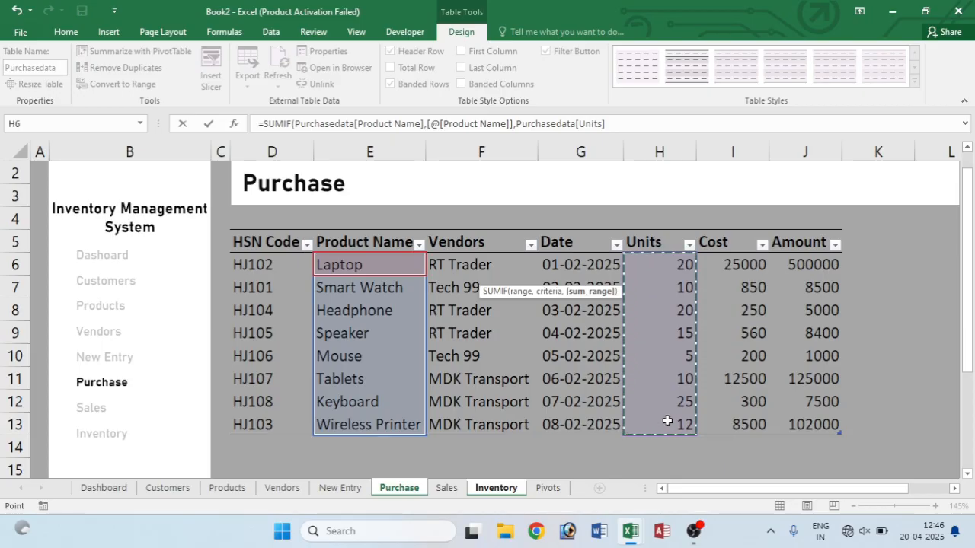
type(")")
key("Return")
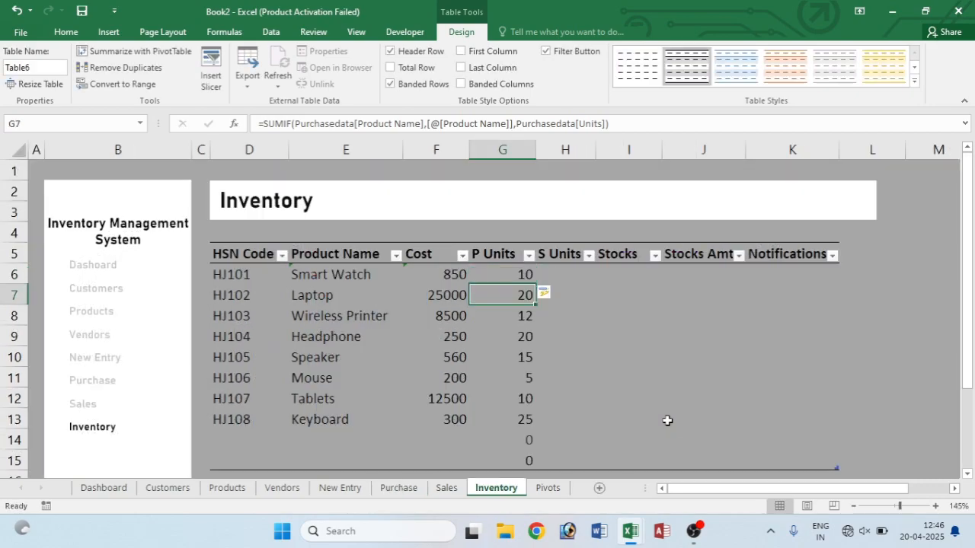
- Set the Smart Watch's Units on the Purchase sheet to 20 and check its P Units on the Inventory sheet
left_click(501, 277)
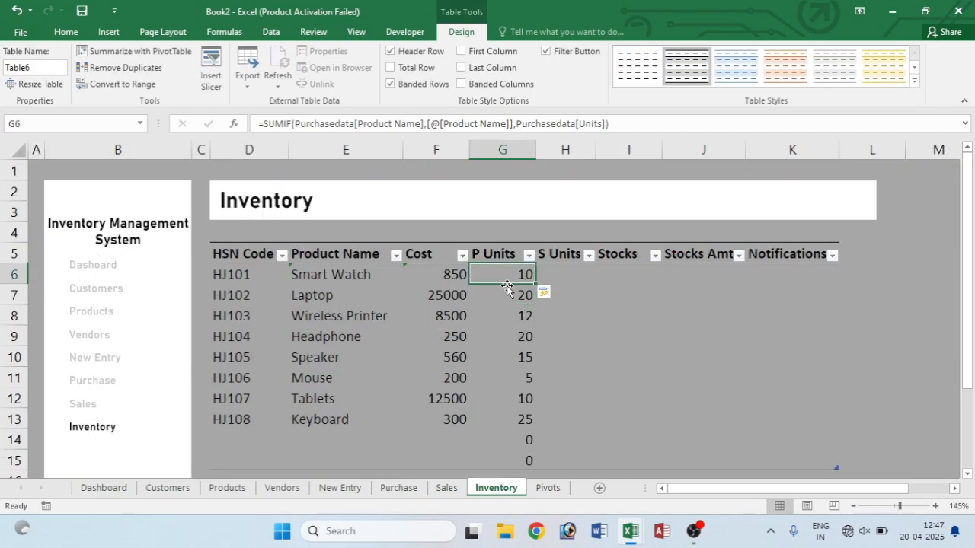
left_click(487, 291)
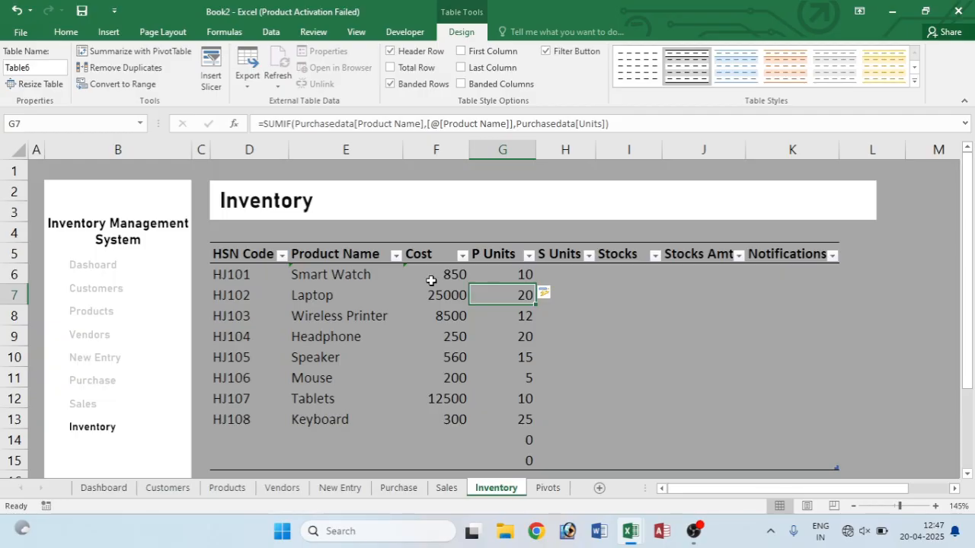
left_click(409, 491)
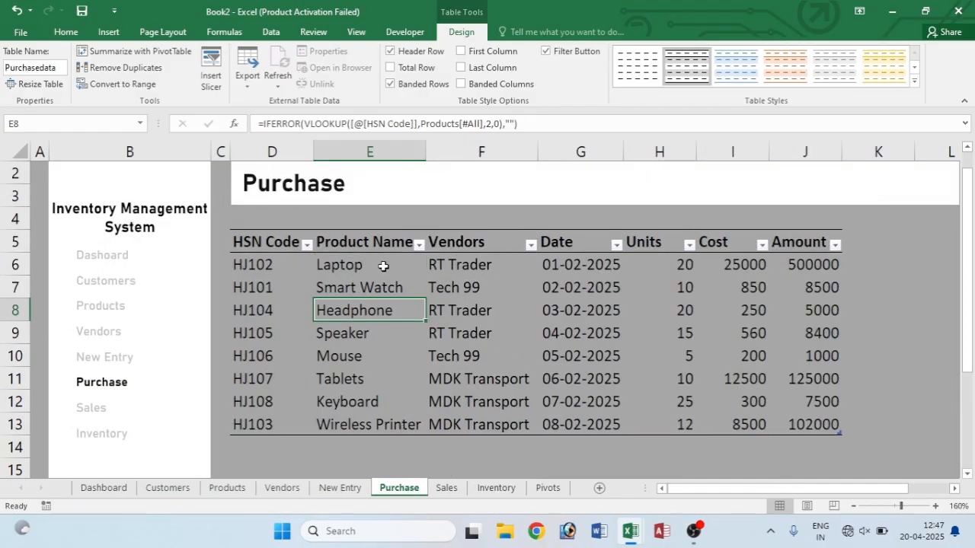
left_click(673, 292)
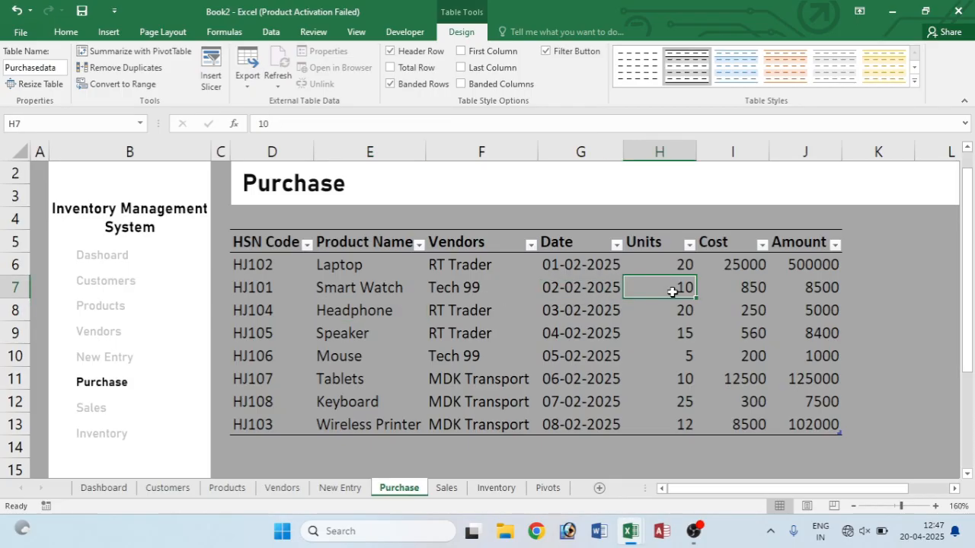
type("20")
key("Return")
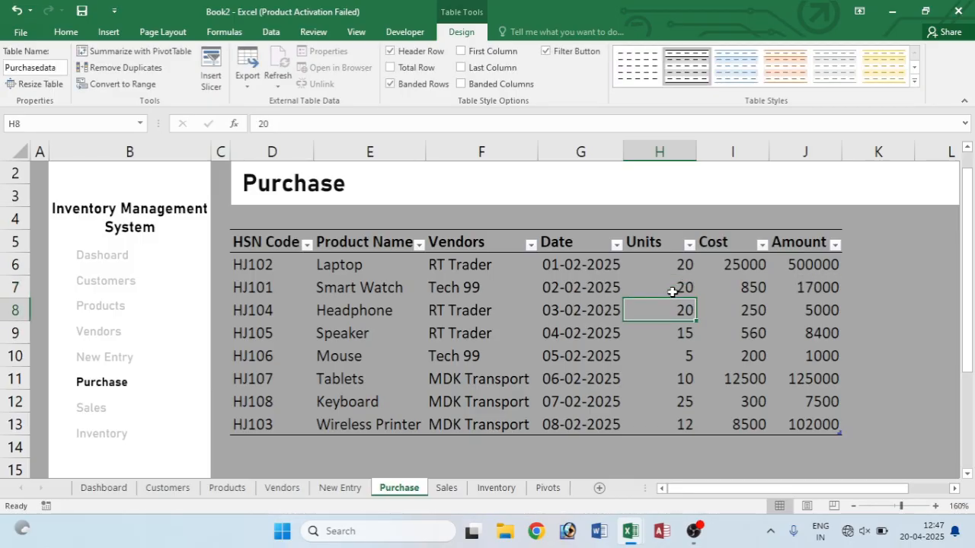
left_click(487, 488)
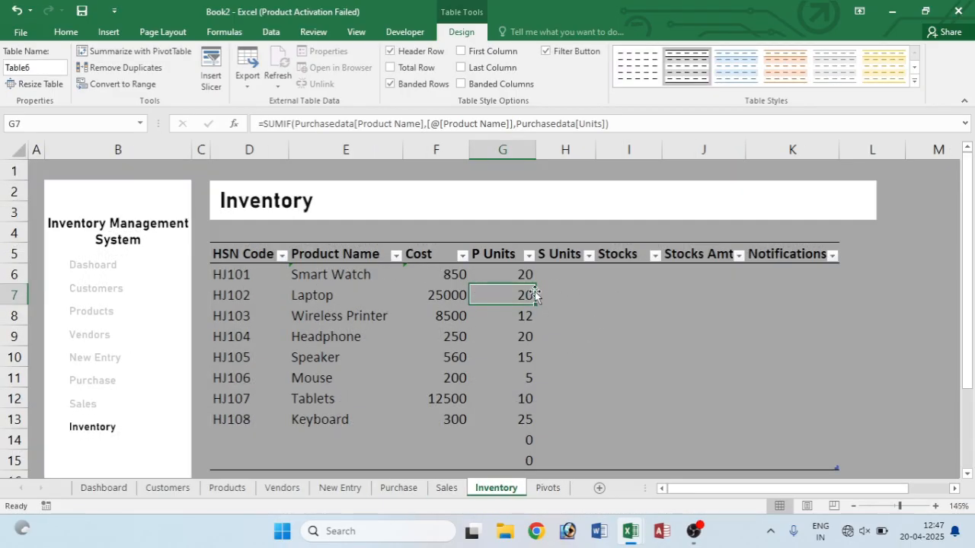
left_click(502, 276)
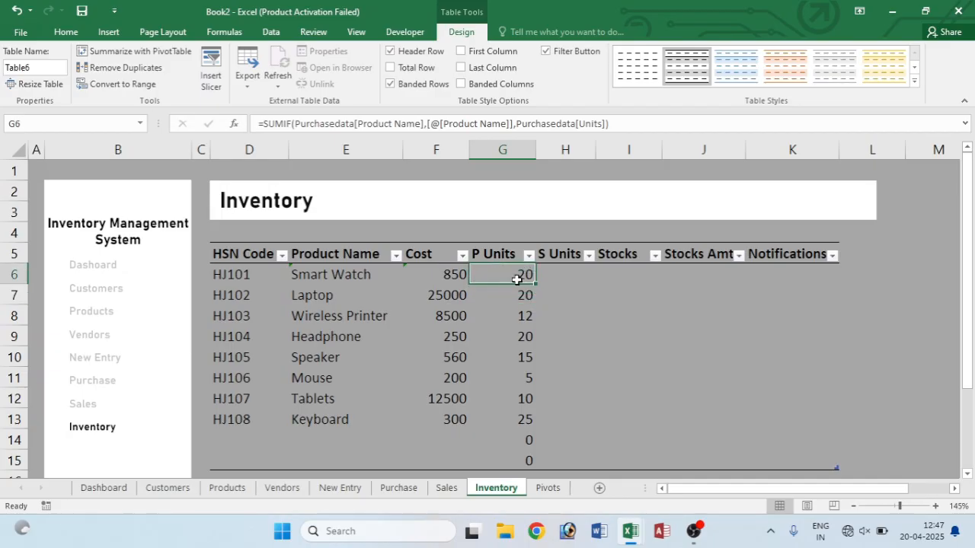
- Fill the S Units column from H6 with the formula =SUMIF(Saledata[Product Name],[@[Product Name]],Saledata[Units])
left_click(553, 271)
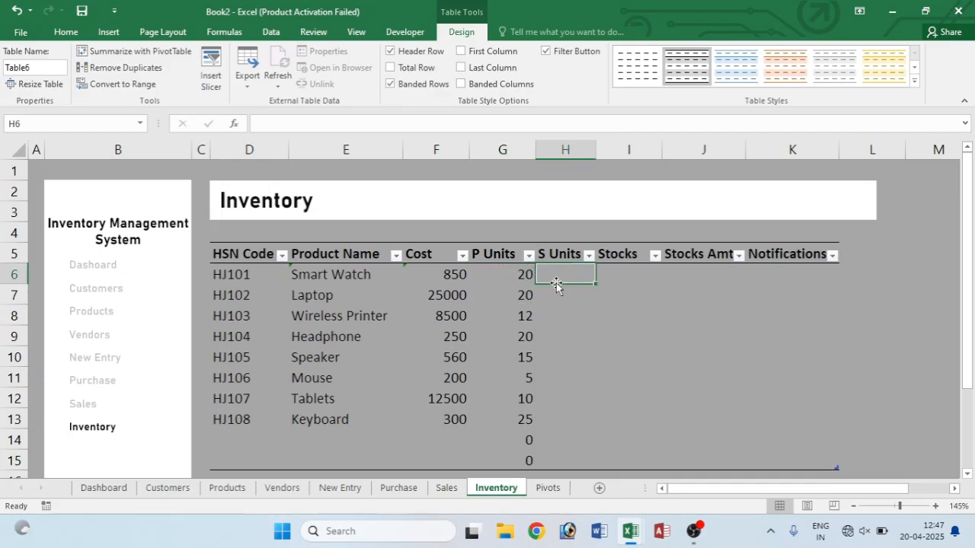
type("=")
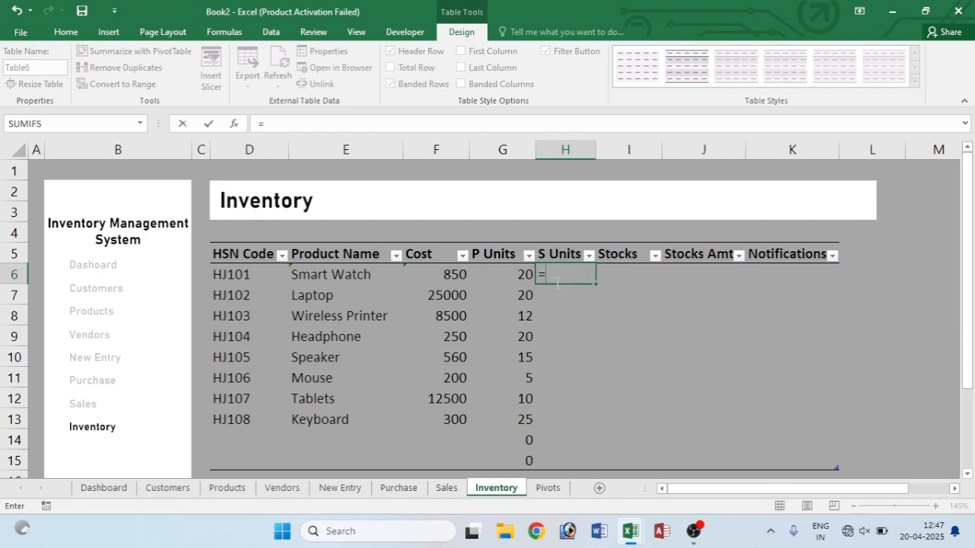
type("sumif")
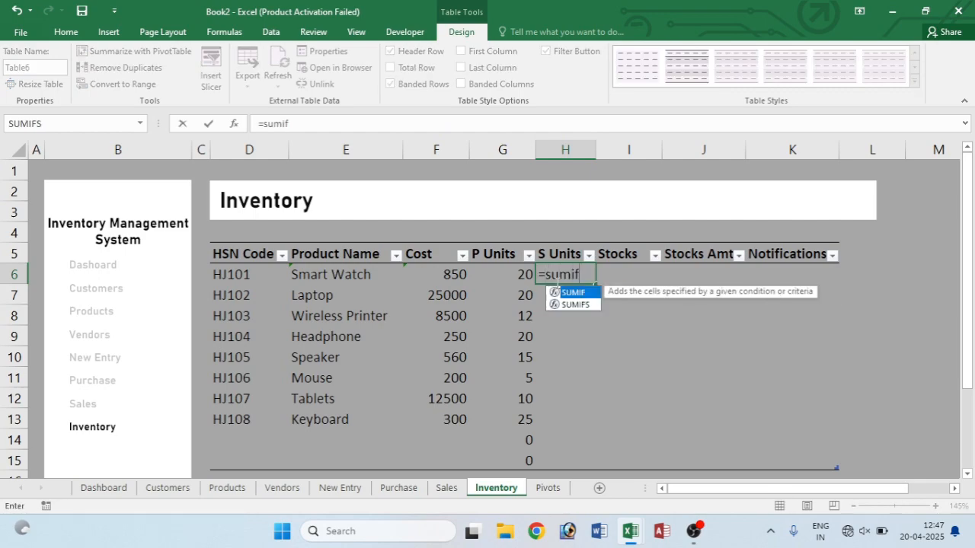
key("Tab")
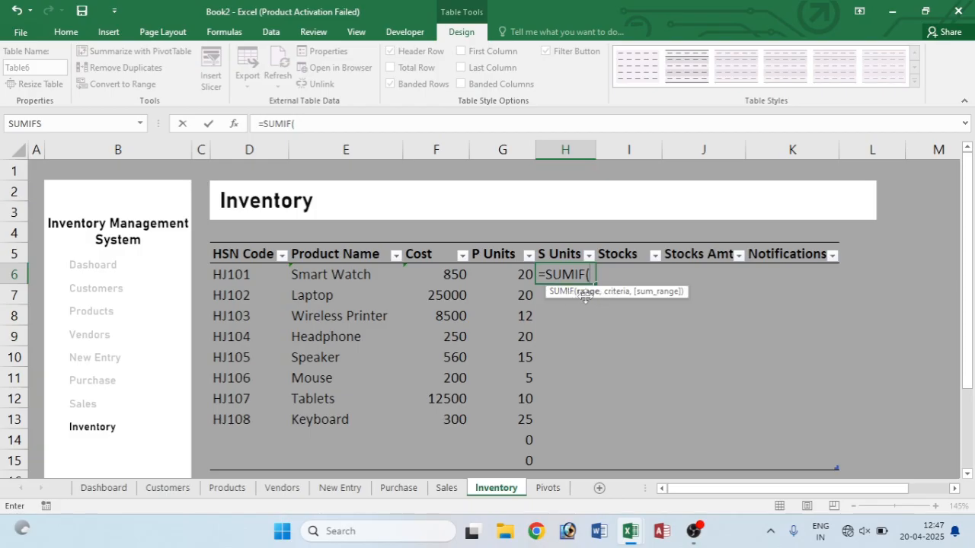
left_click(451, 489)
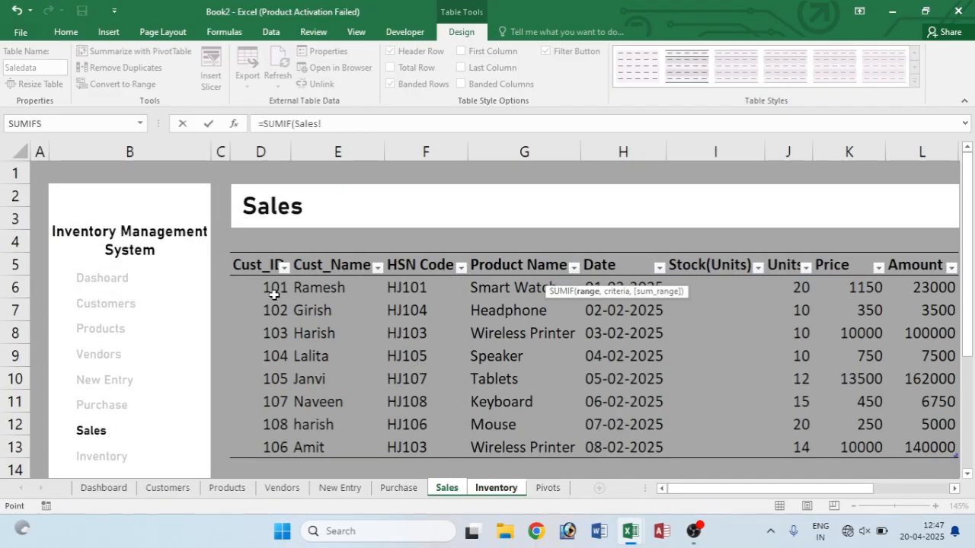
left_click_drag(497, 288, 509, 442)
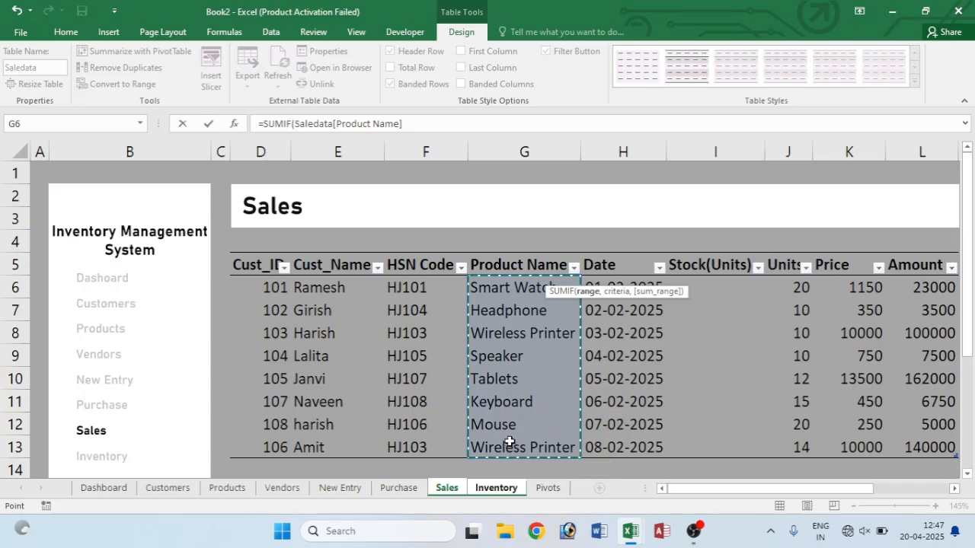
type(",")
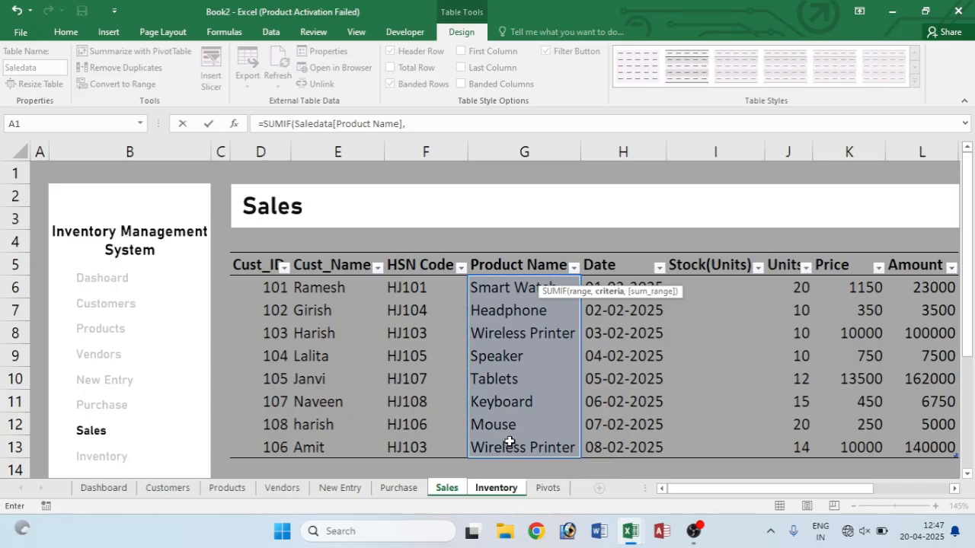
left_click(494, 488)
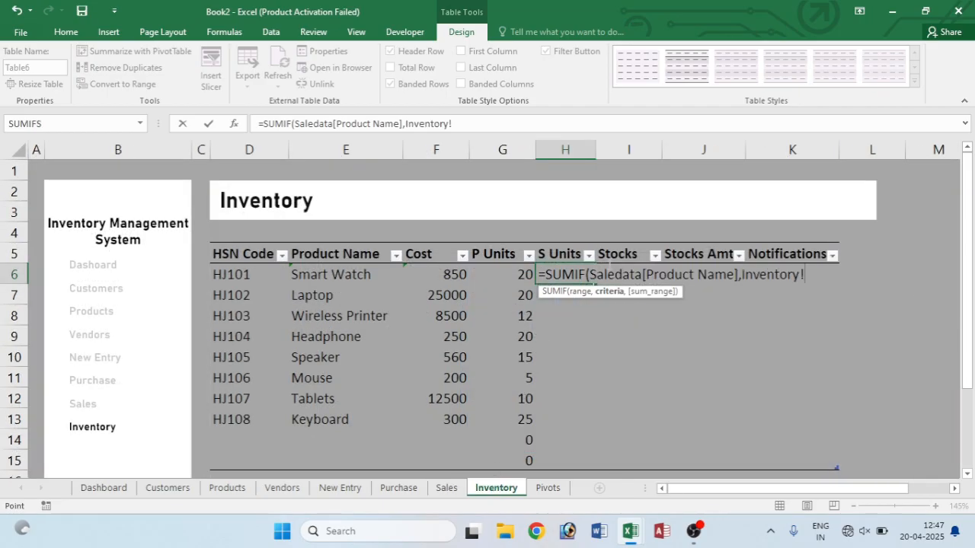
left_click(347, 274)
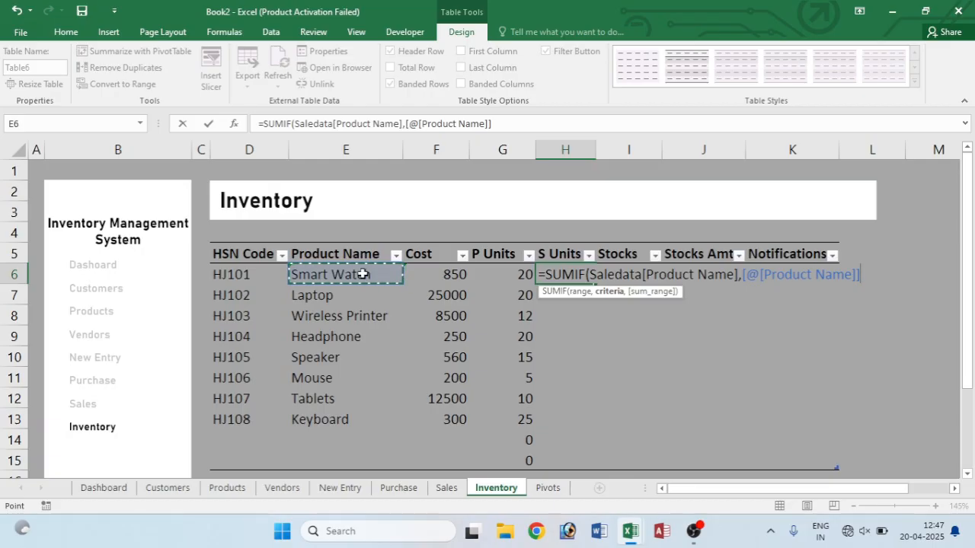
type(",")
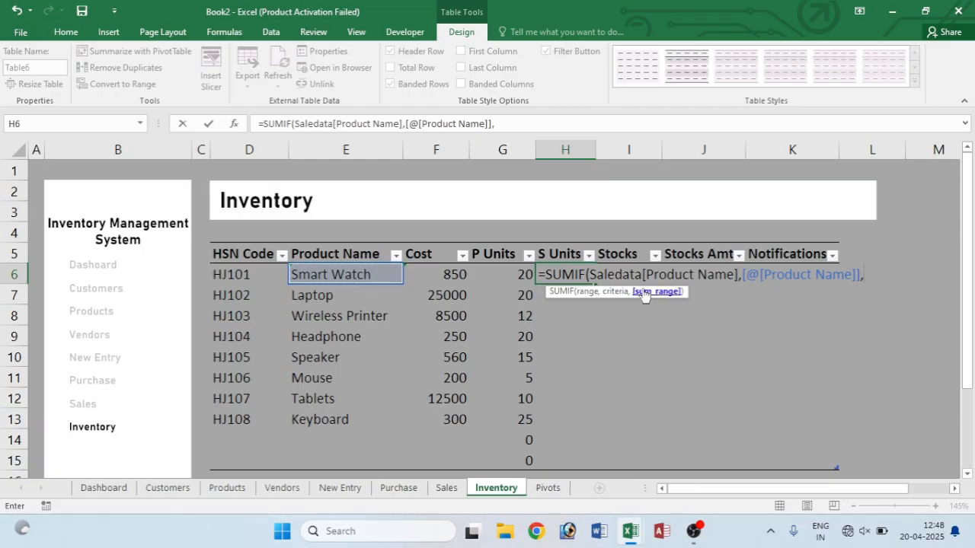
left_click(445, 487)
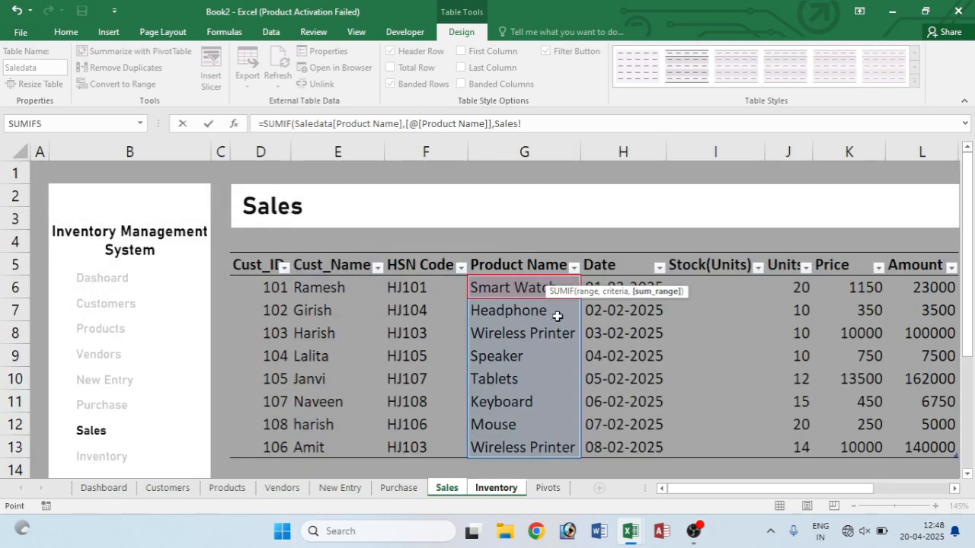
left_click_drag(796, 287, 785, 434)
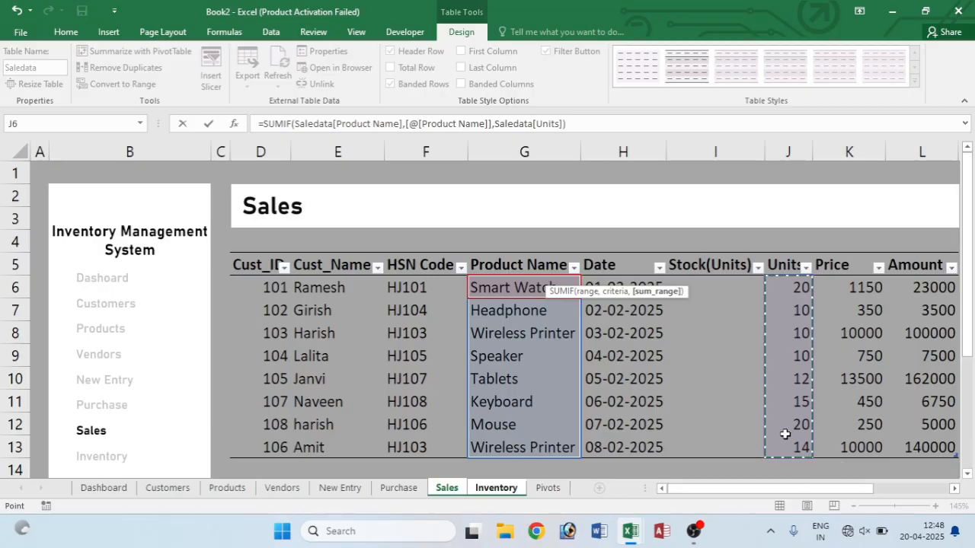
key("Return")
left_click(556, 275)
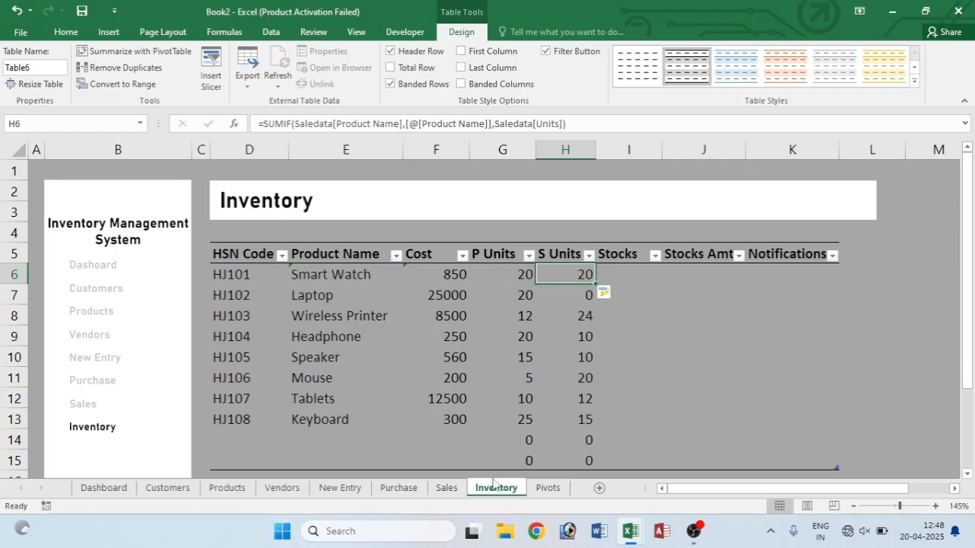
- Set the Smart Watch's Units on the Sales sheet to 10 and check its S Units on the Inventory sheet
left_click(447, 489)
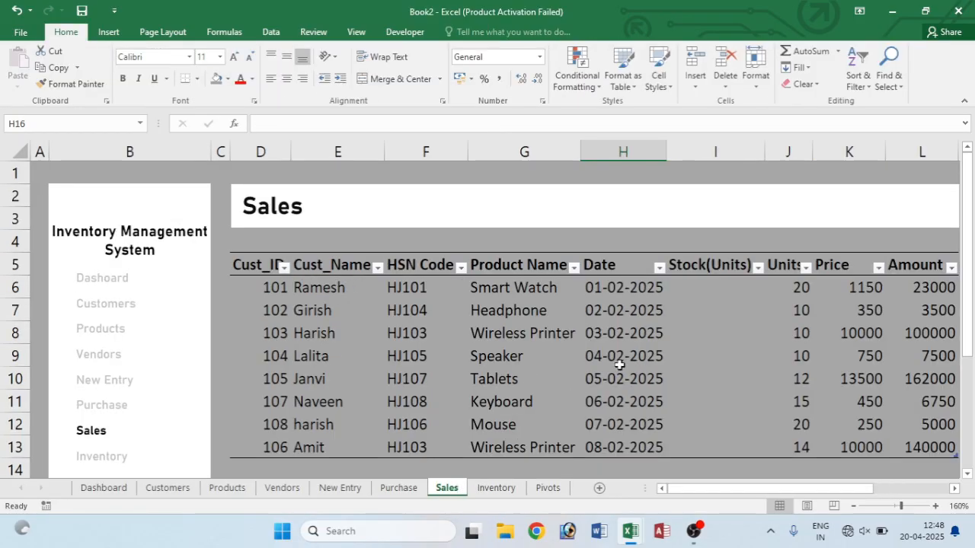
left_click(800, 288)
type("1")
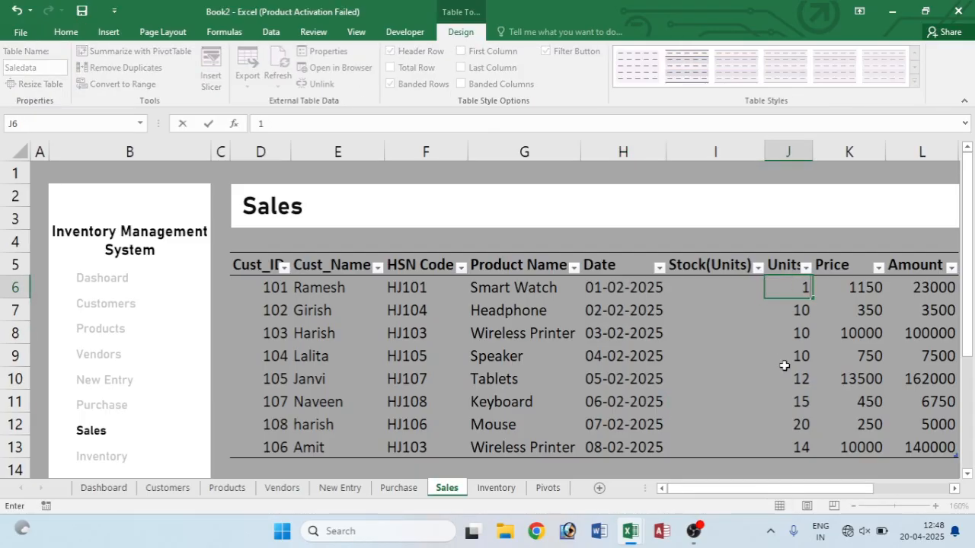
key("Return")
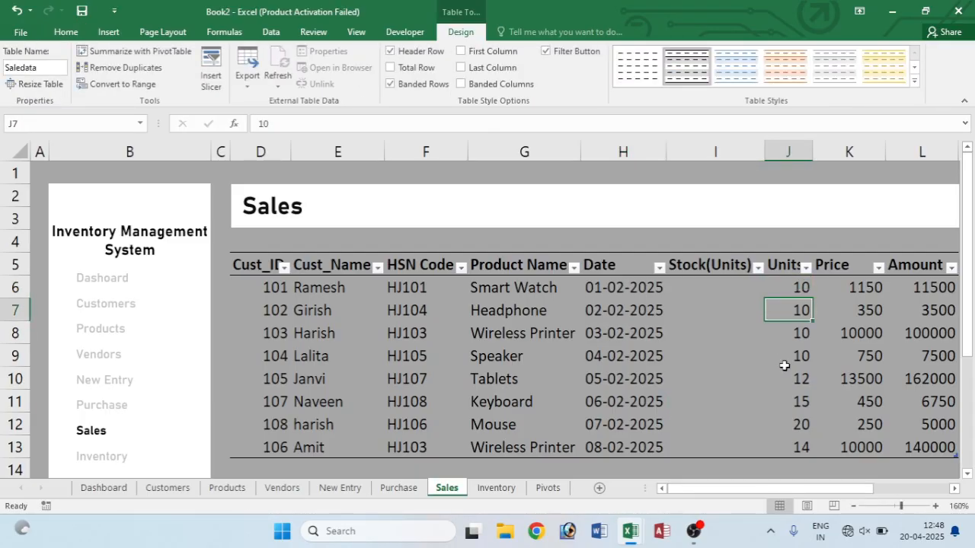
left_click(496, 488)
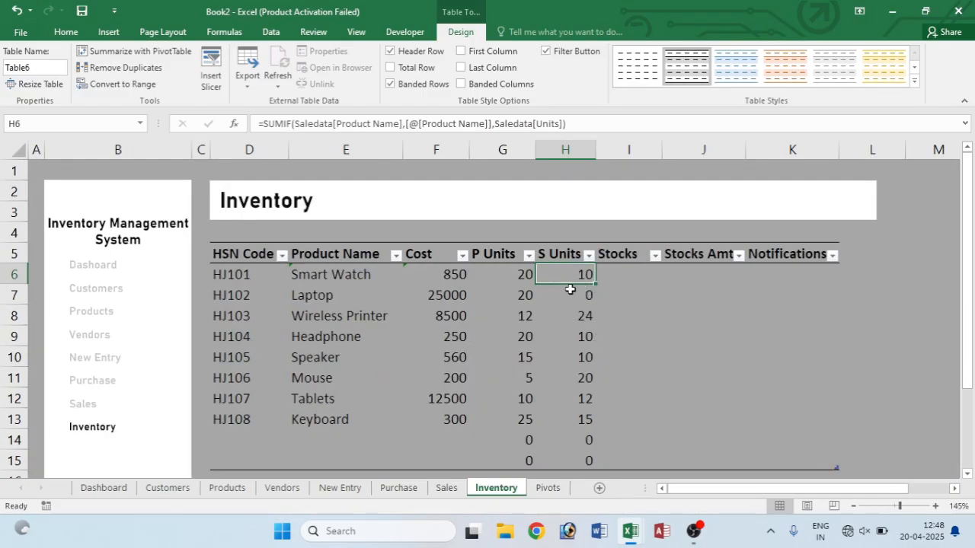
left_click(571, 286)
left_click(576, 273)
- Fill the Stocks column from I6 with the formula =[@[P Units]]-[@[S Units]]
left_click(625, 271)
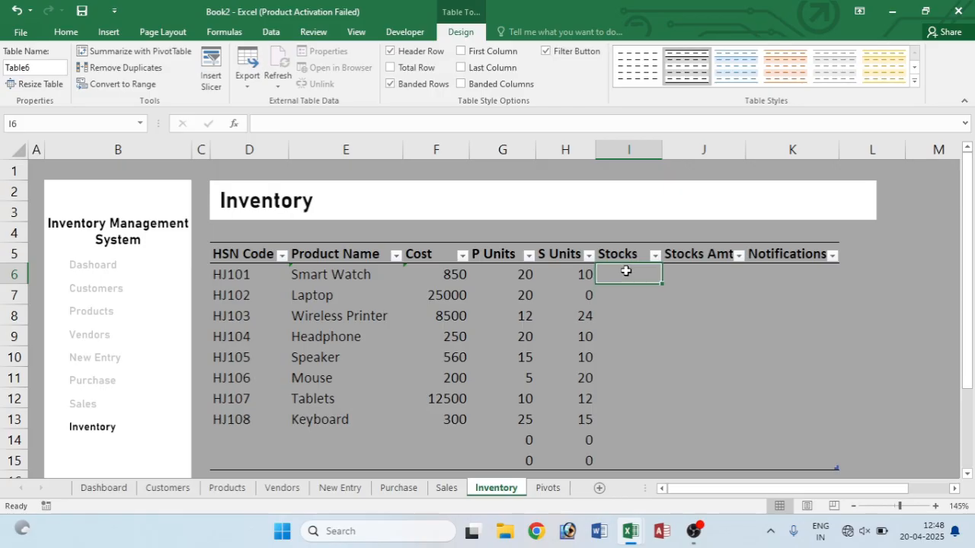
type("=")
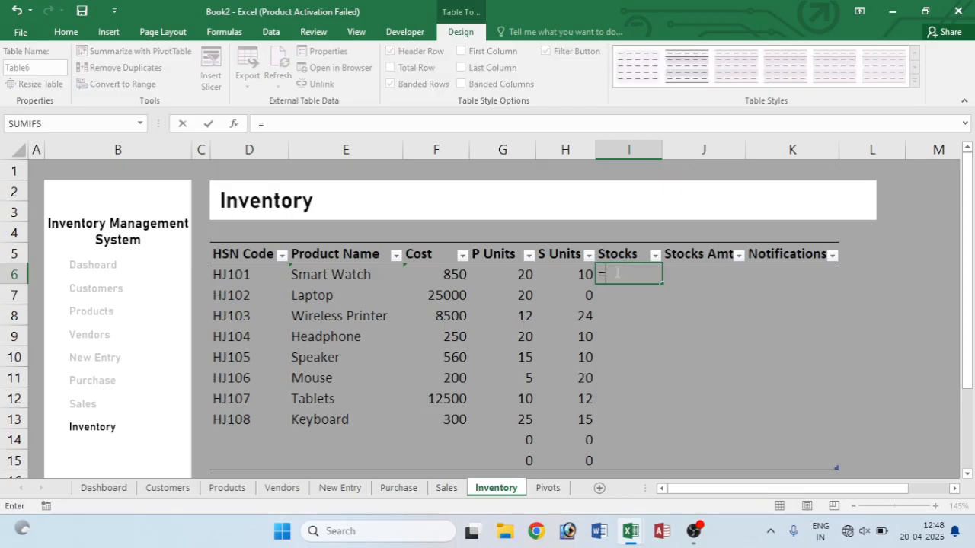
left_click(502, 271)
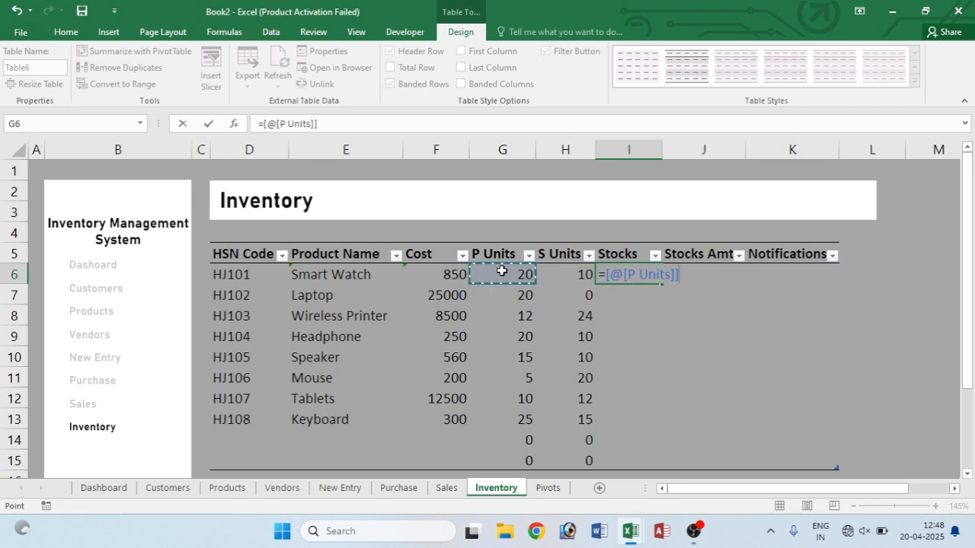
type("-")
left_click(558, 275)
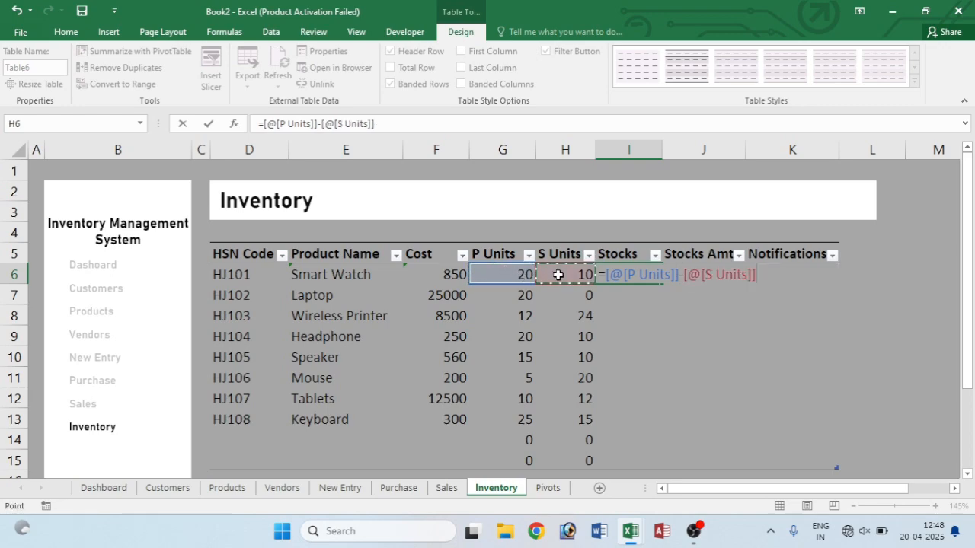
key("Return")
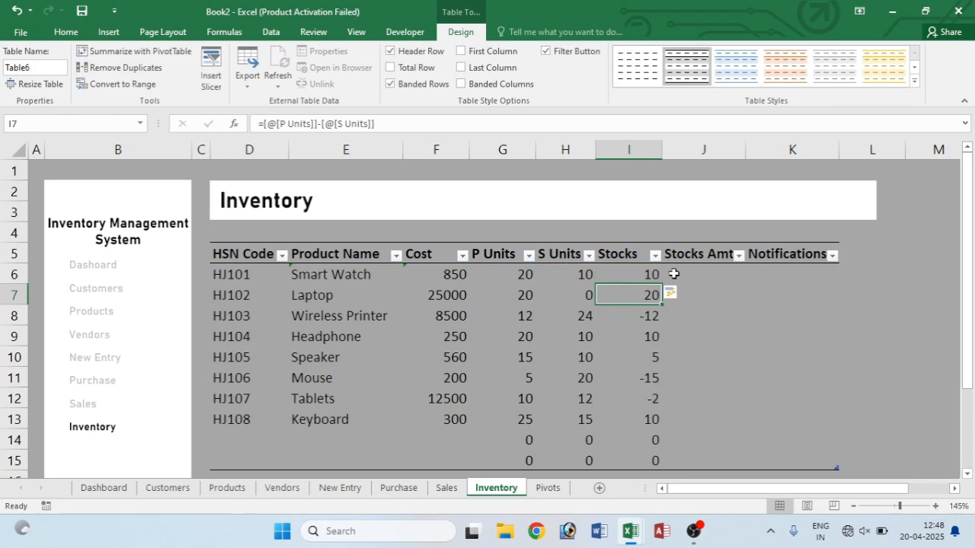
- Review the Stocks values against P Units and S Units, especially for the Wireless Printer, Mouse and Tablets
left_click(628, 275)
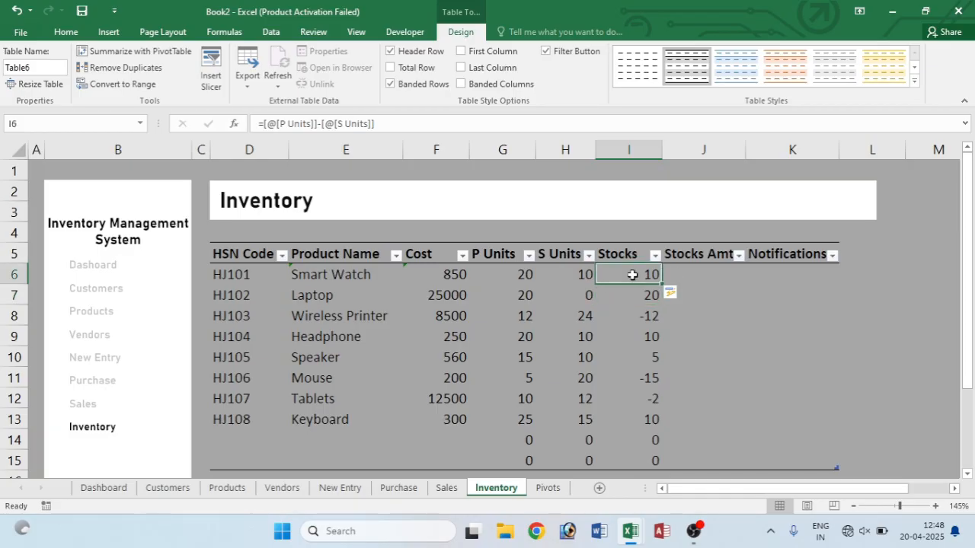
left_click(612, 294)
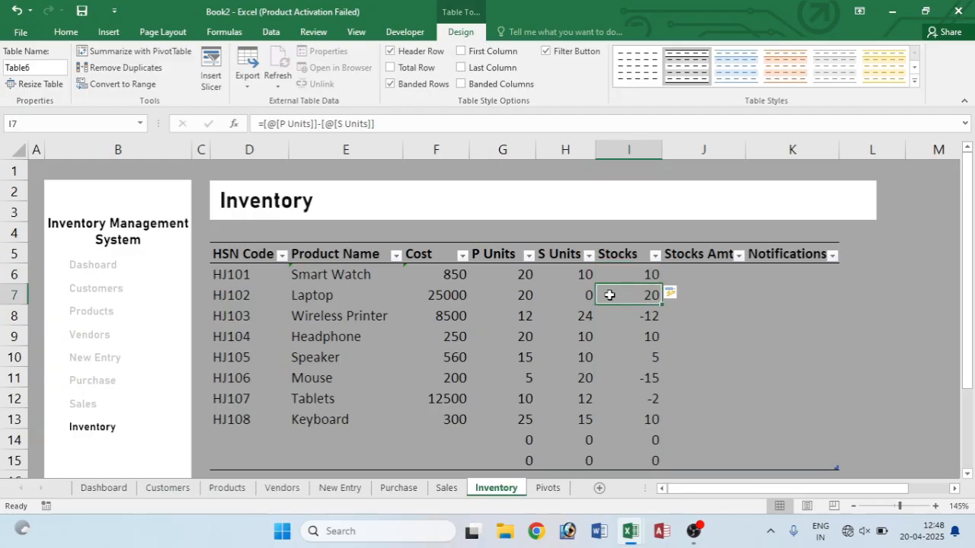
left_click(623, 317)
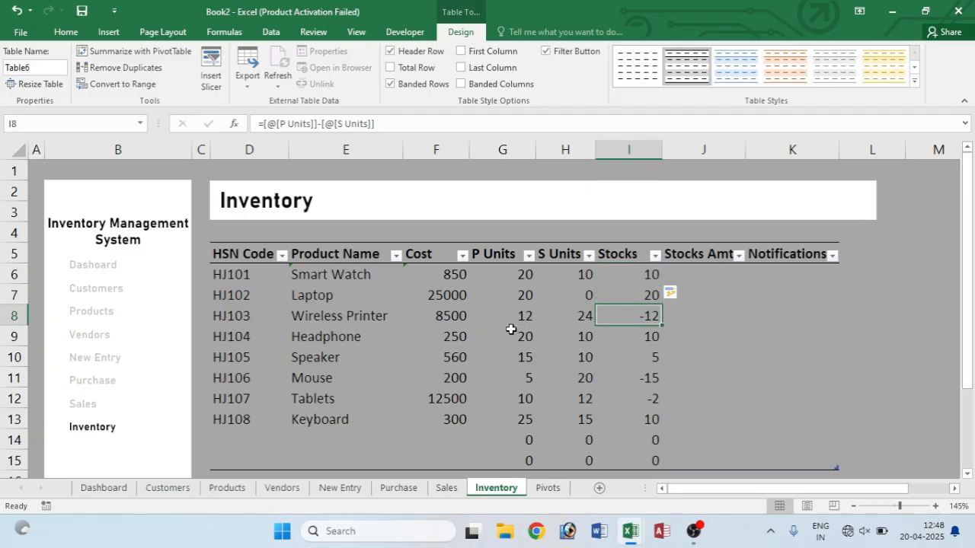
left_click(583, 317)
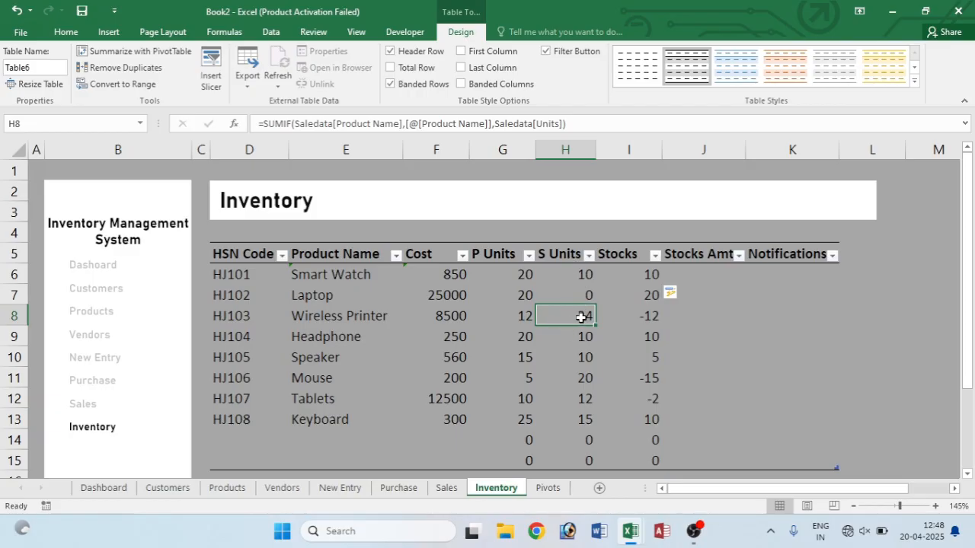
key("Left")
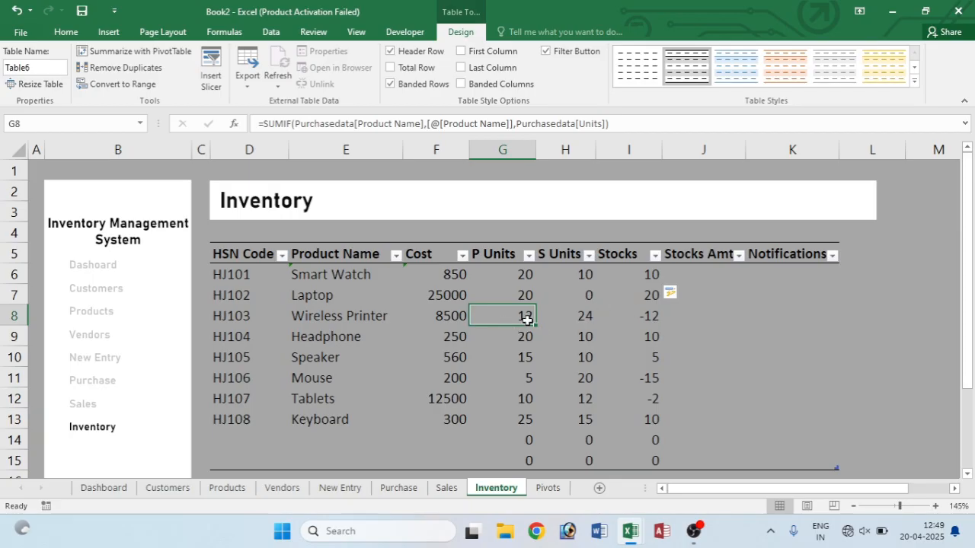
left_click(563, 316)
left_click(640, 315)
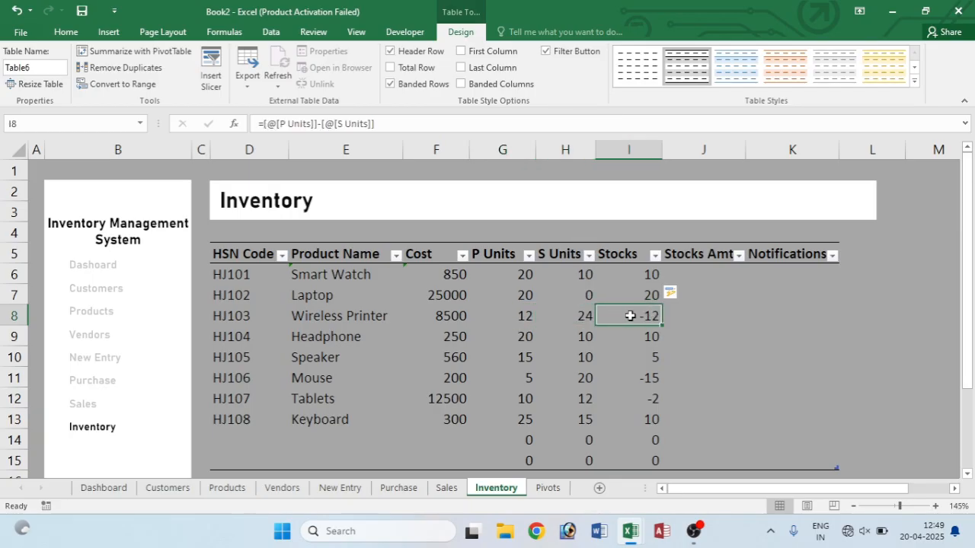
left_click(642, 381)
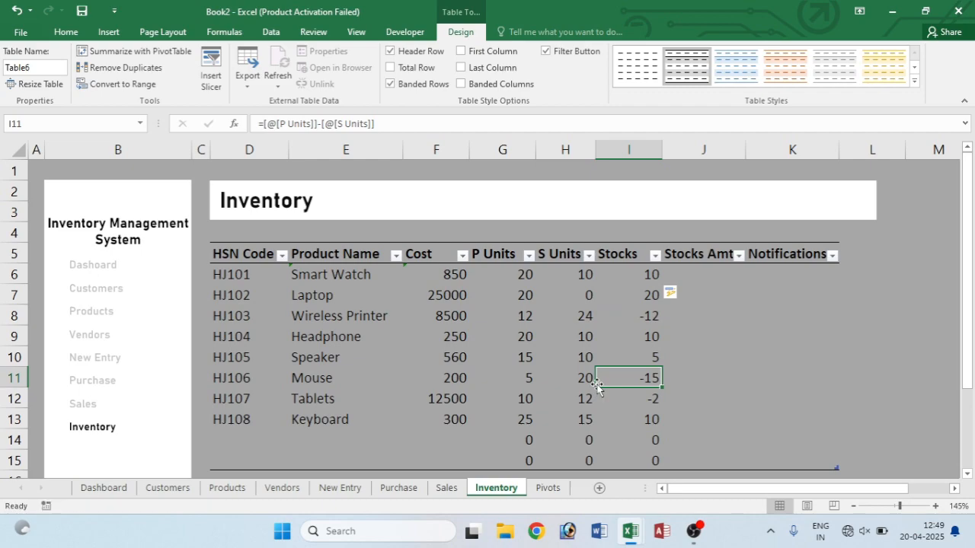
left_click(645, 398)
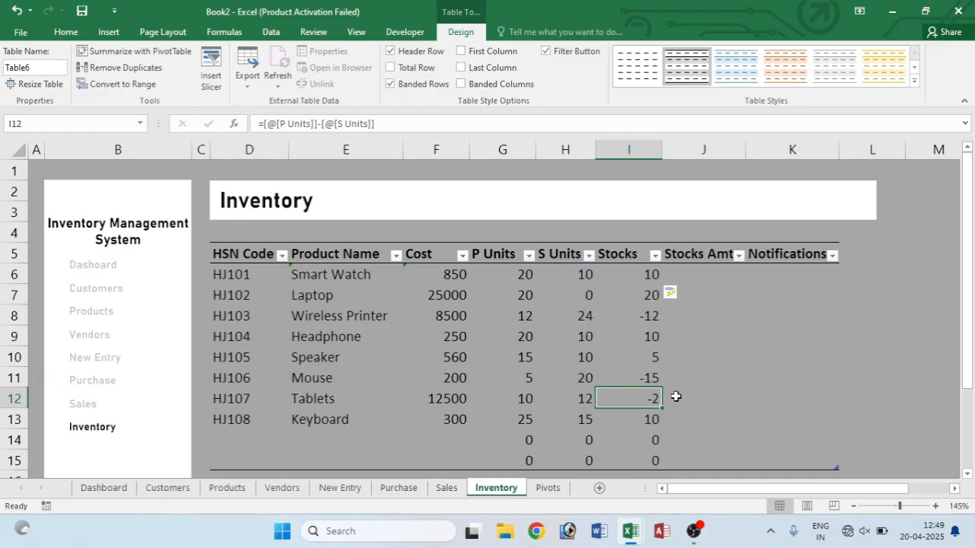
left_click(632, 316)
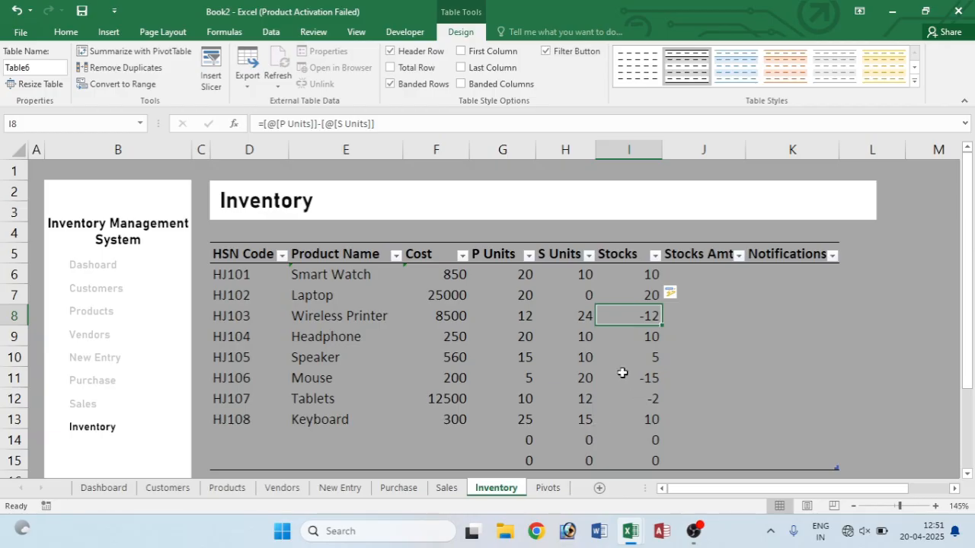
- Fill the Stock(Units) column on the Sales sheet from I6 with the formula =VLOOKUP([@[HSN Code]],Table6[#All],6,0)
left_click(449, 489)
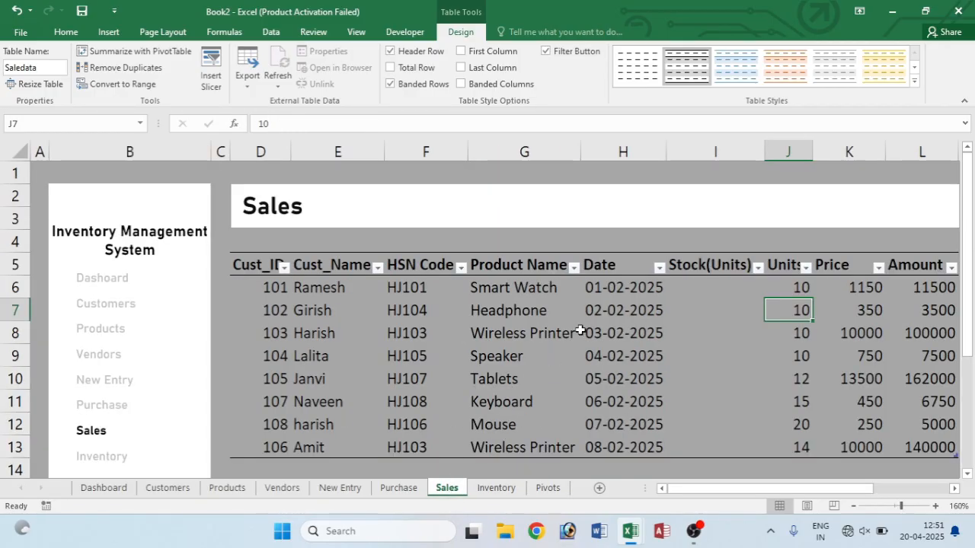
left_click(694, 279)
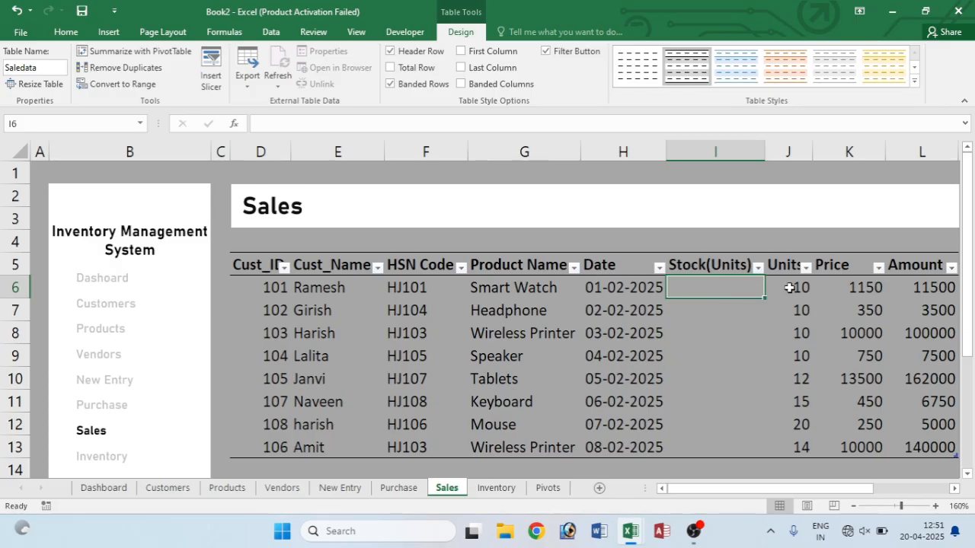
double_click(711, 297)
type("vl")
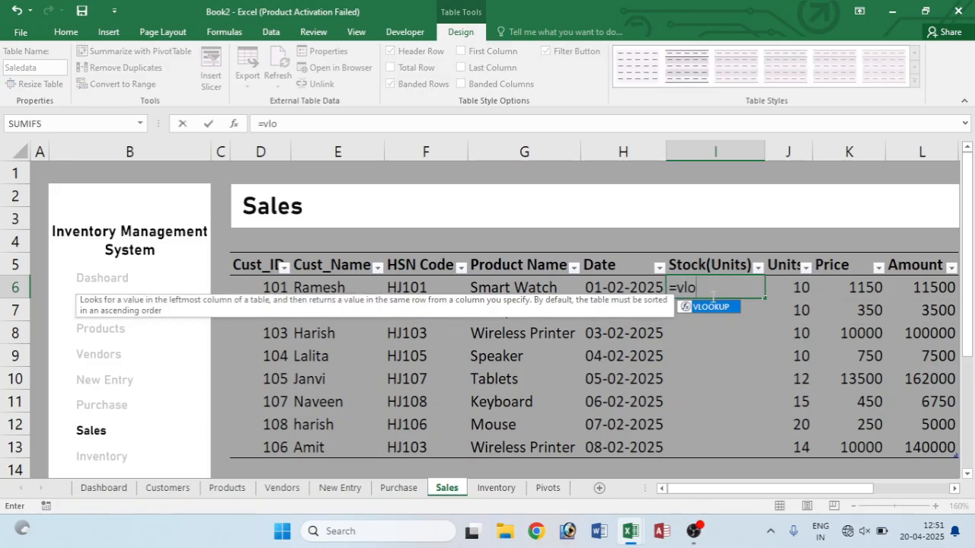
type("o")
key("Tab")
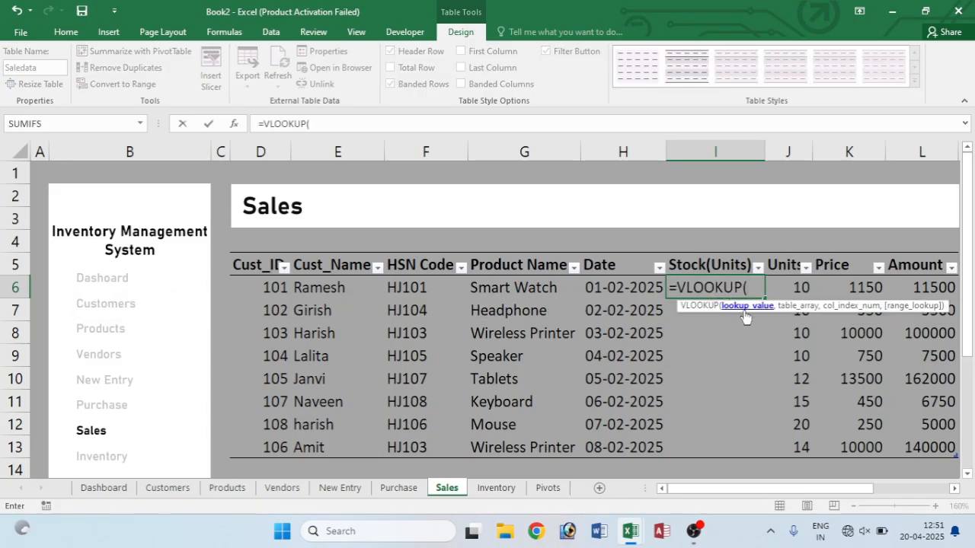
left_click(434, 288)
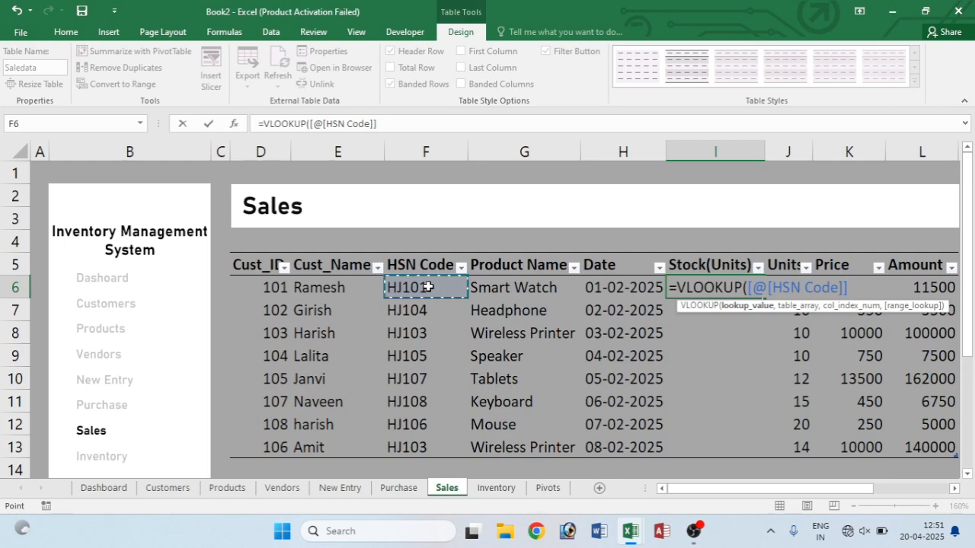
type(",")
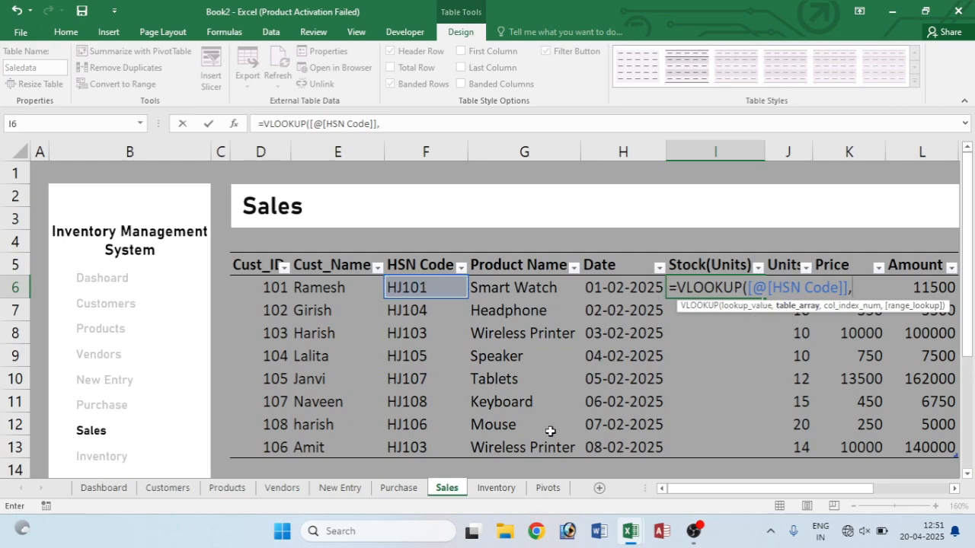
left_click(499, 488)
left_click_drag(230, 252, 770, 455)
type(",6")
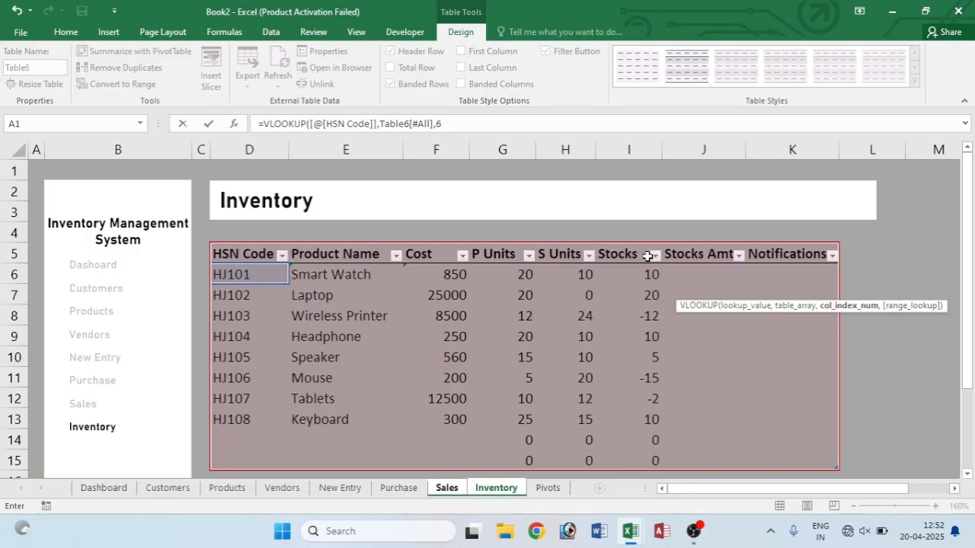
type(",0")
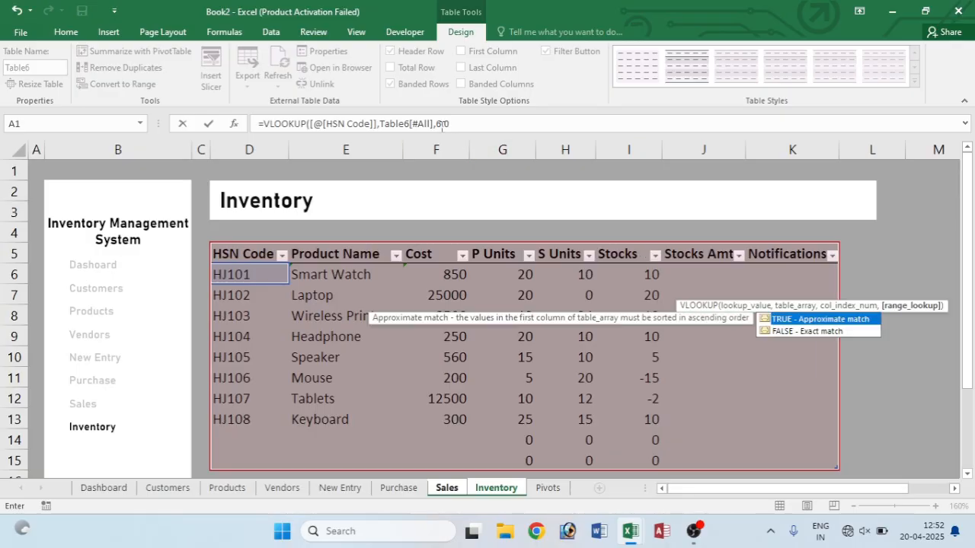
type(")")
key("Return")
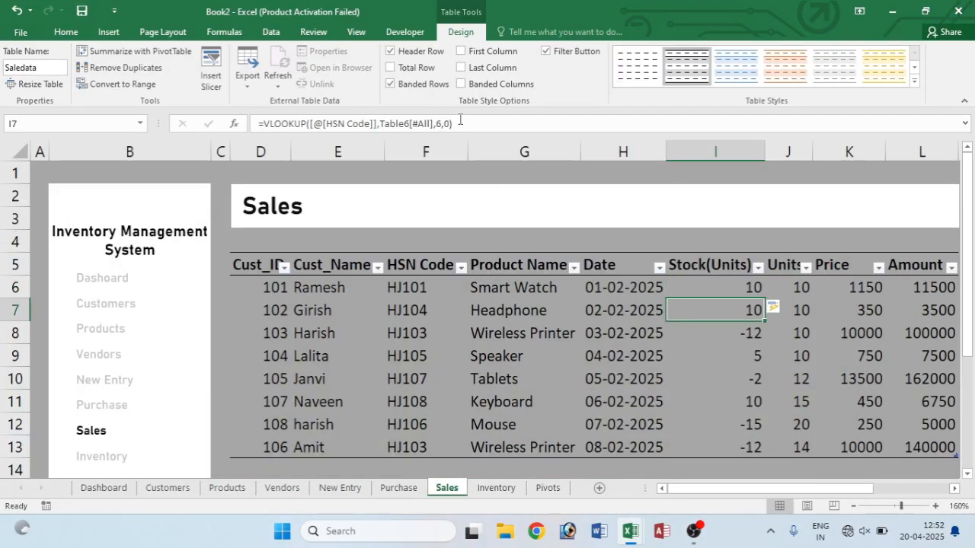
- Review the looked-up Stock(Units) for the first three sales, then compare the Wireless Printer's P Units on the Inventory sheet
left_click(741, 288)
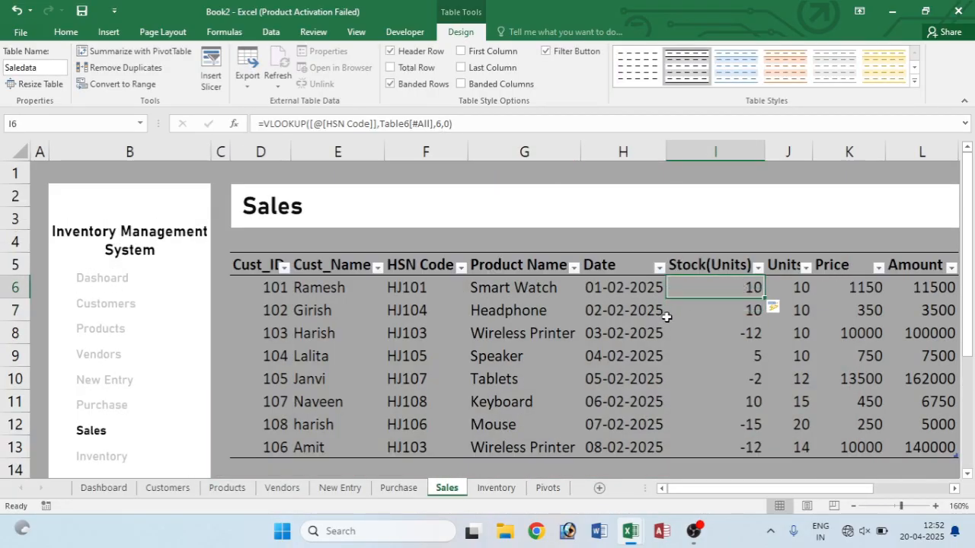
left_click(736, 319)
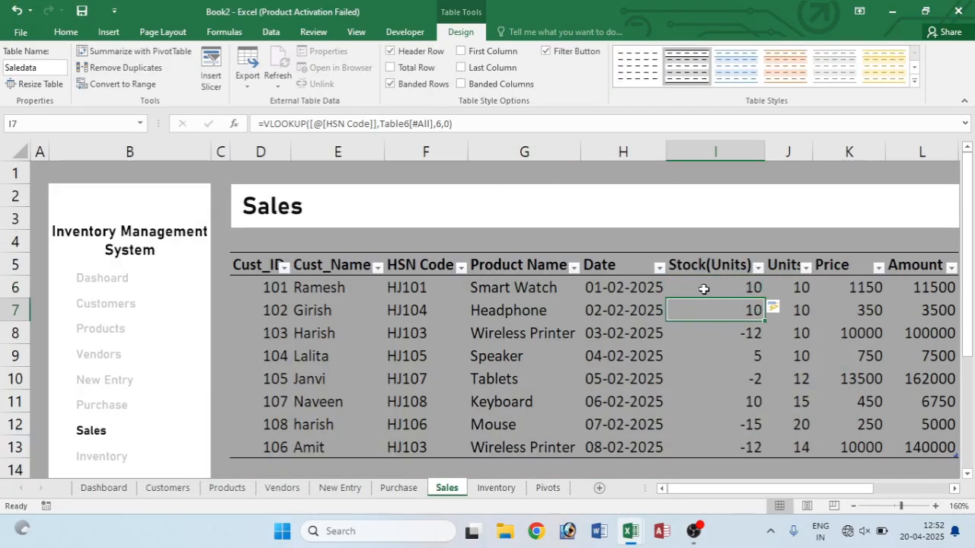
left_click(732, 291)
left_click(728, 315)
left_click(713, 333)
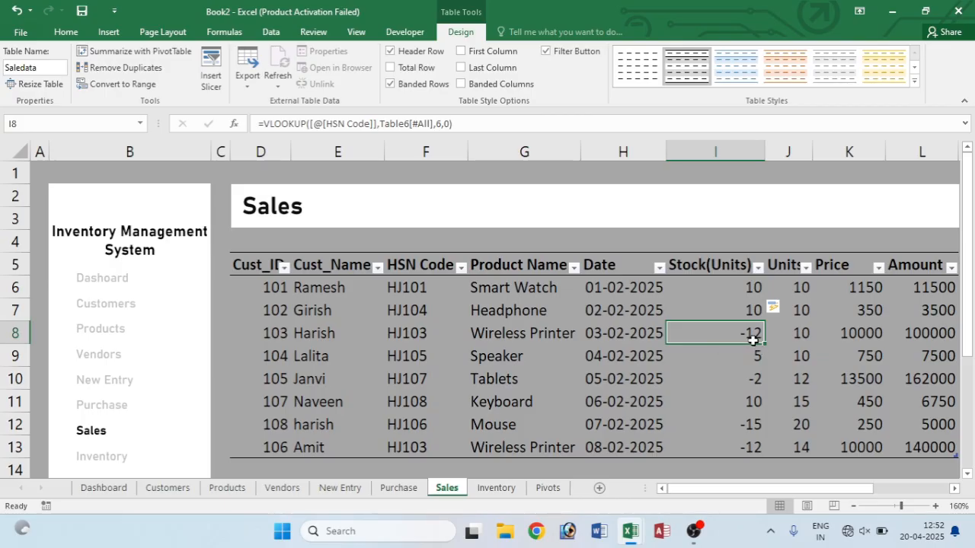
left_click(795, 340)
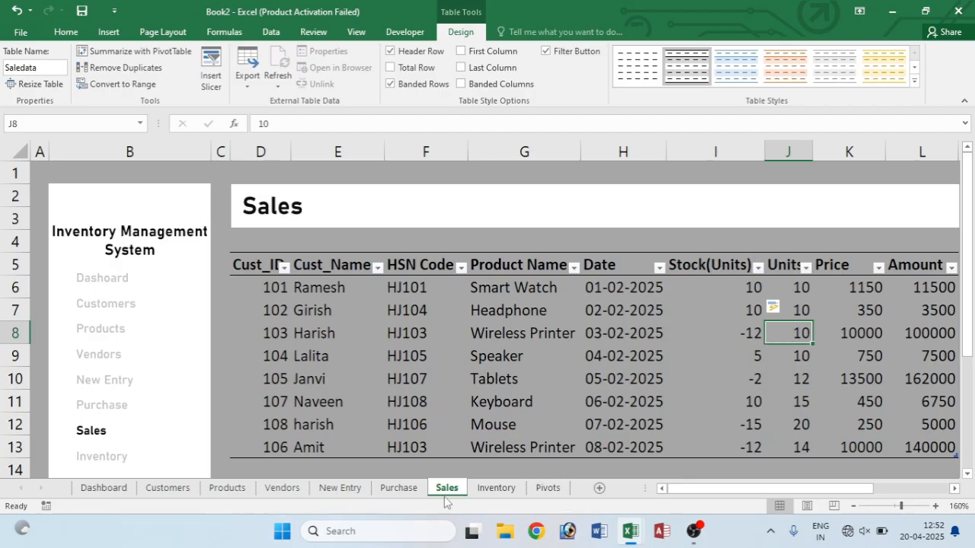
left_click(495, 488)
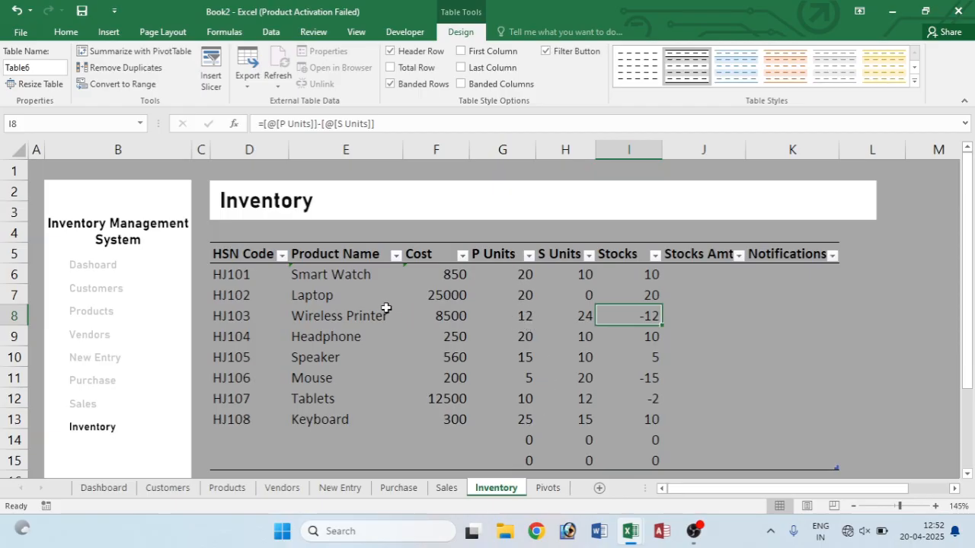
left_click(518, 318)
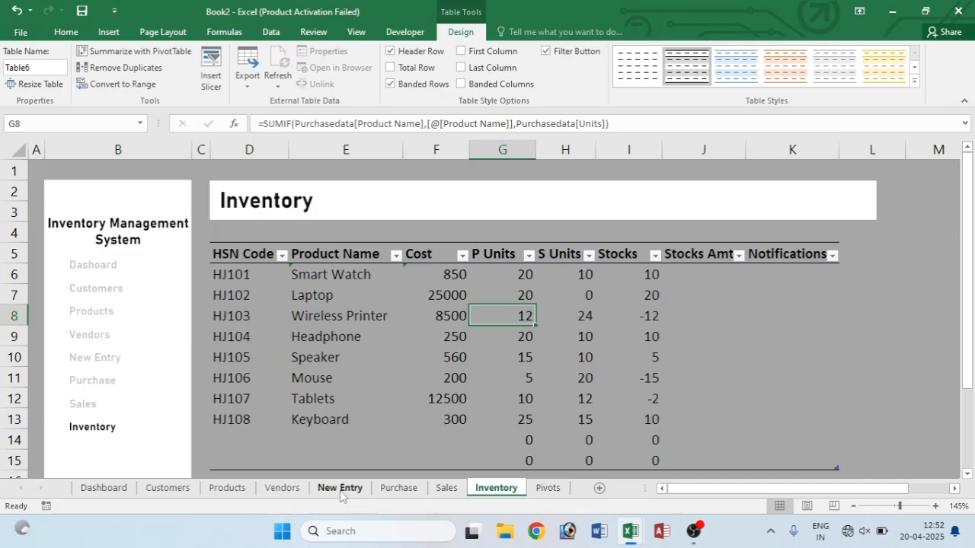
- Set the Units of both Wireless Printer sales, J8 and J13, to 0 and check the product's stock on the Inventory sheet
left_click(446, 488)
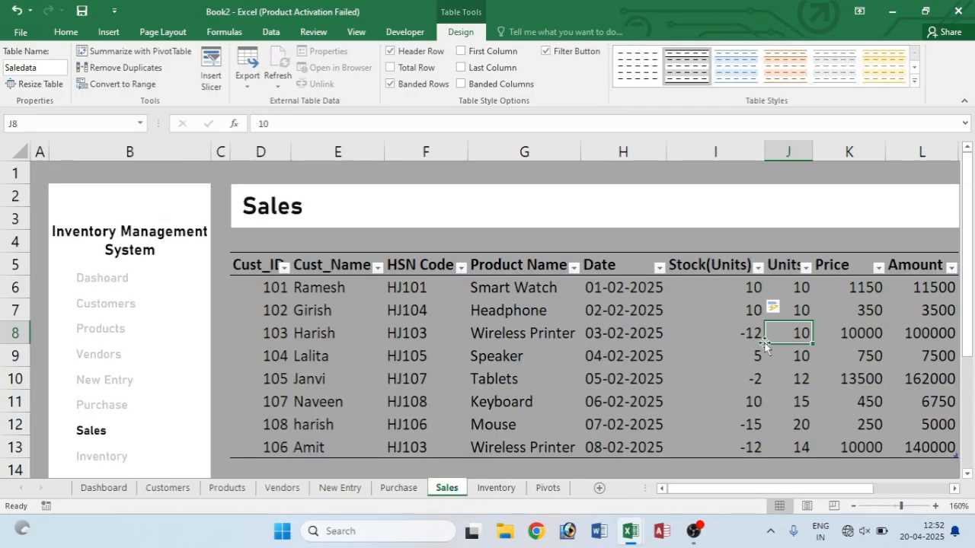
type("0")
key("Return")
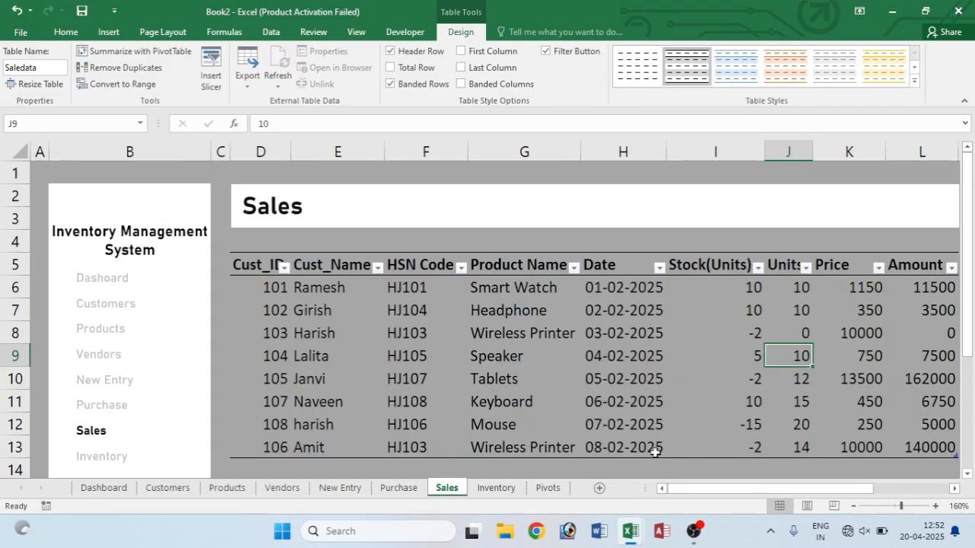
left_click(803, 448)
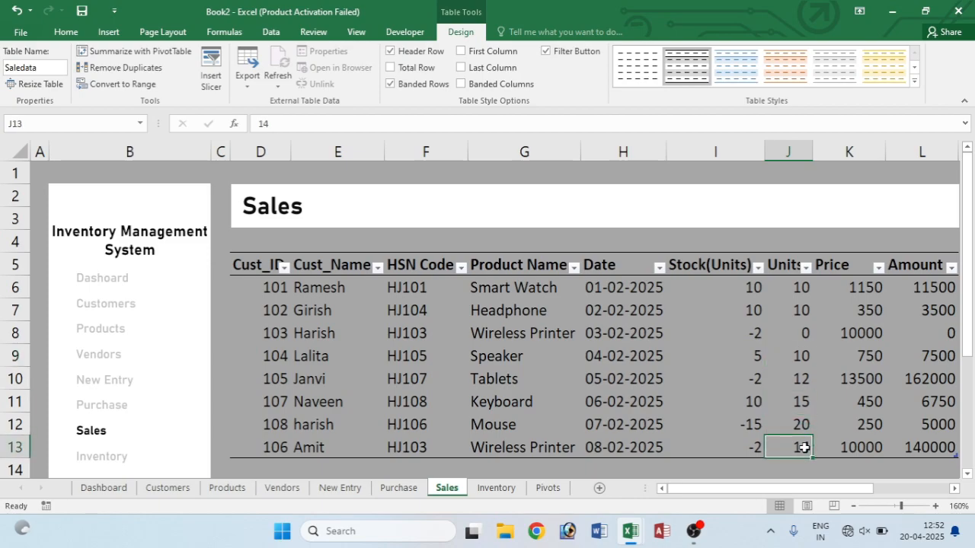
type("0")
key("Return")
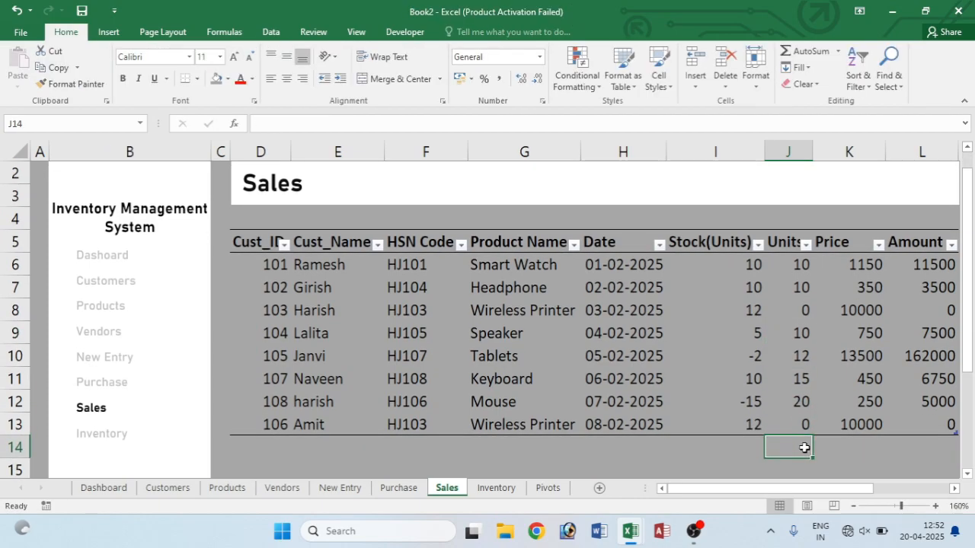
left_click(757, 313)
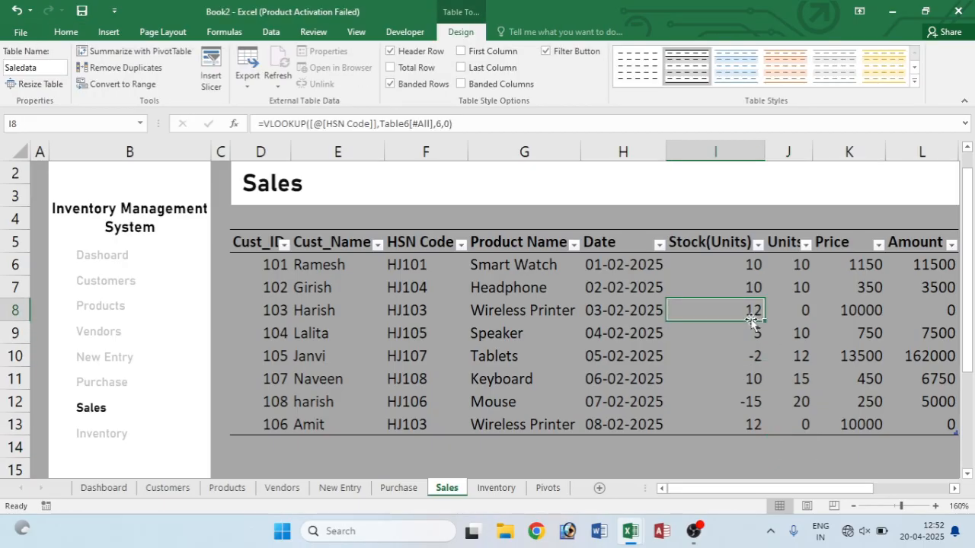
left_click(487, 491)
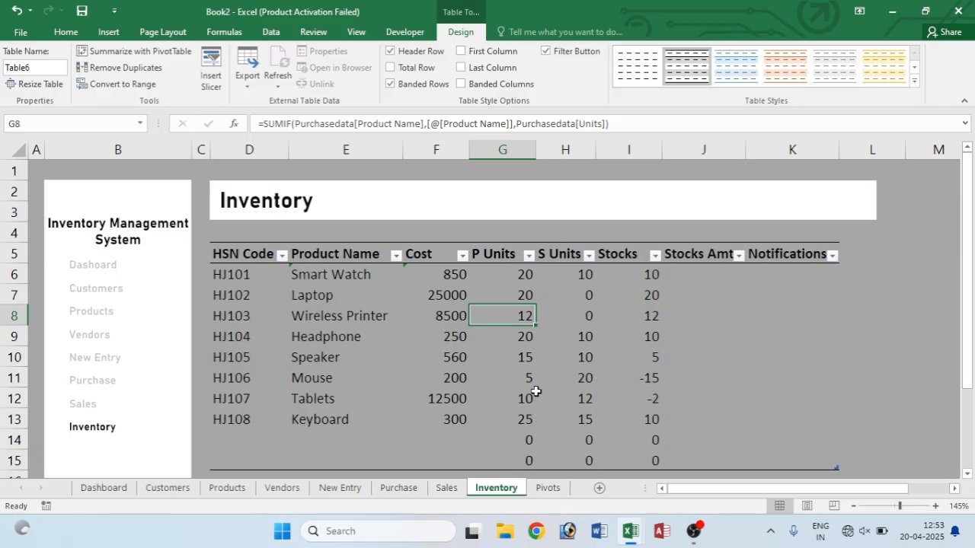
- On the Sales sheet, try 10 as the Mouse's Units in J12, and replace it with 5
left_click(447, 489)
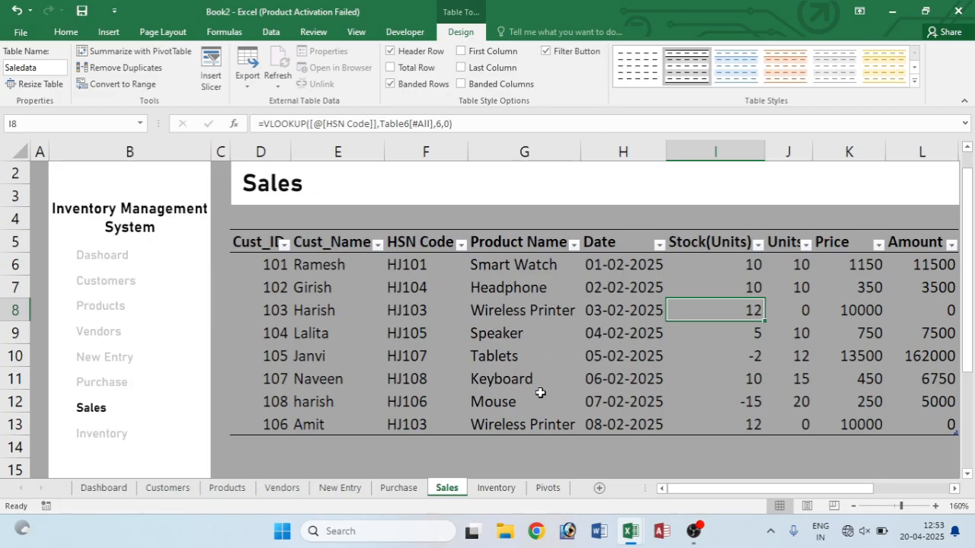
left_click(793, 401)
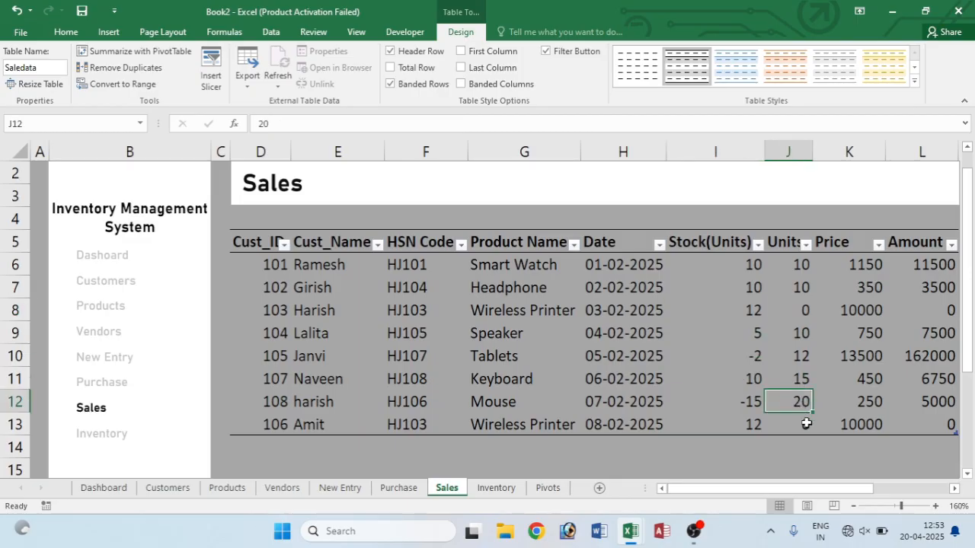
type("10")
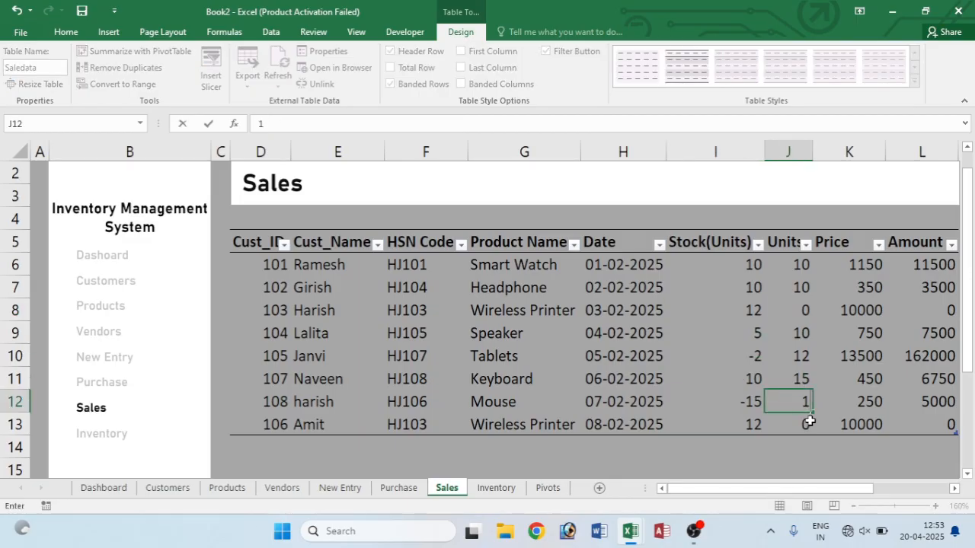
key("Return")
left_click(799, 400)
type("5")
key("Return")
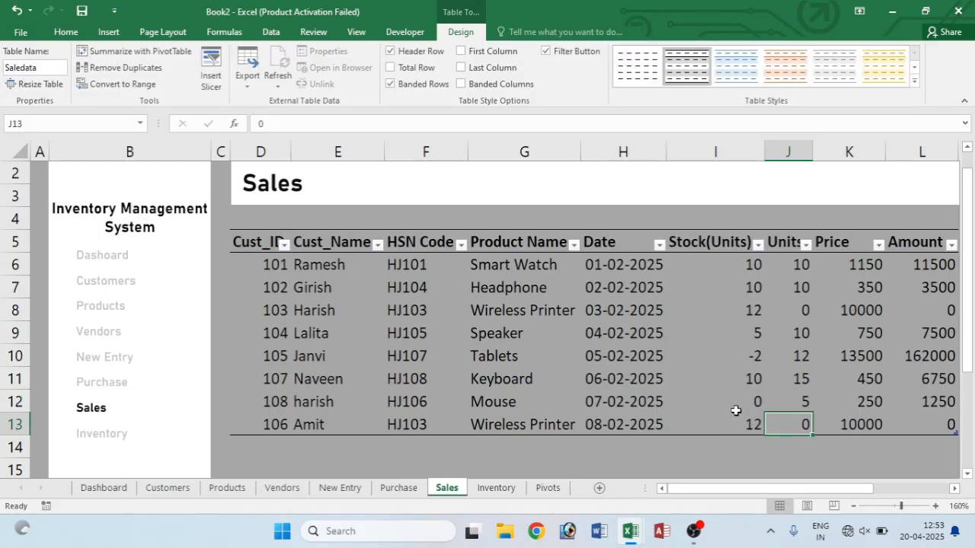
- Try 0 as the Tablets' Units in J10, and replace it with 10
left_click(796, 357)
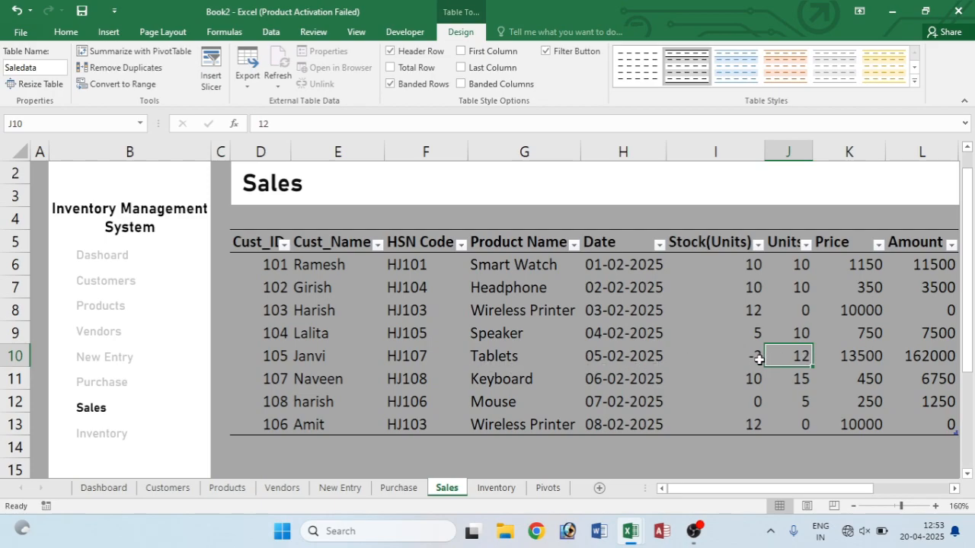
type("0")
key("Return")
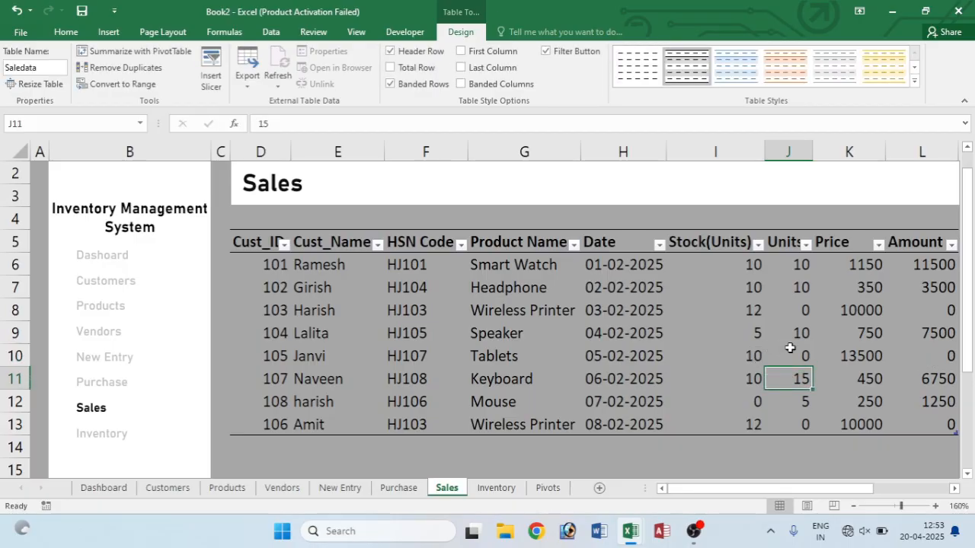
left_click(793, 355)
type("10")
key("Return")
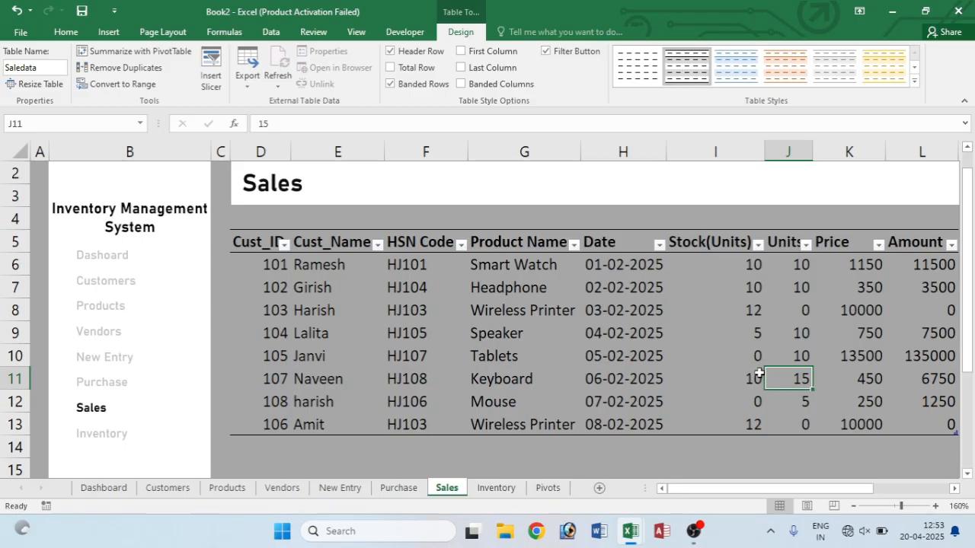
- Set the Units of the last Wireless Printer sale in J13 to 12 and check the Stocks column on the Inventory sheet
left_click(805, 424)
type("12")
key("Return")
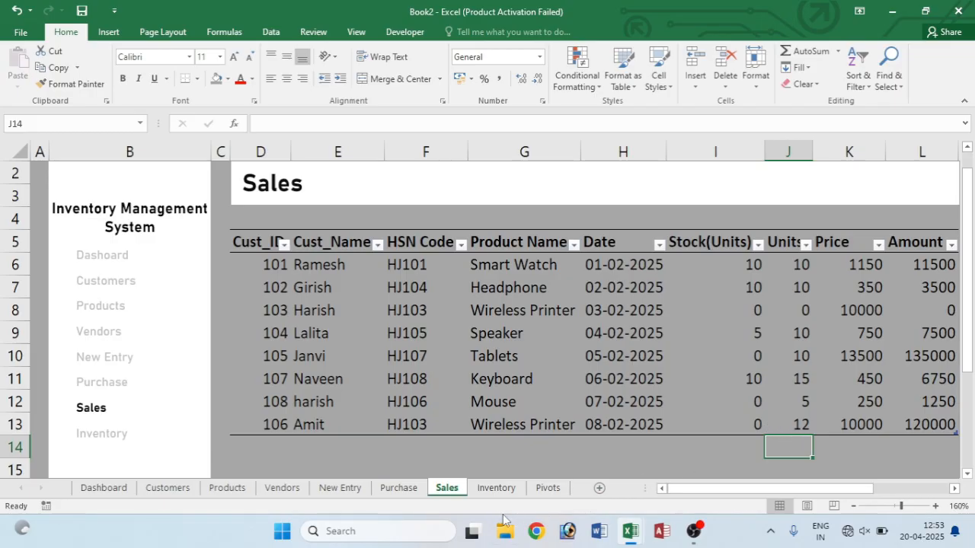
left_click(495, 488)
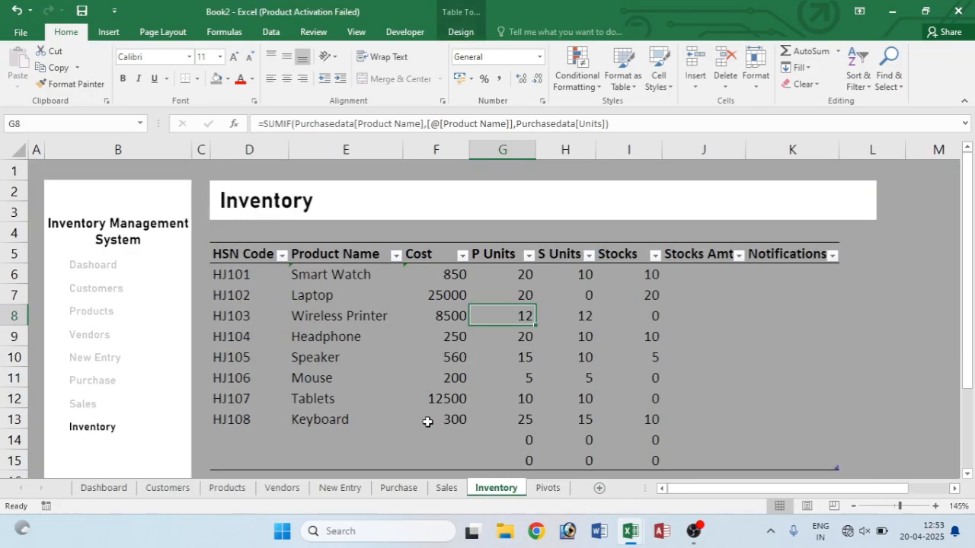
- On the Sales sheet, wrap the Stock(Units) column's VLOOKUP formula in IFERROR, returning an empty text "" on errors
key("ctrl+Page_Up")
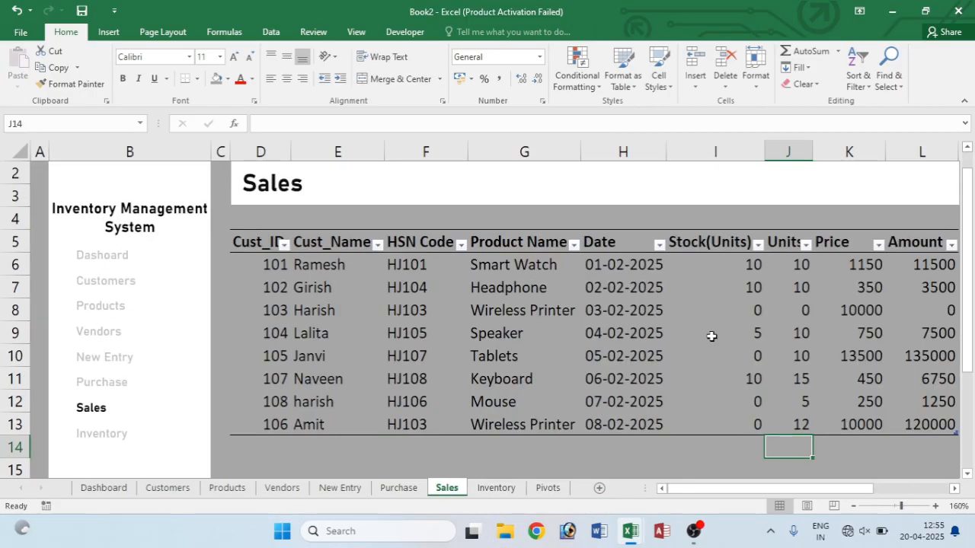
left_click(741, 264)
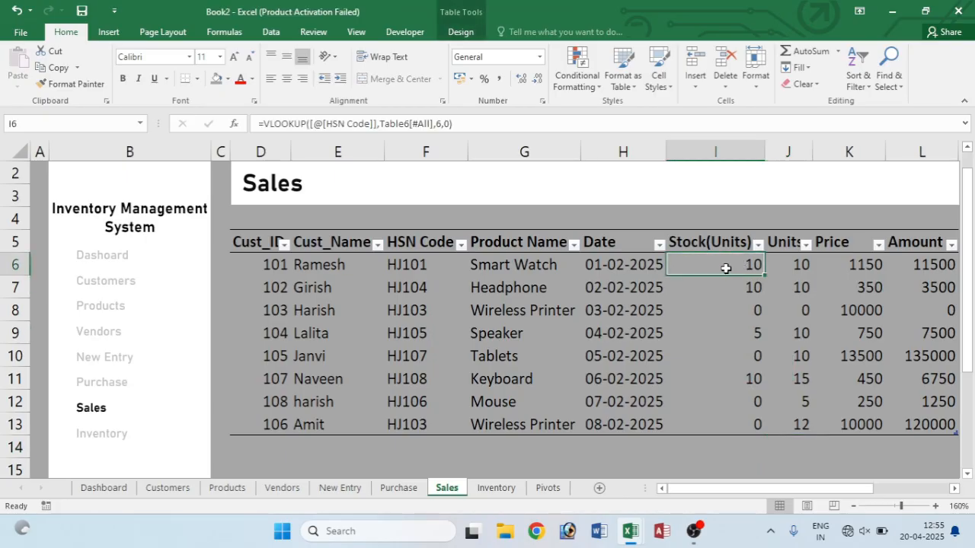
double_click(726, 268)
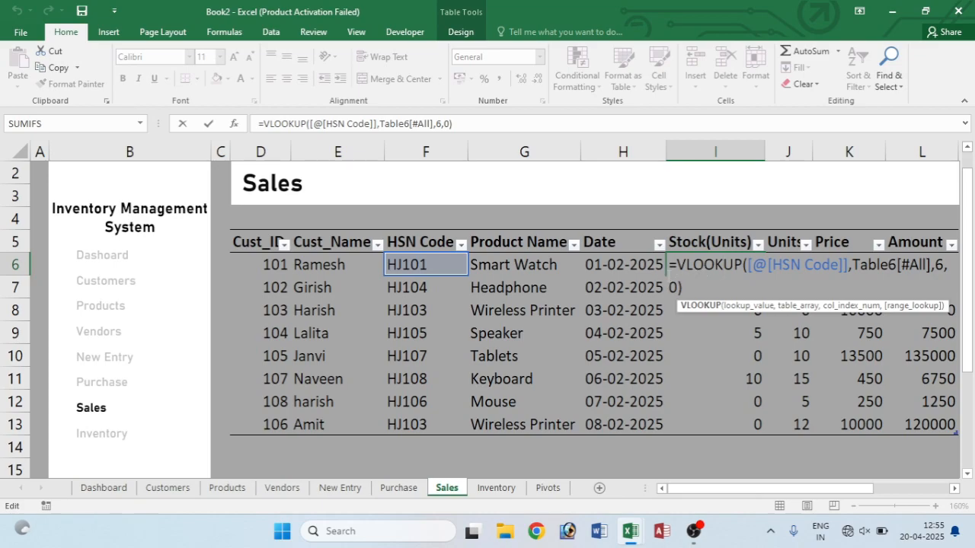
left_click(677, 264)
type("i")
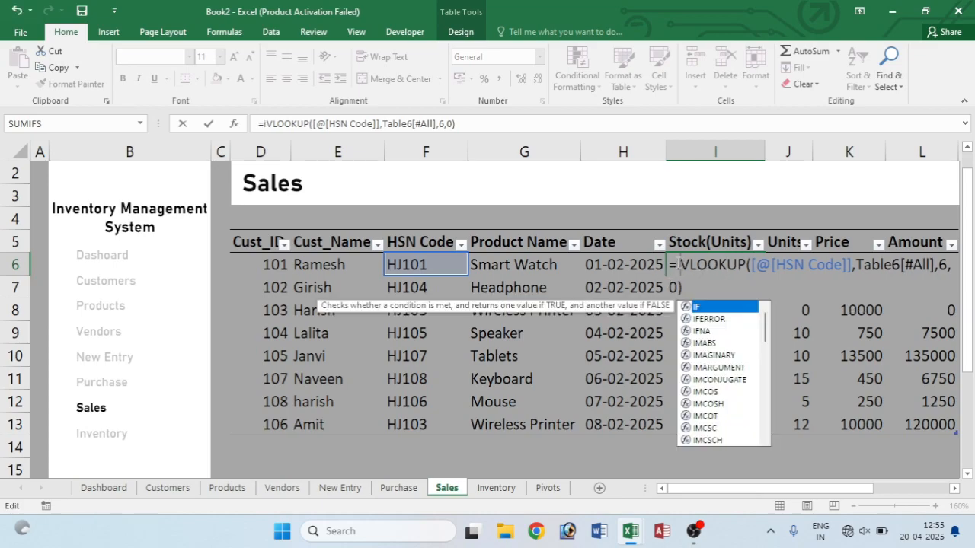
type("f")
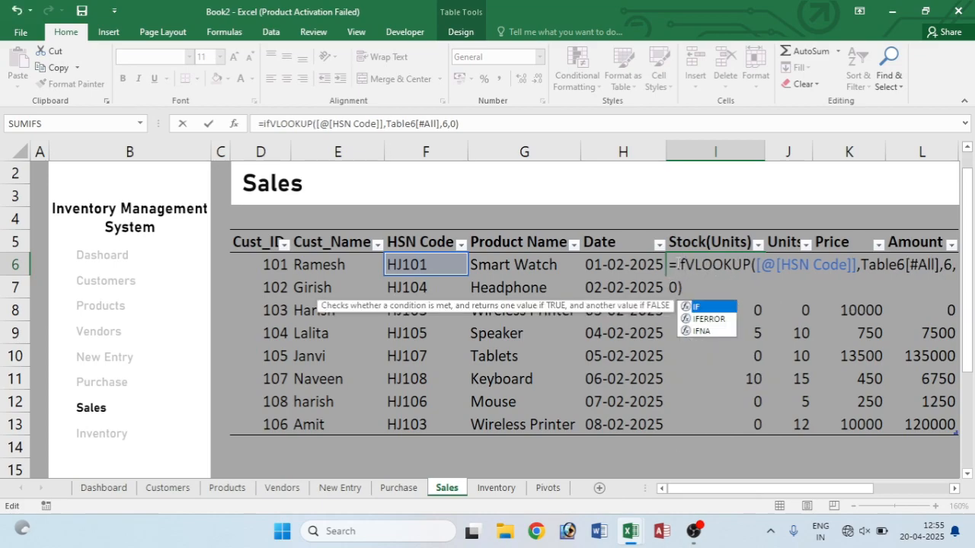
type("e")
key("Tab")
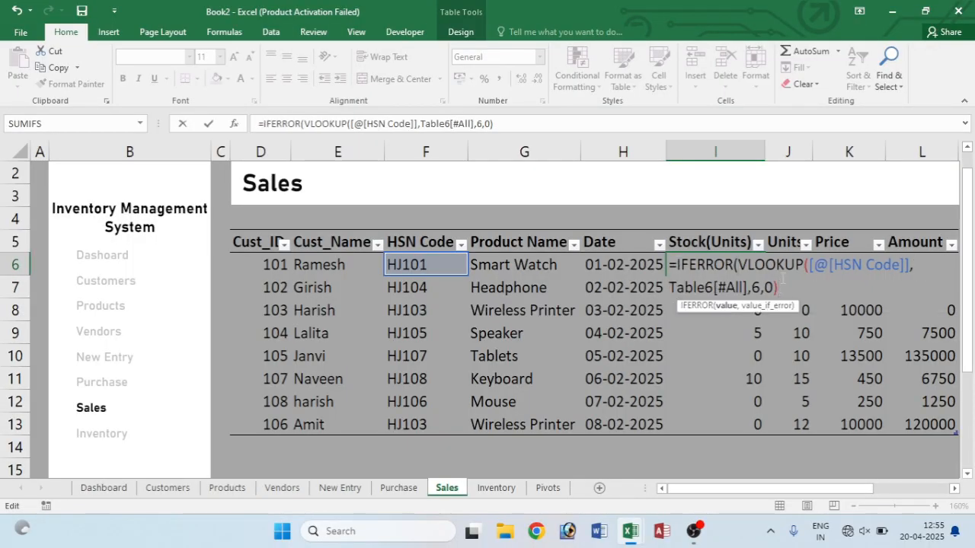
type(",\"")
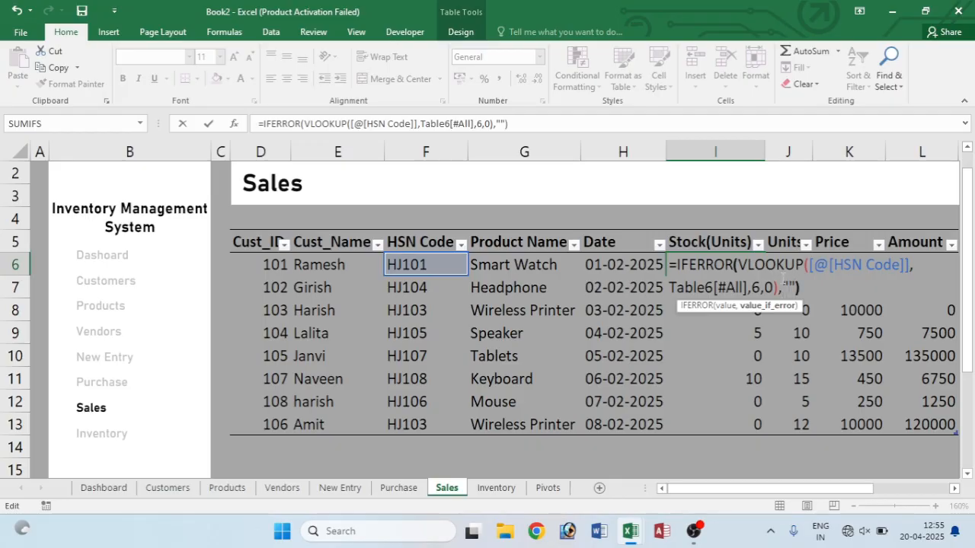
key("Return")
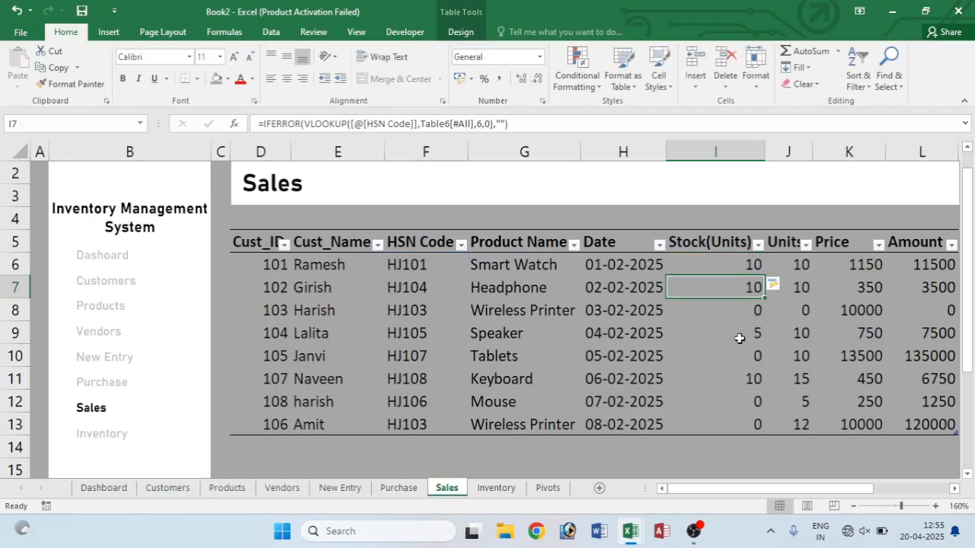
left_click(734, 310)
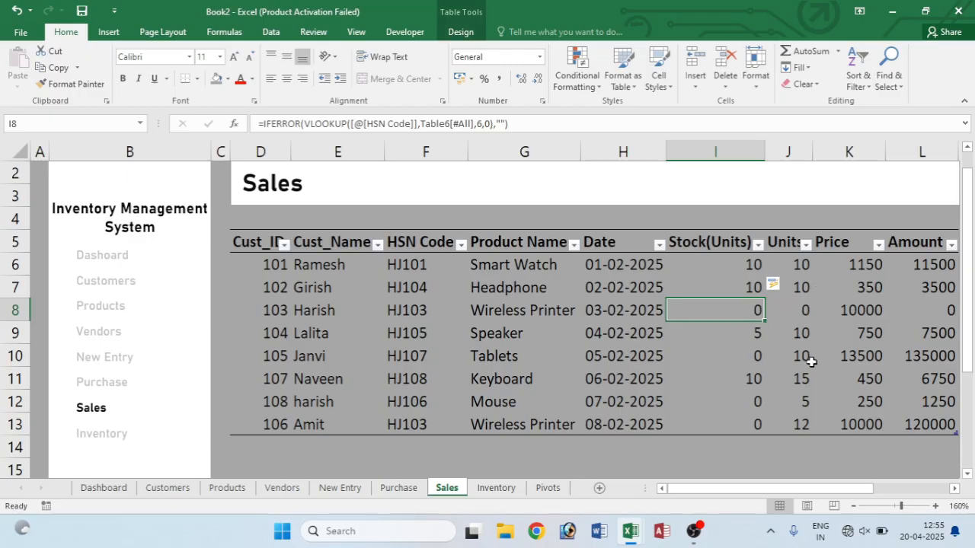
left_click(495, 488)
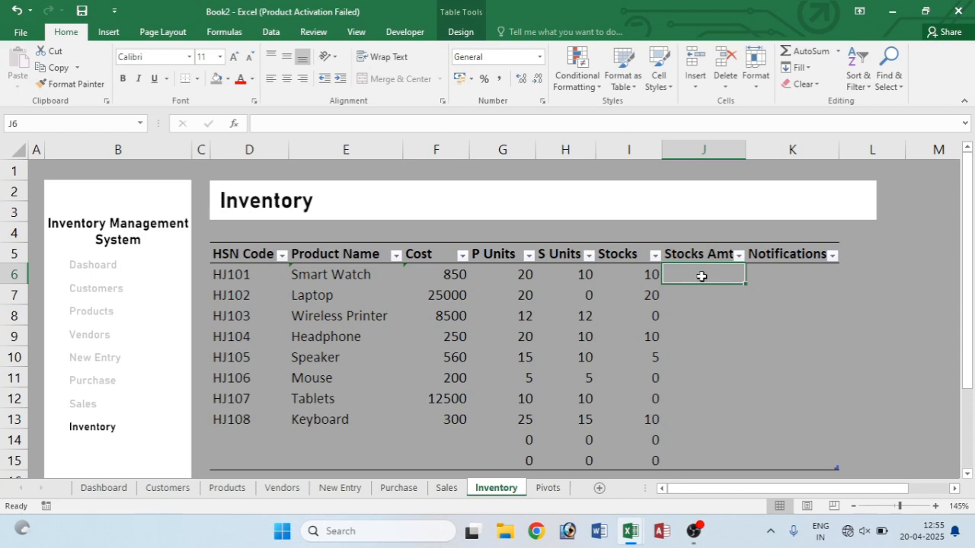
type("=")
left_click(445, 276)
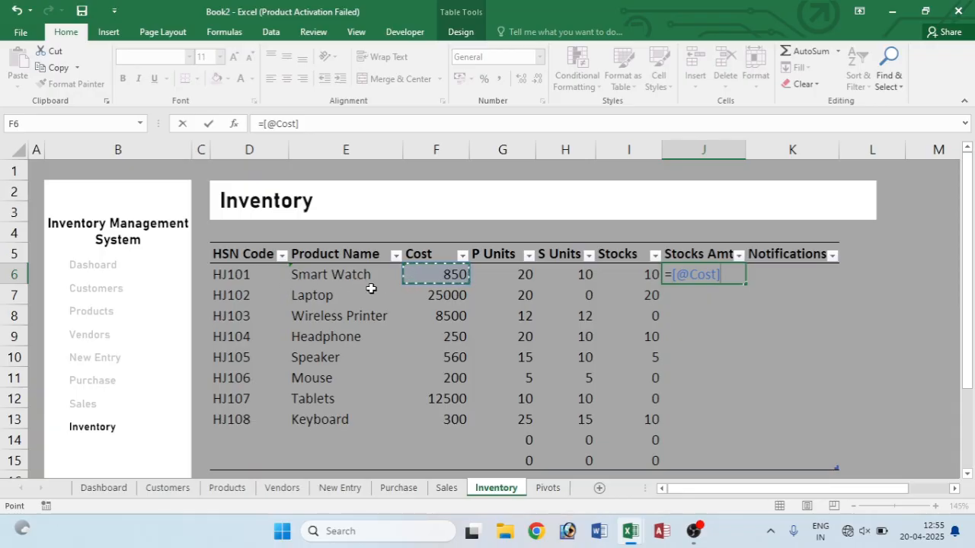
type("*")
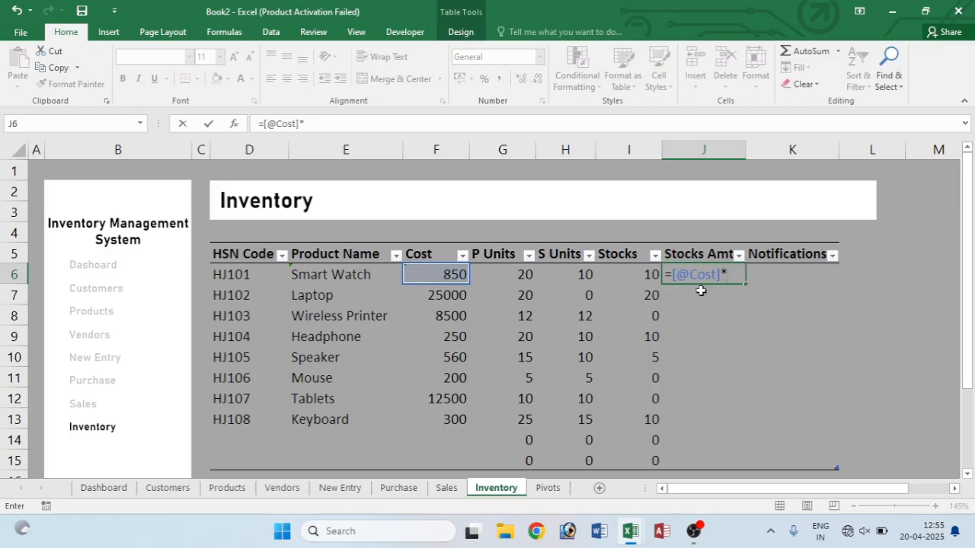
left_click(615, 272)
key("Return")
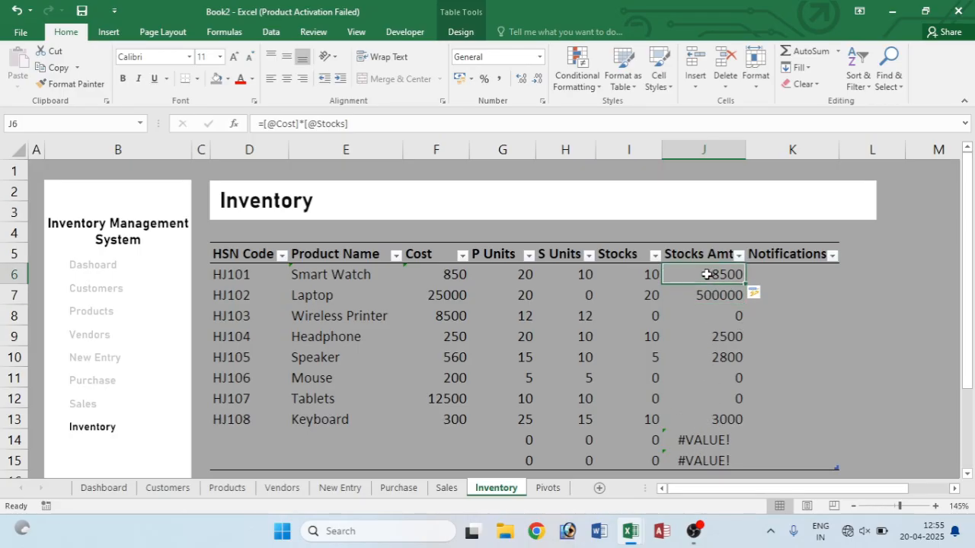
- Wrap the Stocks Amt formula in J6 in IFERROR so that errors return a blank
double_click(707, 274)
type("ife")
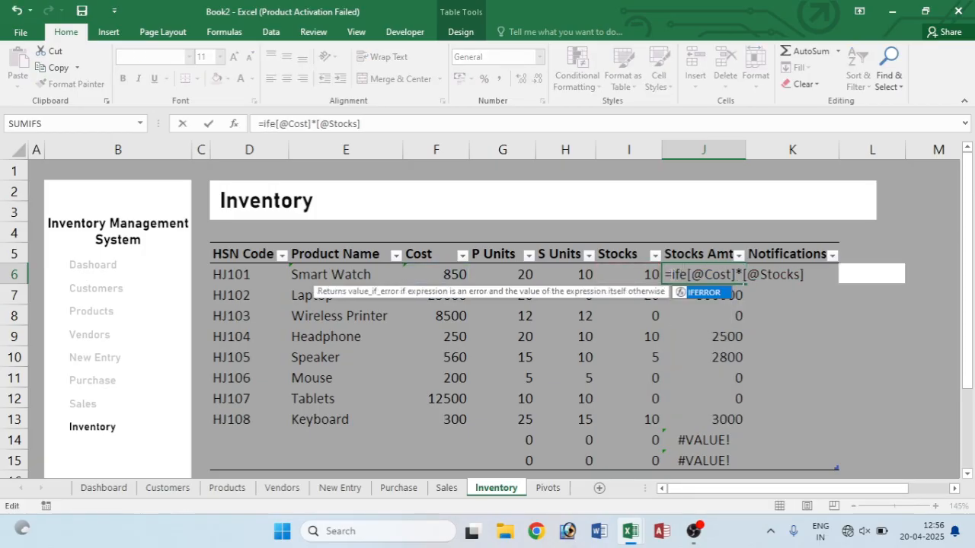
key("Tab")
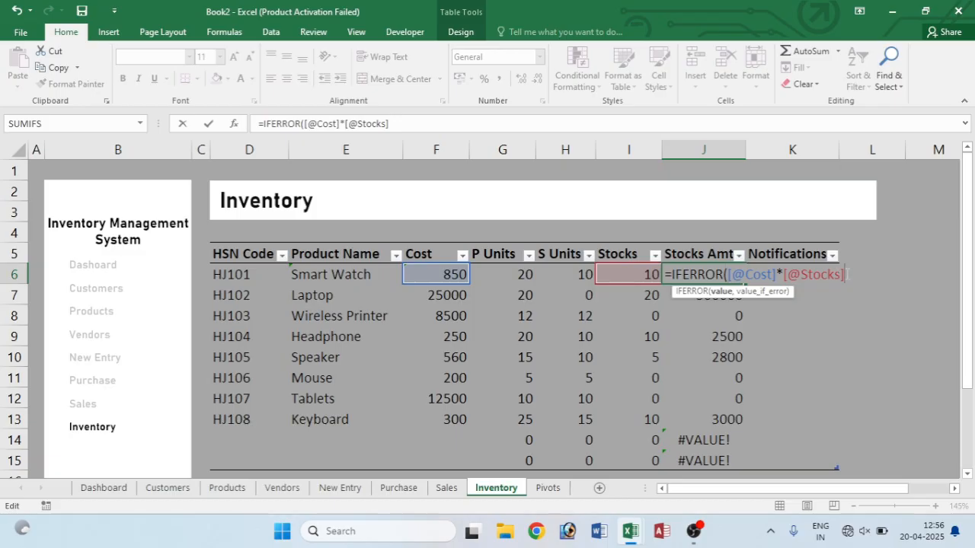
type(",")
key("Return")
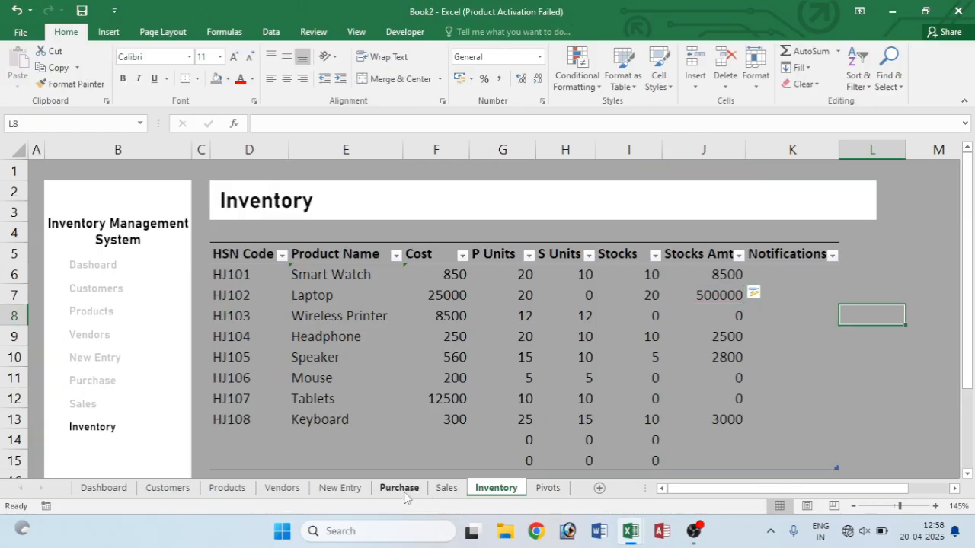
- On the Purchase sheet, extend the purchase table by one empty row, down to row 14
left_click(399, 488)
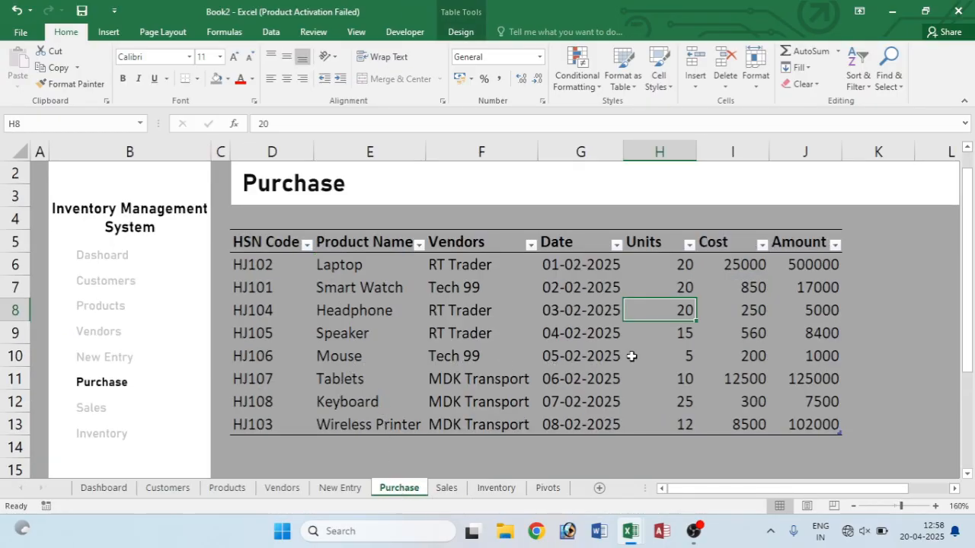
left_click(836, 438)
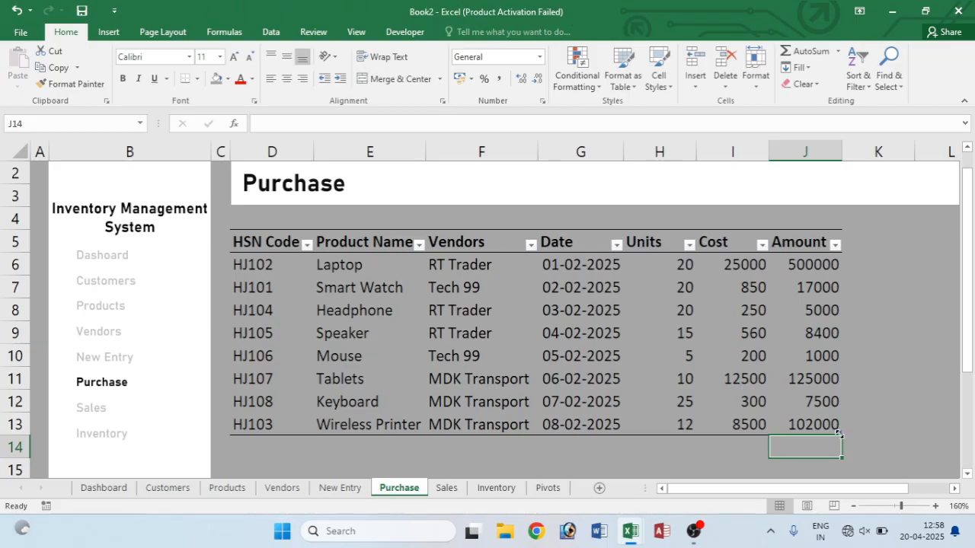
left_click_drag(837, 433, 844, 459)
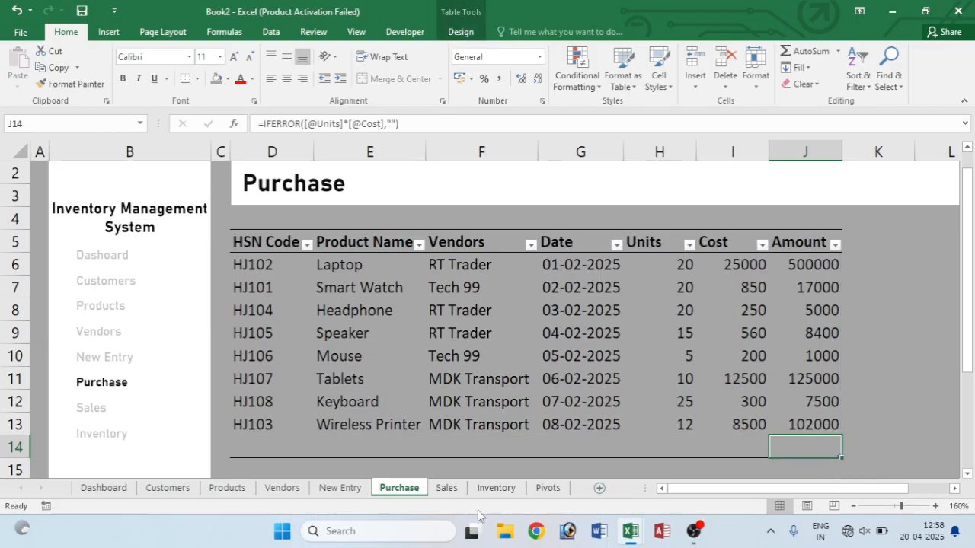
left_click(233, 445)
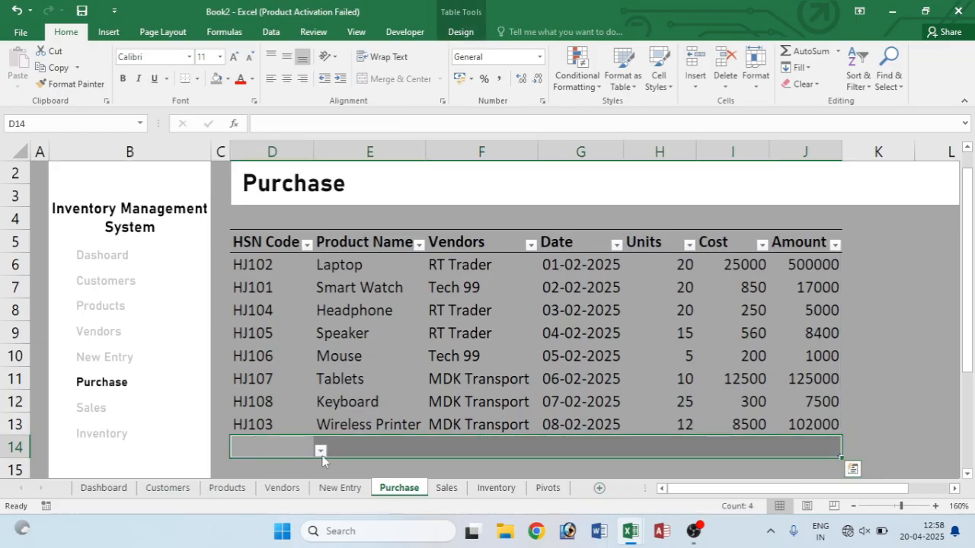
- Freeze the Purchase sheet's panes at cell D6 and scroll through the rows to check the fixed headers
scroll(322, 442, "down", 3)
scroll(323, 427, "up", 3)
left_click(272, 259)
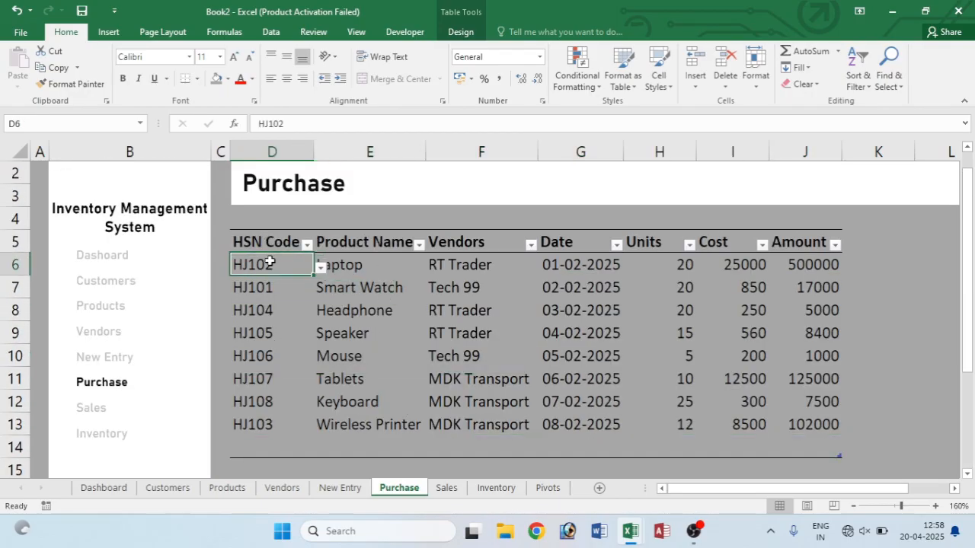
left_click(355, 32)
left_click(462, 77)
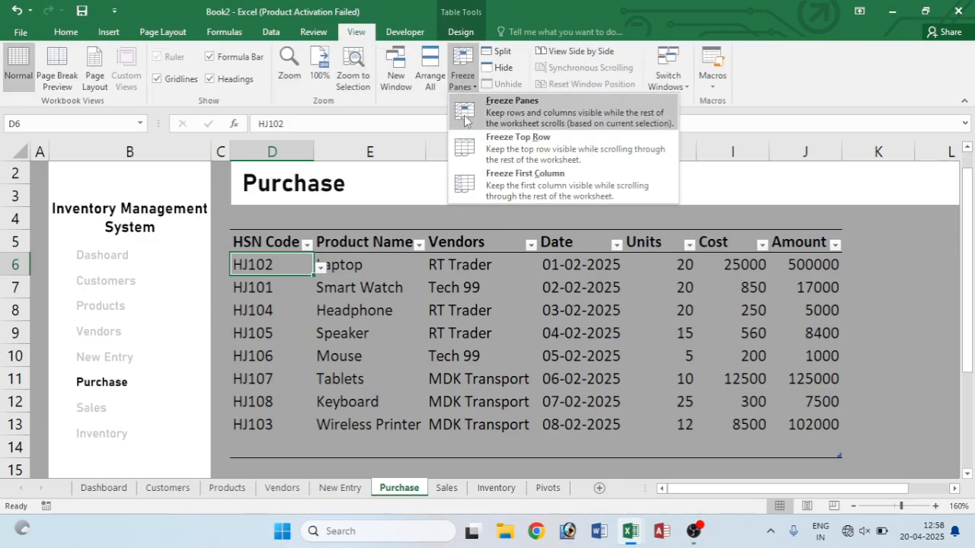
left_click(465, 114)
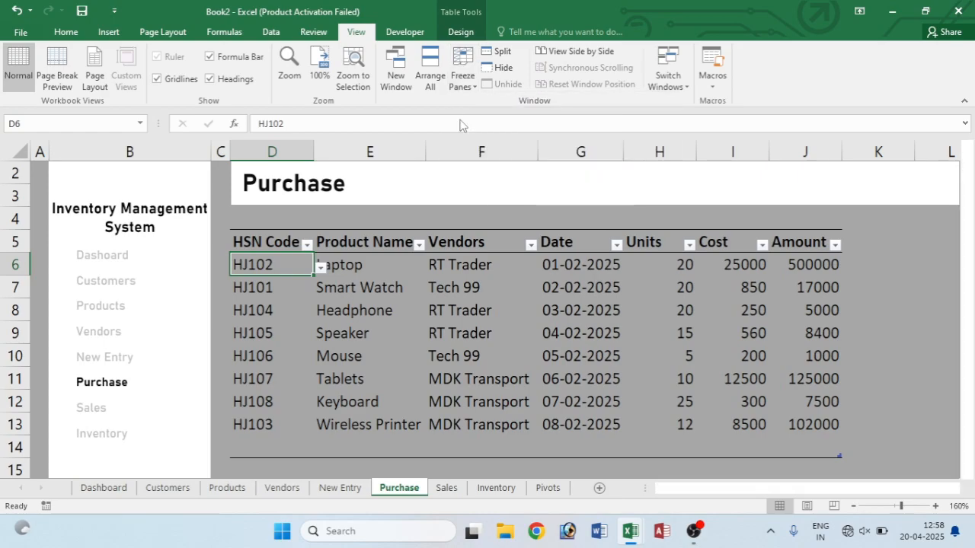
scroll(389, 298, "down", 3)
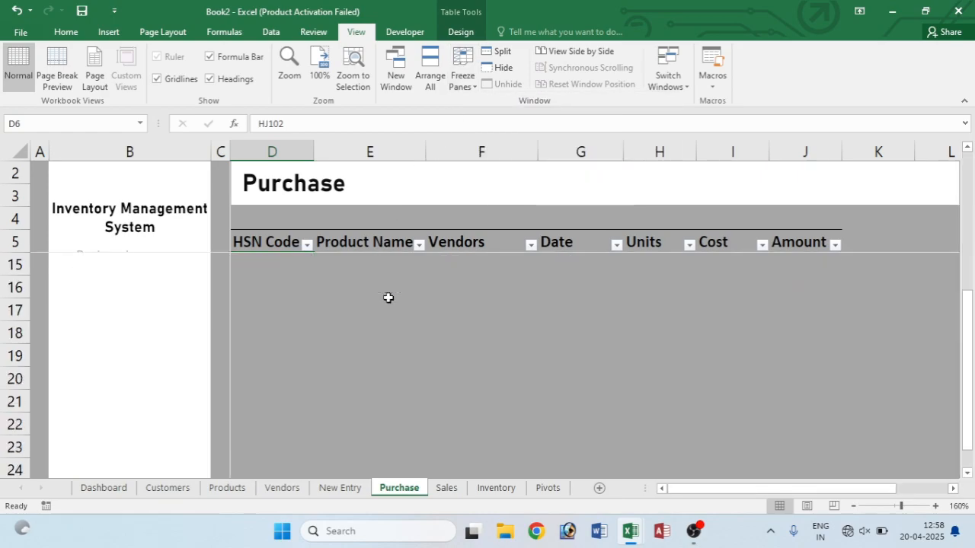
scroll(388, 297, "up", 2)
scroll(279, 290, "up", 1)
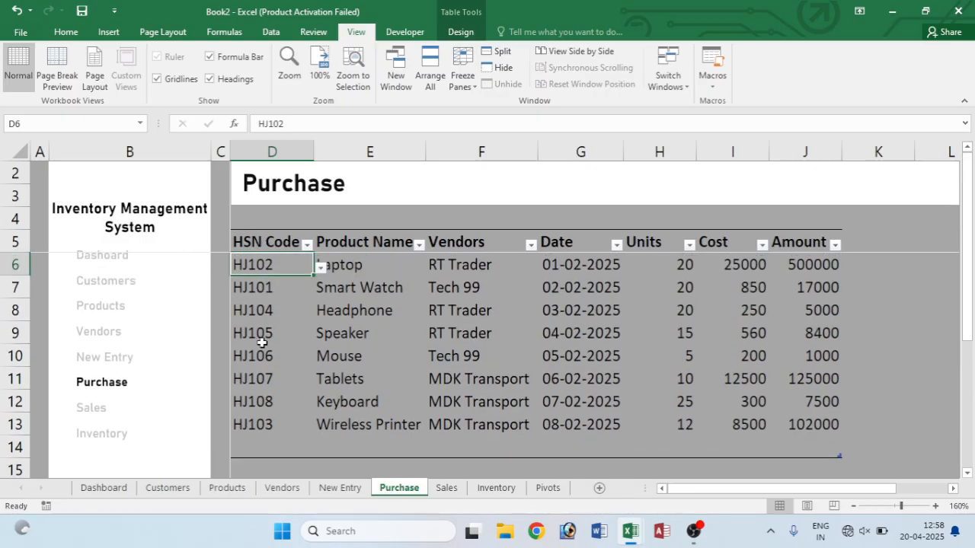
- Enter a new purchase in row 14 with HSN Code HJ104, date 09-02-2025 and 25 units
left_click(273, 446)
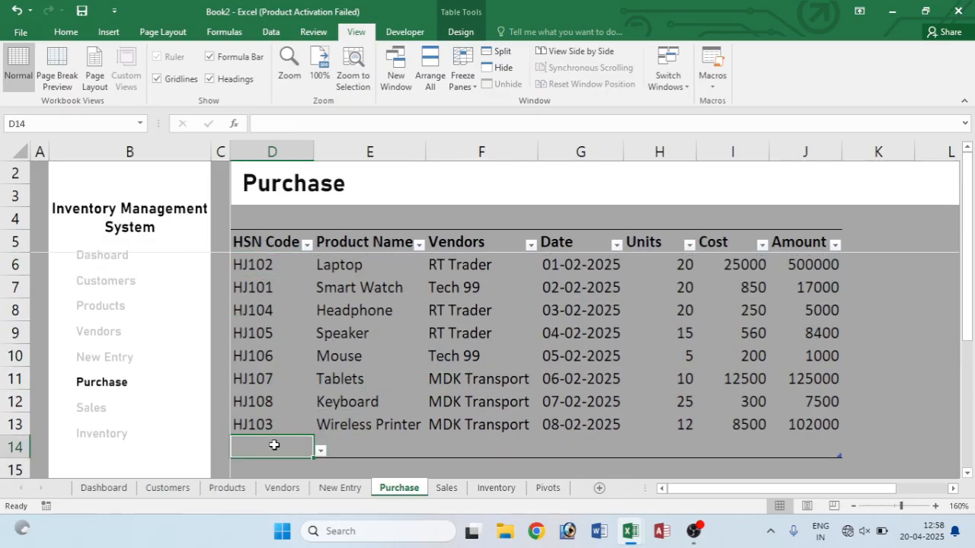
left_click(321, 452)
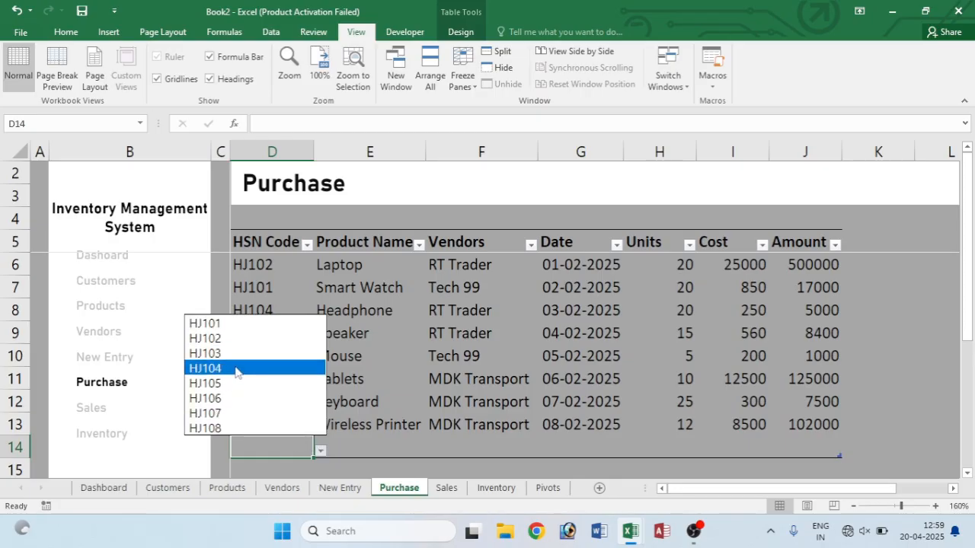
key("Escape")
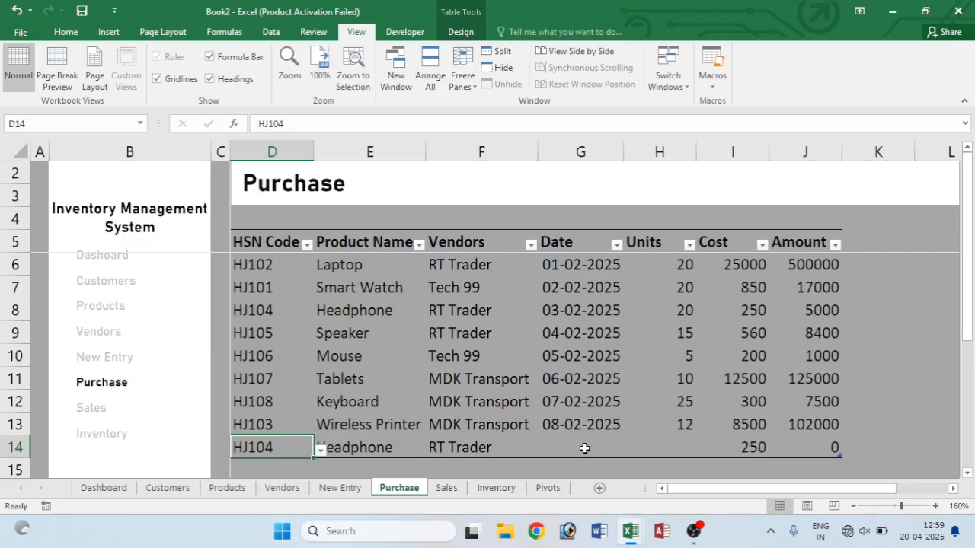
left_click(584, 447)
type("09-02-2025")
left_click(670, 441)
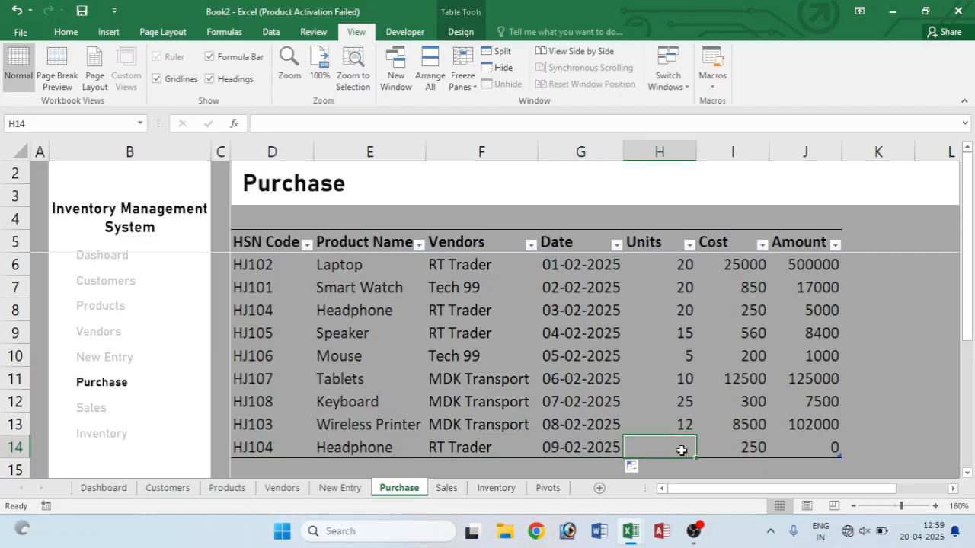
type("25")
key("Return")
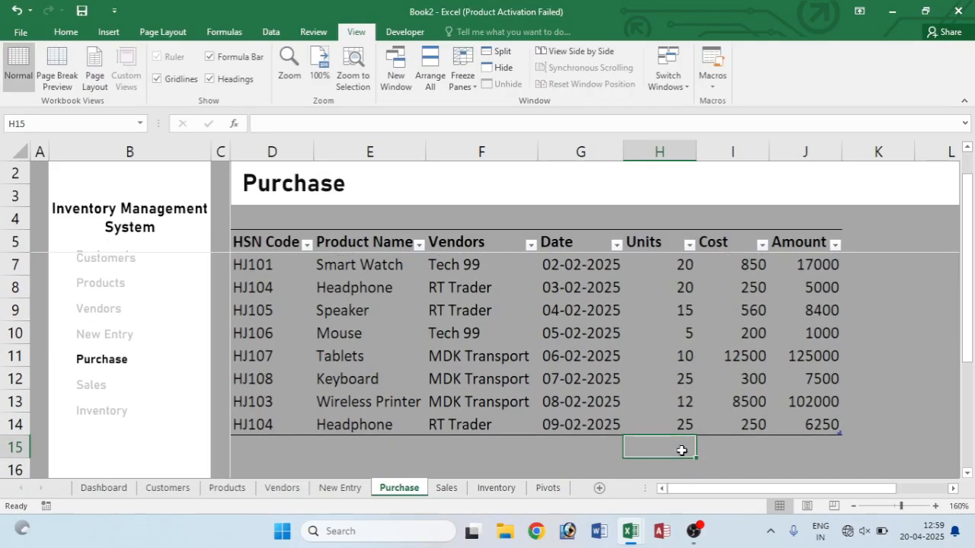
scroll(681, 450, "up", 1)
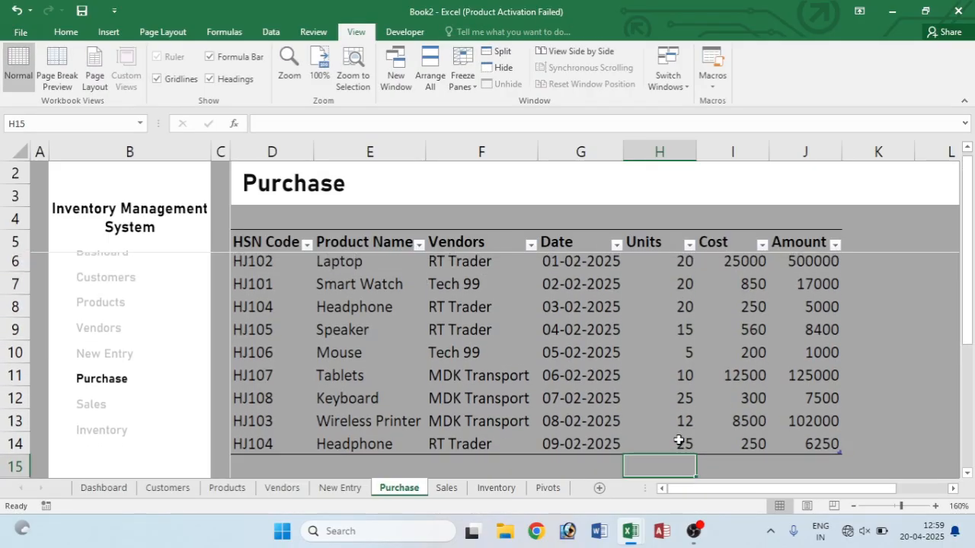
- On the Inventory sheet, freeze the panes at cell D6 and scroll through the table to check them
left_click(496, 489)
scroll(622, 312, "down", 1)
scroll(622, 312, "up", 1)
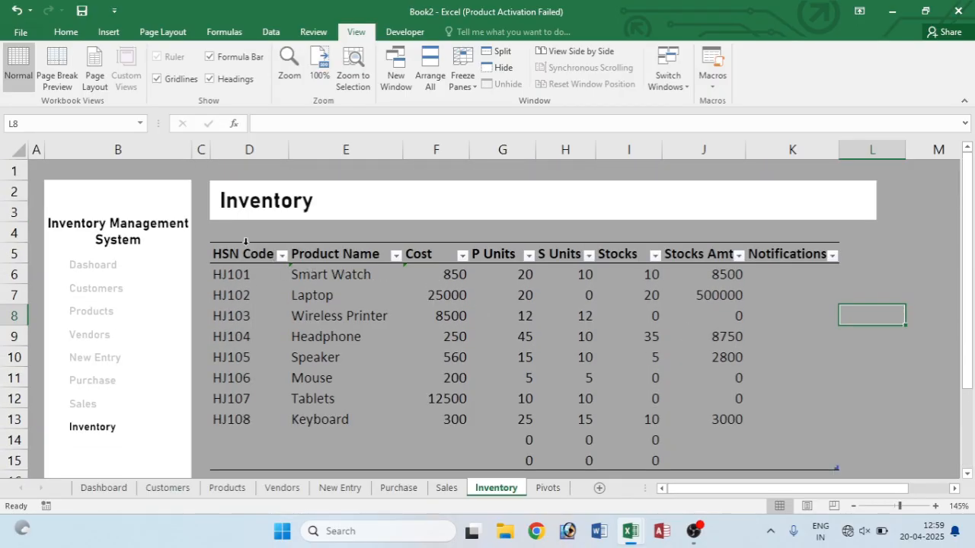
left_click(235, 272)
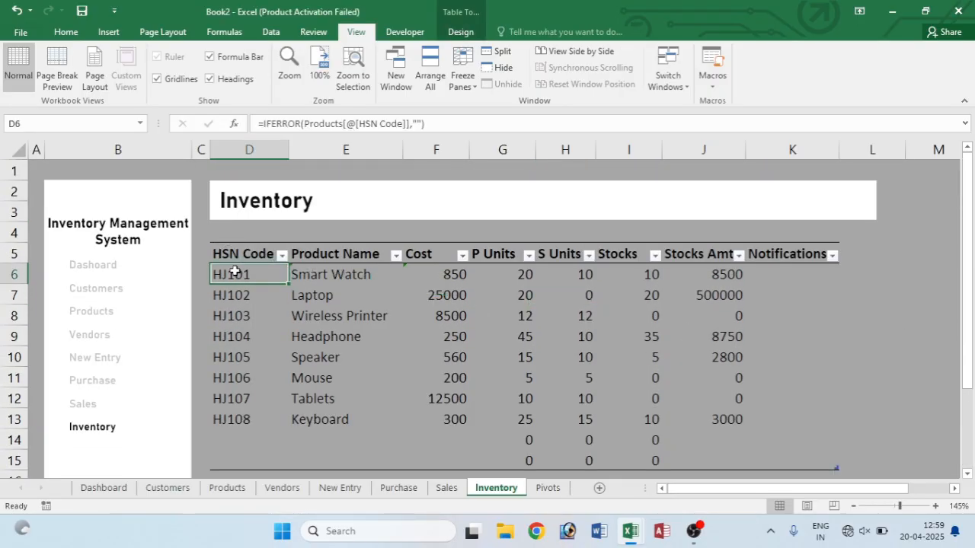
left_click(462, 73)
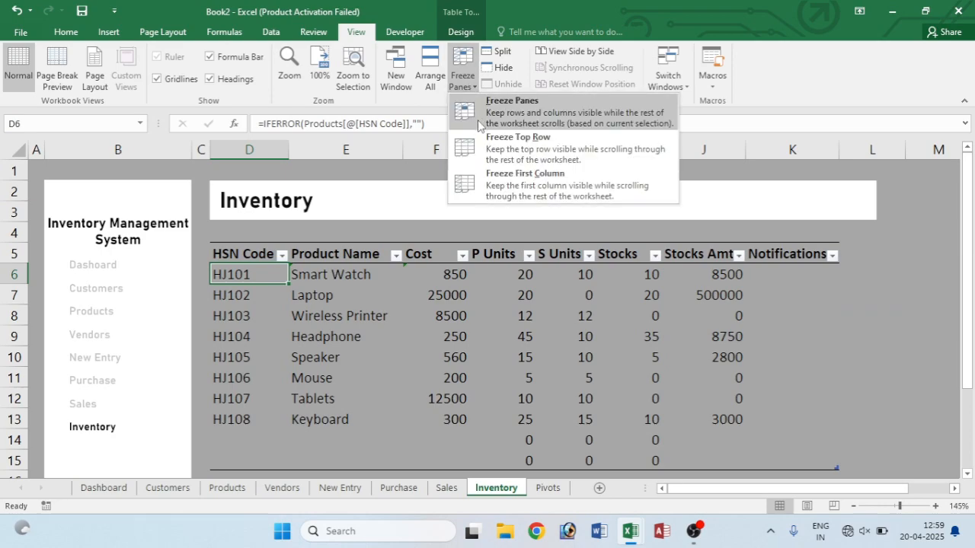
left_click(480, 124)
scroll(315, 299, "down", 1)
scroll(279, 306, "up", 1)
left_click(415, 376)
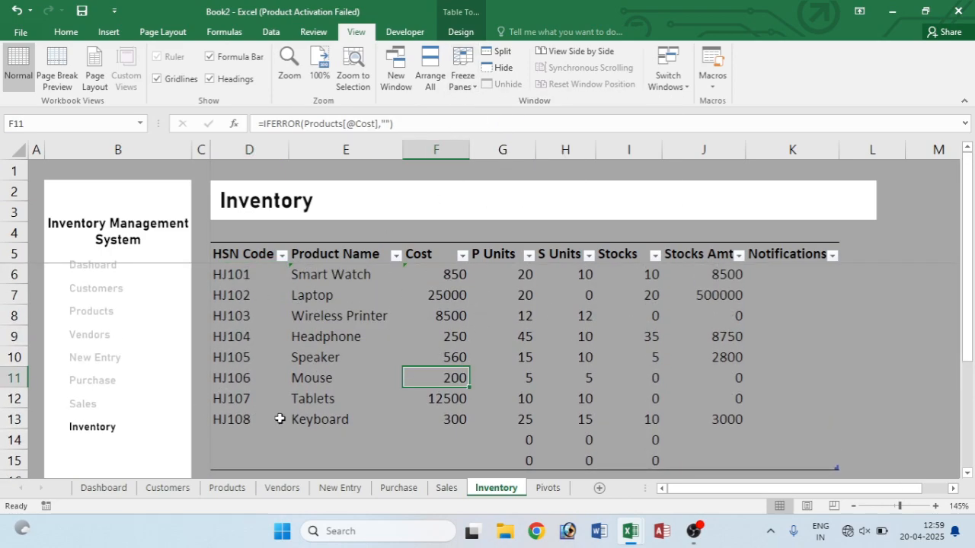
- On the Sales sheet, set the units sold in row 7 (Headphone, HJ104) to 25
left_click(447, 487)
scroll(798, 381, "right", 2)
left_click(559, 284)
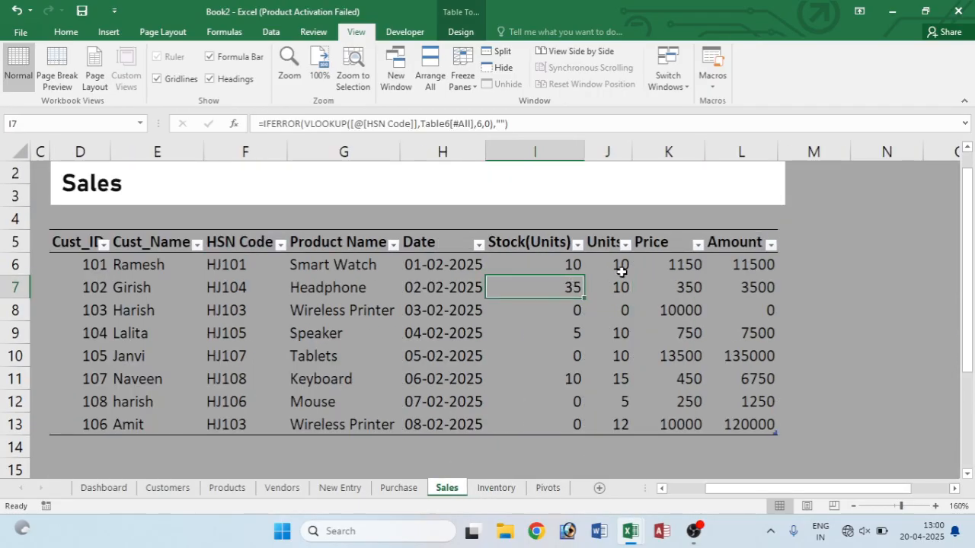
left_click(612, 288)
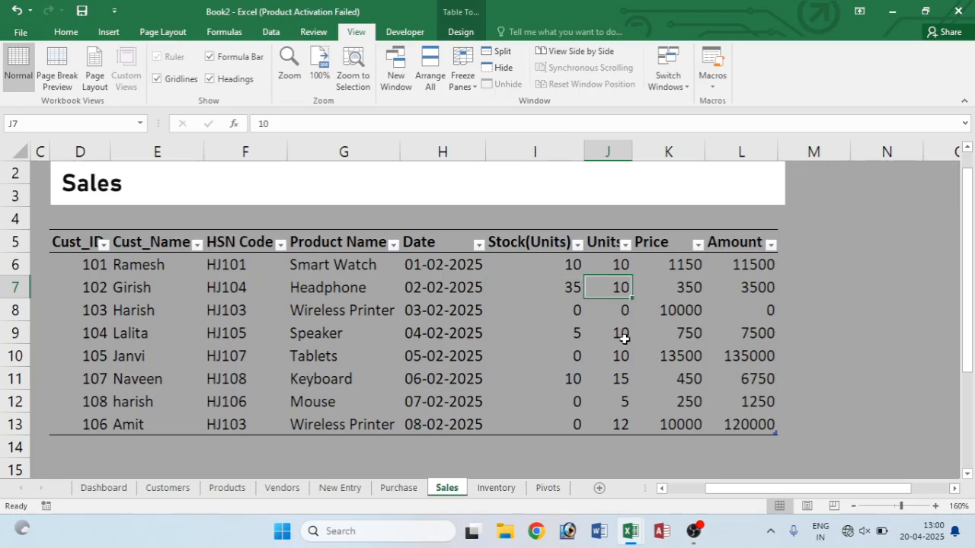
type("25")
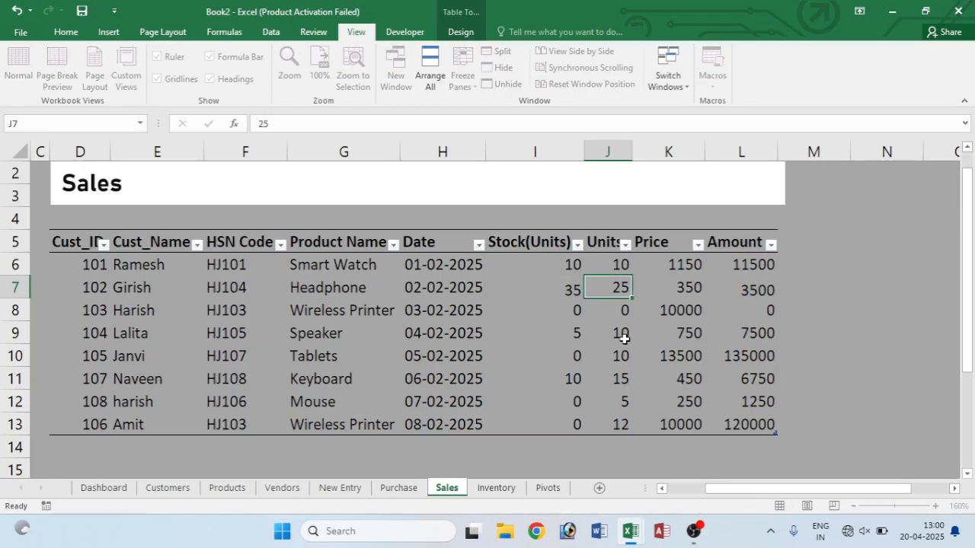
key("Return")
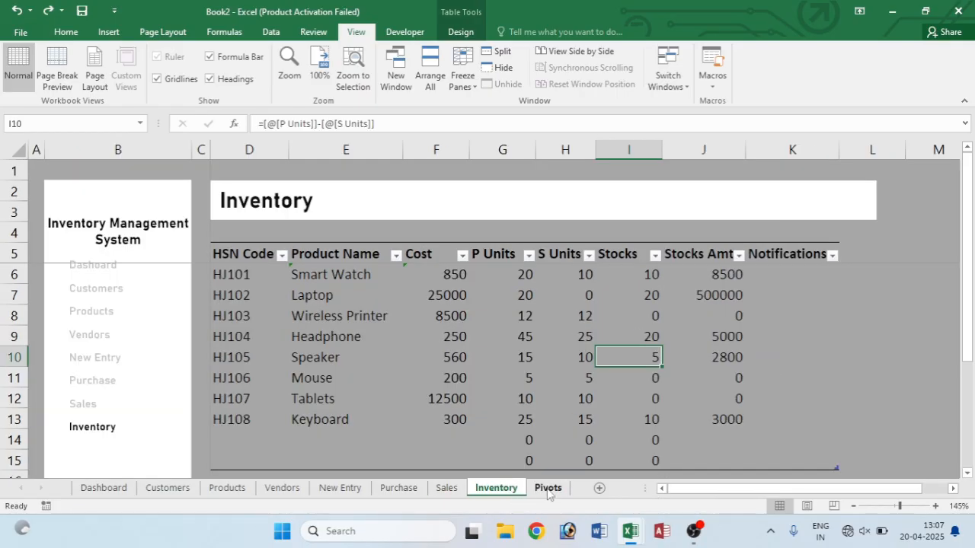
left_click(548, 488)
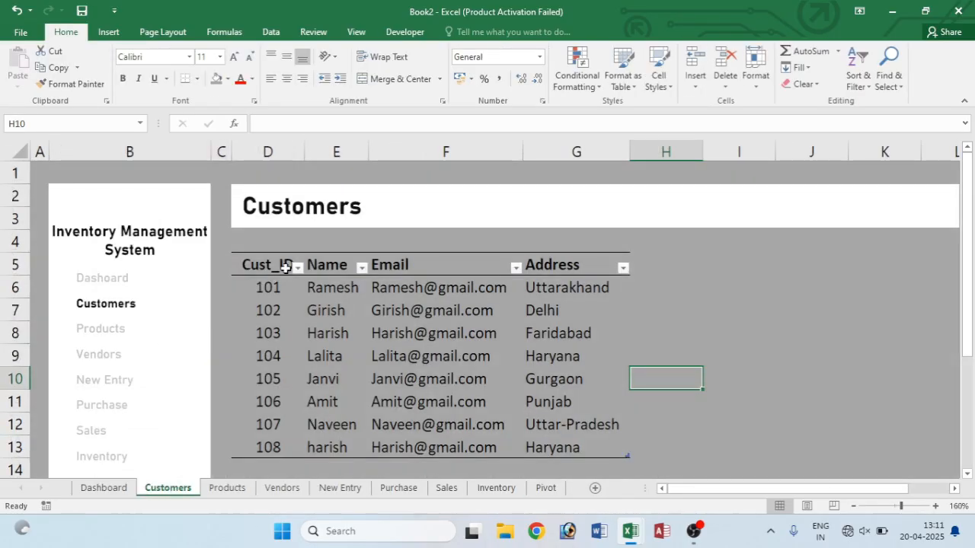
left_click(546, 488)
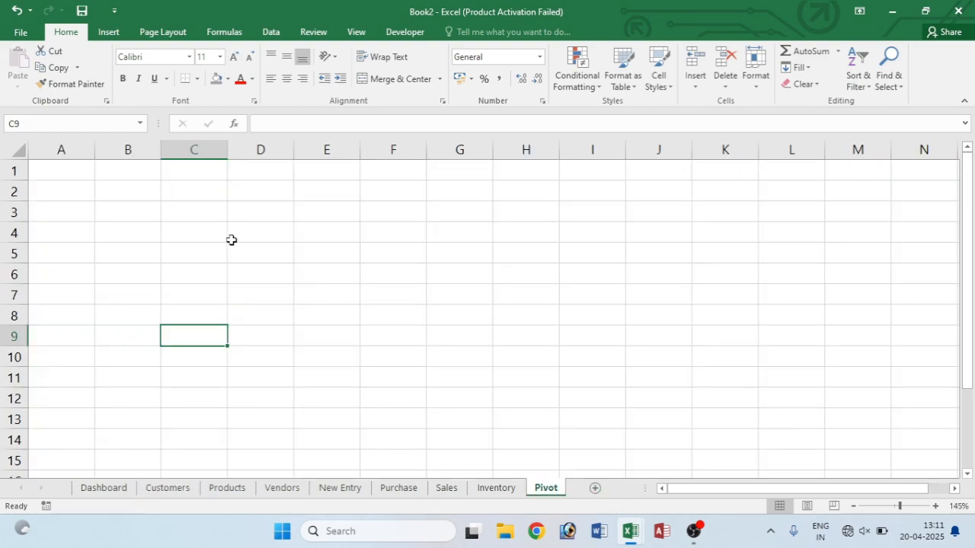
left_click(228, 489)
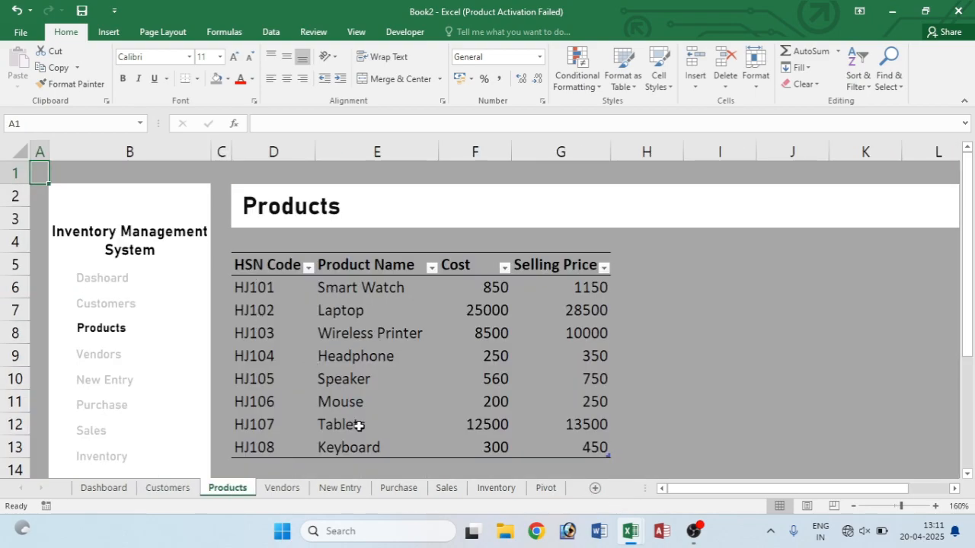
- Create a PivotTable from the full Customers table, placed on the existing Pivot sheet at cell A2
left_click(180, 492)
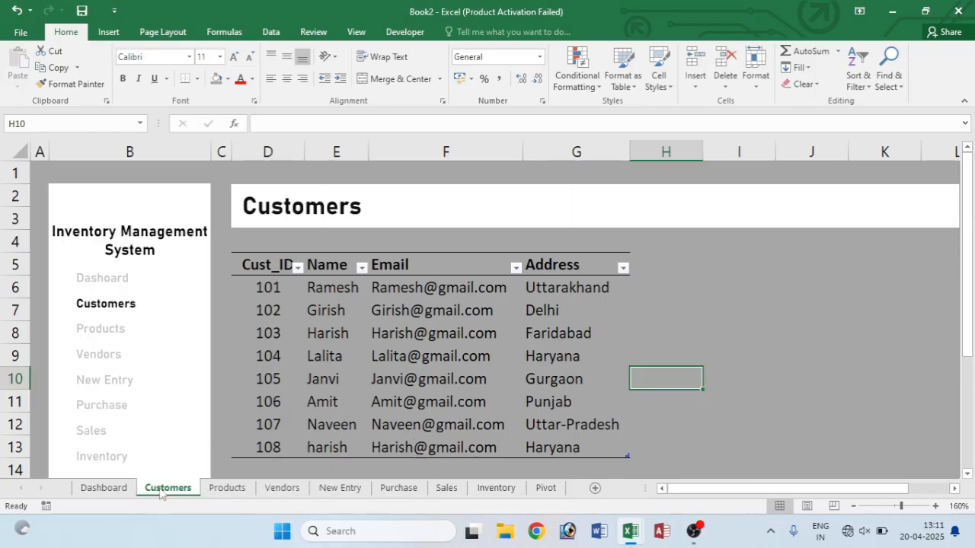
left_click_drag(278, 274, 573, 448)
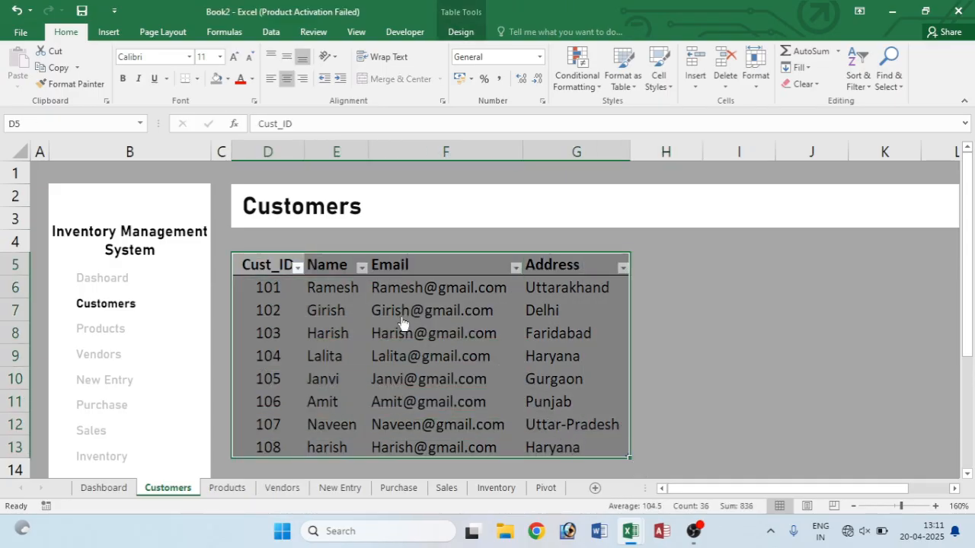
left_click(109, 32)
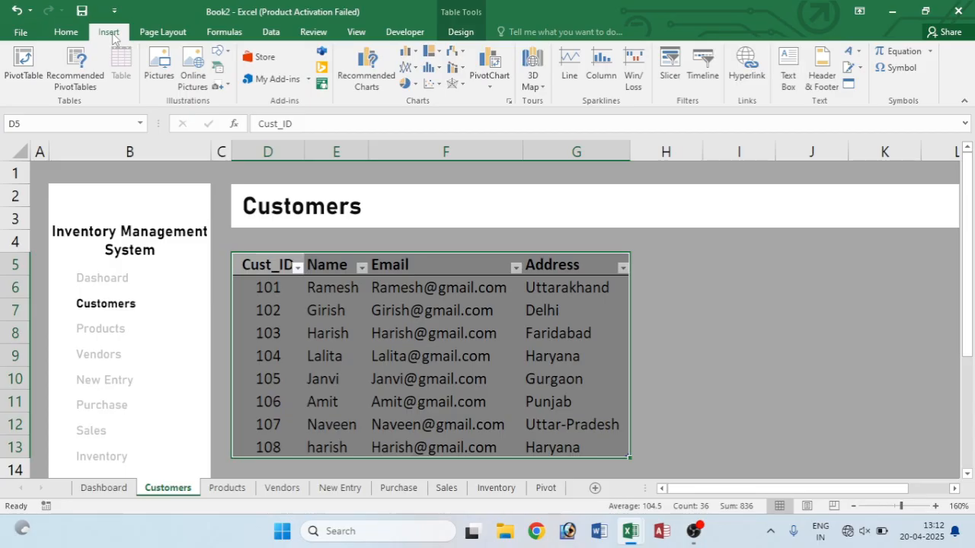
left_click(33, 60)
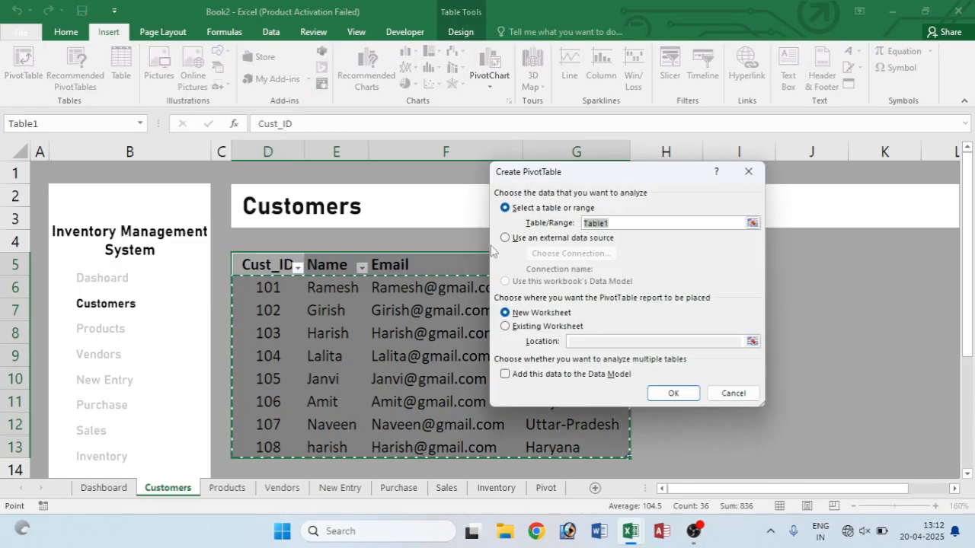
left_click(505, 326)
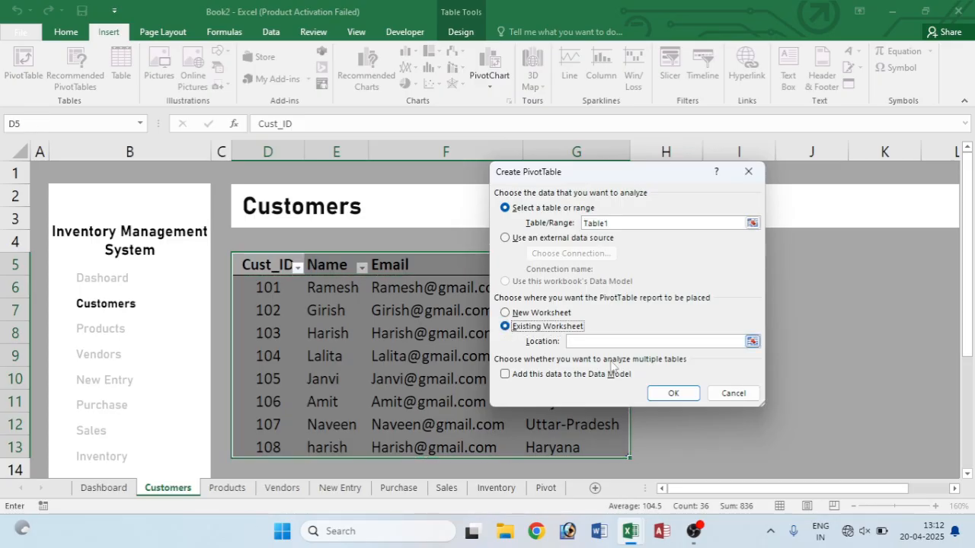
left_click(545, 487)
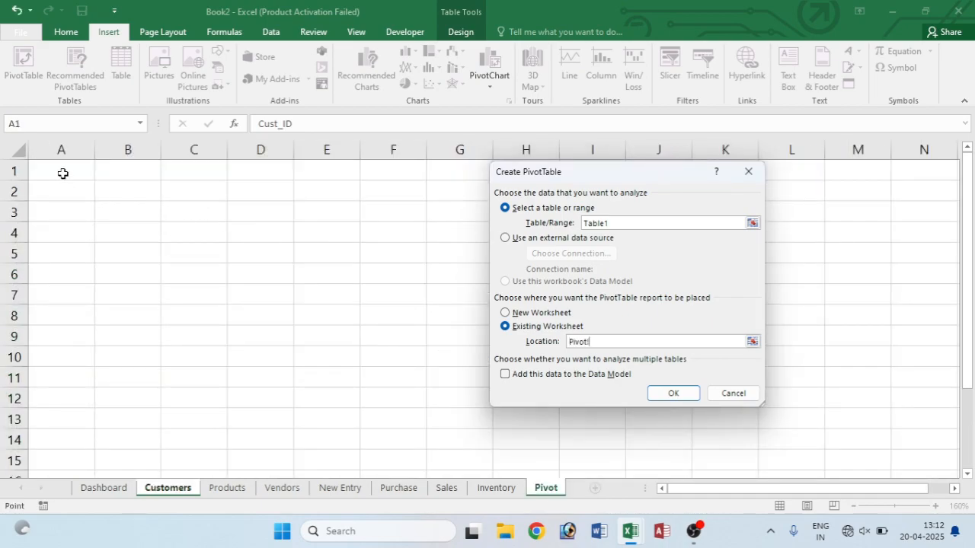
left_click(64, 185)
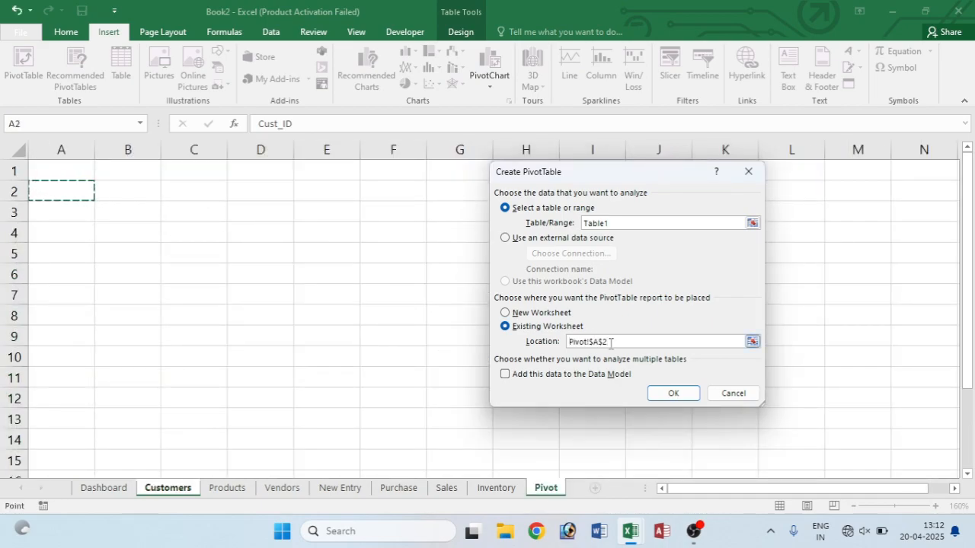
left_click(673, 394)
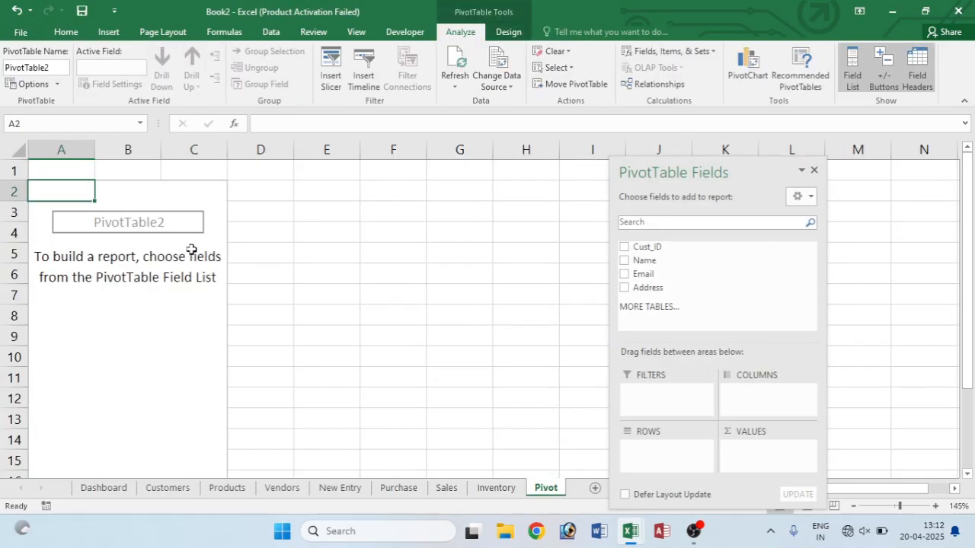
left_click_drag(647, 247, 773, 453)
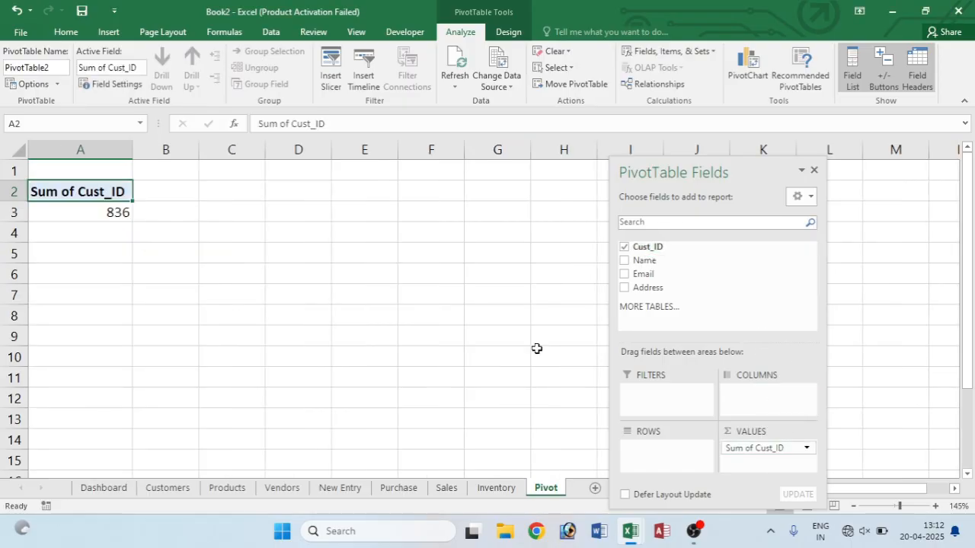
mouse_move(98, 214)
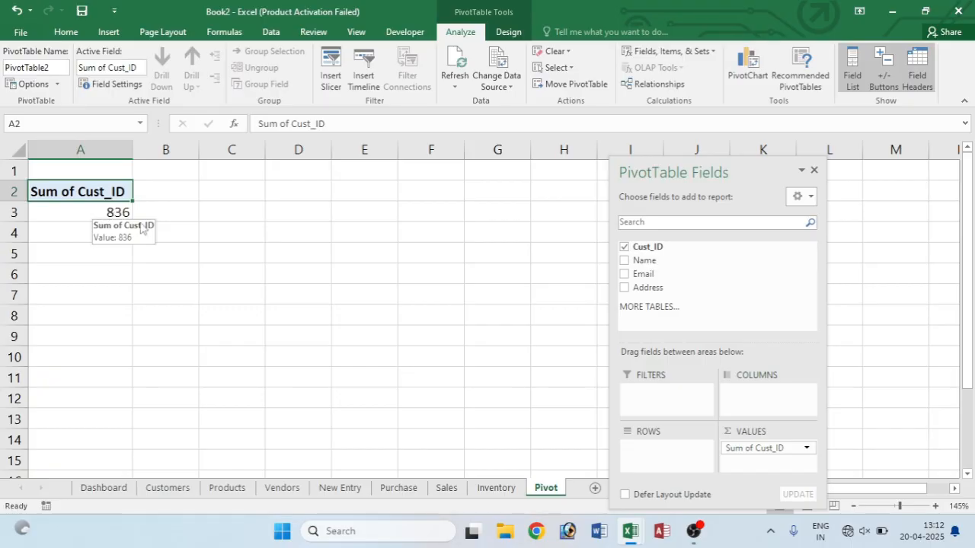
left_click_drag(779, 449, 686, 259)
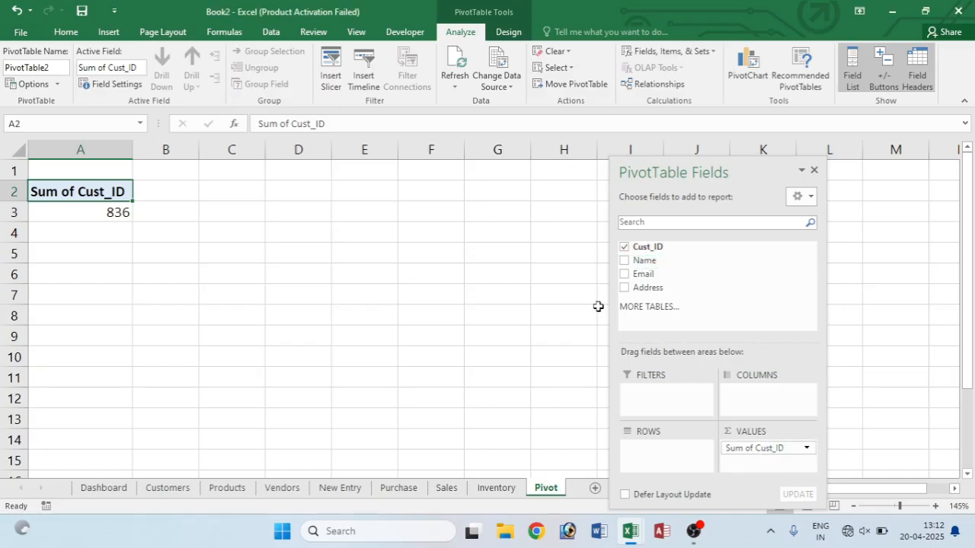
left_click(623, 246)
- Add the Name field to the pivot's values as a count, and link it in C3 with =GETPIVOTDATA("Name",$A$2) under the label Customers in C2
left_click_drag(627, 260, 744, 454)
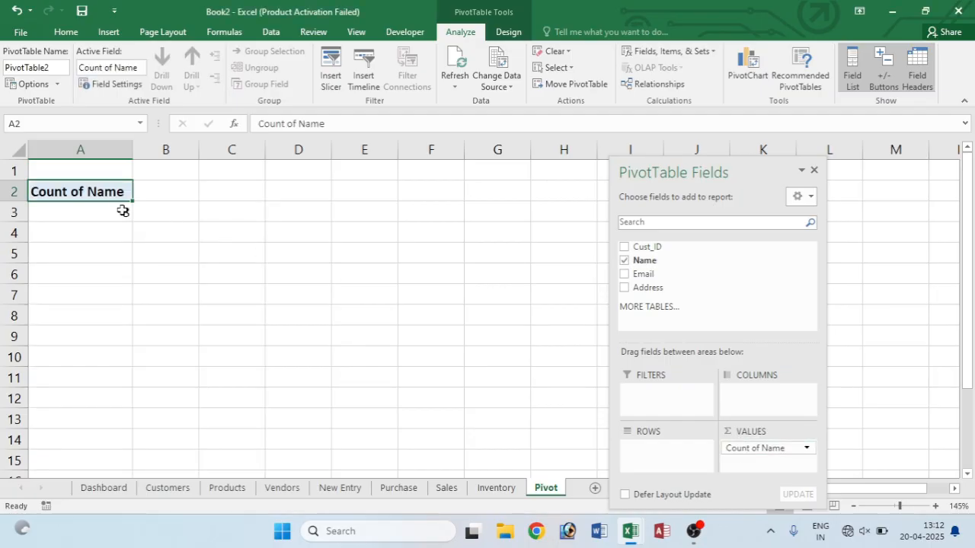
left_click(209, 194)
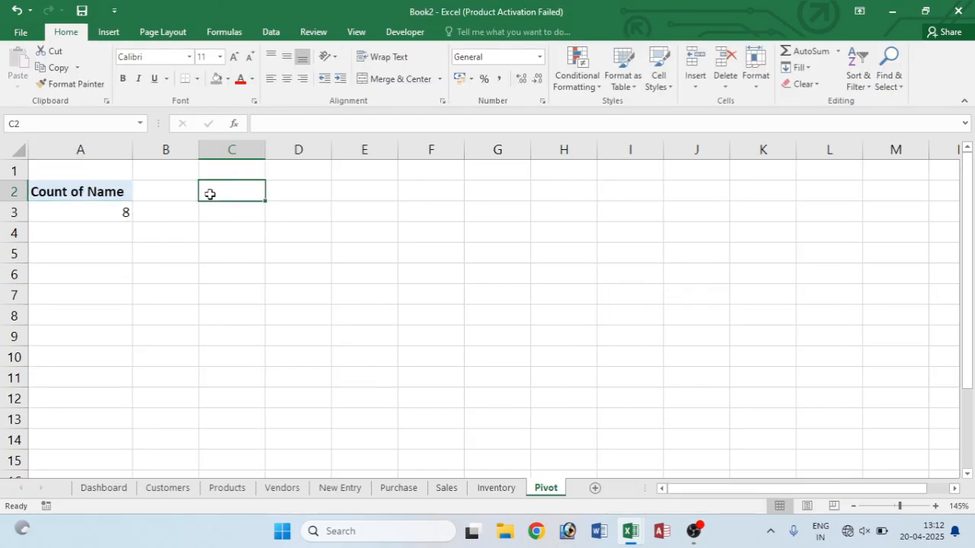
type("c")
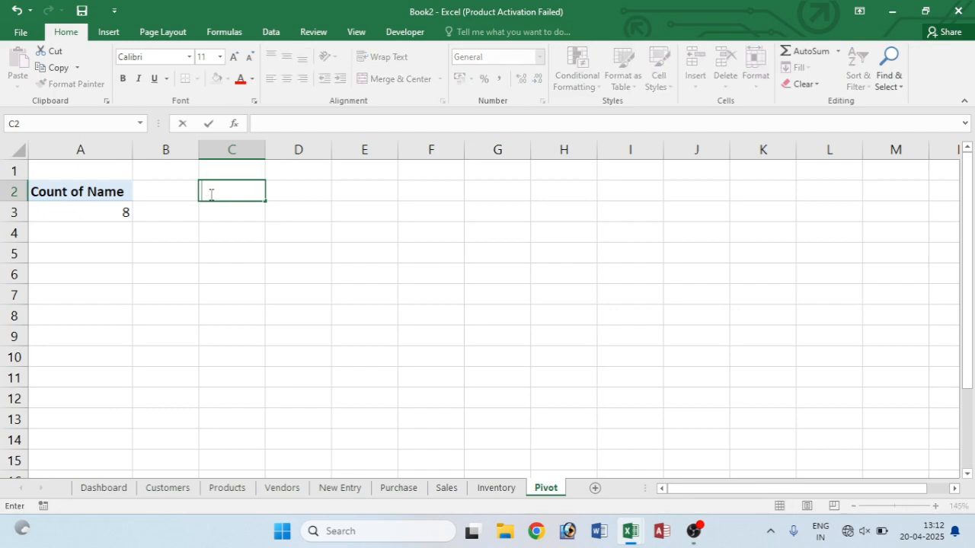
type("ustomers")
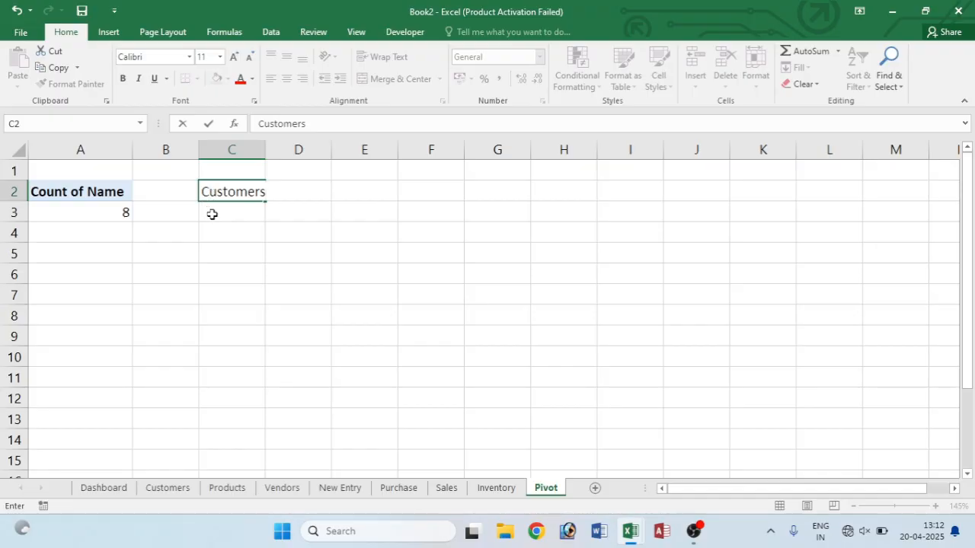
left_click(213, 214)
type("=")
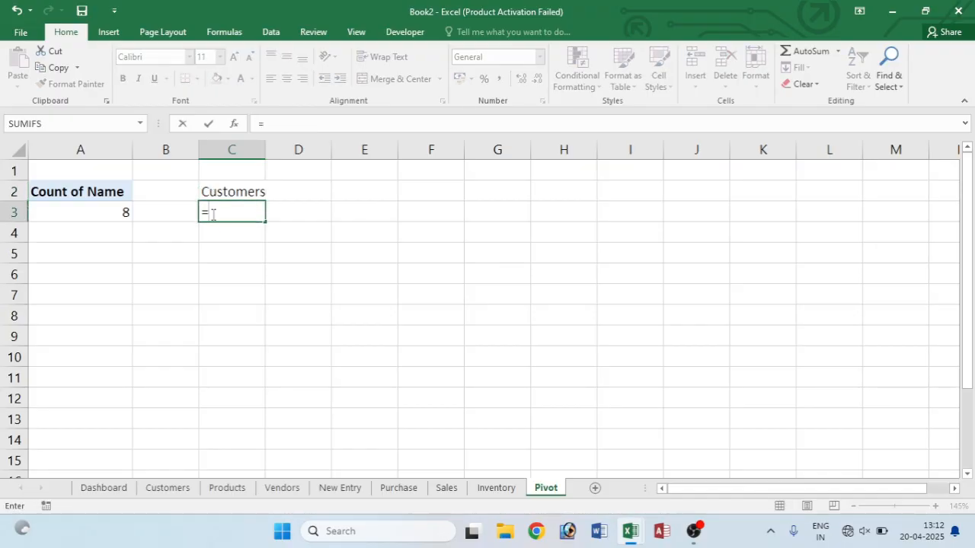
left_click(120, 213)
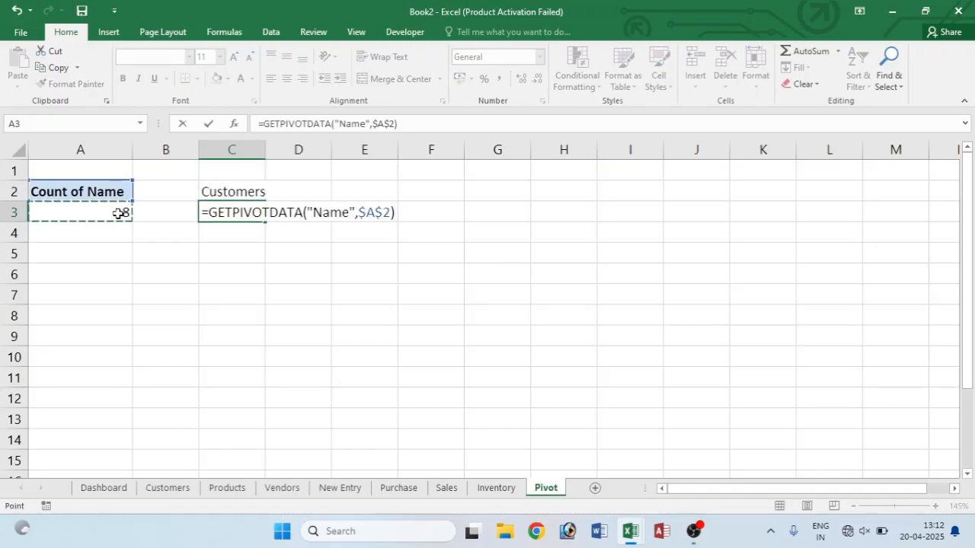
key("Return")
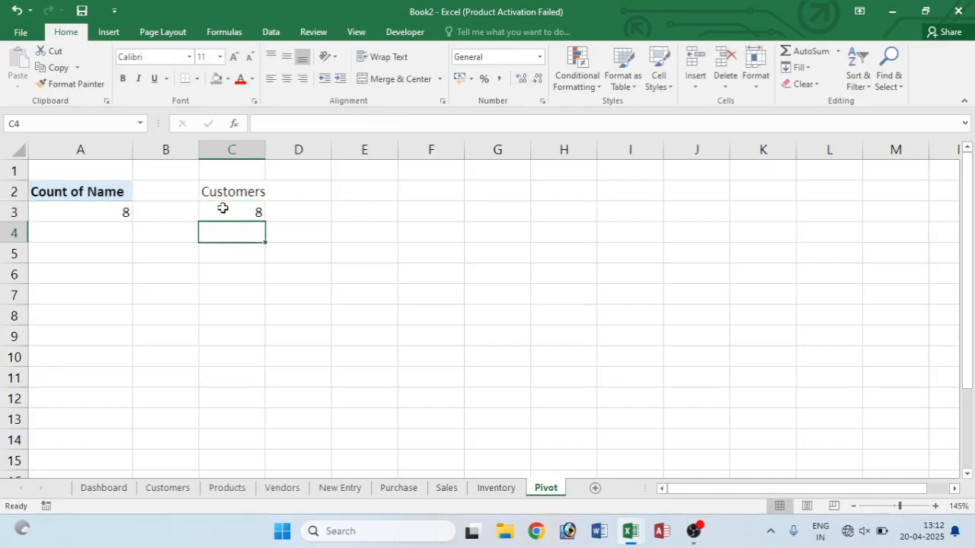
key("Down")
key("Down")
key("Down")
key("Down")
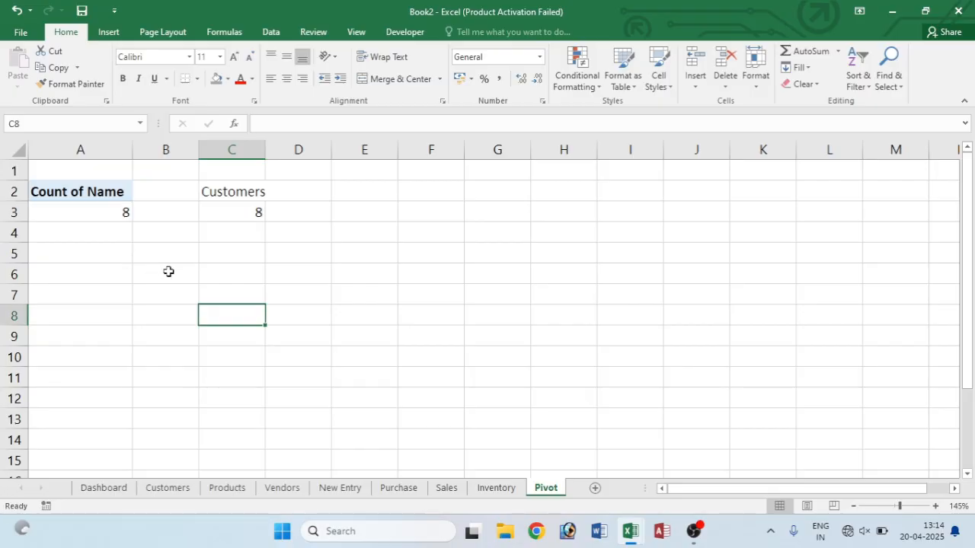
- Start a PivotTable from the Products table data and choose to place it on an existing worksheet
left_click(219, 492)
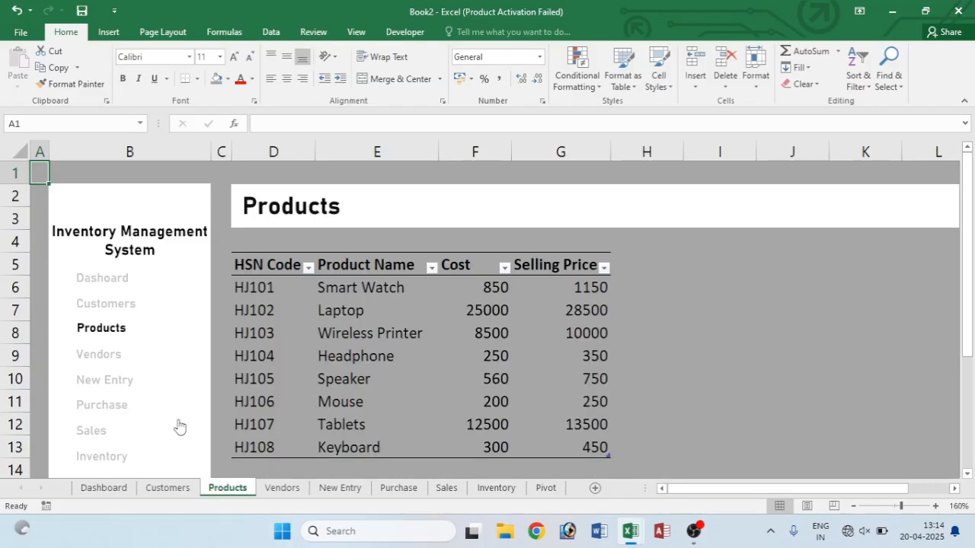
left_click_drag(254, 287, 583, 441)
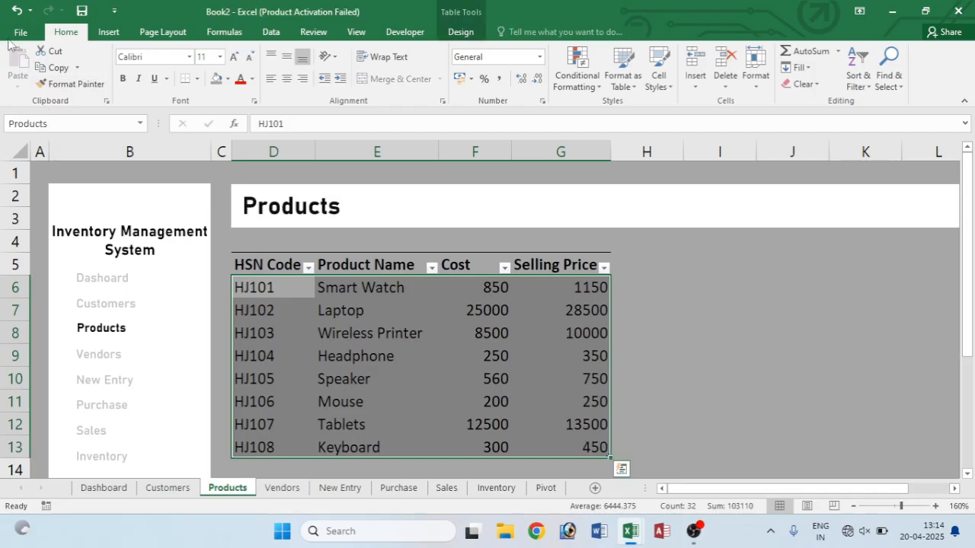
left_click(109, 32)
left_click(25, 69)
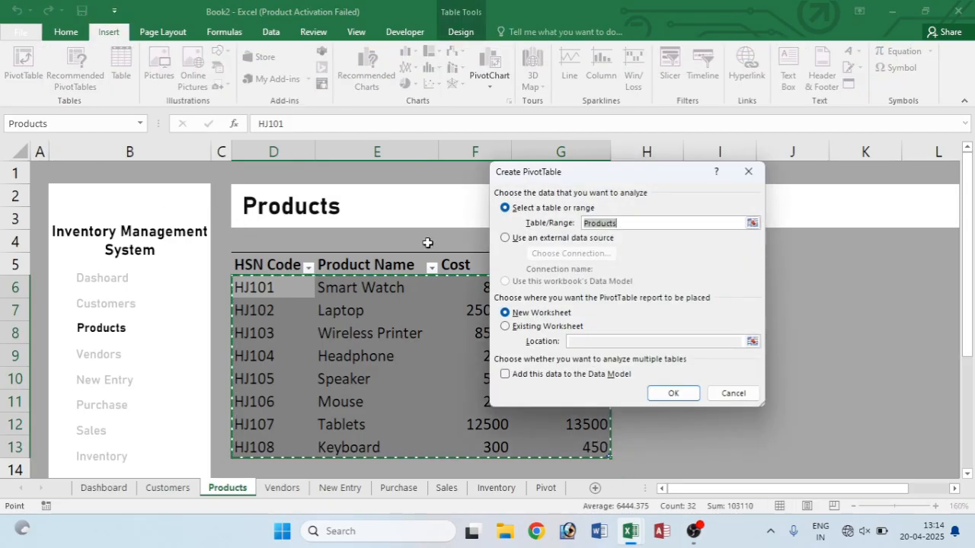
left_click(504, 327)
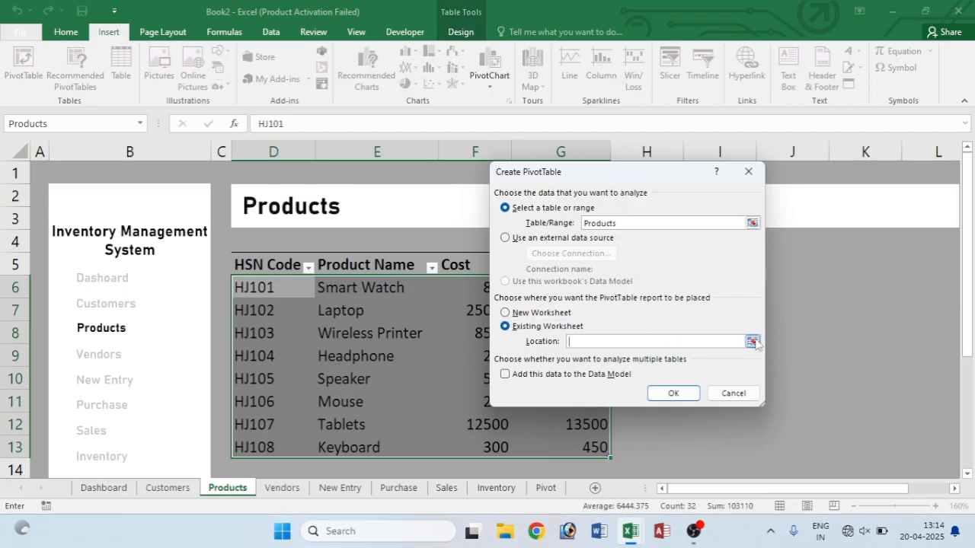
- Place the PivotTable for the Products table at cell A5 of the Pivot sheet, with Product Name counted as its value
left_click(546, 488)
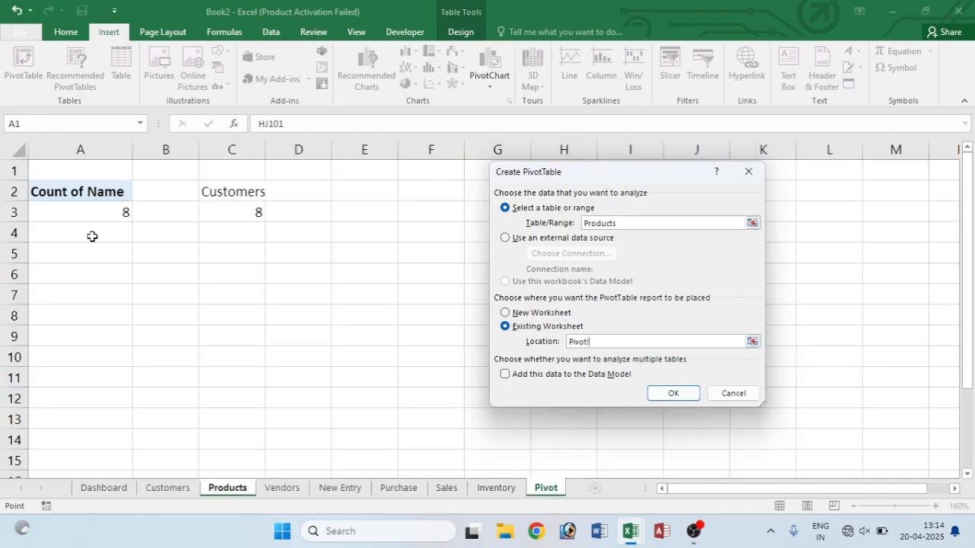
left_click(84, 249)
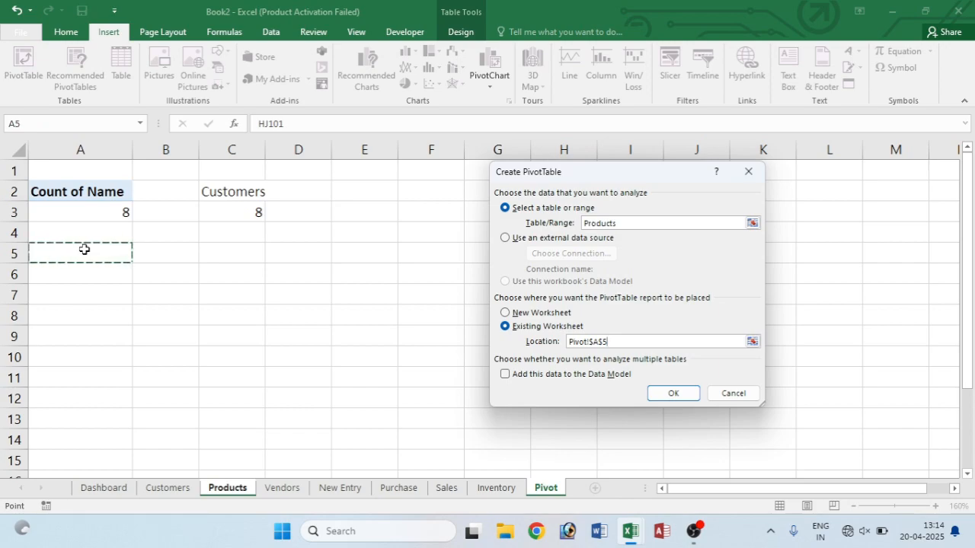
key("Return")
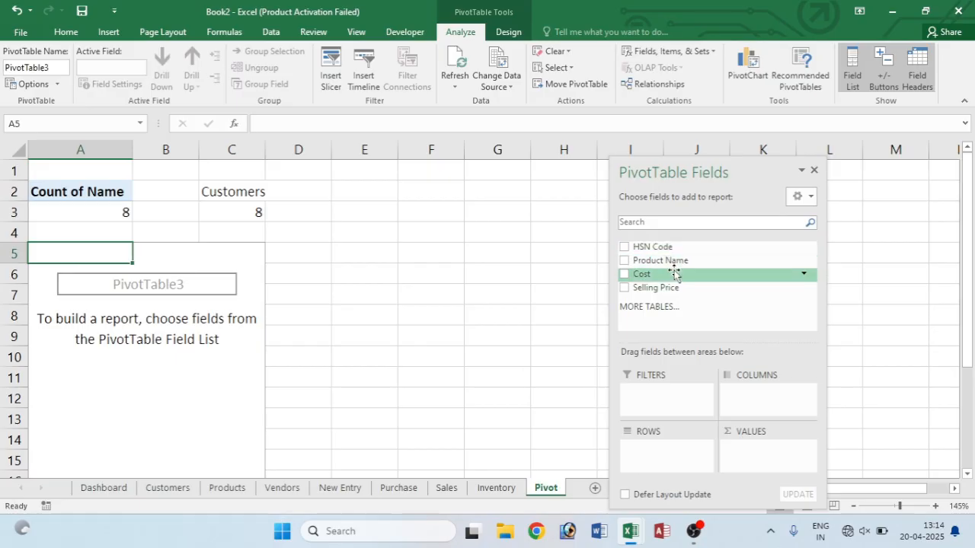
left_click_drag(677, 262, 765, 450)
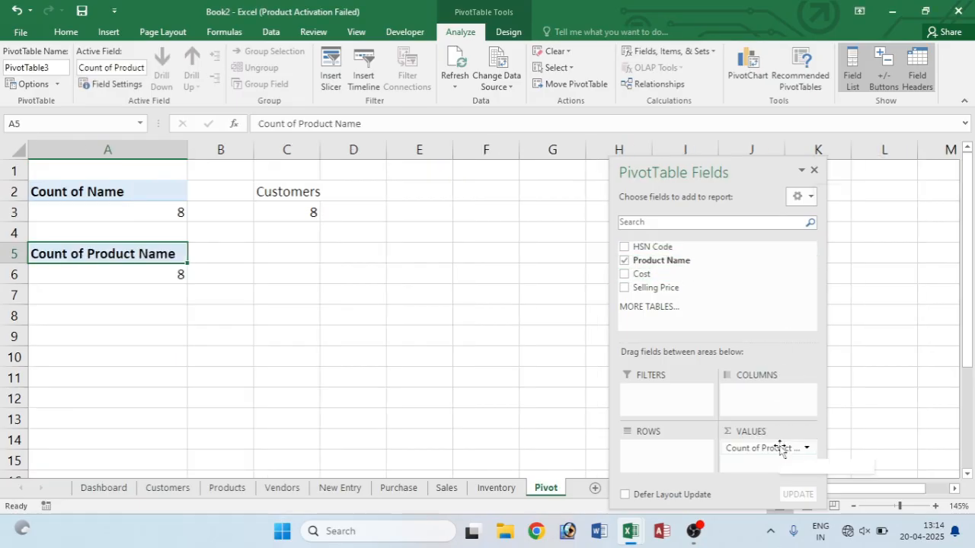
- Enter the label Products in C5 and link C6 to the product count in the PivotTable cell A6
left_click(261, 253)
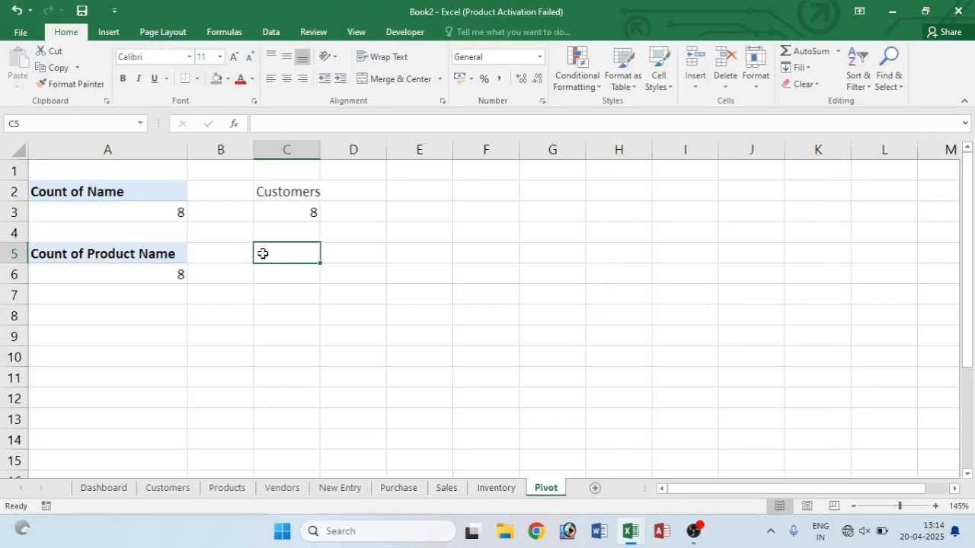
type("Pu")
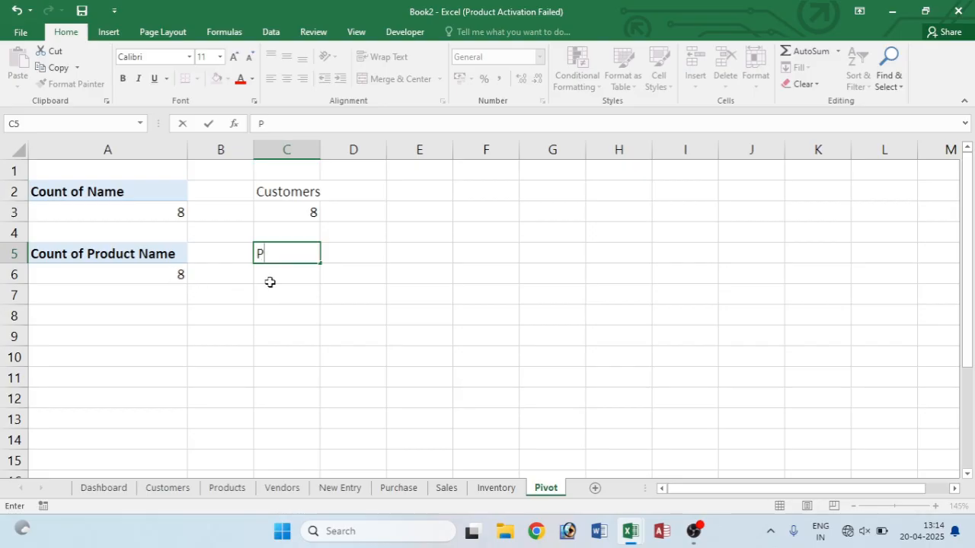
type("roducts")
key("Return")
type("=")
left_click(173, 272)
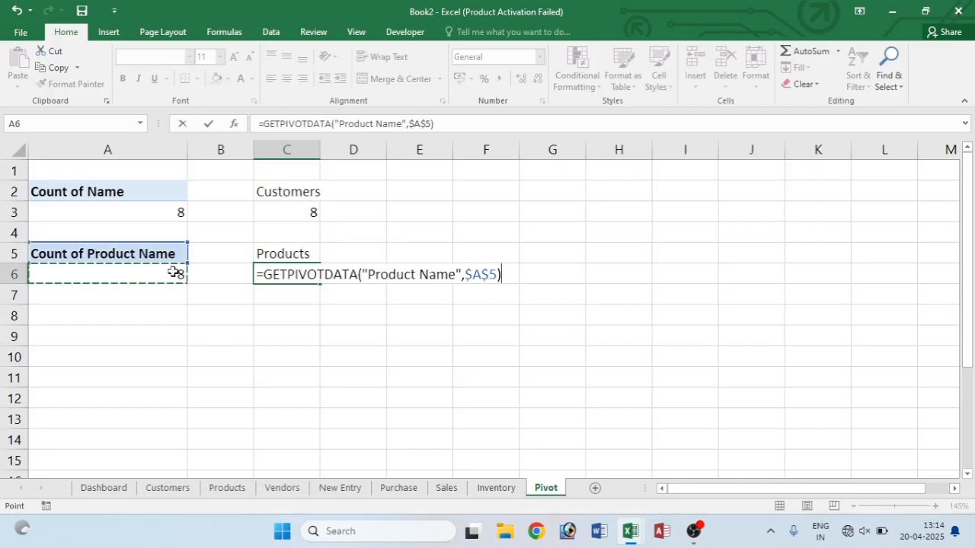
key("Return")
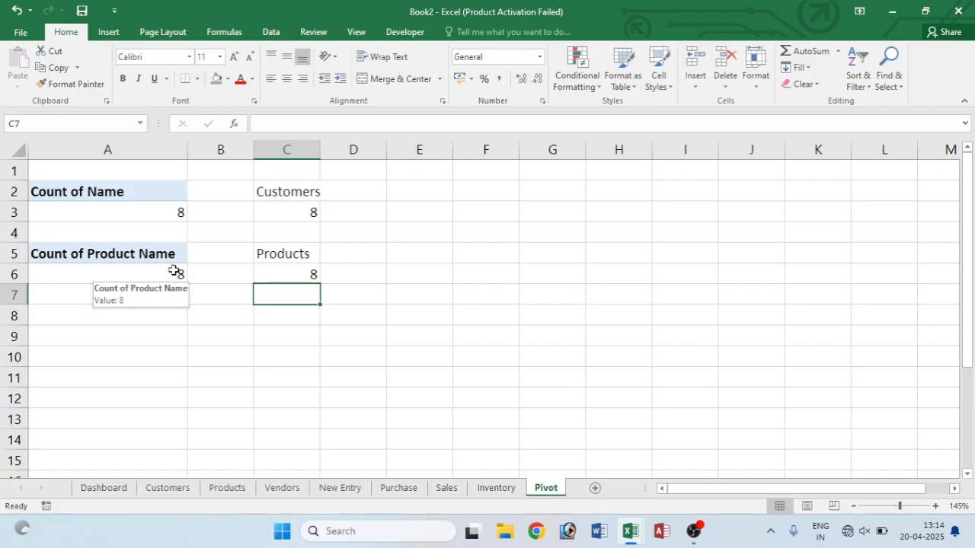
- Create a PivotTable from the Purchase sheet's Purchasedata table at cell A8 of the Pivot sheet, summing the Amount field
left_click(153, 314)
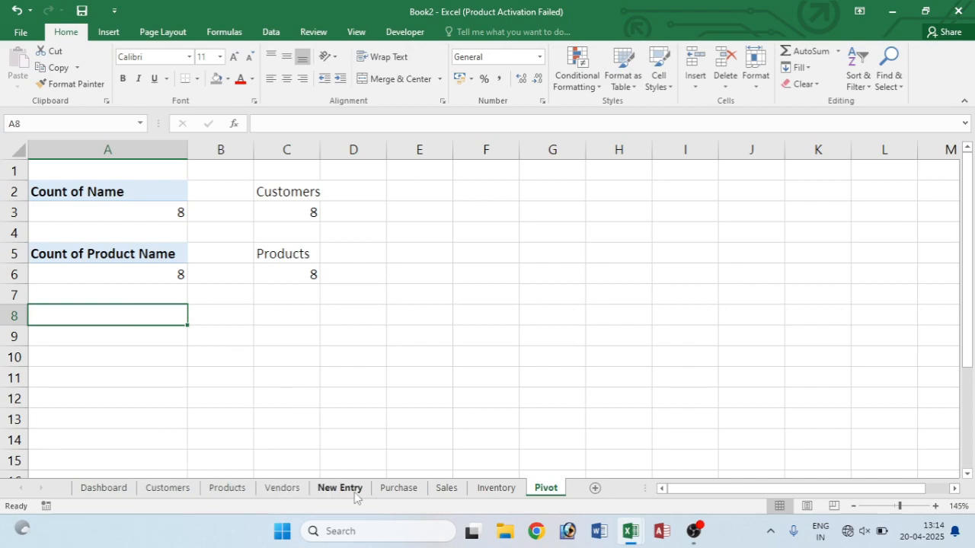
left_click(399, 491)
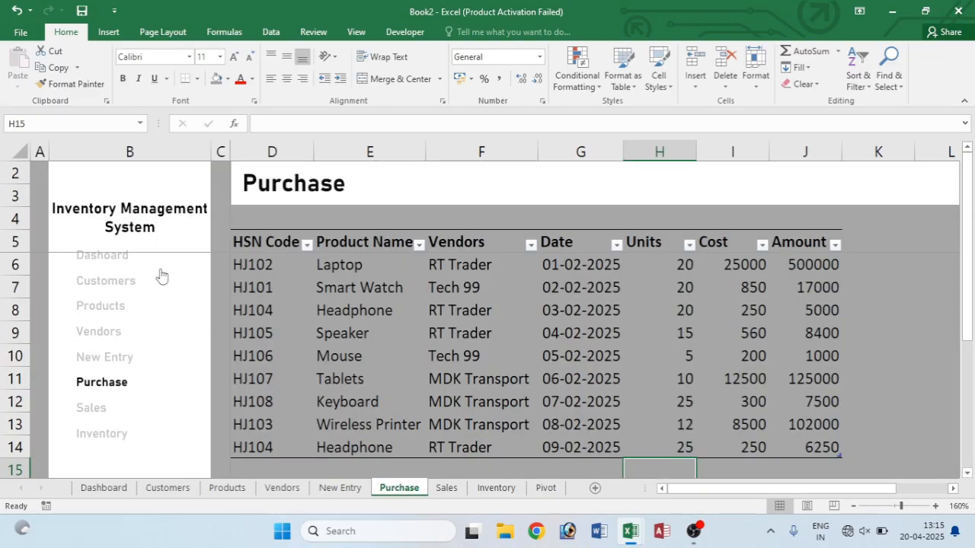
left_click(259, 265)
key("ctrl+a")
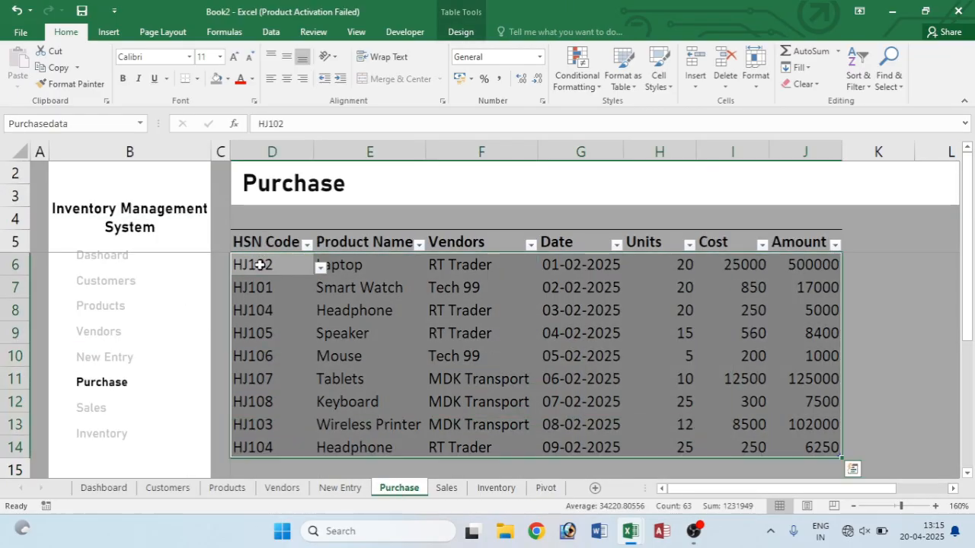
left_click(108, 32)
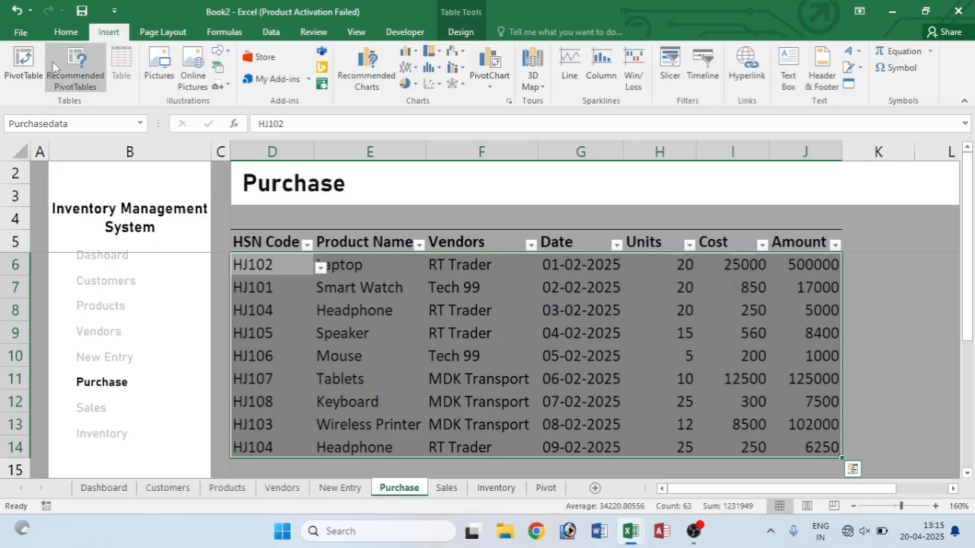
left_click(27, 72)
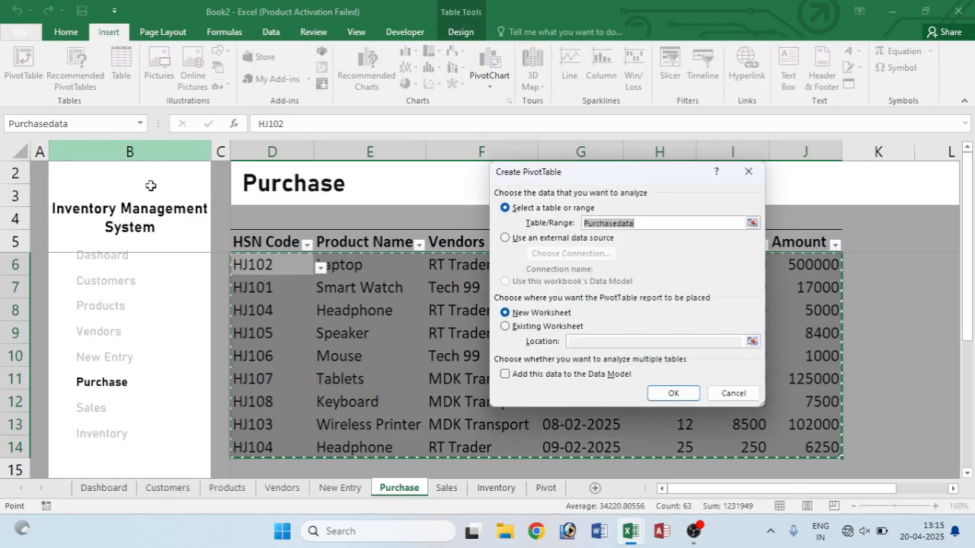
left_click(505, 326)
left_click(651, 341)
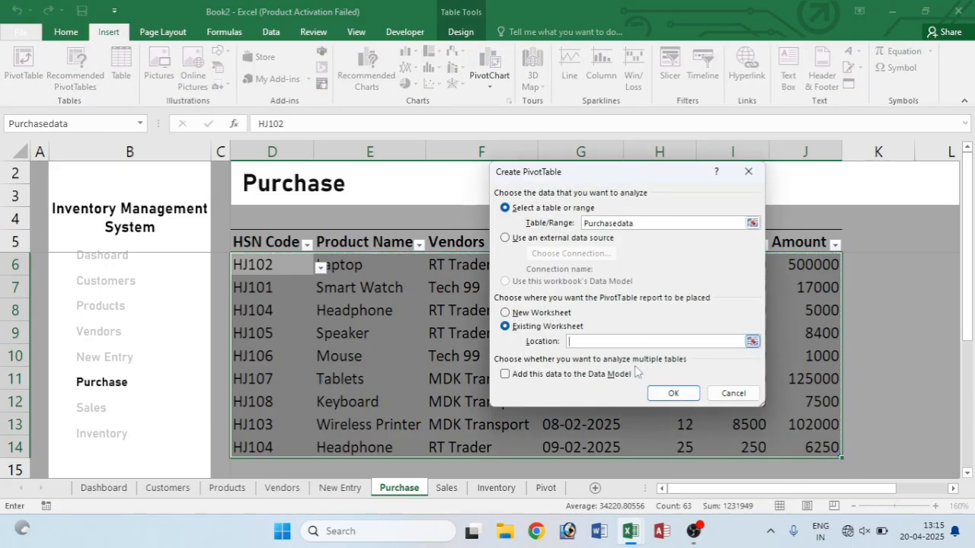
left_click(545, 488)
left_click(158, 320)
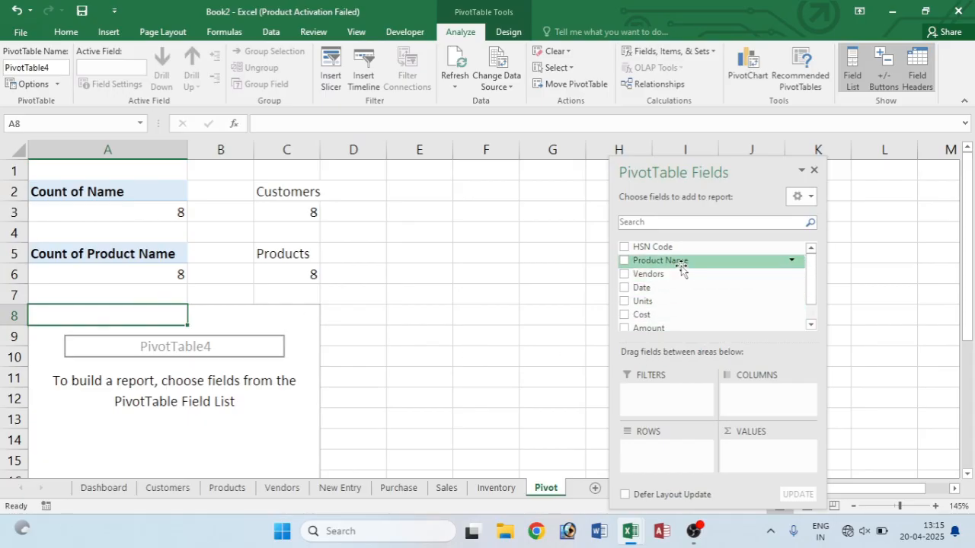
scroll(809, 291, "down", 1)
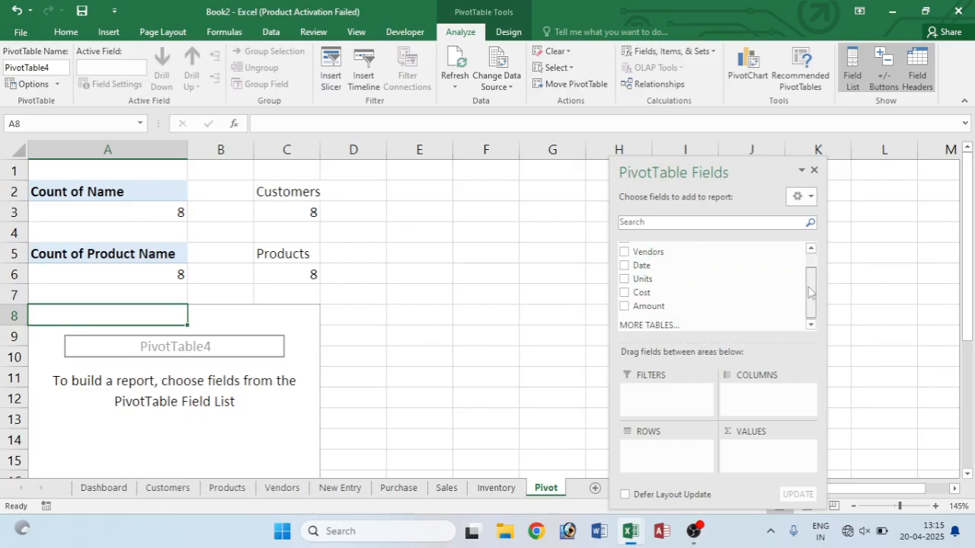
left_click(625, 306)
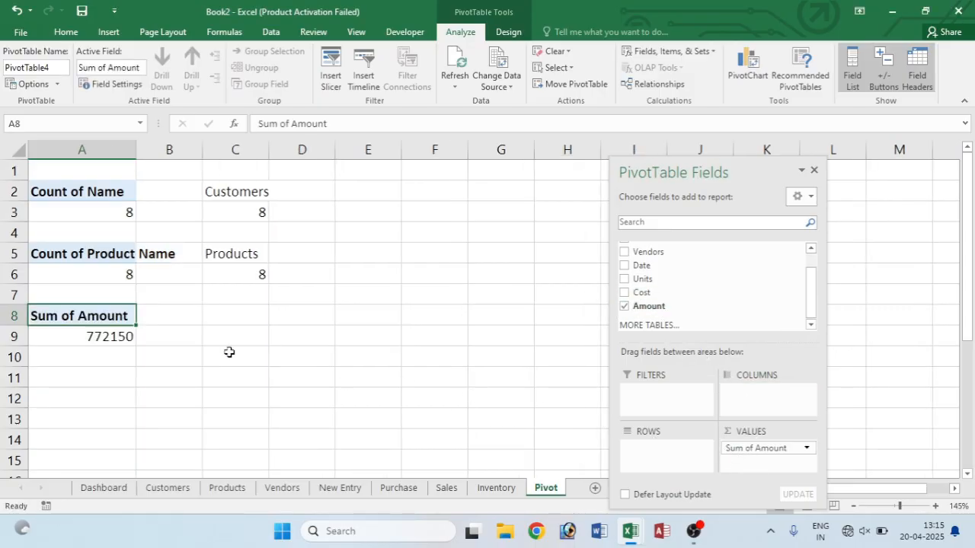
- Enter the label Purchase Amt in C8 and link C9 to the purchase amount total in PivotTable cell A9
left_click(234, 318)
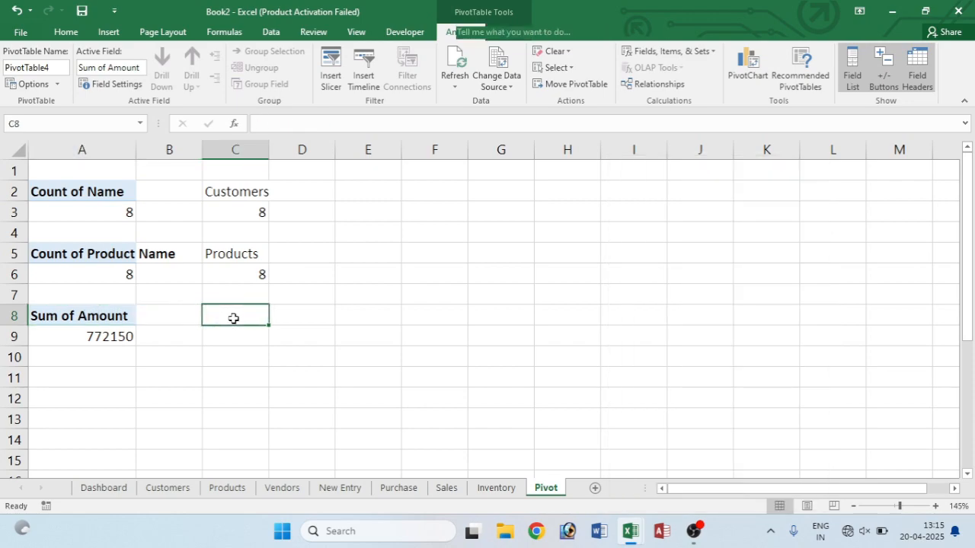
double_click(234, 318)
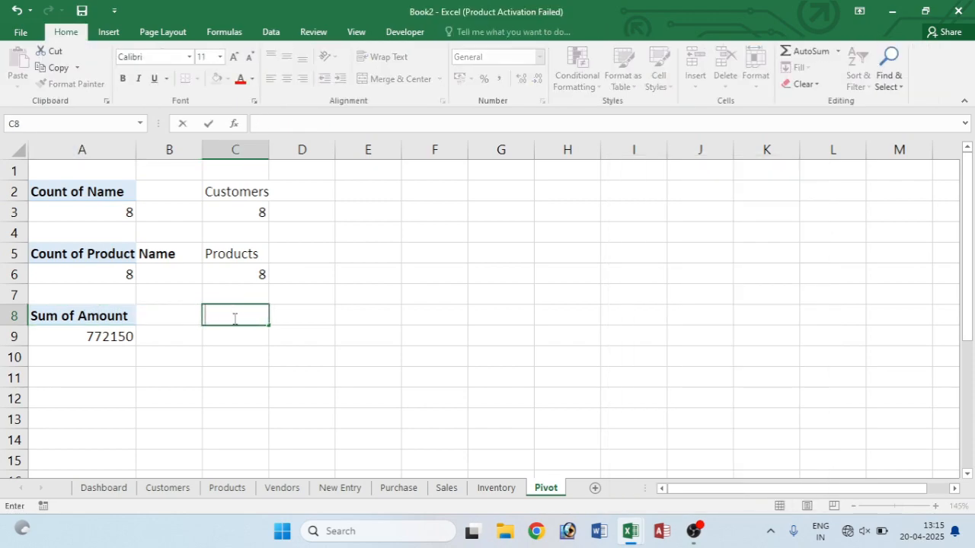
type("Purchase A")
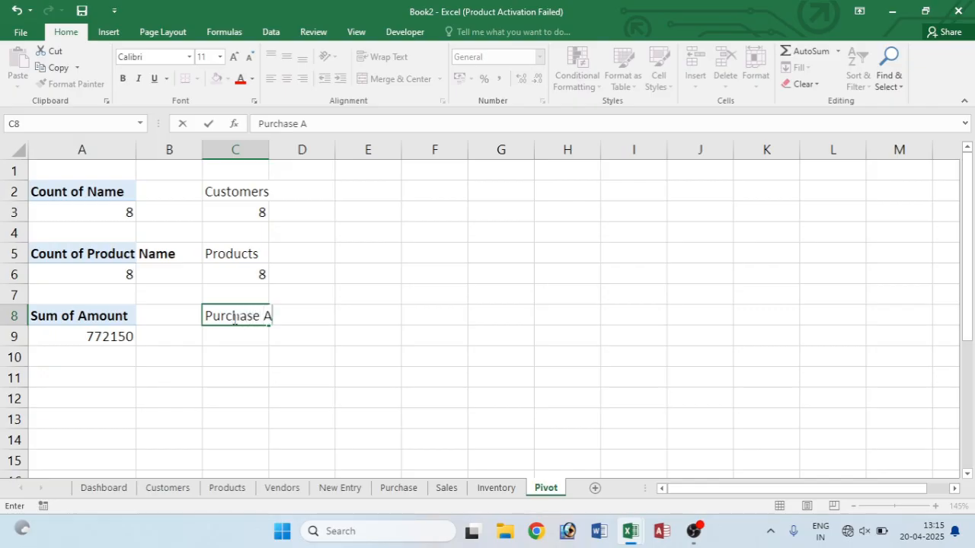
type("mt")
key("Return")
type("=")
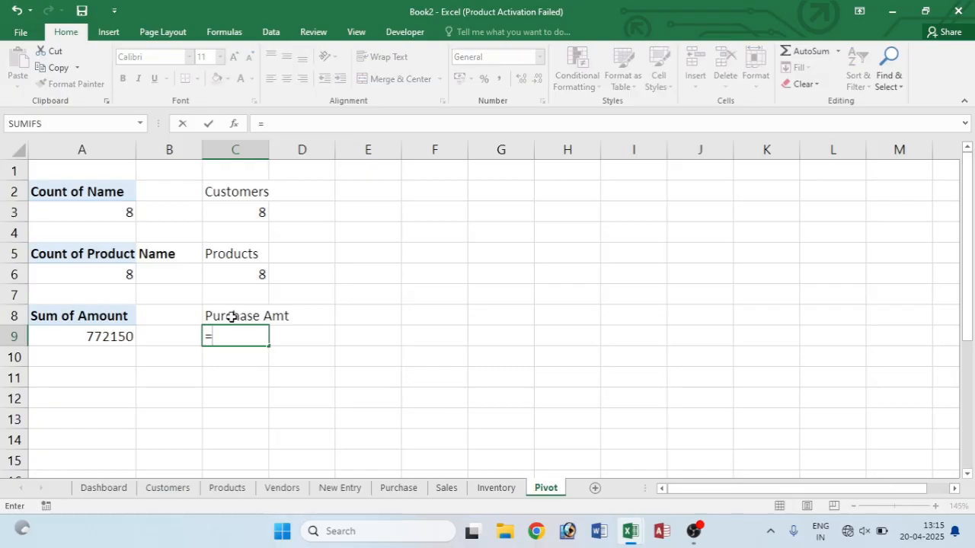
left_click(124, 335)
key("Return")
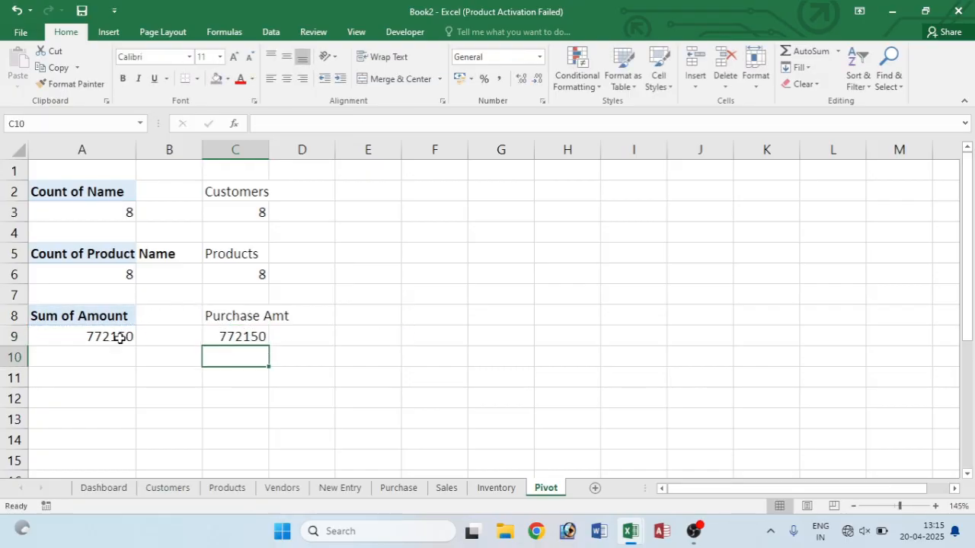
- Create a PivotTable from the Sales sheet's Saledata table at cell A11 of the Pivot sheet, summing the Amount field
left_click(109, 377)
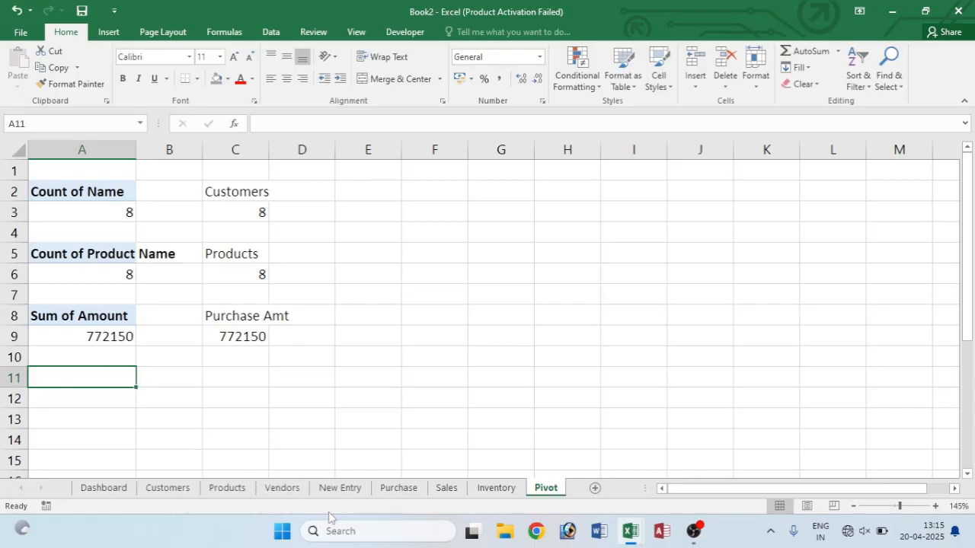
left_click(447, 487)
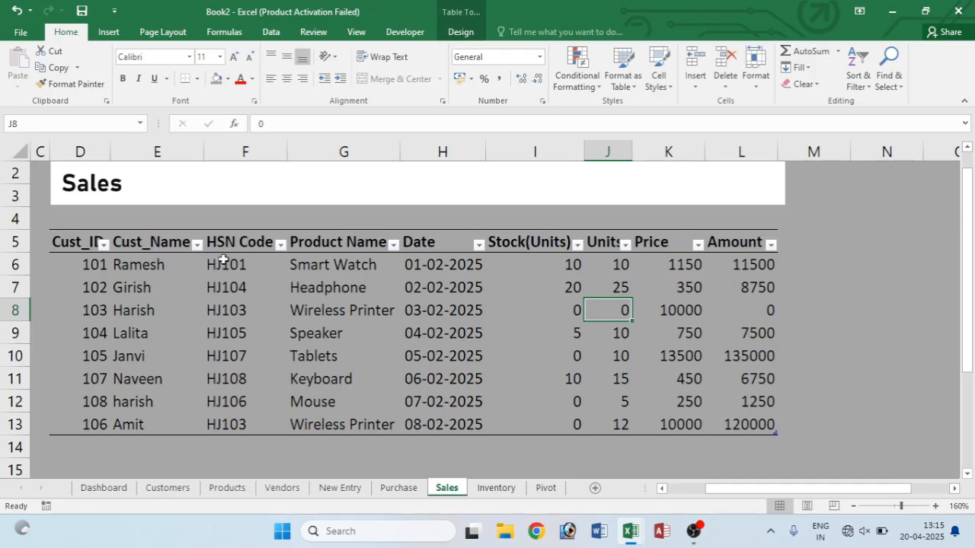
left_click(114, 265)
left_click_drag(746, 493, 708, 494)
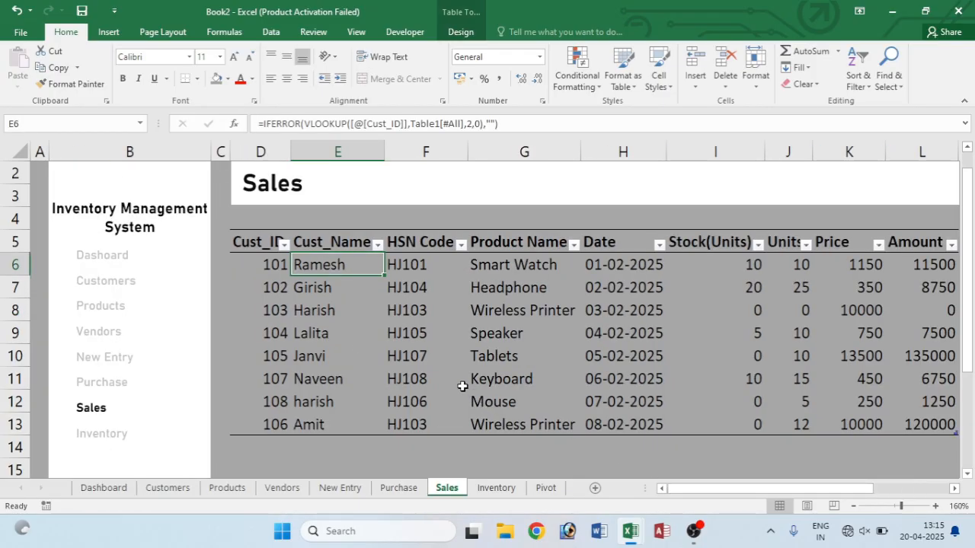
key("ctrl+a")
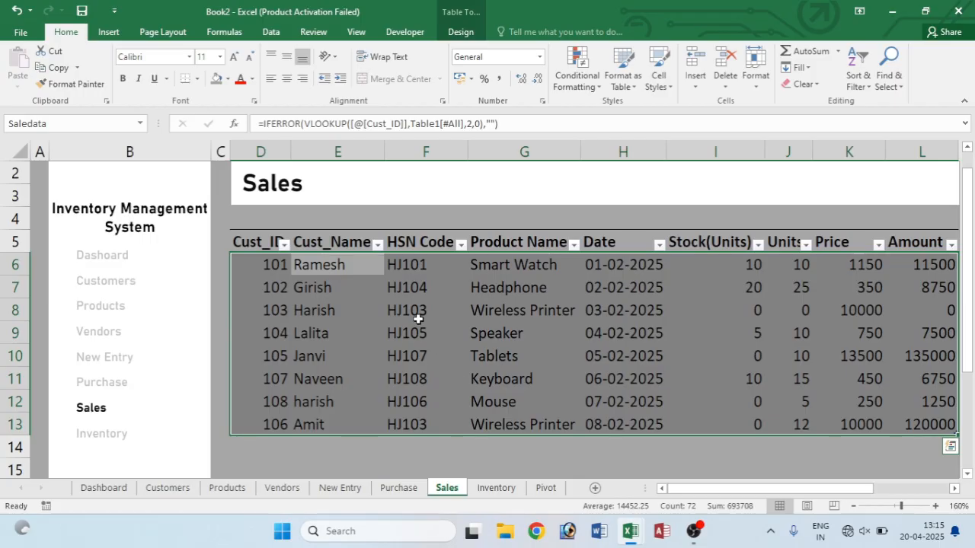
left_click(108, 32)
left_click(32, 66)
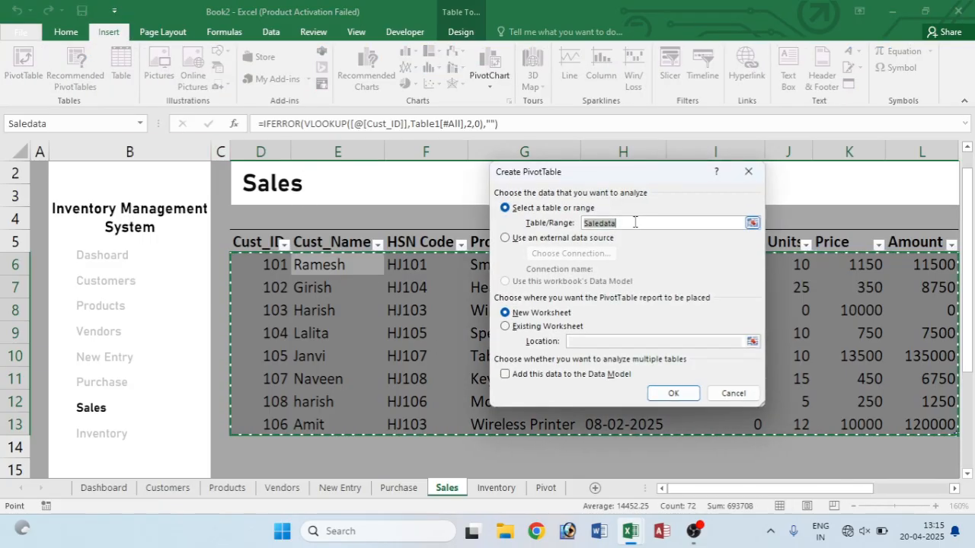
left_click(507, 326)
left_click(630, 342)
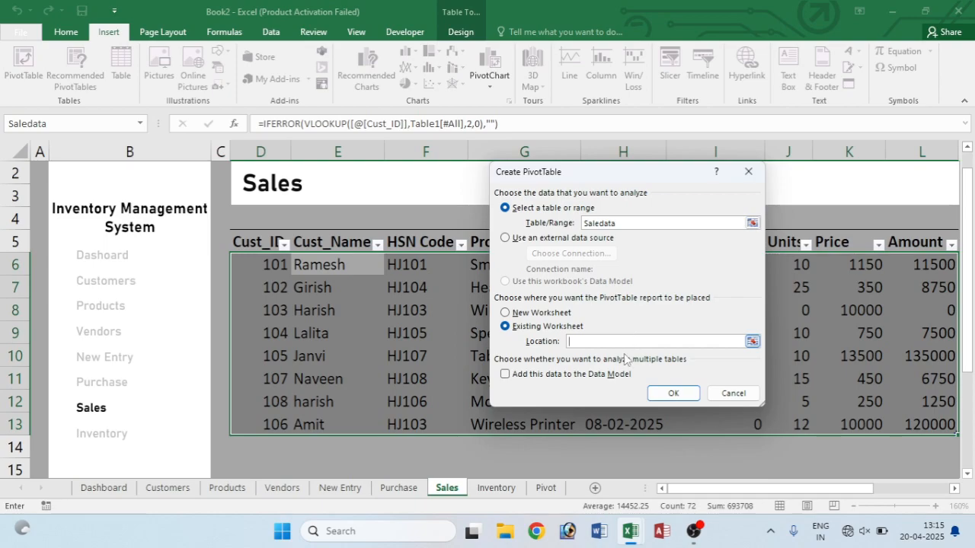
left_click(545, 488)
left_click(102, 383)
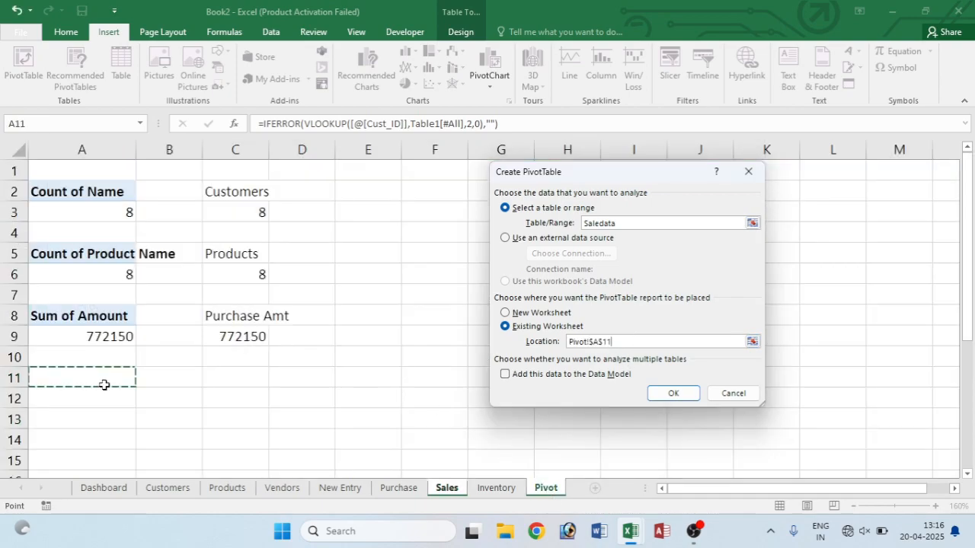
left_click(675, 393)
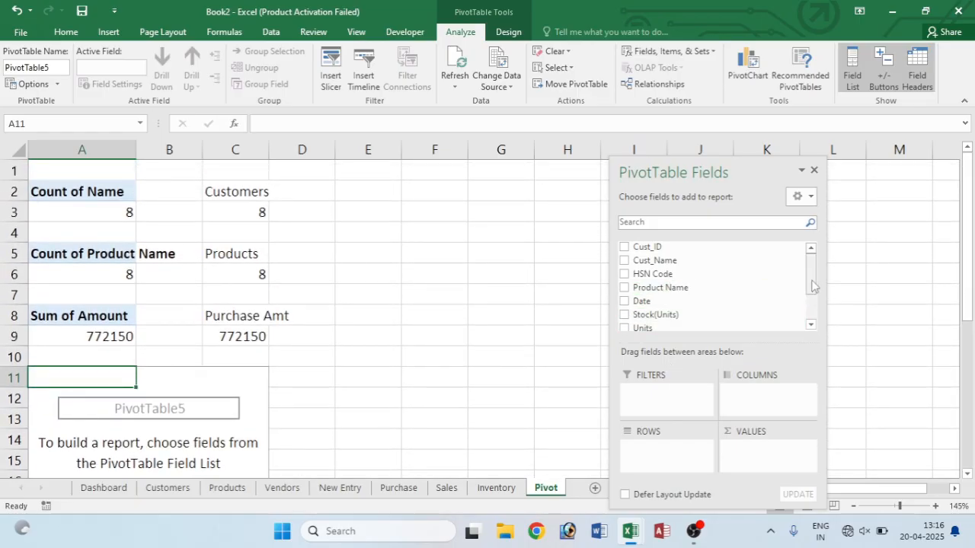
left_click_drag(812, 283, 814, 306)
left_click_drag(720, 311, 762, 451)
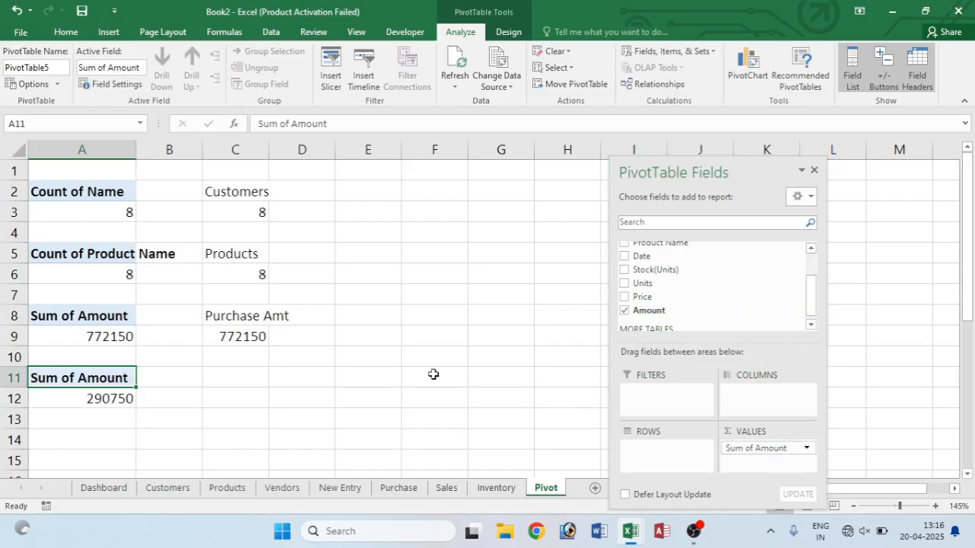
- Enter the label Sale Amt in C11 and link C12 to the sales amount total in PivotTable cell A12
left_click(236, 376)
type("S")
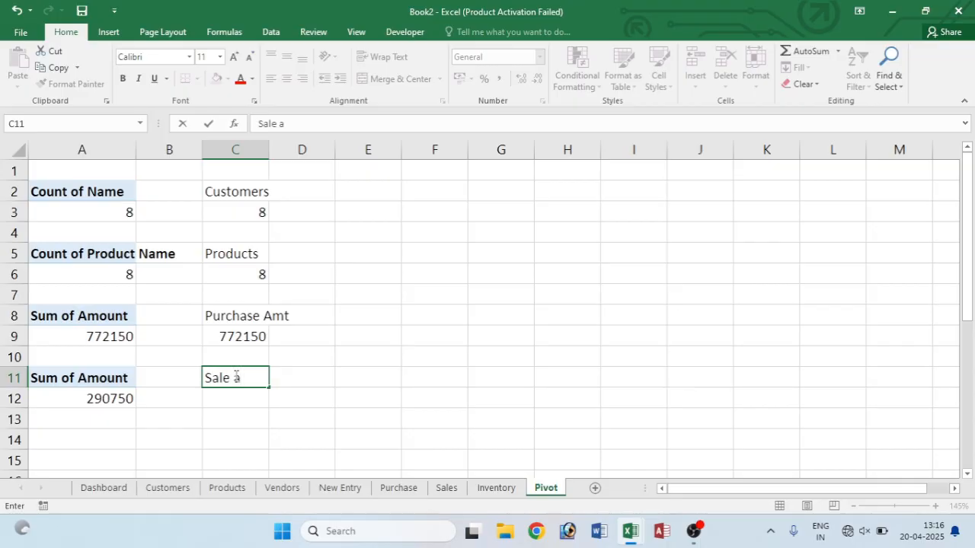
type("ale Amt")
left_click(243, 401)
type("=")
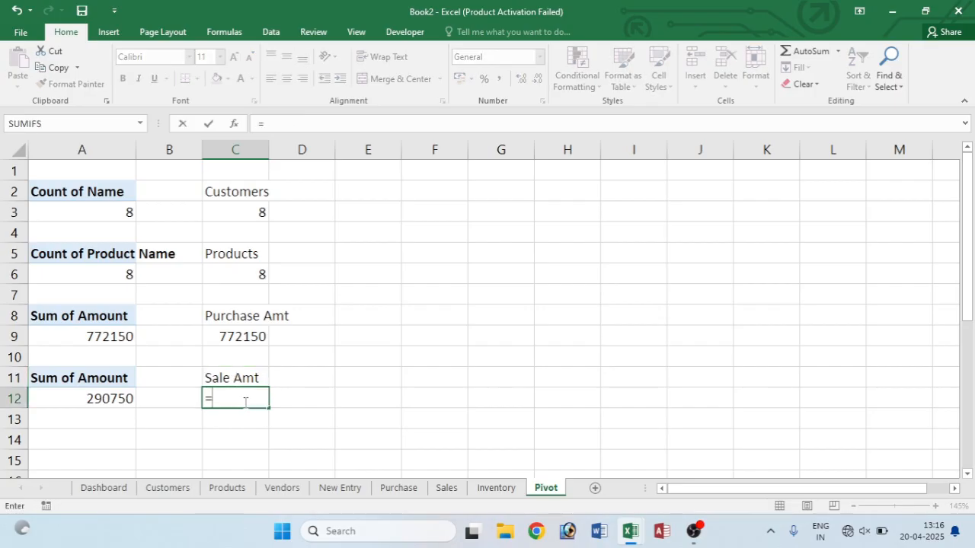
left_click(126, 399)
key("Return")
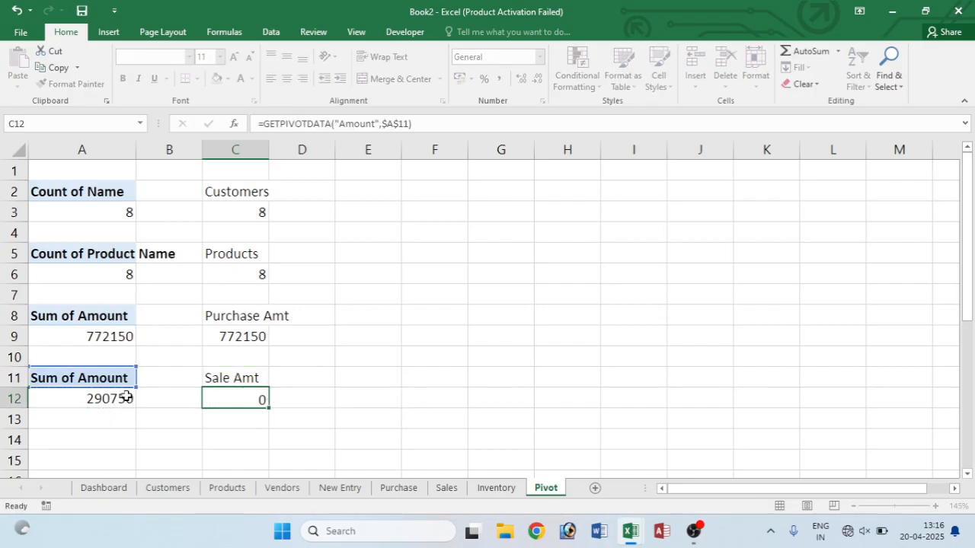
left_click(88, 435)
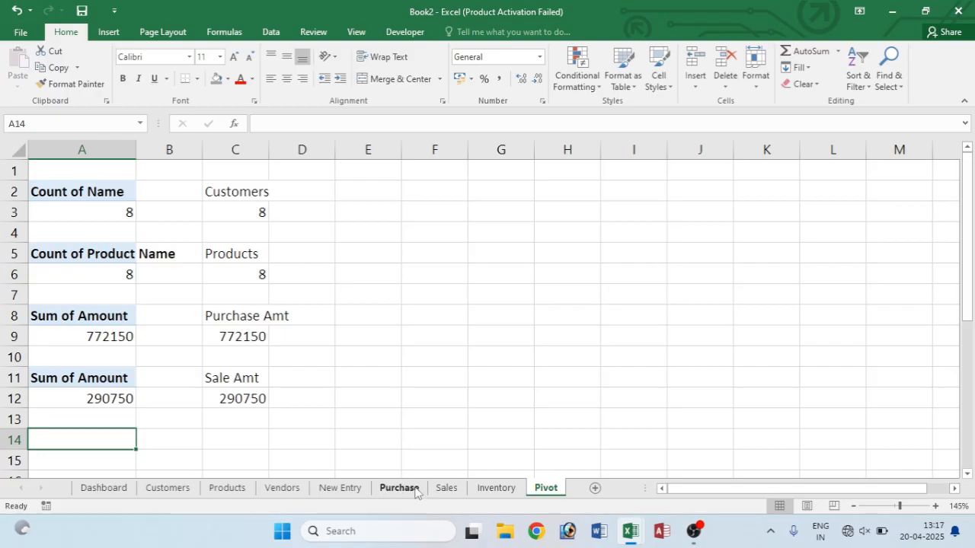
- Create a PivotTable from the Inventory sheet's Table6 at cell A14 of the Pivot sheet
left_click(495, 489)
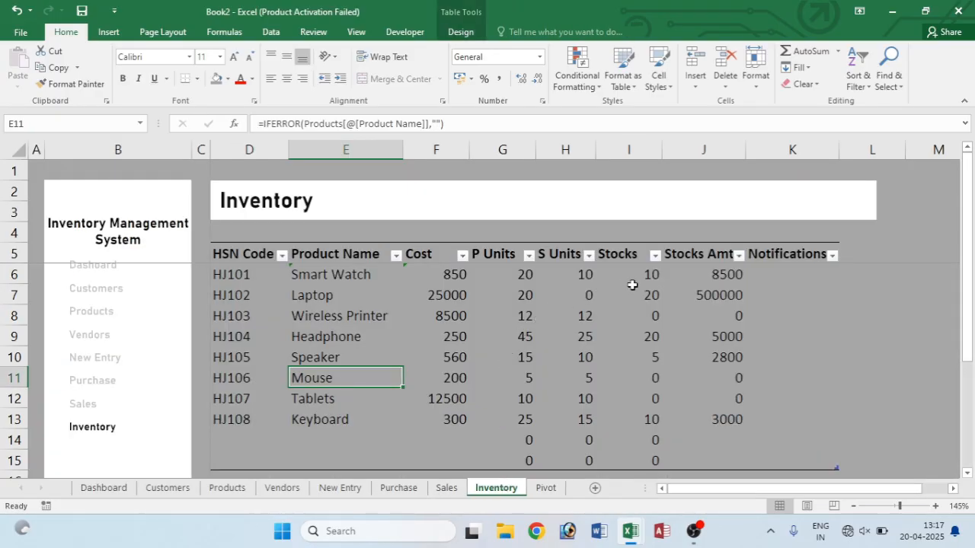
left_click_drag(263, 253, 797, 457)
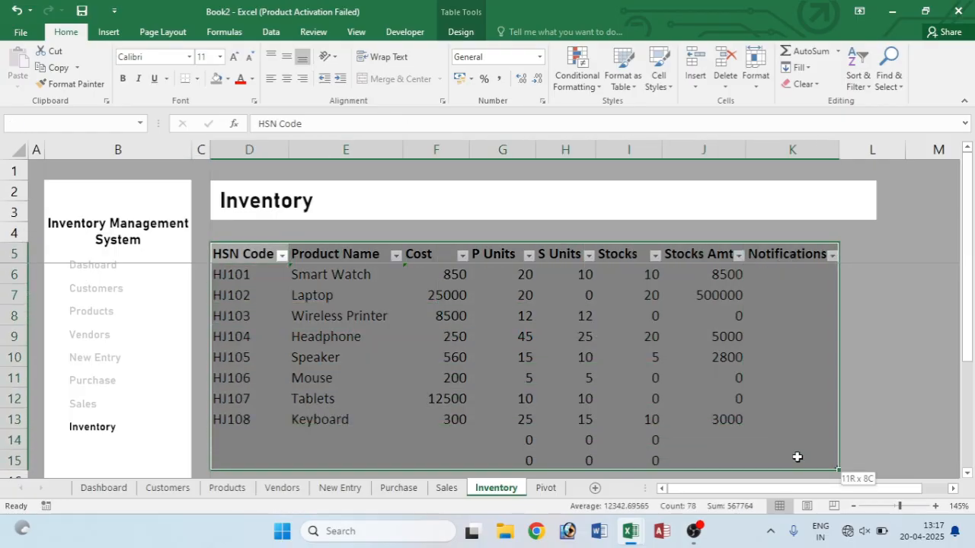
left_click(108, 32)
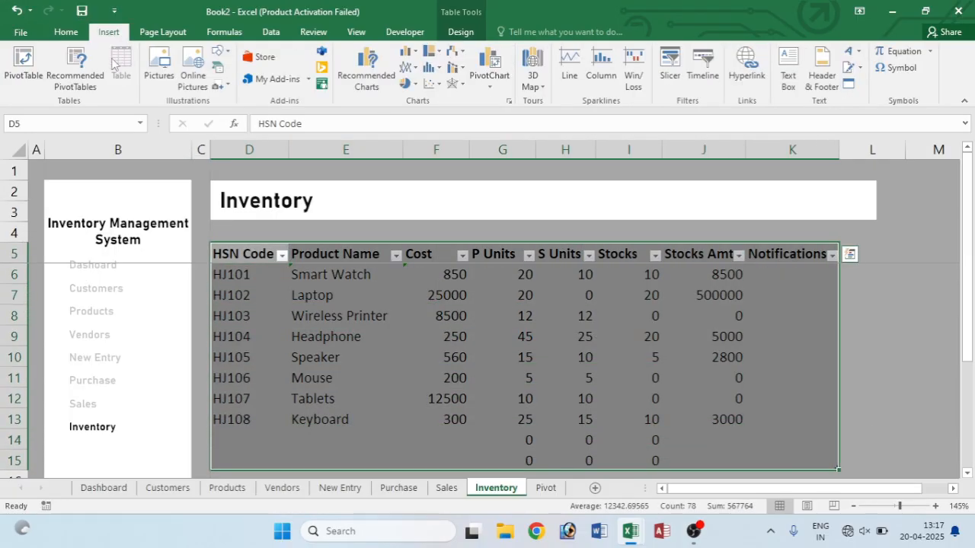
left_click(23, 65)
left_click(603, 340)
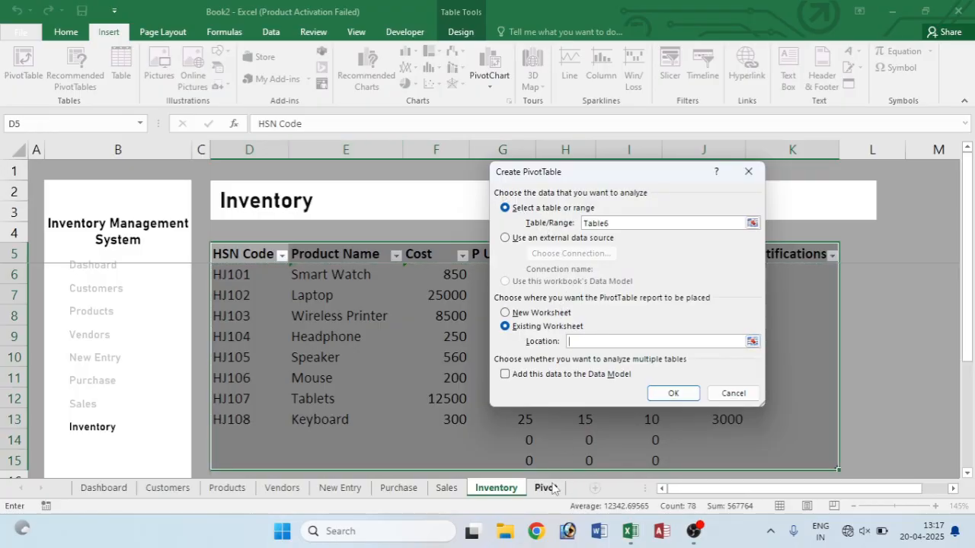
left_click(545, 487)
left_click(108, 432)
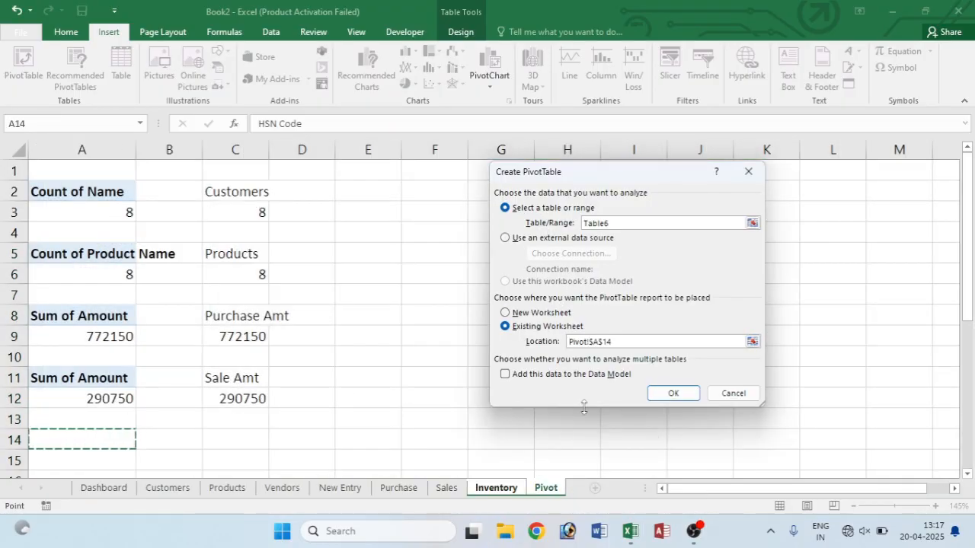
left_click(671, 393)
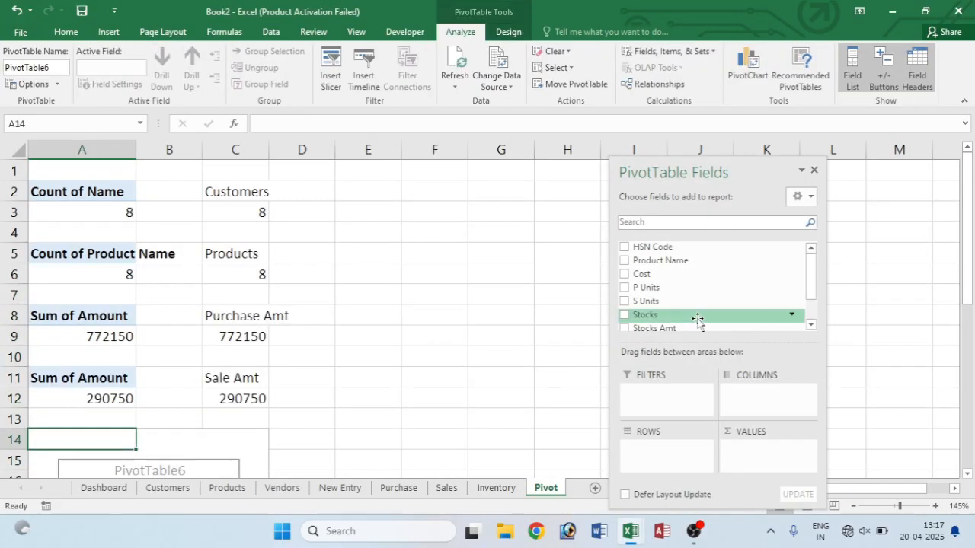
- Add the Stocks Amt field to the A14 PivotTable's values and summarize it by Sum
left_click_drag(680, 329, 757, 448)
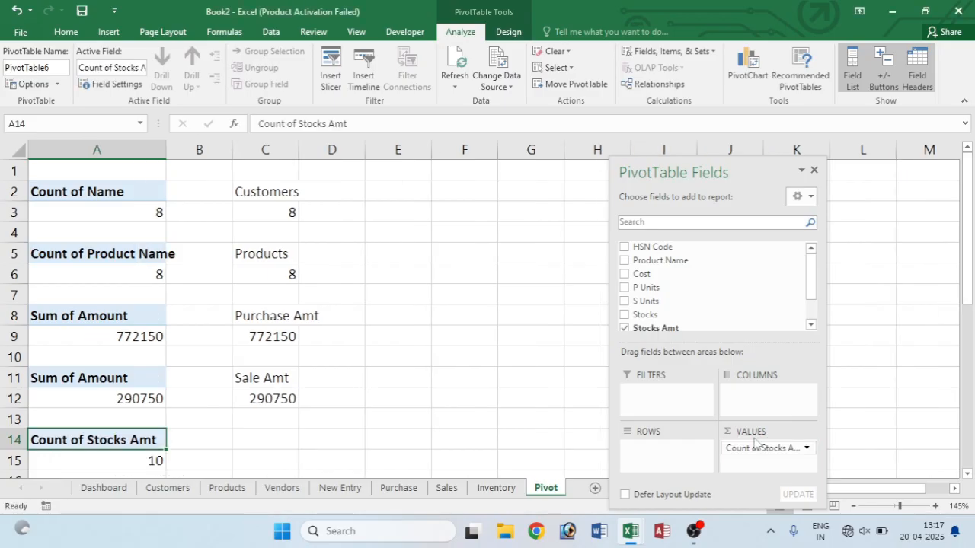
left_click_drag(679, 328, 676, 307)
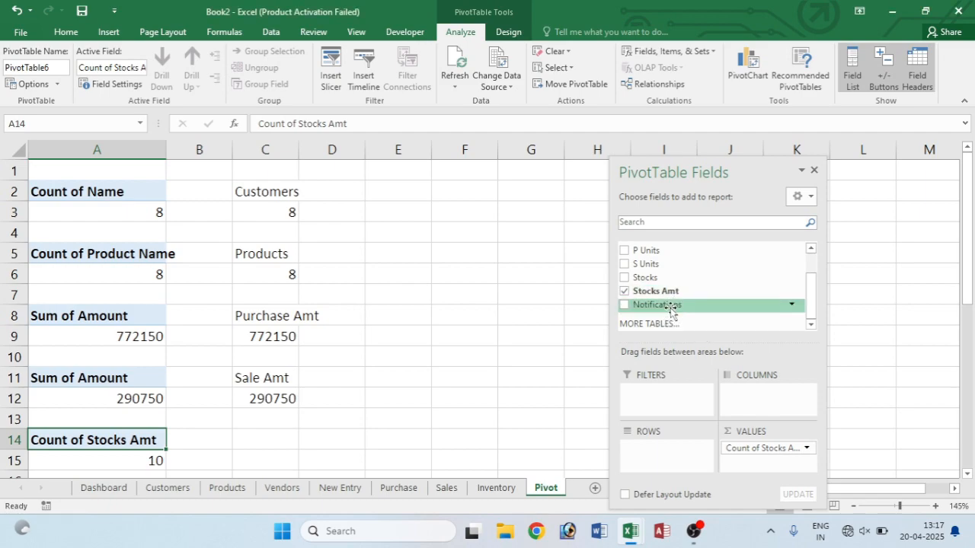
left_click(792, 450)
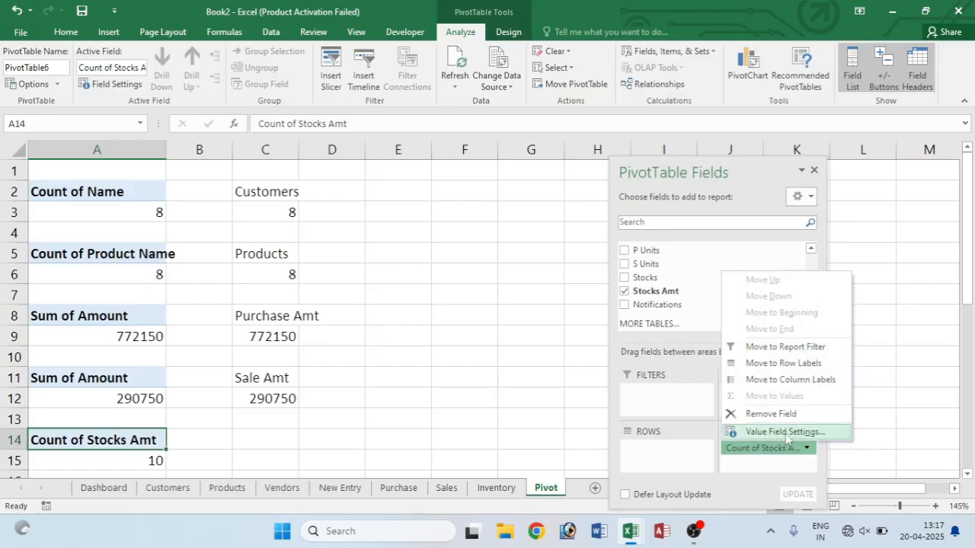
left_click(784, 432)
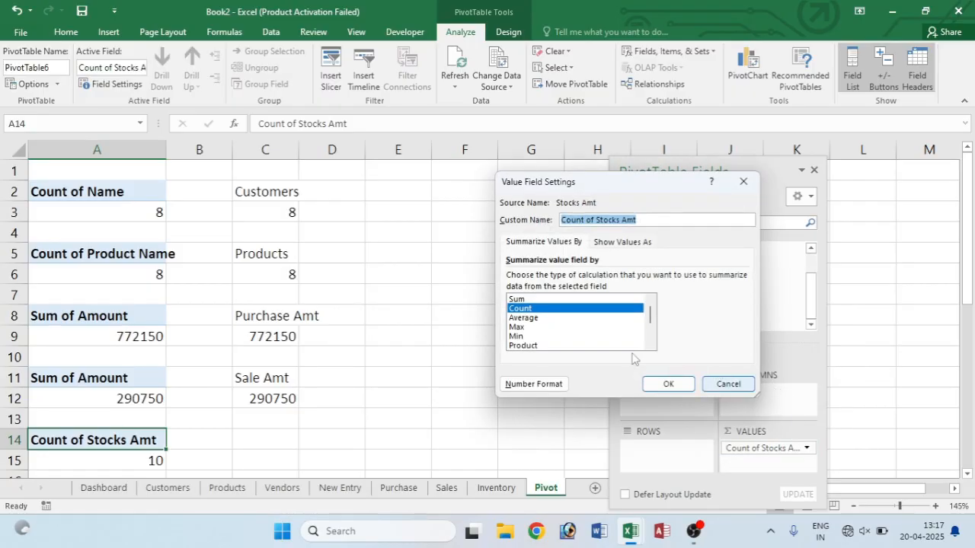
left_click(552, 300)
left_click(667, 384)
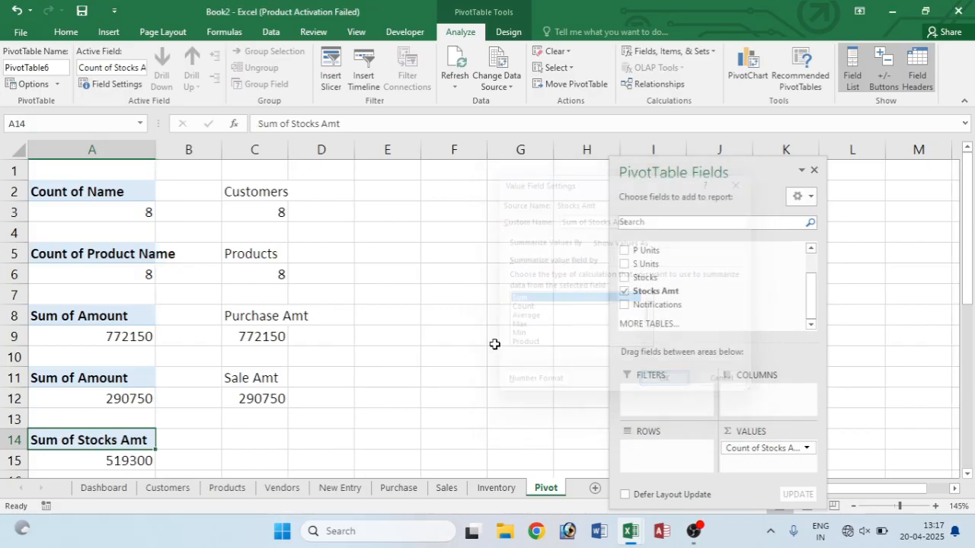
- Enter the label Stock Amt in C14 and link C15 to the stock amount total in PivotTable cell A15
left_click(266, 438)
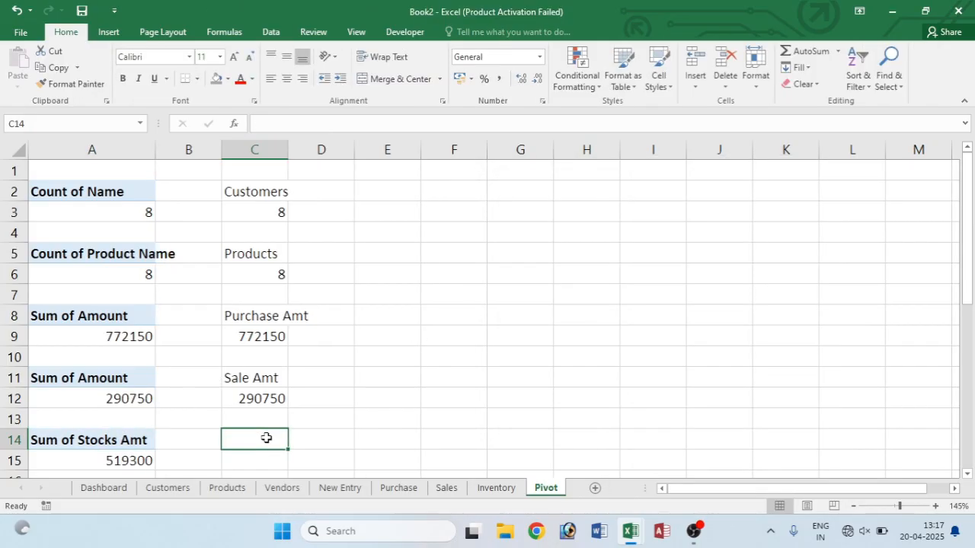
type("Sto")
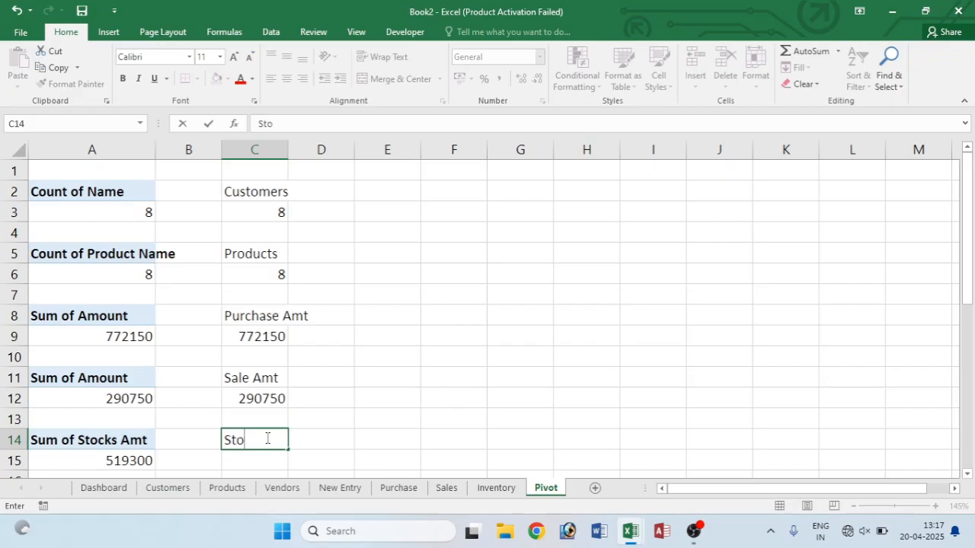
type("ck Am")
key("Return")
type("=")
left_click(147, 461)
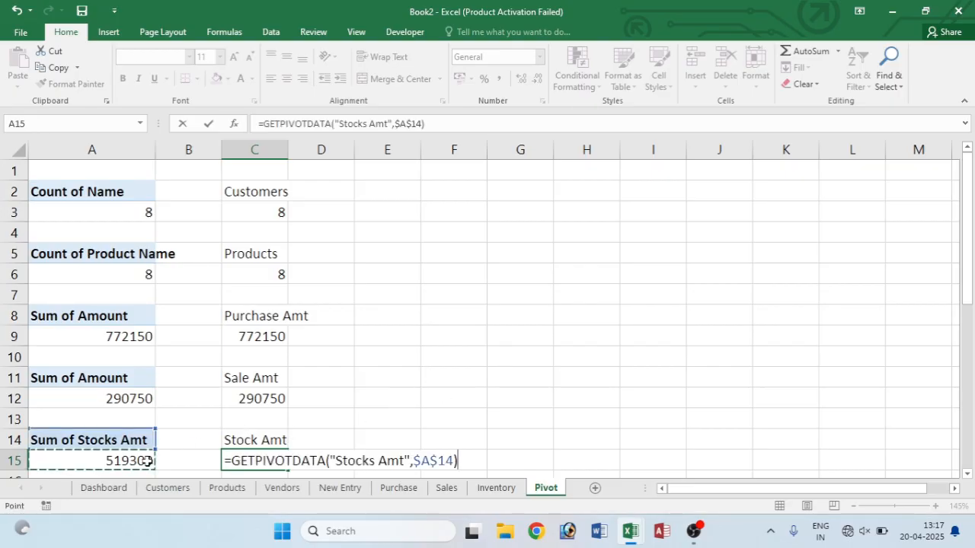
key("Return")
- Enter the label P/L in C17 and add the stock and sale amounts in C18 with =C15+C12
scroll(170, 459, "down", 1)
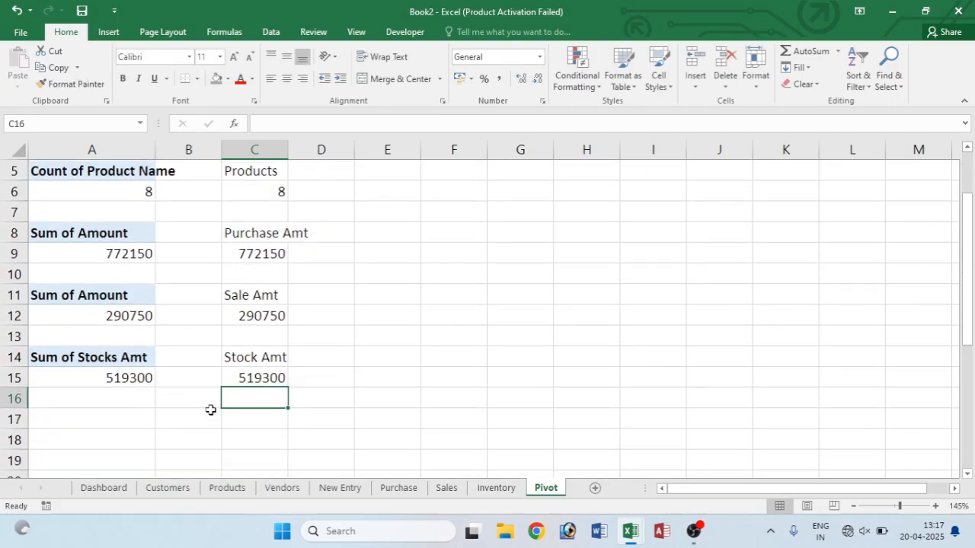
left_click(255, 419)
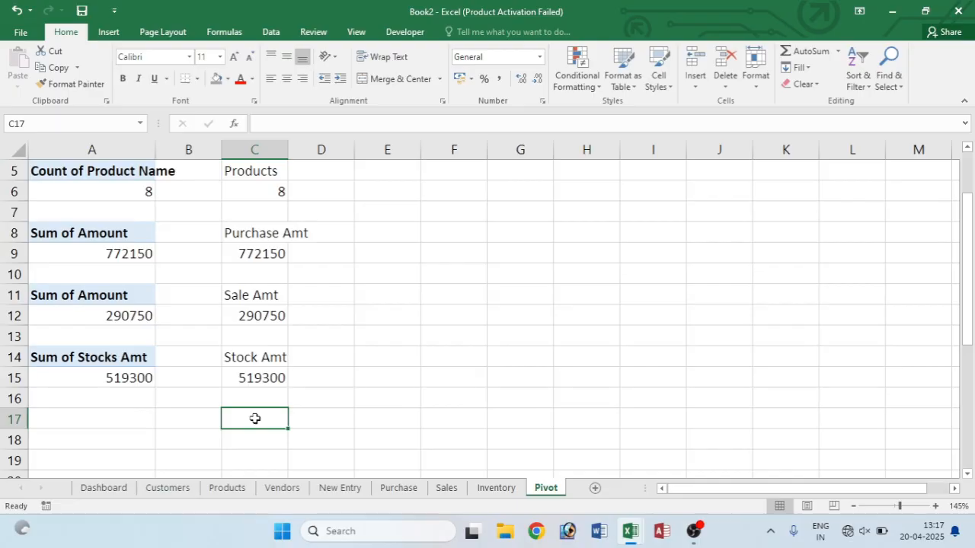
type("P/L")
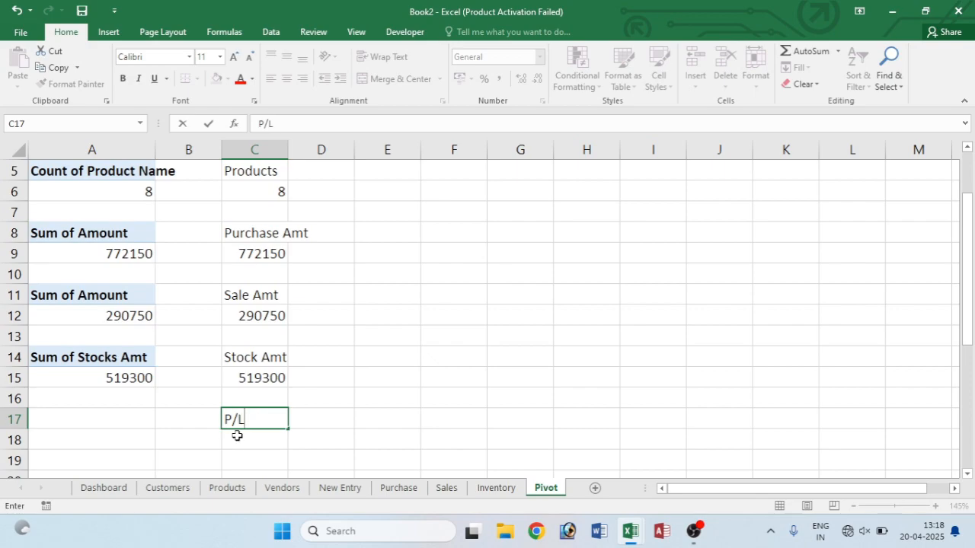
key("Return")
type("=")
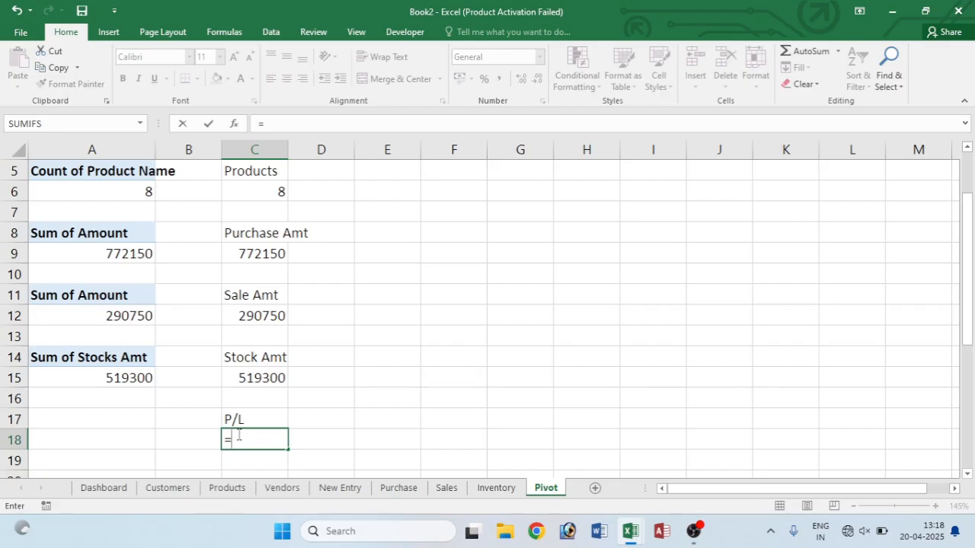
left_click(246, 376)
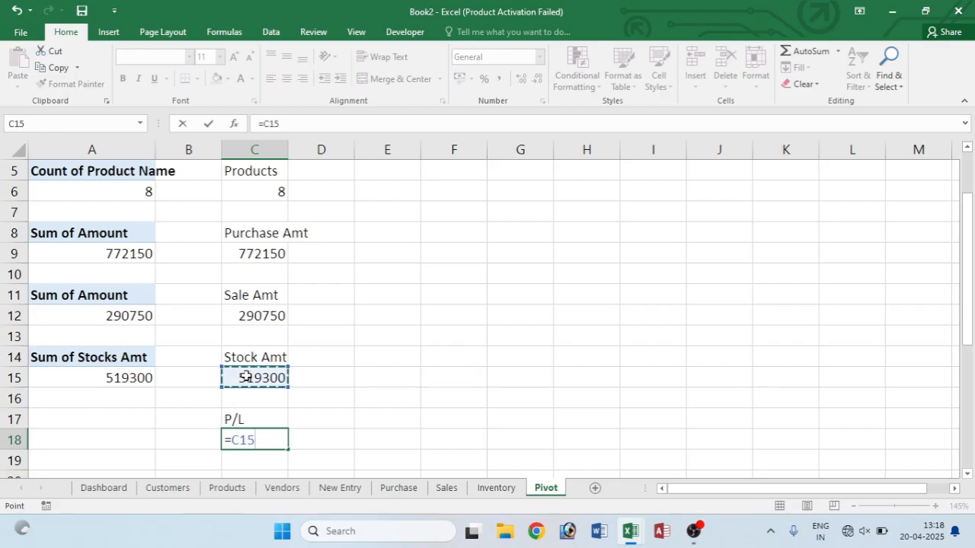
type("=C15+")
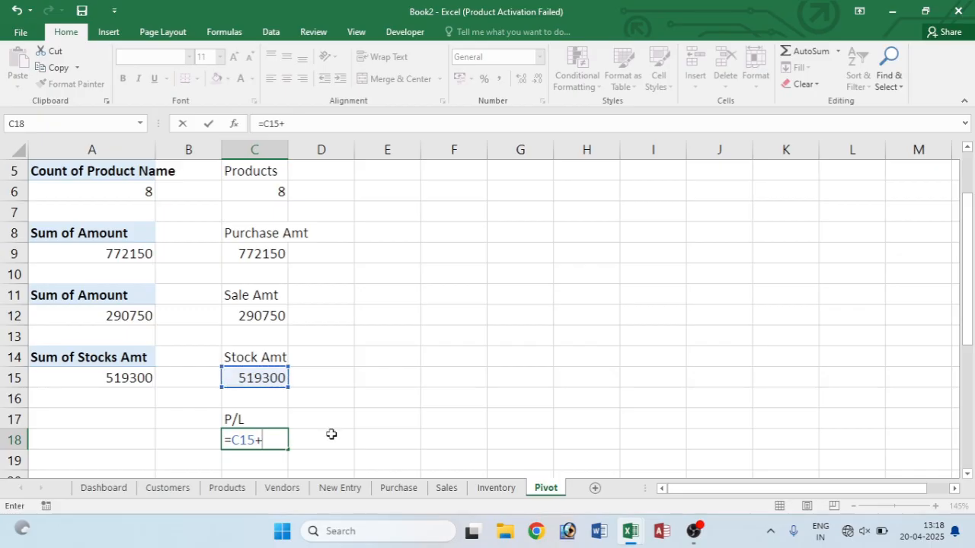
left_click(270, 314)
key("Return")
- Extend the P/L formula in C18 to subtract the purchase amount, making it =C15+C12-C9
double_click(282, 440)
type("-")
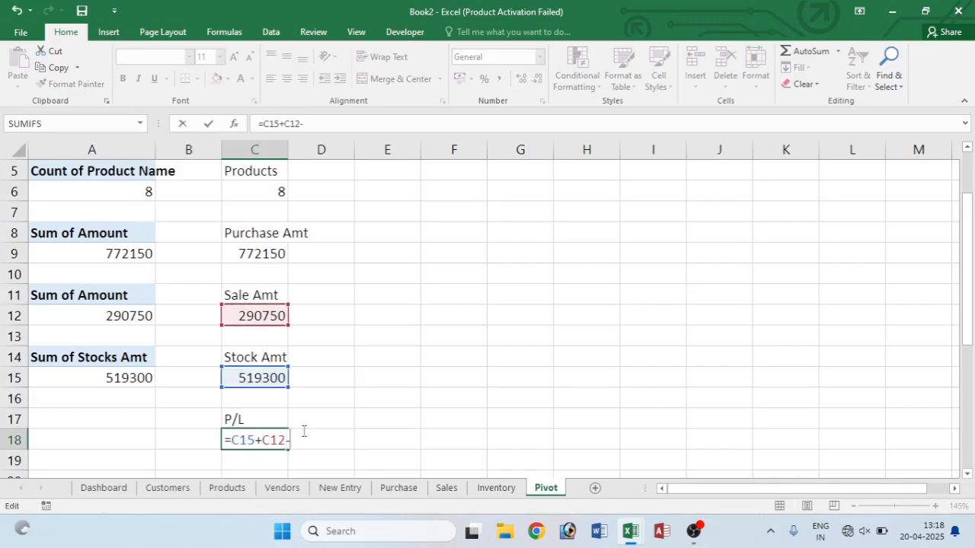
left_click(250, 254)
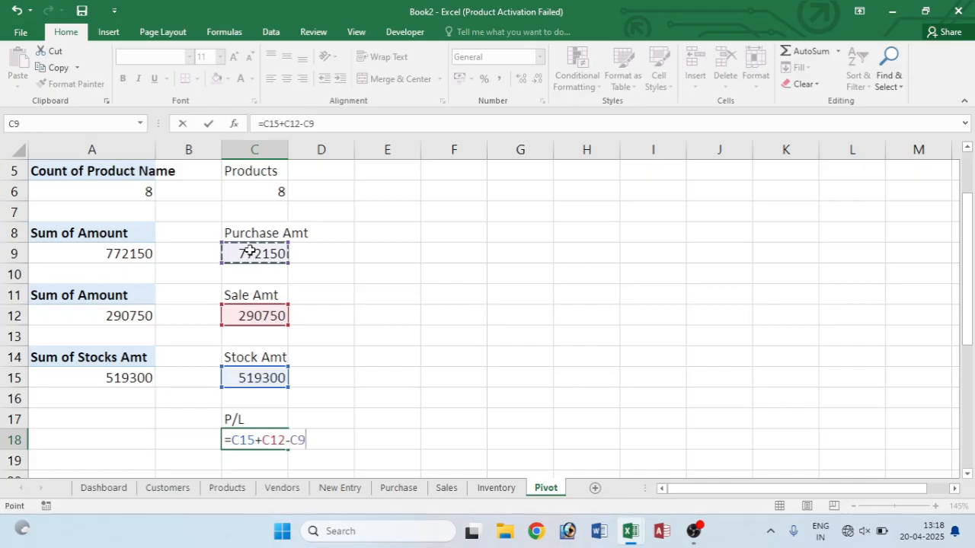
key("Return")
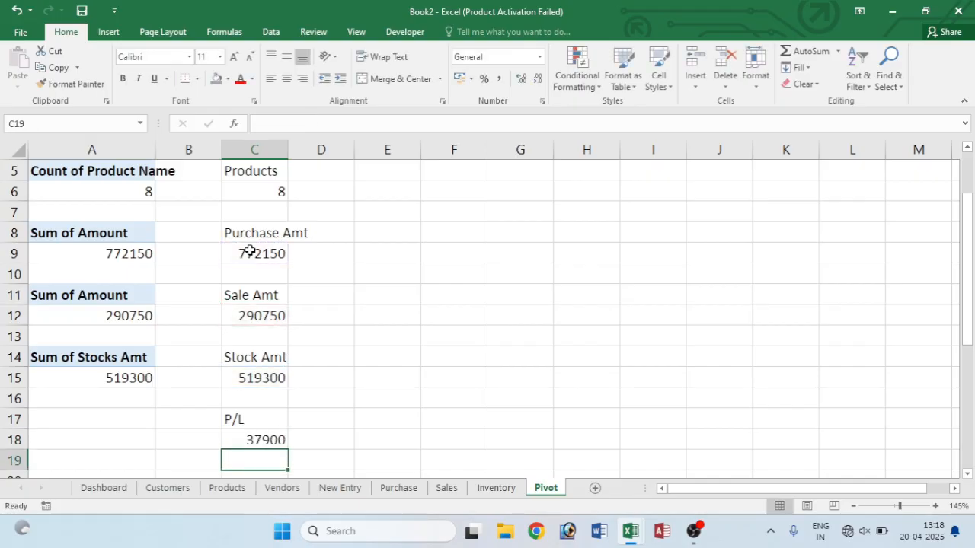
left_click(263, 438)
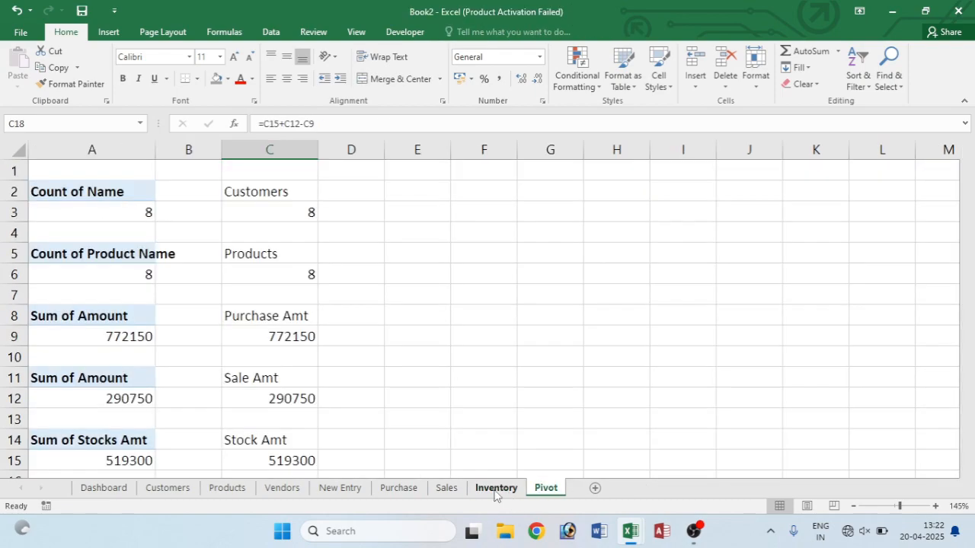
- Create another PivotTable from the Inventory sheet's Table6 at cell E2 of the Pivot sheet
left_click(496, 487)
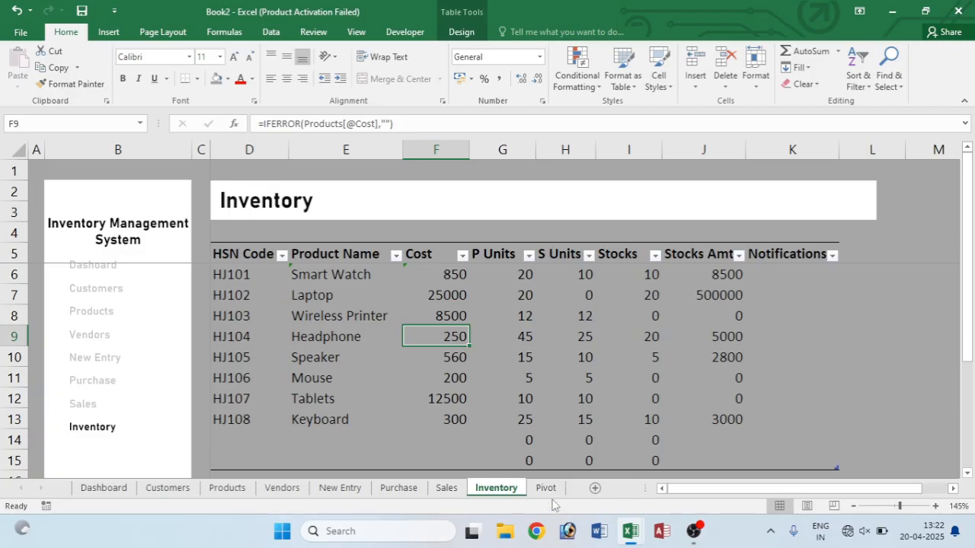
left_click(284, 316)
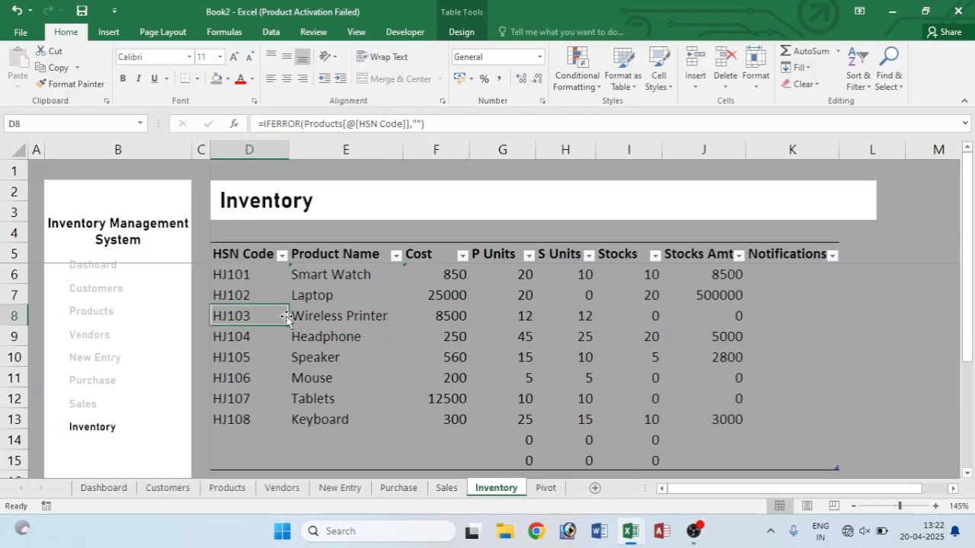
key("ctrl+a")
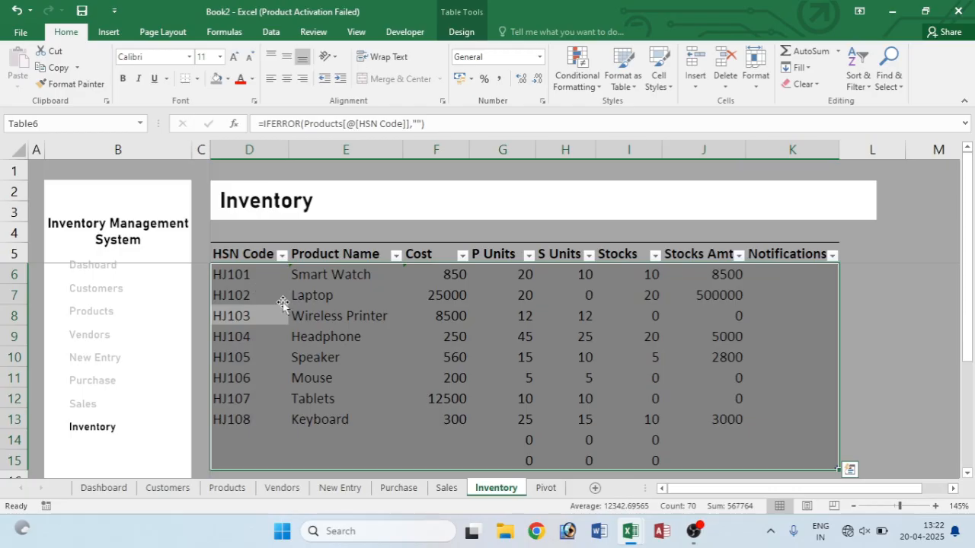
left_click(108, 32)
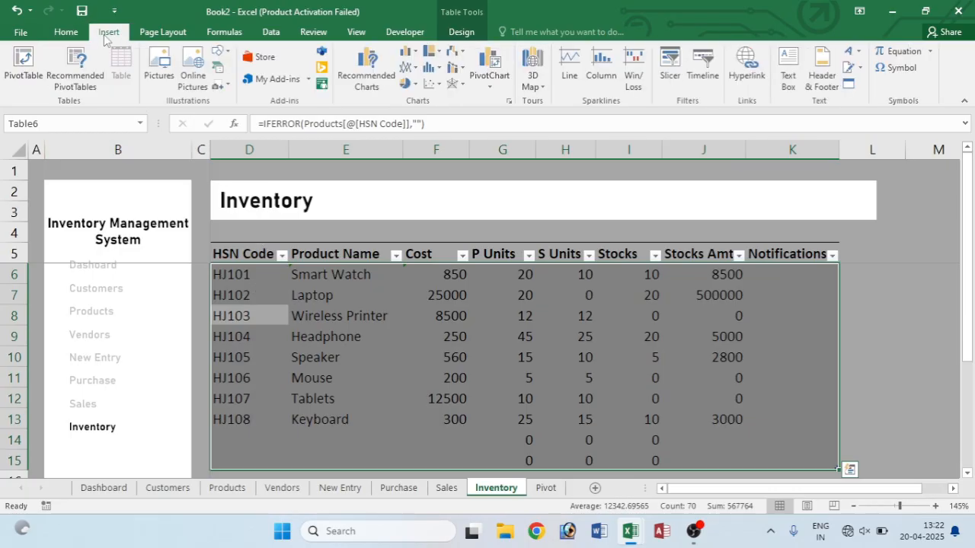
left_click(36, 61)
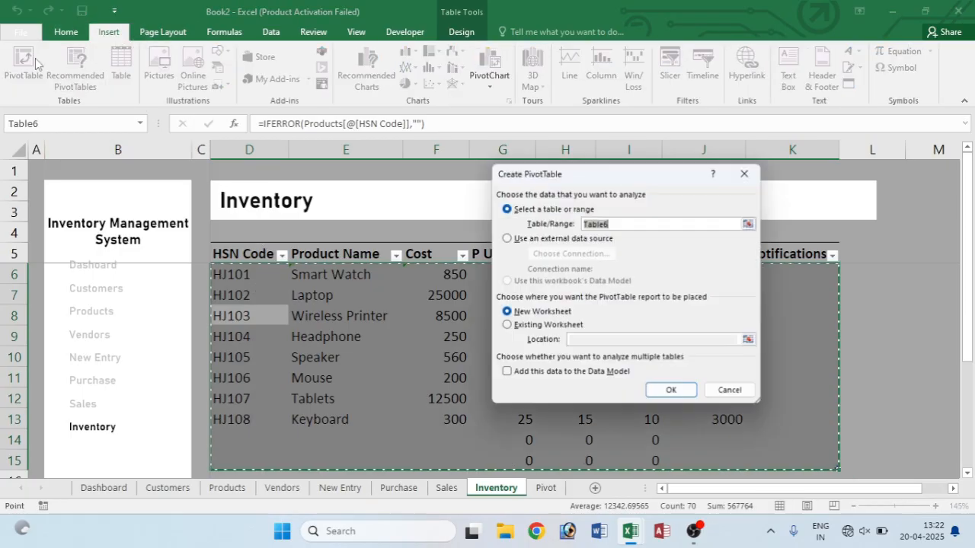
left_click(504, 327)
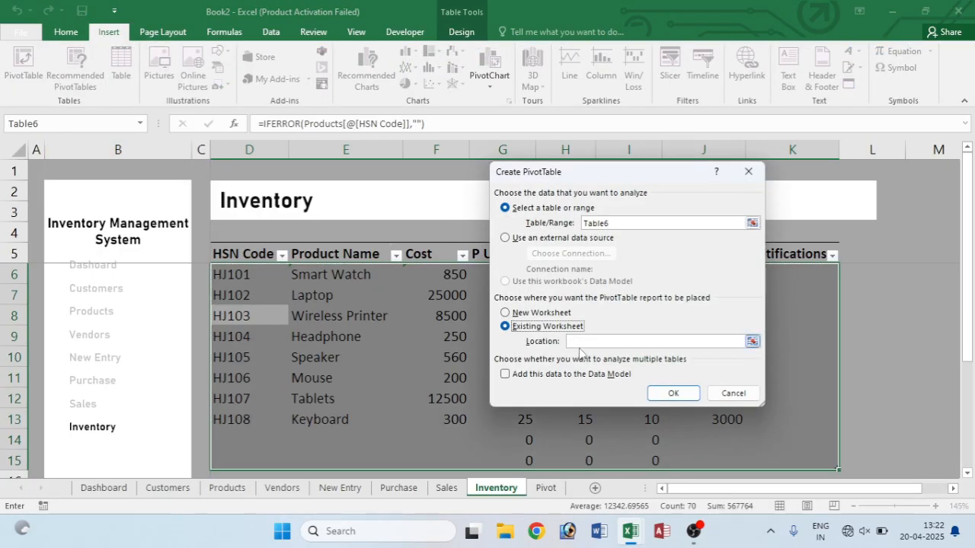
left_click(554, 491)
left_click(393, 195)
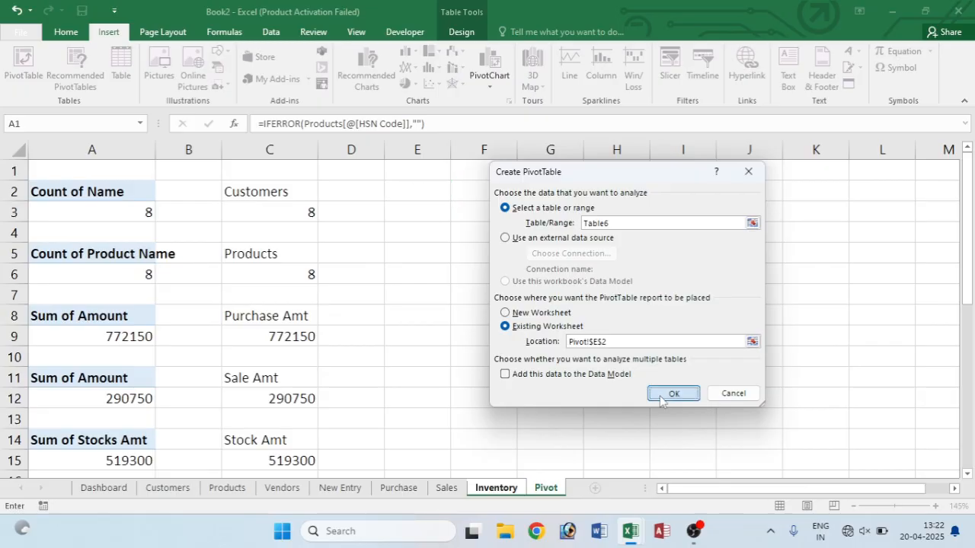
left_click(660, 397)
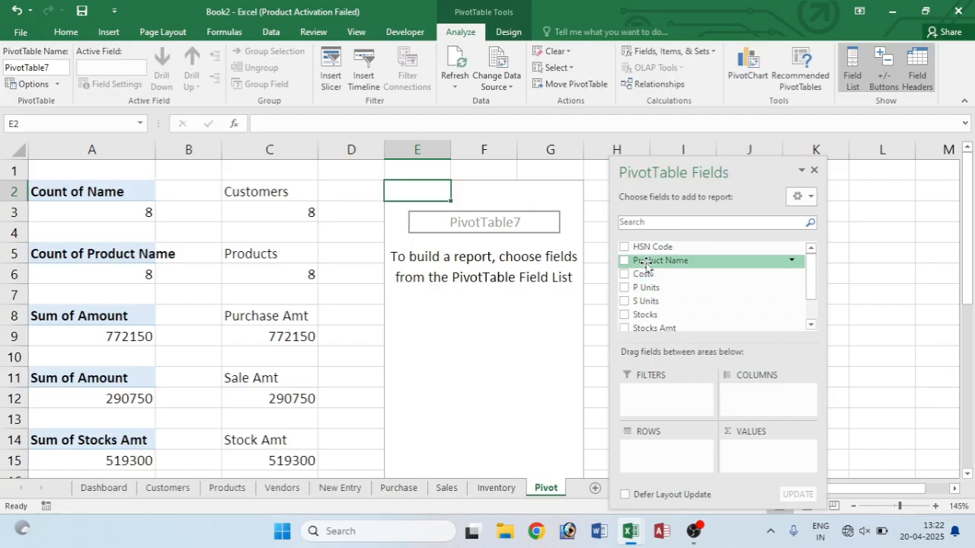
- Set Product Name as rows and the sum of S Units as values in the E2 PivotTable, moving the field list clear of the data
left_click_drag(648, 263, 684, 449)
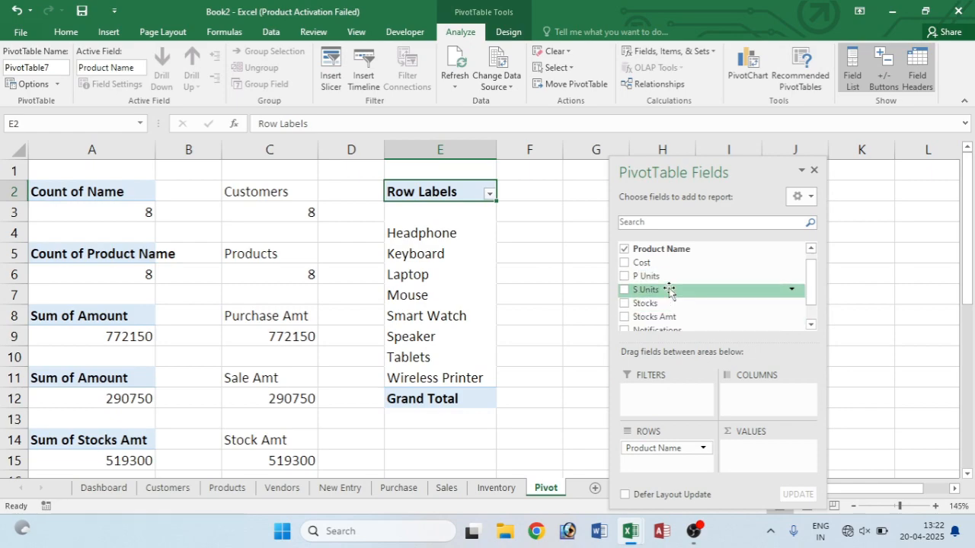
left_click_drag(669, 289, 742, 452)
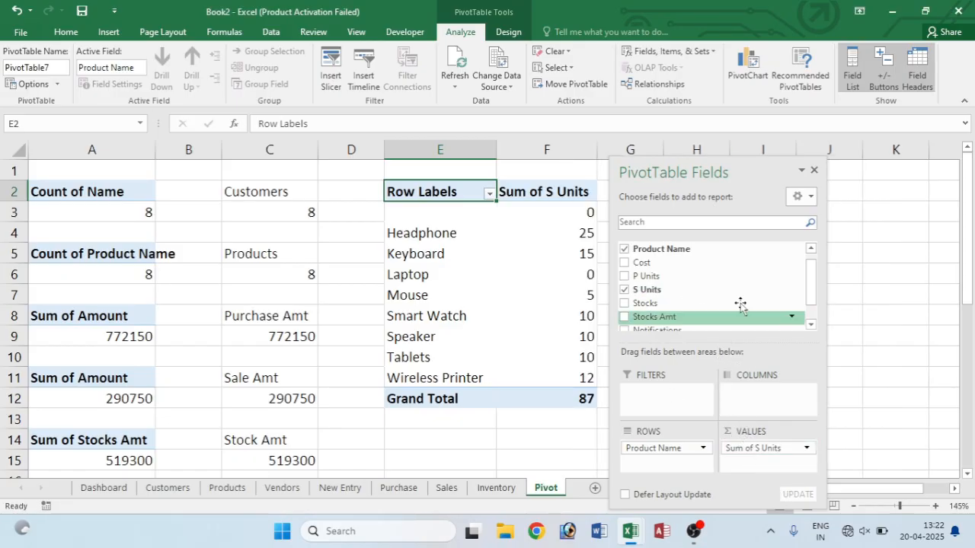
left_click_drag(698, 174, 784, 179)
left_click(431, 258)
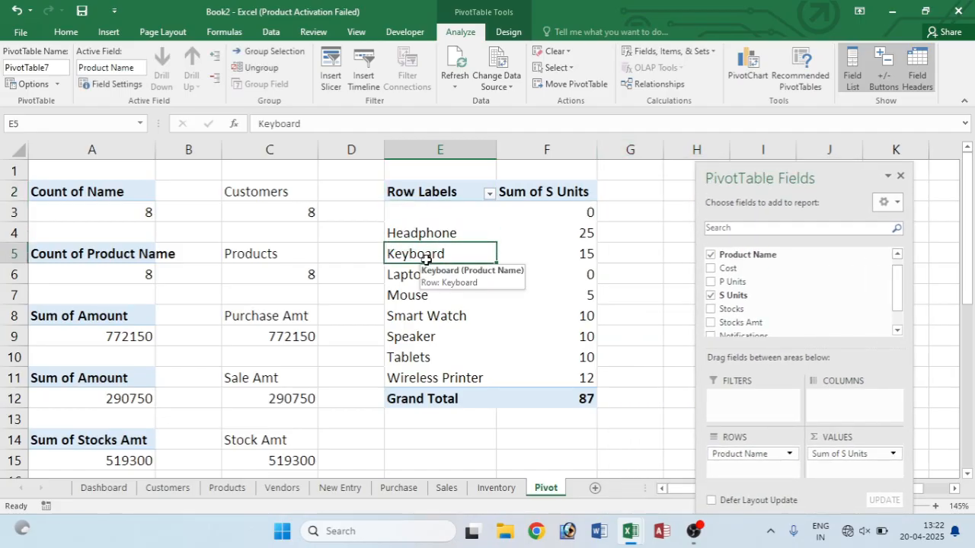
- Filter the Product Name rows of the E2 PivotTable to the top items by Sum of S Units
right_click(427, 260)
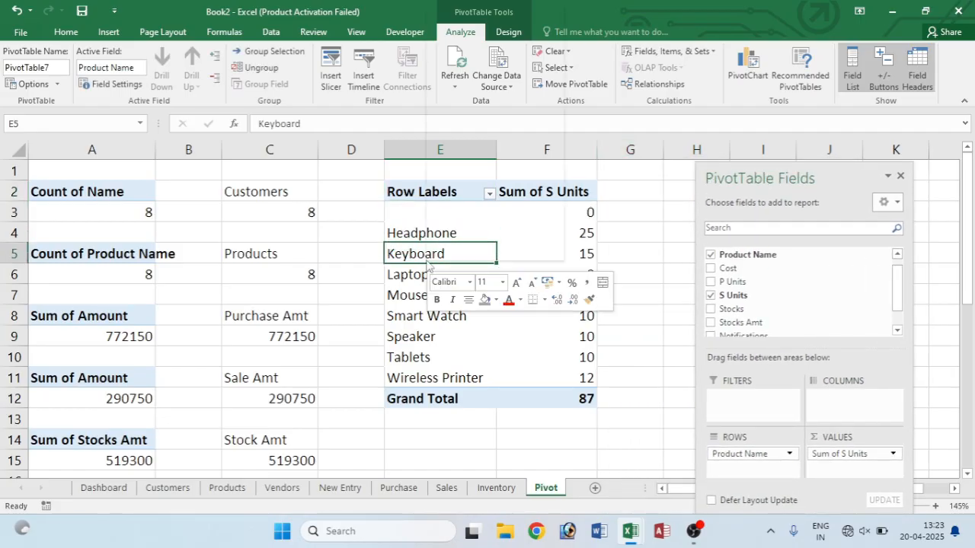
mouse_move(468, 92)
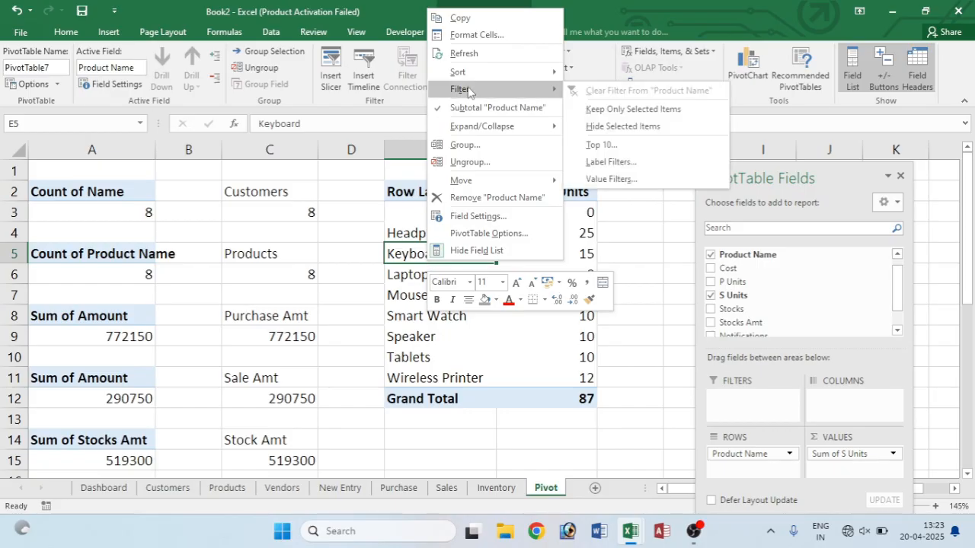
left_click(600, 144)
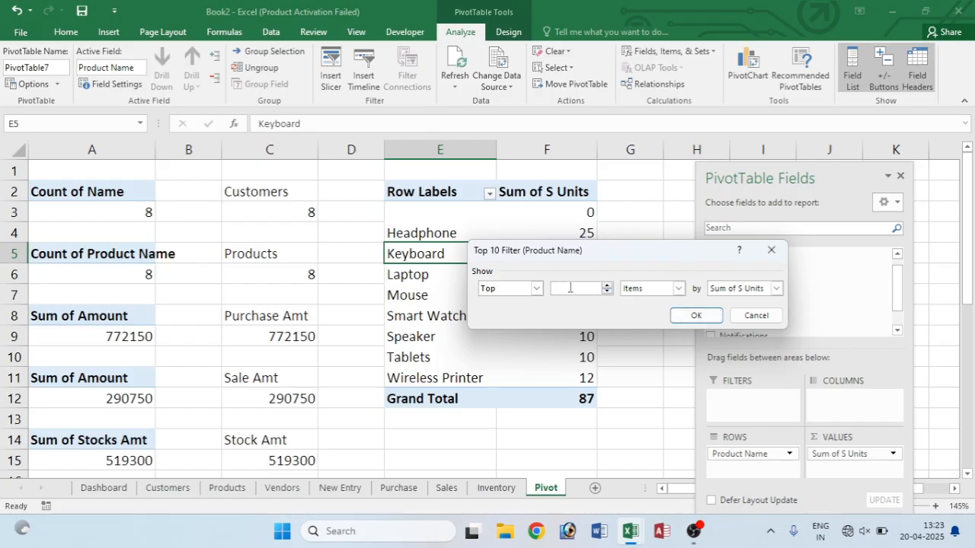
key("Return")
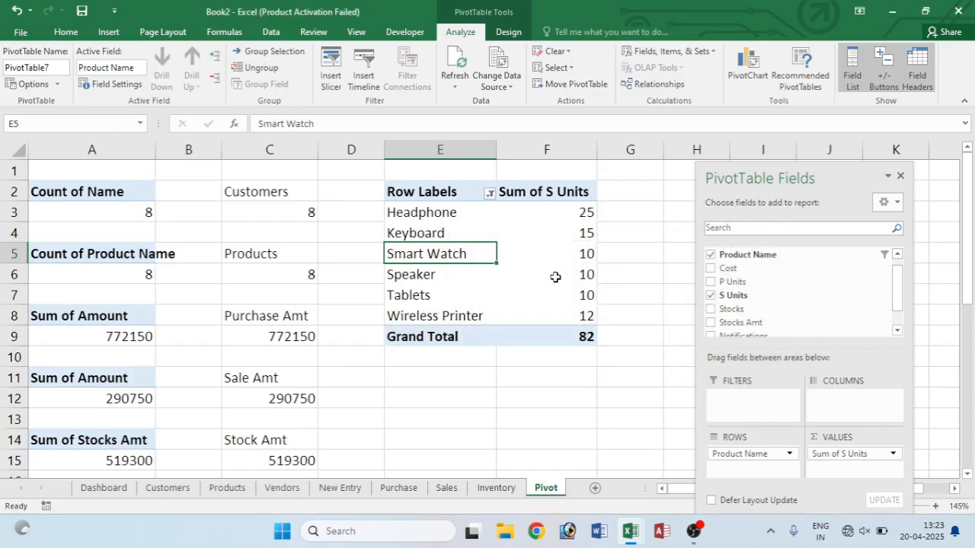
- Sort the product rows of the E2 PivotTable from A to Z
right_click(425, 255)
mouse_move(474, 329)
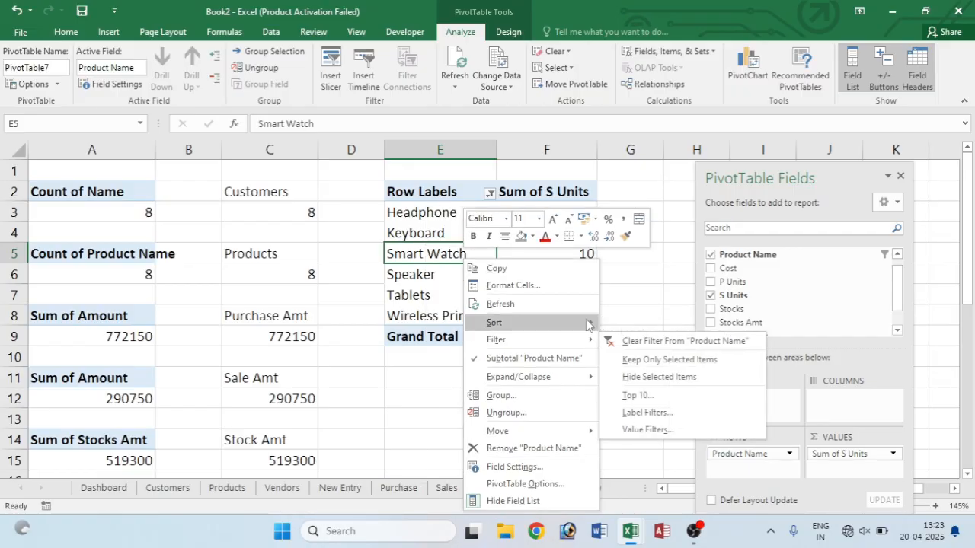
mouse_move(537, 324)
left_click(638, 325)
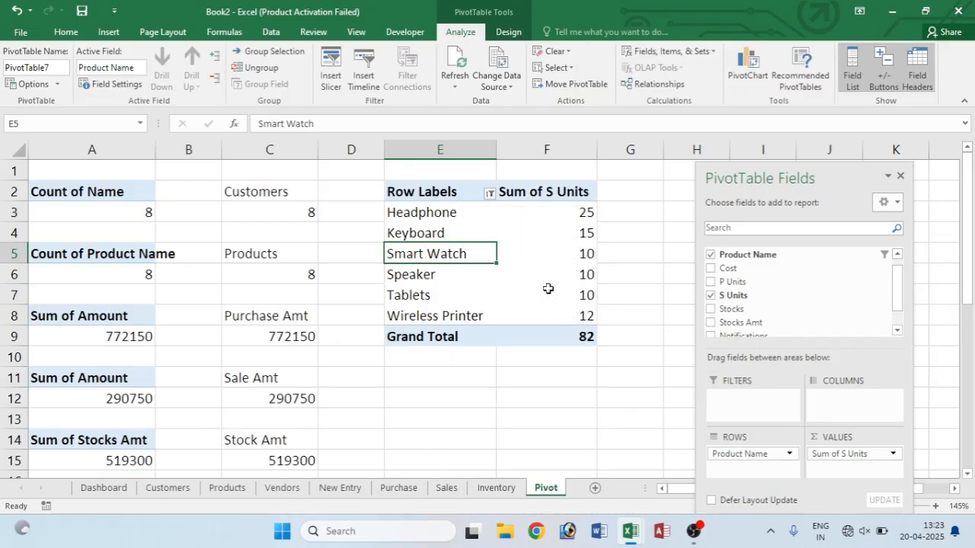
key("Up")
key("Up")
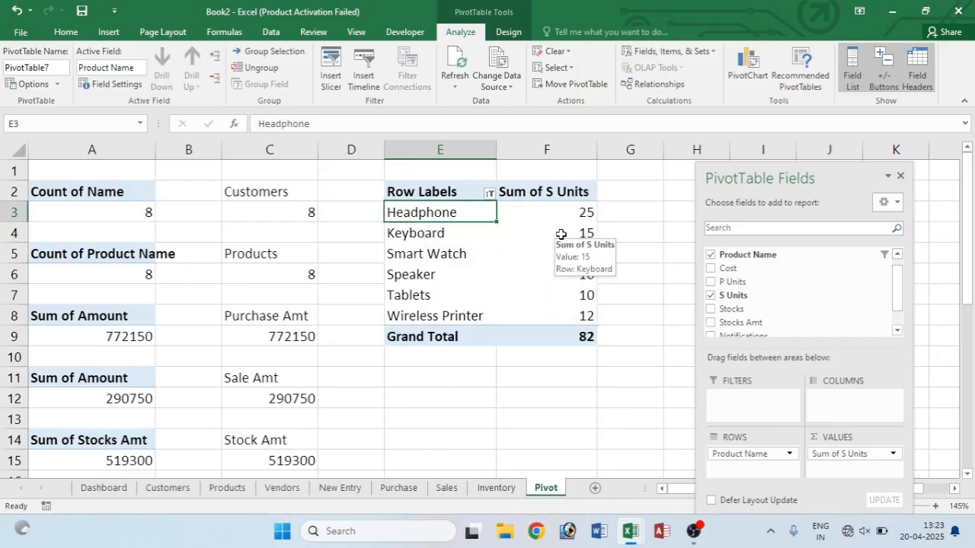
- Create a PivotTable from the Sales sheet's Saledata table at cell E11 of the Pivot sheet
scroll(560, 234, "down", 2)
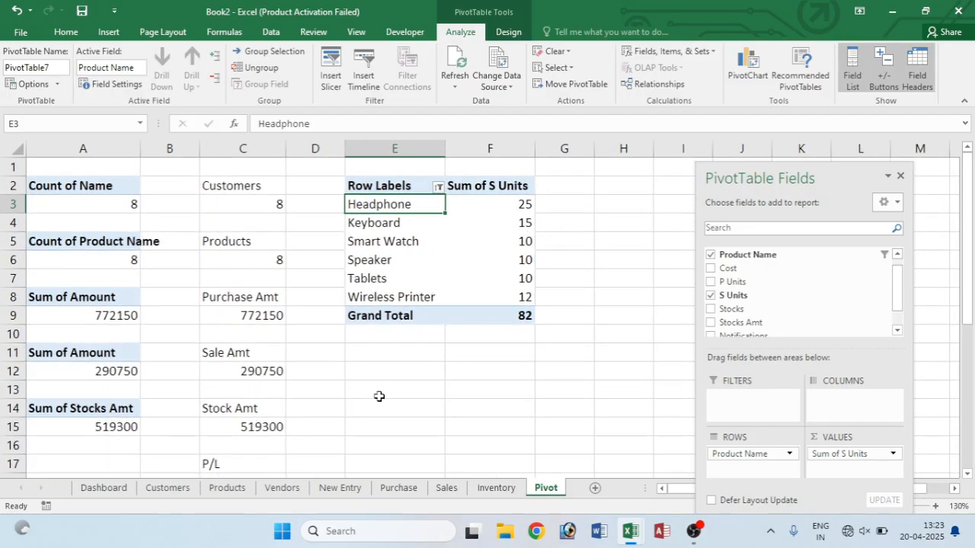
left_click(417, 351)
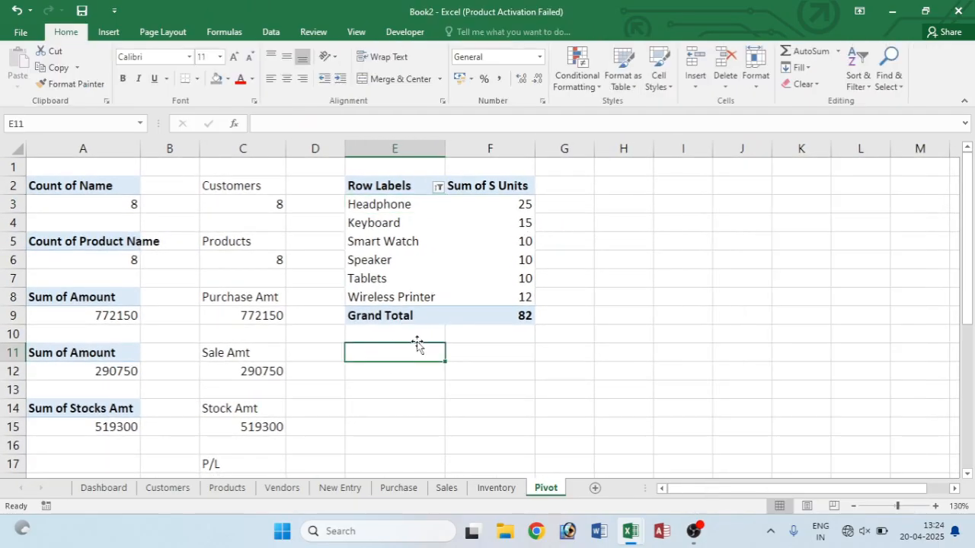
left_click(447, 488)
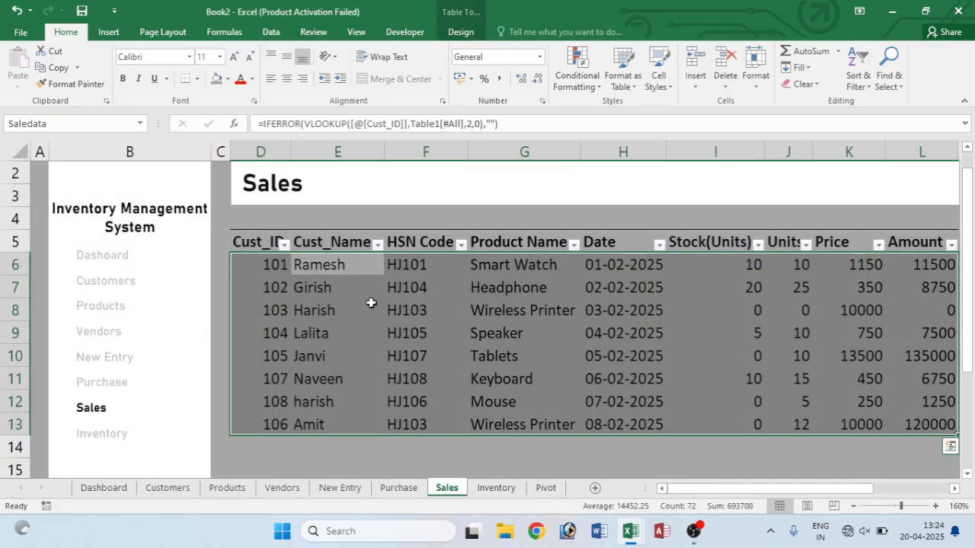
left_click(107, 33)
left_click(23, 67)
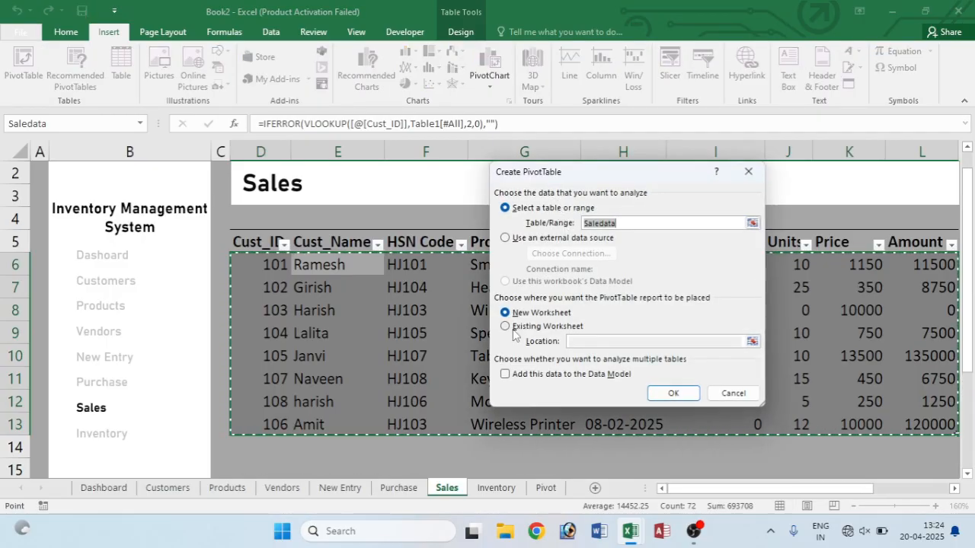
left_click(505, 328)
left_click(602, 341)
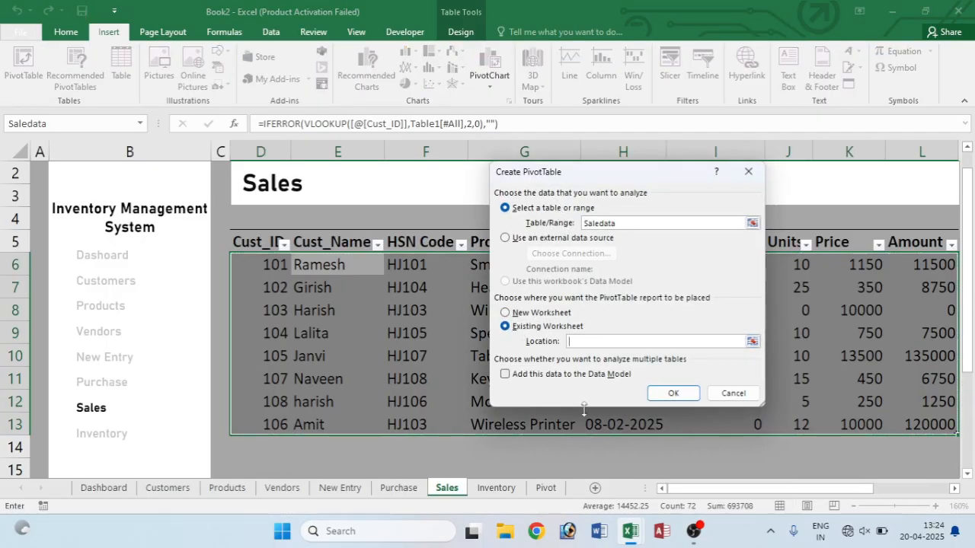
left_click(546, 489)
left_click(363, 351)
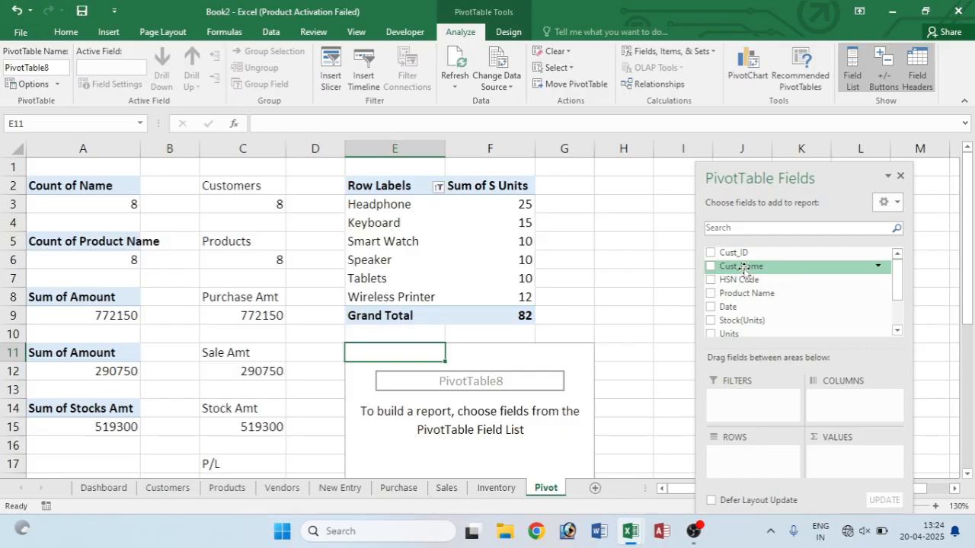
- Set Cust_Name as rows and the sum of Amount as values in the E11 PivotTable
left_click_drag(762, 266, 792, 457)
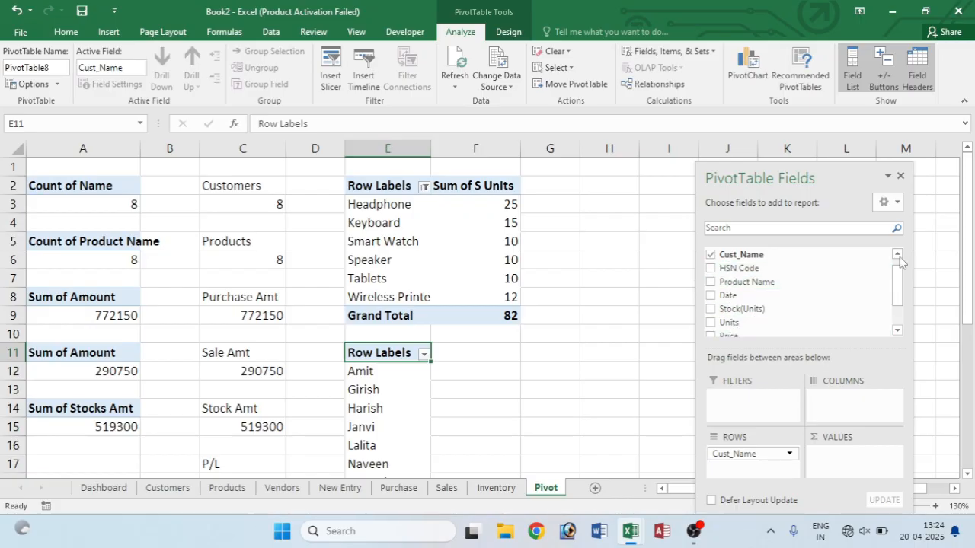
left_click_drag(899, 281, 897, 299)
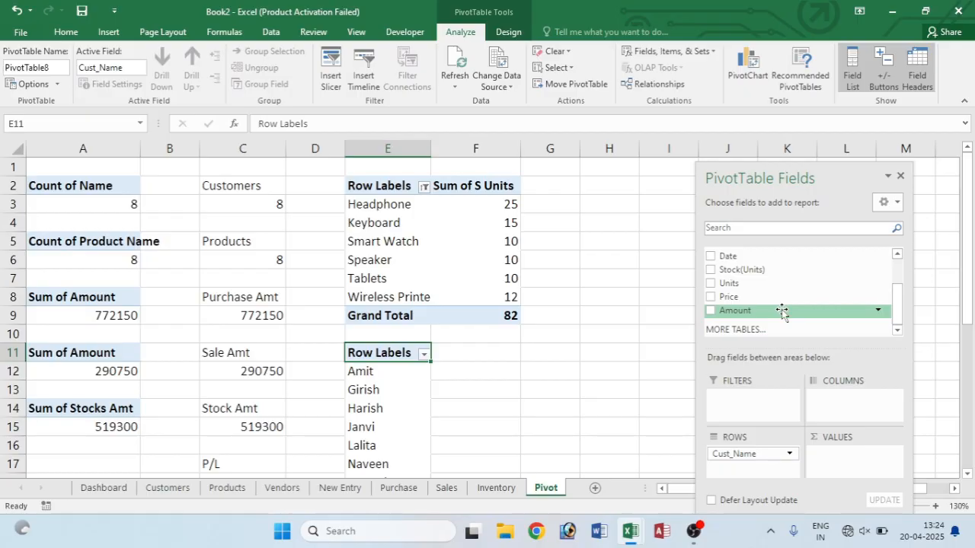
left_click_drag(782, 310, 854, 456)
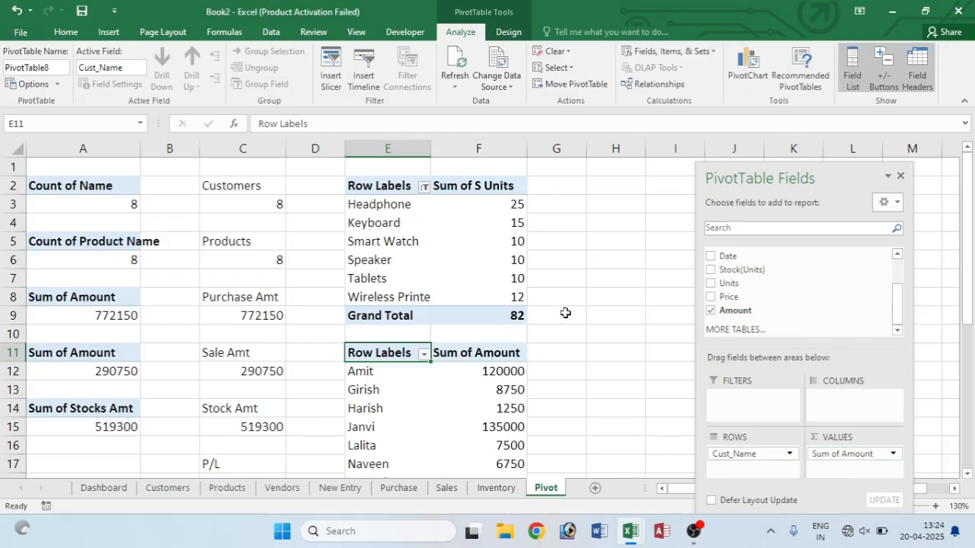
- Filter the Cust_Name rows of the E11 PivotTable to the top 5 items by Sum of Amount
scroll(544, 273, "down", 1)
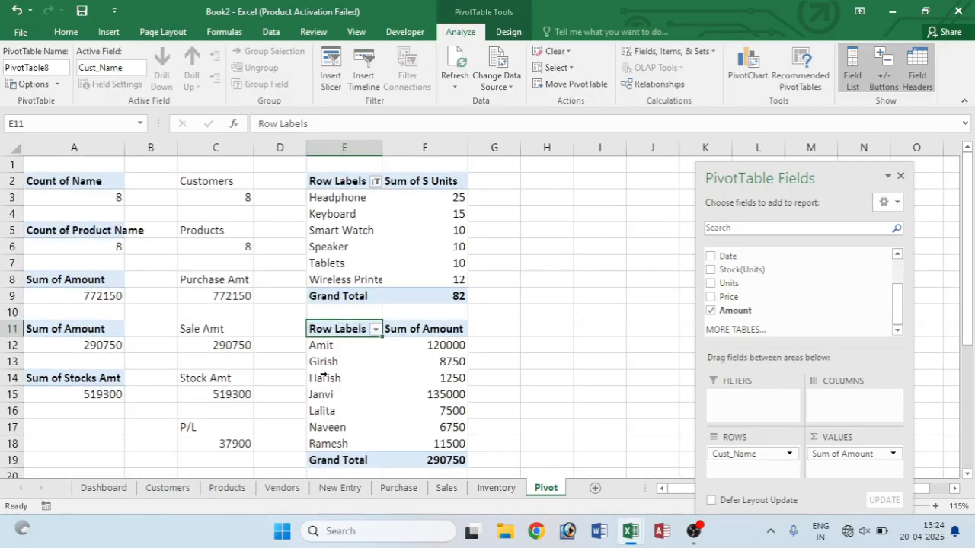
left_click(323, 376)
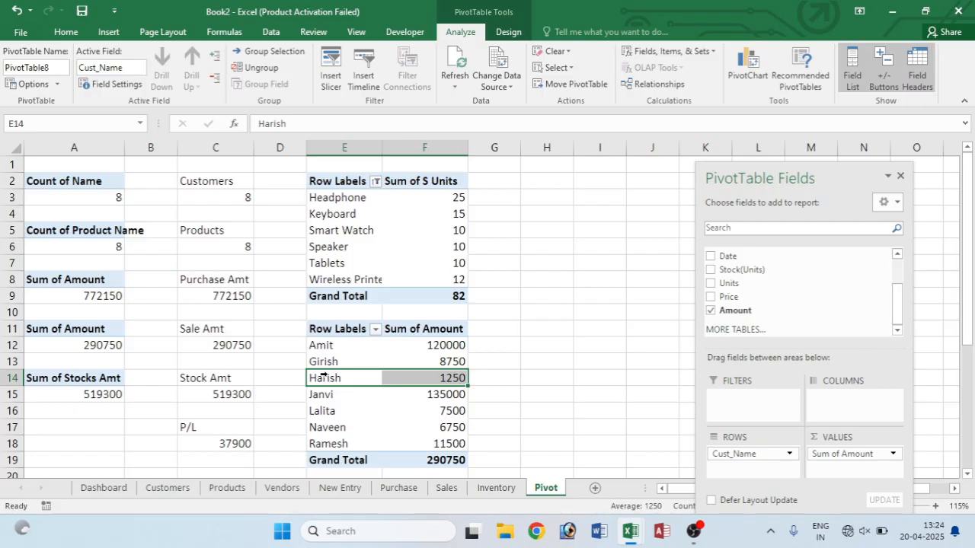
right_click(327, 379)
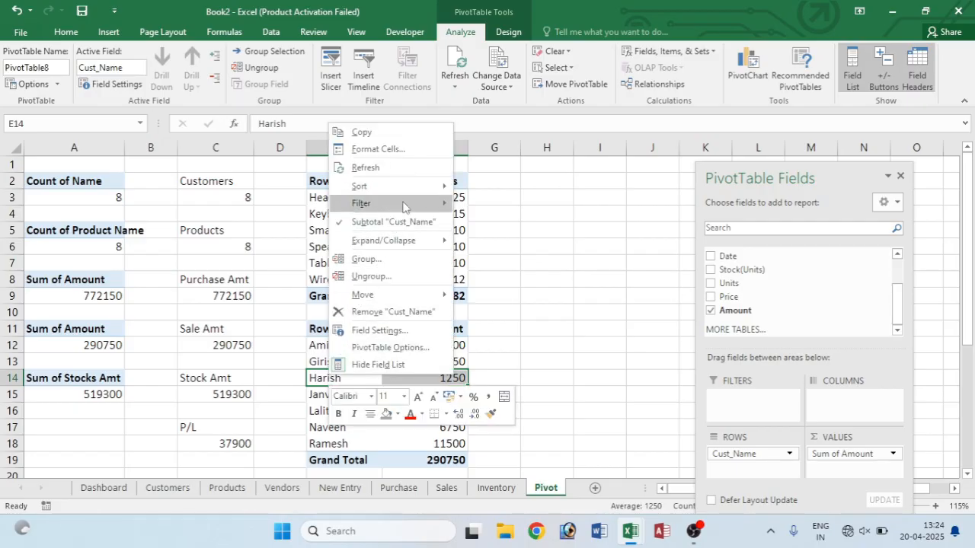
mouse_move(402, 205)
left_click(573, 258)
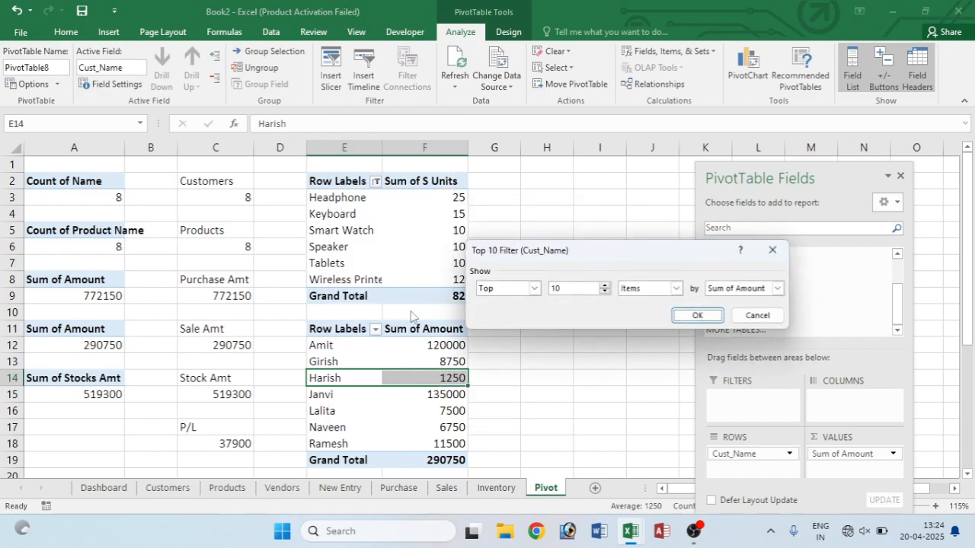
left_click(575, 286)
left_click(704, 316)
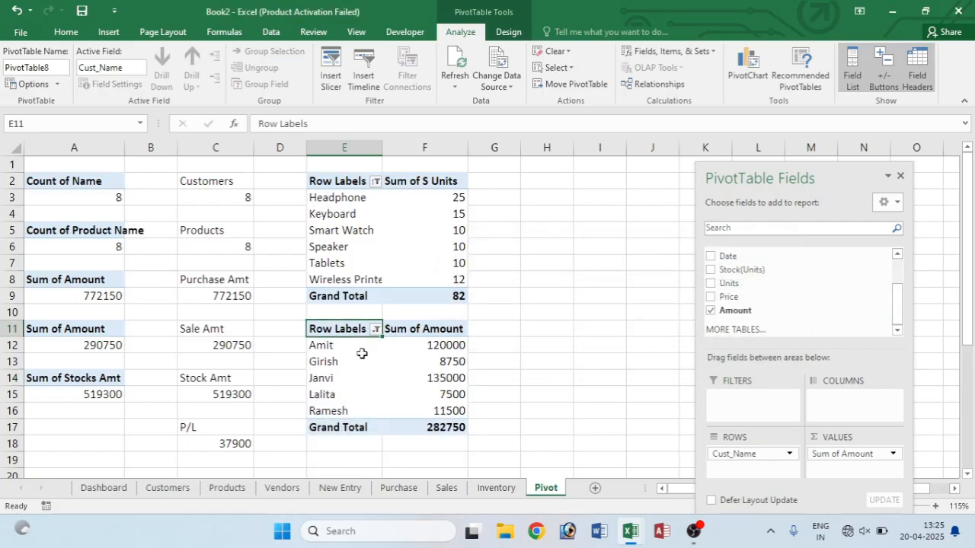
- Sort the customer PivotTable at E11 by Sum of Amount from largest to smallest
left_click(334, 235)
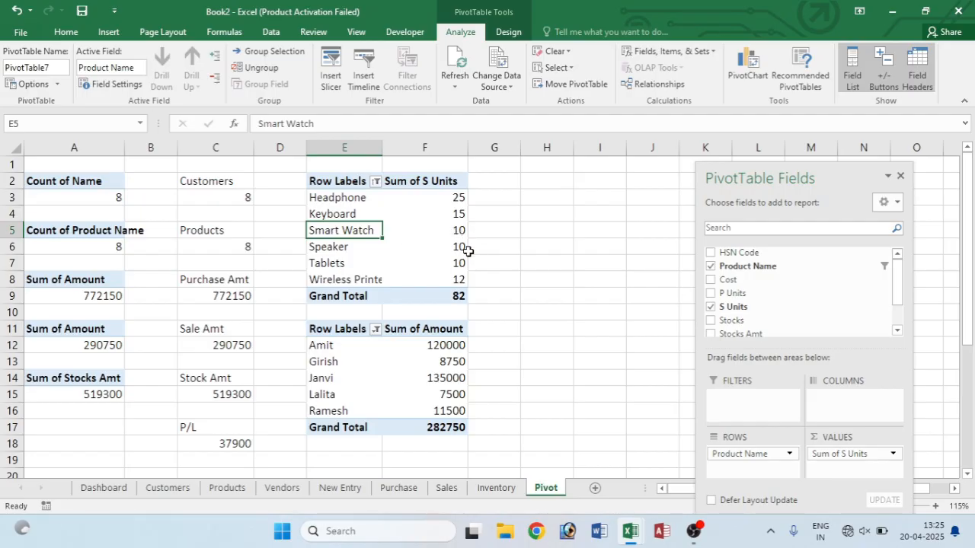
left_click(440, 391)
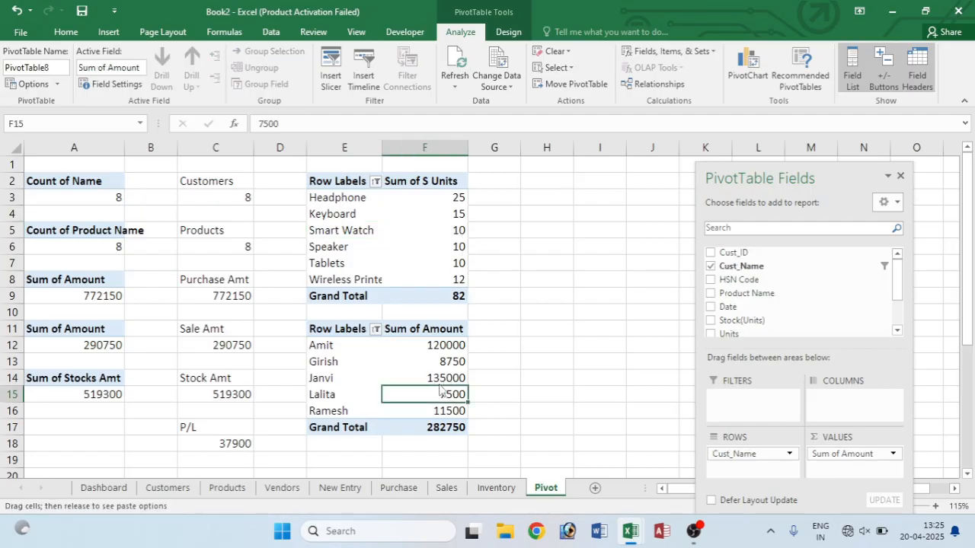
left_click(440, 364)
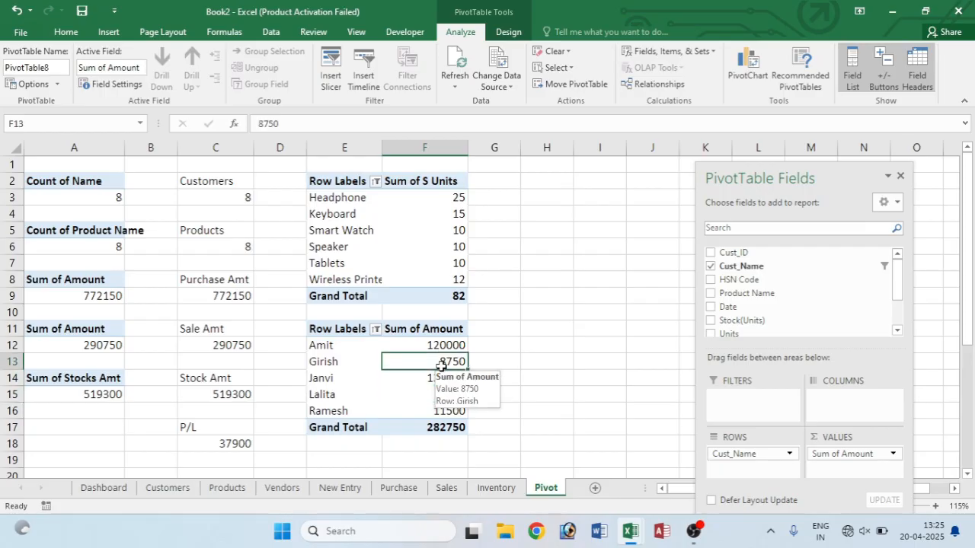
right_click(441, 367)
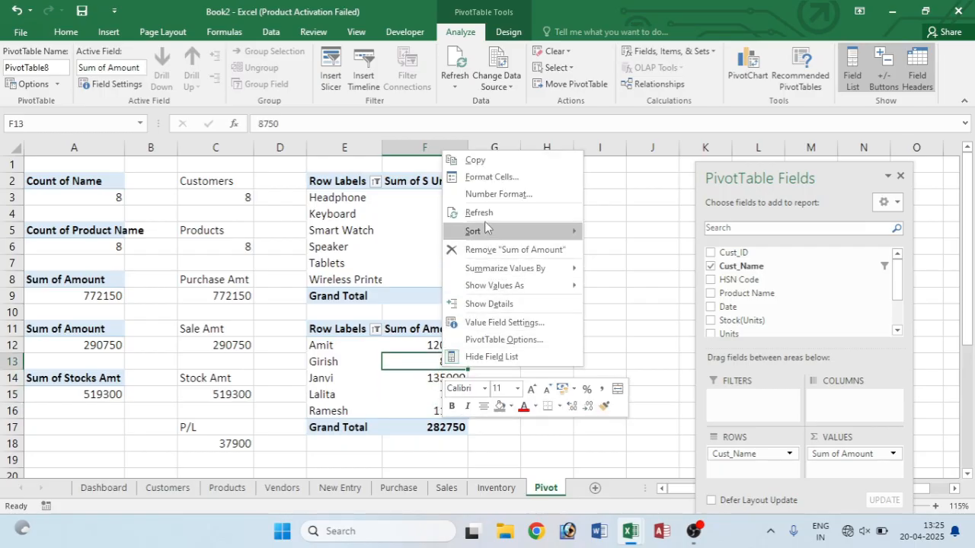
mouse_move(484, 232)
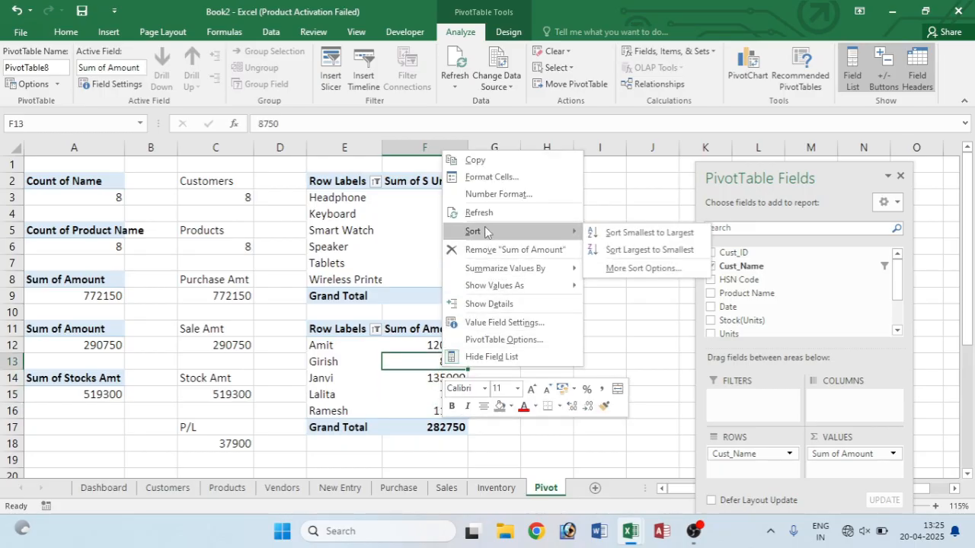
left_click(619, 250)
left_click(419, 379)
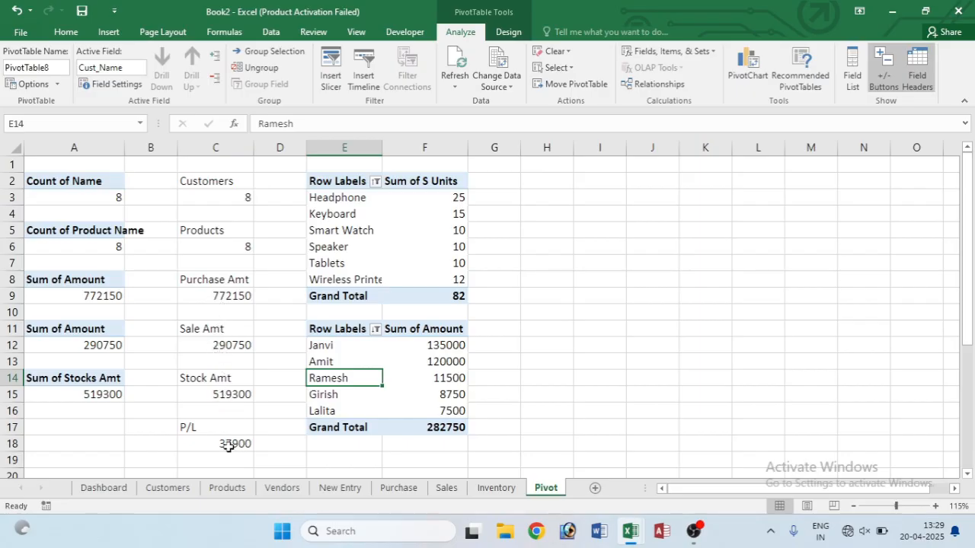
- Format C9, C12, C15 and C18 as numbers with the 1000 separator and 0 decimal places
left_click(234, 295)
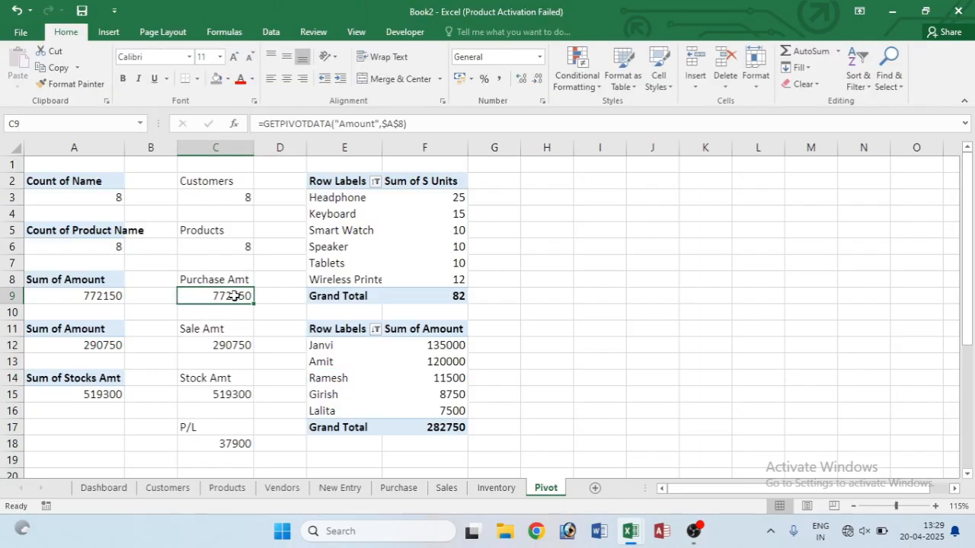
left_click(212, 349, "ctrl")
left_click(223, 399, "ctrl")
left_click(230, 444, "ctrl")
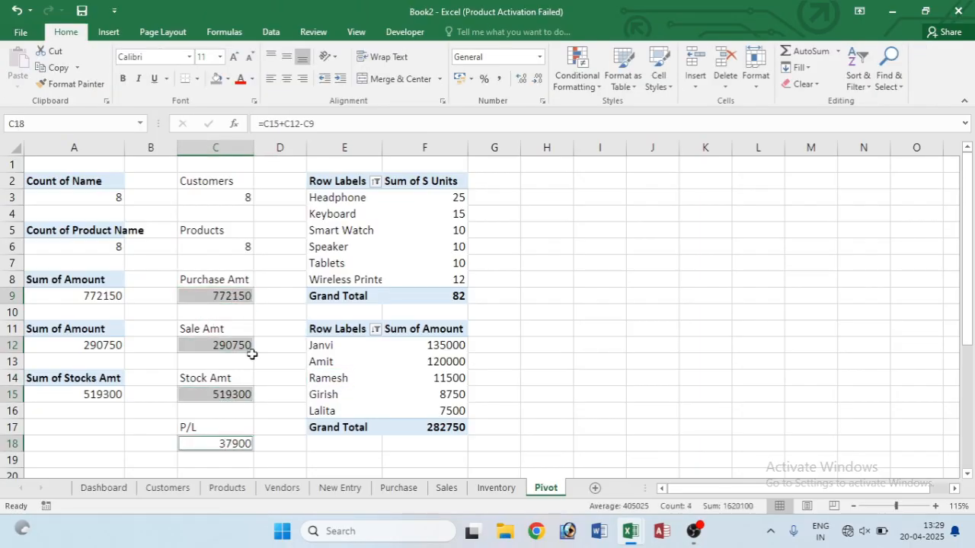
left_click(542, 103)
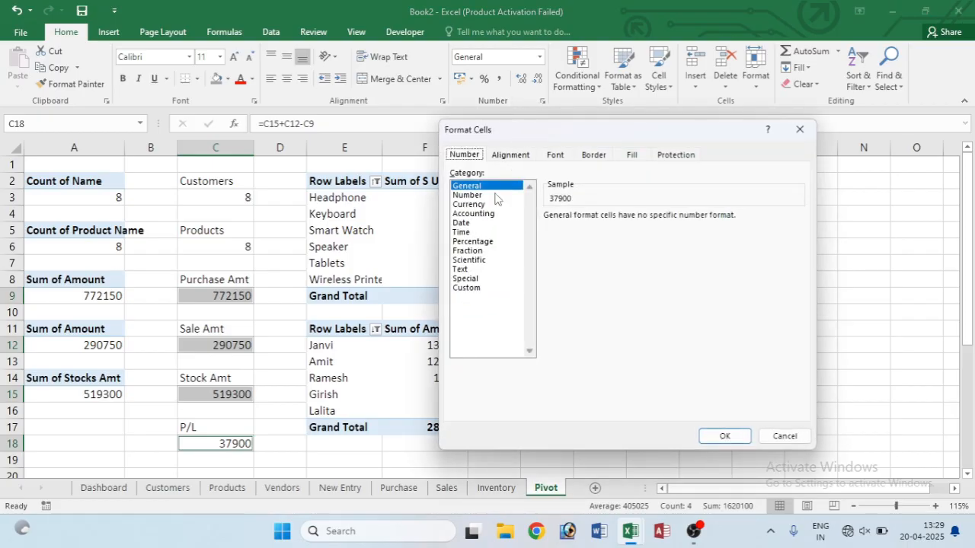
left_click(467, 195)
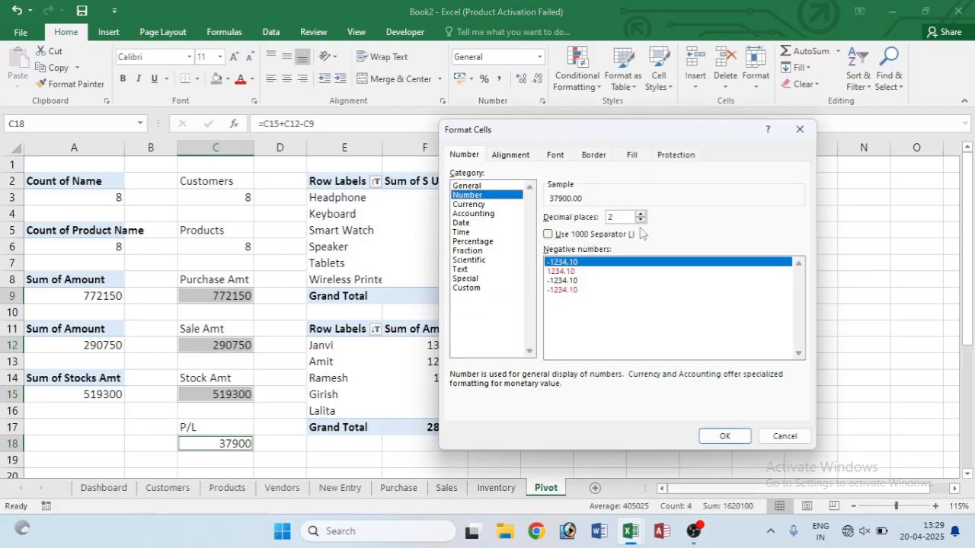
left_click(629, 234)
left_click(641, 221)
left_click(641, 220)
left_click(724, 436)
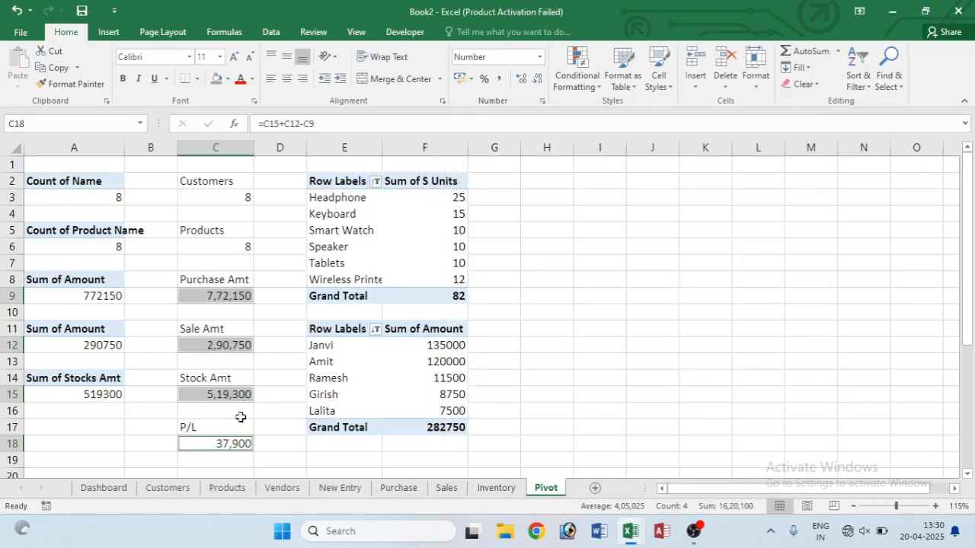
left_click(237, 387)
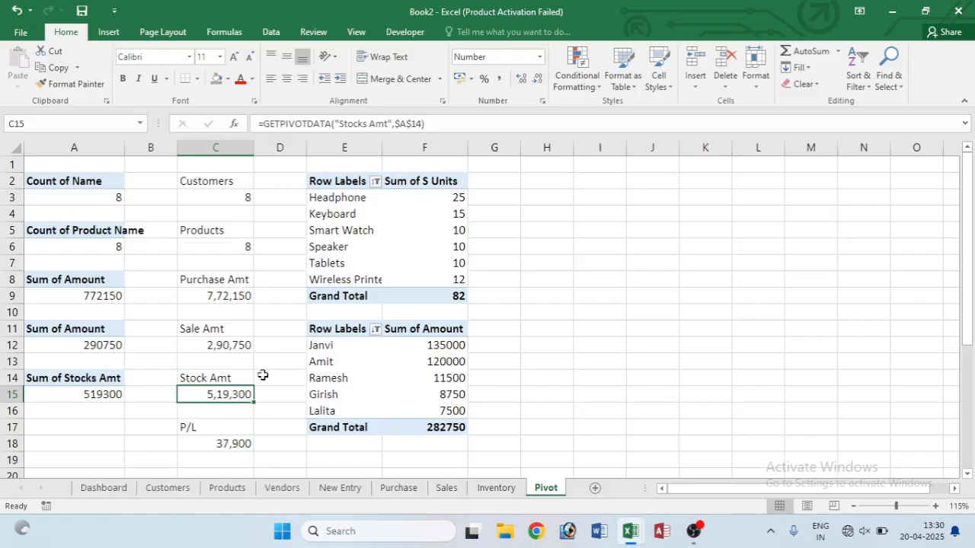
- Draw a rectangle about 0.98 cm high and 2.08 cm wide on the Dashboard sheet, just below the title banner's start
left_click(104, 488)
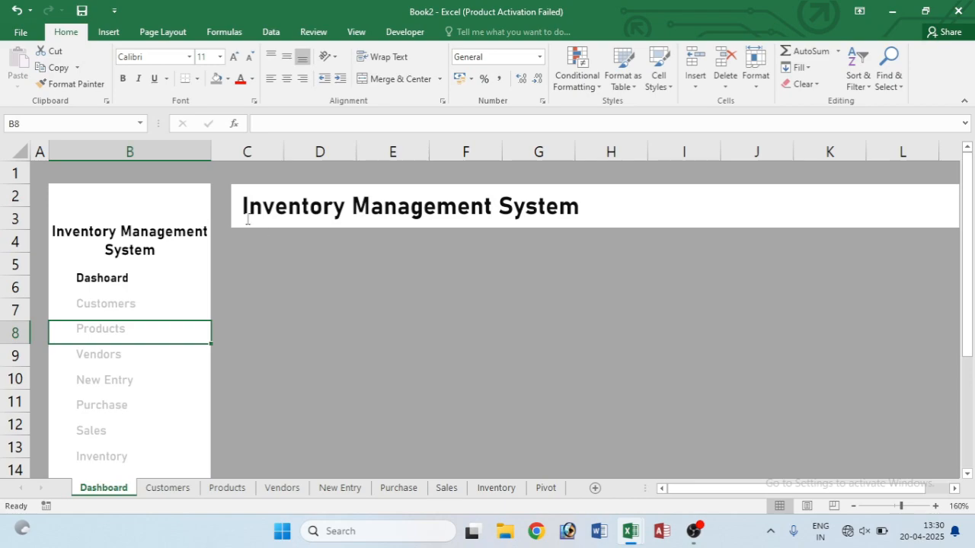
left_click(107, 32)
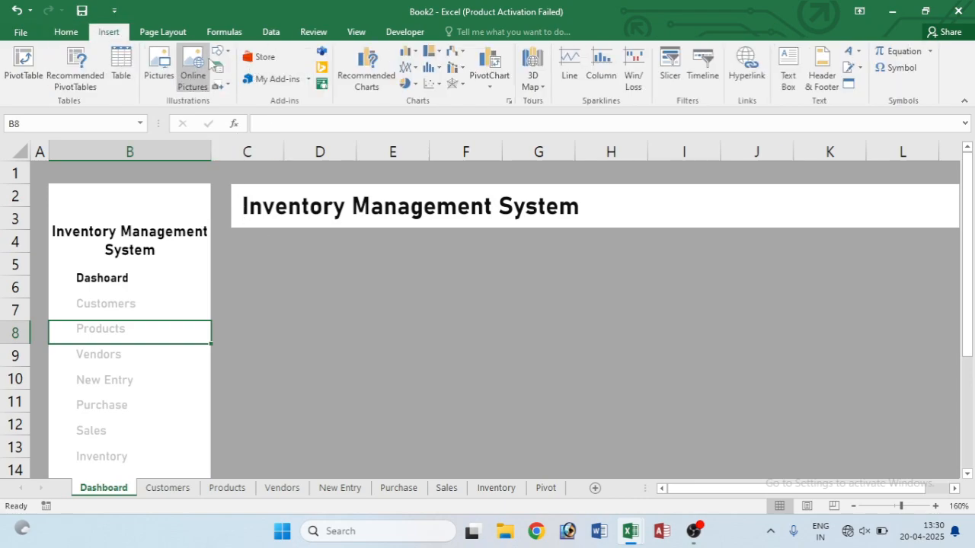
left_click(218, 55)
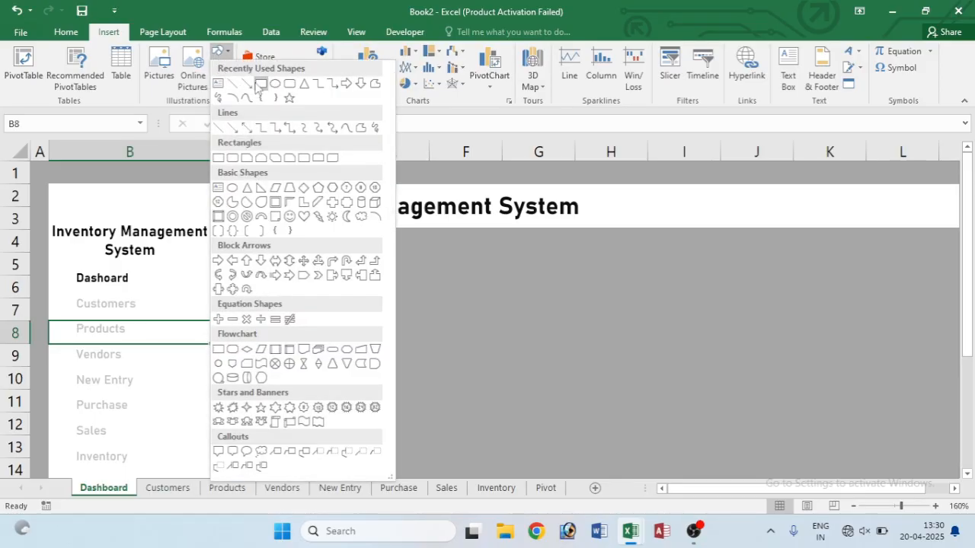
left_click(257, 86)
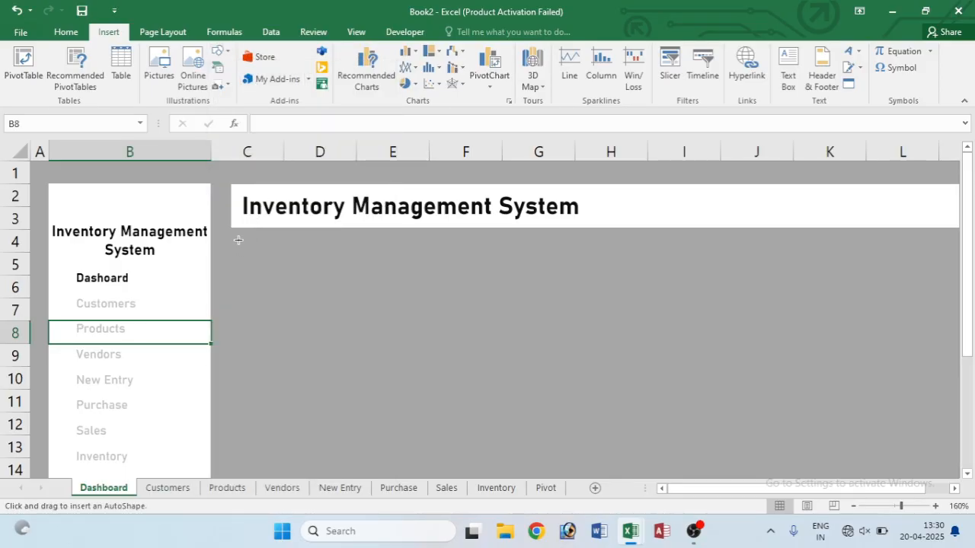
left_click_drag(238, 241, 319, 283)
left_click_drag(277, 257, 272, 253)
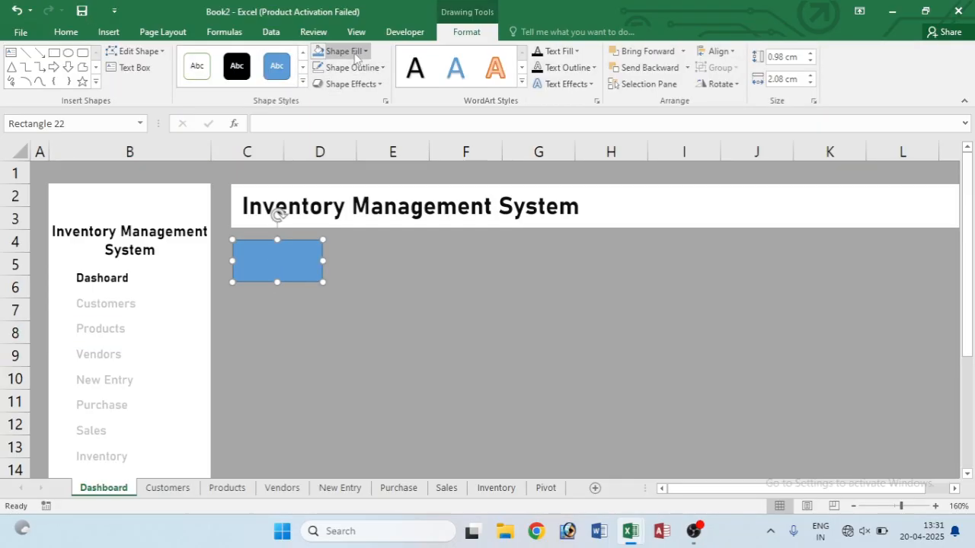
- Fill the new rectangle with white and change its outline weight
left_click(342, 51)
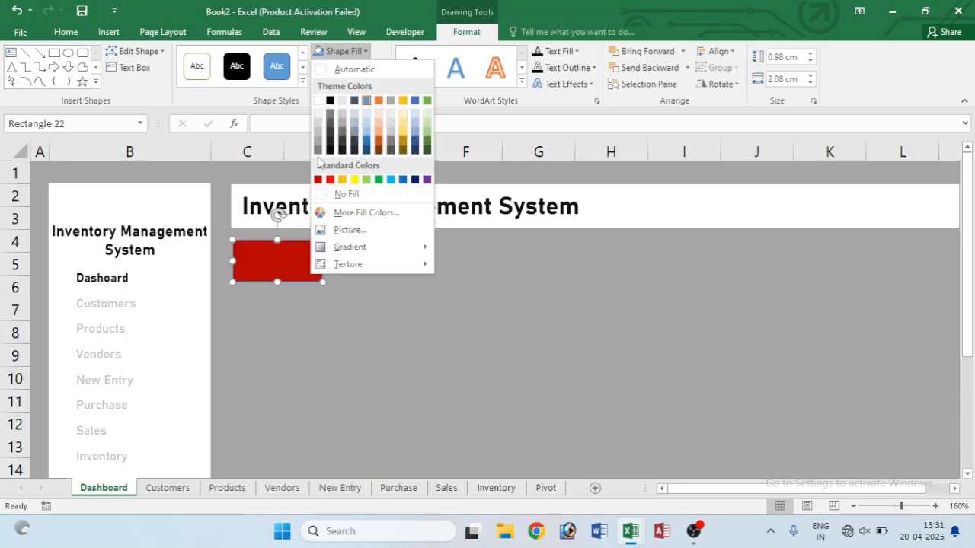
left_click(318, 101)
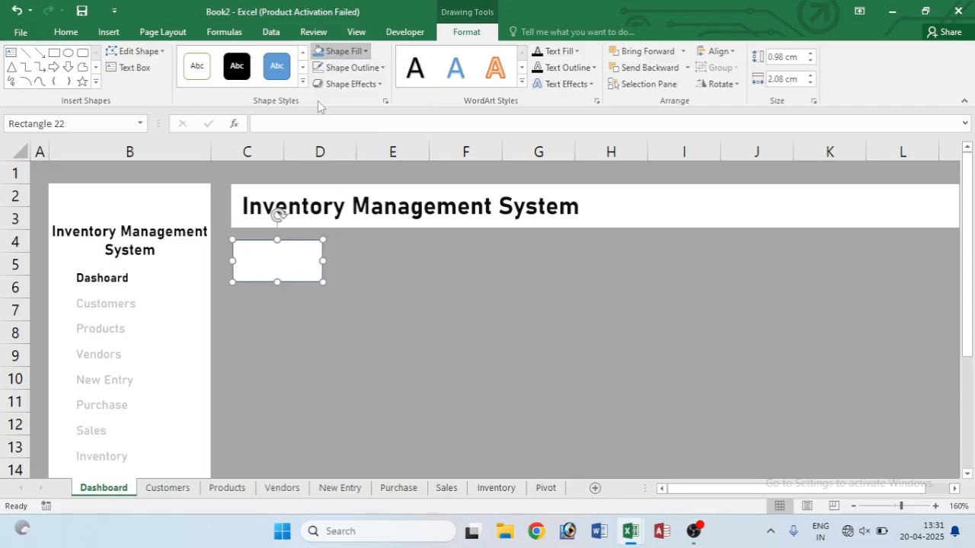
left_click(349, 67)
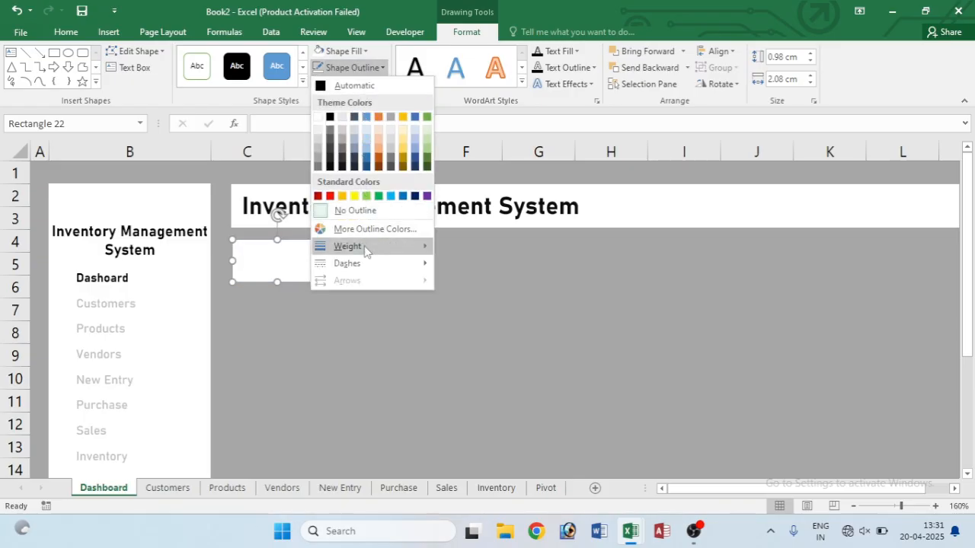
left_click(466, 254)
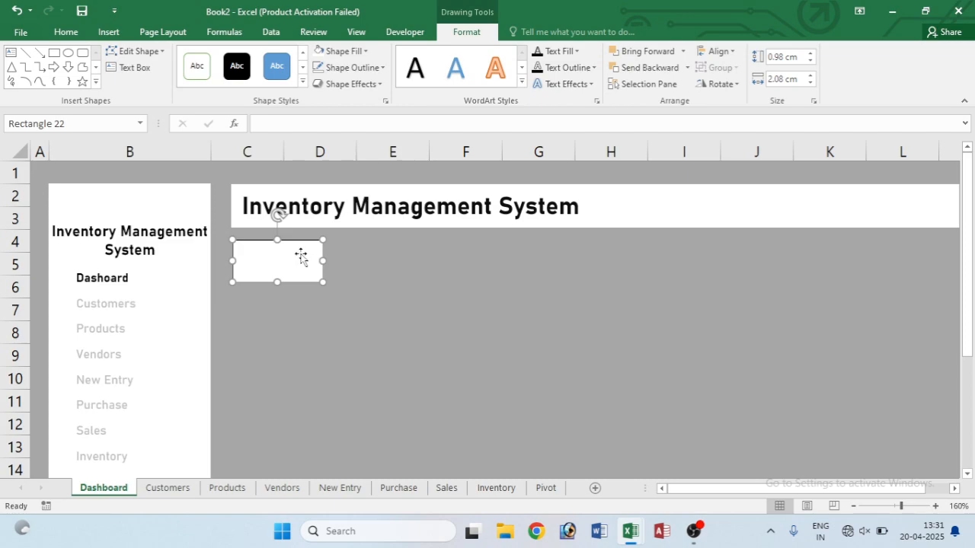
- Duplicate the white rectangle and turn the copy into a narrow green strip along the original card's left edge
left_click_drag(301, 253, 403, 258)
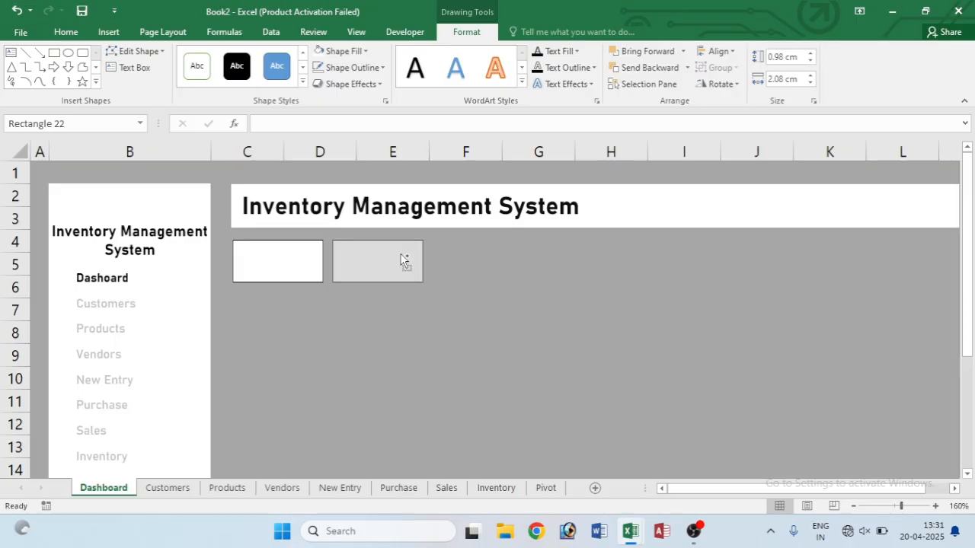
left_click_drag(402, 259, 401, 258)
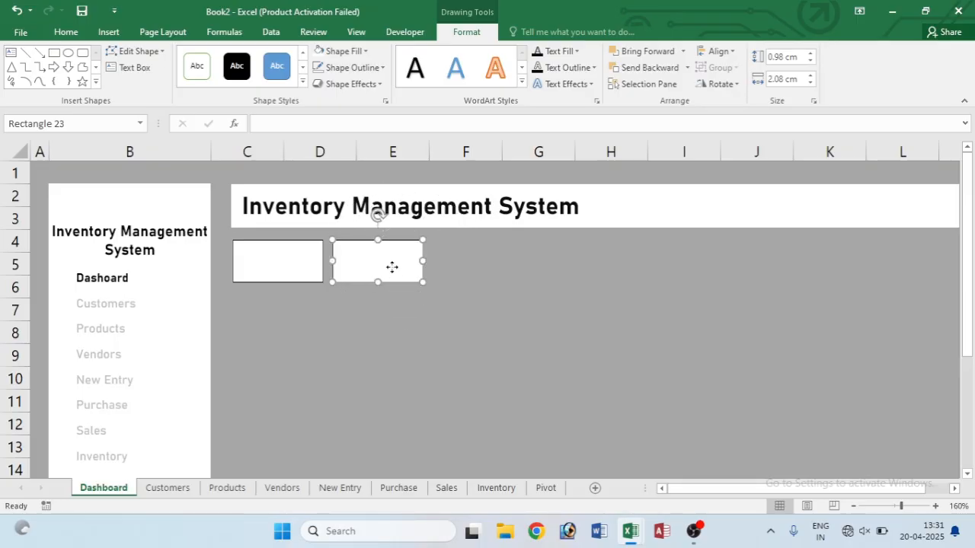
right_click(393, 270)
left_click(436, 294)
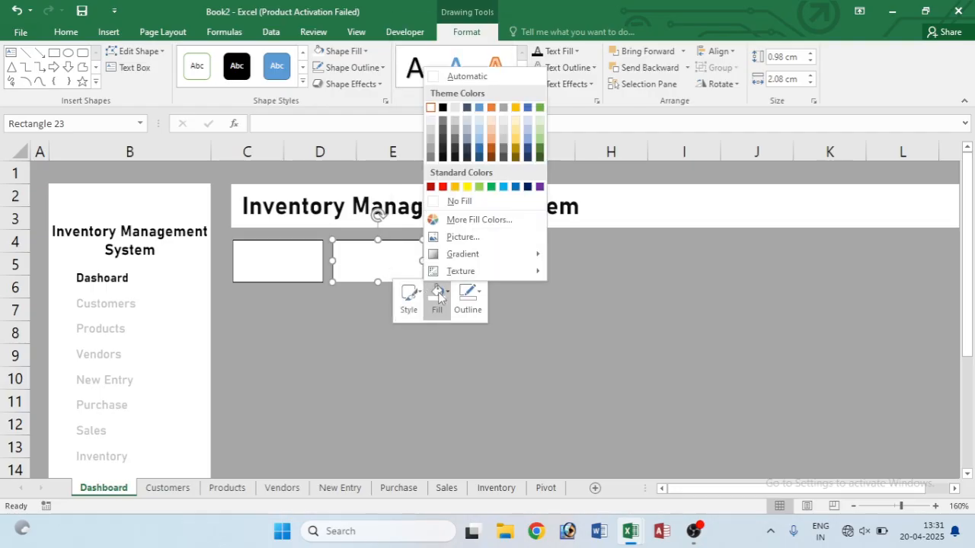
left_click(491, 187)
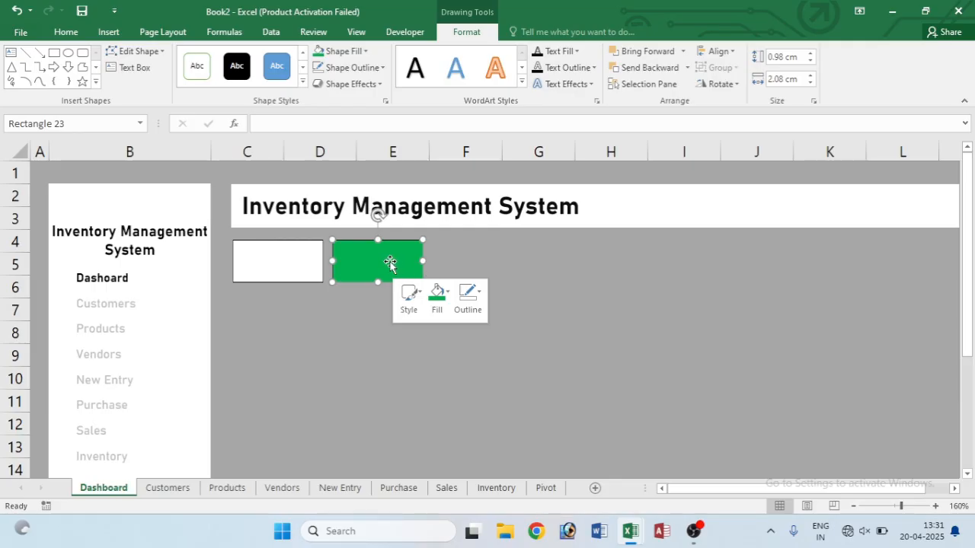
left_click_drag(396, 261, 243, 255)
- Add the label Customers in black text to the white card
left_click(290, 266)
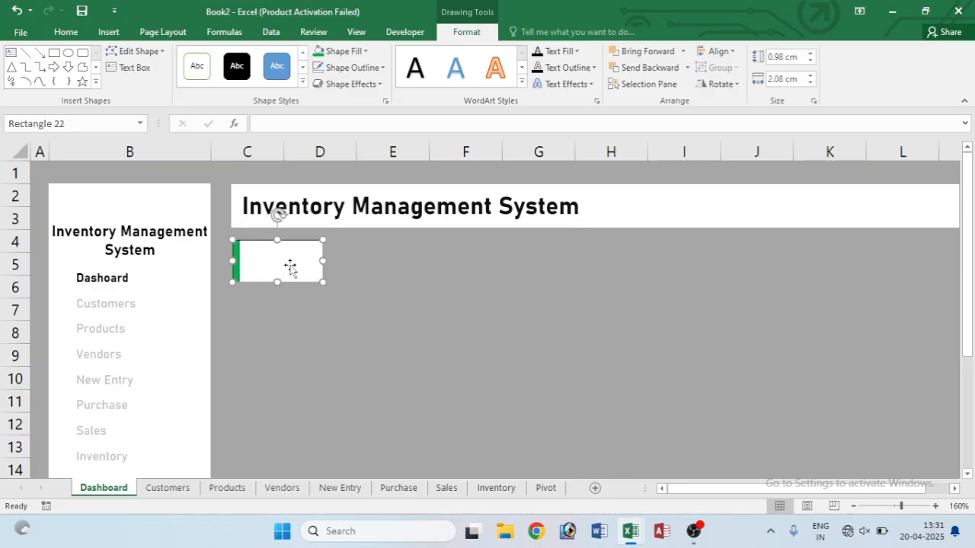
right_click(289, 264)
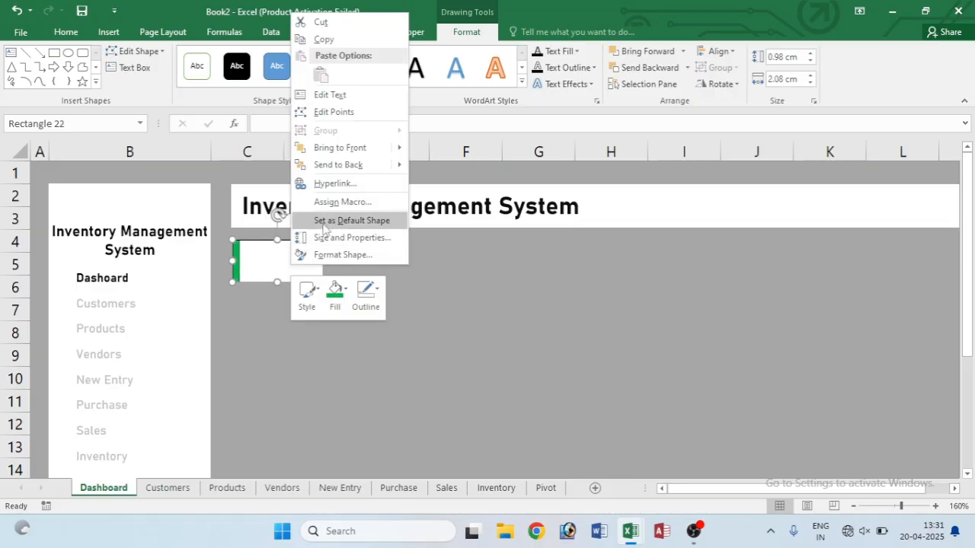
left_click(338, 96)
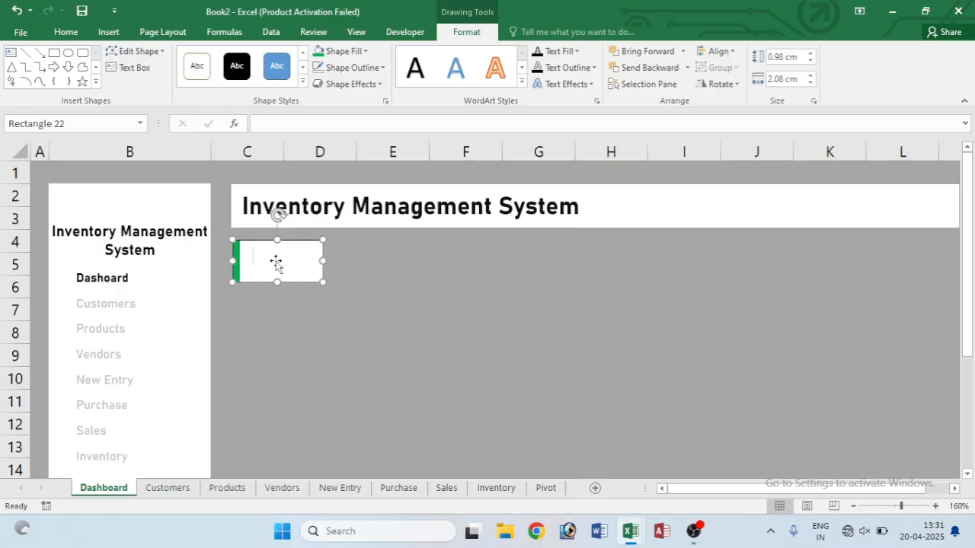
type("ome")
key("Return")
key("ctrl+a")
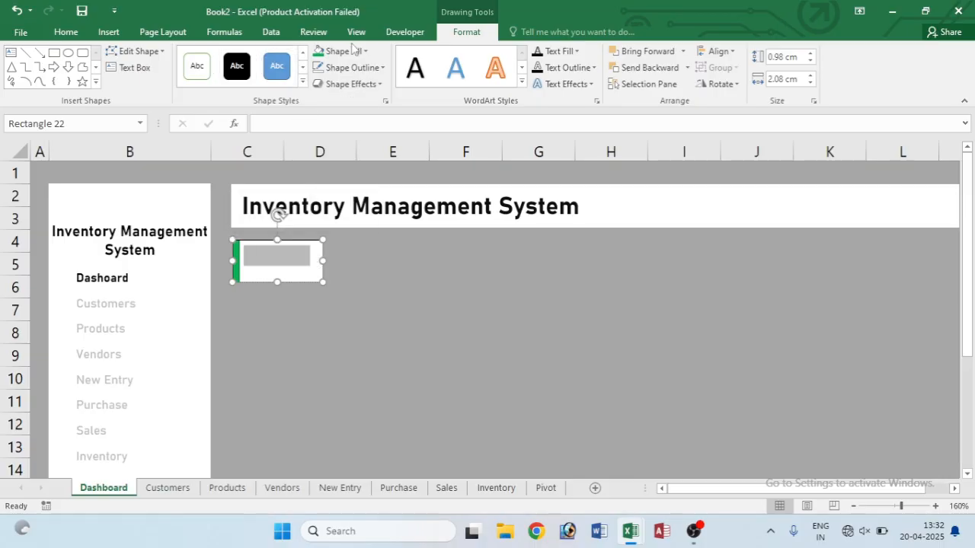
left_click(560, 51)
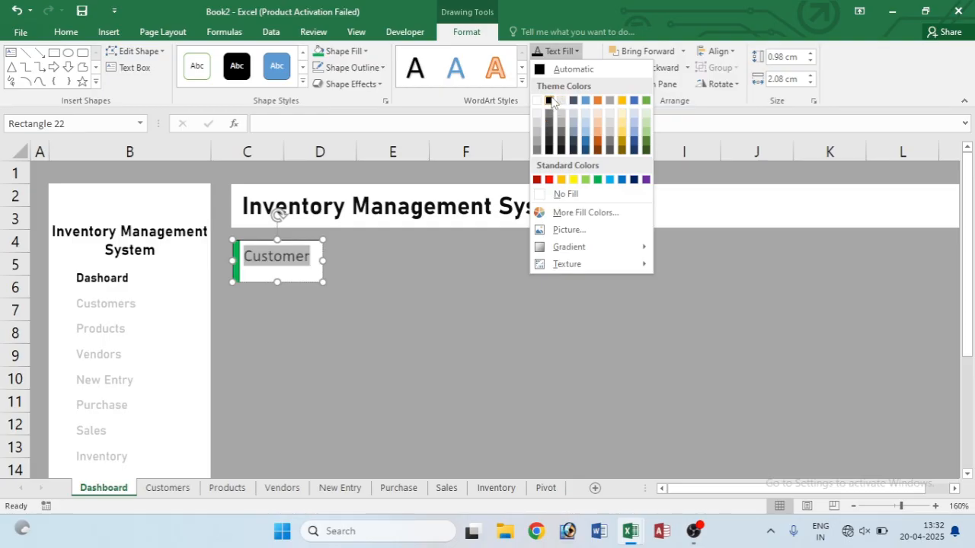
left_click(549, 101)
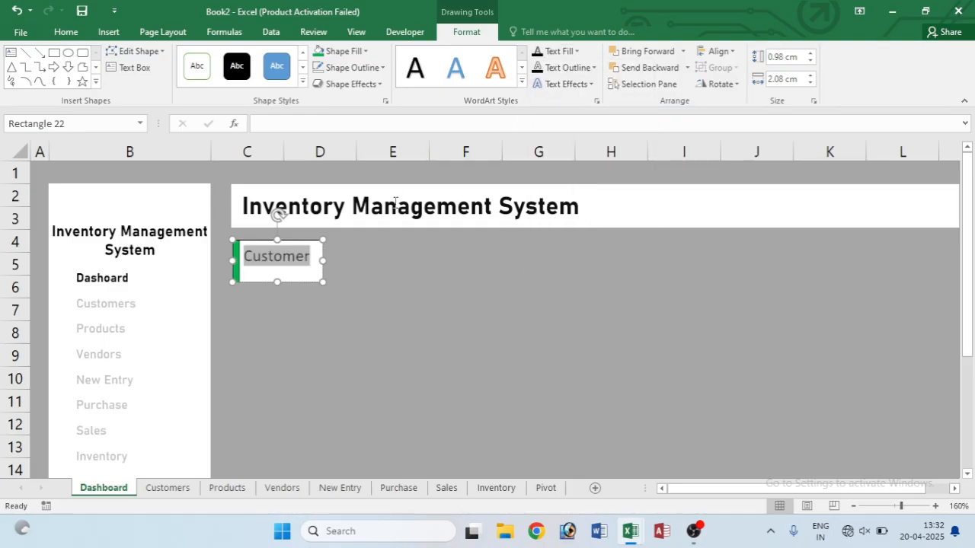
left_click(310, 261)
type("s")
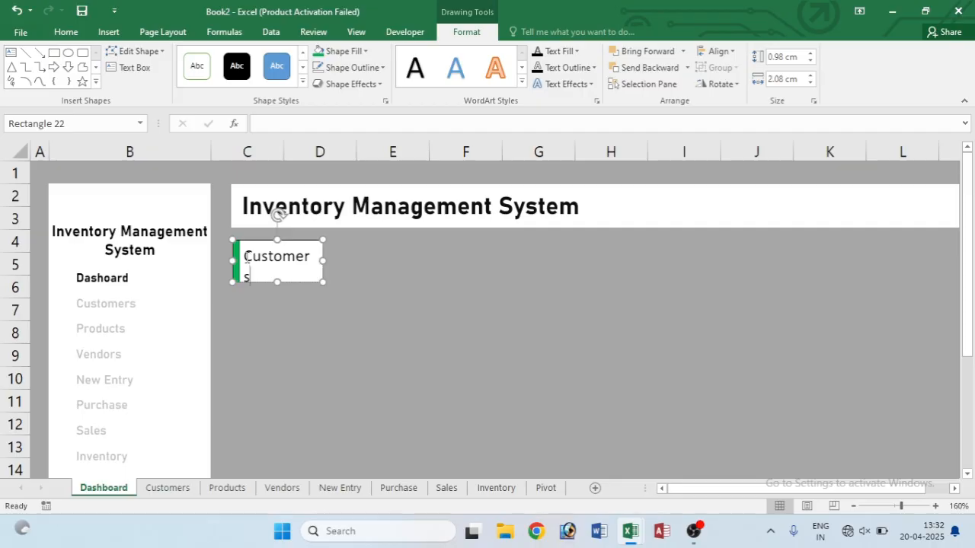
- Format the Customers label as bold Bahnschrift SemiBold at size 8
left_click_drag(243, 256, 286, 277)
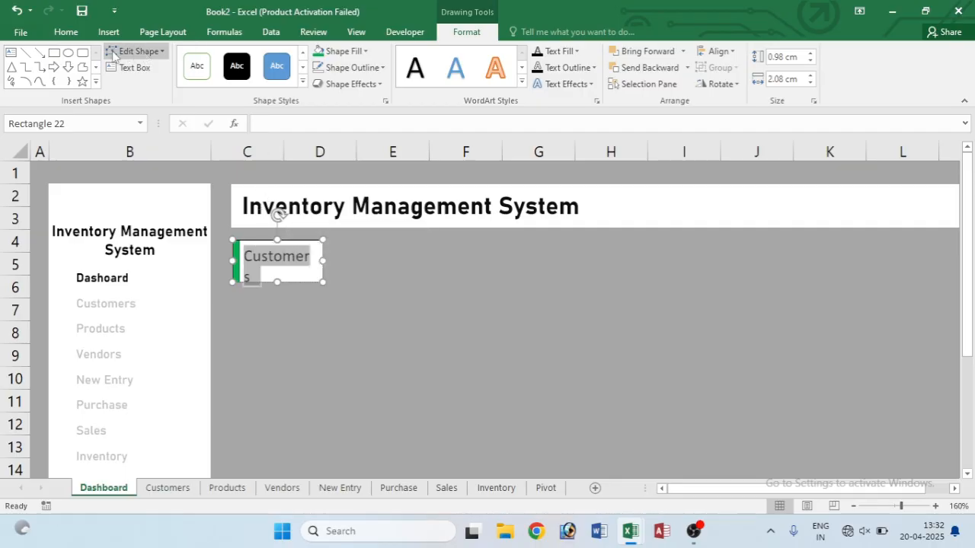
left_click(65, 31)
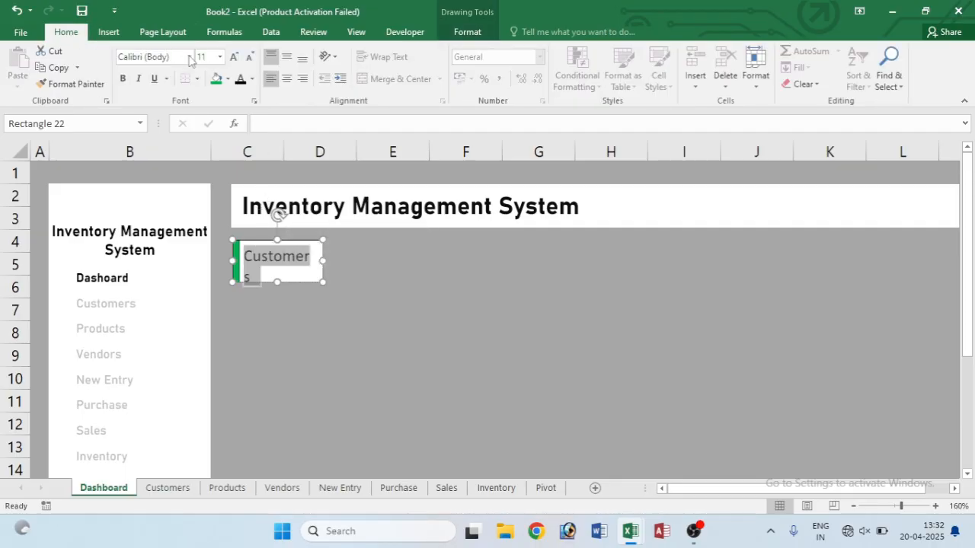
left_click(250, 58)
left_click(250, 58)
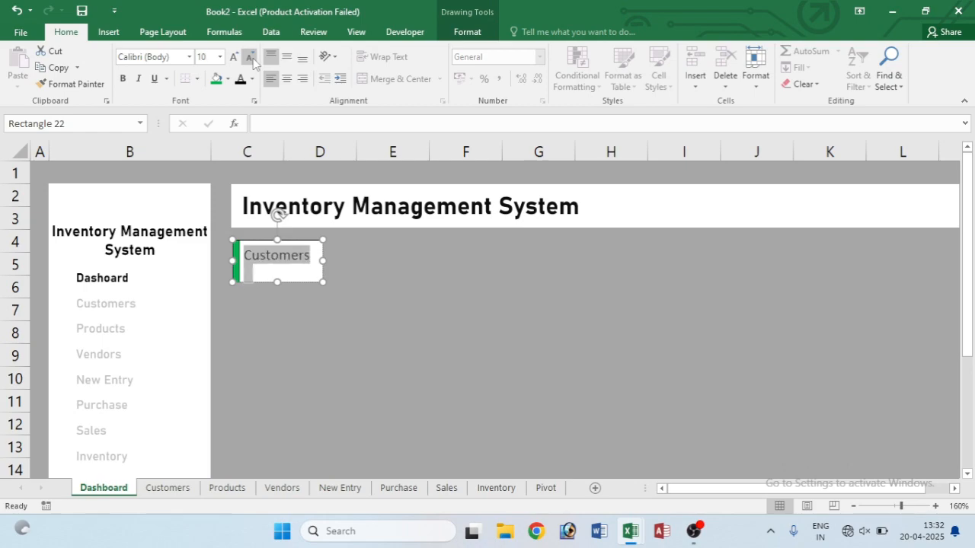
left_click(123, 79)
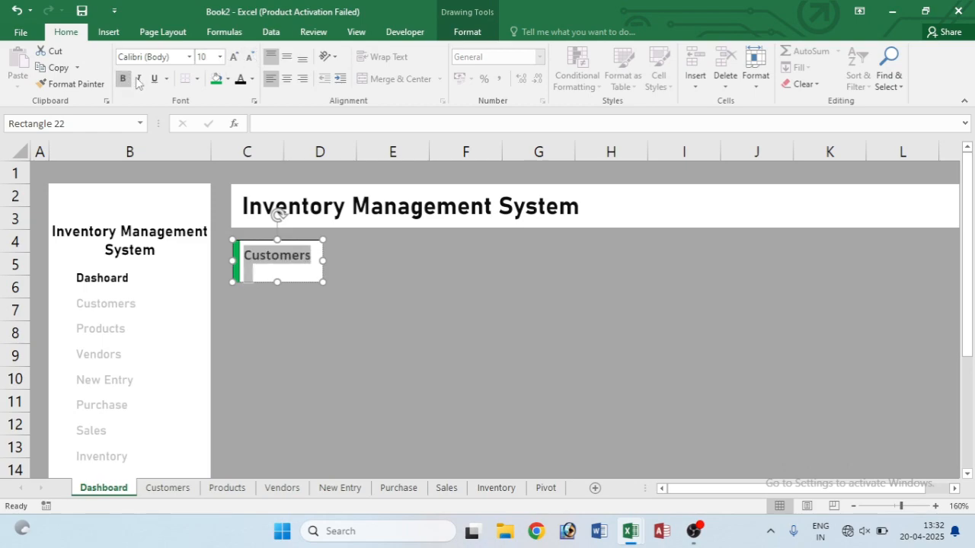
left_click(189, 57)
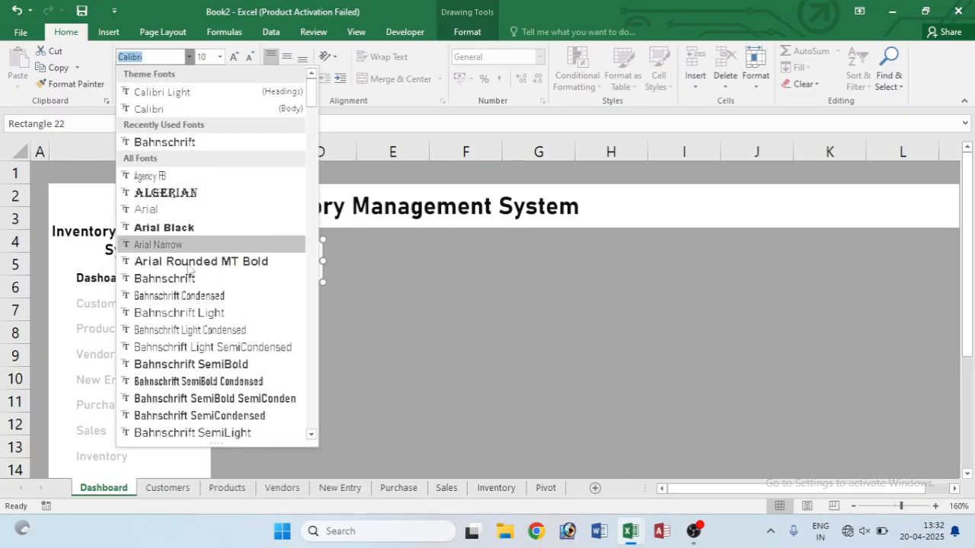
left_click(196, 371)
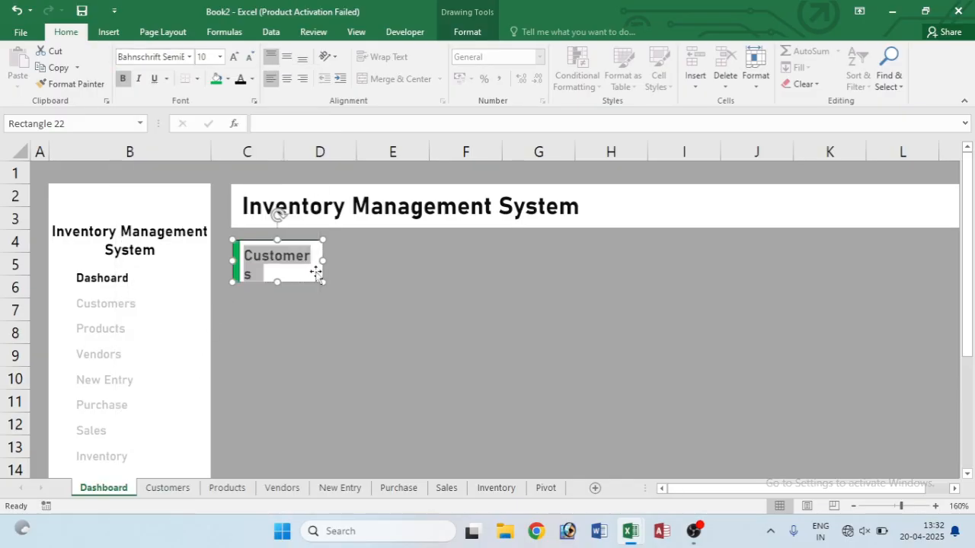
left_click(250, 58)
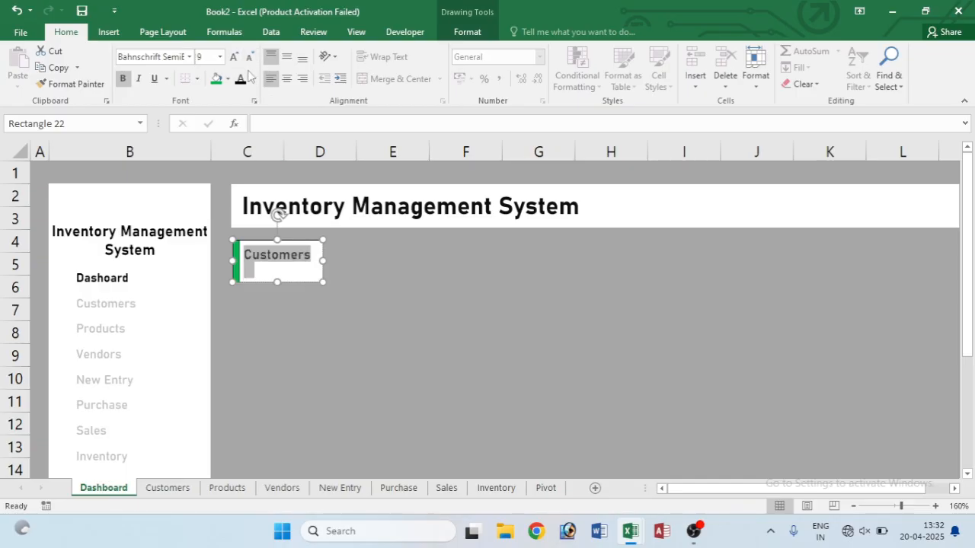
left_click(250, 58)
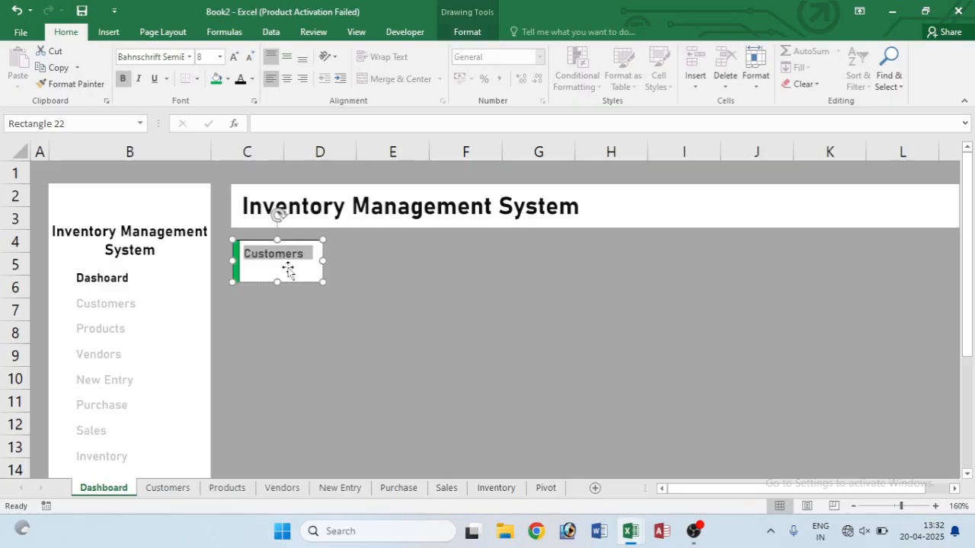
- Copy the Customers card together with its green strip to form a row of six cards under the title banner
left_click(292, 270)
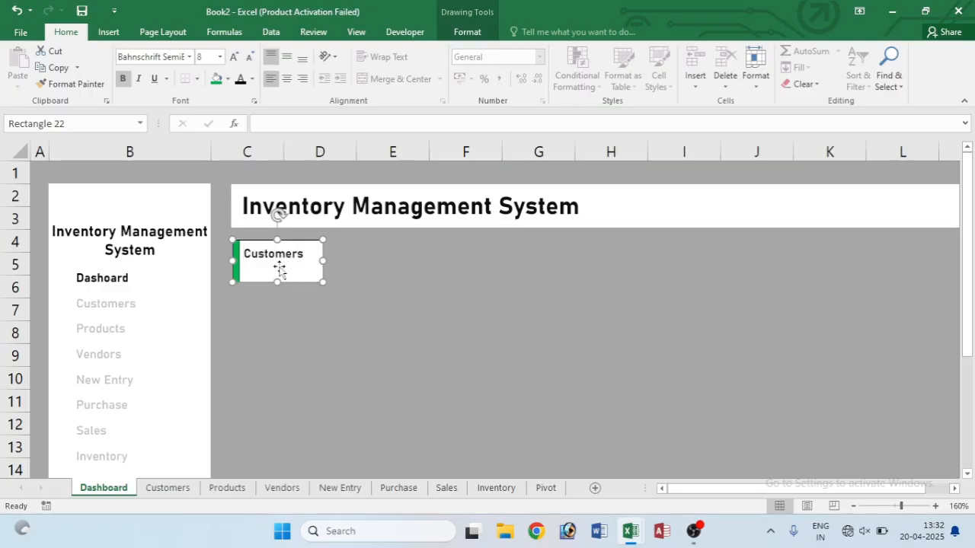
left_click(236, 259, "ctrl")
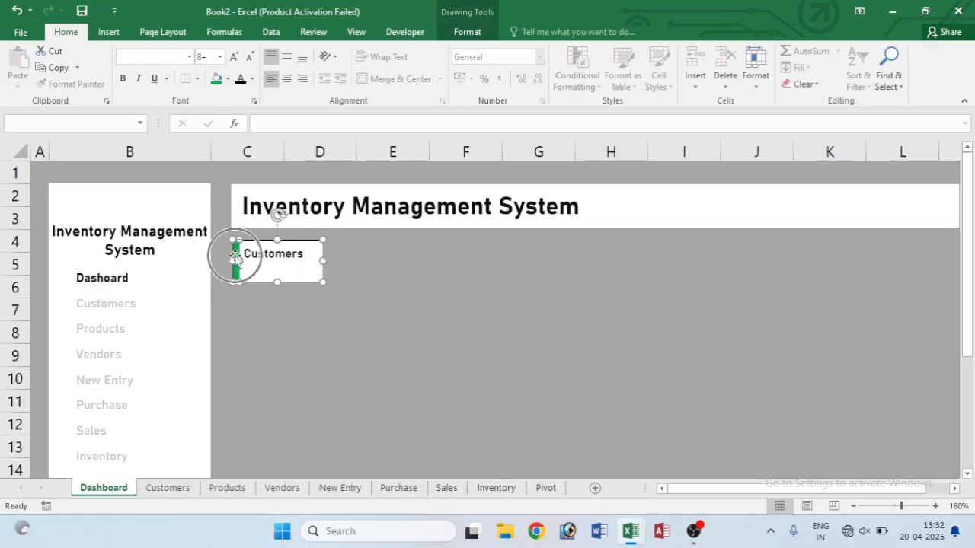
left_click_drag(238, 261, 329, 258)
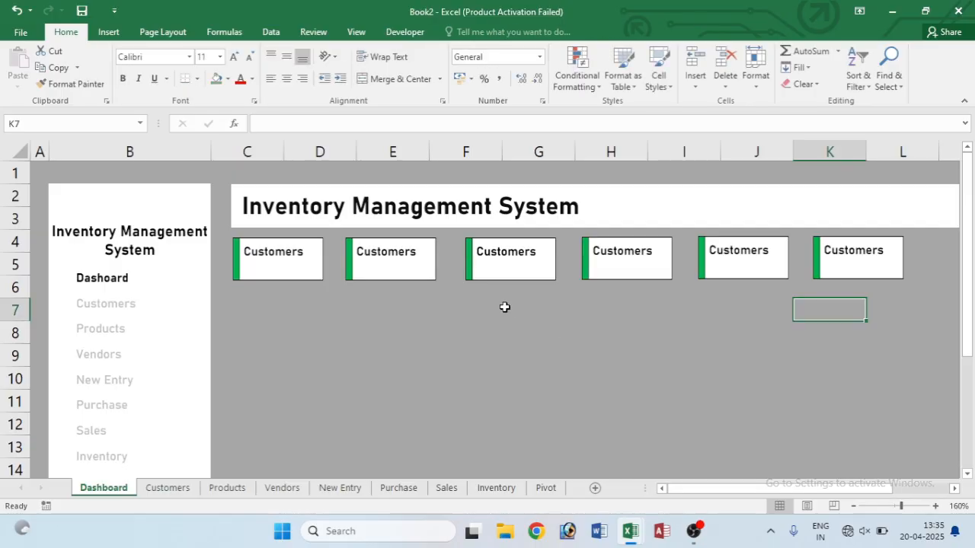
- Replace the second card's label with Products
left_click(422, 258)
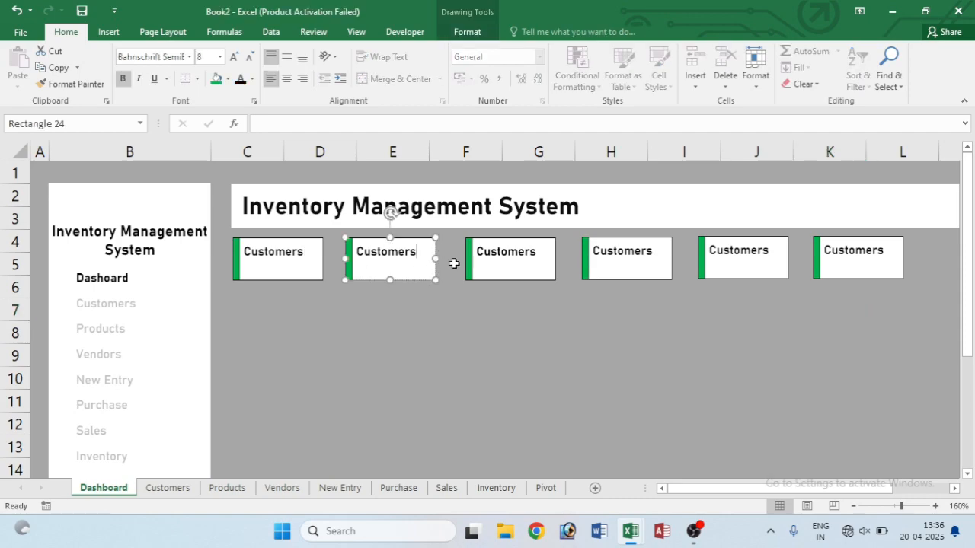
key("BackSpace")
key("BackSpace")
key("BackSpace")
key("BackSpace")
key("BackSpace")
key("BackSpace")
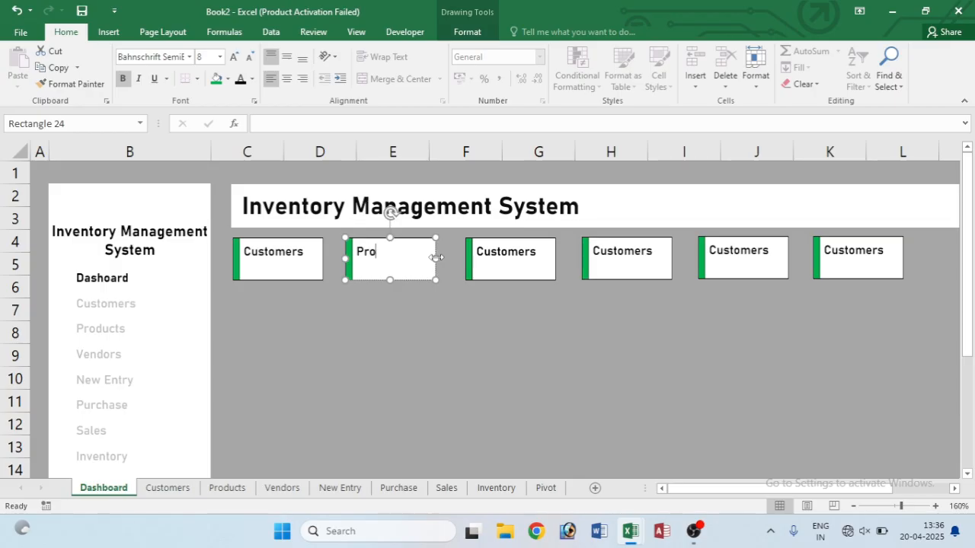
type("Product")
- Replace the third card's label with Purchase Amt
left_click(537, 251)
key("BackSpace")
key("BackSpace")
key("BackSpace")
key("BackSpace")
key("BackSpace")
key("BackSpace")
key("BackSpace")
key("BackSpace")
key("BackSpace")
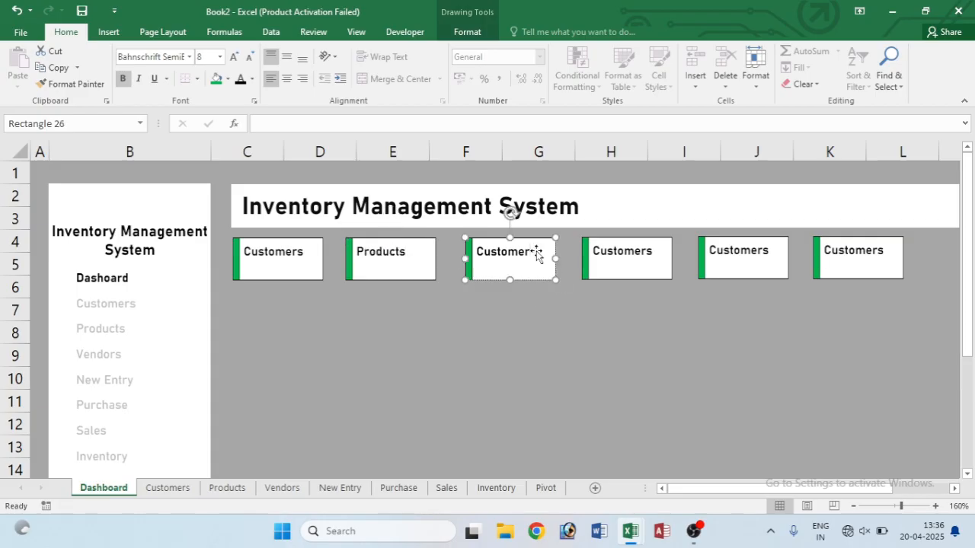
type("Purchase Amt")
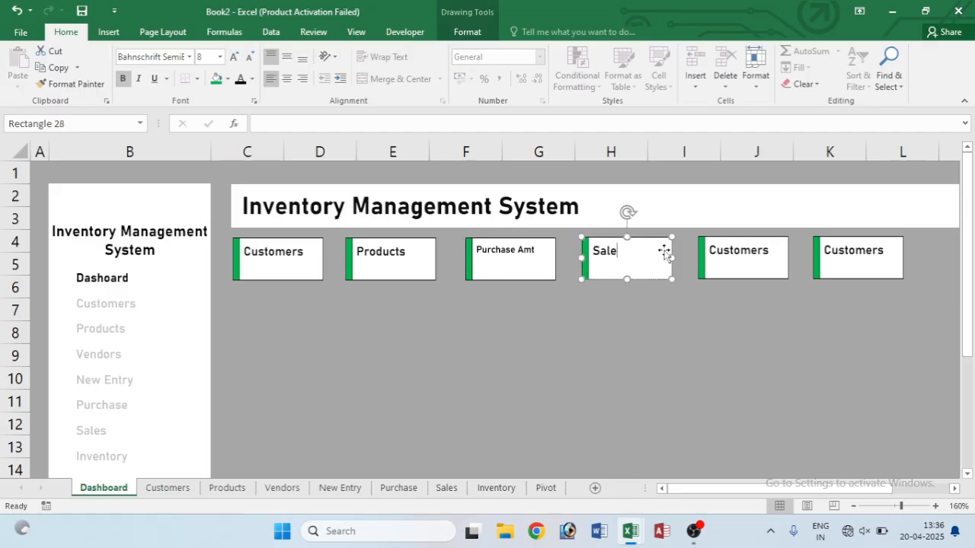
- Label the fourth, fifth and sixth cards Sale Amt., Stock Amt. and Profit/Loss
type("A")
left_click(768, 252)
key("BackSpace")
key("BackSpace")
key("BackSpace")
key("BackSpace")
key("BackSpace")
key("BackSpace")
key("BackSpace")
key("BackSpace")
key("BackSpace")
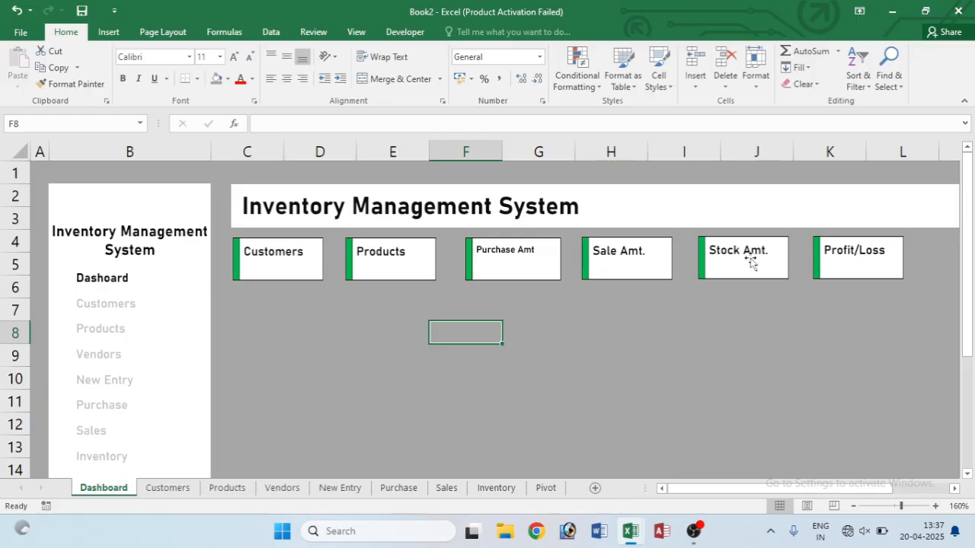
- Fill the Profit/Loss card's strip with yellow and the Stock Amt. card's strip with dark orange-brown
left_click(816, 263)
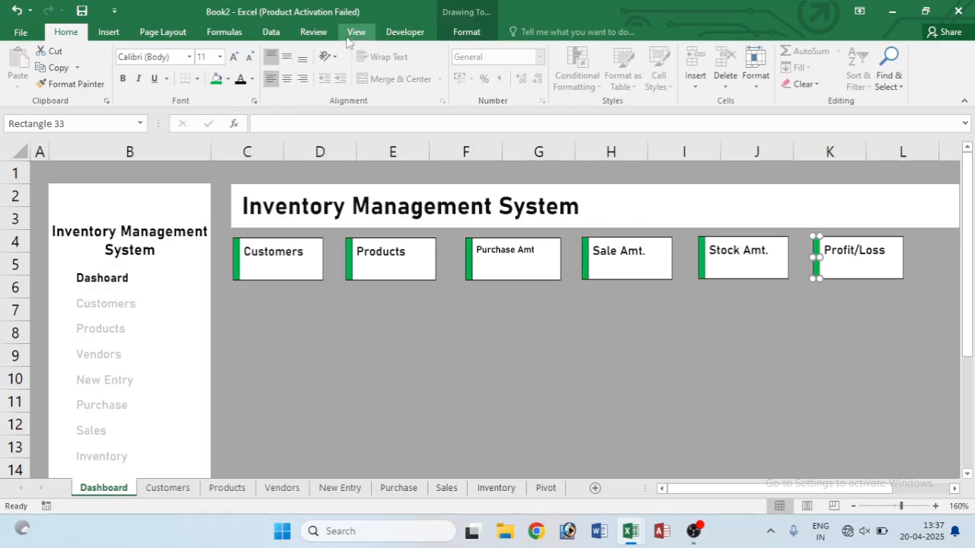
left_click(467, 32)
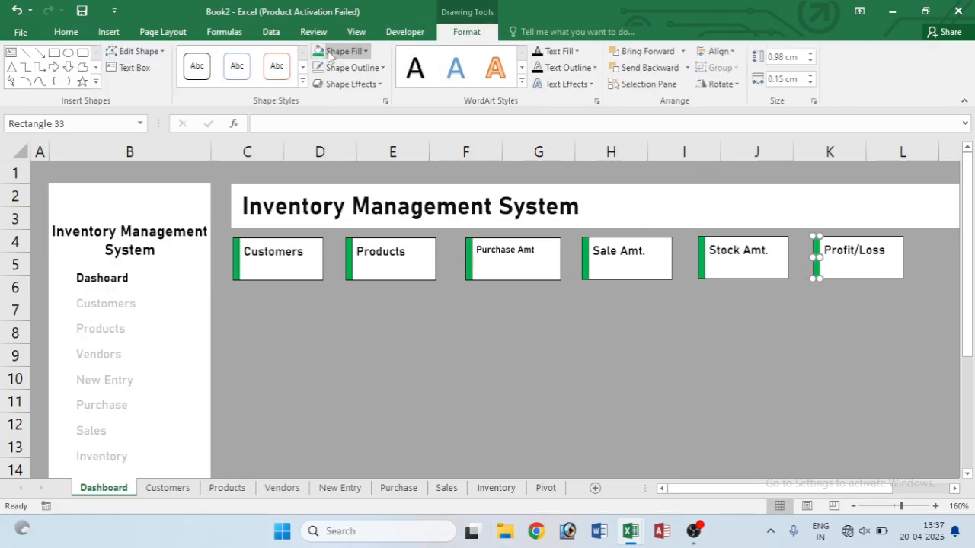
left_click(357, 51)
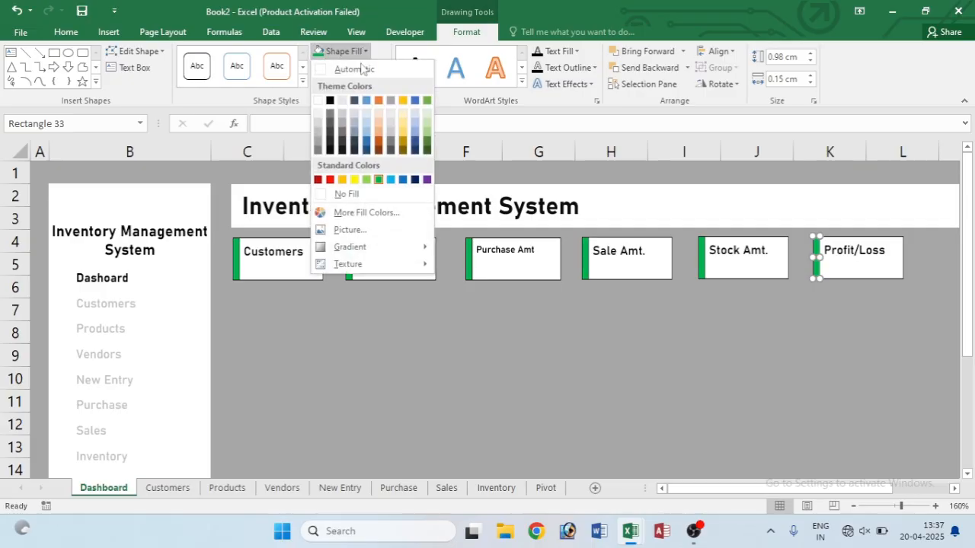
left_click(355, 180)
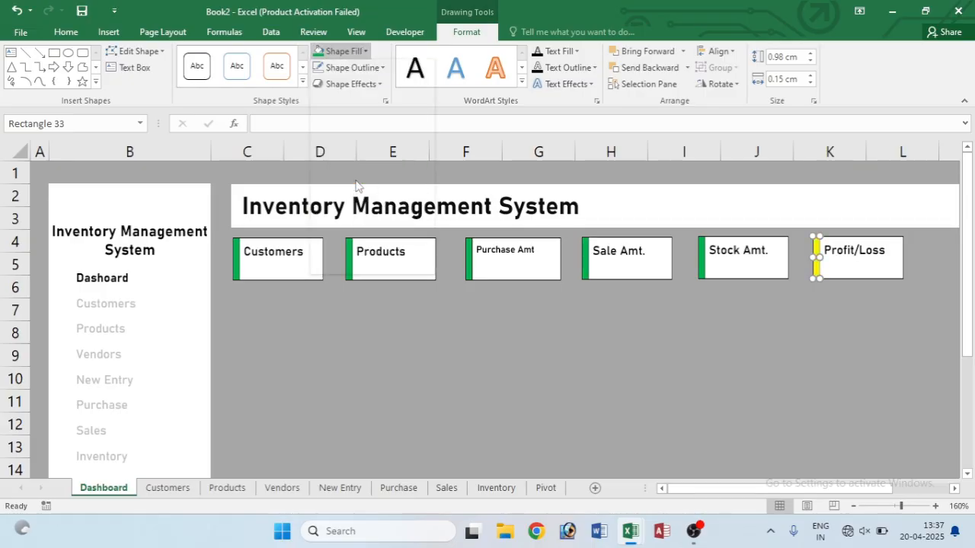
left_click(700, 259)
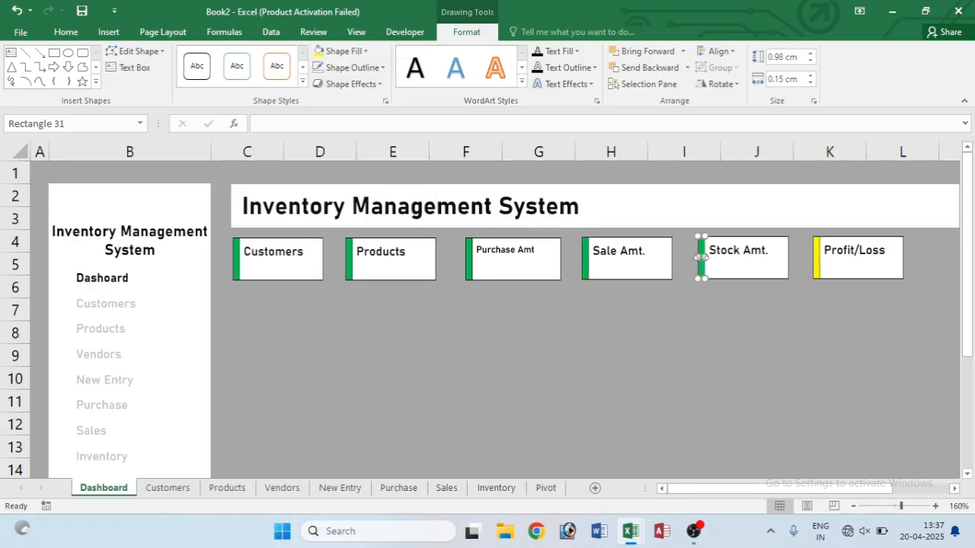
left_click(366, 52)
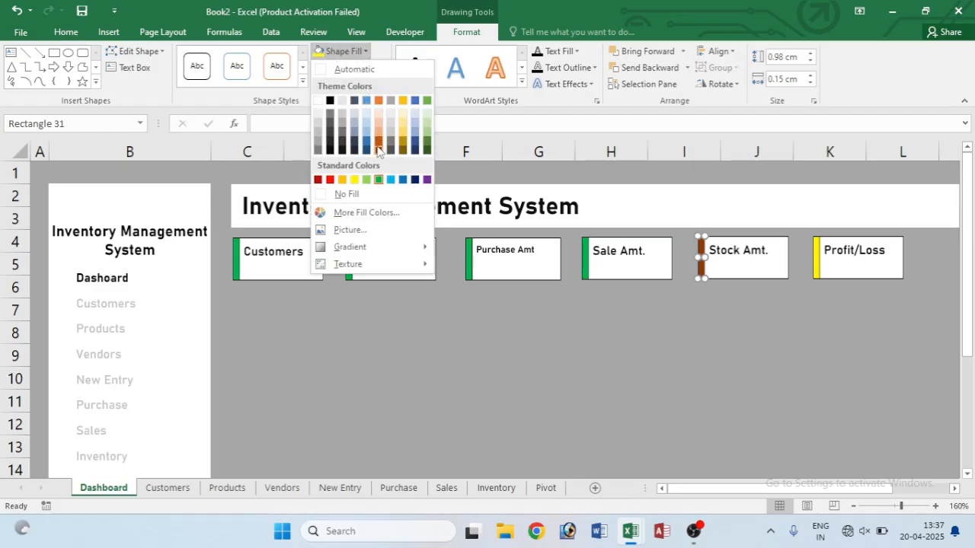
left_click(378, 150)
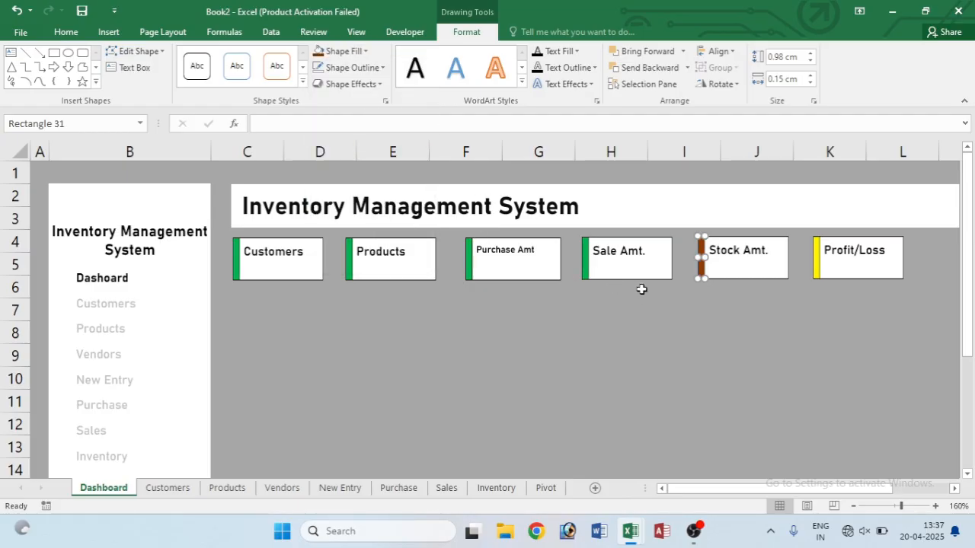
- Fill the Sale Amt. card's strip with light green and the Purchase Amt card's strip with light blue
left_click(586, 259)
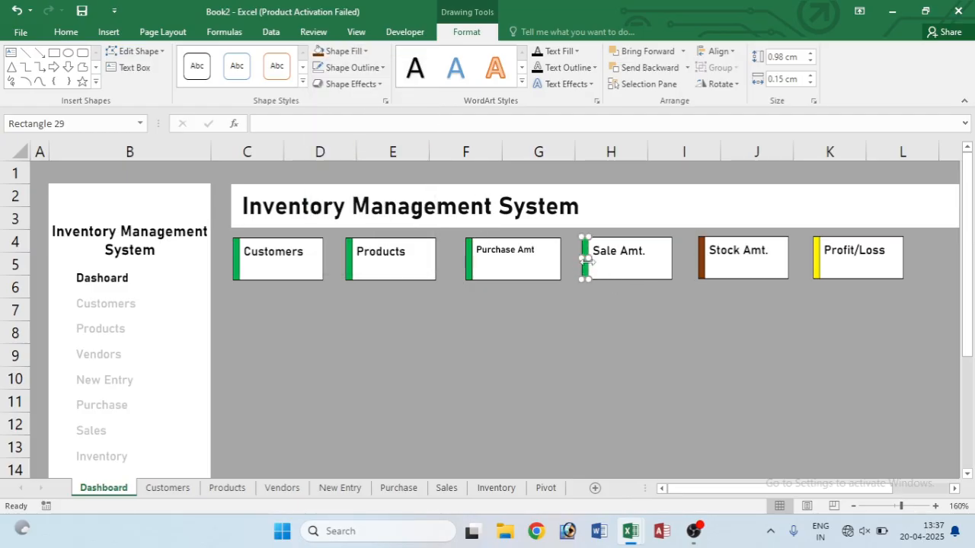
left_click(366, 52)
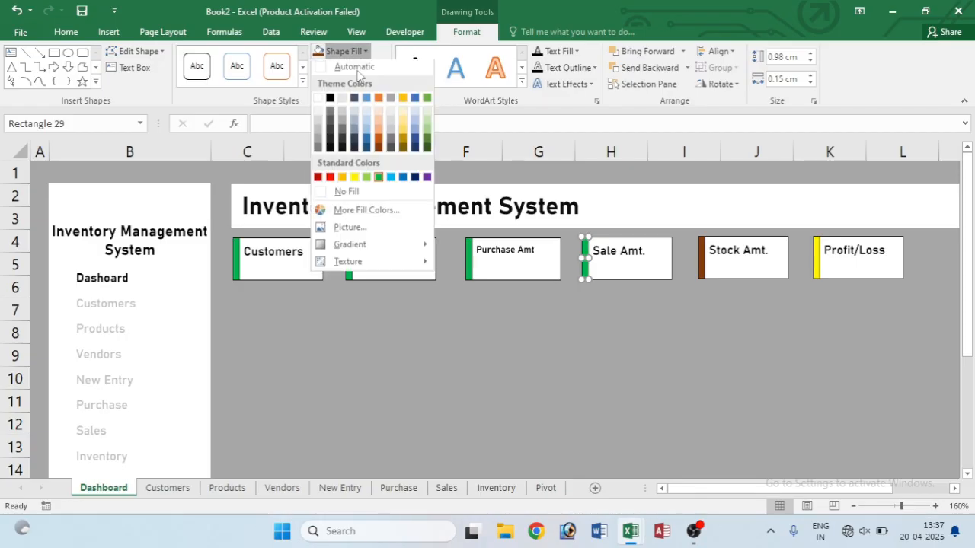
left_click(367, 180)
left_click(468, 262)
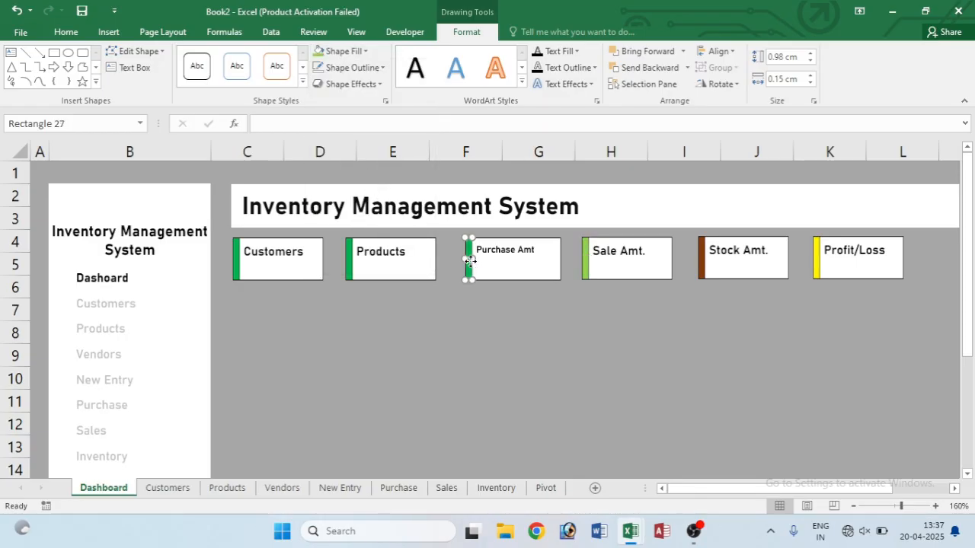
left_click(362, 51)
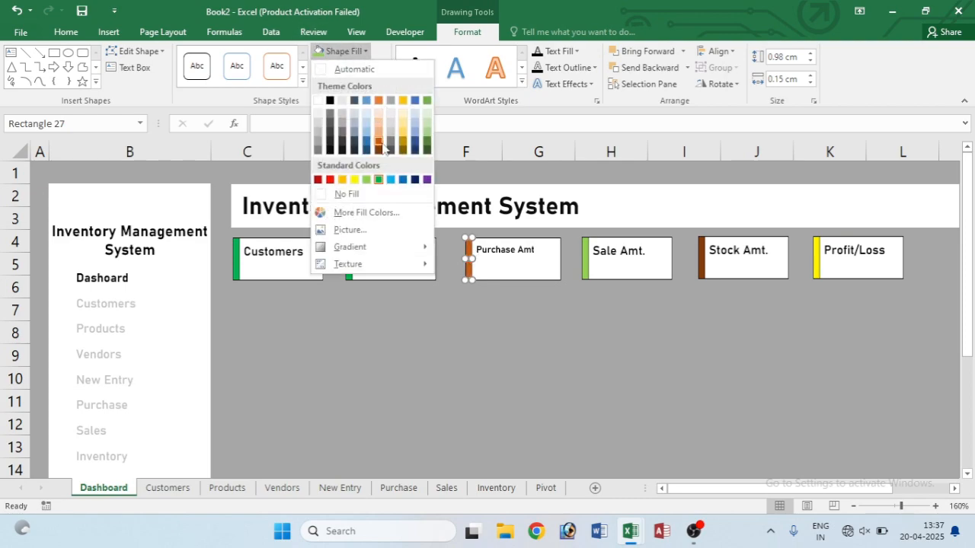
left_click(391, 181)
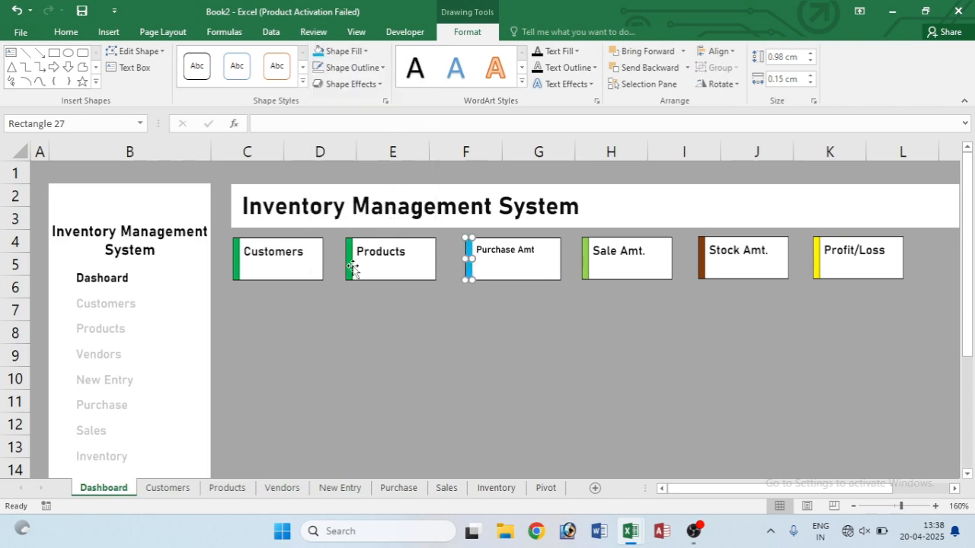
- Fill the Products card's strip with dark blue
left_click(351, 264)
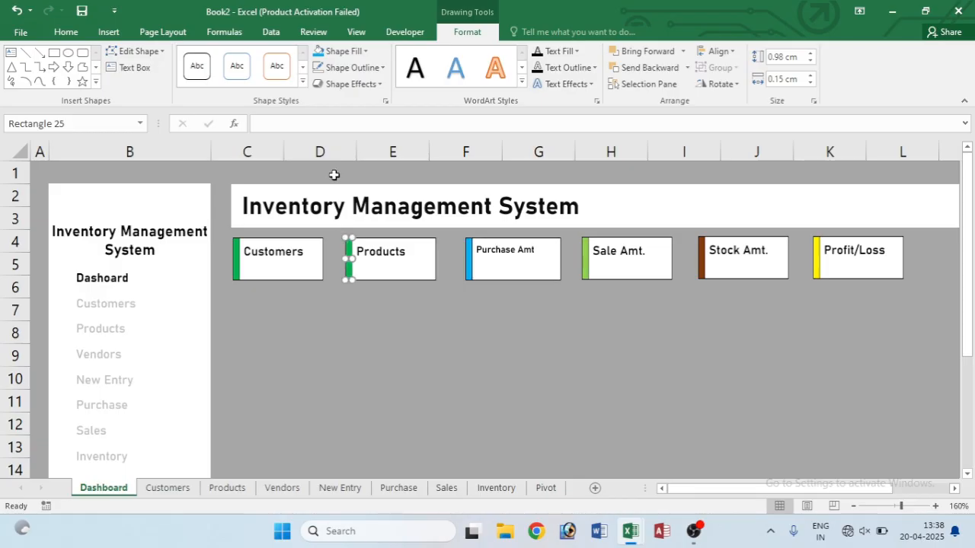
left_click(364, 51)
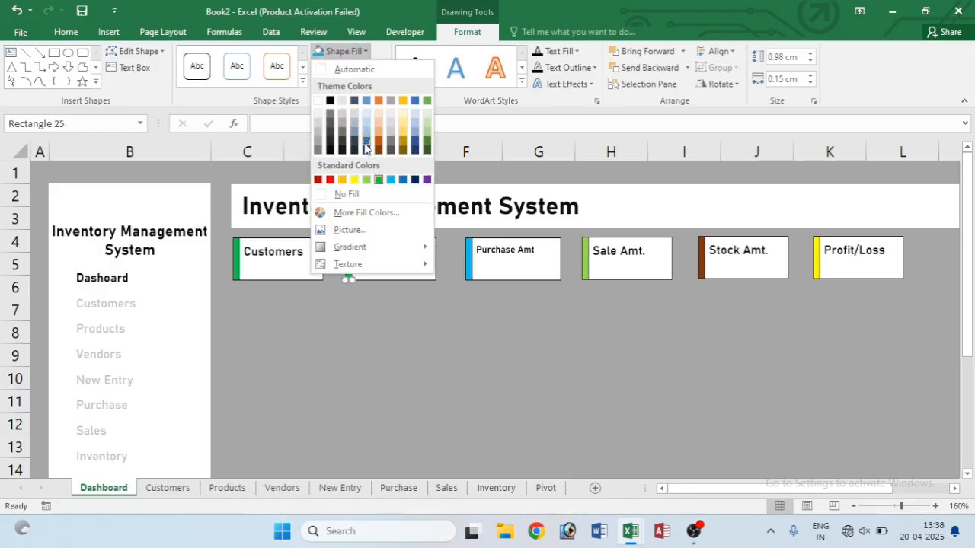
left_click(413, 181)
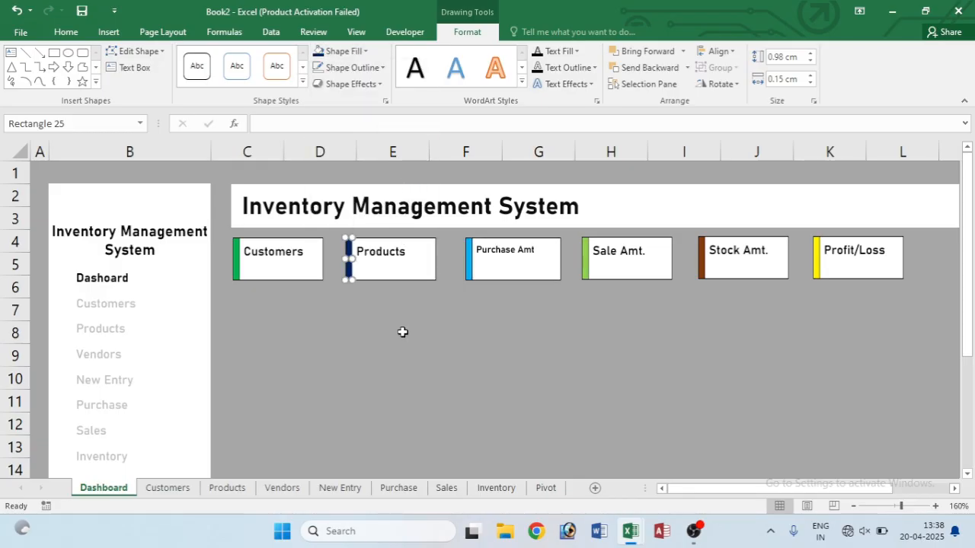
left_click(402, 332)
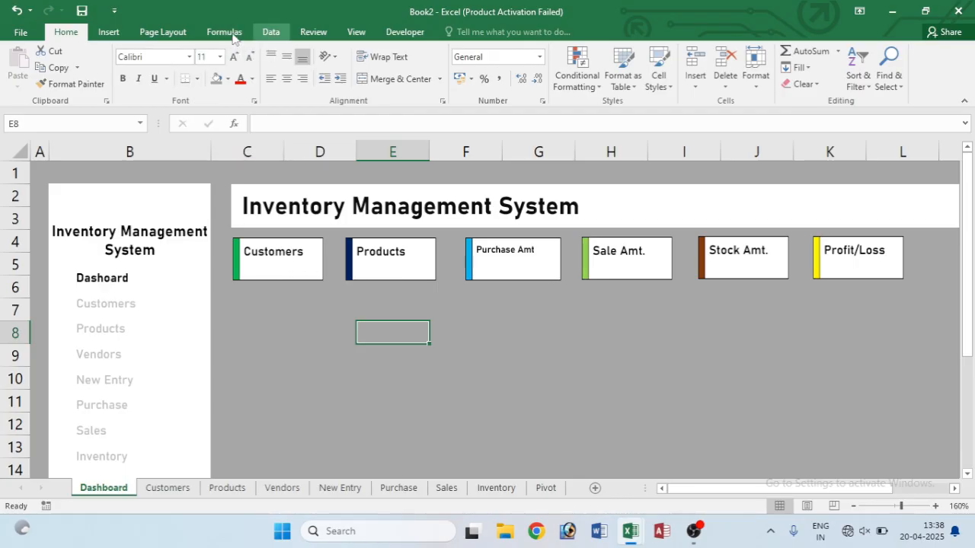
- Draw a rectangle about 1.87 cm wide and 0.4 cm high below the Customers label and set it to no fill
left_click(108, 32)
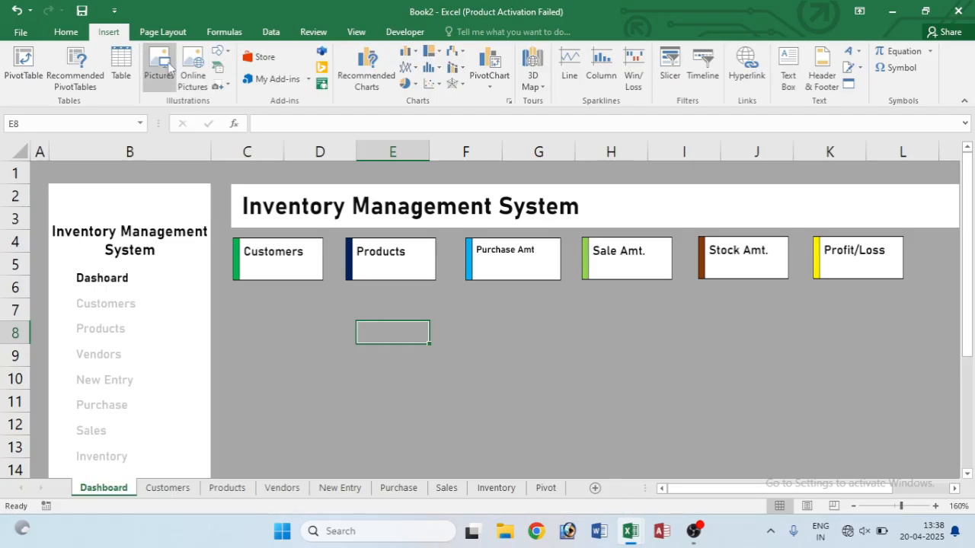
left_click(218, 51)
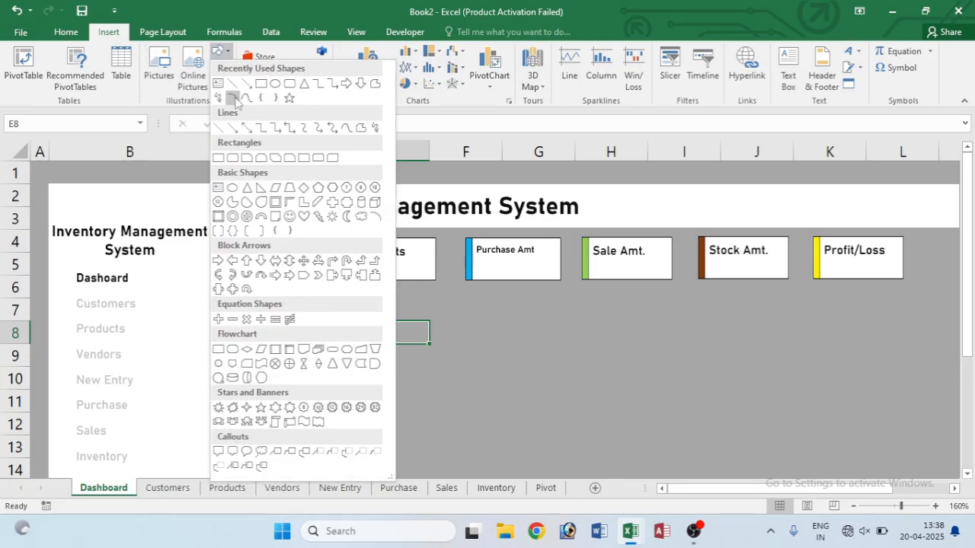
left_click(252, 84)
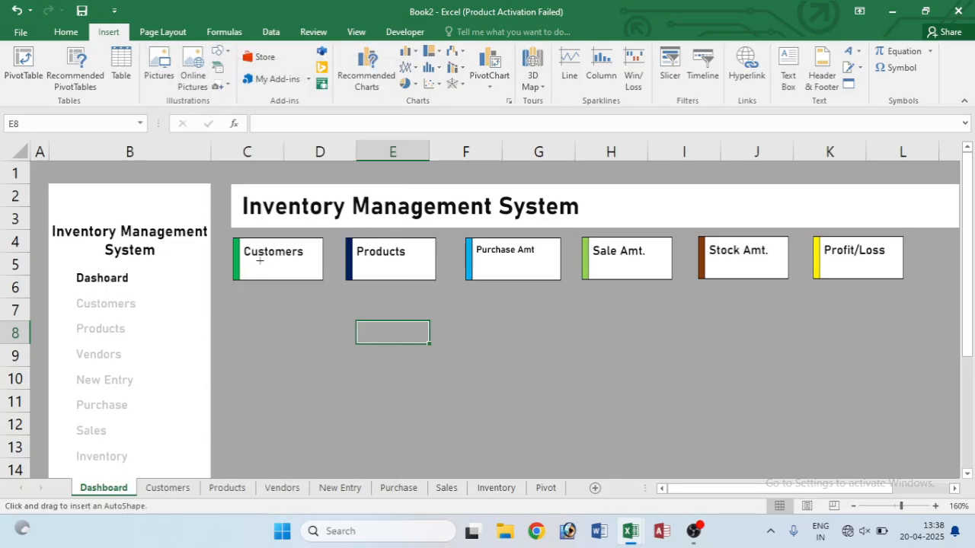
mouse_move(248, 264)
left_mouse_down()
mouse_move(331, 276)
mouse_move(294, 268)
left_mouse_up()
left_click(359, 51)
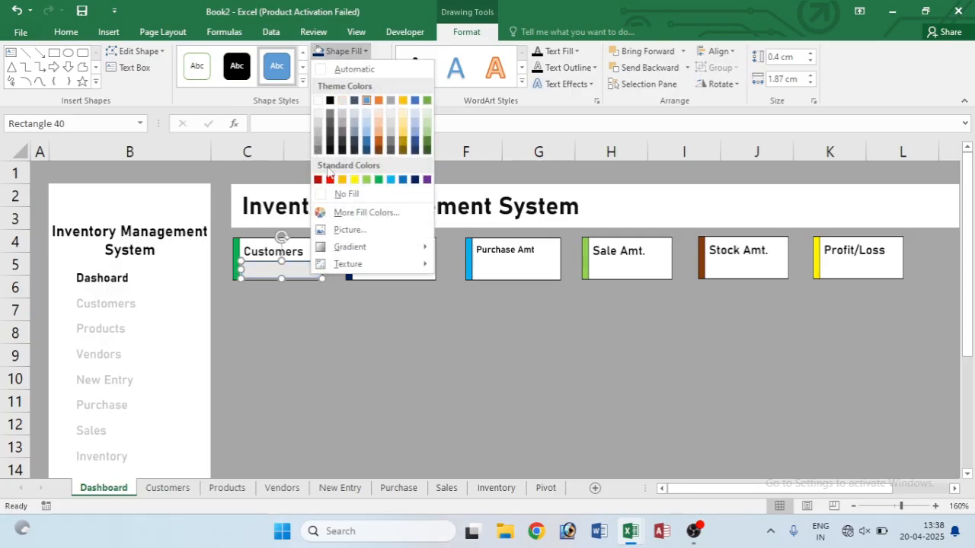
left_click(335, 194)
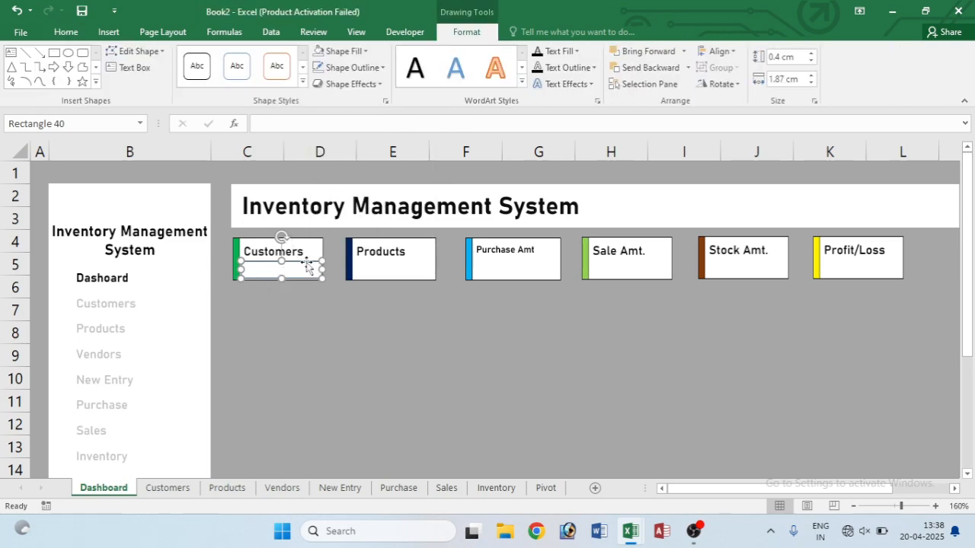
- Link the Customers card's value box to cell C3 of the Pivot sheet with the formula =Pivot!C3
left_click(284, 130)
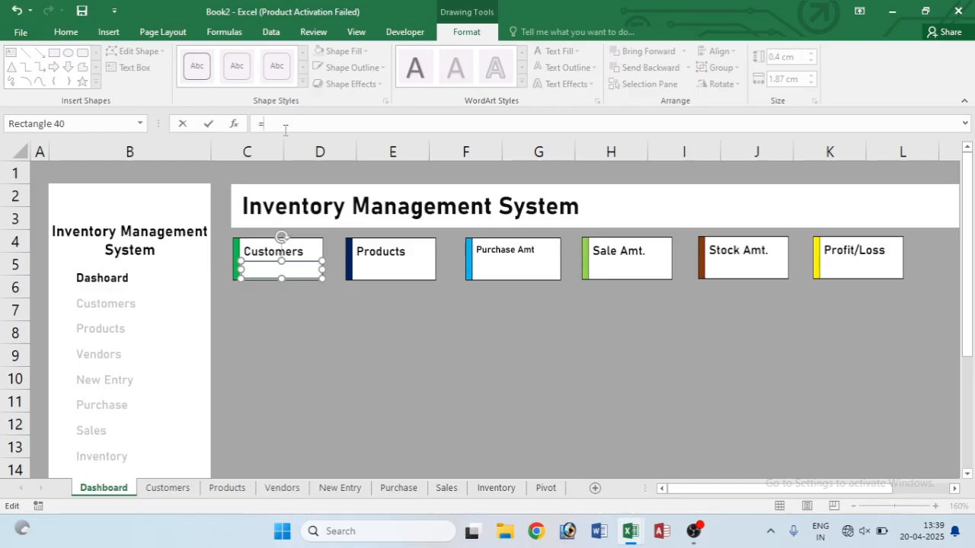
type("=")
left_click(545, 488)
left_click(214, 197)
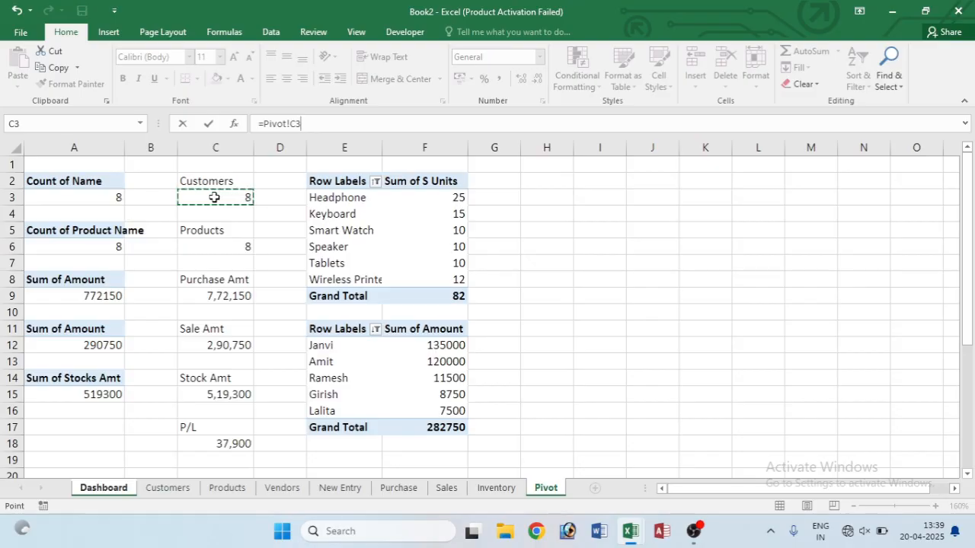
key("Return")
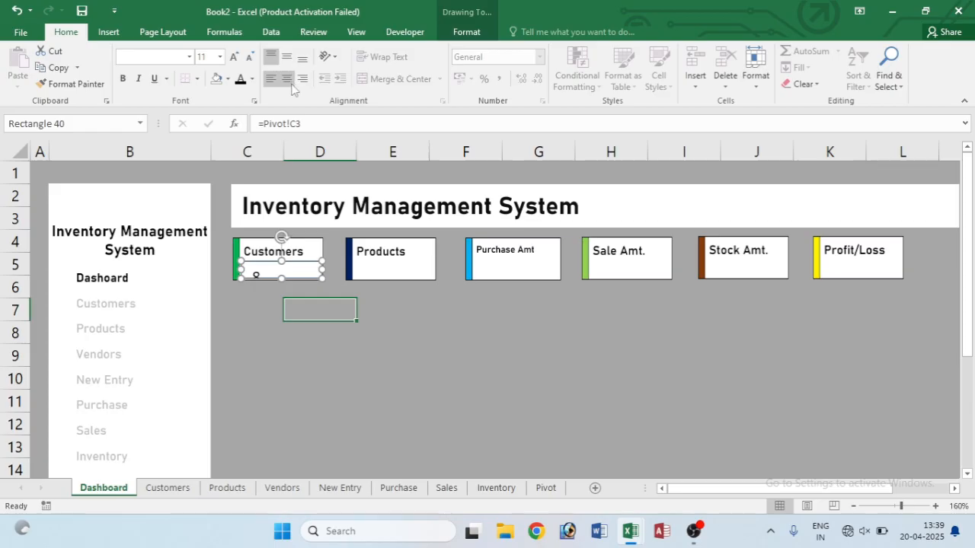
- Centre the Customers value vertically and horizontally in its box, and copy the box onto the other five cards
left_click(286, 58)
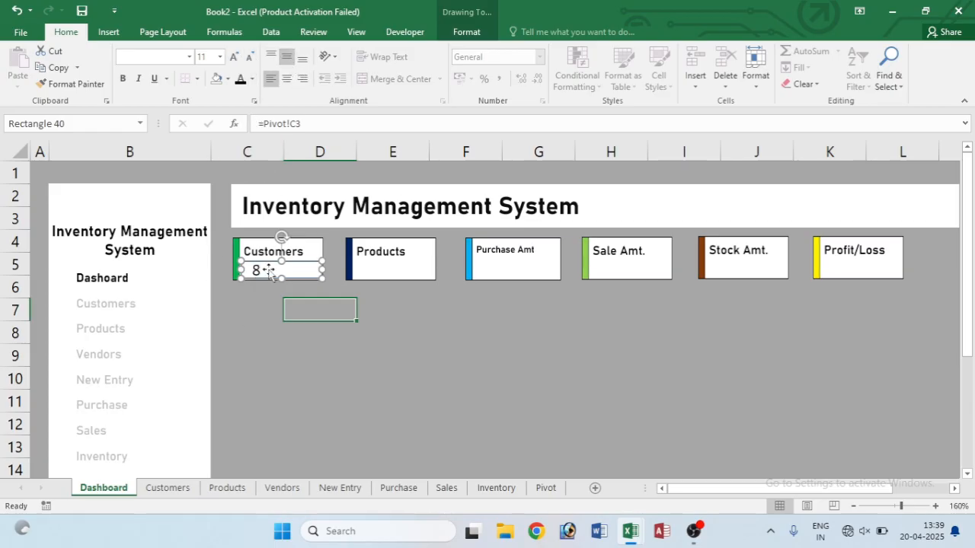
left_click(284, 79)
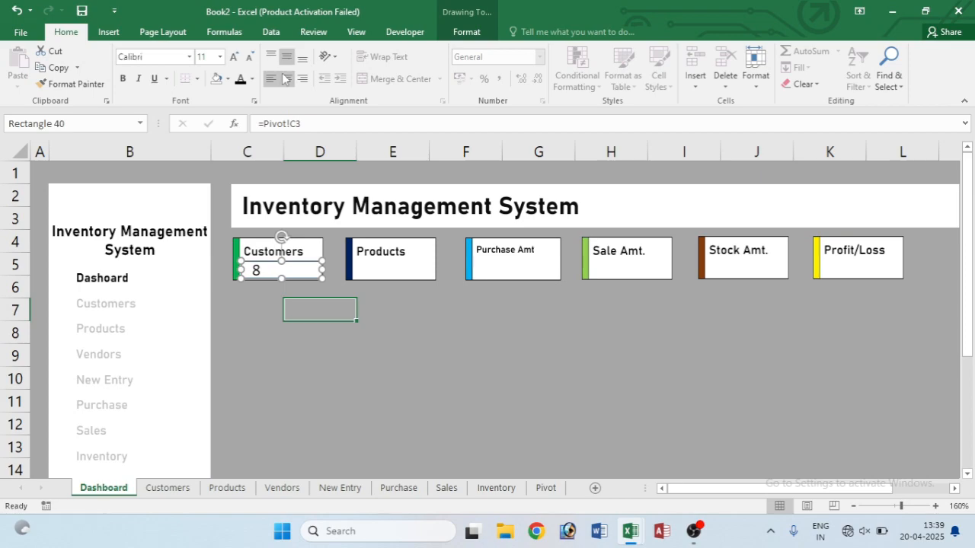
left_click(287, 80)
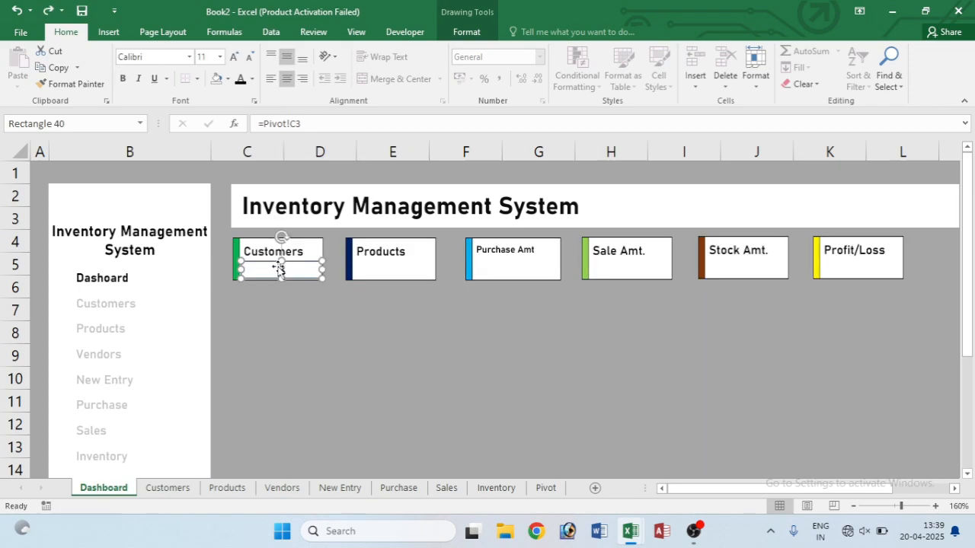
left_click_drag(280, 270, 627, 266)
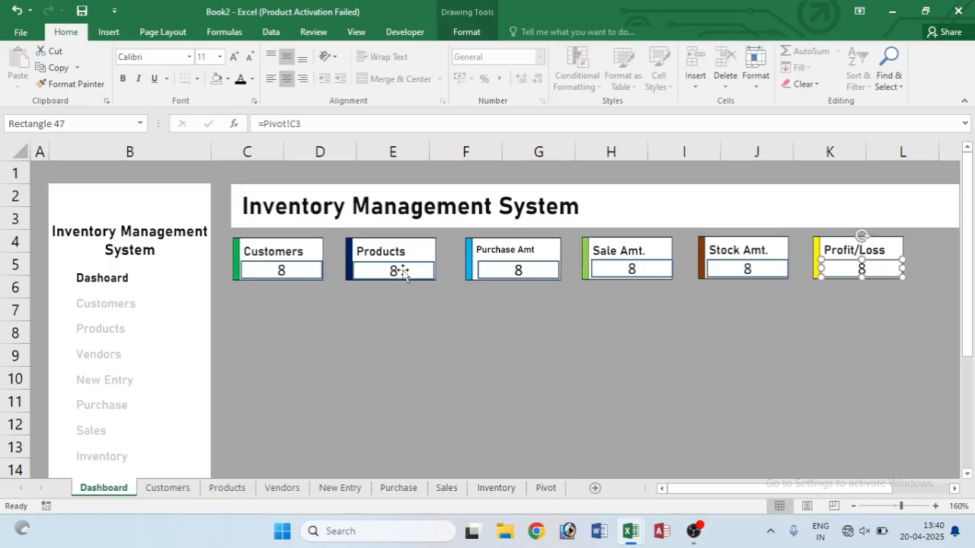
- Relink the Products card's value box to cell C6 of the Pivot sheet with the formula =Pivot!C6
left_click(400, 272)
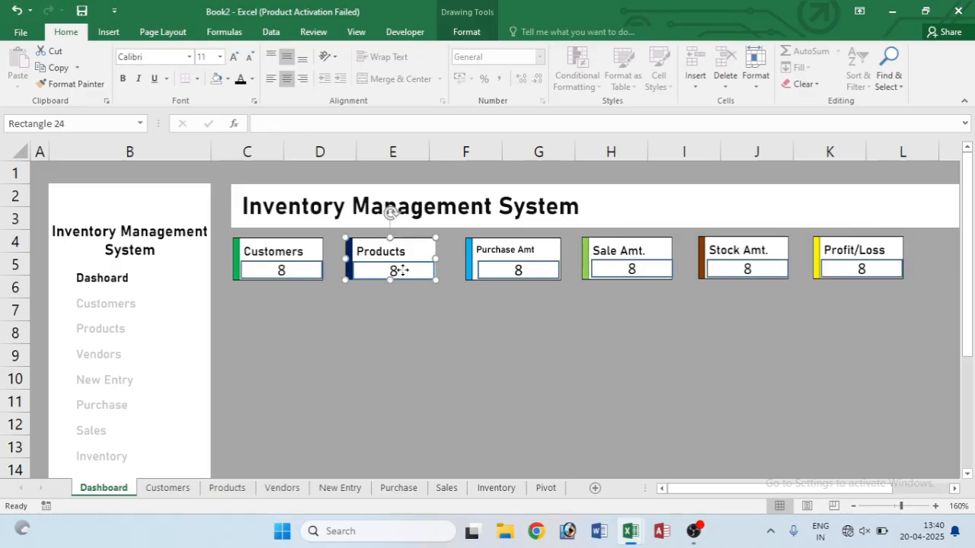
left_click(396, 274)
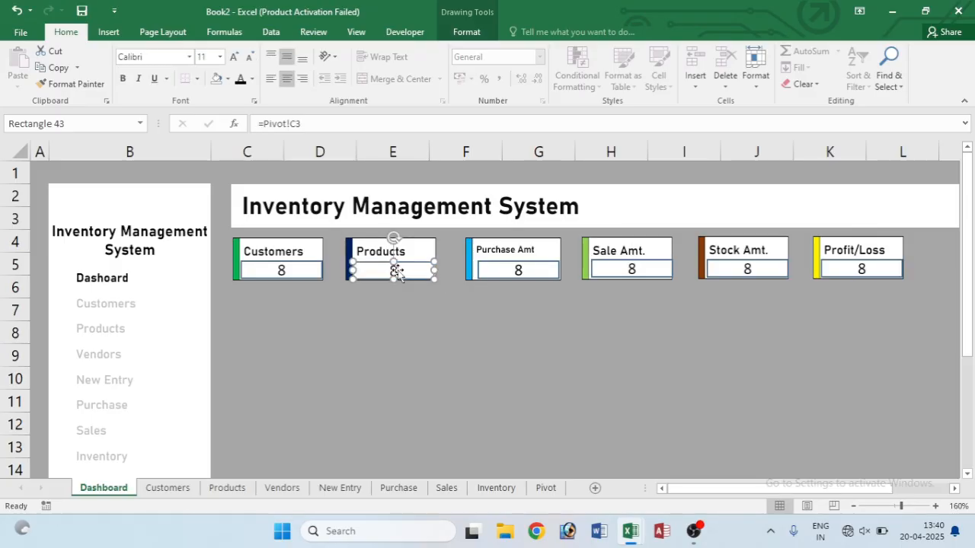
left_click(345, 126)
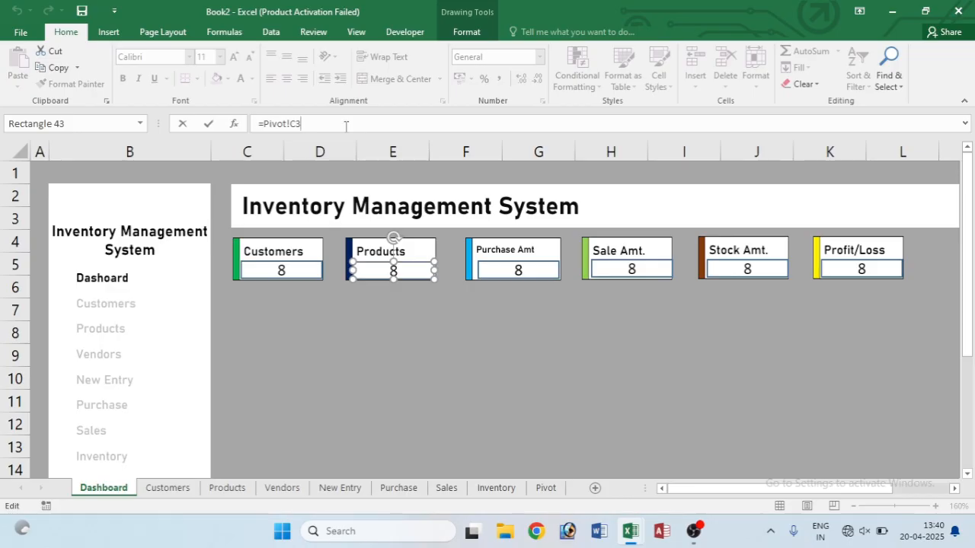
key("BackSpace")
key("BackSpace")
key("BackSpace")
key("BackSpace")
key("BackSpace")
key("BackSpace")
key("BackSpace")
key("BackSpace")
left_click(545, 488)
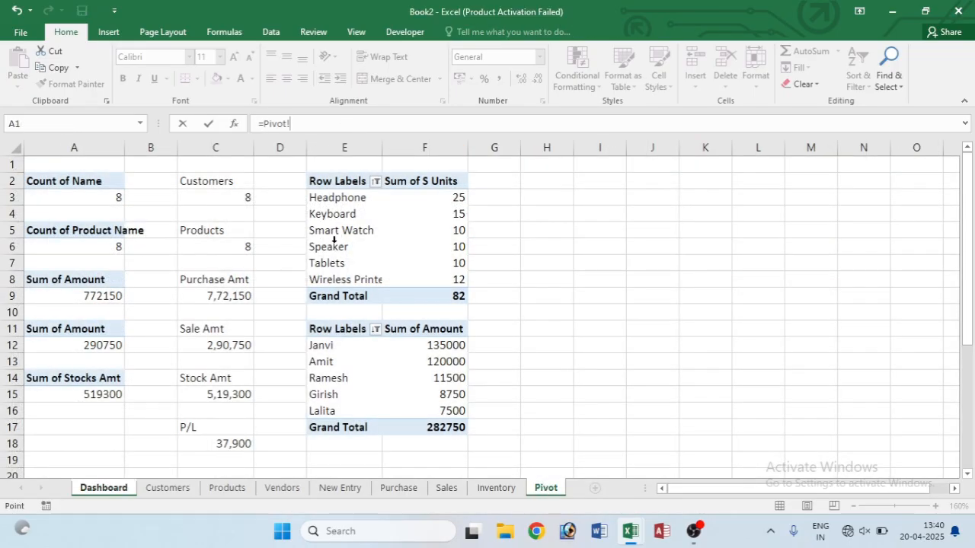
left_click(194, 249)
key("Return")
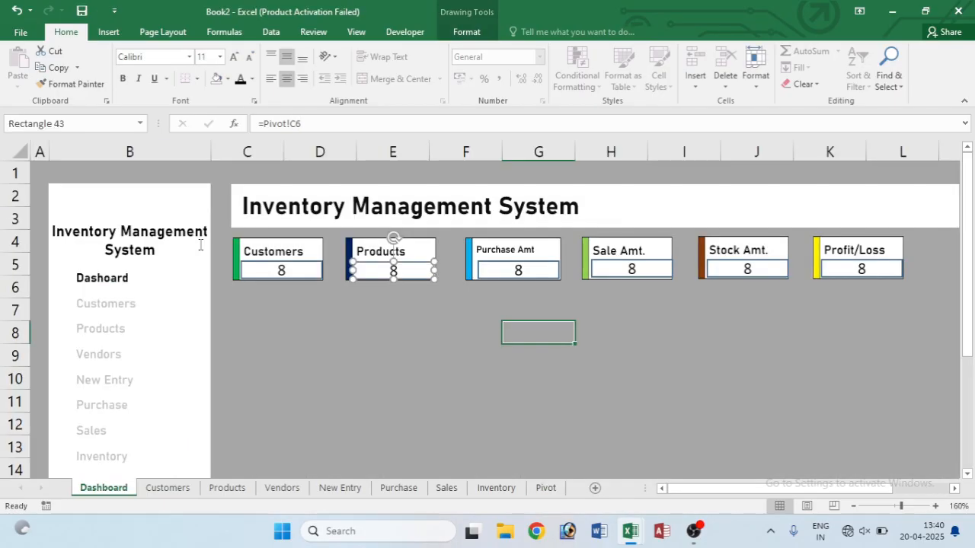
- Relink the Purchase Amt card's value box to cell C9 of the Pivot sheet with the formula =Pivot!C9
left_click(524, 266)
left_click(522, 261)
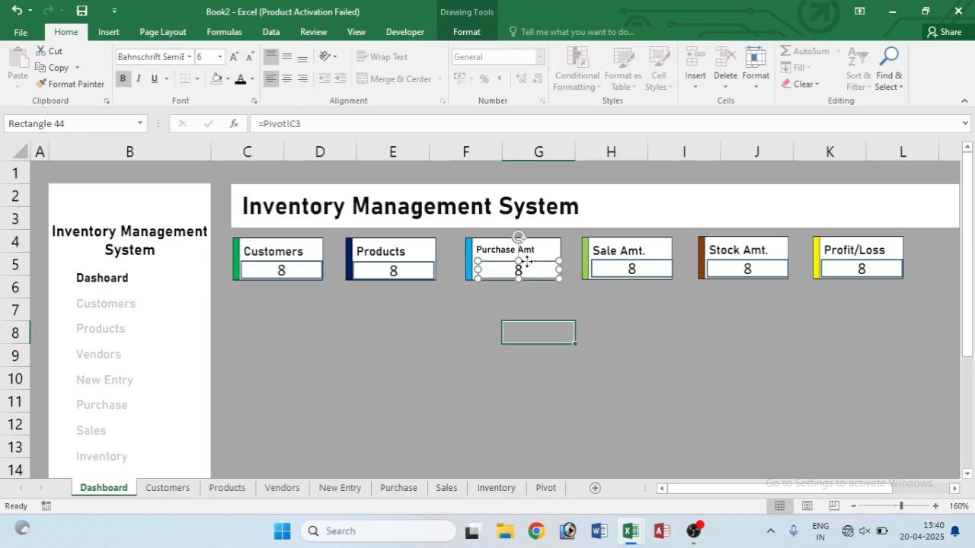
left_click(302, 123)
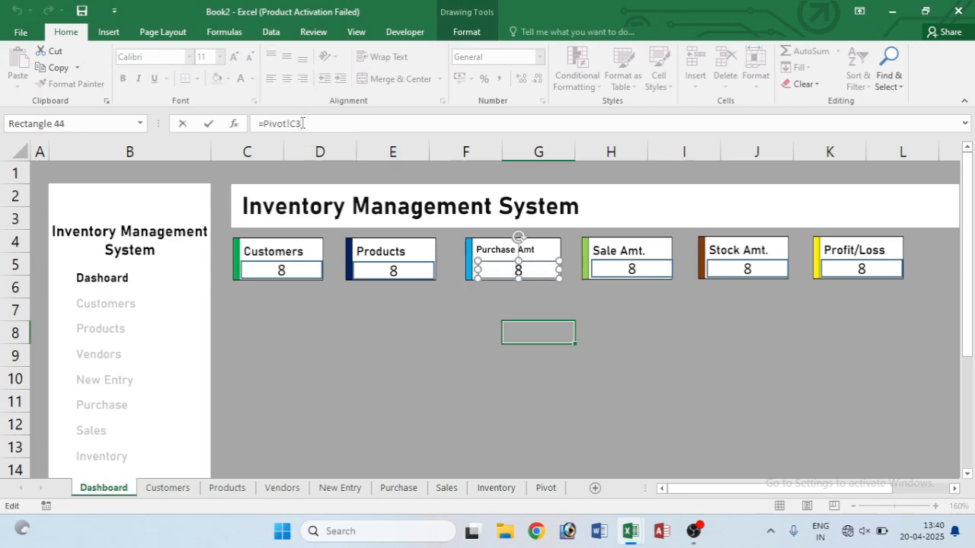
key("BackSpace")
key("BackSpace")
key("BackSpace")
left_click(545, 487)
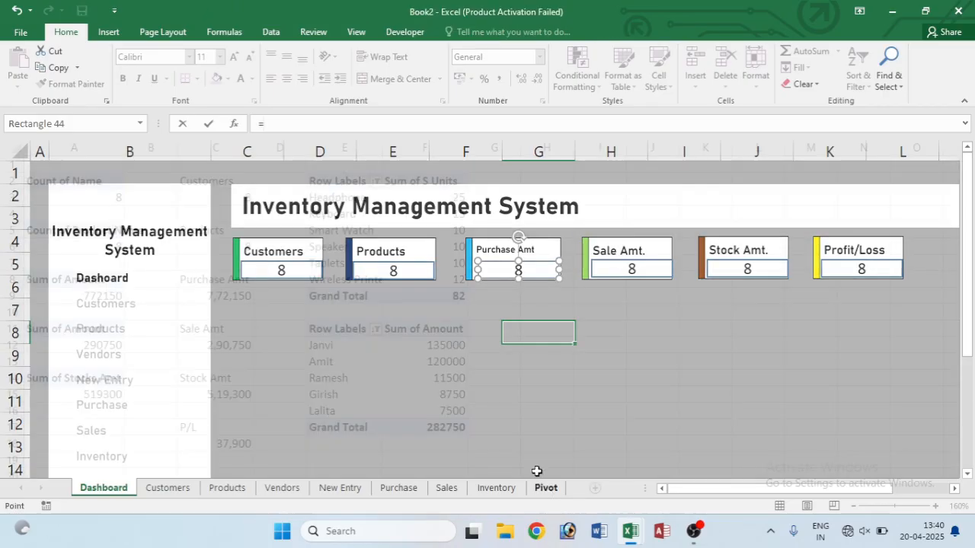
left_click(211, 299)
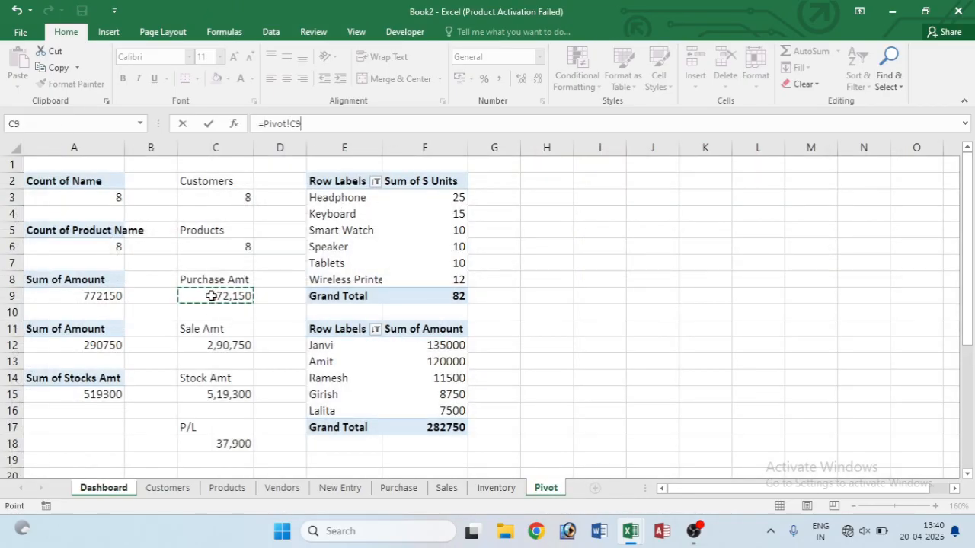
key("Return")
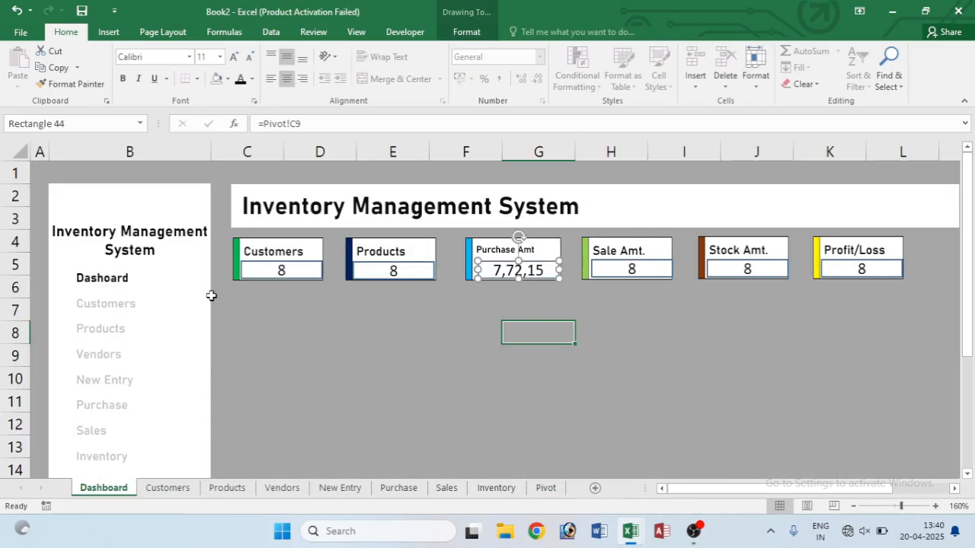
- Relink the Sale Amt. card's value box to cell C12 of the Pivot sheet with the formula =Pivot!C12
left_click(653, 262)
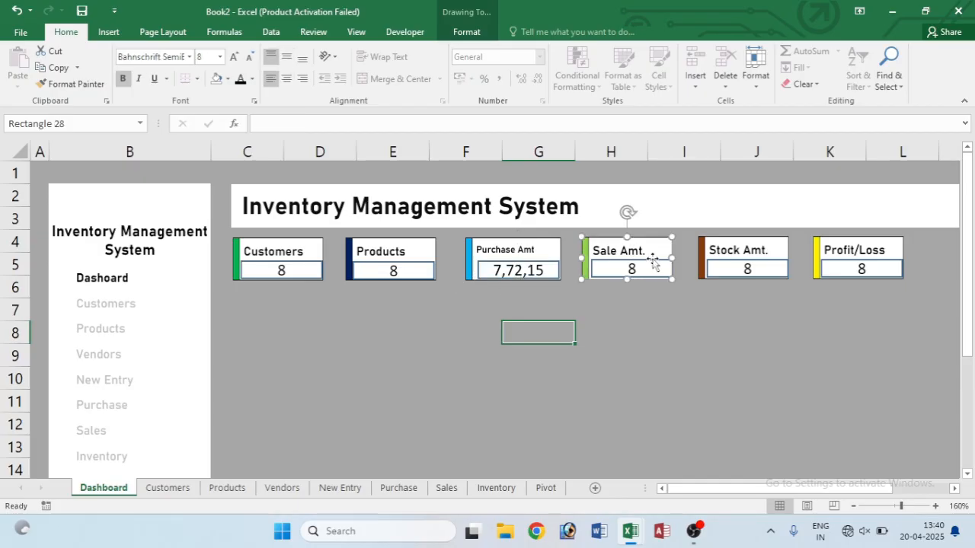
left_click(650, 268)
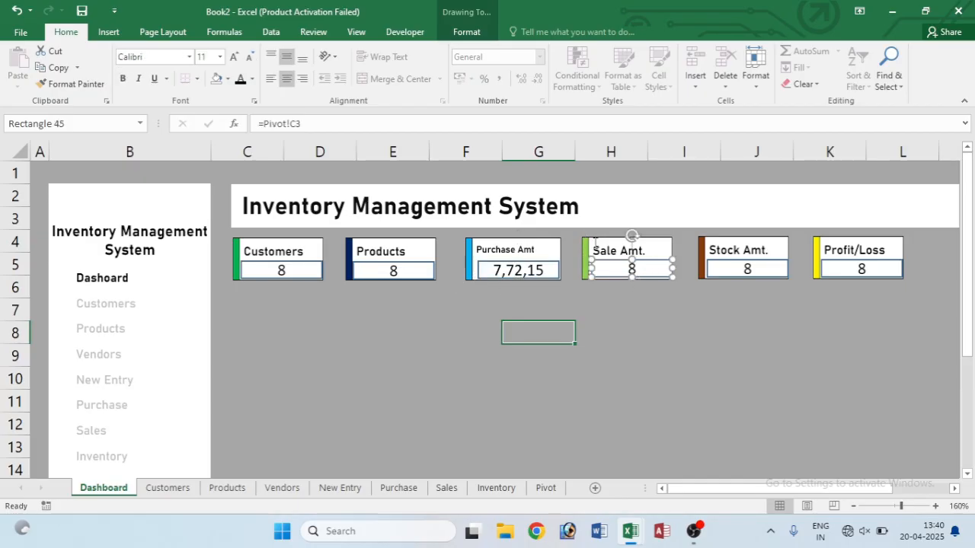
left_click(303, 123)
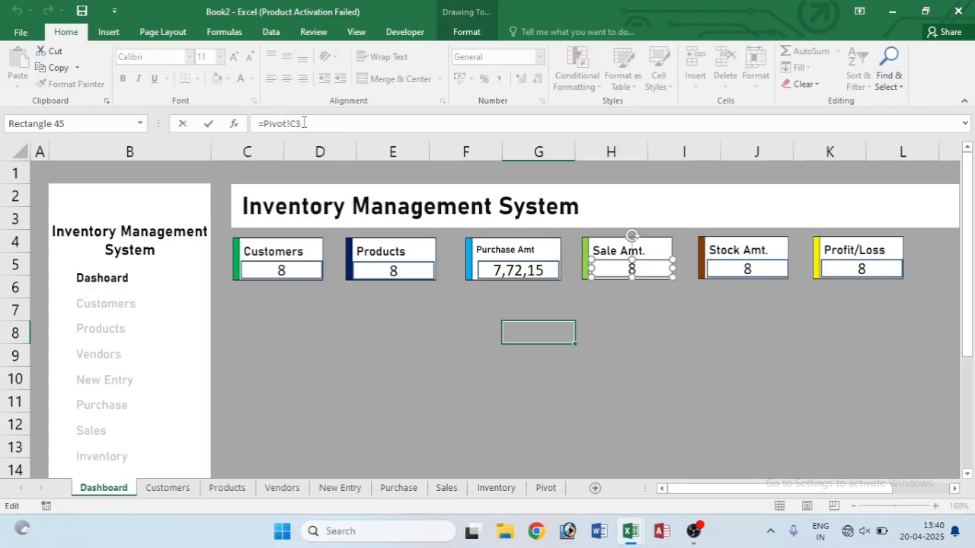
key("BackSpace")
key("BackSpace")
key("BackSpace")
key("BackSpace")
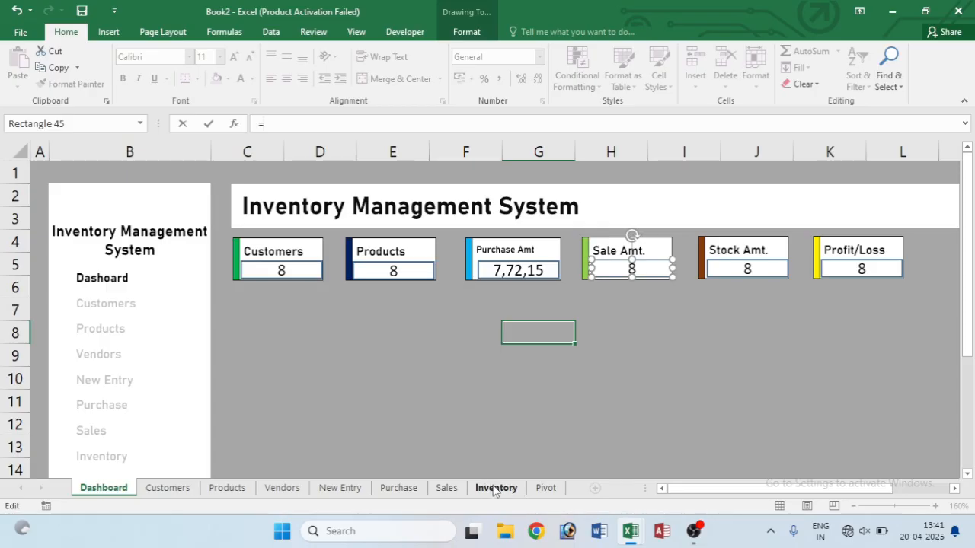
left_click(546, 488)
left_click(226, 348)
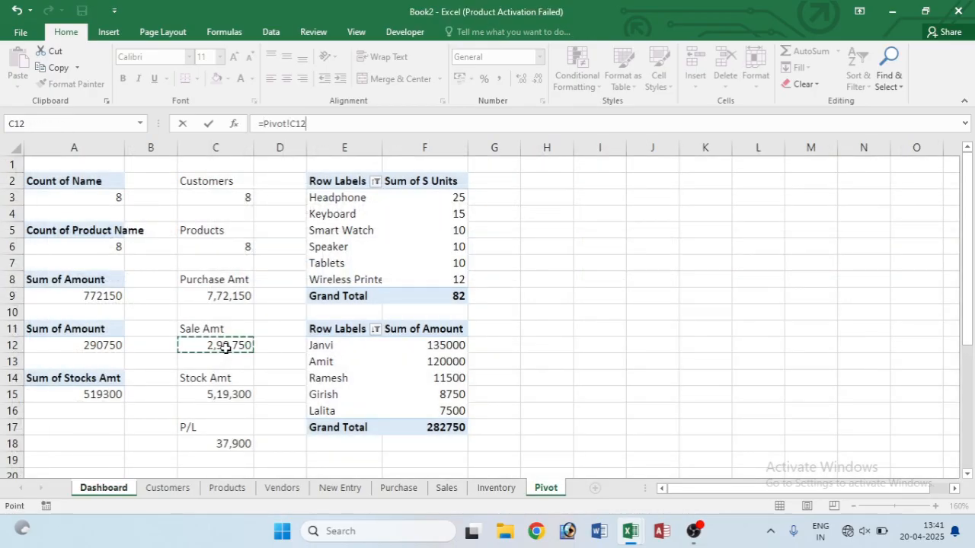
key("Return")
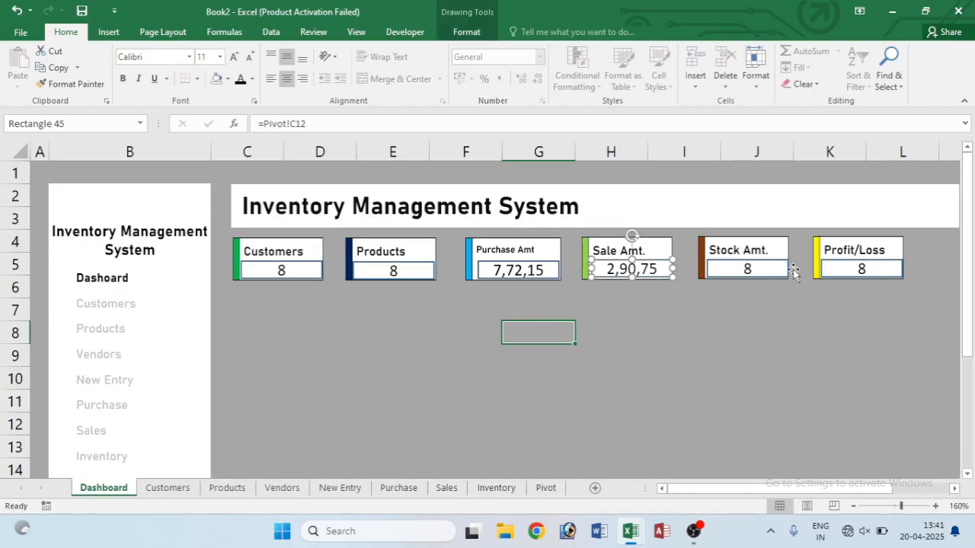
- Relink the Stock Amt. card's value box to cell C15 of the Pivot sheet
left_click(773, 259)
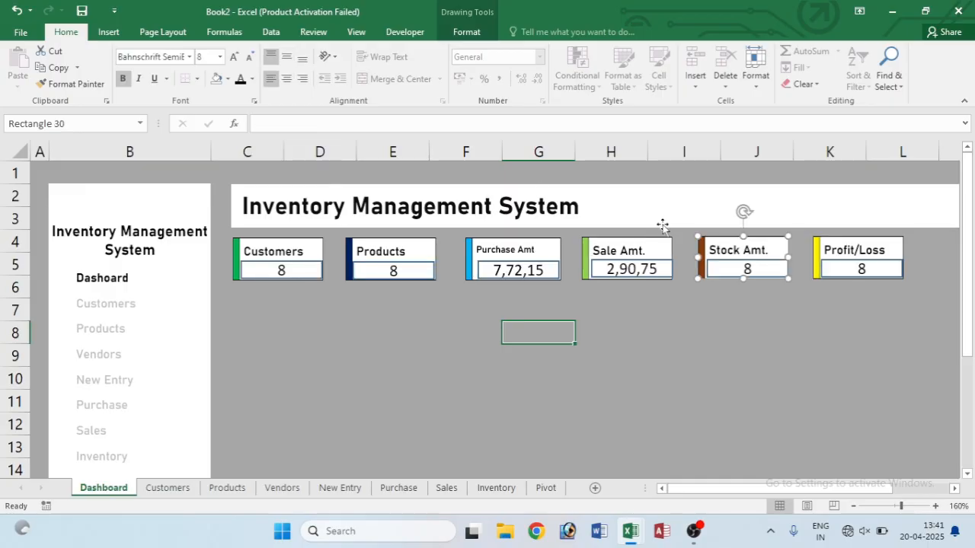
left_click(766, 264)
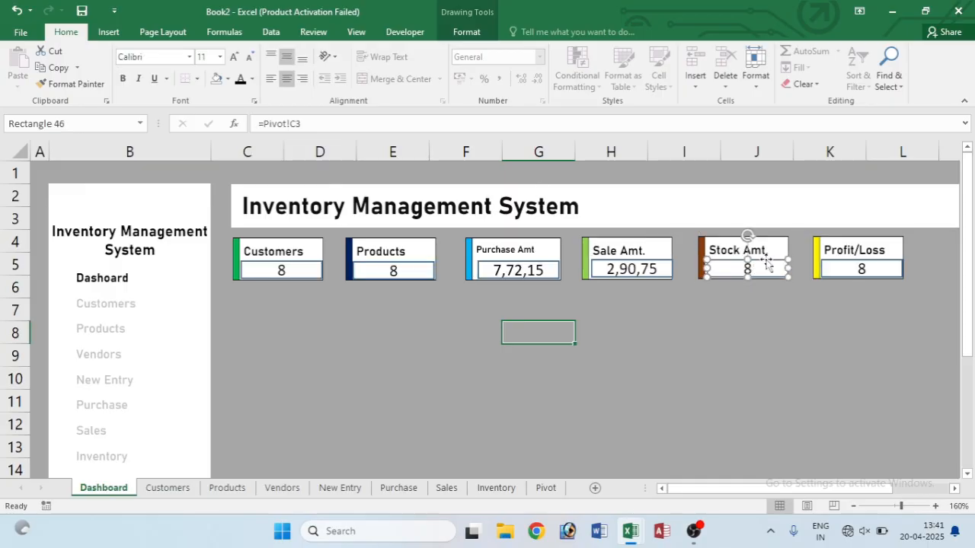
left_click(303, 122)
key("BackSpace")
key("BackSpace")
key("BackSpace")
key("BackSpace")
key("BackSpace")
key("BackSpace")
key("BackSpace")
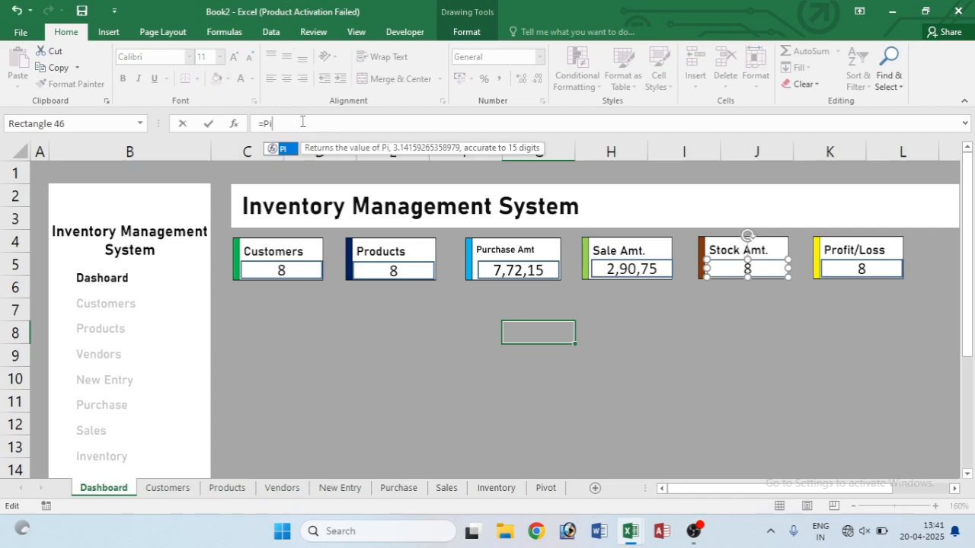
left_click(545, 487)
left_click(207, 394)
key("Return")
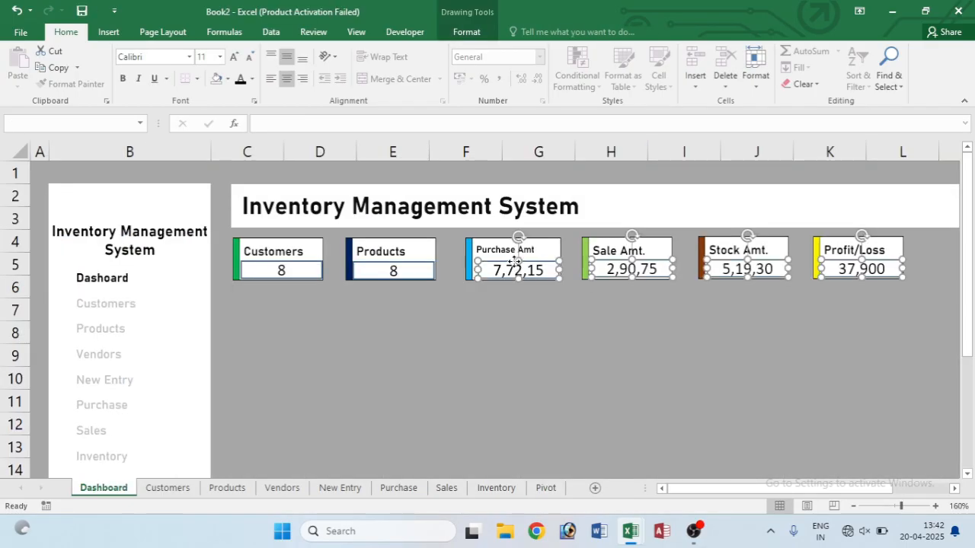
- Add the Products and Customers value boxes to the selection and remove the outline from all six cards' value boxes
left_click(404, 269, "ctrl")
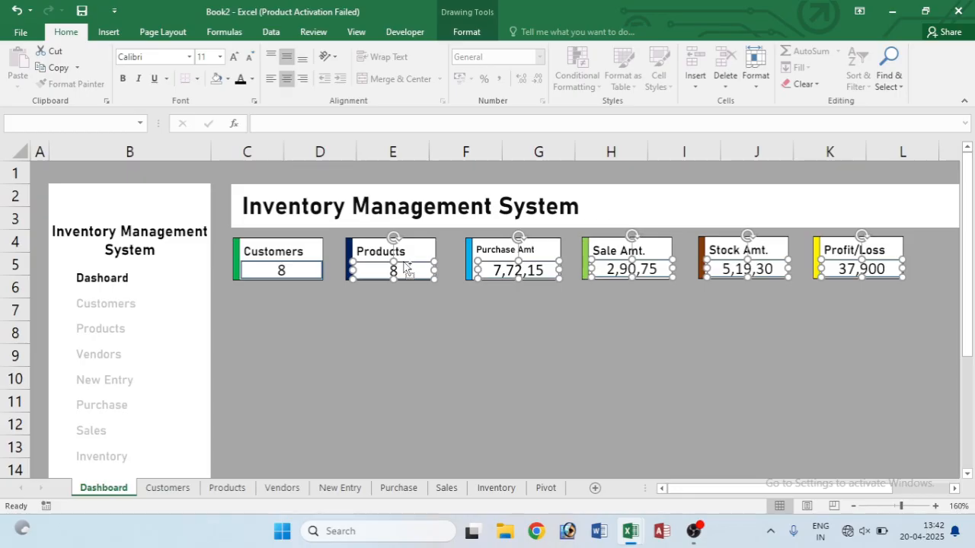
left_click(291, 270, "ctrl")
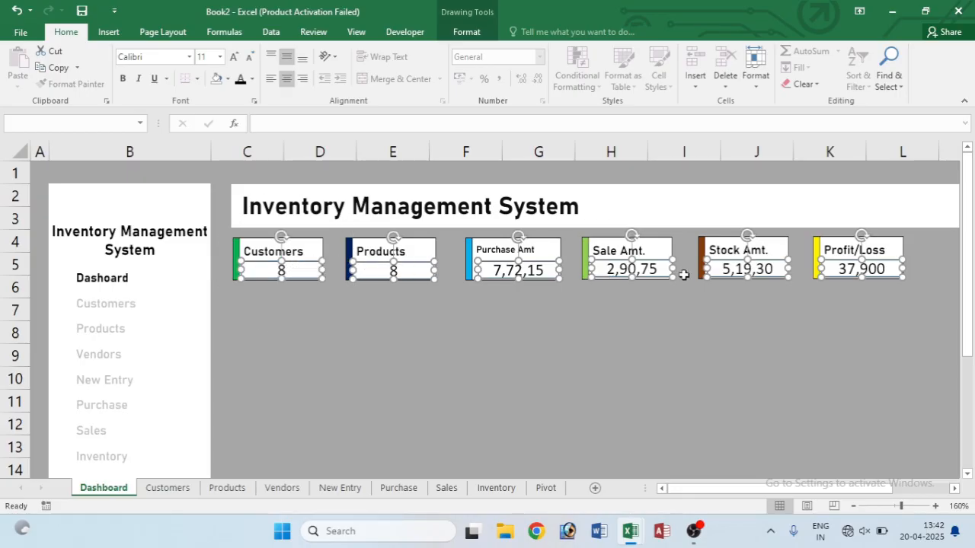
left_click(462, 37)
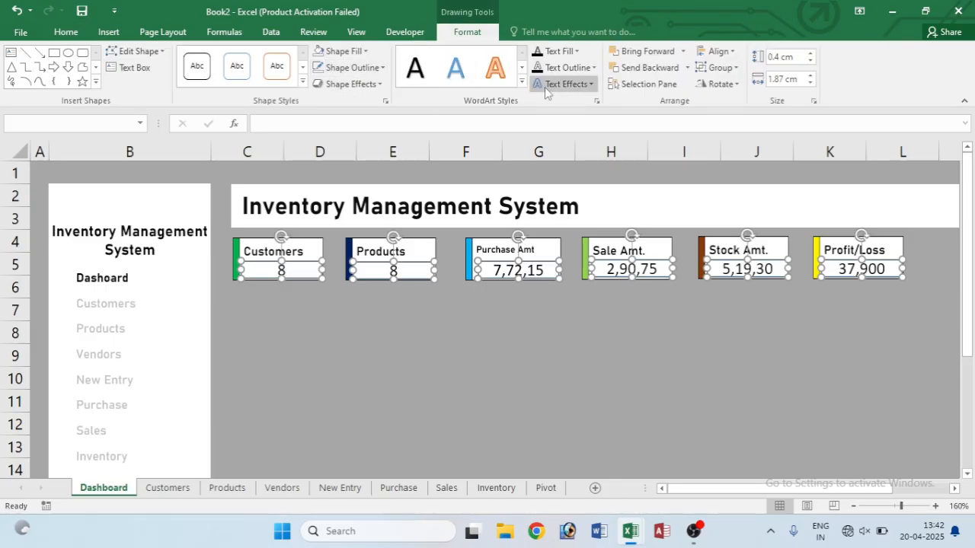
left_click(381, 69)
left_click(374, 213)
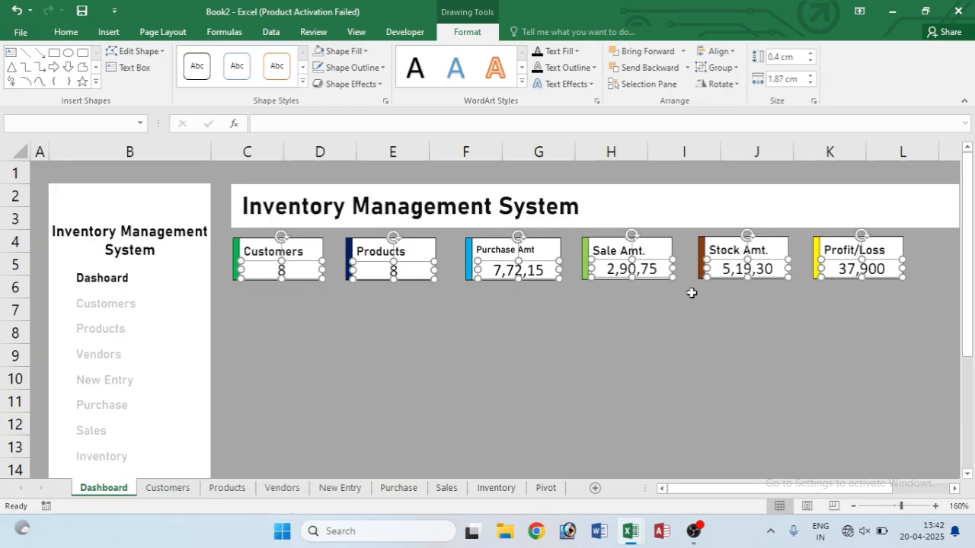
left_click(578, 329)
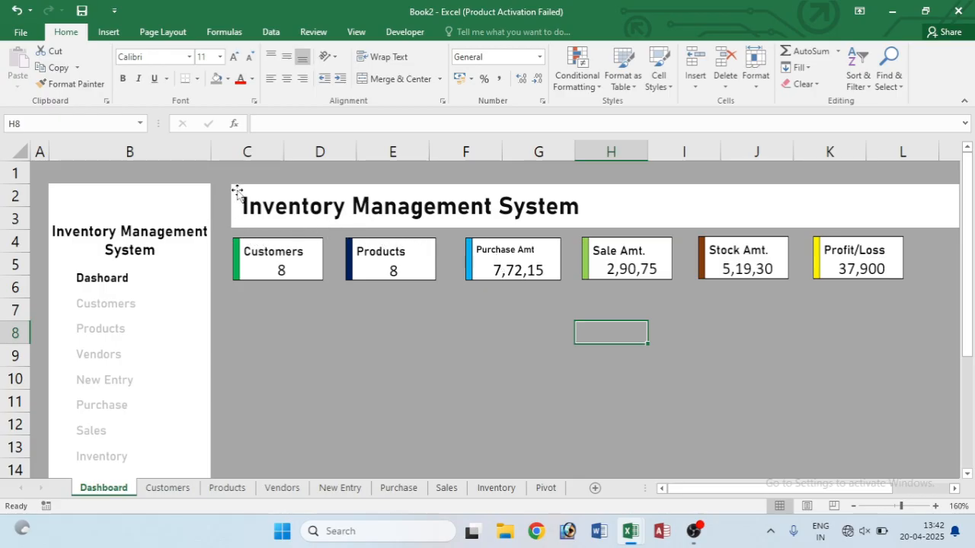
- Select the title banner and all card shapes together and set them to not move or size with cells
left_click(888, 76)
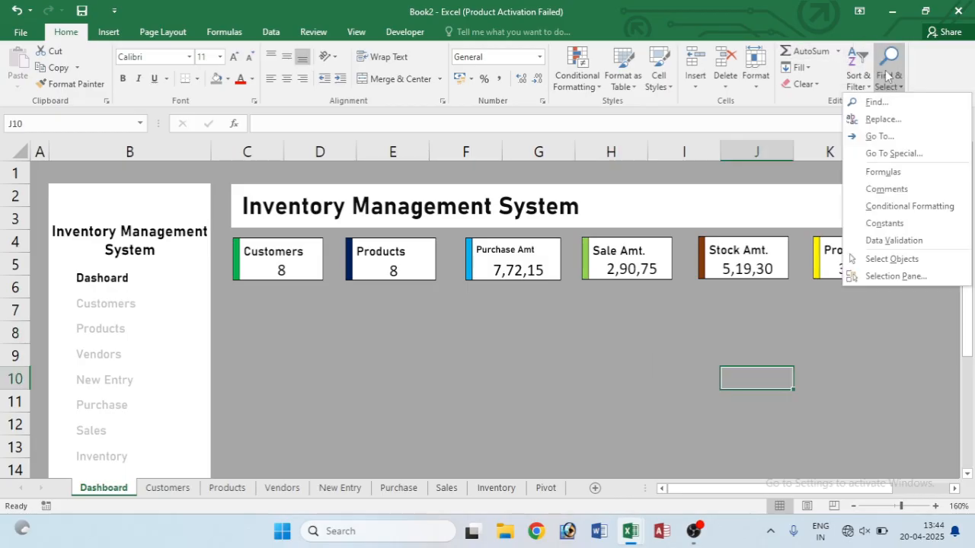
left_click(892, 258)
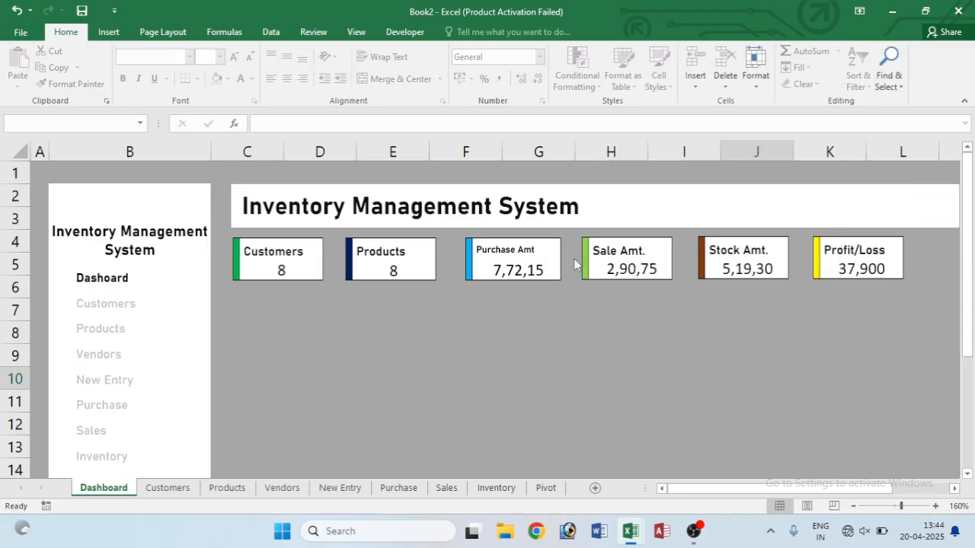
left_click_drag(218, 170, 956, 425)
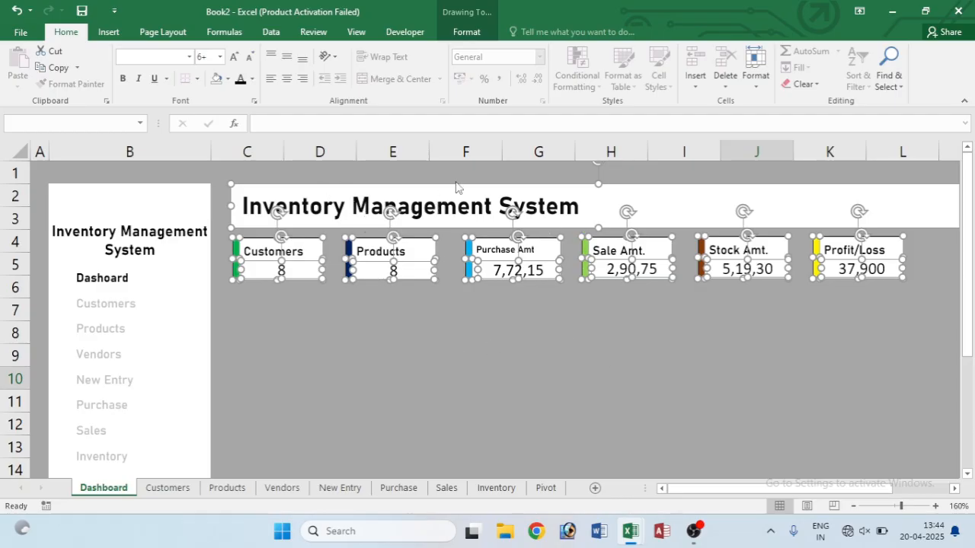
right_click(599, 184)
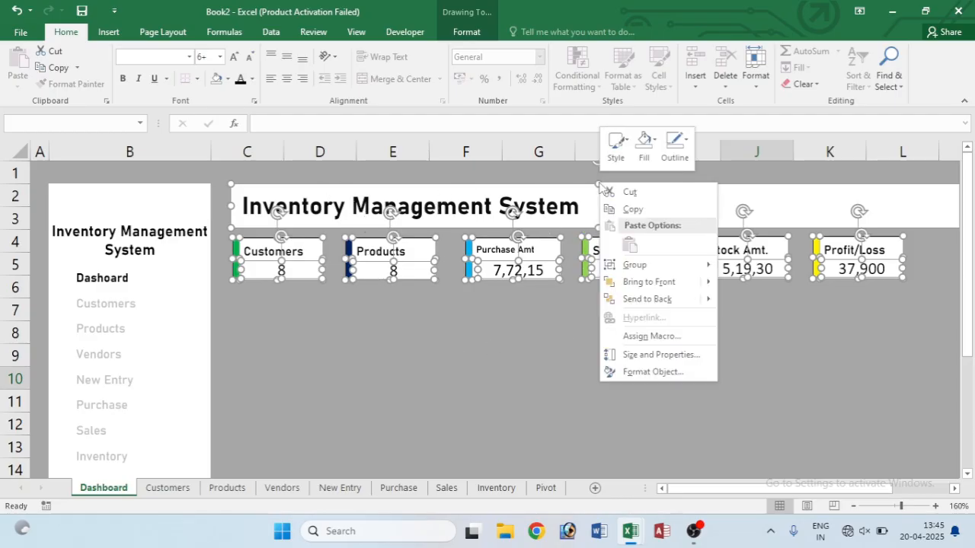
left_click(618, 355)
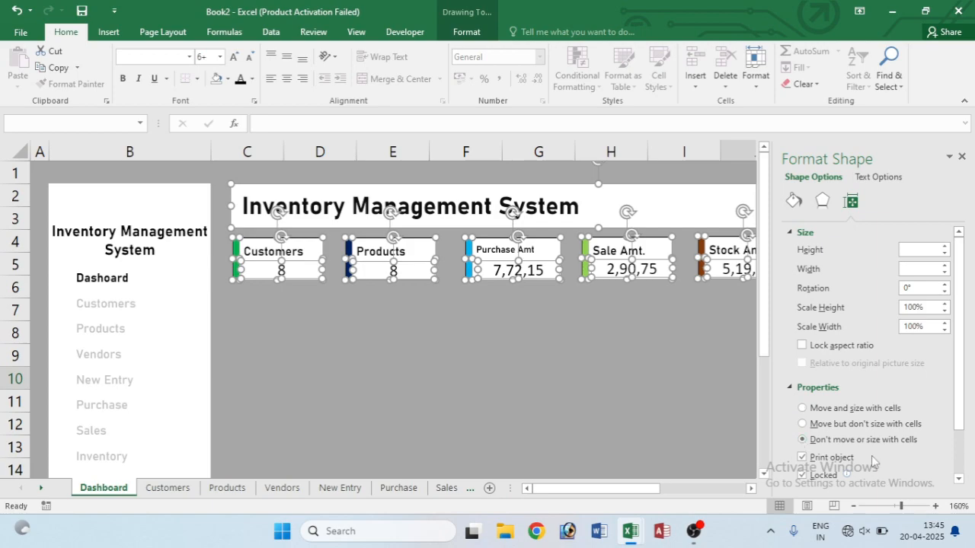
left_click(962, 157)
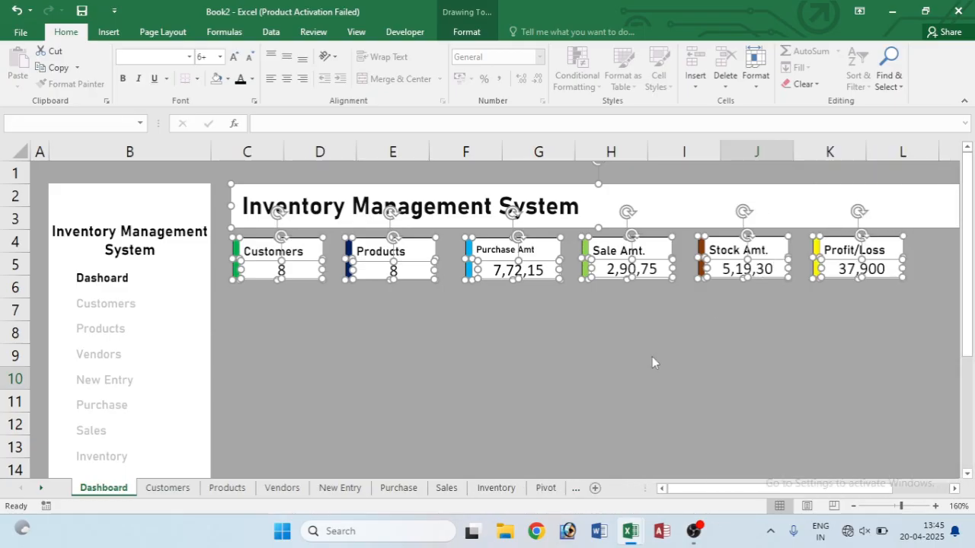
left_click(889, 82)
left_click(879, 258)
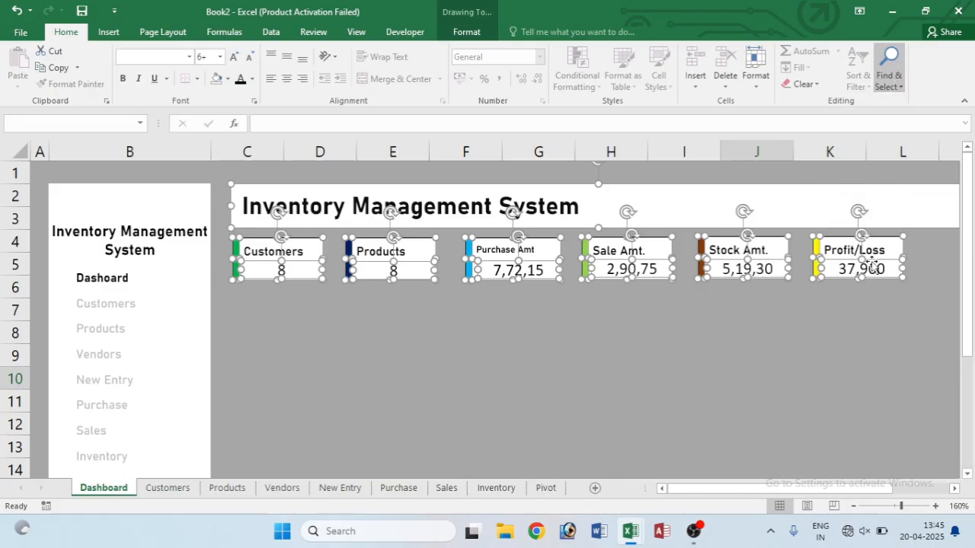
left_click(664, 381)
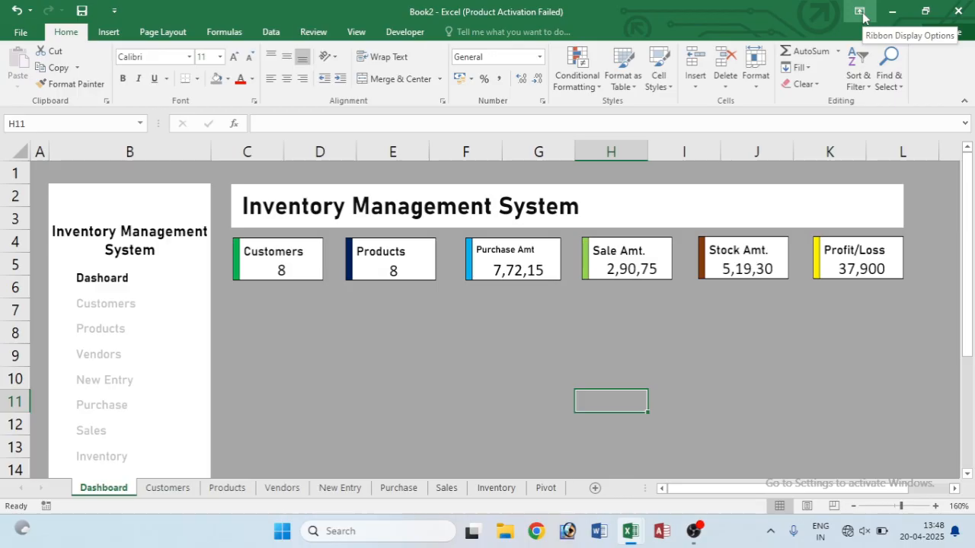
- Collapse the ribbon to tabs only, and fill the range H7:K14 below the cards with white
left_click(861, 14)
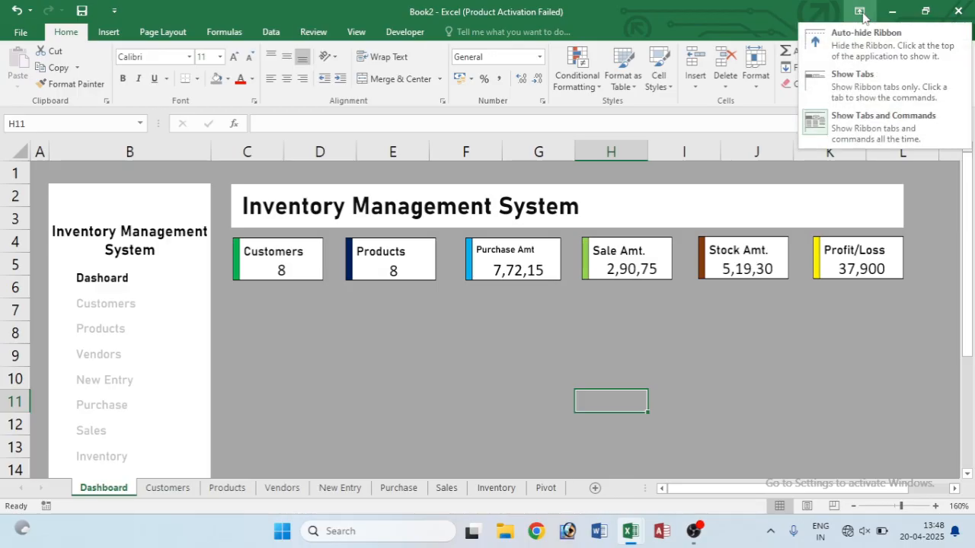
left_click(858, 84)
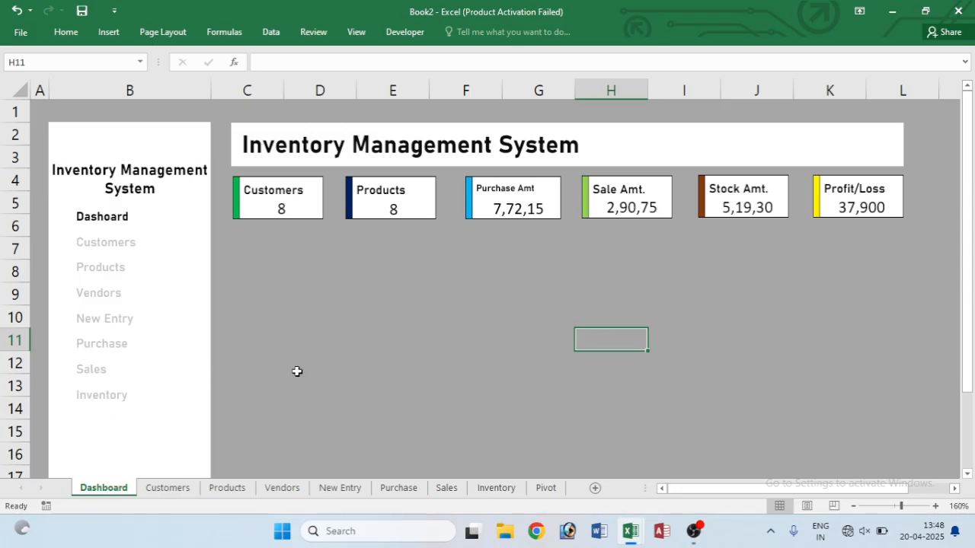
left_click_drag(660, 244, 839, 406)
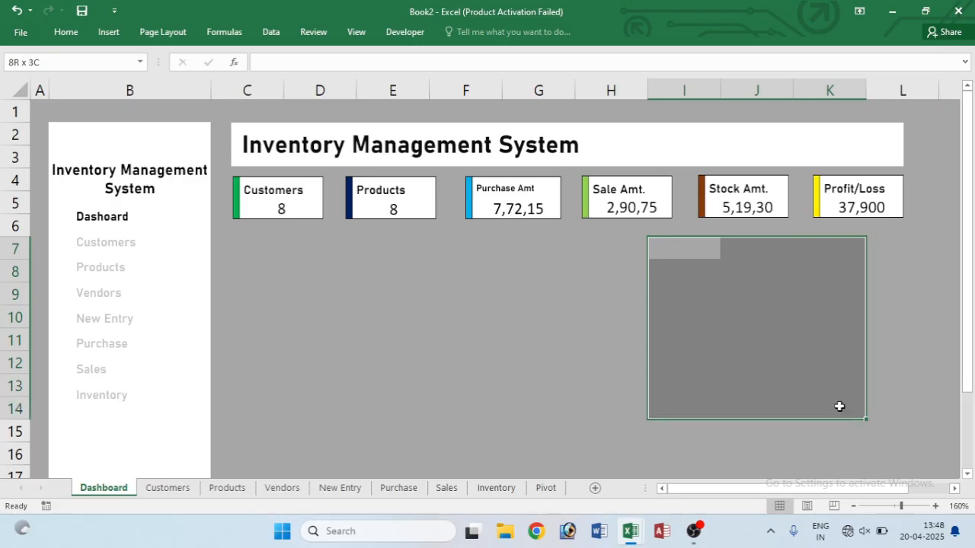
left_click(584, 243)
left_click_drag(584, 243, 845, 406)
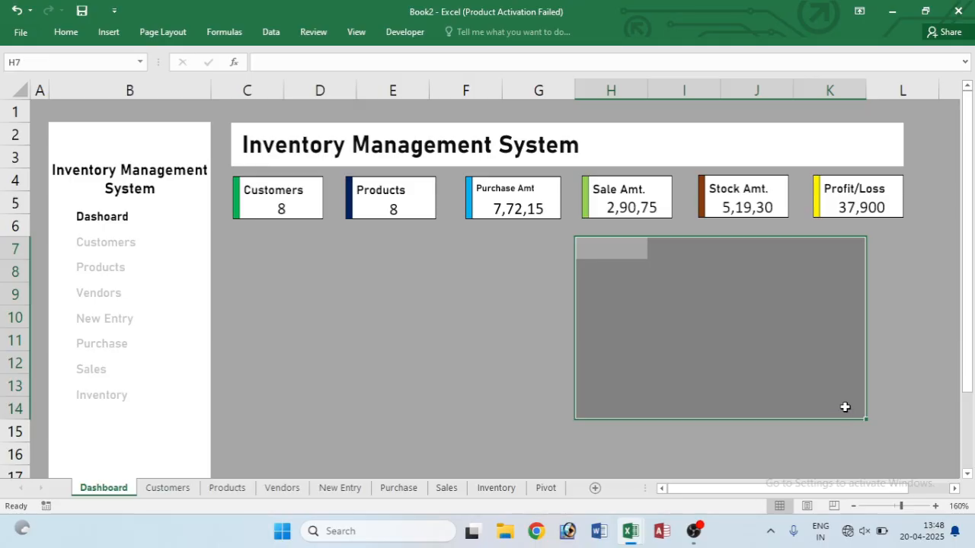
left_click(68, 32)
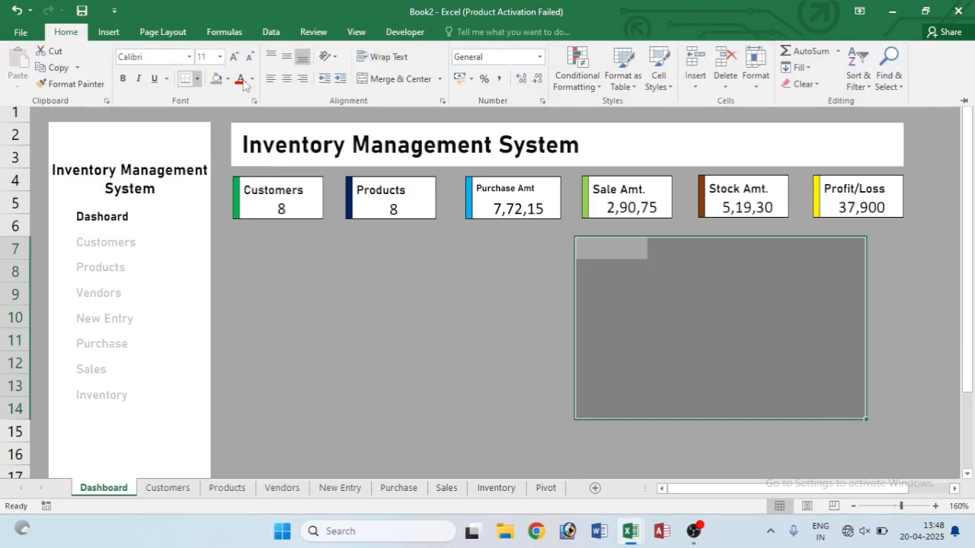
left_click(227, 78)
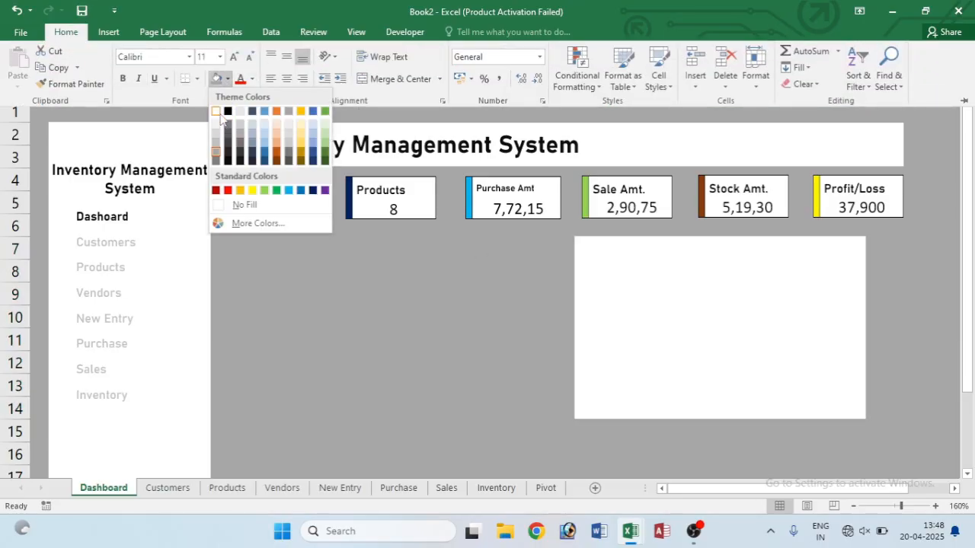
left_click(216, 111)
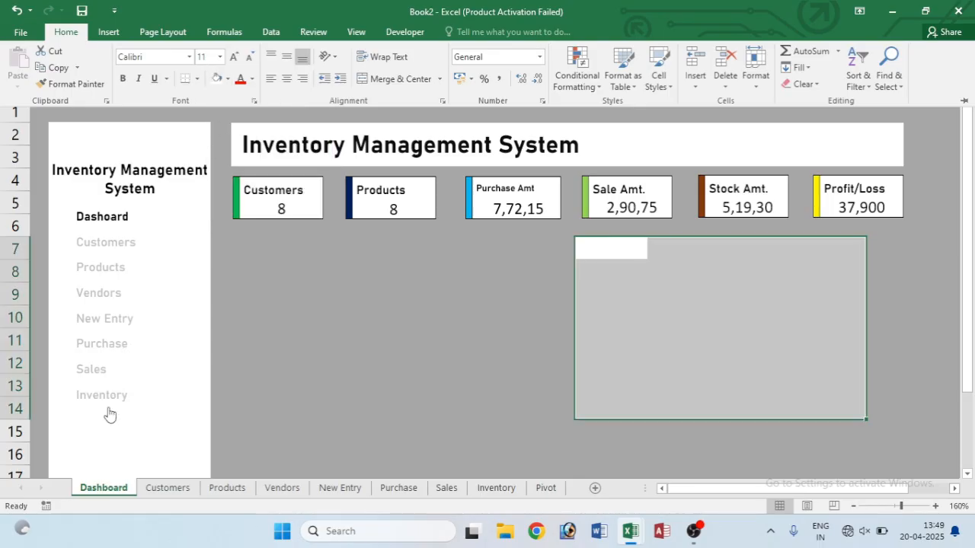
- Fill the white sidebar cells from B15 downward with the same grey as the sheet background
left_click(61, 436)
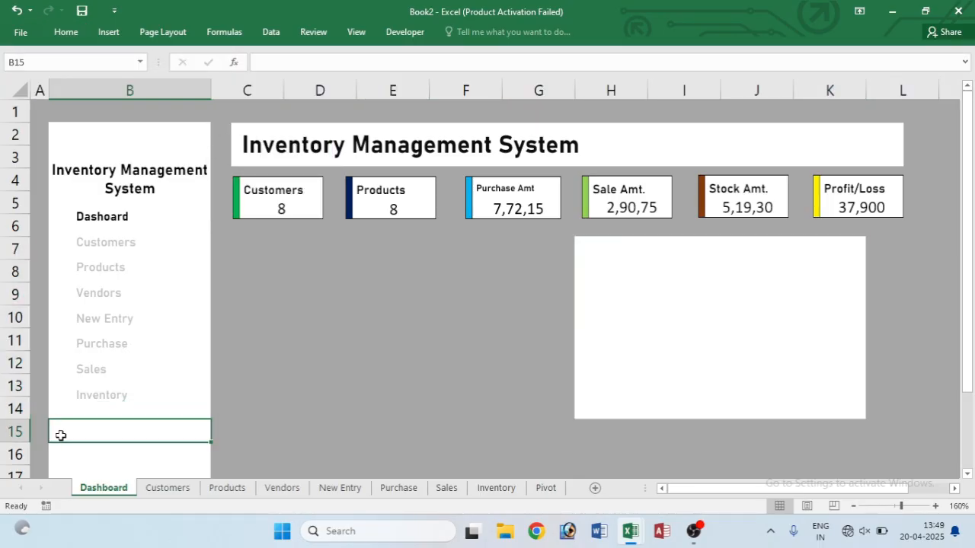
left_click_drag(66, 431, 137, 452)
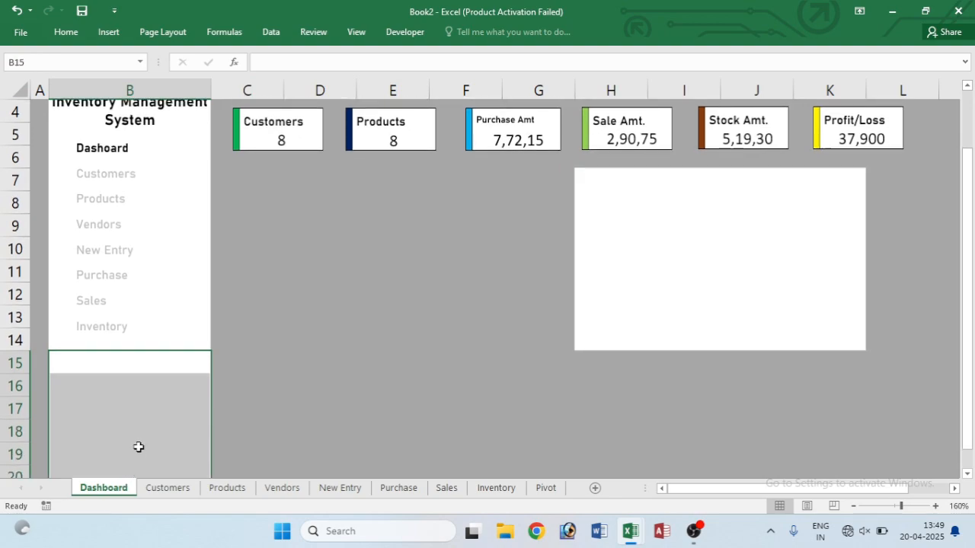
left_click(65, 32)
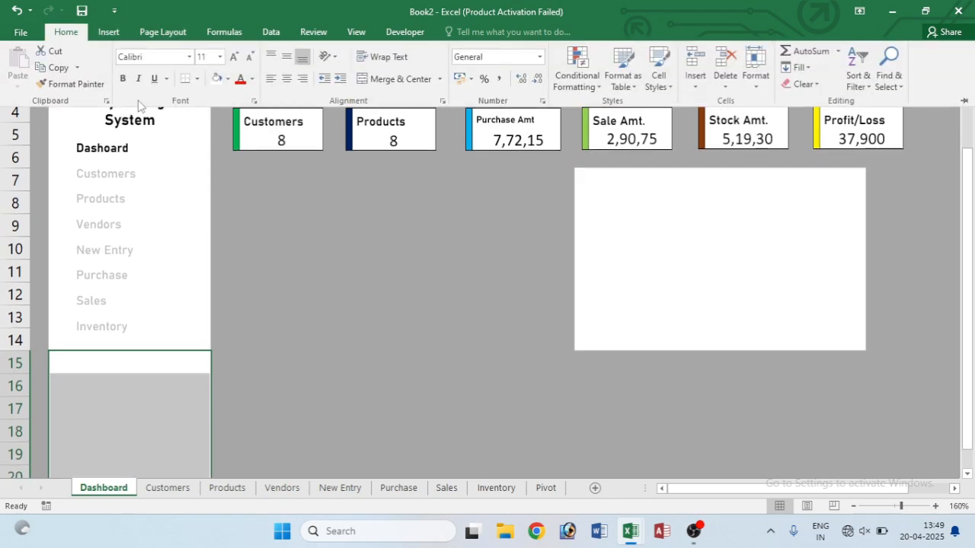
left_click(227, 79)
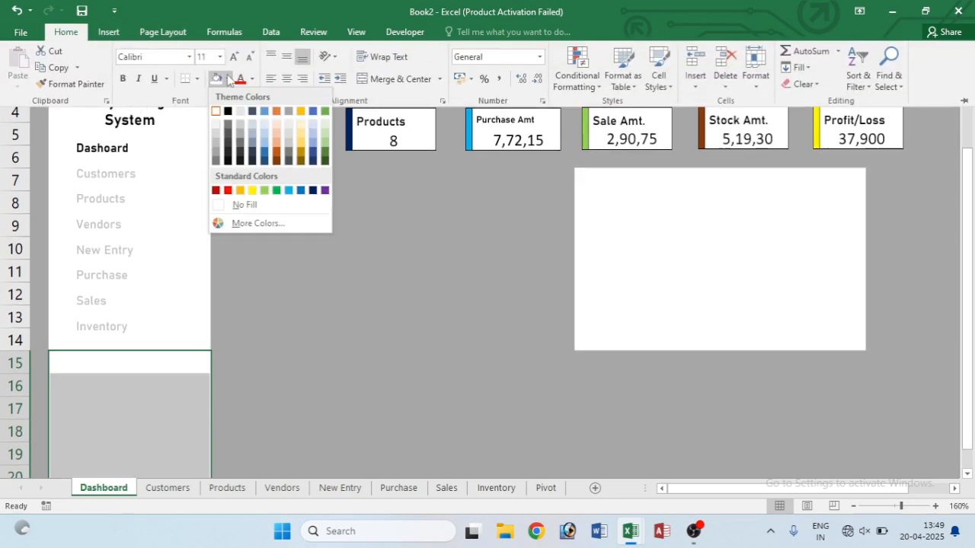
left_click(216, 154)
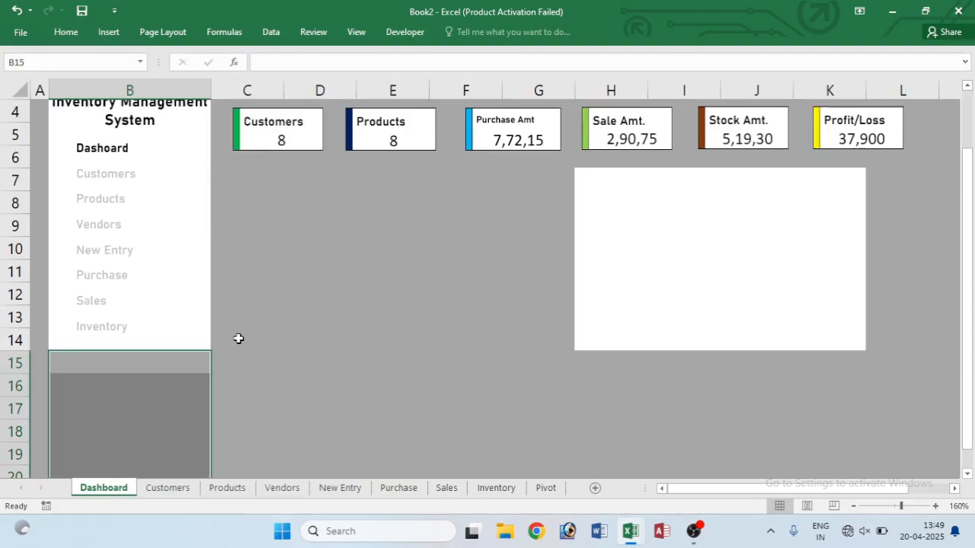
left_click(302, 349)
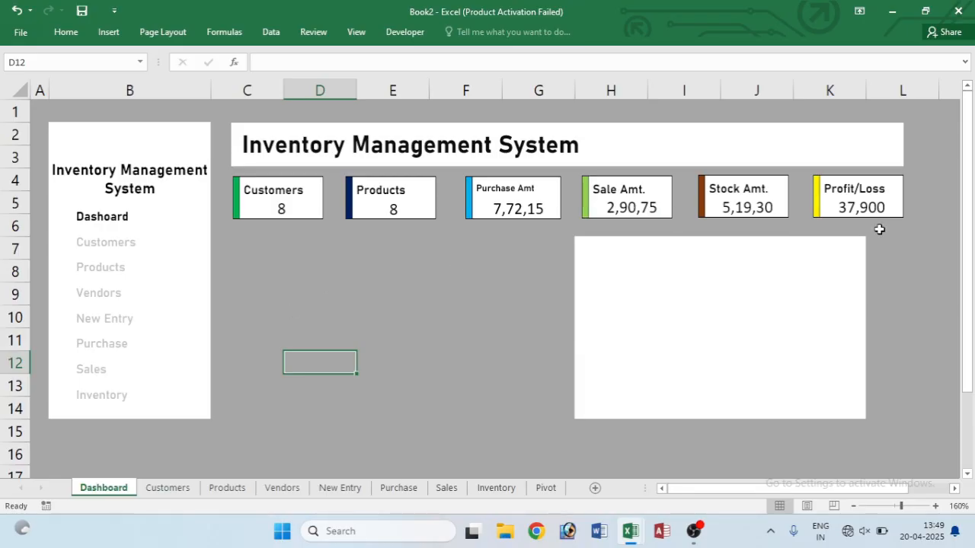
- Narrow column L to end flush with the title banner's edge, and fill K7:L14 with white
left_click_drag(937, 80, 900, 93)
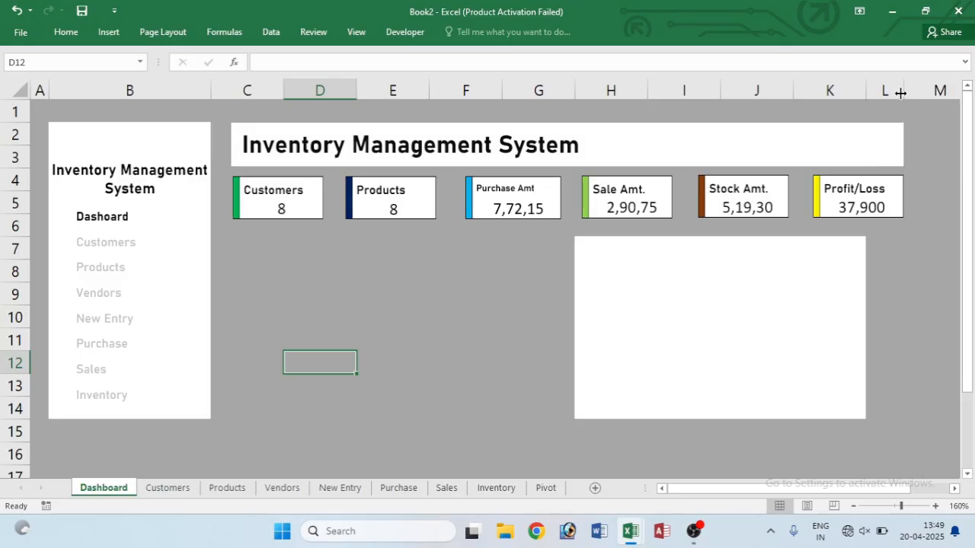
left_click(860, 239)
left_click_drag(860, 239, 875, 407)
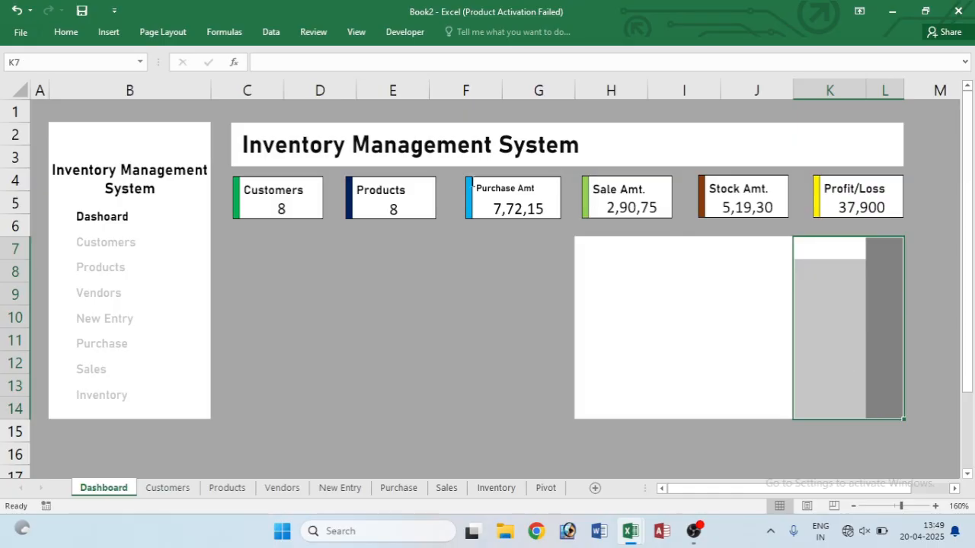
left_click(66, 32)
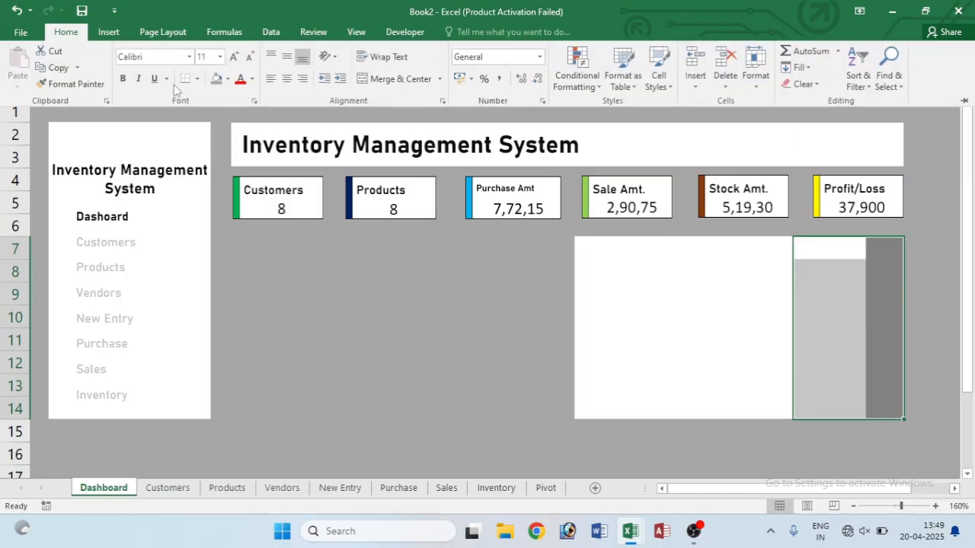
left_click(227, 79)
left_click(248, 127)
left_click(673, 283)
left_click(739, 293)
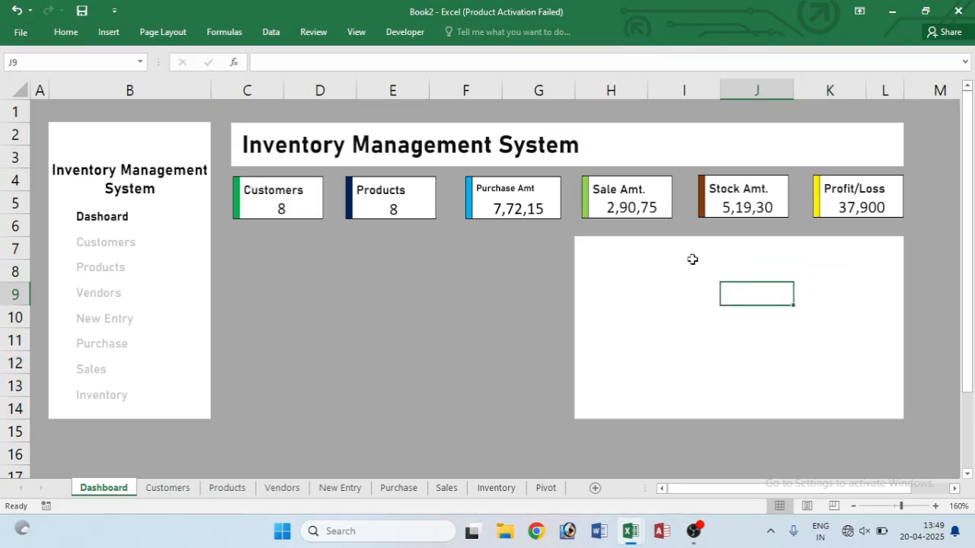
- Fill the first row of the white area, H7:L7, with yellow
double_click(606, 250)
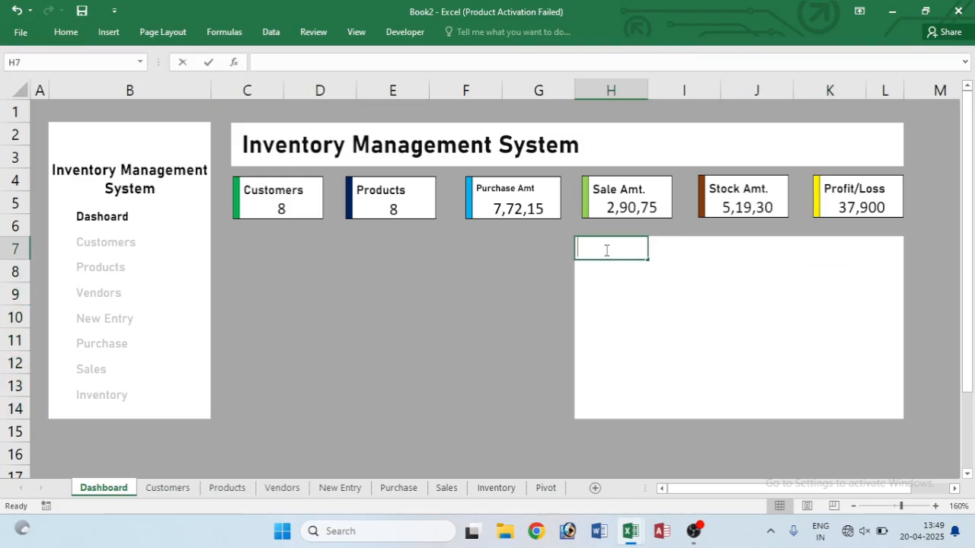
left_click(677, 267)
left_click_drag(617, 246, 868, 248)
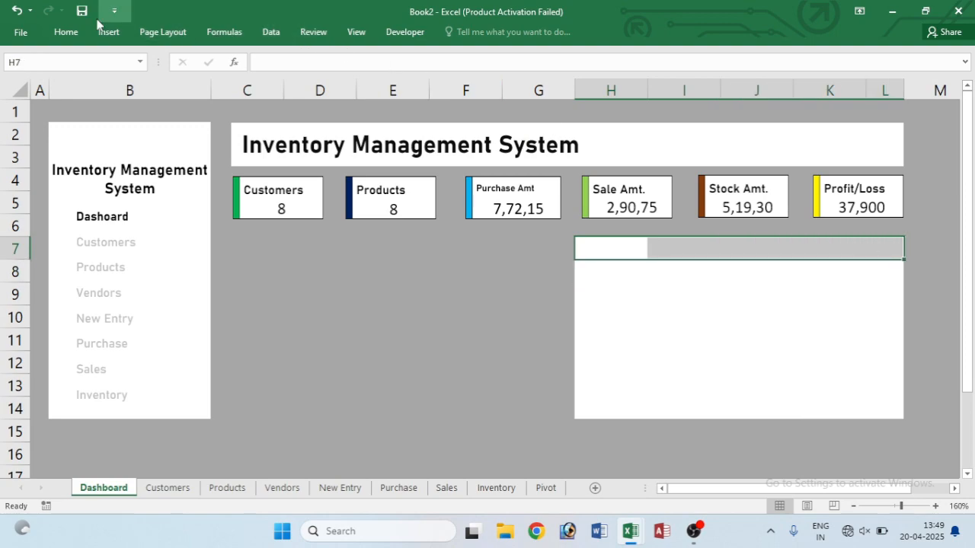
left_click(64, 33)
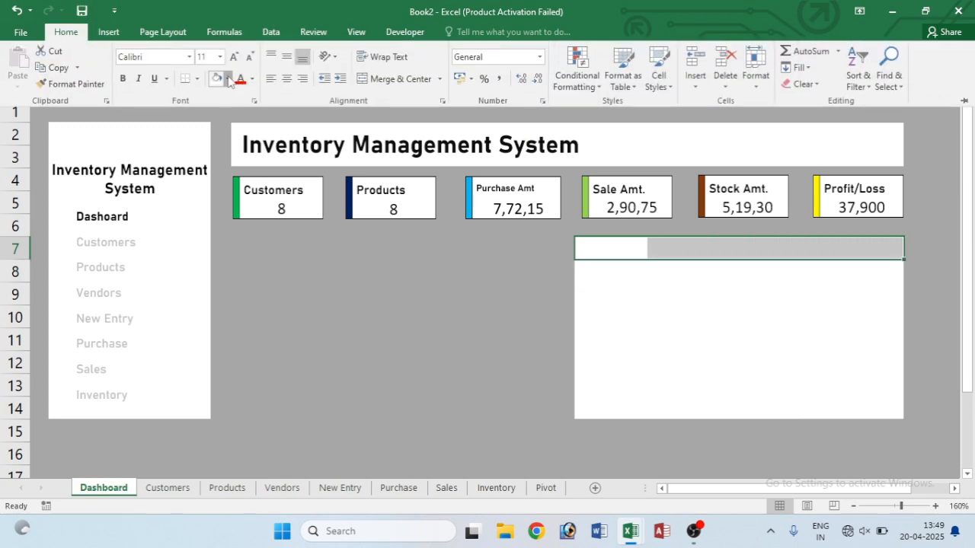
left_click(227, 78)
left_click(252, 191)
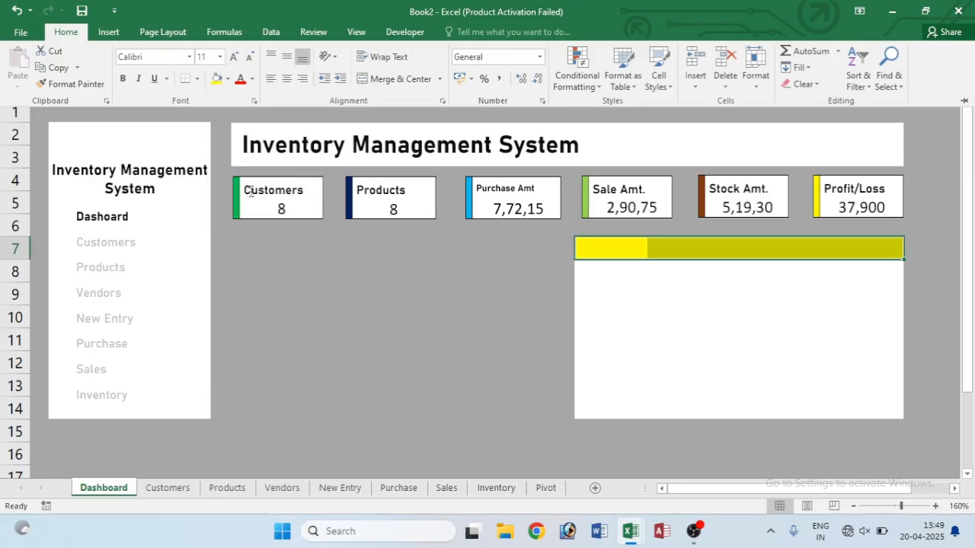
- Enter the heading "Notifications!" in cell H7 of the yellow row
left_click(604, 247)
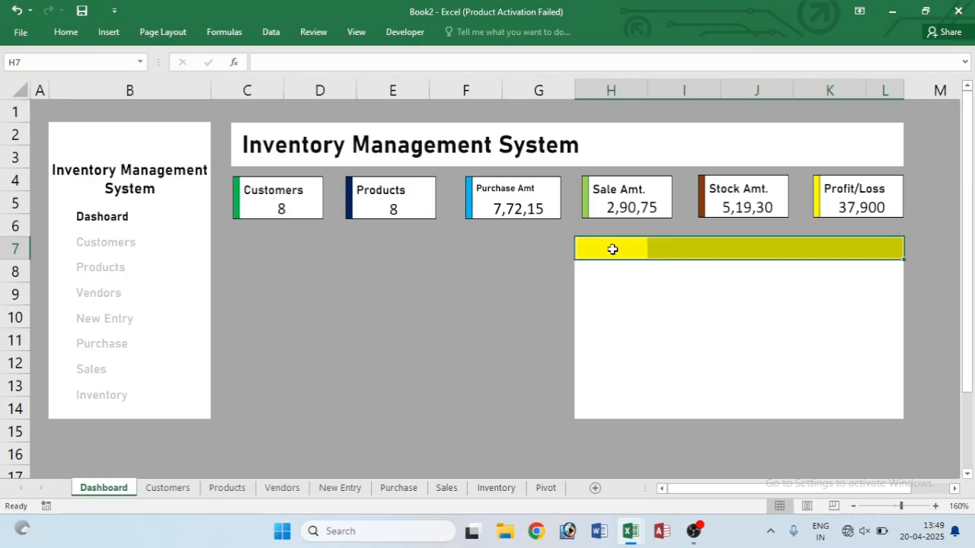
type("N")
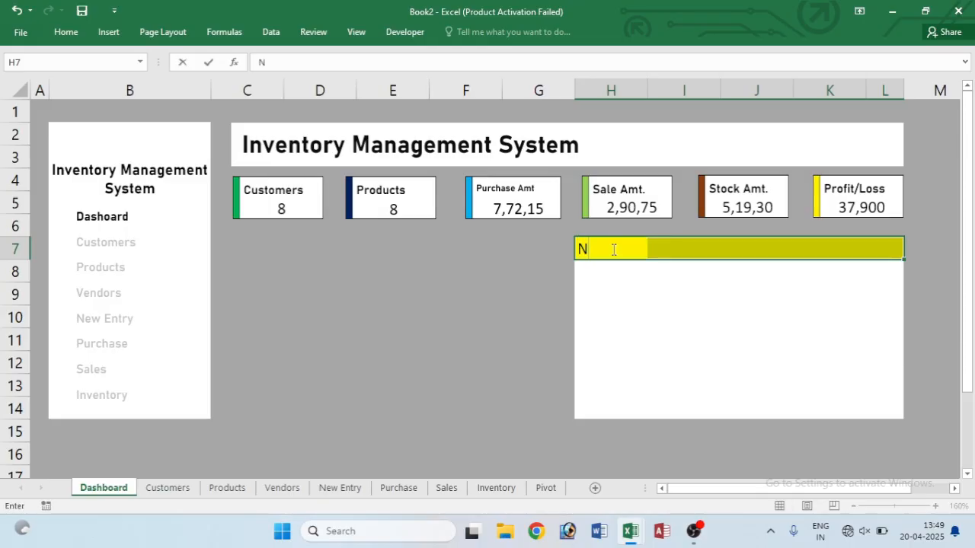
type("otifications!")
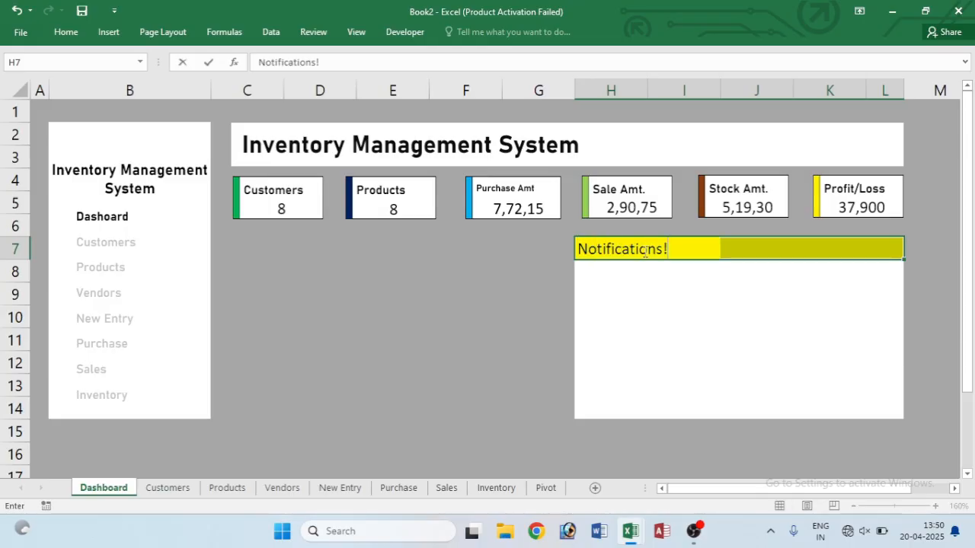
left_click(684, 290)
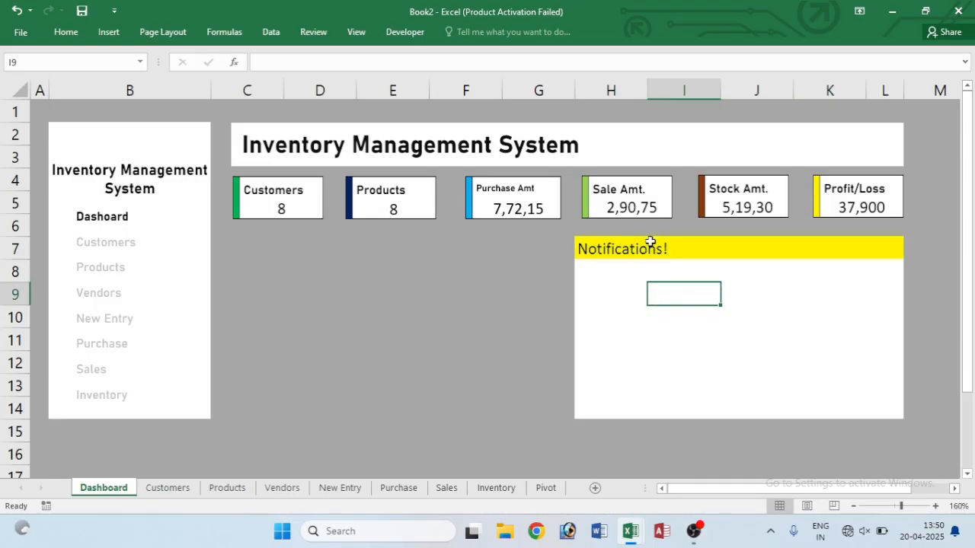
- Merge and center the Notifications! heading across H7:L7
left_click(664, 245)
left_click_drag(600, 249, 875, 245)
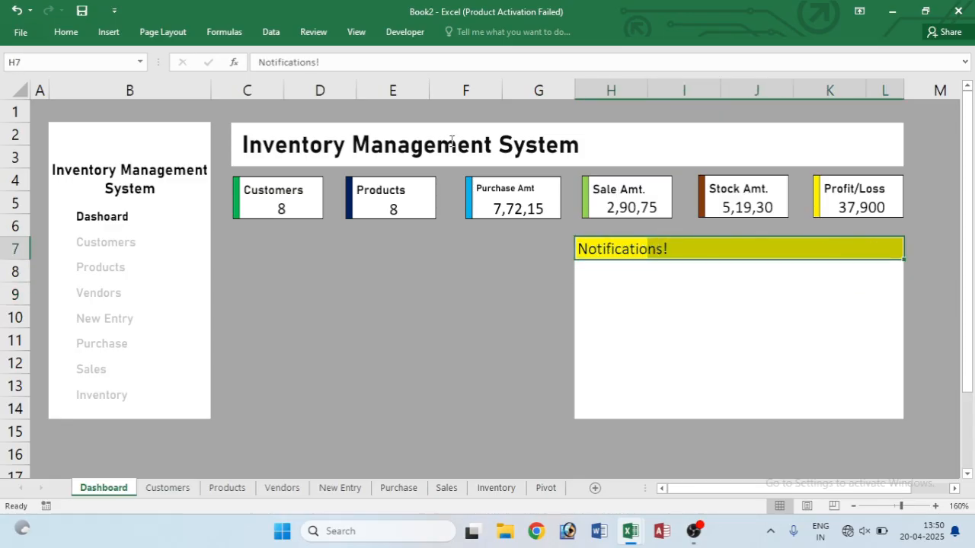
left_click(53, 31)
left_click(381, 79)
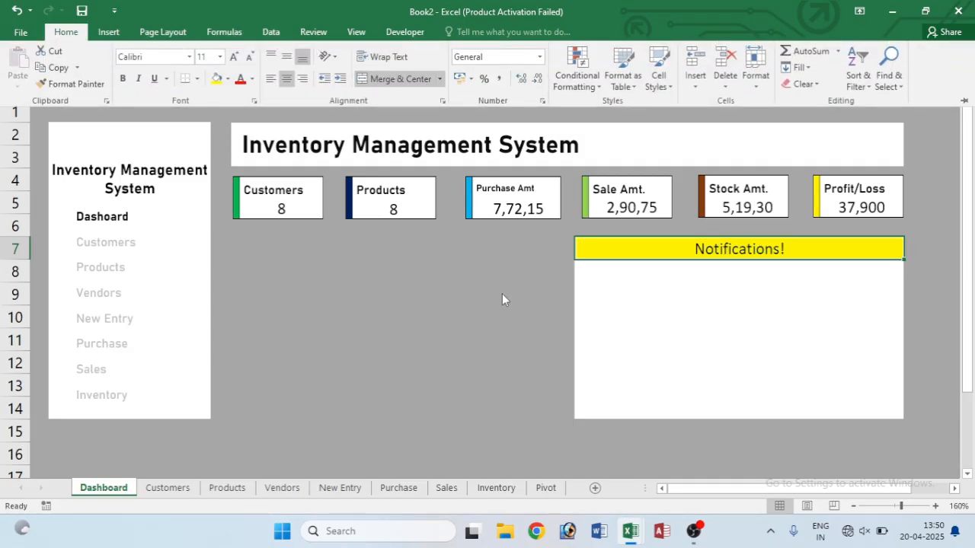
left_click(590, 268)
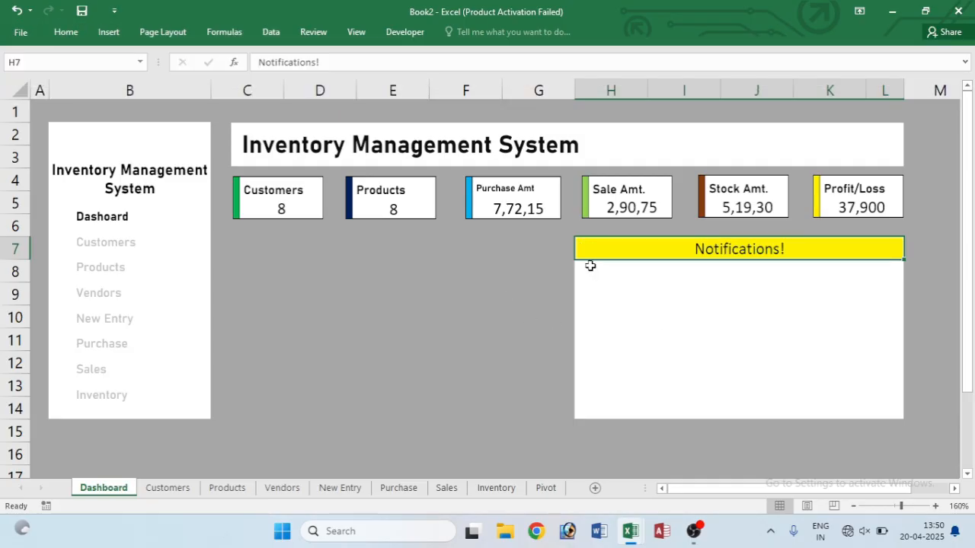
left_click(590, 267)
- Go to the Inventory sheet and widen the table's Notifications column
left_click(101, 395)
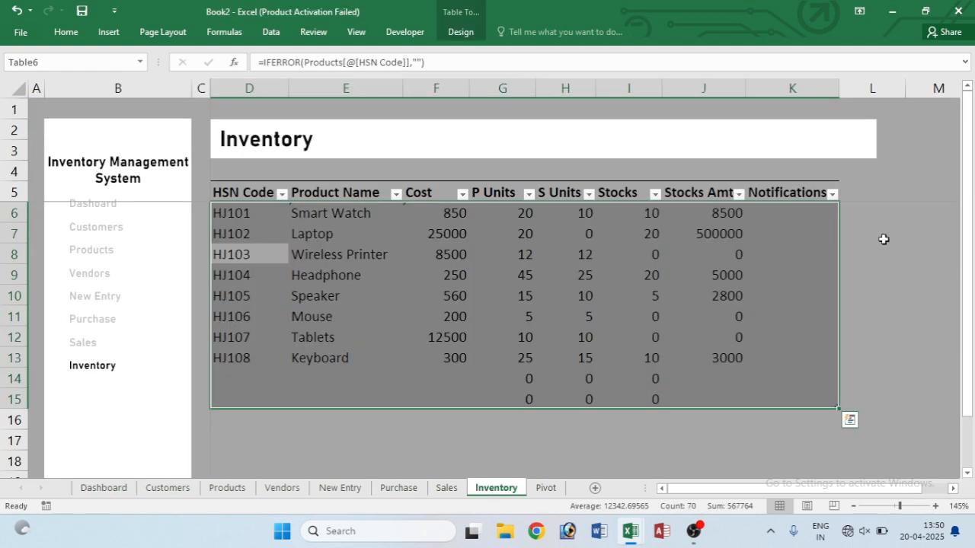
left_click(787, 215)
left_click_drag(838, 86, 919, 86)
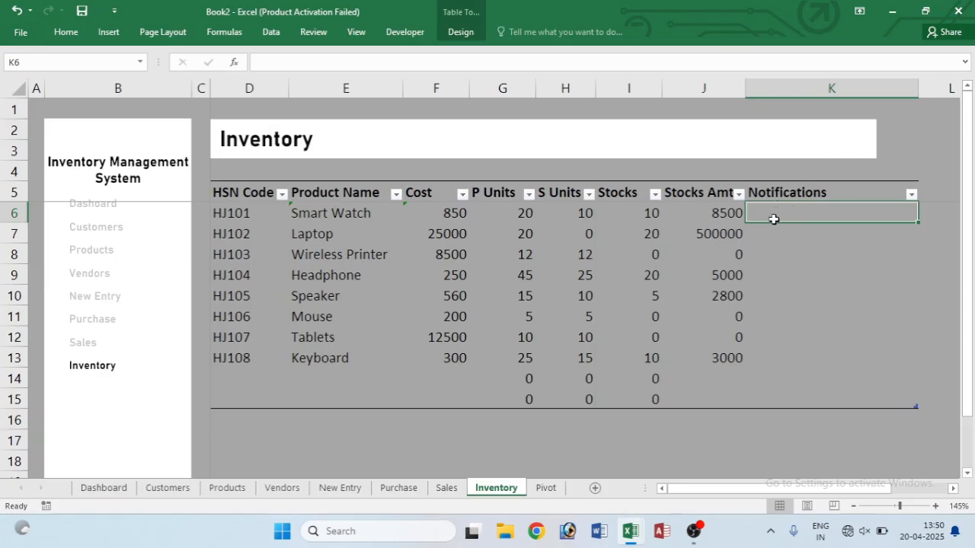
left_click(803, 241)
- Check the Vendors sheet's columns, and begin a VLOOKUP formula in Inventory cell K6 with the row's HSN Code as lookup value
left_click(790, 210)
left_click(280, 488)
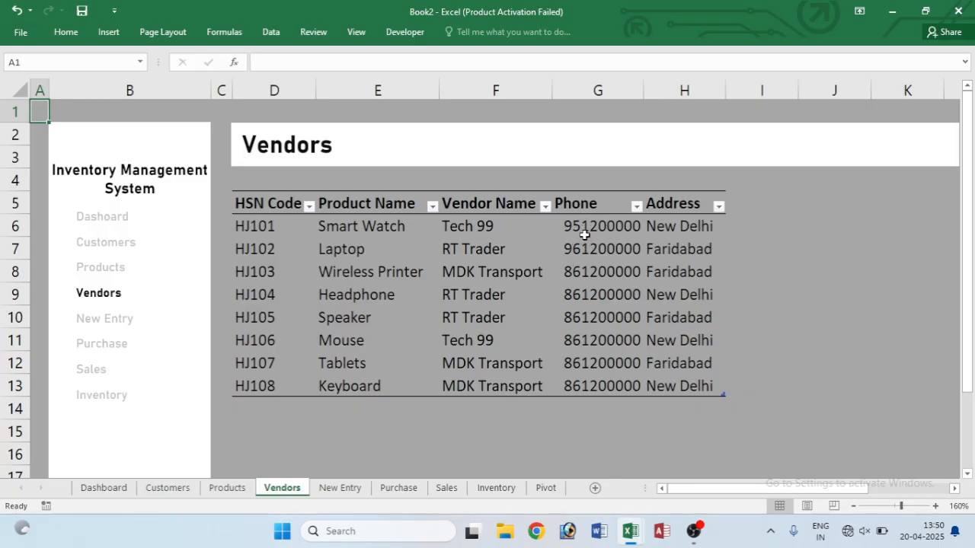
left_click(511, 489)
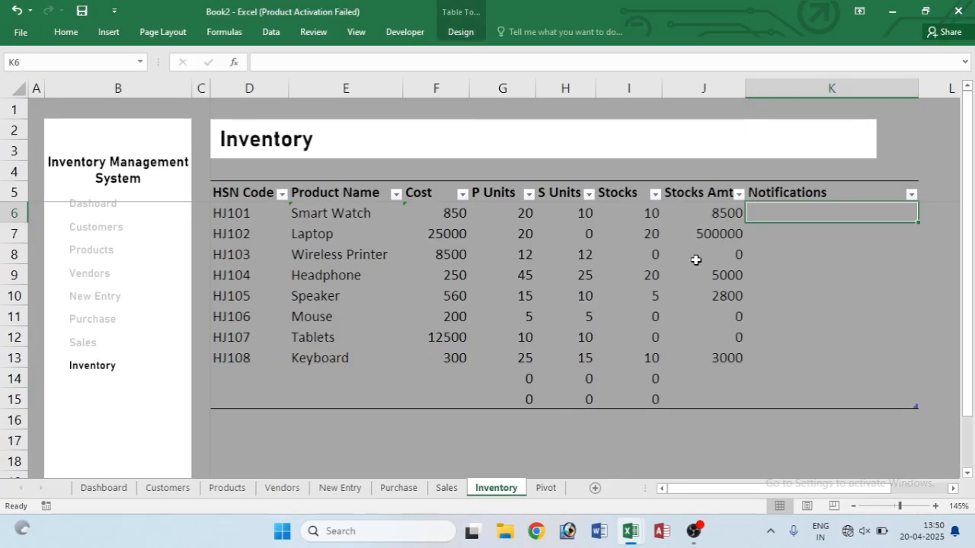
type("=")
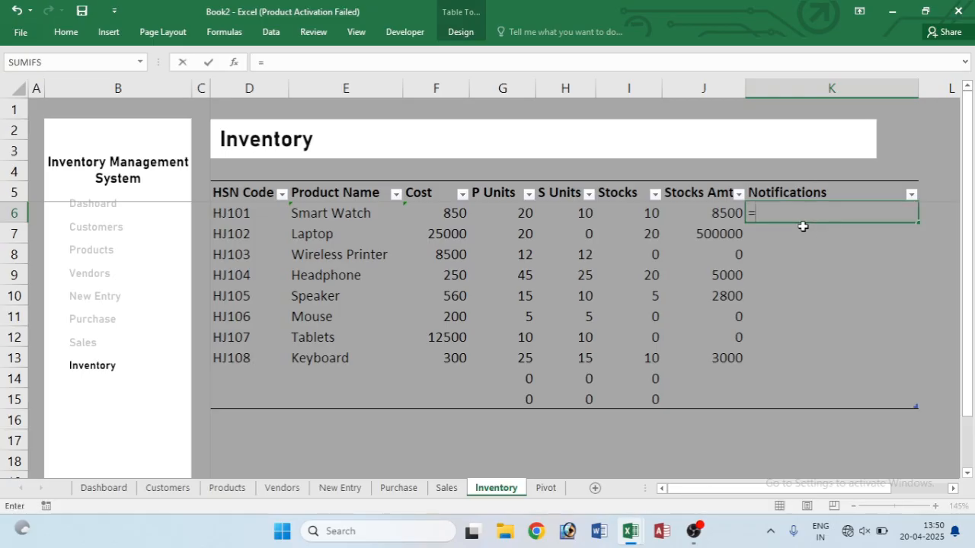
type("vl")
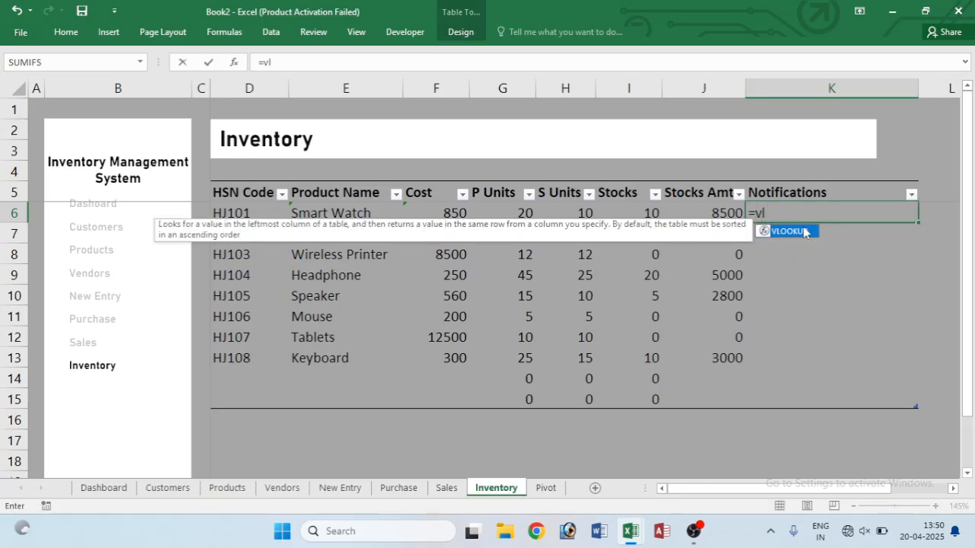
double_click(803, 231)
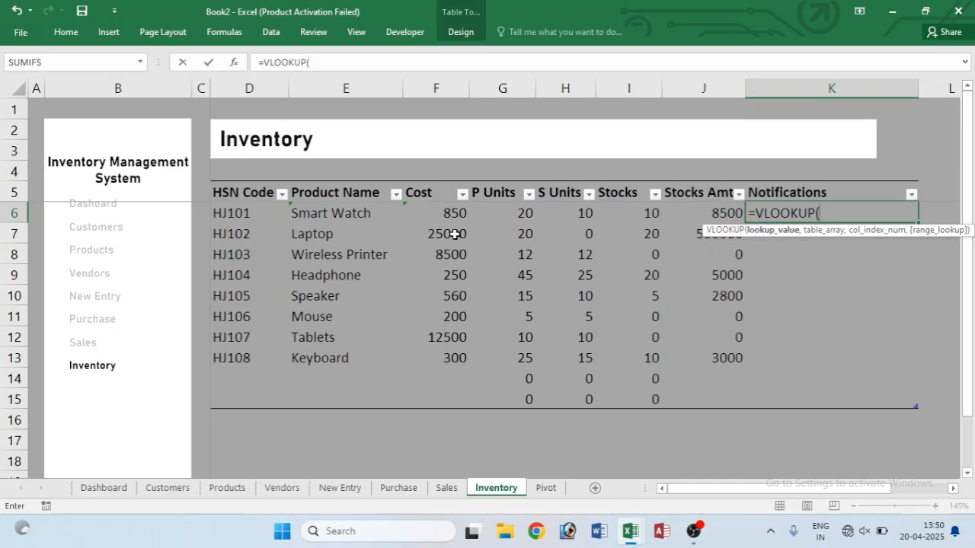
left_click(228, 214)
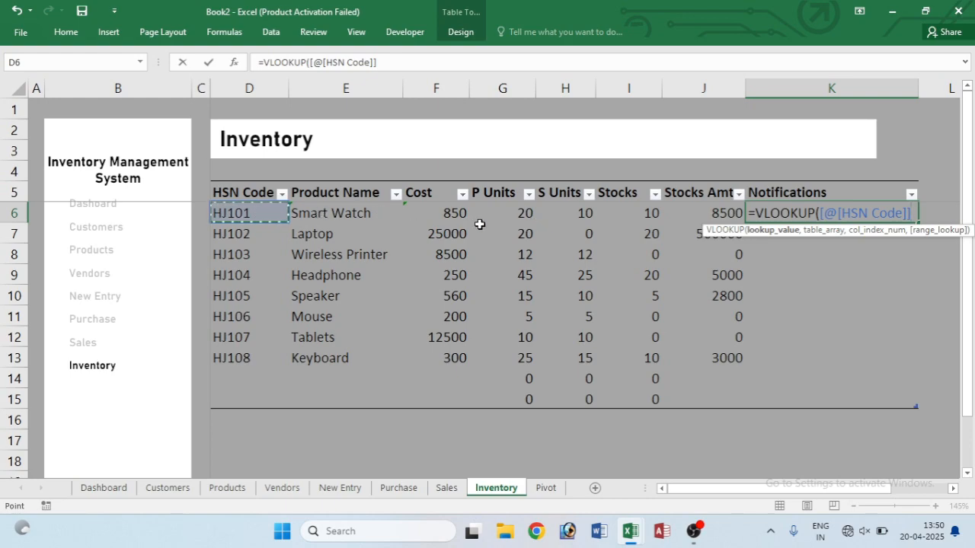
type(",")
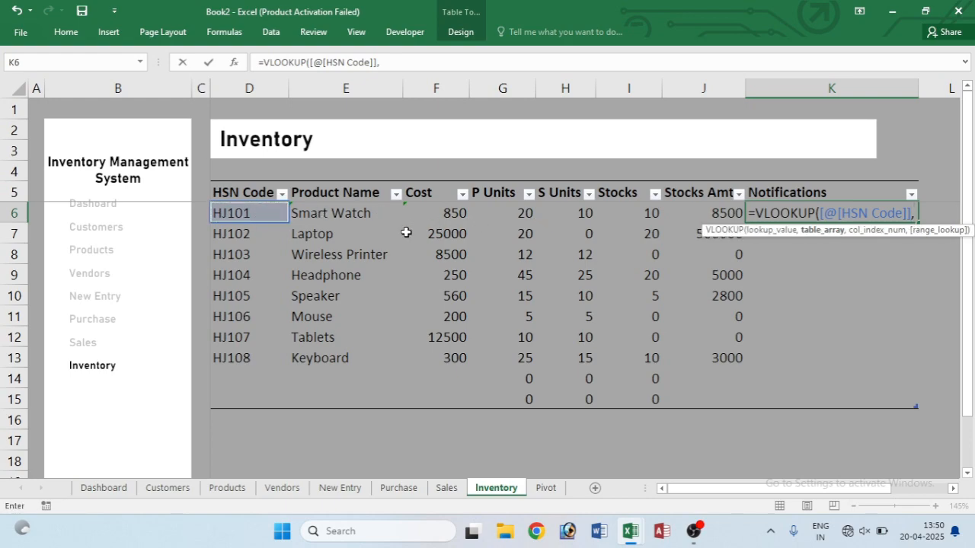
- Complete the VLOOKUP with the whole vendors table including headers (vendors[#All]), column index 4 and exact match 0
left_click(297, 488)
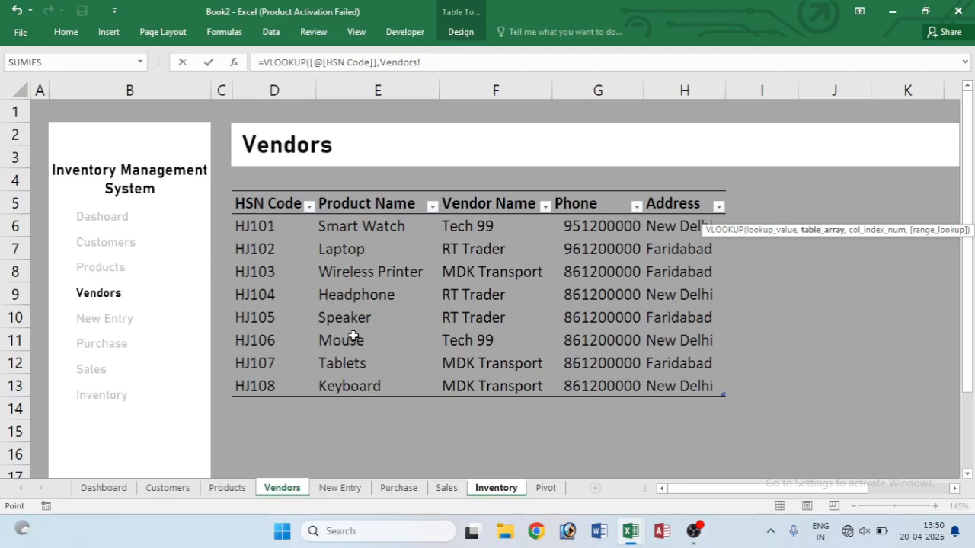
left_click(256, 202)
left_click_drag(388, 229, 684, 383)
type(",")
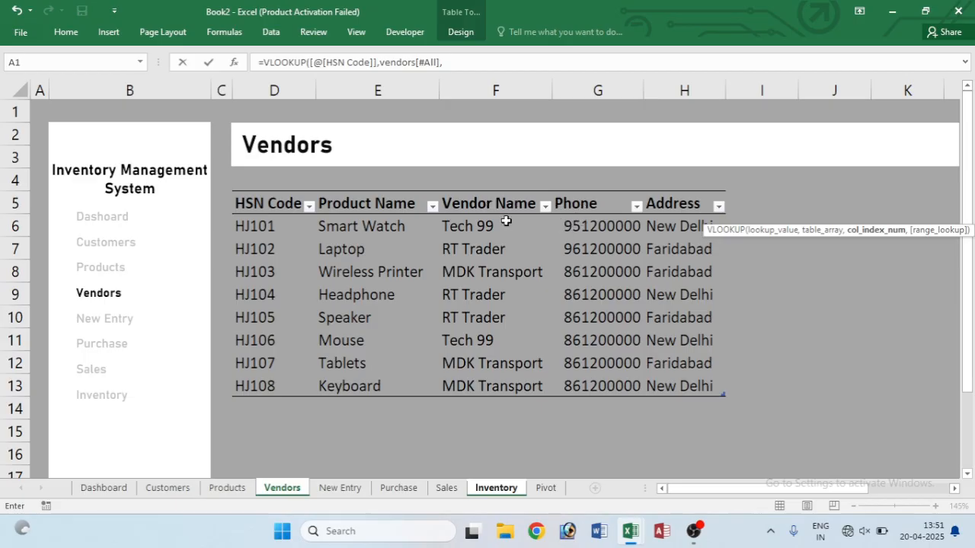
type("4,")
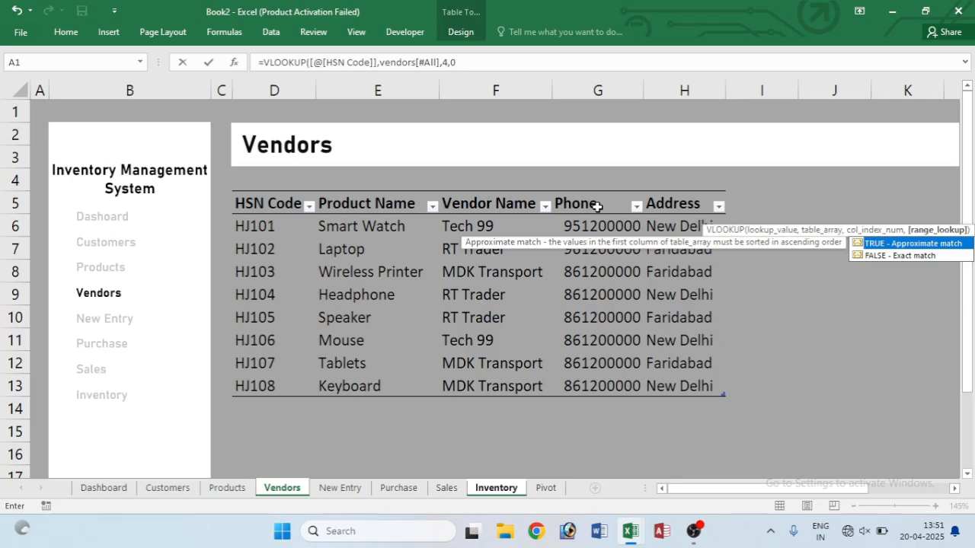
type("0)")
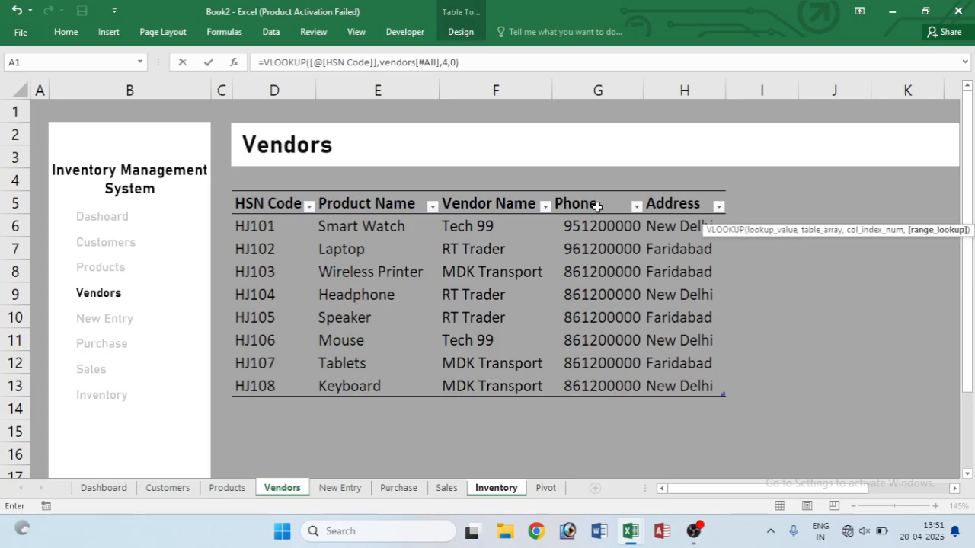
key("Return")
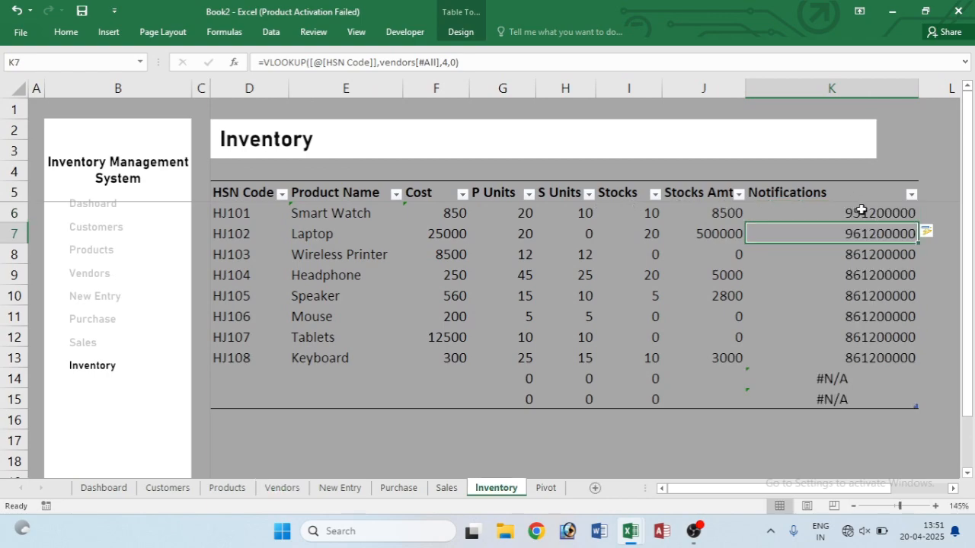
- Cut the VLOOKUP expression out of the formula in Inventory cell K6, keeping only the equals sign
left_click(861, 210)
left_click(803, 238)
left_click(805, 215)
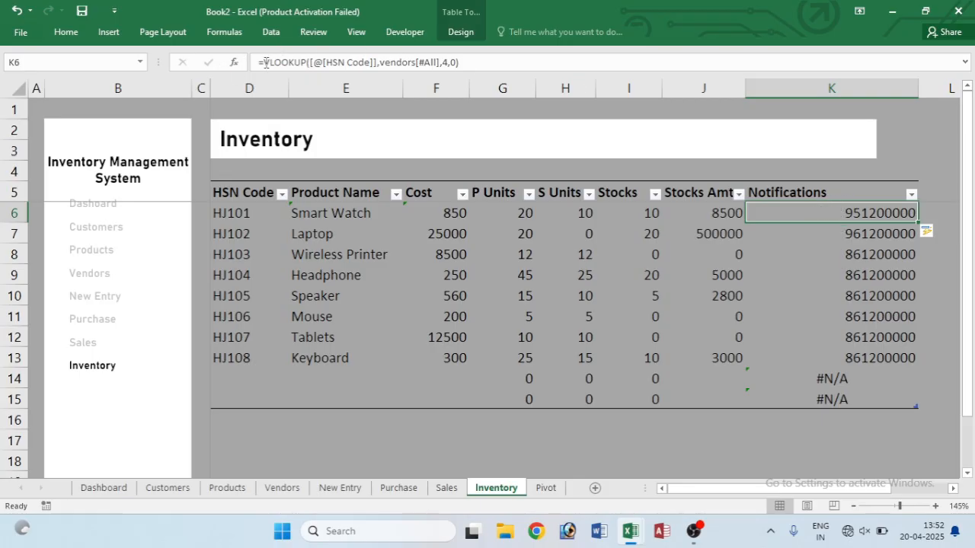
left_click_drag(266, 63, 461, 63)
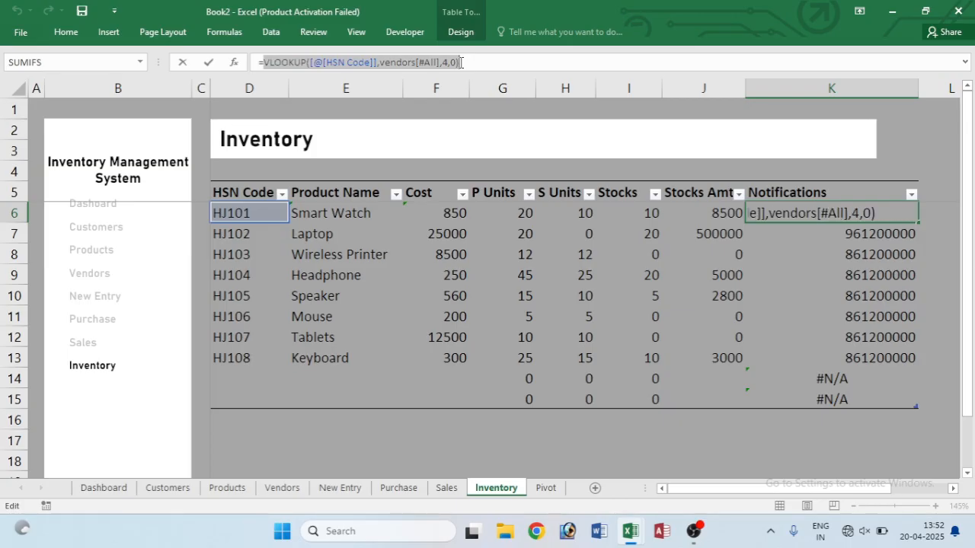
key("BackSpace")
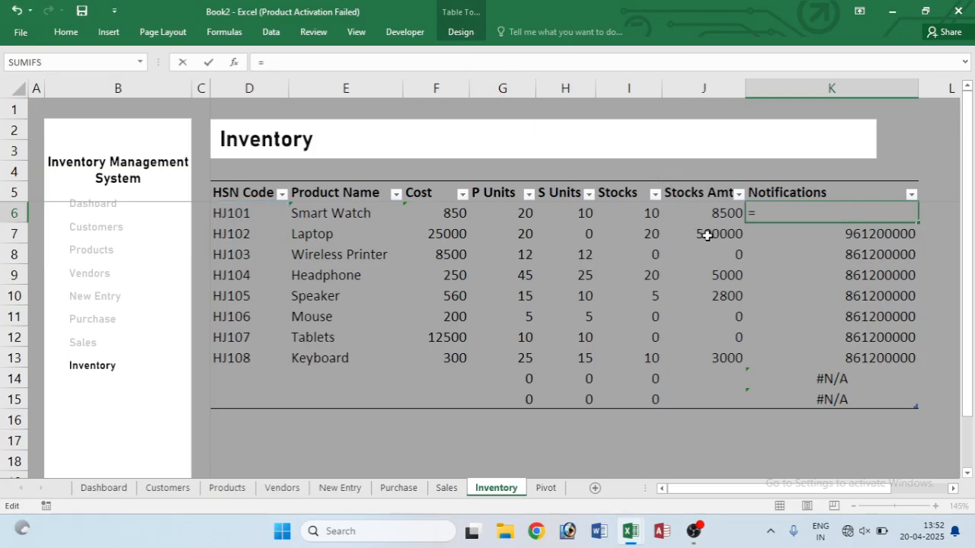
- Enter an IF formula in K6 testing whether the row's Stocks is below 5, returning the cut VLOOKUP if true and "" if false
type("if")
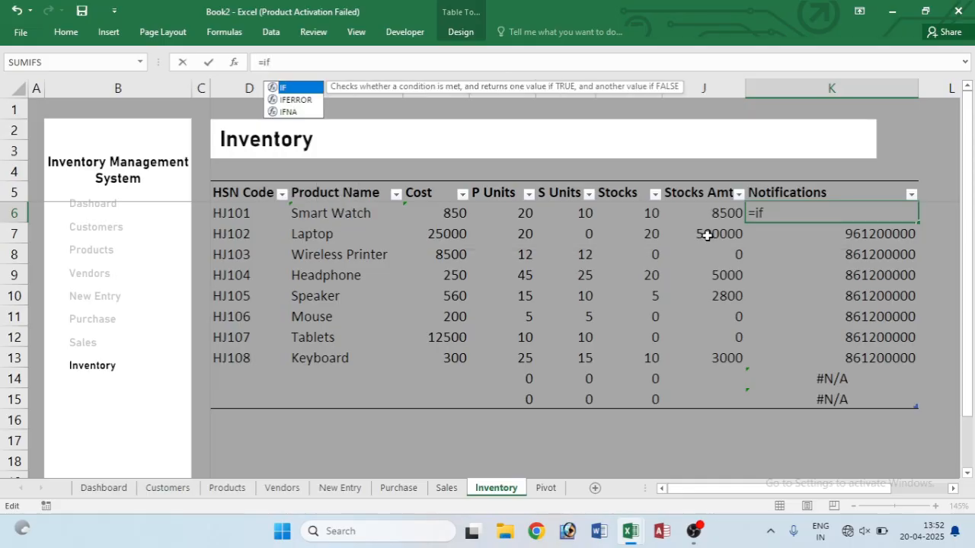
type("(")
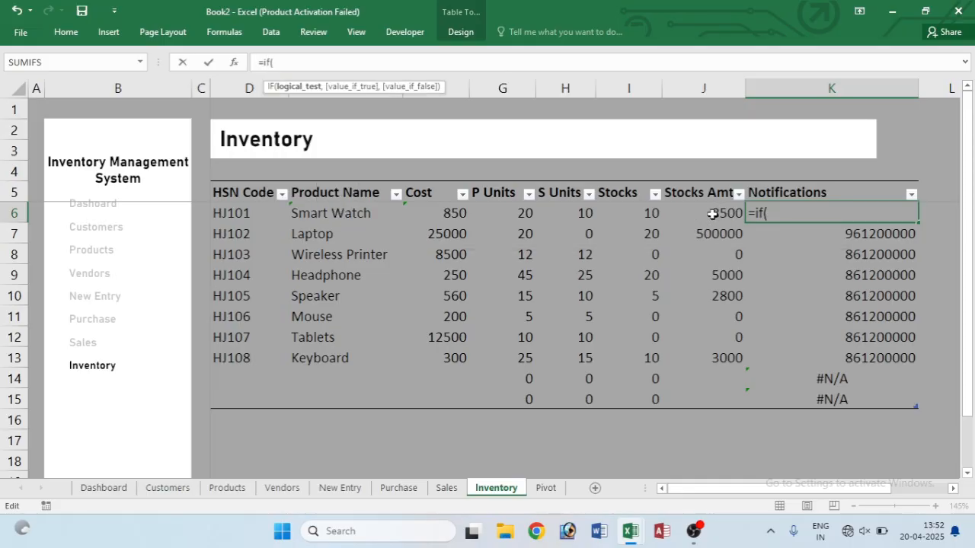
left_click(642, 215)
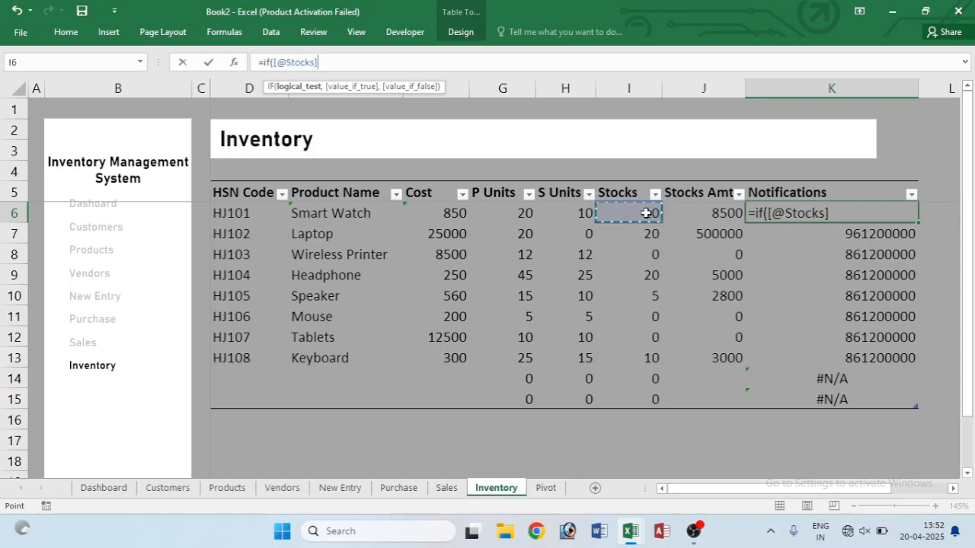
type("<")
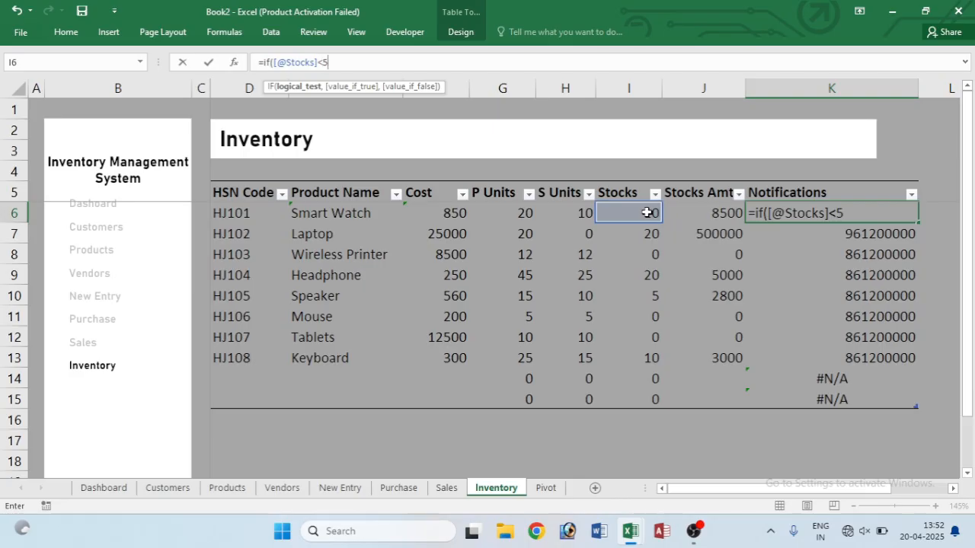
type("5,")
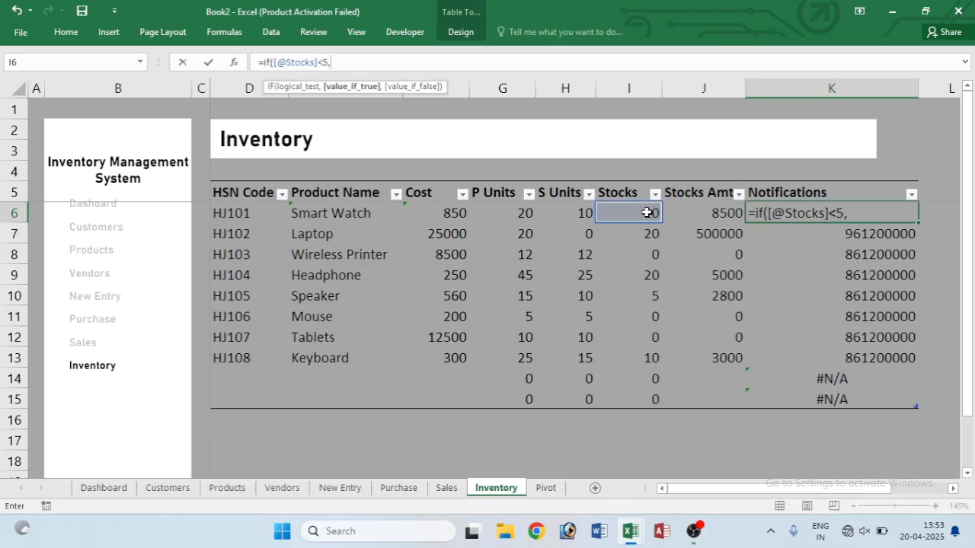
left_click(533, 61)
key("ctrl+v")
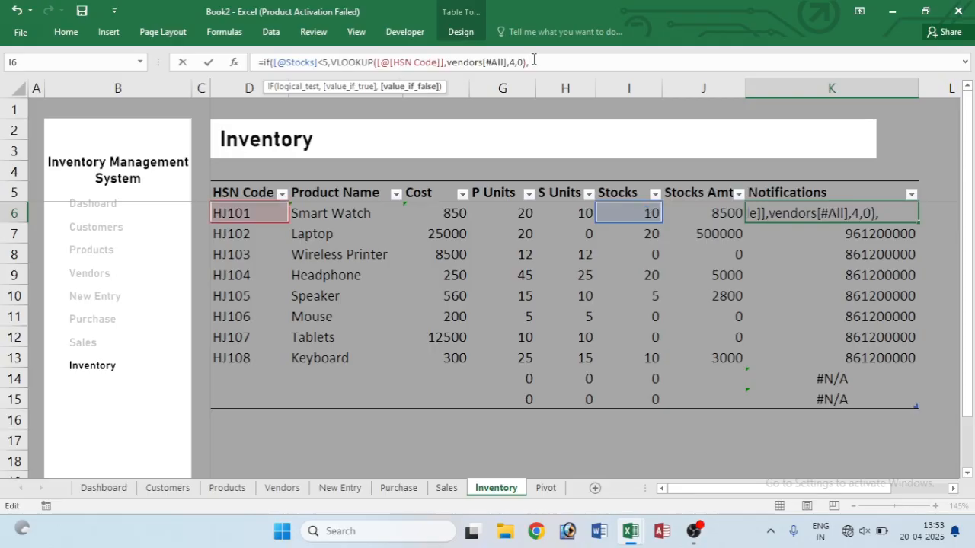
left_click(409, 87)
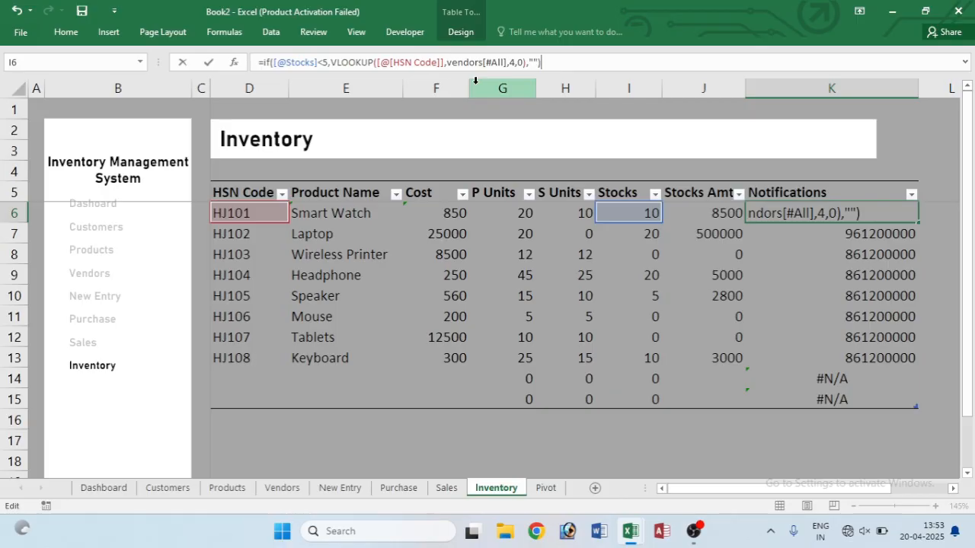
key("Return")
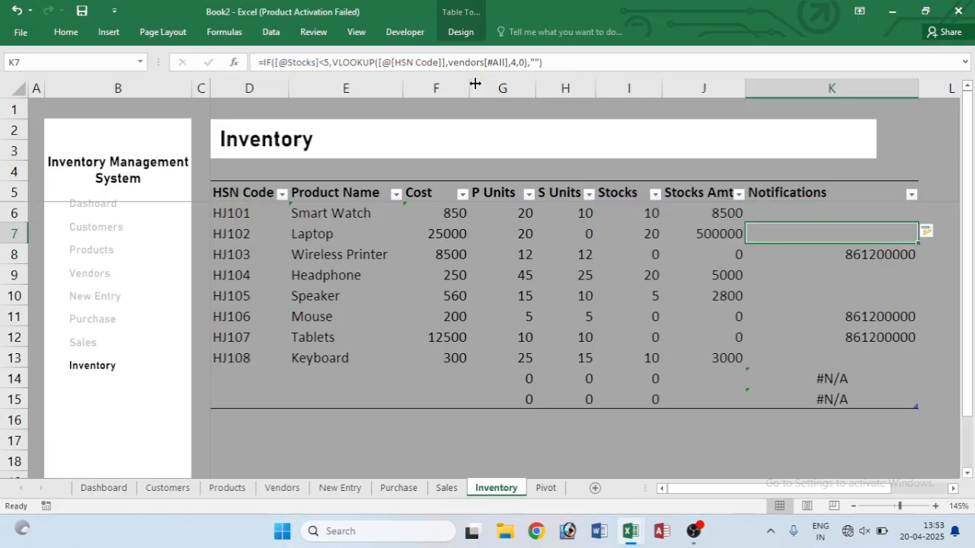
- Compare the Stocks values with the Notifications results for rows 8 to 12 to check the IF formula
left_click(856, 250)
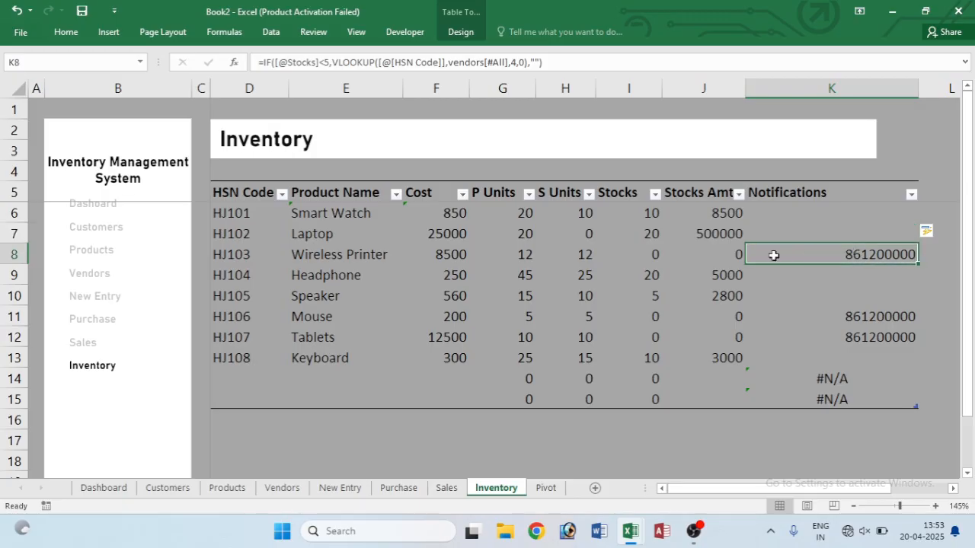
left_click(638, 256)
left_click(887, 268)
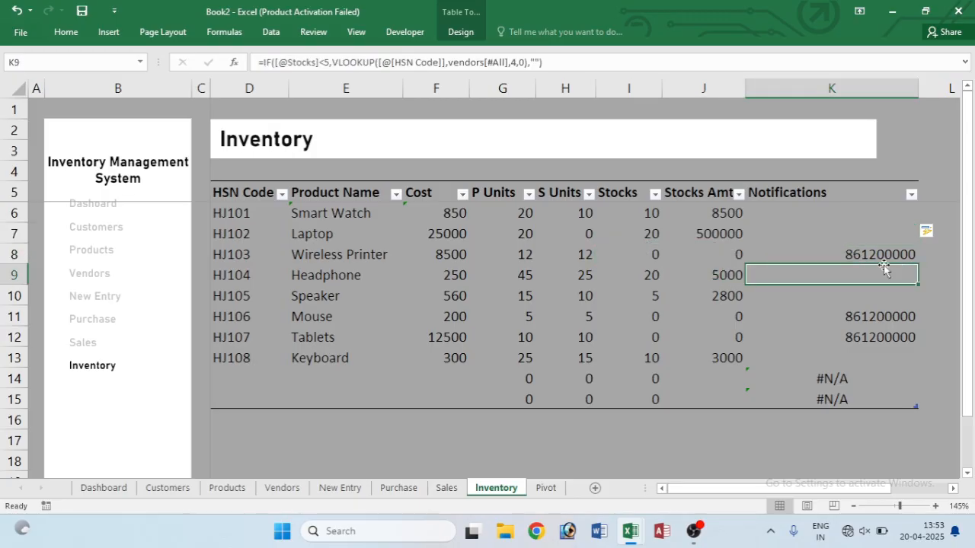
left_click_drag(670, 318, 658, 319)
left_click(859, 315)
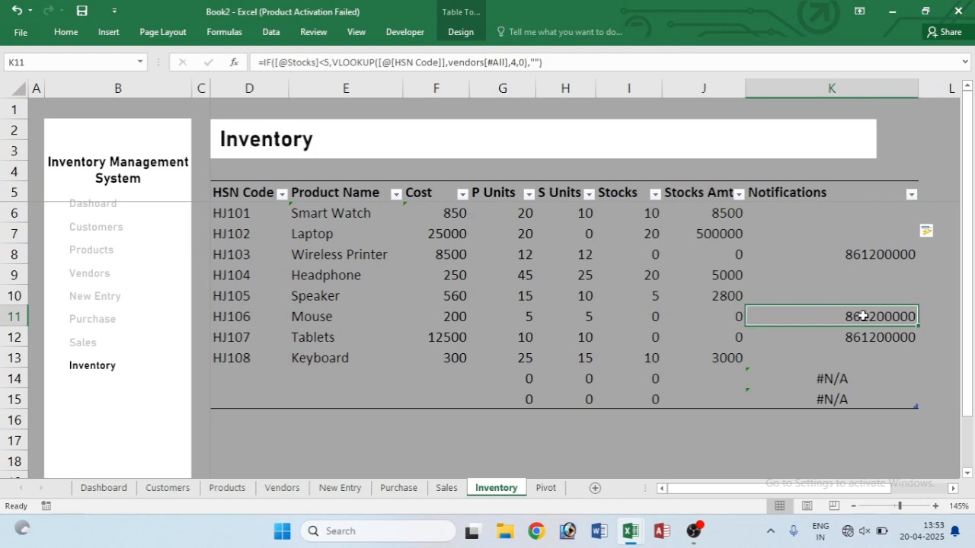
left_click(658, 333)
left_click(888, 337)
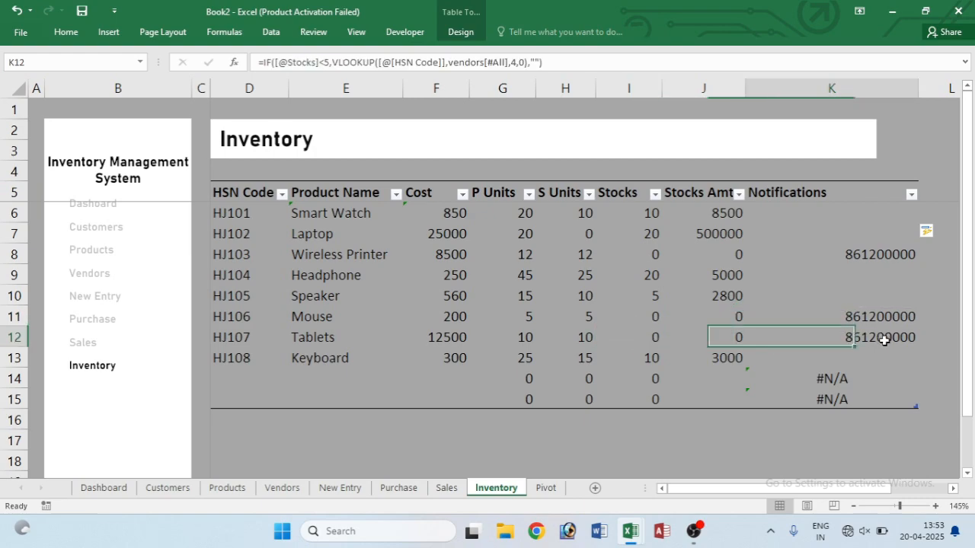
left_click(656, 297)
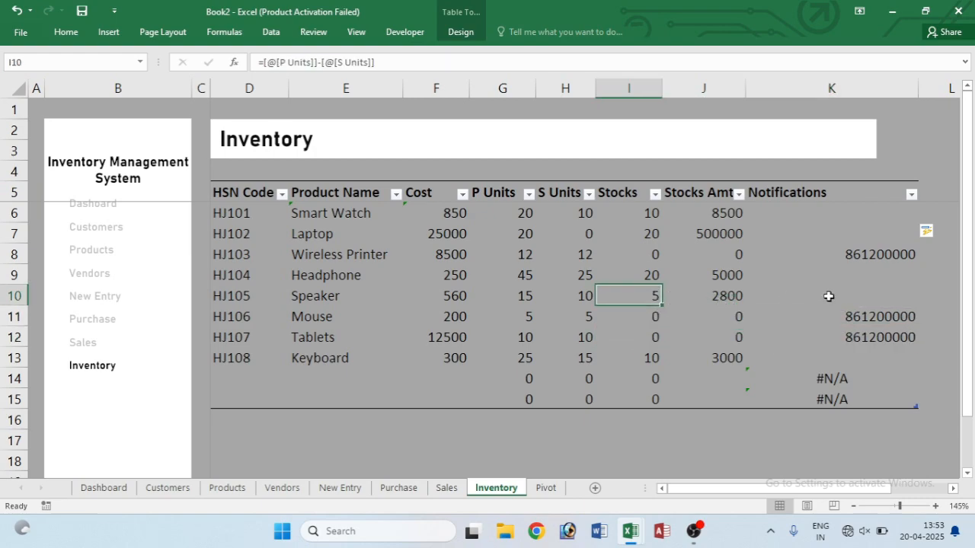
left_click(887, 297)
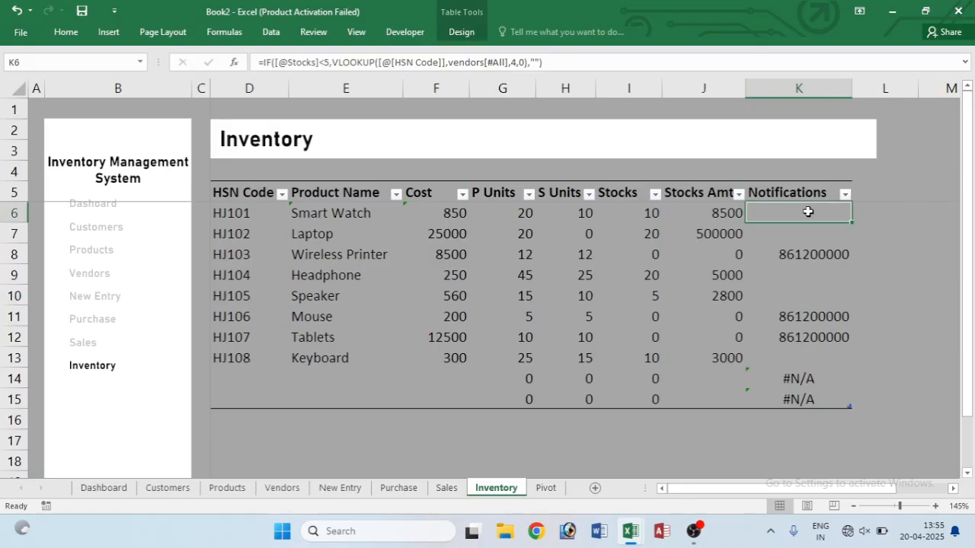
- Insert a telephone receiver emoji as quoted text before the VLOOKUP in K6's formula, joined with &
double_click(808, 212)
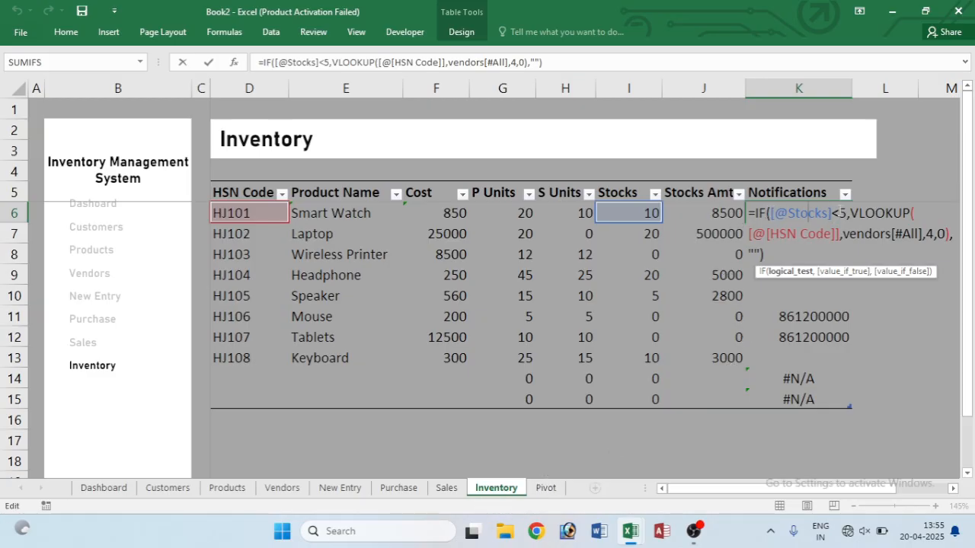
left_click(851, 213)
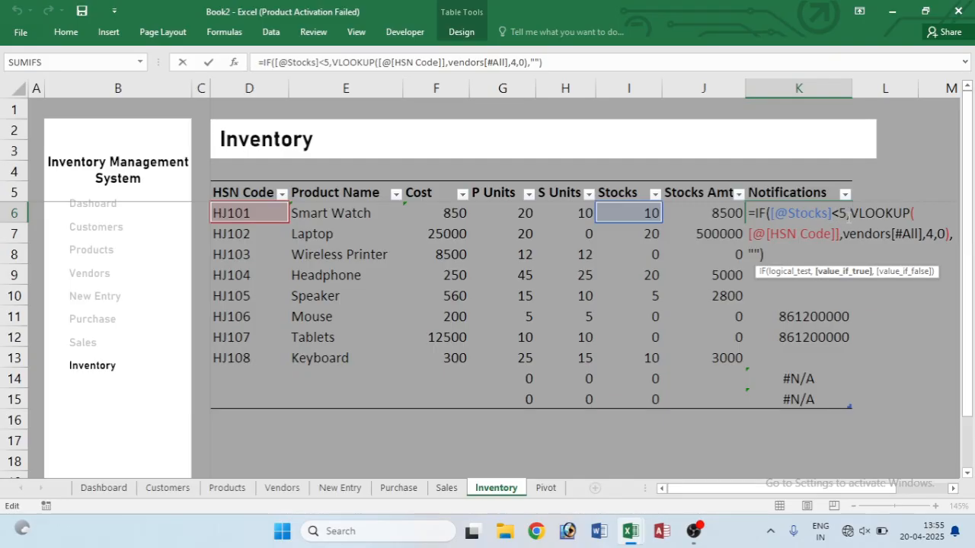
type("\"")
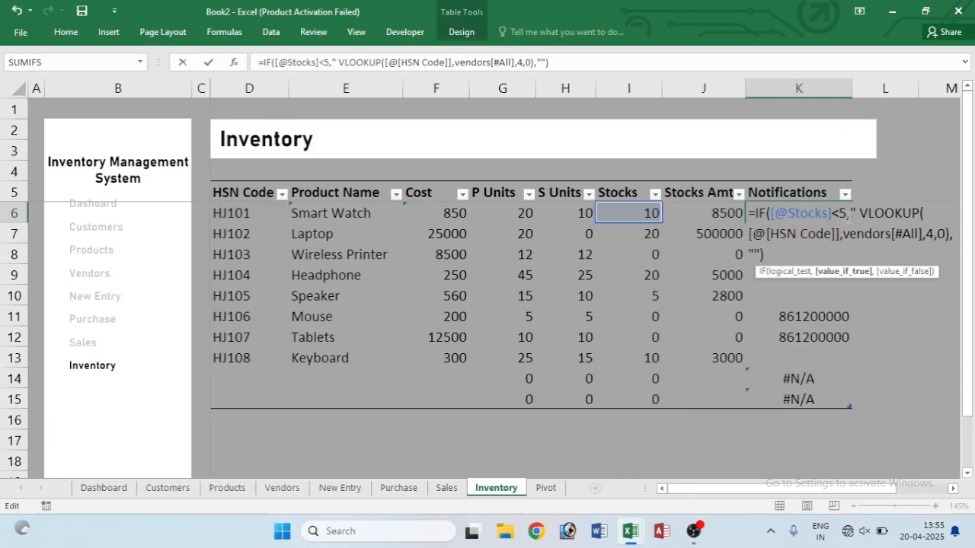
key("BackSpace")
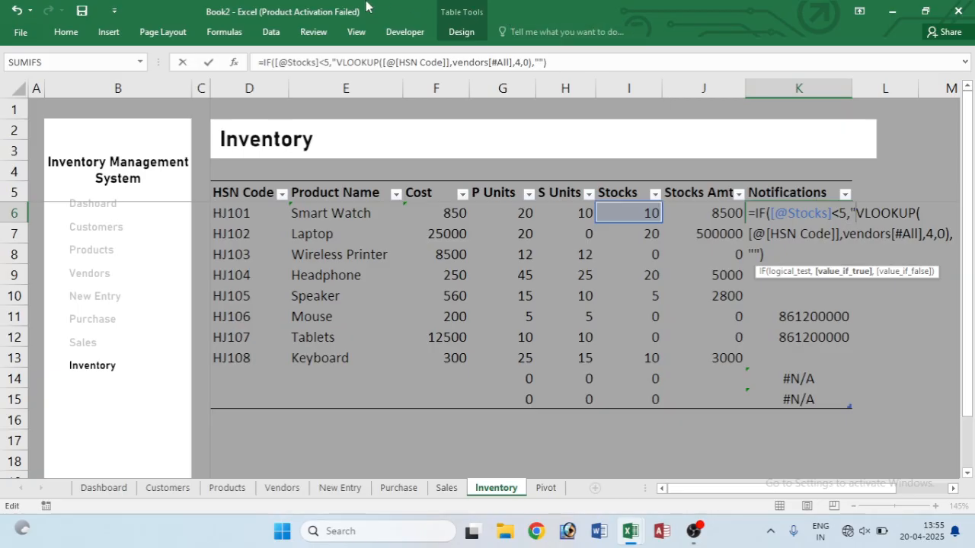
left_click(337, 63)
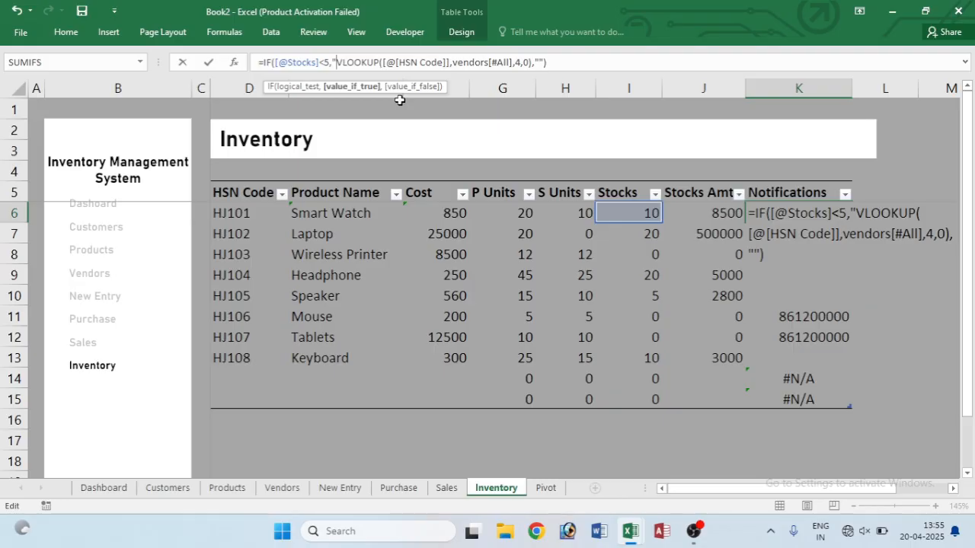
key("super+period")
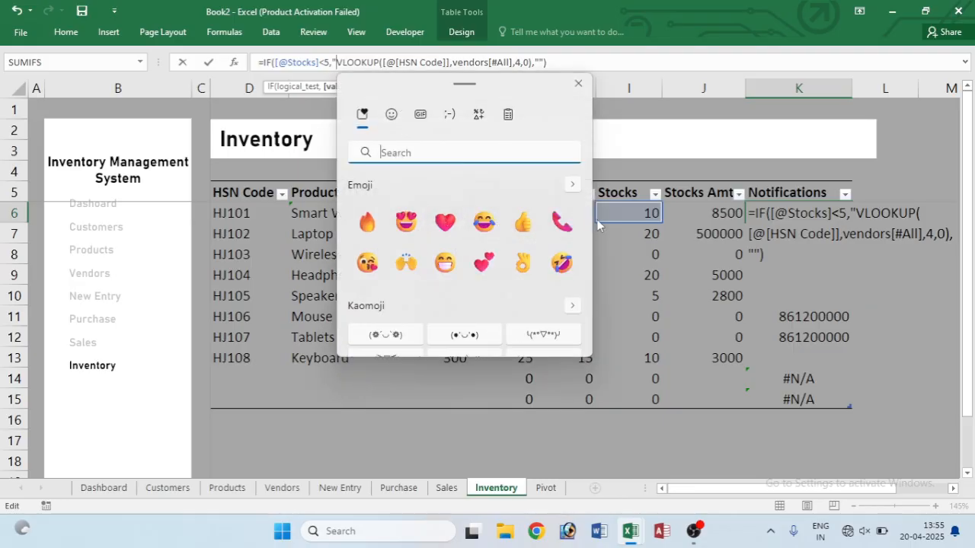
left_click(562, 223)
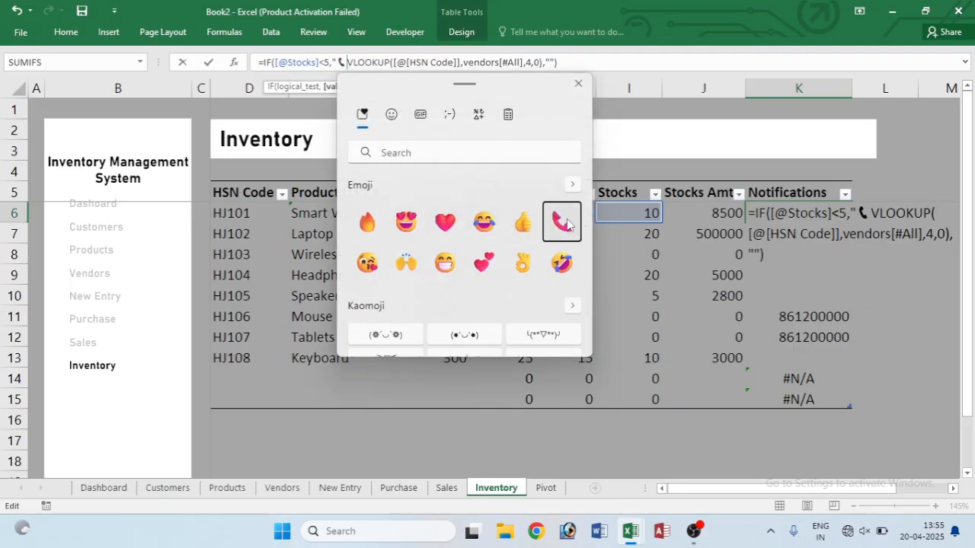
left_click(579, 84)
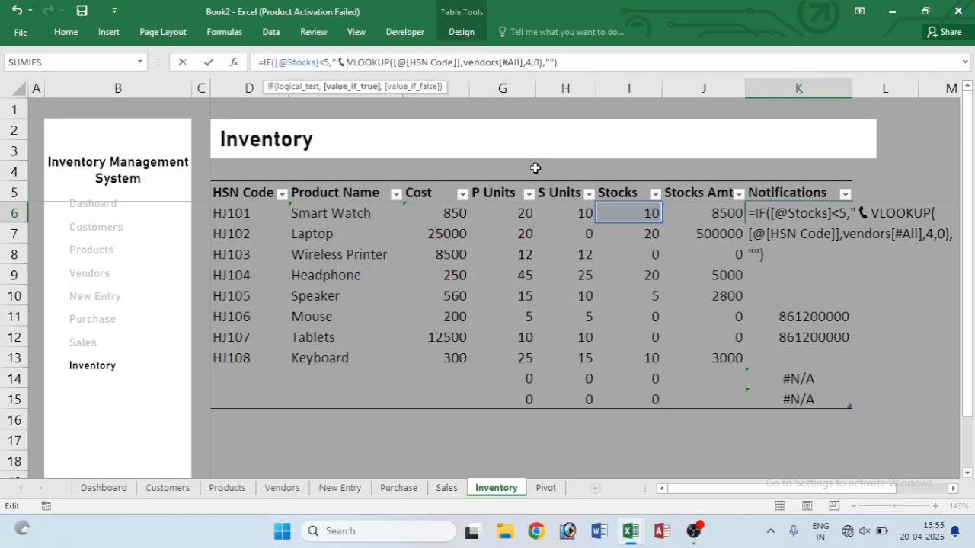
type("\"")
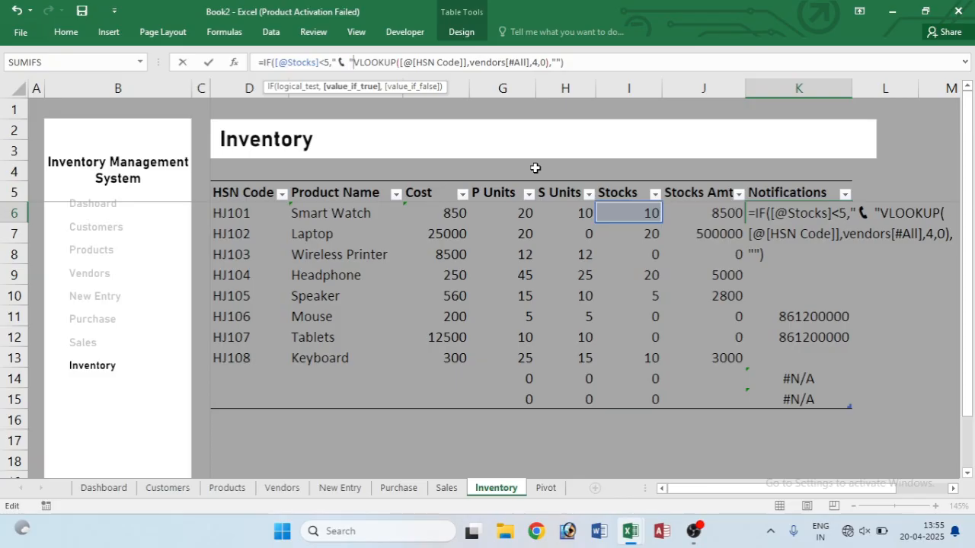
type("&")
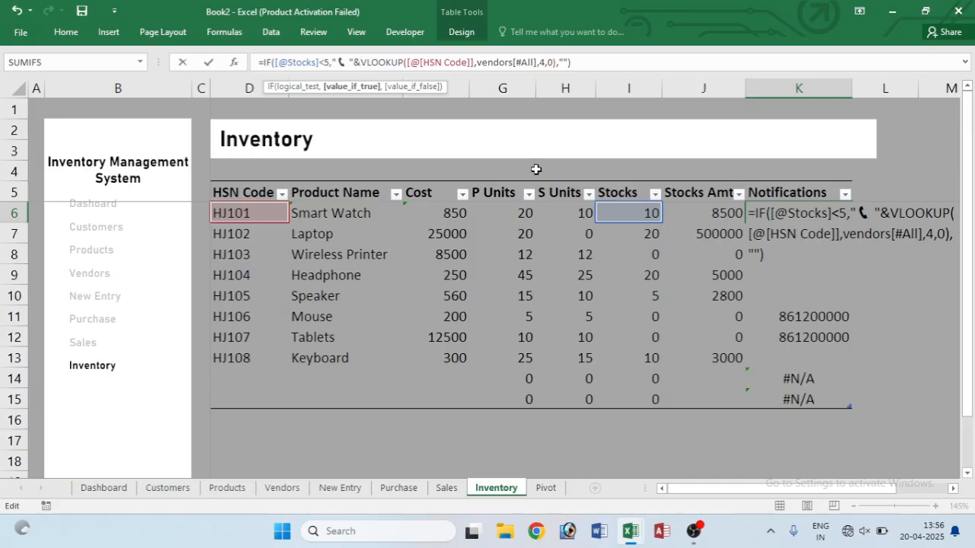
- Extend the K6 formula to join the row's Product Name and the text " Needs to re-order! PH " ahead of the VLOOKUP
left_click(333, 213)
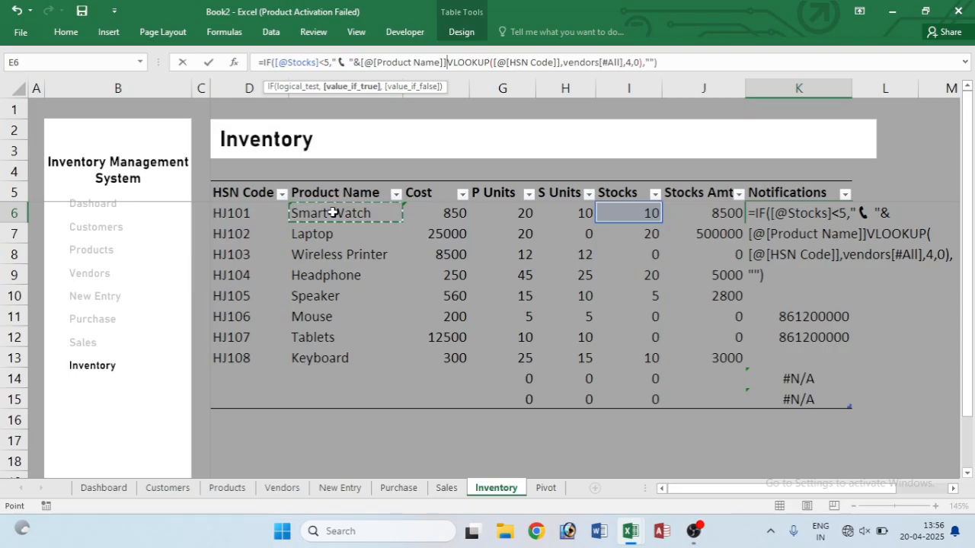
type("&")
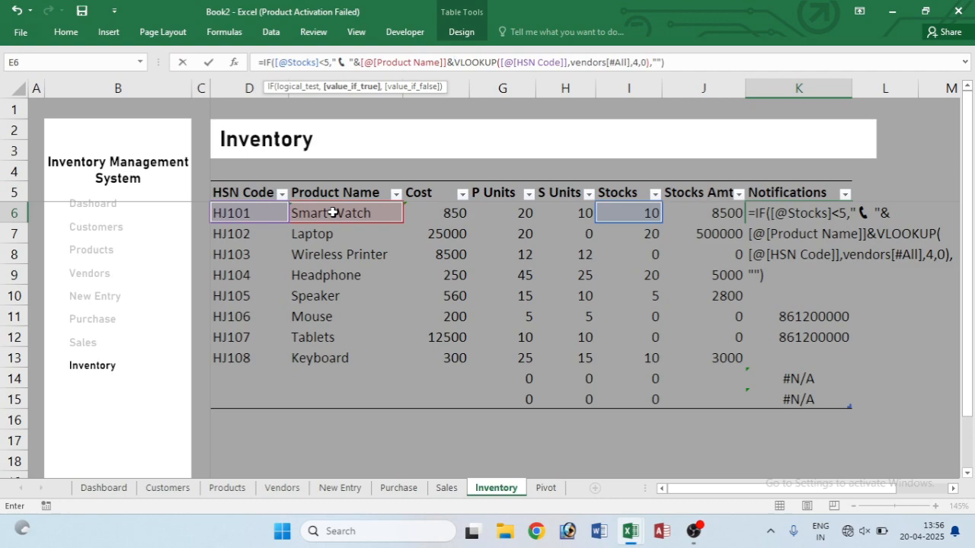
type("\"")
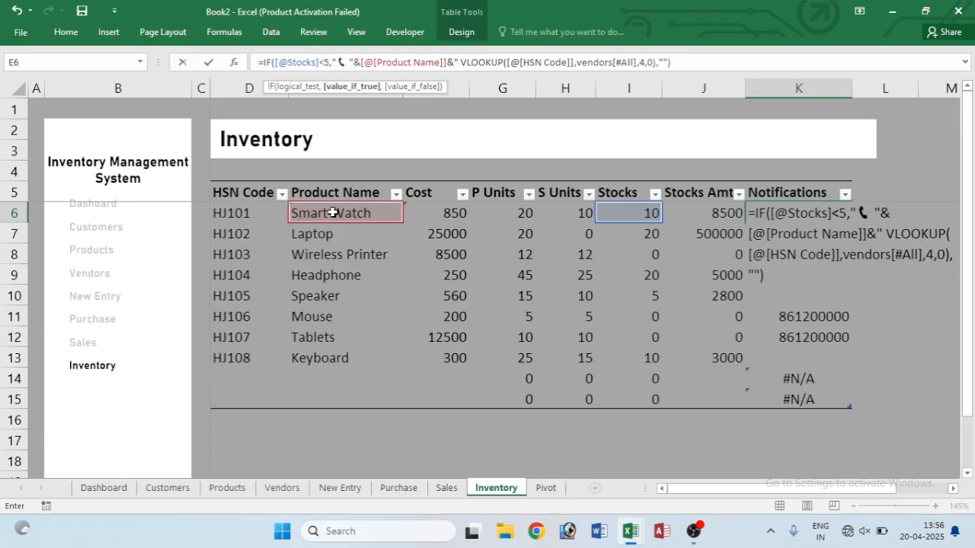
type(" Nees")
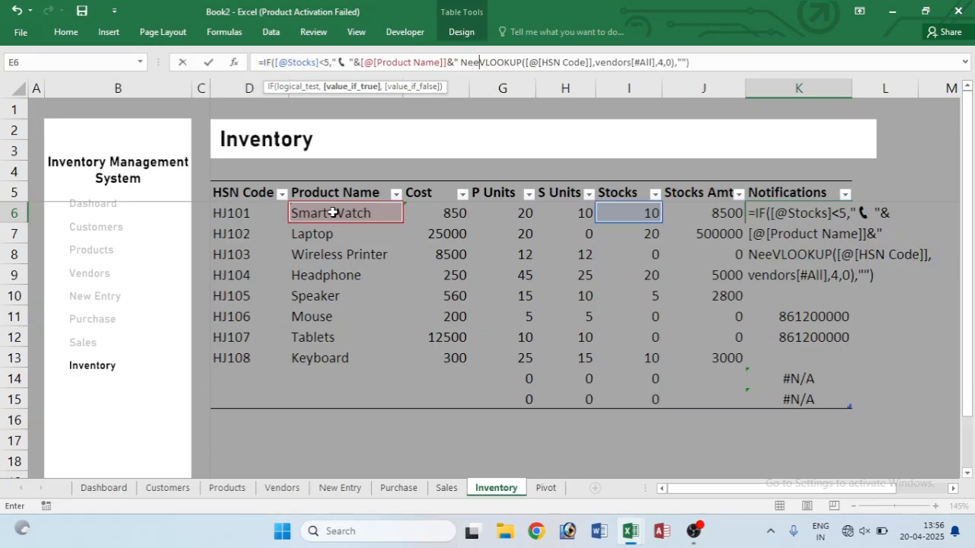
key("BackSpace")
type("ds")
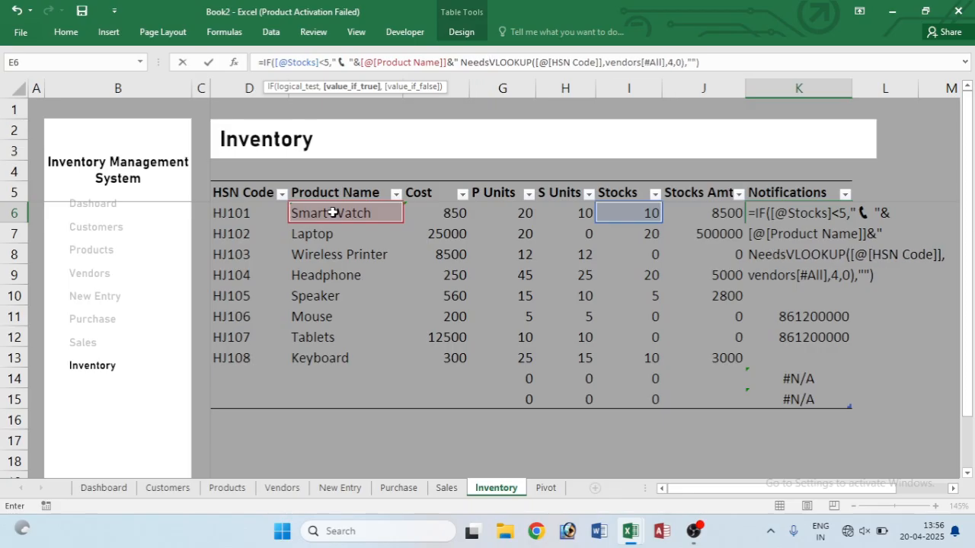
type(" to ")
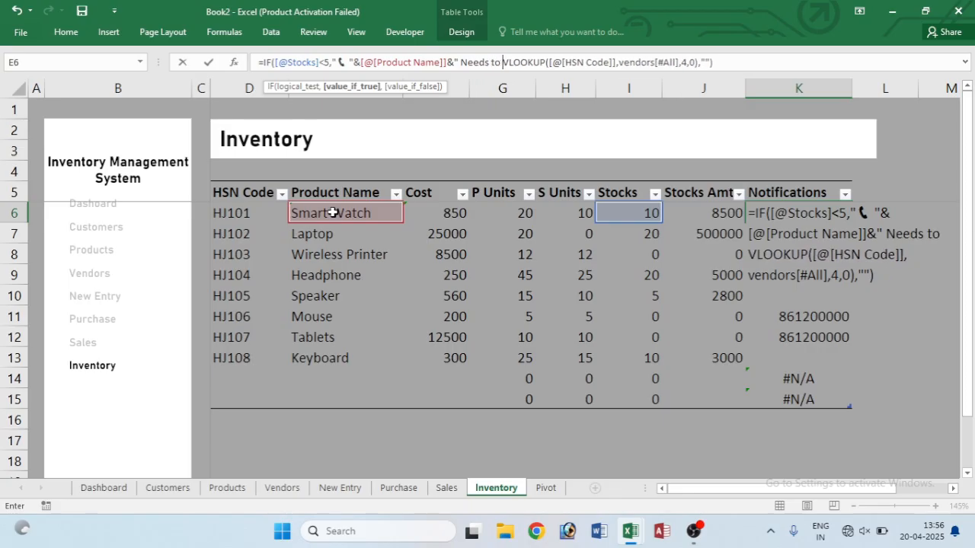
type("re")
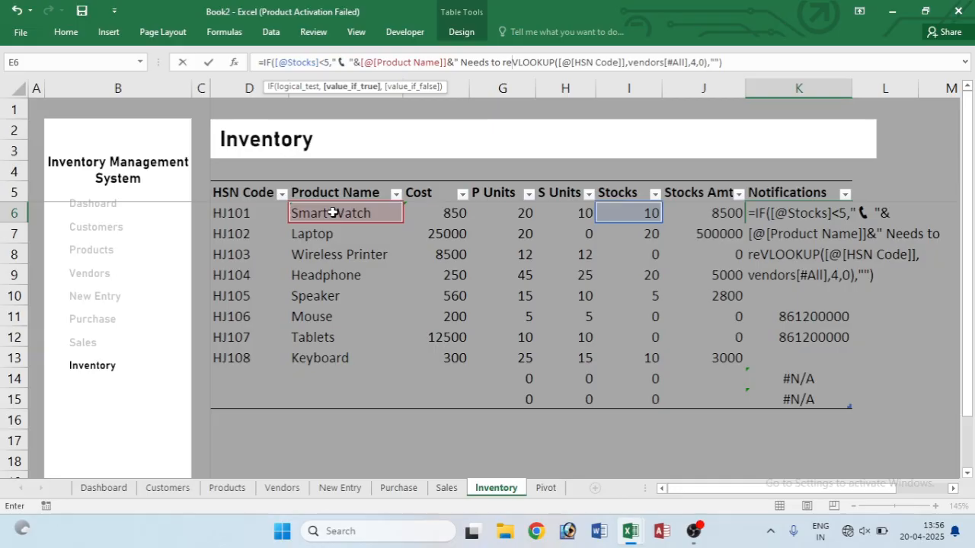
type("-")
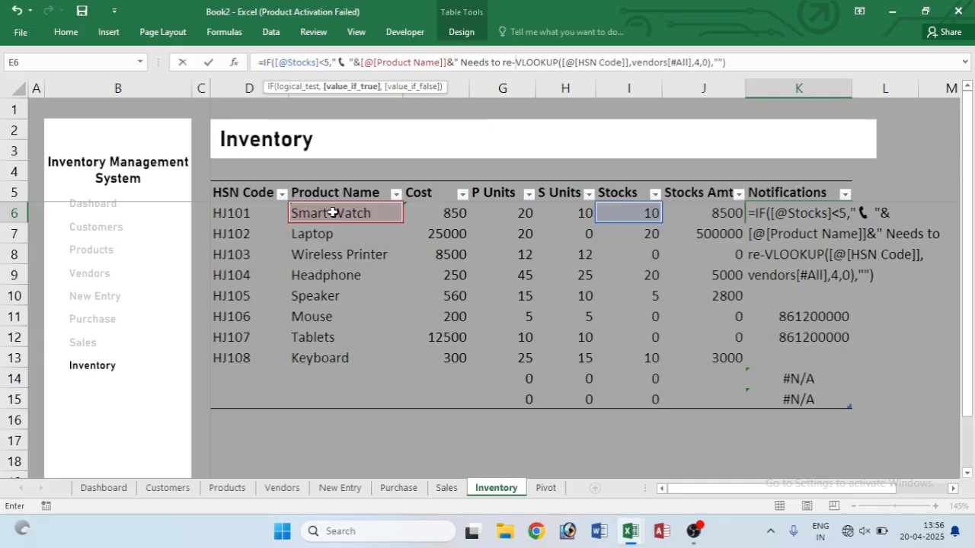
type("order")
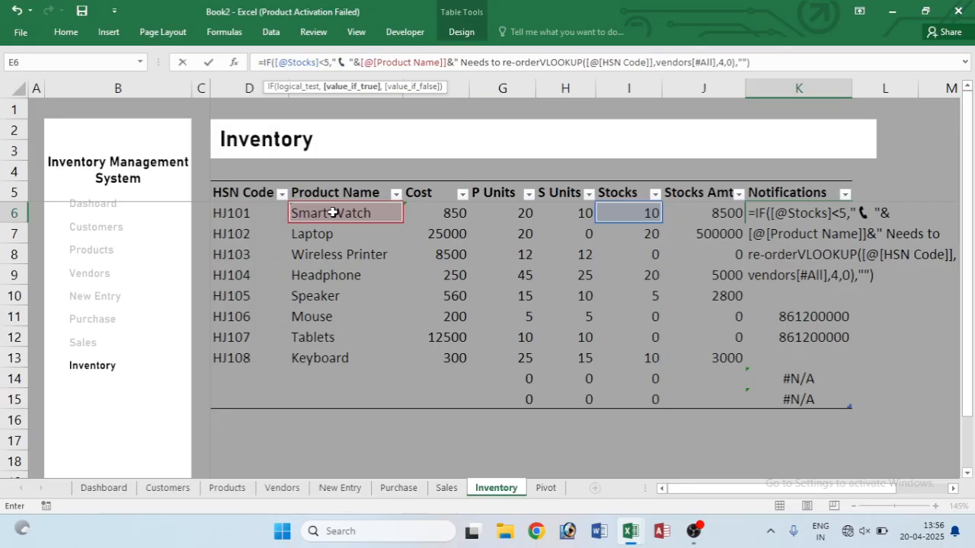
type("!")
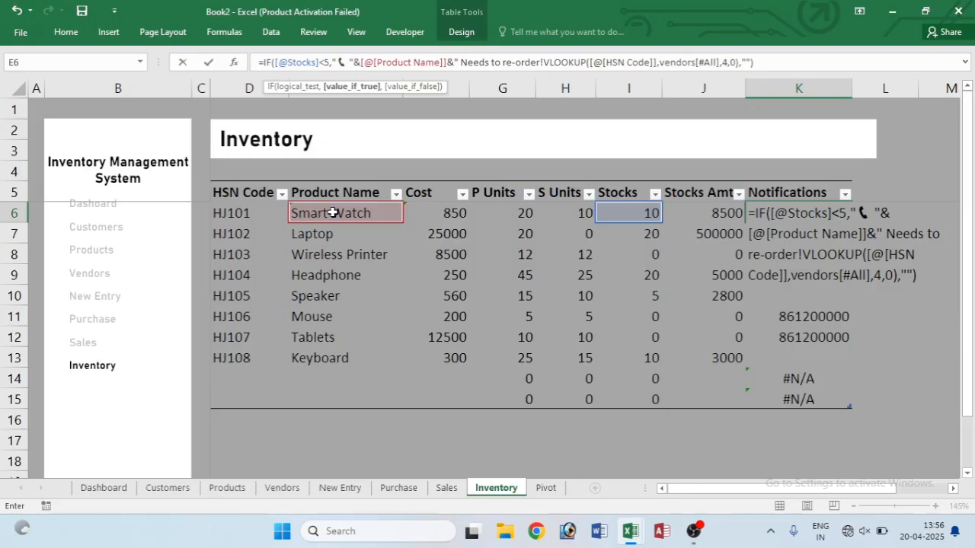
type(" PH")
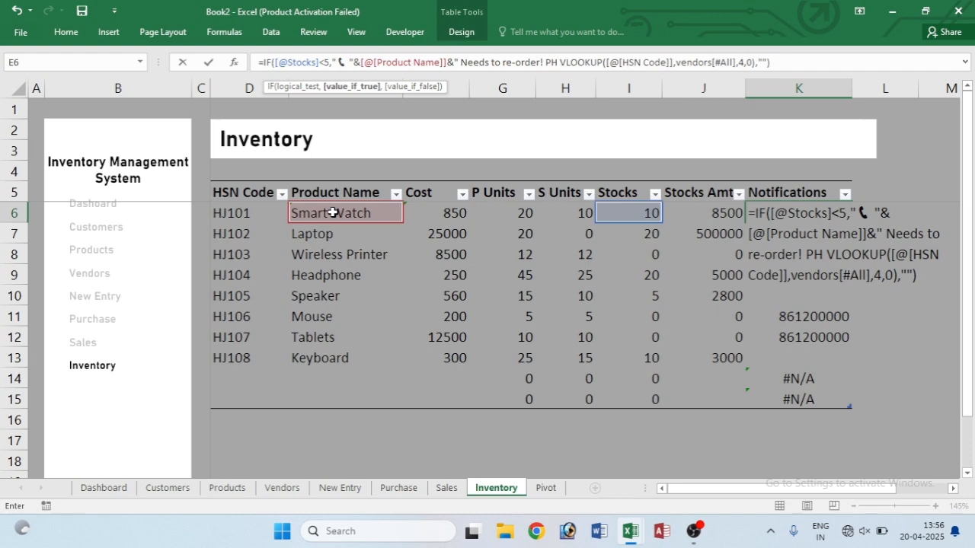
type(" \"")
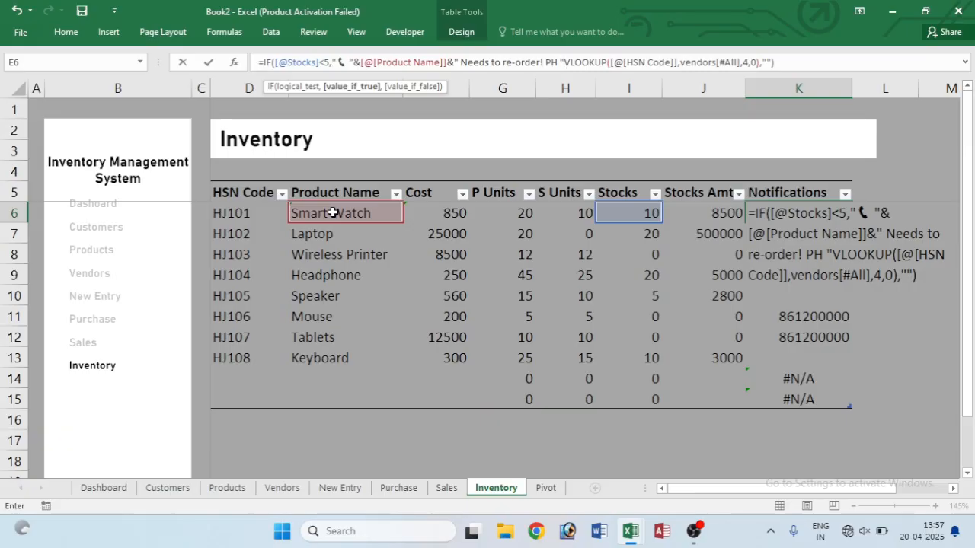
type("&")
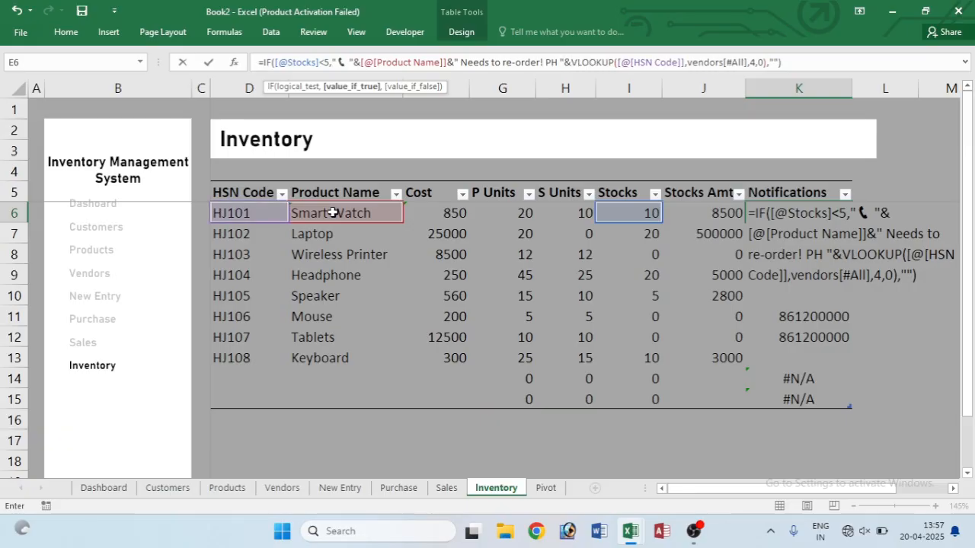
key("Return")
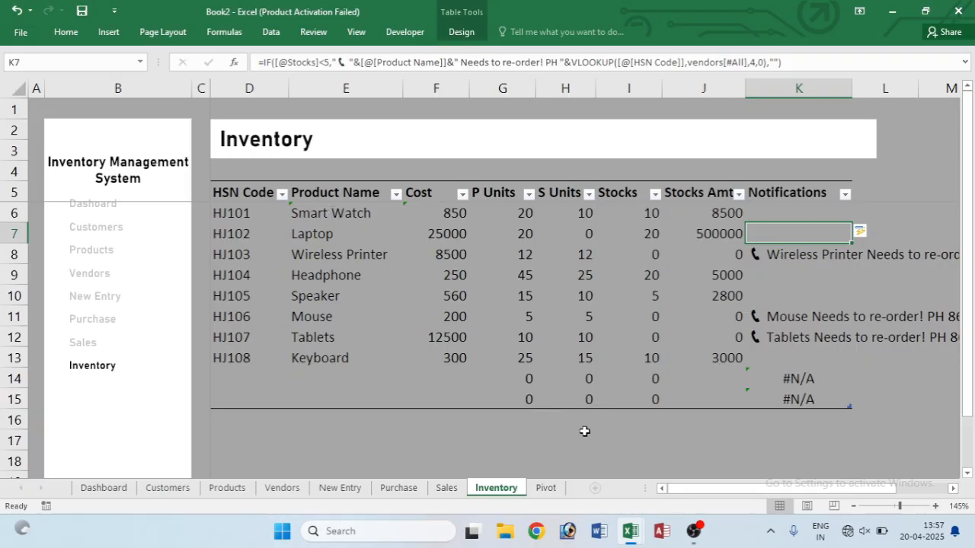
- Check the Stocks values of Wireless Printer, Mouse and Tablets against their Notifications messages
scroll(629, 341, "down", 2)
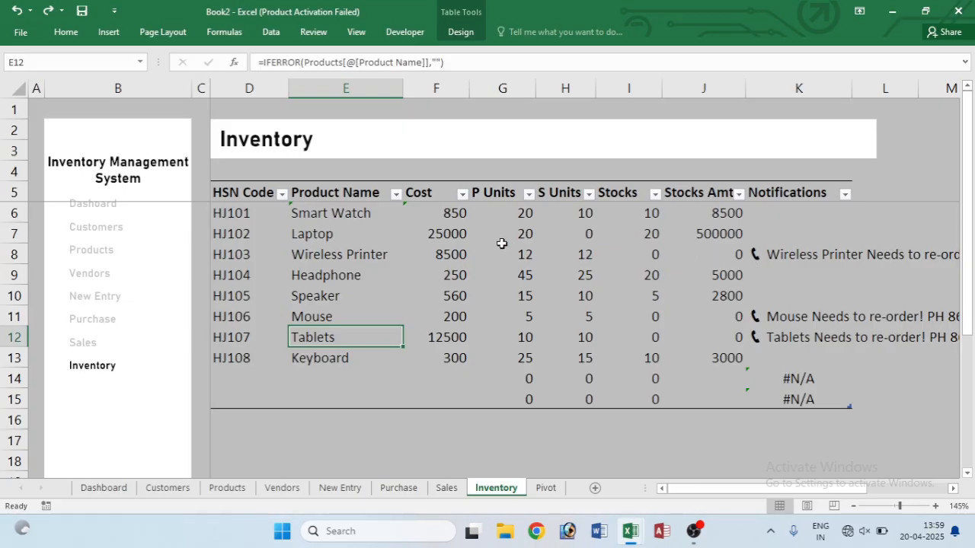
left_click(656, 254)
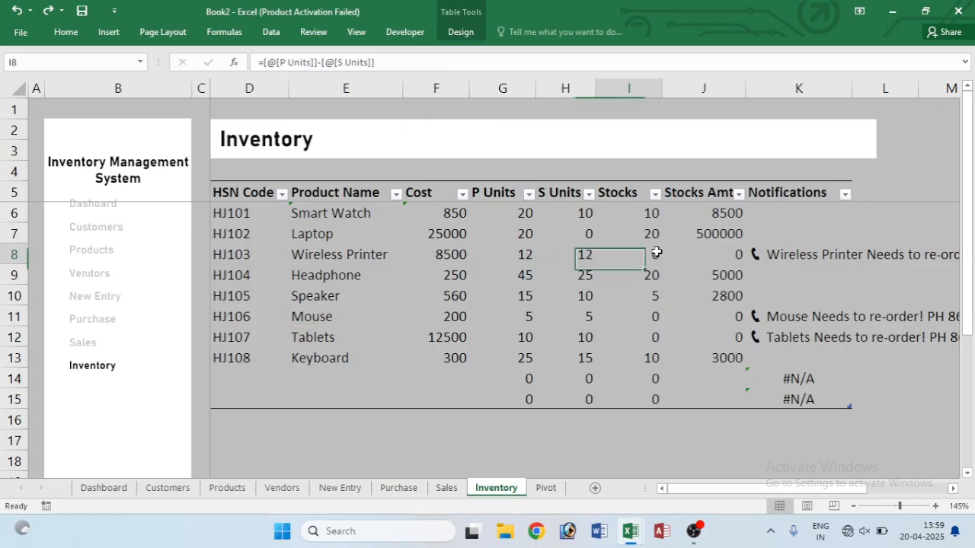
left_click(647, 319)
left_click(648, 337)
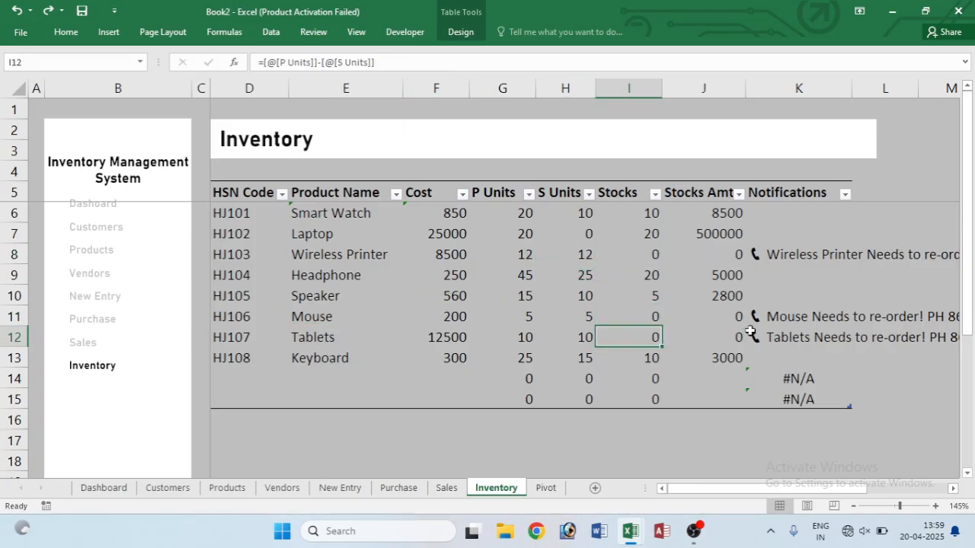
scroll(744, 328, "down", 1)
scroll(744, 328, "down", 1)
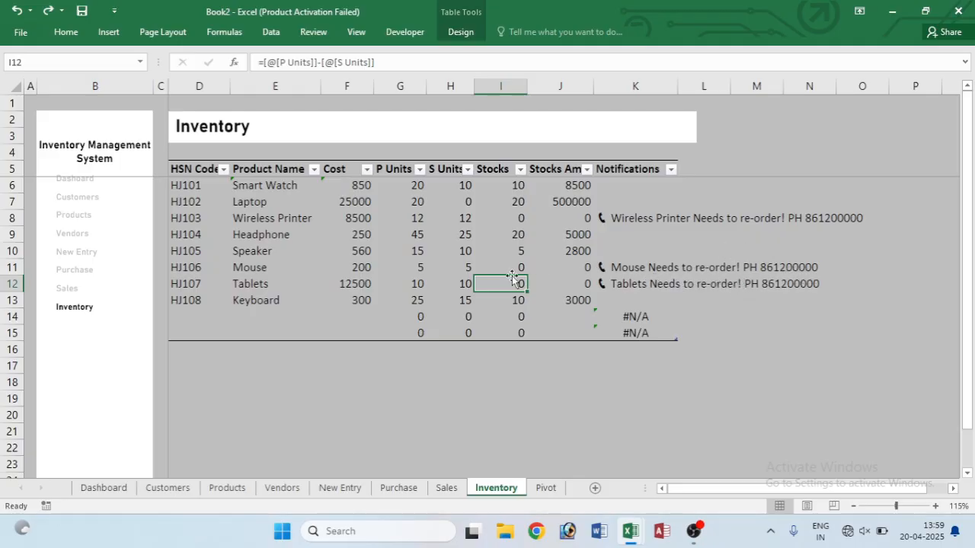
scroll(490, 283, "up", 2, "ctrl")
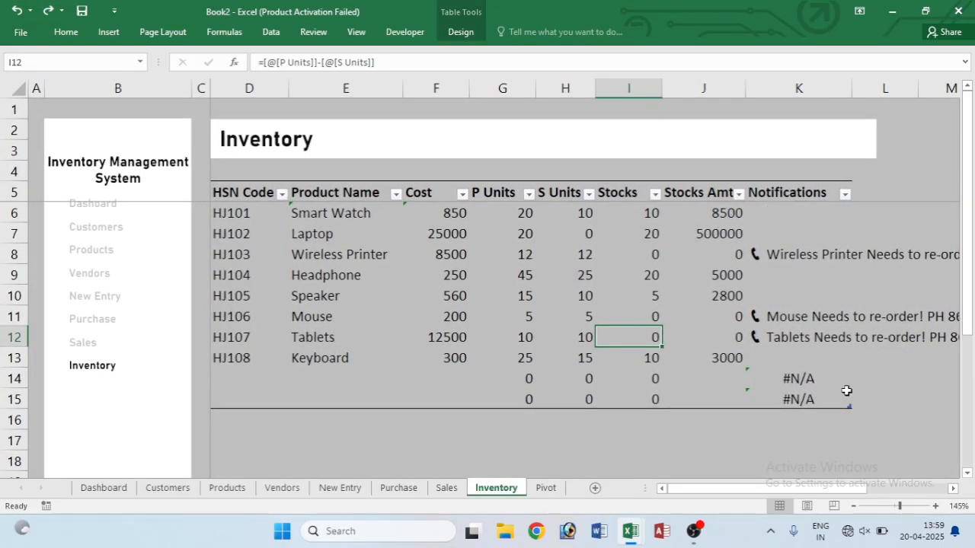
- Wrap the IF formula in Inventory cell K6 in IFERROR, returning "" on error, and check the Notifications column
double_click(761, 212)
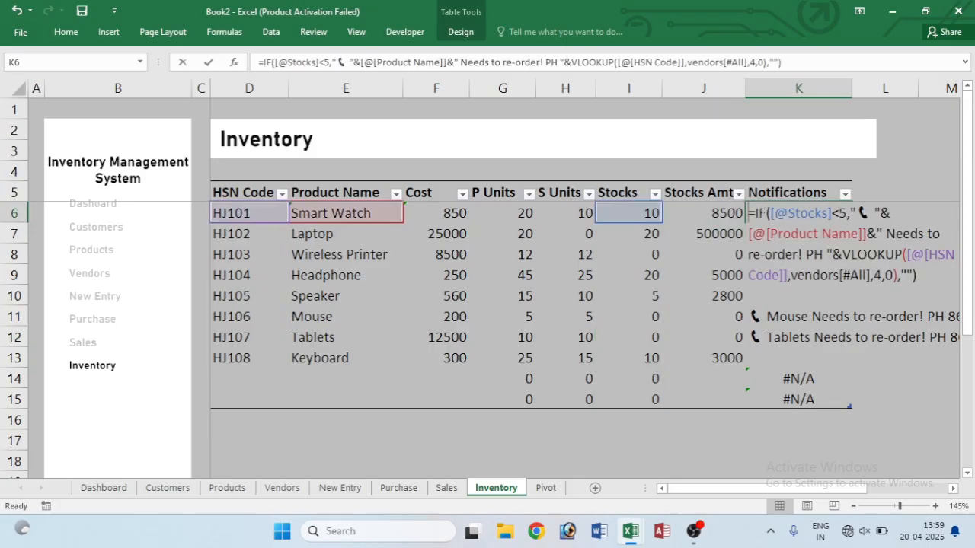
left_click(261, 62)
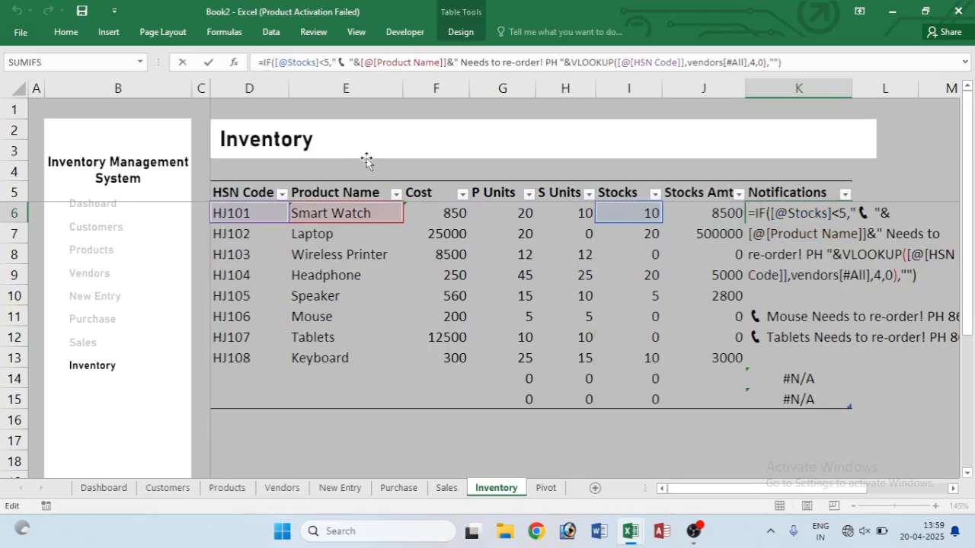
type("ife")
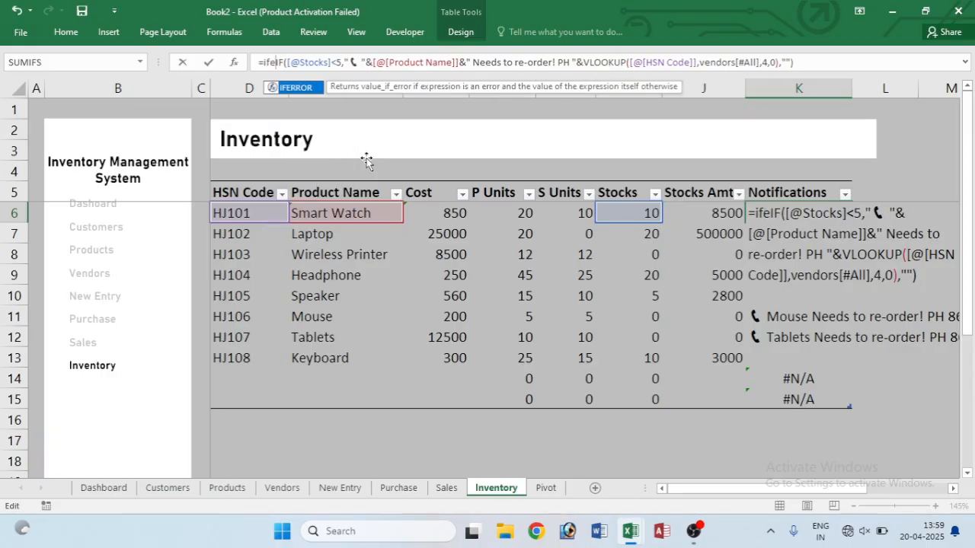
key("Tab")
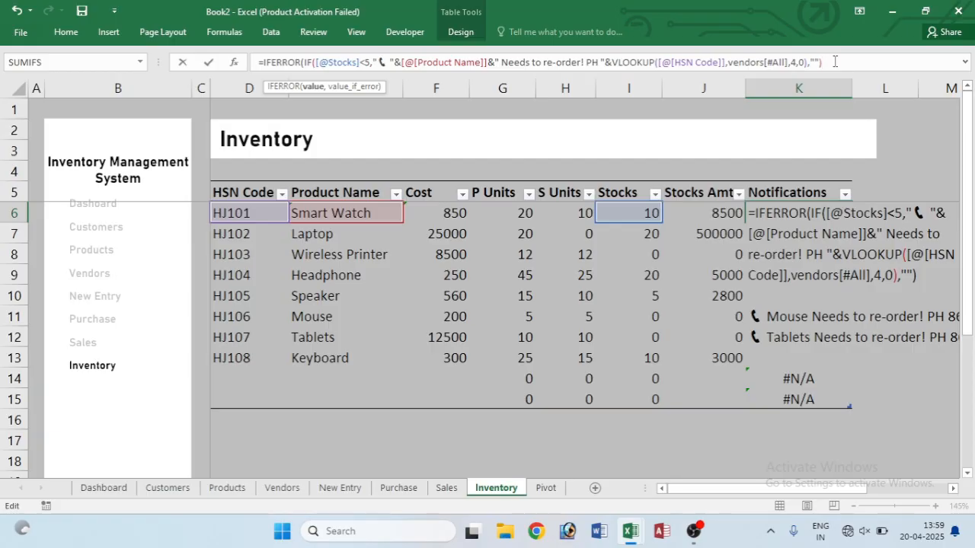
type(",\"\")")
key("Return")
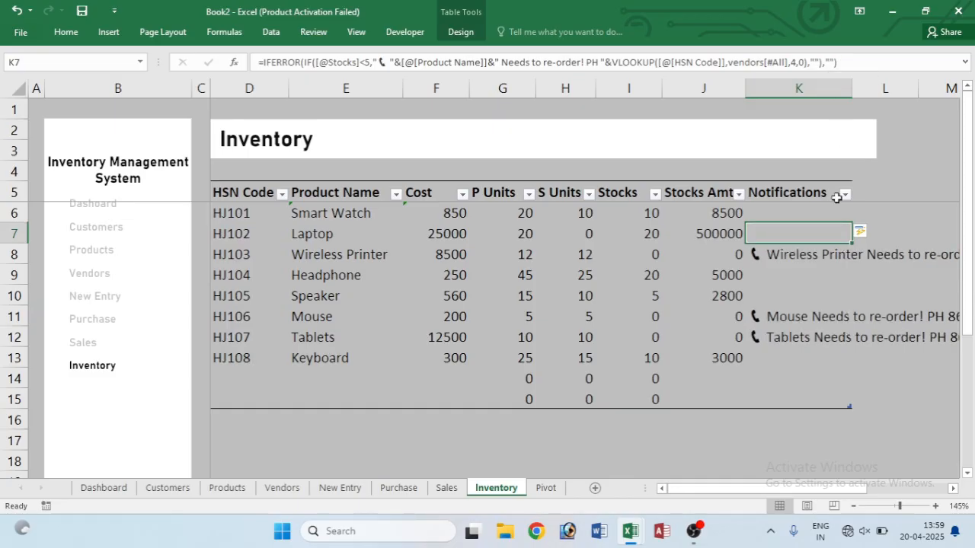
left_click(813, 356)
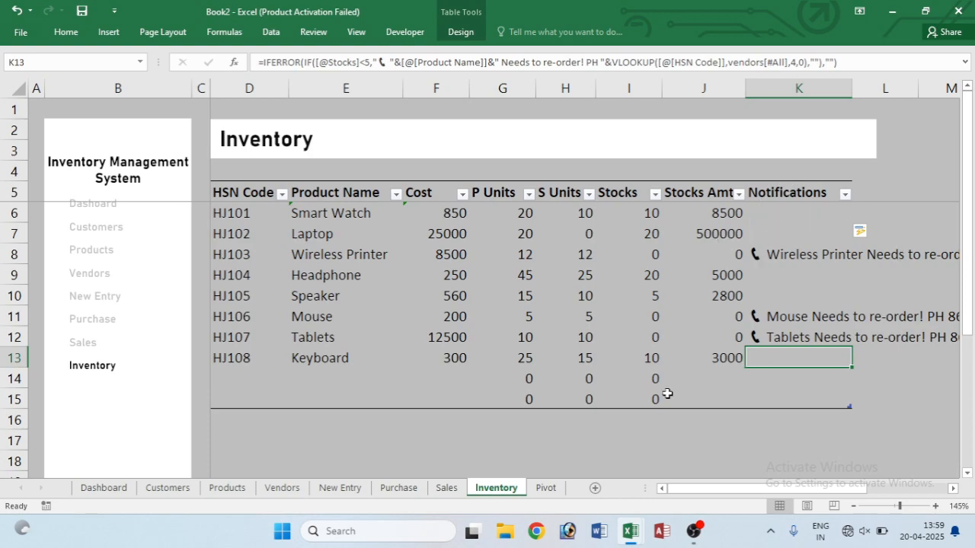
left_click(826, 259)
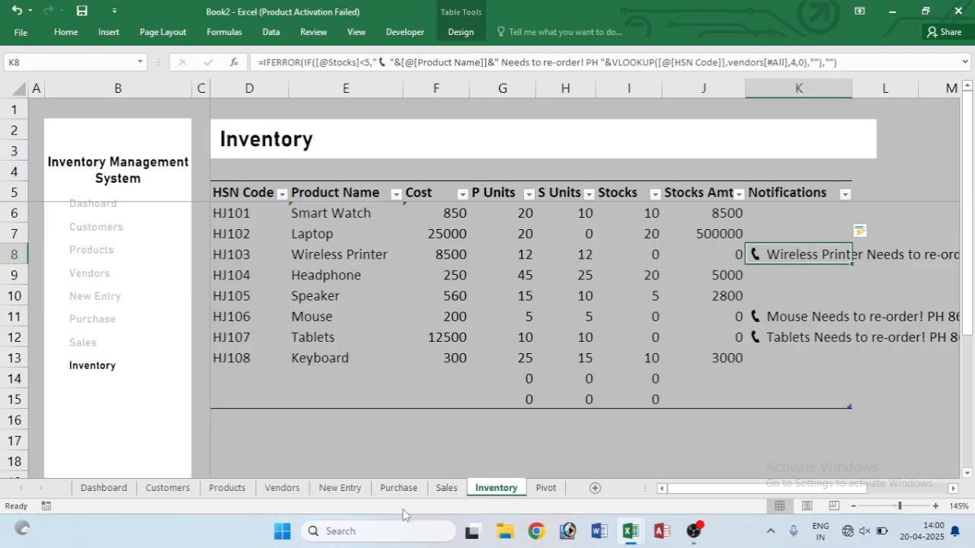
- Merge cells H8:L14 across each row under the Notifications! heading on the Dashboard sheet
left_click(103, 488)
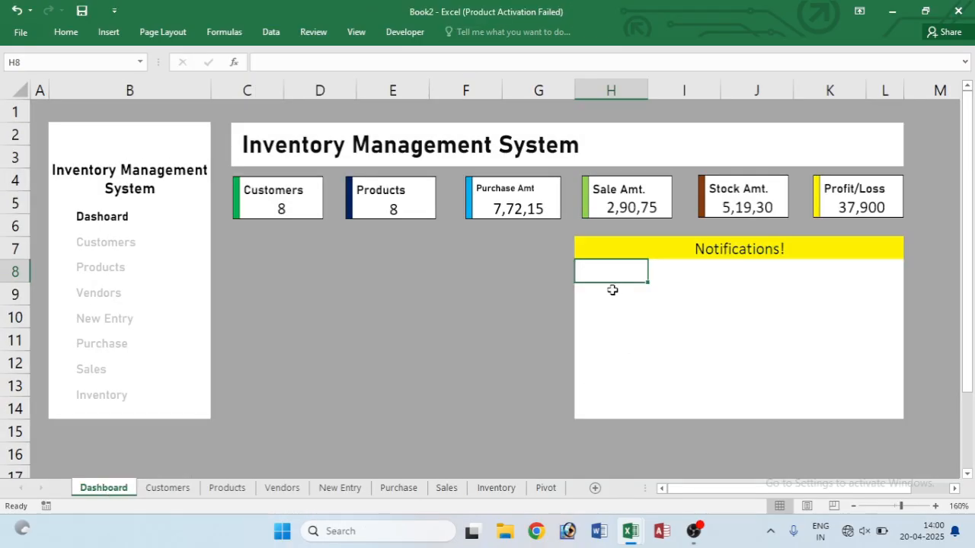
left_click_drag(607, 267, 879, 392)
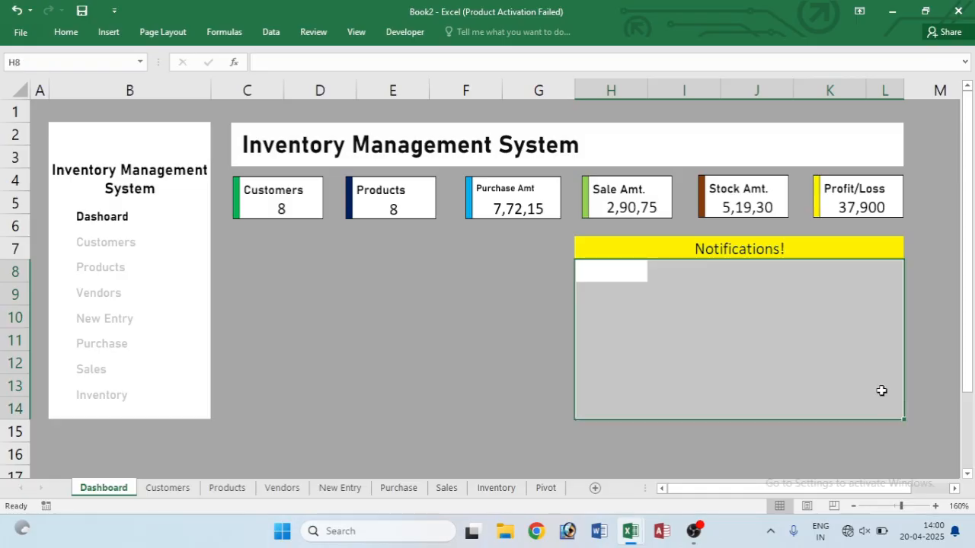
left_click(67, 35)
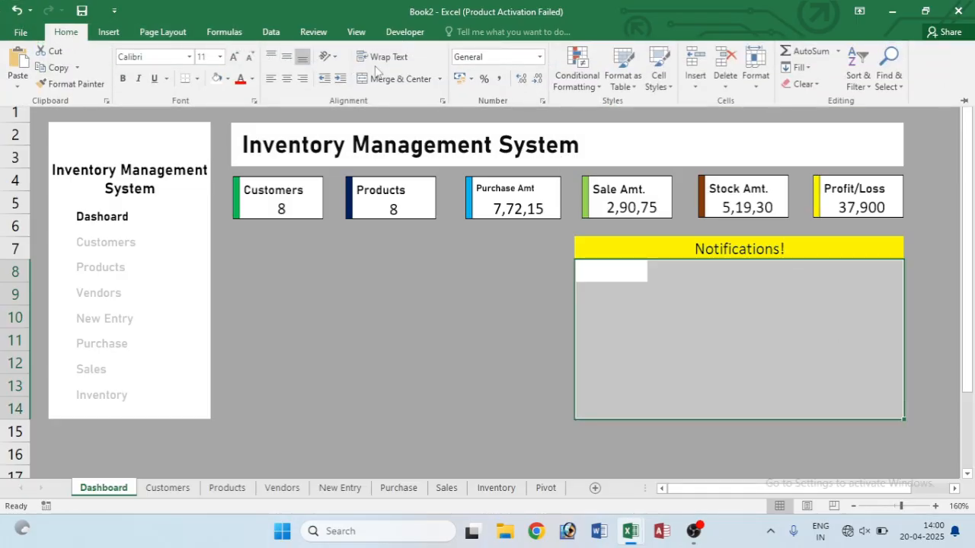
left_click(439, 78)
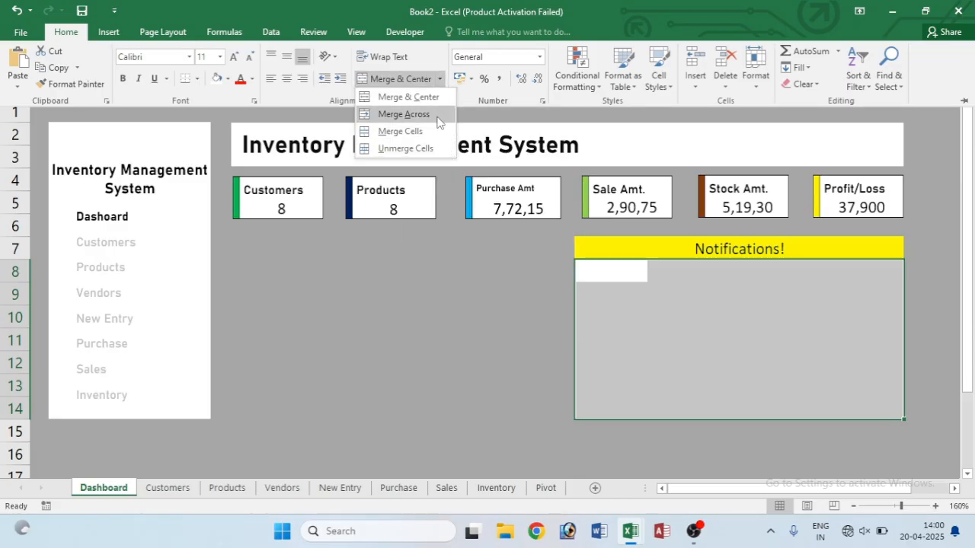
left_click(430, 133)
- Link the first row under Notifications!, Dashboard cell H8, to the Inventory sheet with =Inventory!K6
left_click(653, 272)
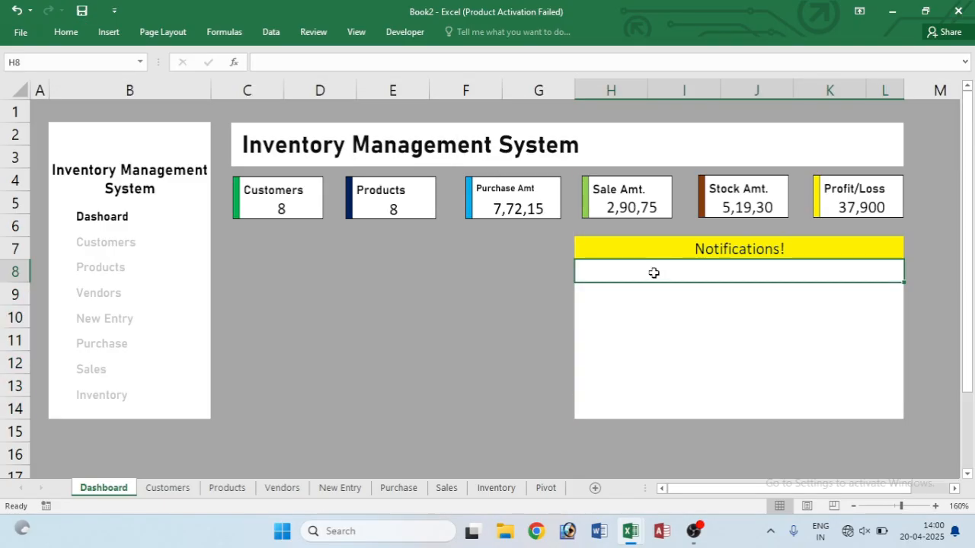
type("=")
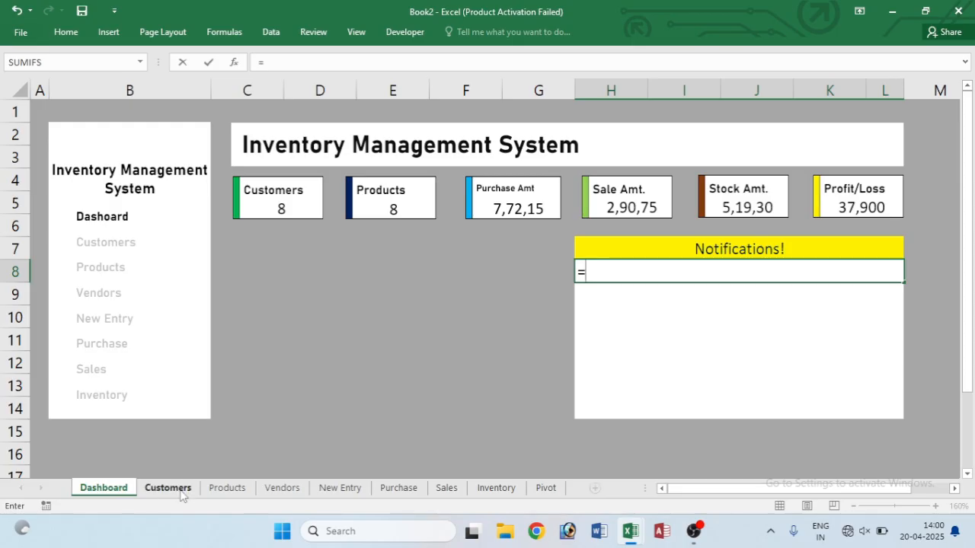
left_click(496, 488)
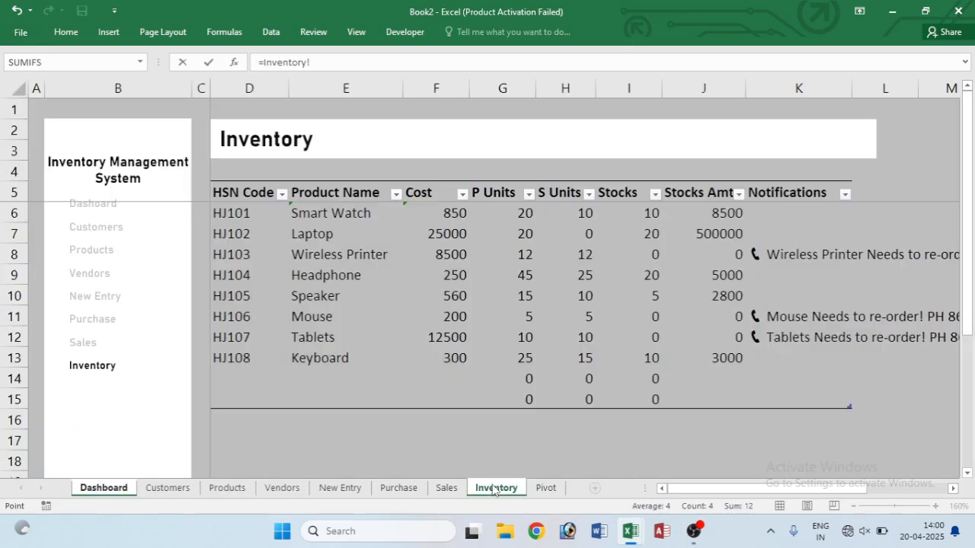
left_click(805, 210)
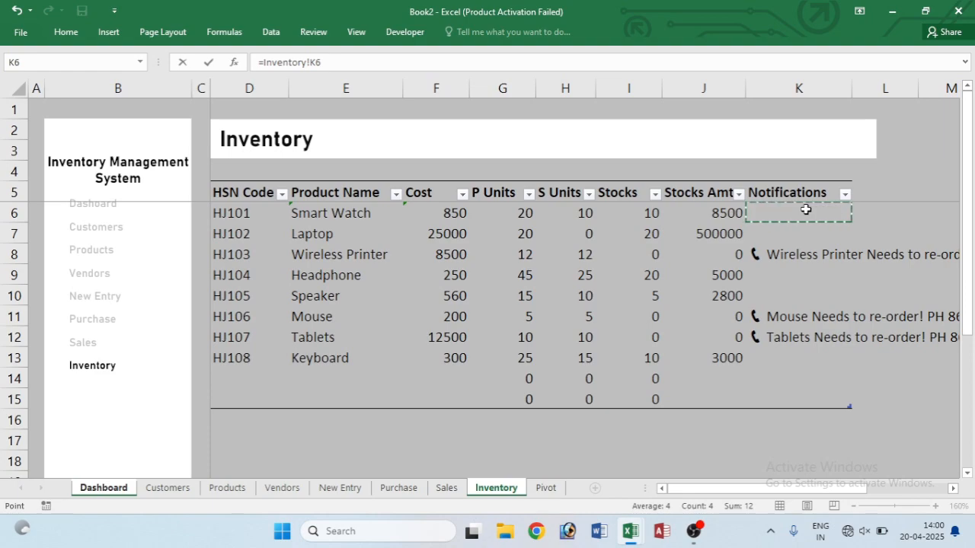
key("Return")
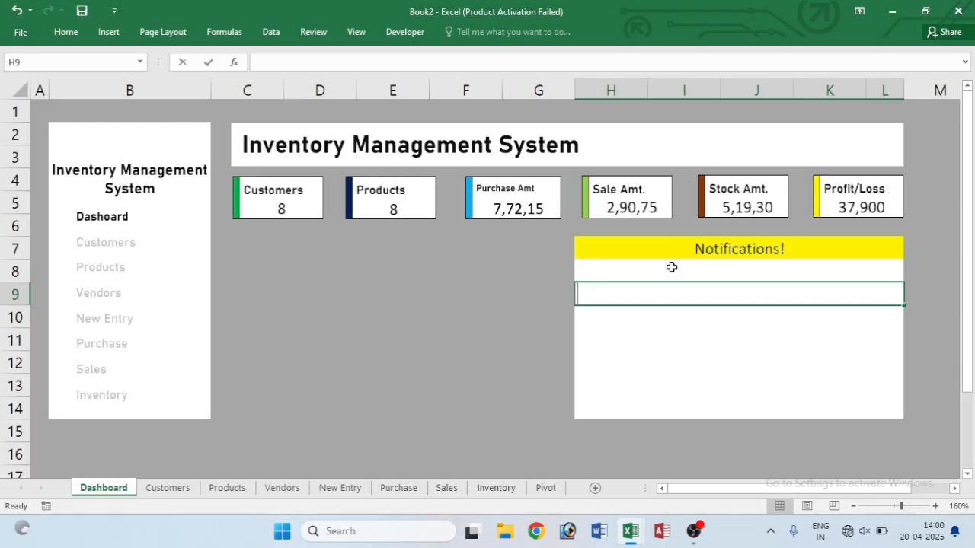
- Link Dashboard cell H9, in the Notifications! panel, to the Inventory sheet with =Inventory!K7
type("=")
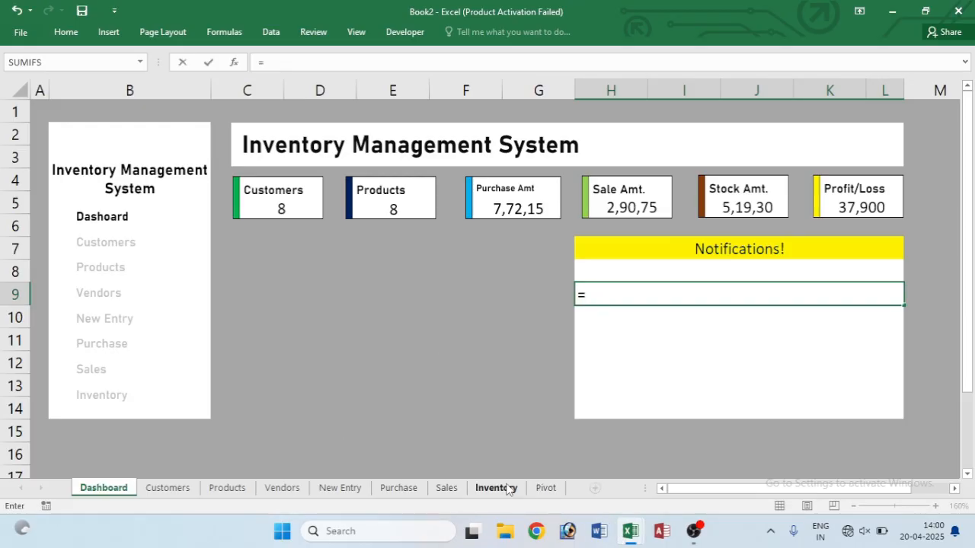
left_click(507, 489)
left_click(779, 238)
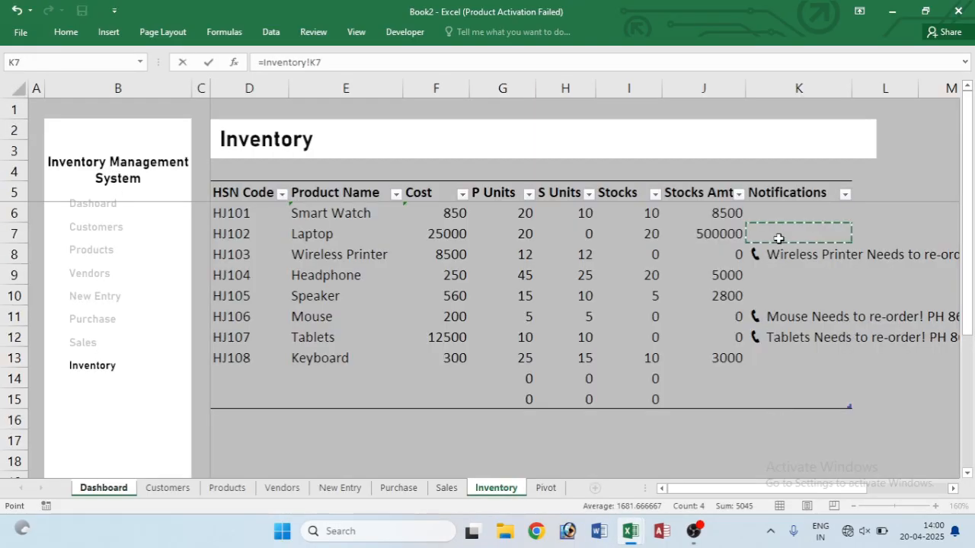
key("Return")
- Link Dashboard cell H10, in the Notifications! panel, to cell K8 of the Inventory sheet's Notifications column
left_click(640, 315)
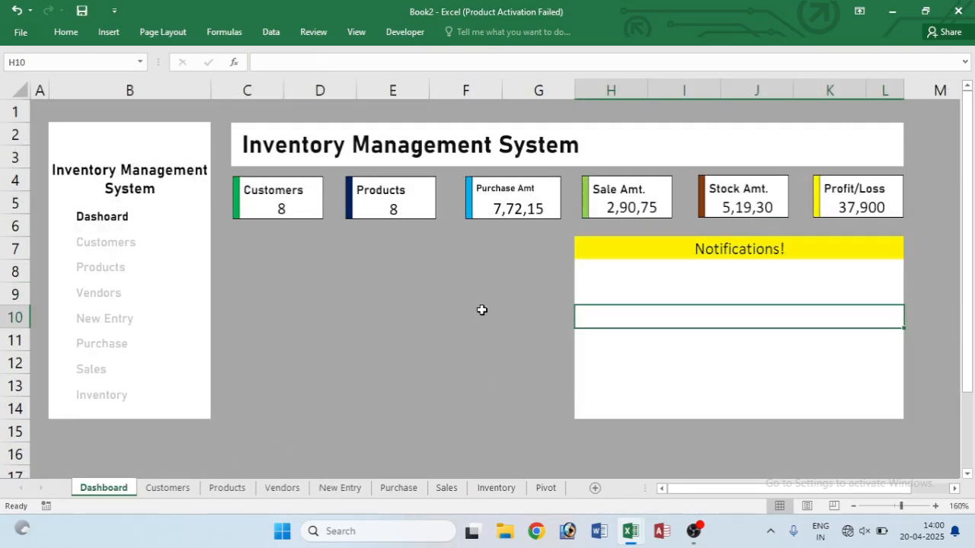
type("=")
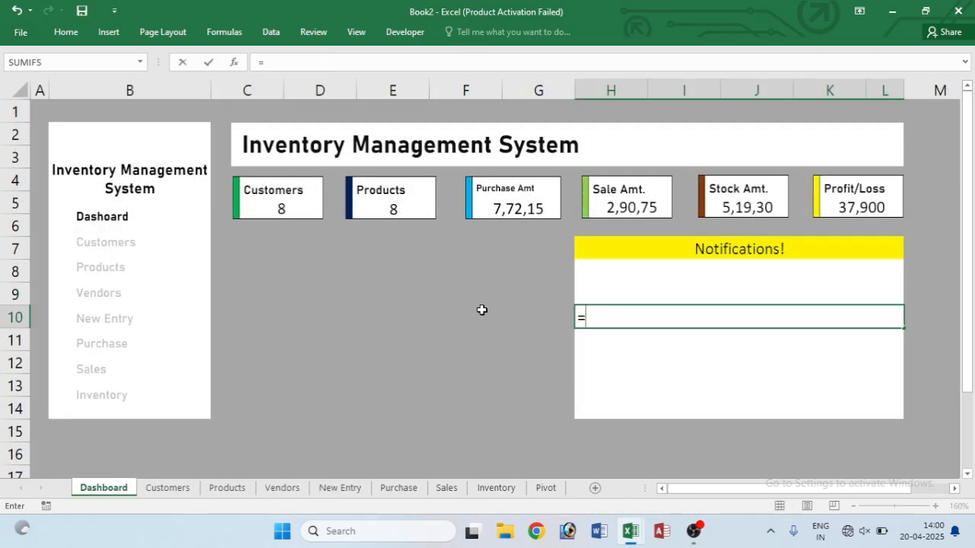
left_click(502, 494)
left_click(781, 257)
key("Return")
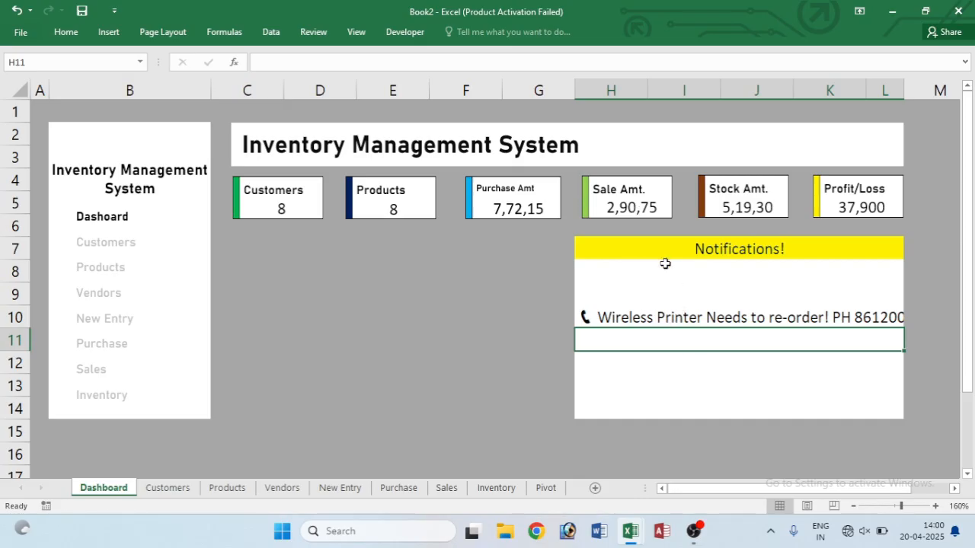
- Set the font color of the notification rows H8:L14 on the Dashboard sheet to red
left_click_drag(665, 267, 655, 394)
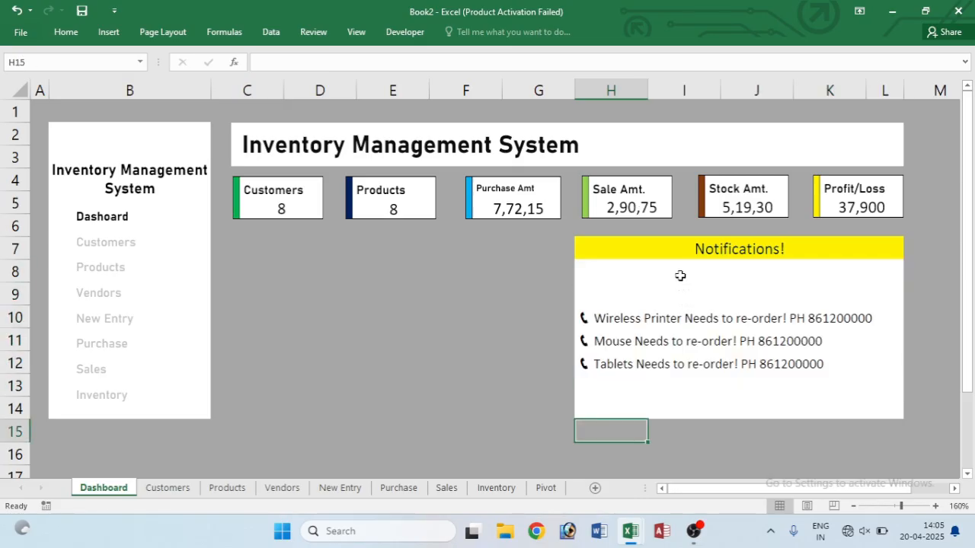
left_click_drag(678, 265, 668, 403)
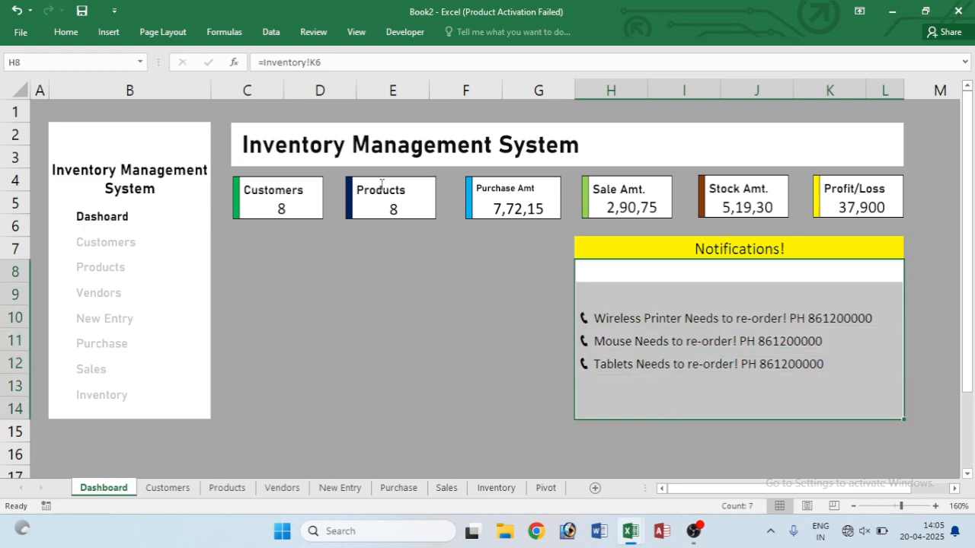
left_click(66, 32)
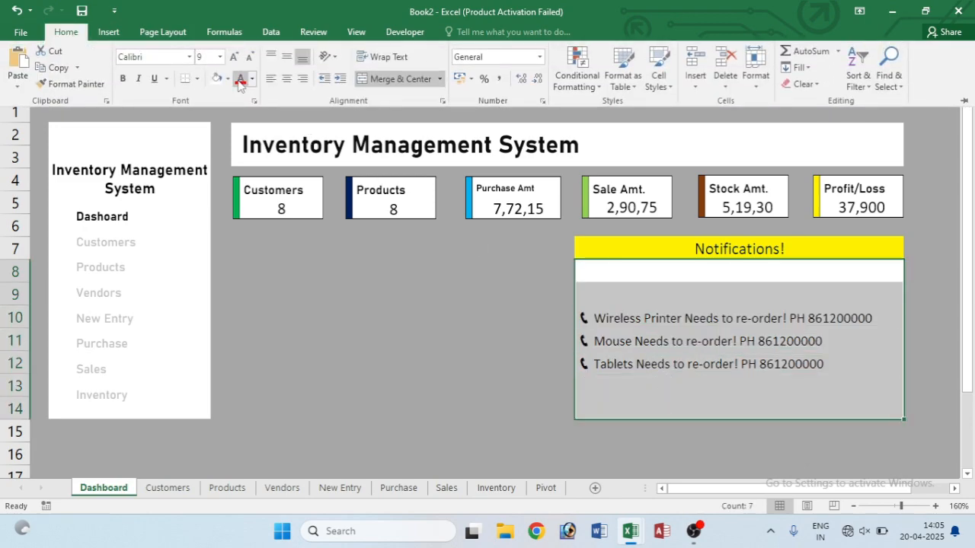
left_click(241, 79)
left_click(543, 280)
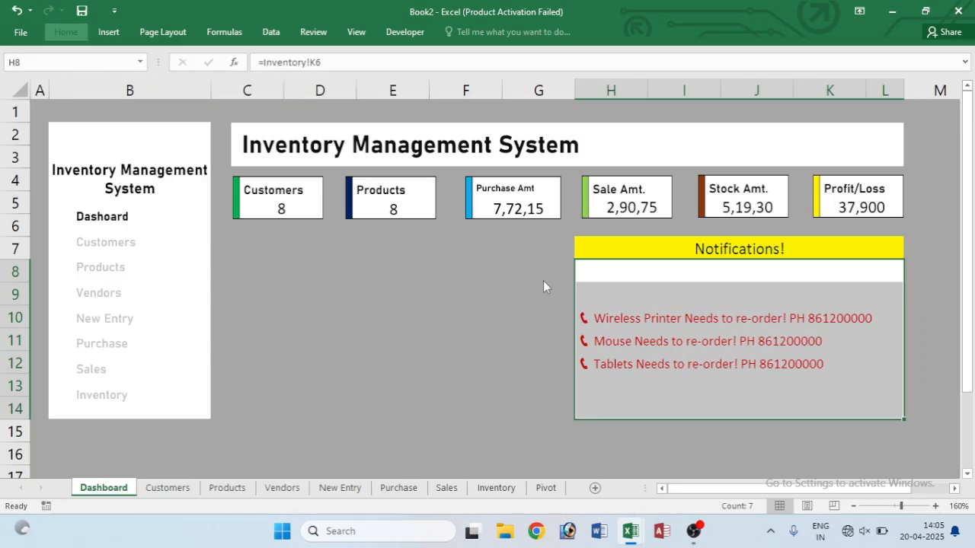
left_click(540, 279)
- Create a PivotTable from the Inventory sheet's table, Table6, on the existing Pivot worksheet at cell A21
left_click(546, 489)
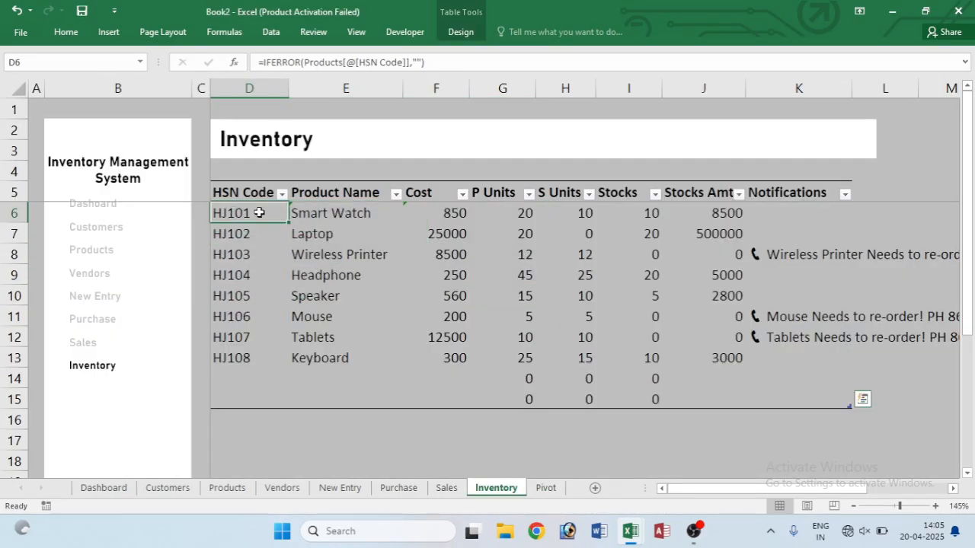
left_click_drag(259, 213, 666, 395)
left_click(162, 32)
left_click(67, 32)
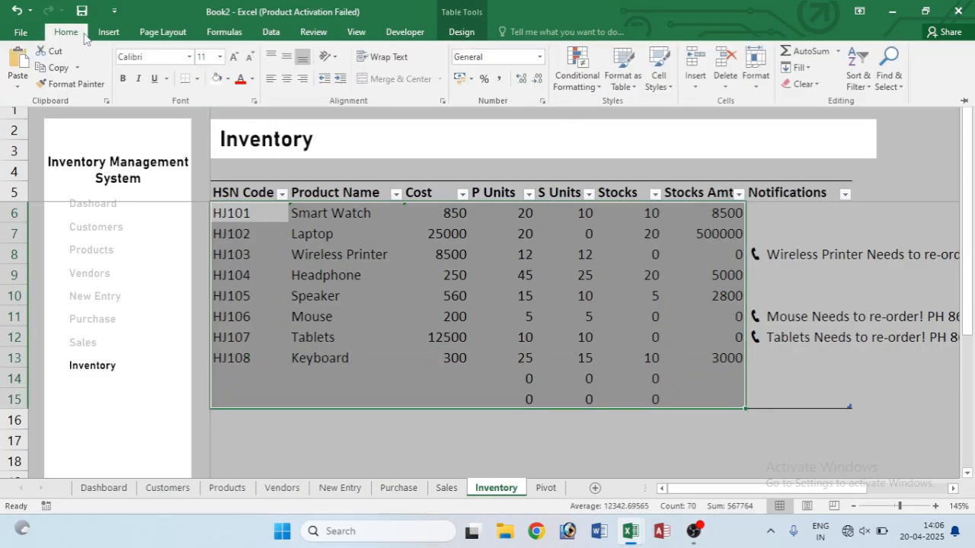
left_click(97, 37)
left_click(34, 68)
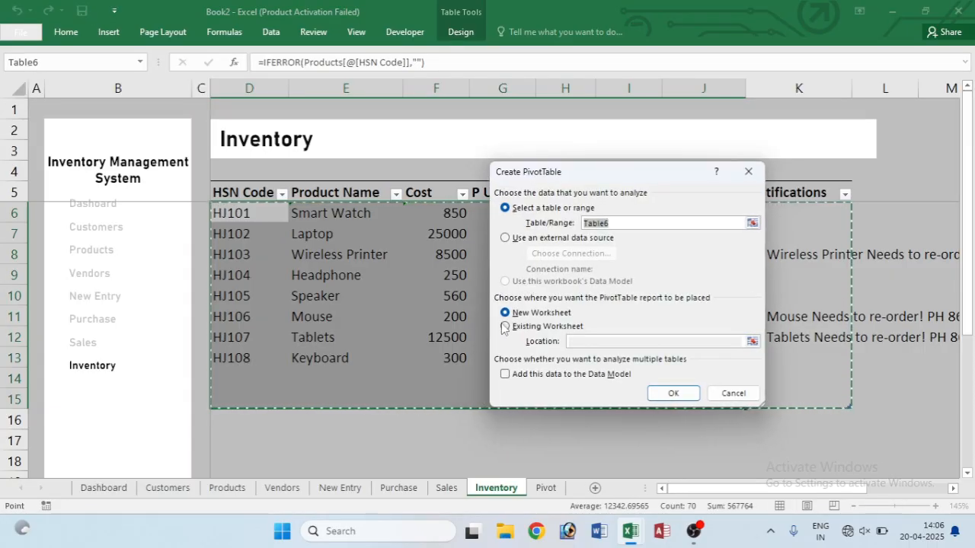
left_click(504, 326)
left_click(587, 343)
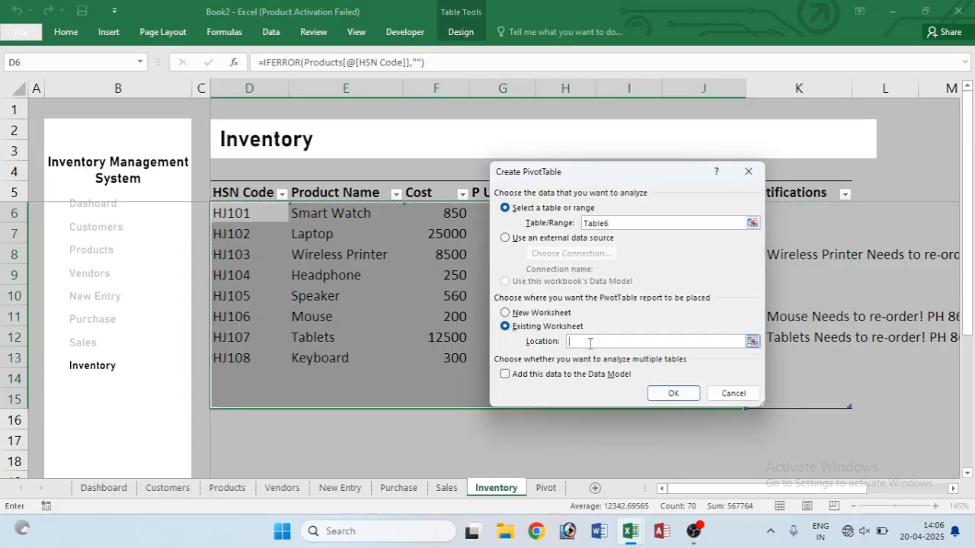
left_click(548, 490)
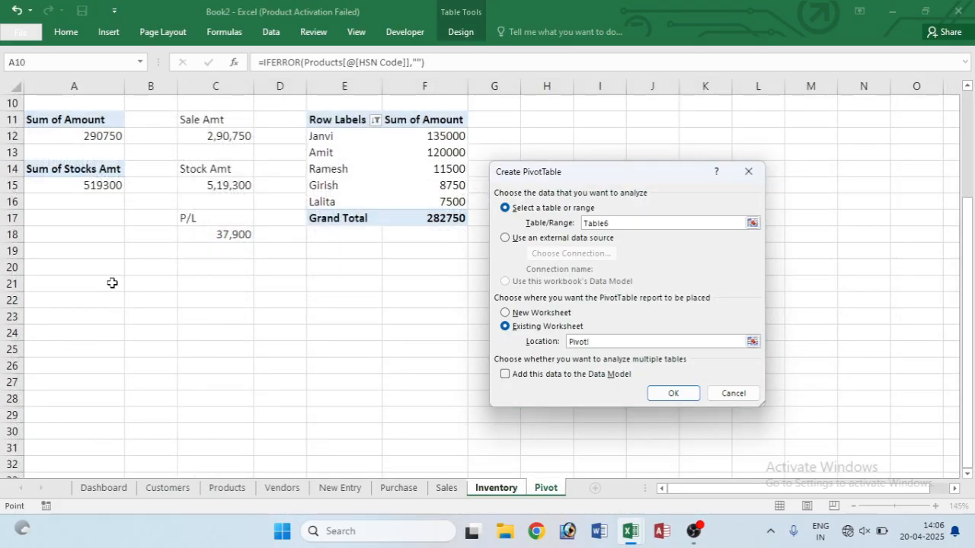
left_click(64, 283)
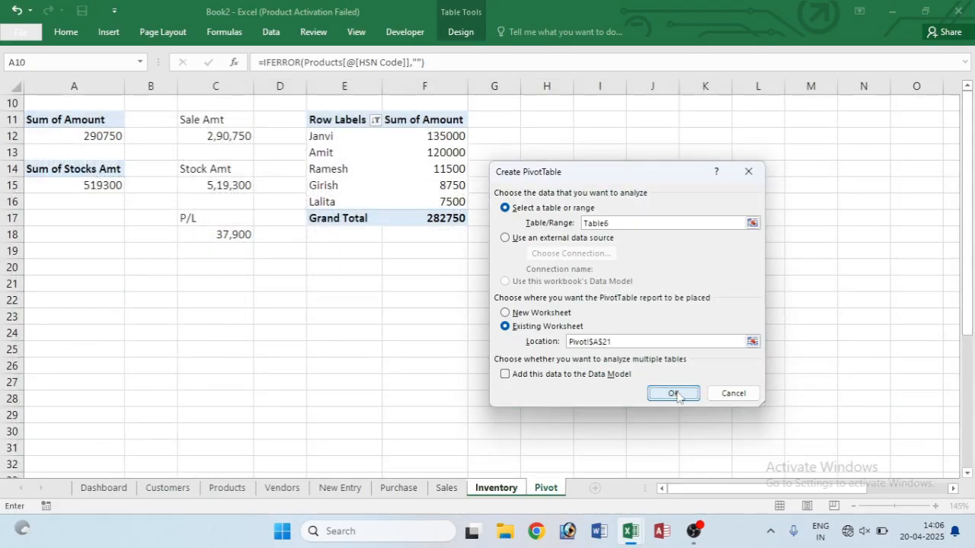
left_click(672, 393)
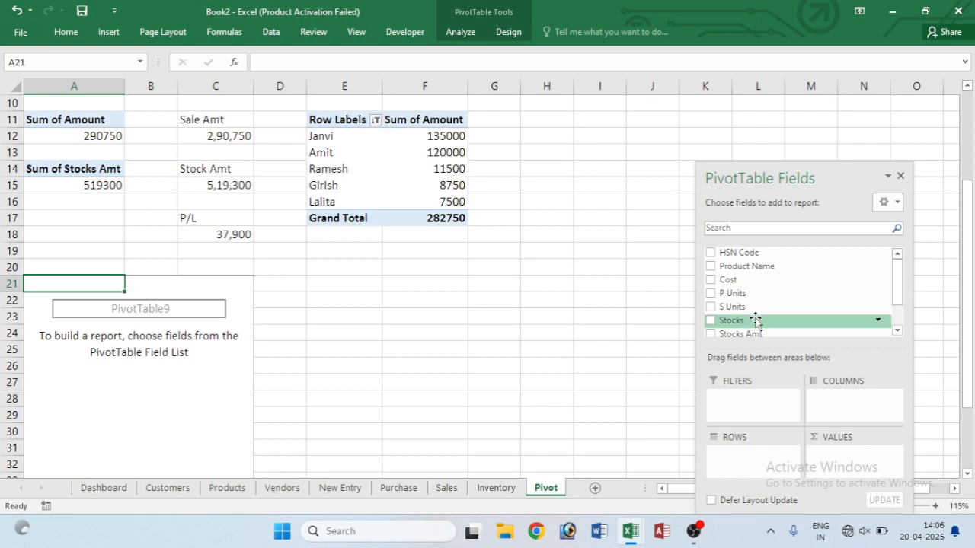
- Build the new PivotTable with Sum of Stocks as the values and Product Name as the rows
left_click_drag(756, 320, 851, 454)
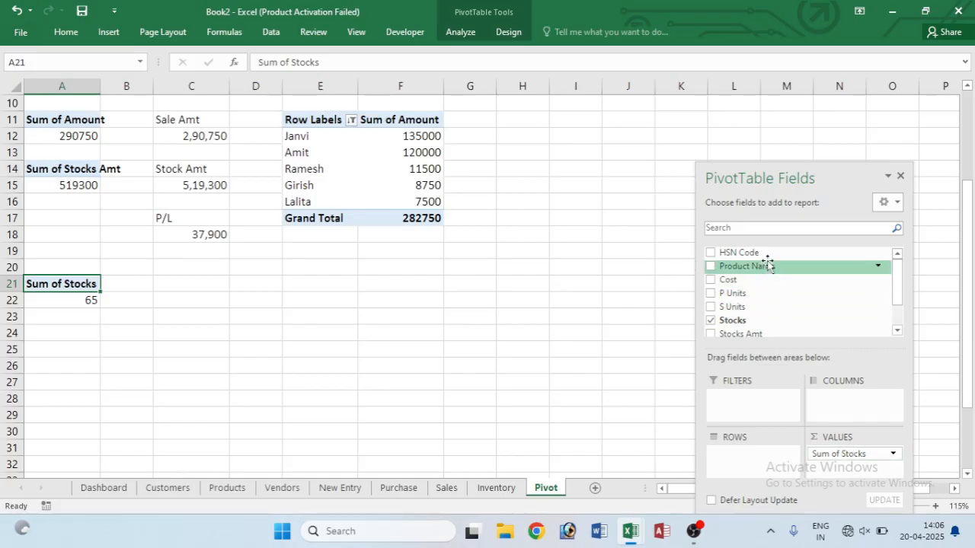
left_click_drag(770, 269, 765, 455)
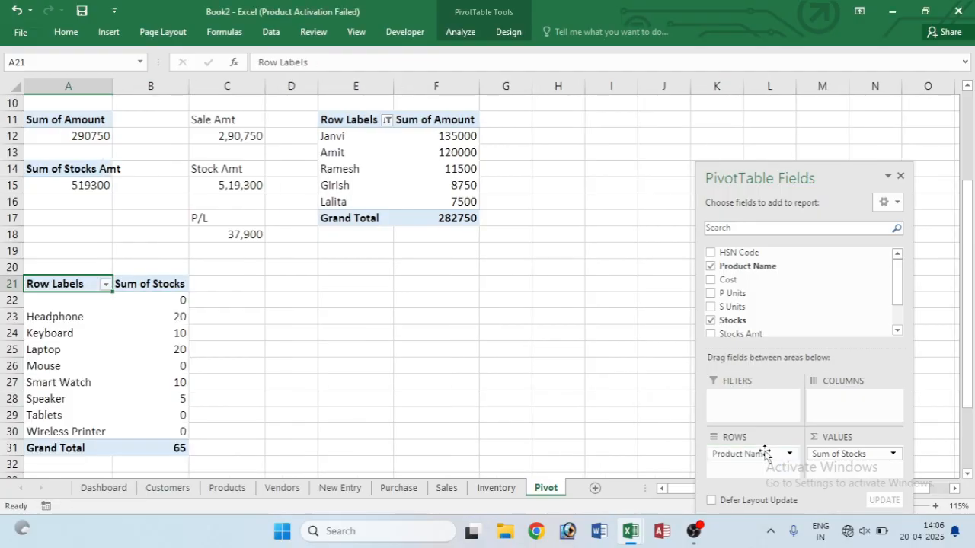
left_click(147, 347)
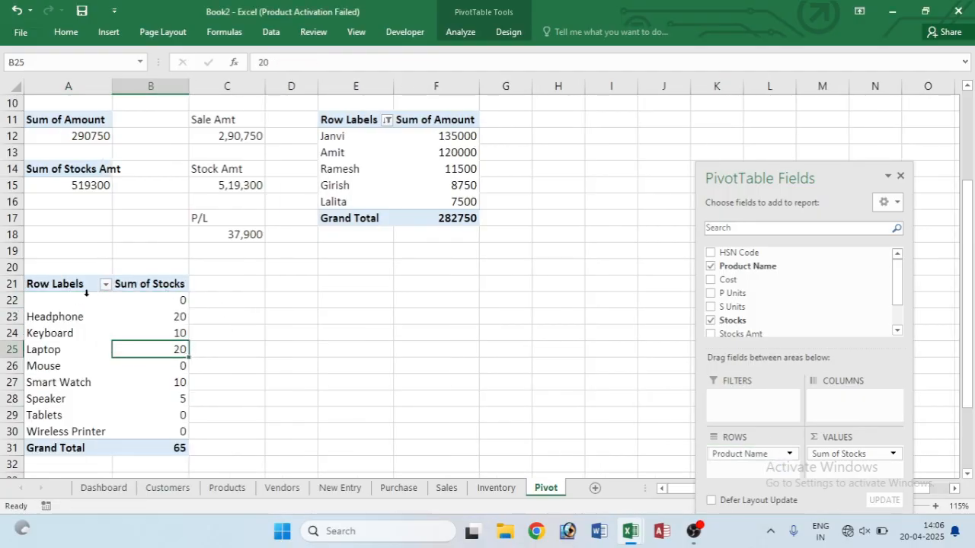
- Filter out the blank product row in row 22 of the Sum of Stocks PivotTable by hiding the selected item
left_click(54, 293)
left_click(56, 302)
right_click(55, 302)
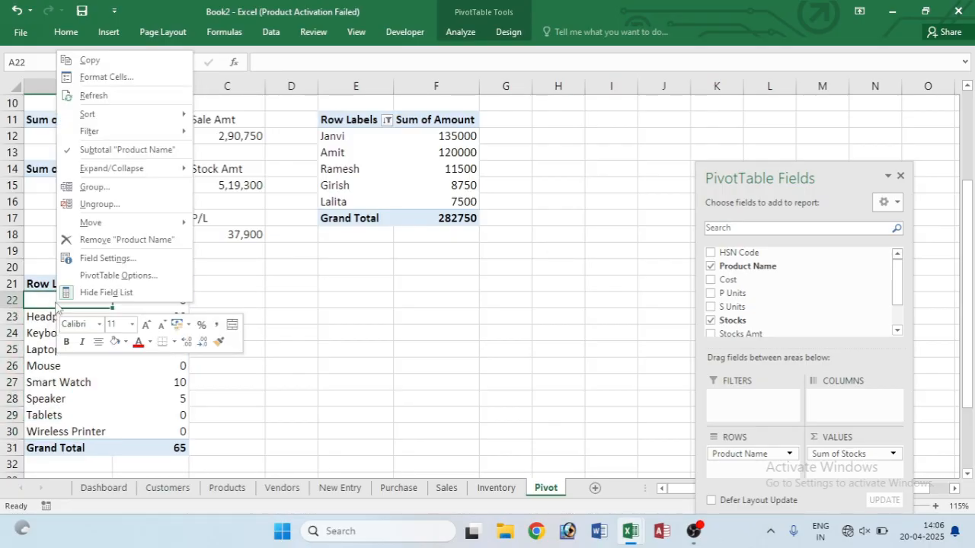
left_click(105, 293)
right_click(159, 300)
mouse_move(237, 128)
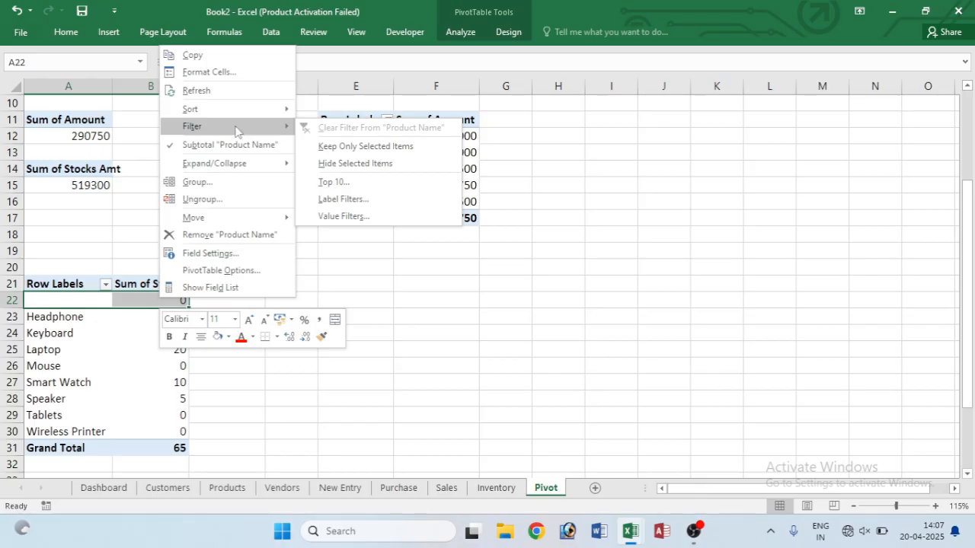
left_click(332, 168)
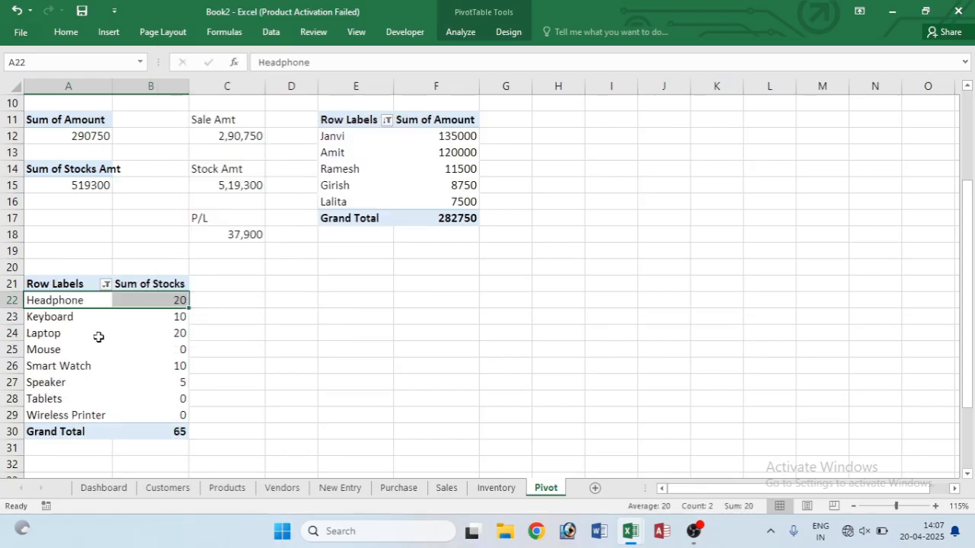
- Insert a 2-D clustered bar chart from the Sum of S Units PivotTable in E2:F9
scroll(310, 220, "up", 3)
left_click_drag(335, 119, 465, 234)
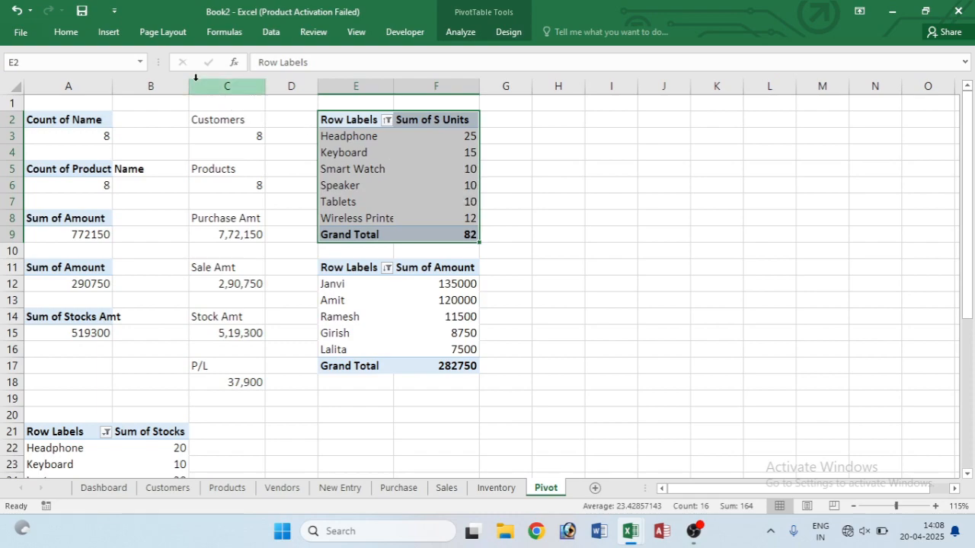
left_click(102, 35)
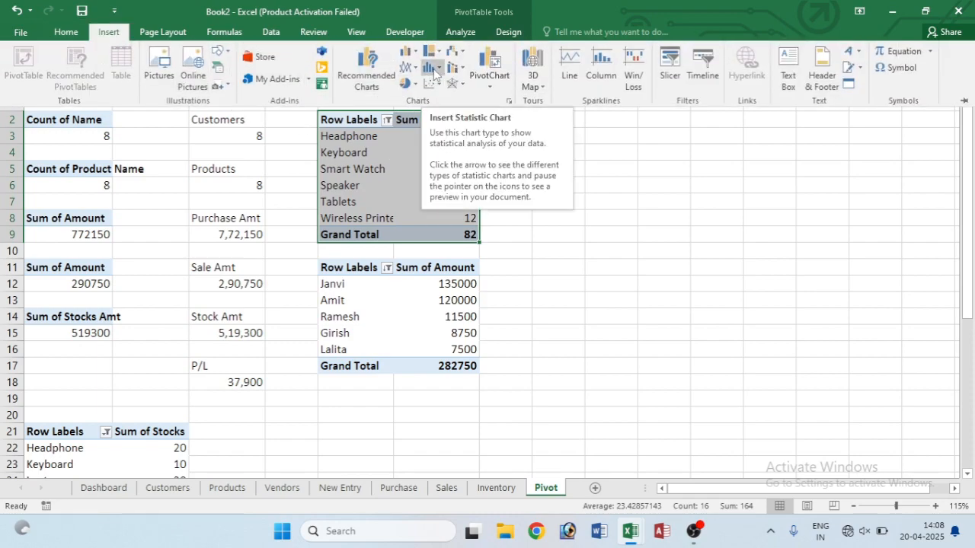
left_click(410, 51)
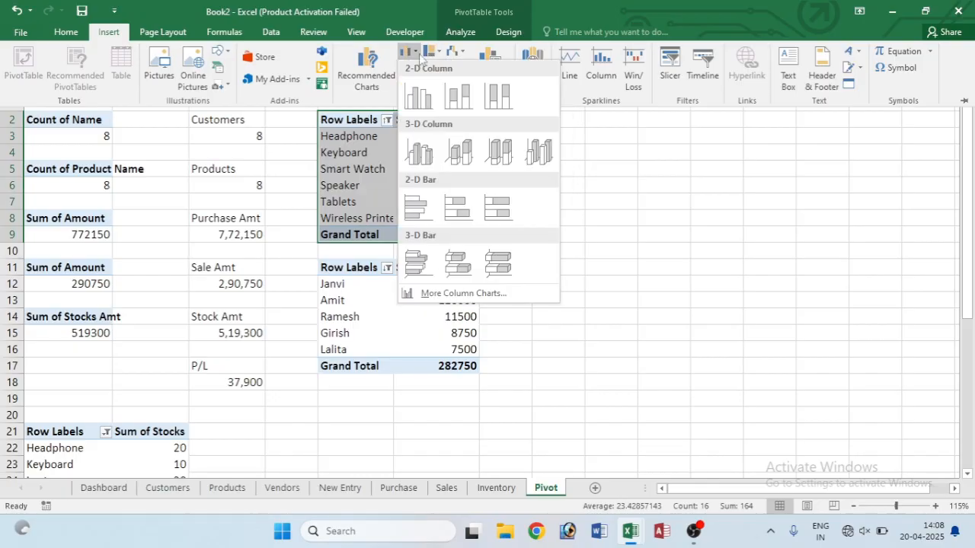
left_click(415, 207)
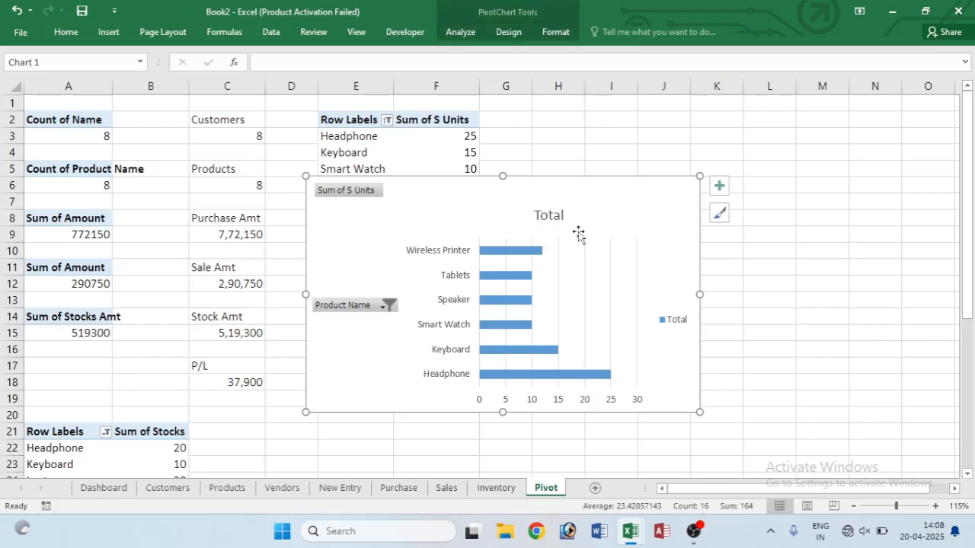
- Hide all field buttons on the S Units bar chart and delete its legend
right_click(336, 190)
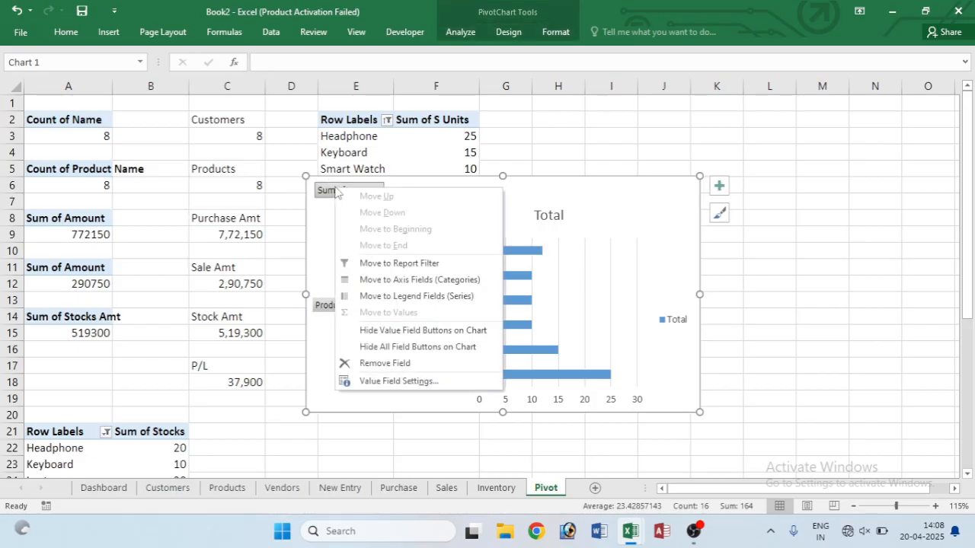
left_click(377, 350)
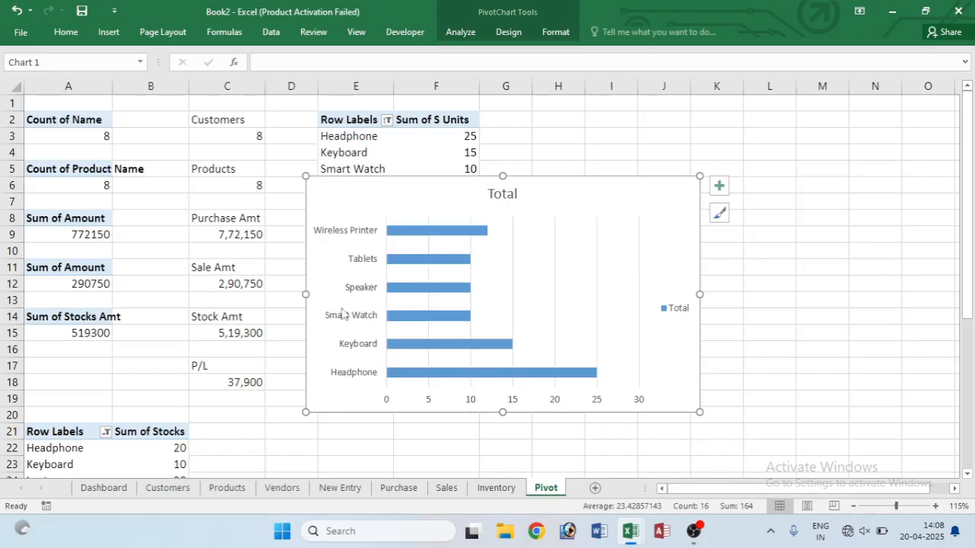
right_click(679, 313)
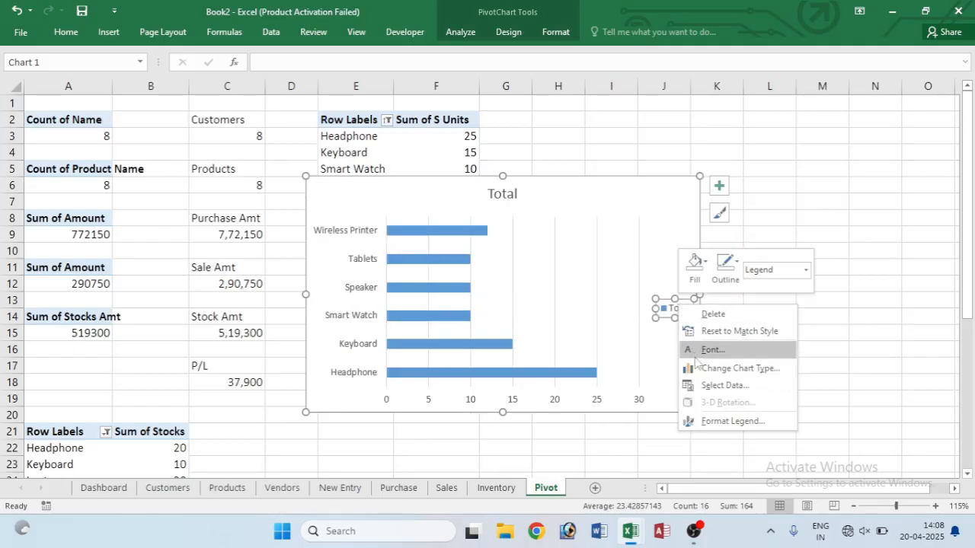
left_click(713, 314)
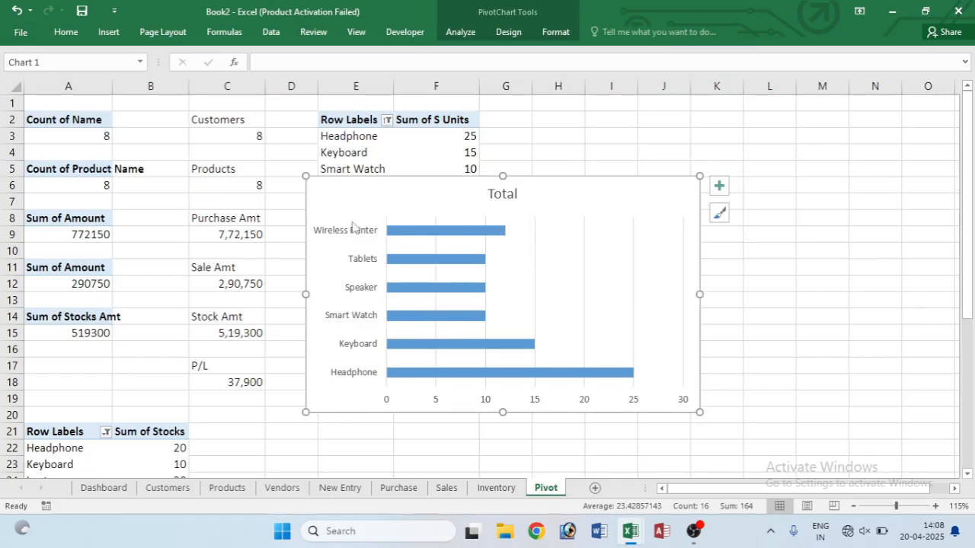
- Move the bar chart beside the PivotTables and sort the Sum of S Units values from largest to smallest
left_click_drag(367, 190, 574, 118)
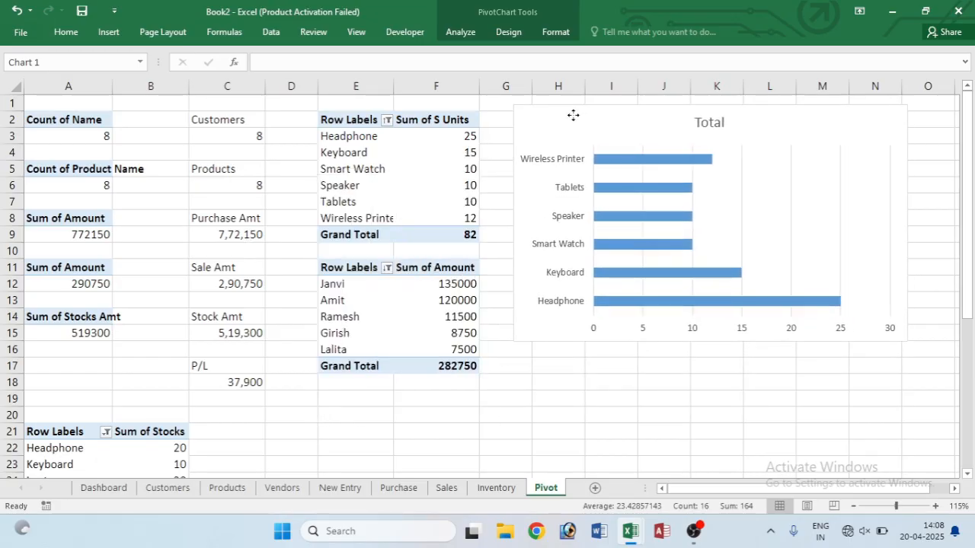
left_click(437, 171)
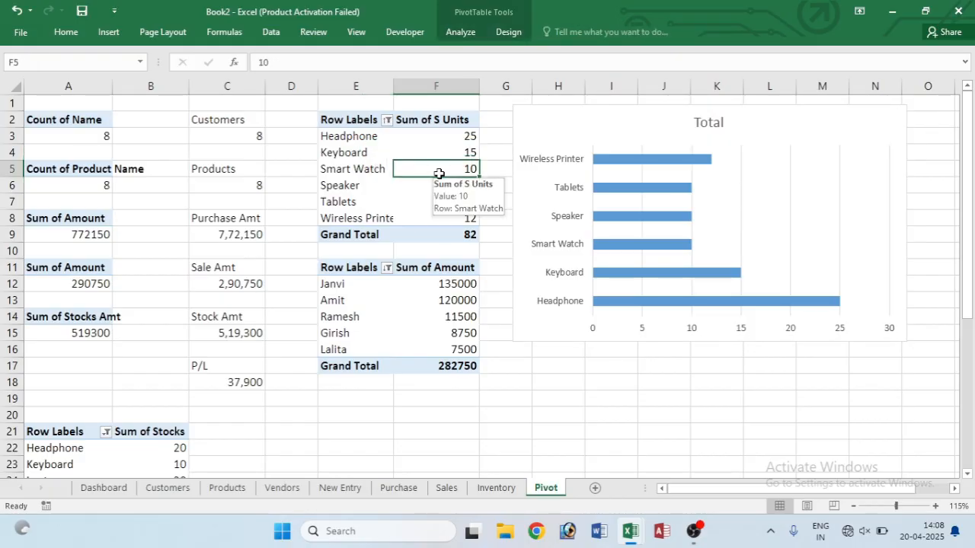
right_click(440, 174)
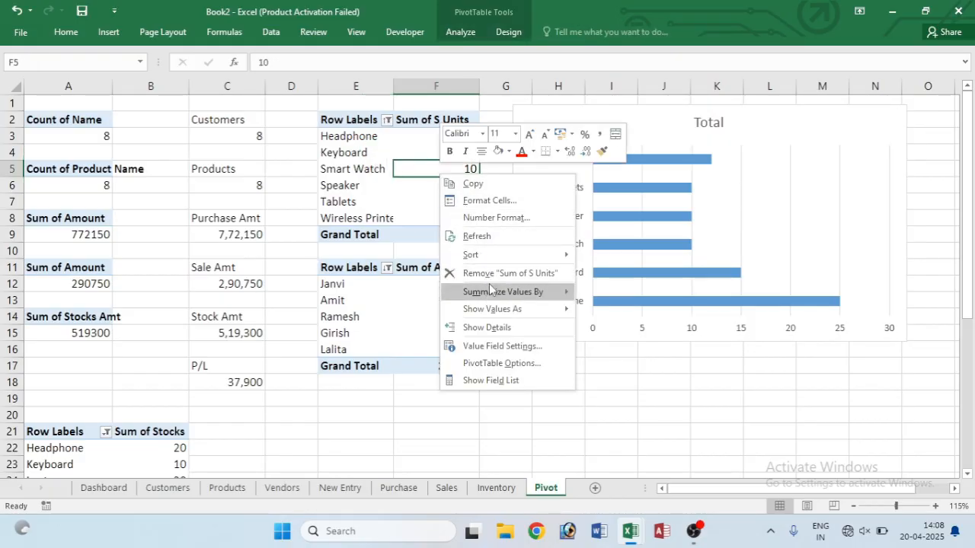
mouse_move(549, 255)
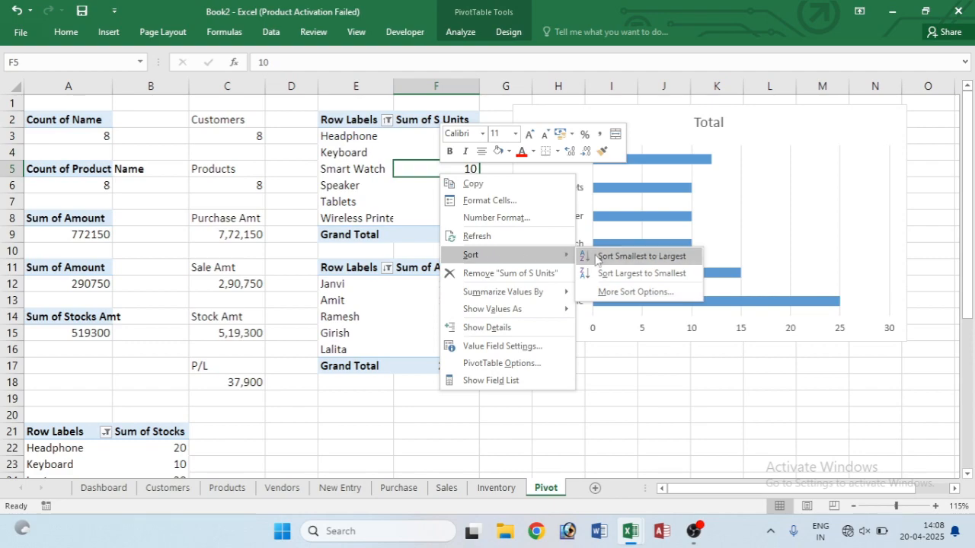
left_click(639, 276)
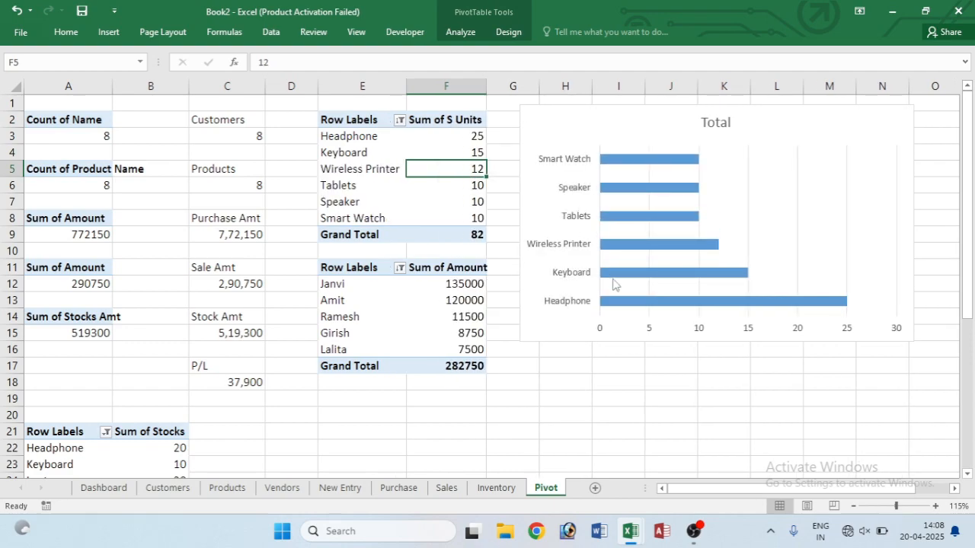
- Shrink the S Units bar chart to a compact size spanning about columns H to M and rows 1 to 9
left_click(540, 328)
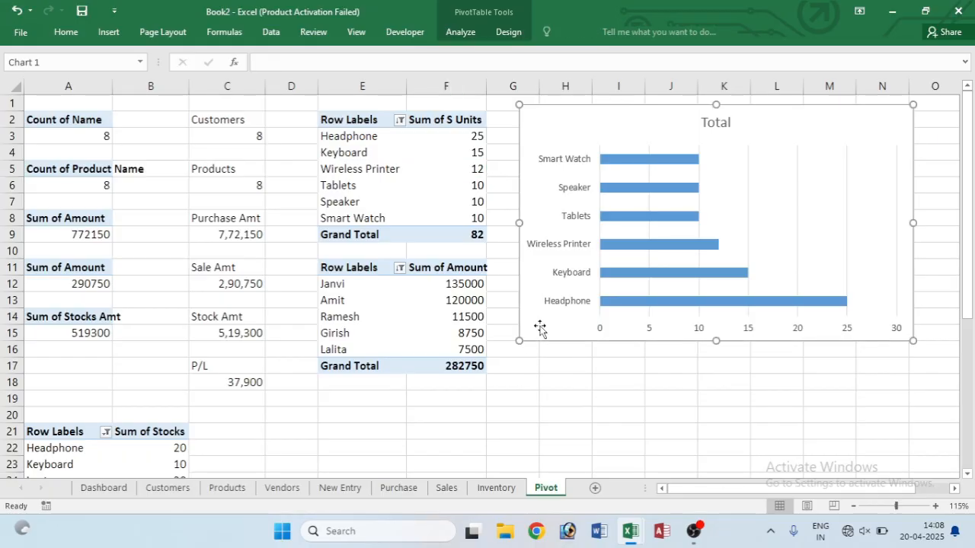
left_click_drag(519, 341, 558, 198)
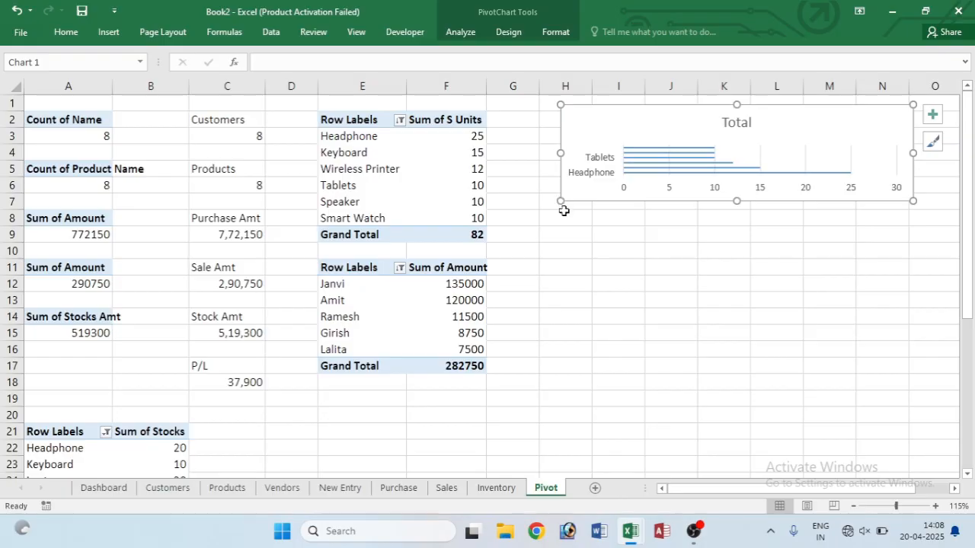
left_click_drag(736, 201, 737, 243)
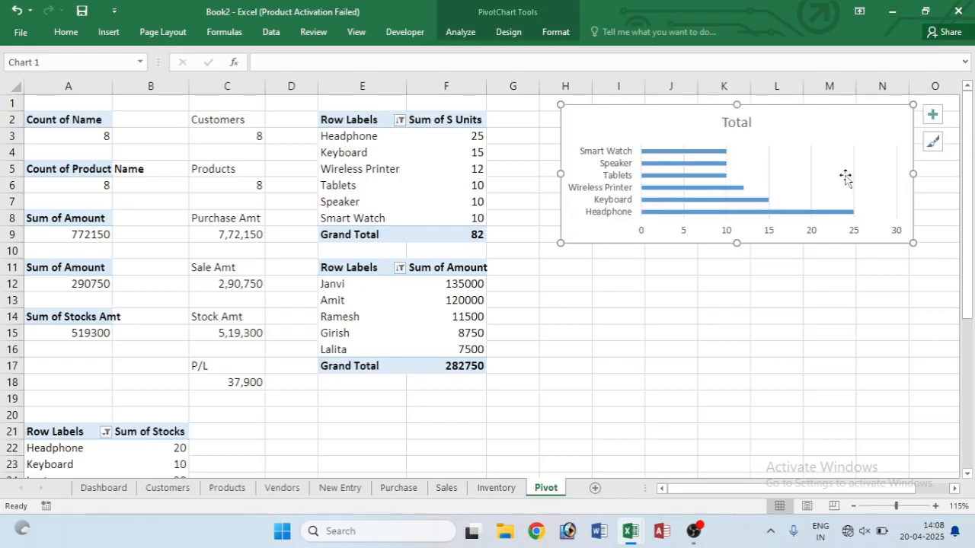
left_click_drag(914, 174, 848, 173)
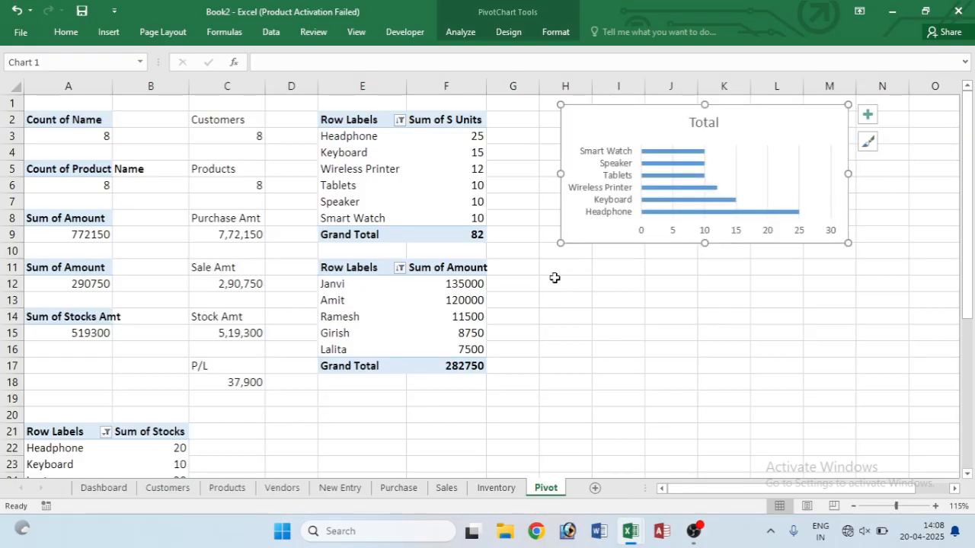
- Insert a 2-D clustered bar chart from the customer Sum of Amount PivotTable in E11:F17
left_click(434, 298)
left_click_drag(355, 271, 431, 363)
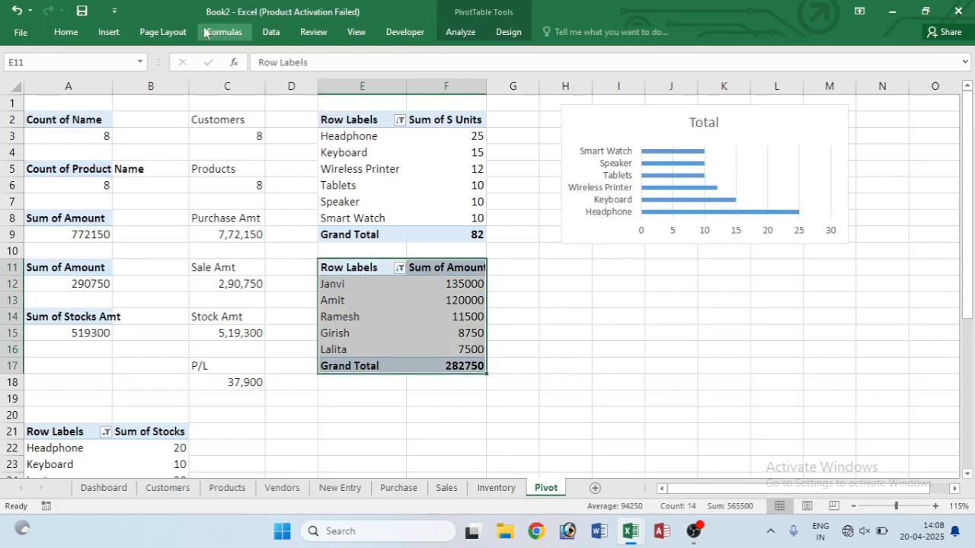
left_click(66, 32)
left_click(108, 32)
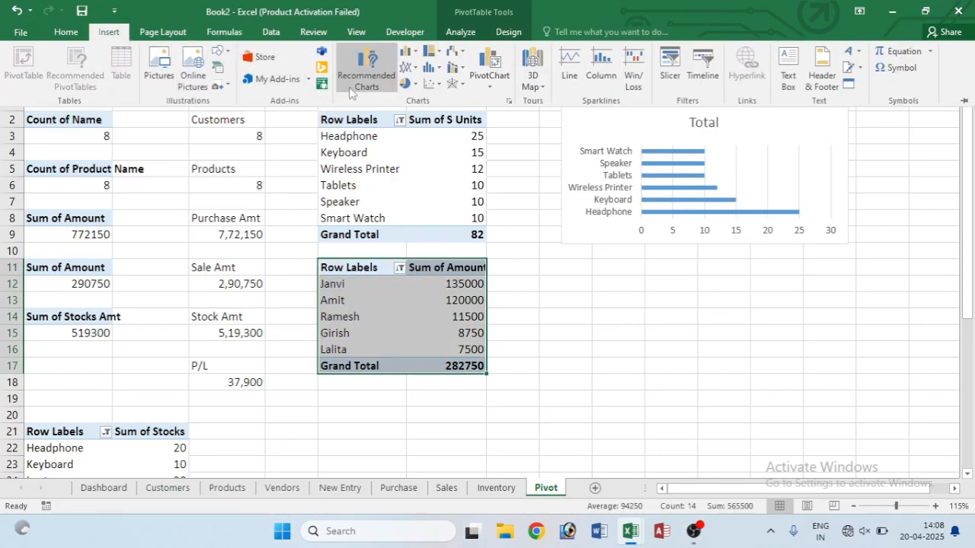
left_click(440, 68)
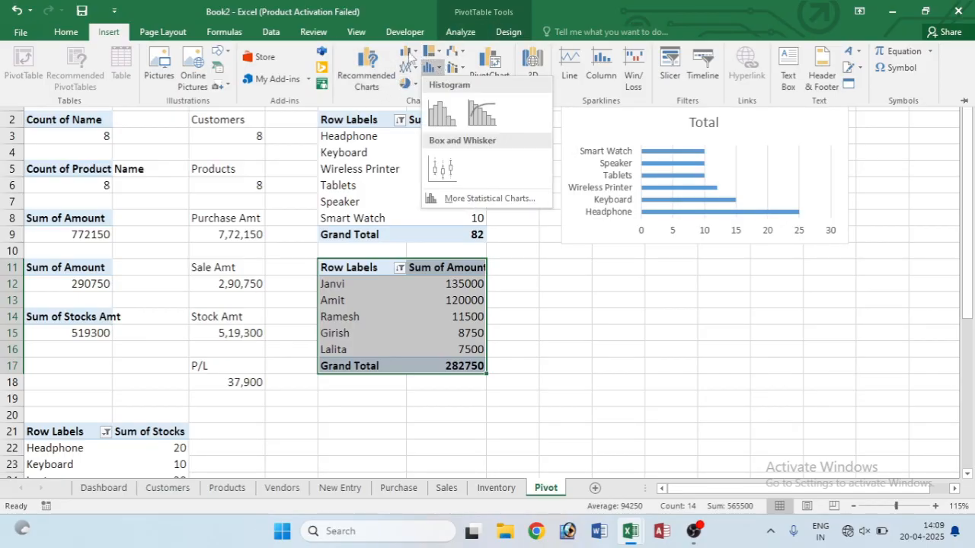
left_click(408, 54)
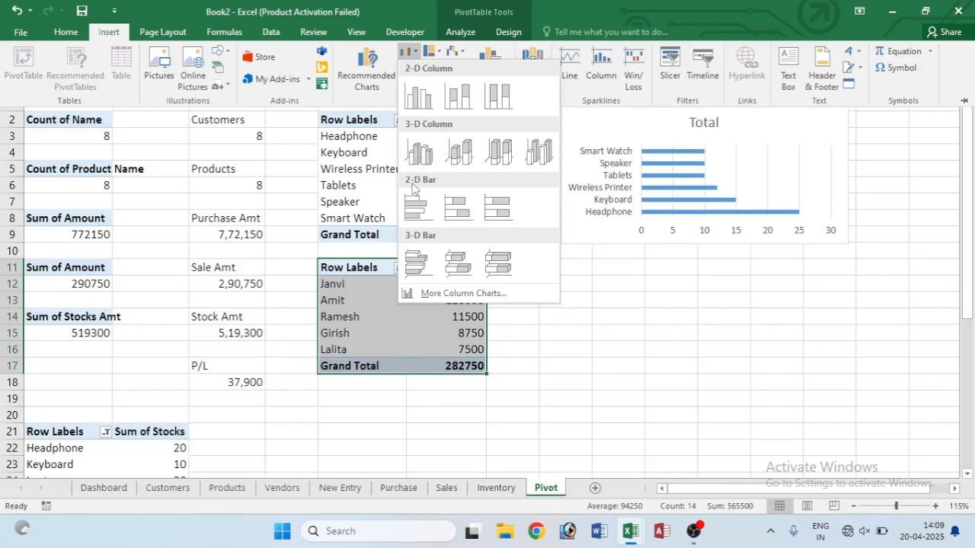
left_click(415, 204)
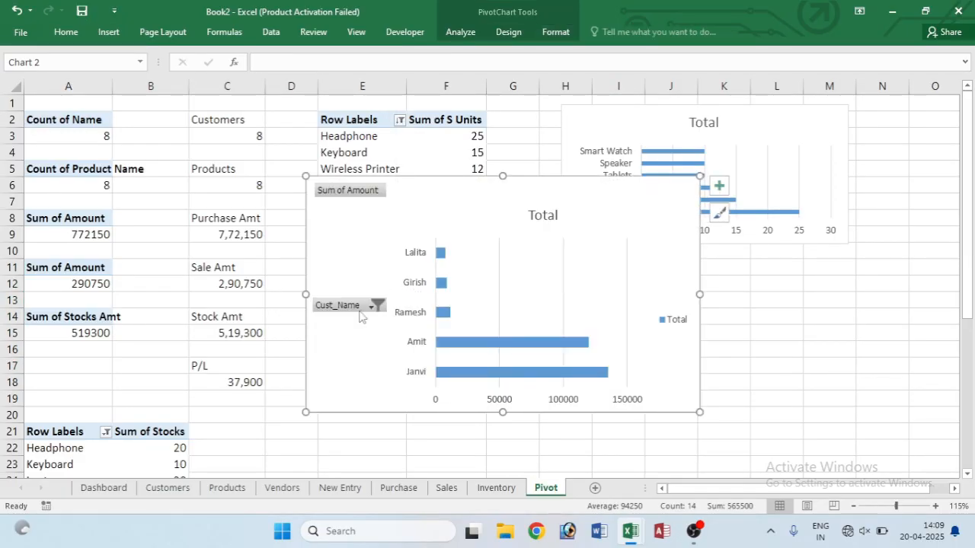
- Hide all field buttons on the customer amount bar chart and delete its legend
right_click(335, 195)
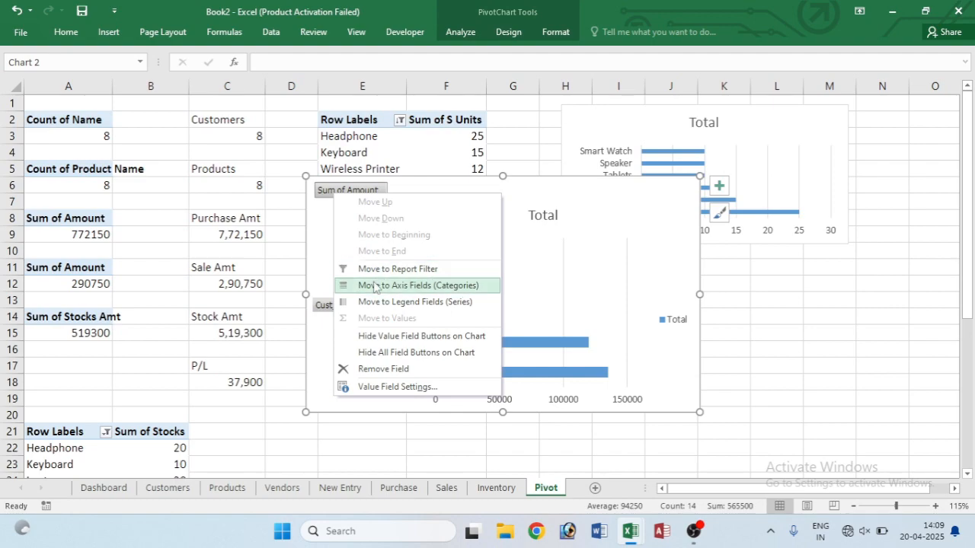
left_click(375, 355)
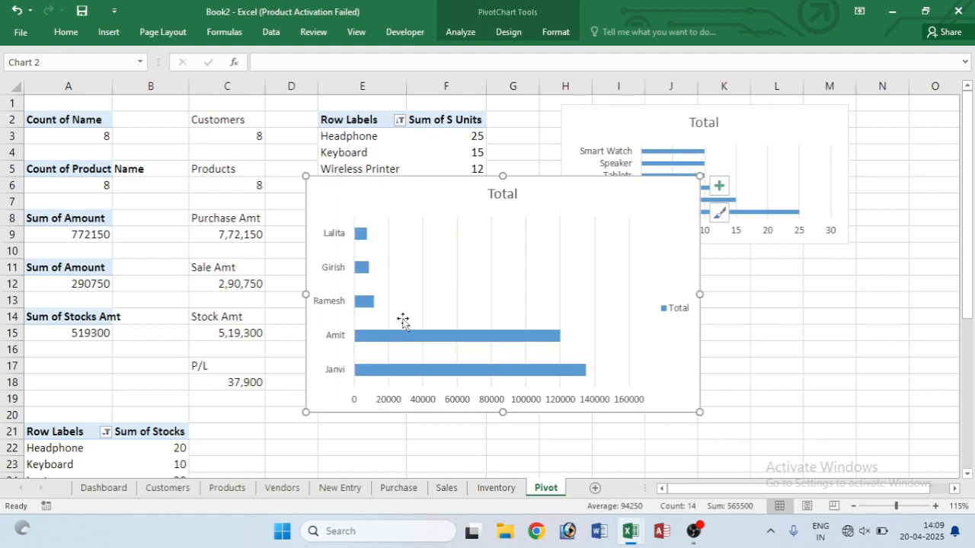
left_click(682, 314)
right_click(681, 315)
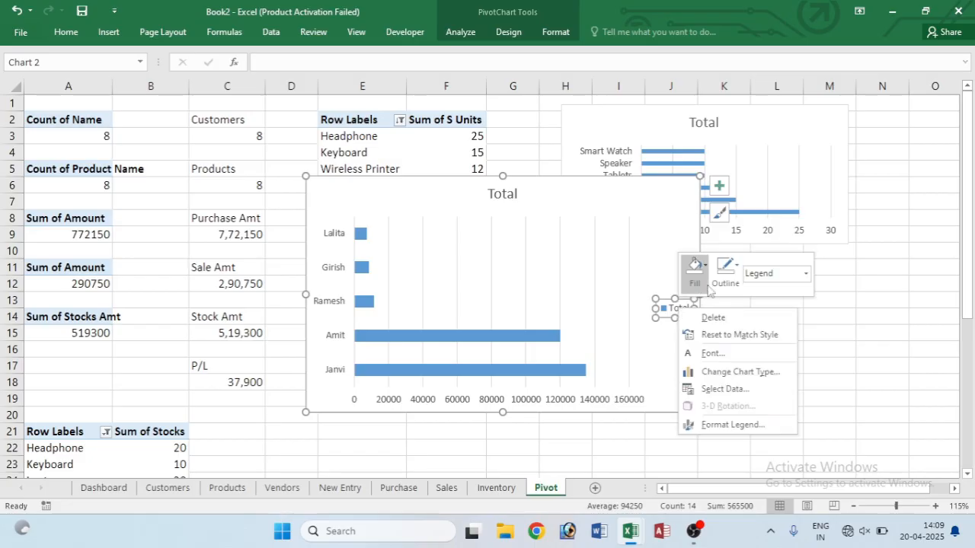
key("Escape")
key("Delete")
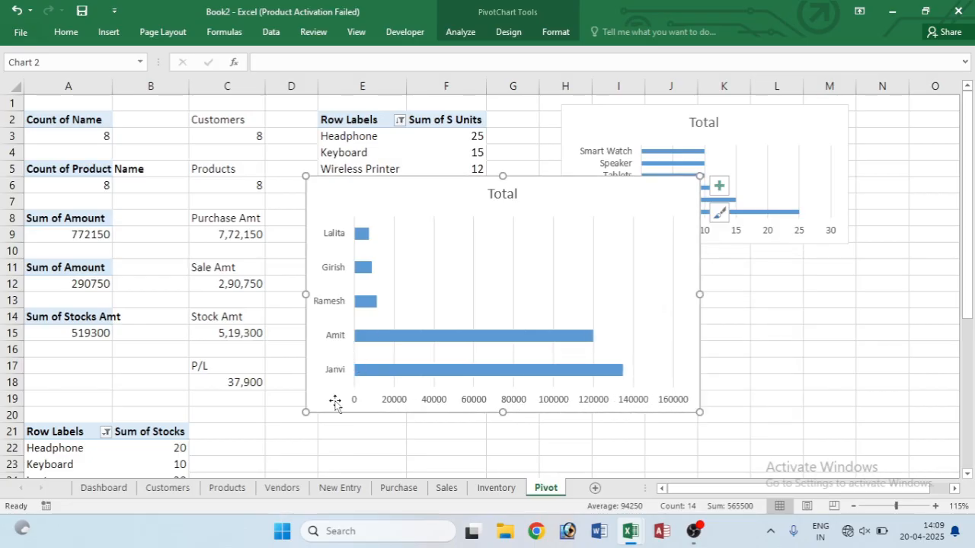
- Reduce the customer amount chart's size and move it below the S Units chart
left_click_drag(304, 412, 380, 340)
left_click_drag(444, 202, 613, 276)
left_click(344, 326)
- Sort the customer PivotTable's Sum of Amount values from largest to smallest
left_click(440, 308)
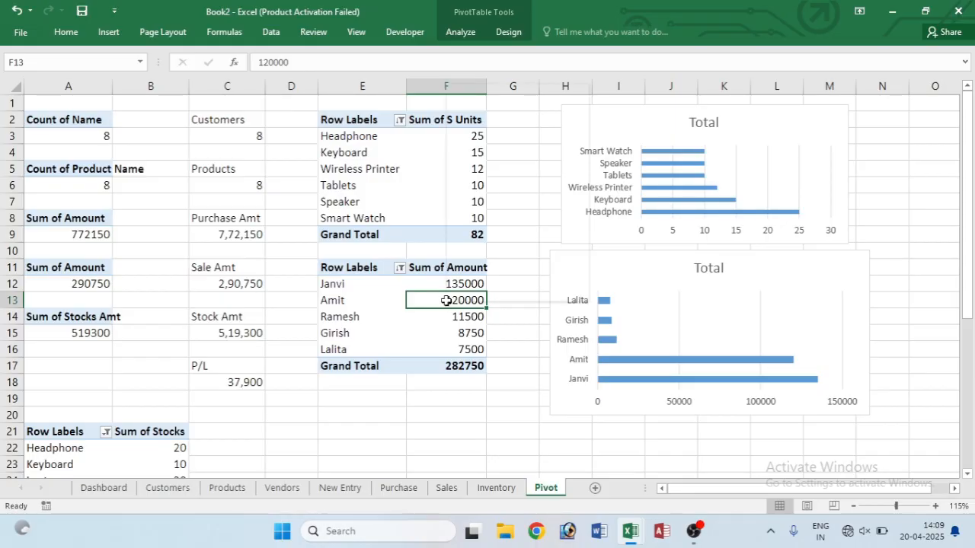
right_click(445, 303)
mouse_move(515, 163)
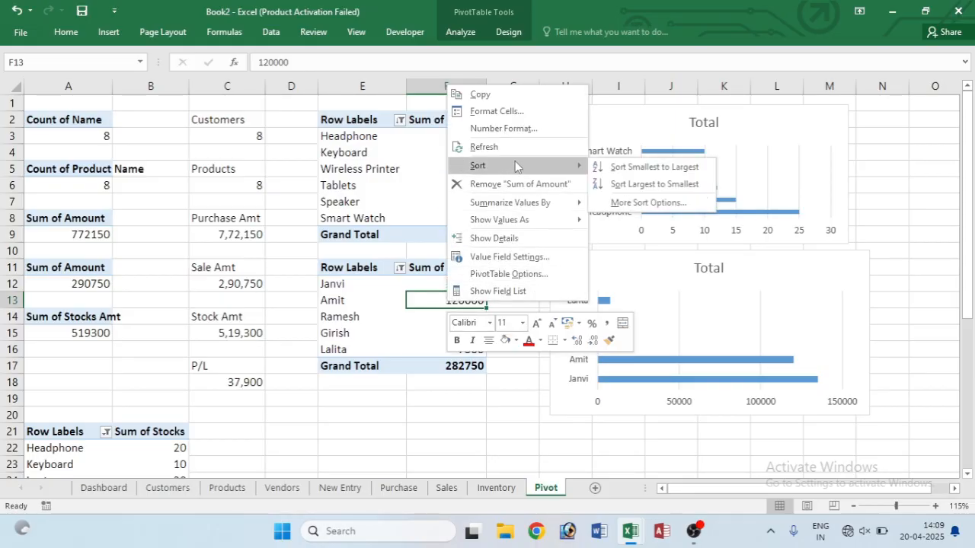
left_click(633, 185)
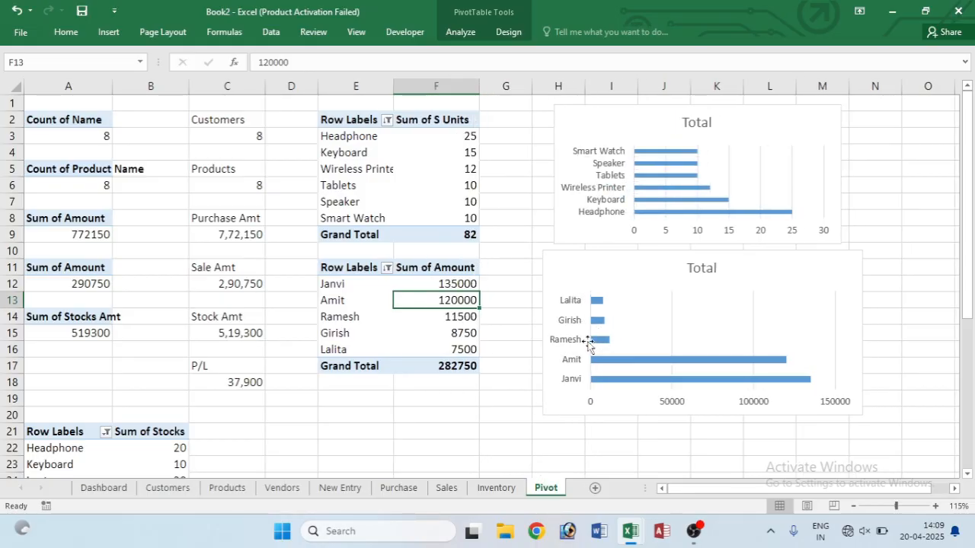
- Resize and reposition the customer amount chart so it aligns with the S Units chart above and roughly matches its width
left_click(851, 402)
left_click_drag(848, 409, 808, 381)
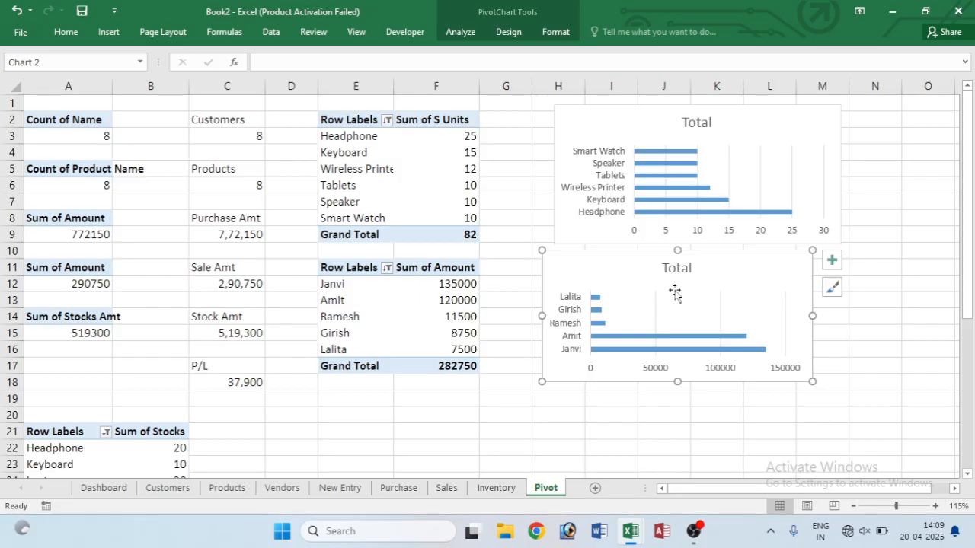
left_click(718, 291)
left_click_drag(719, 292, 688, 278)
left_click_drag(607, 261, 617, 259)
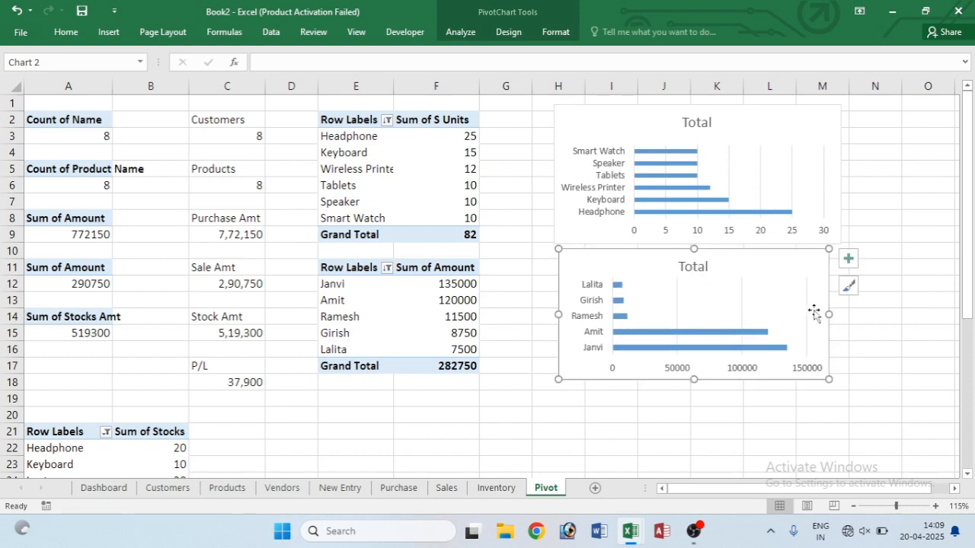
left_click_drag(831, 312, 846, 314)
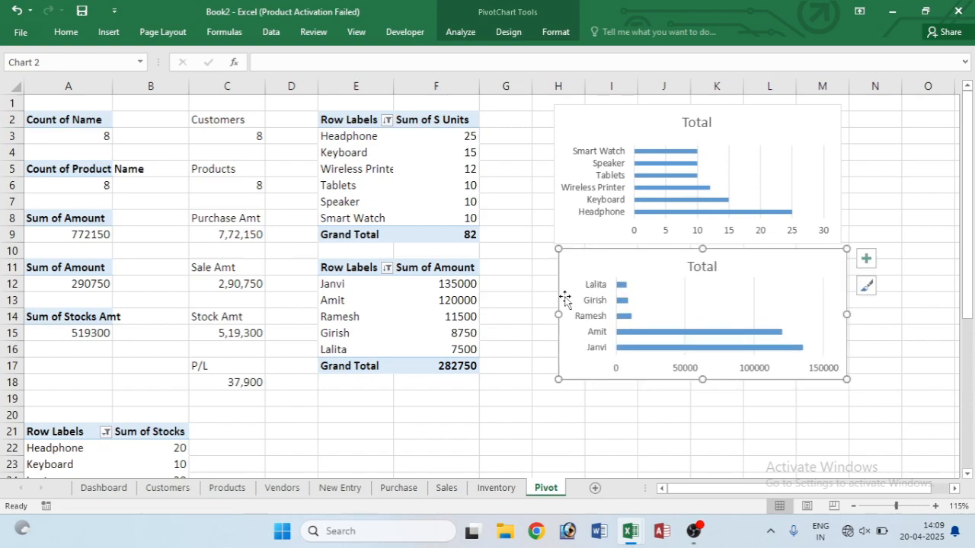
left_click_drag(556, 316, 551, 316)
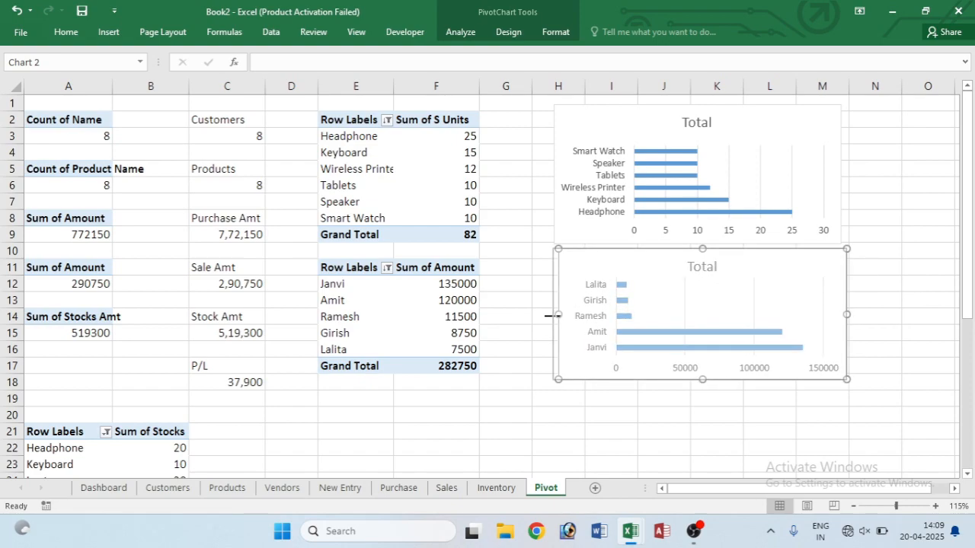
left_click(499, 252)
- Insert a 3-D clustered column chart from the Sum of Stocks PivotTable in A21:B30
scroll(136, 432, "down", 3)
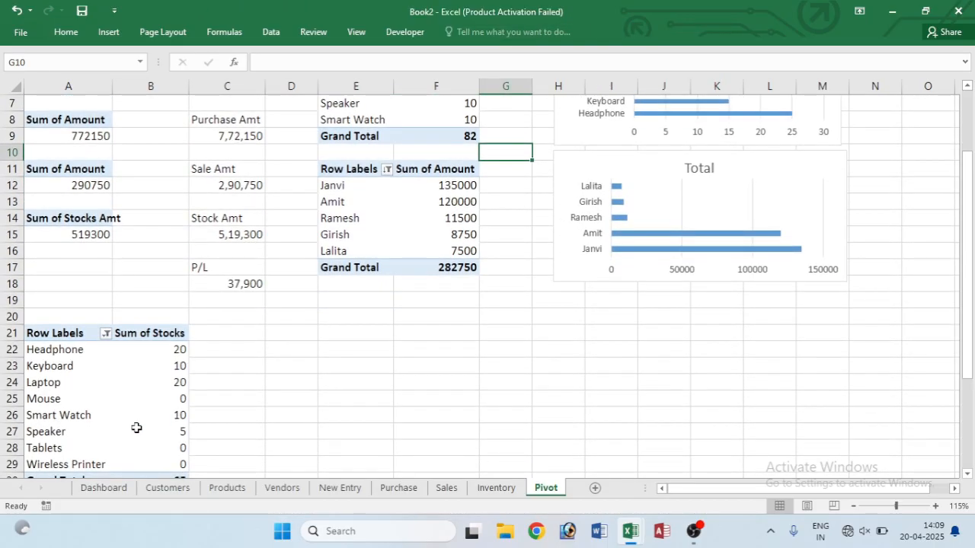
left_click(95, 340)
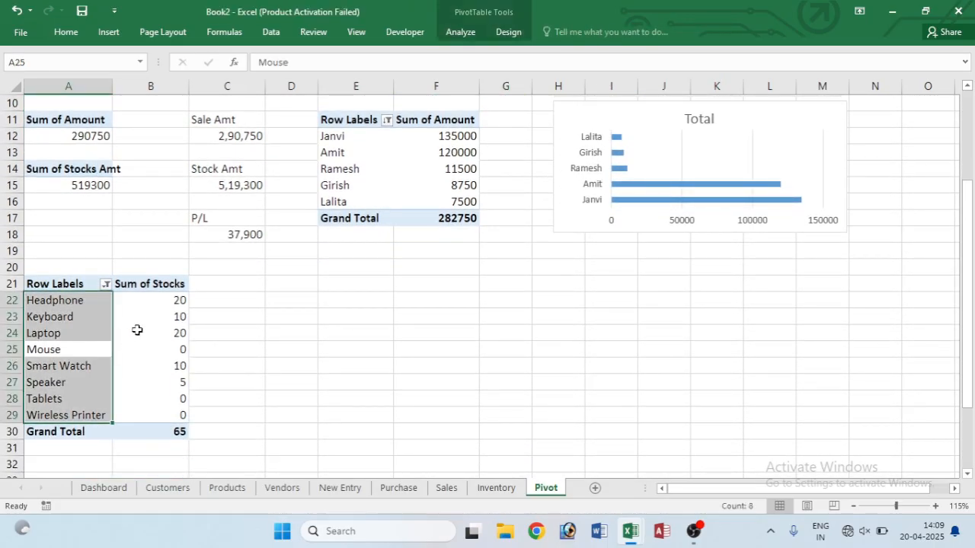
left_click_drag(38, 283, 153, 430)
left_click(111, 32)
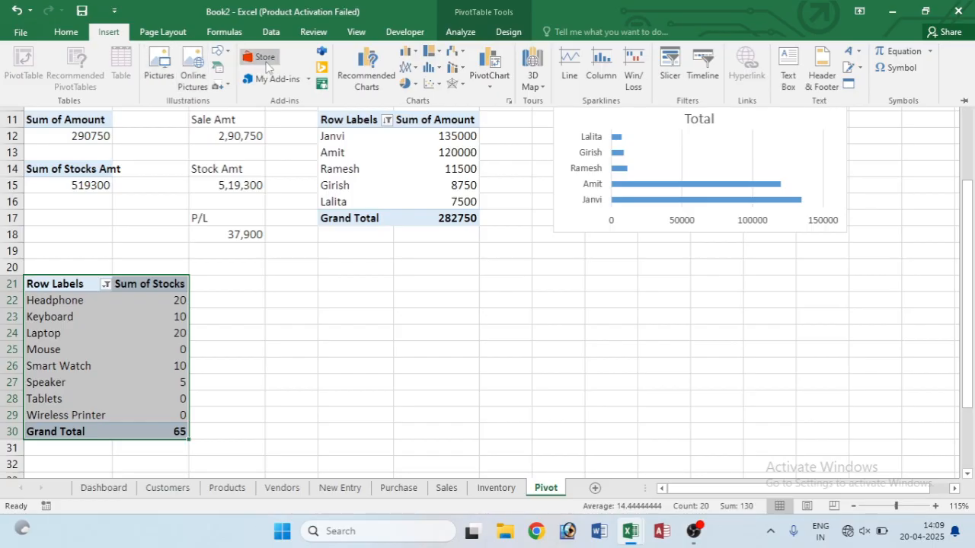
left_click(414, 55)
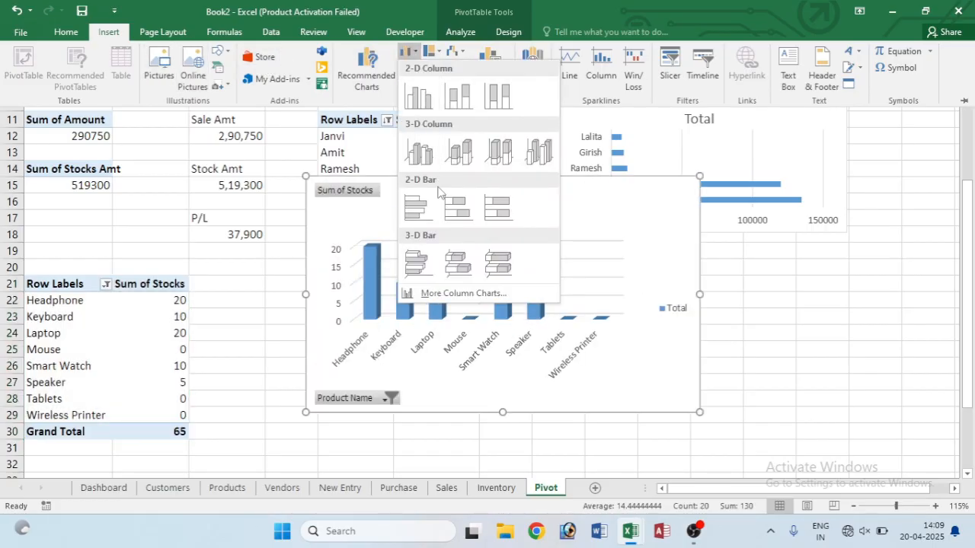
left_click(418, 152)
- Hide all field buttons on the Sum of Stocks column chart and delete its legend
right_click(353, 404)
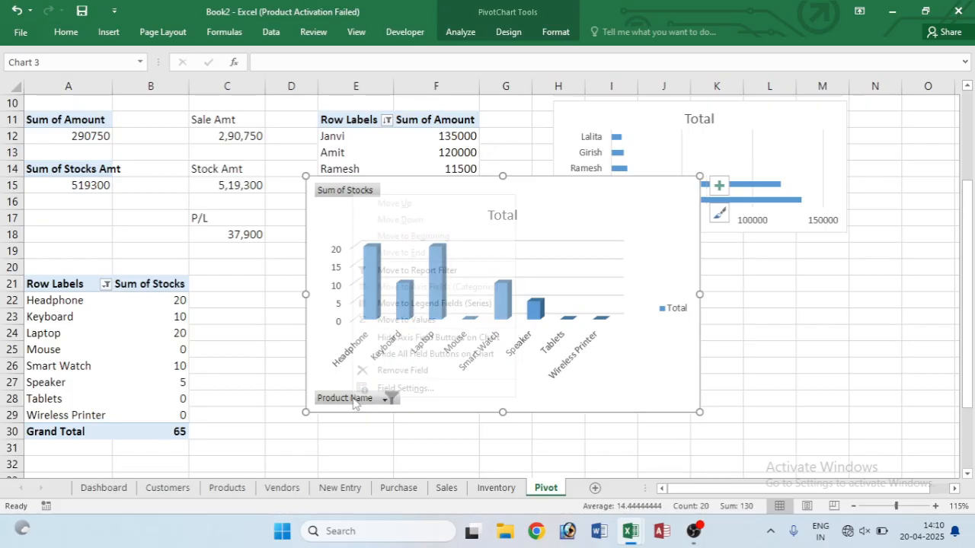
left_click(435, 354)
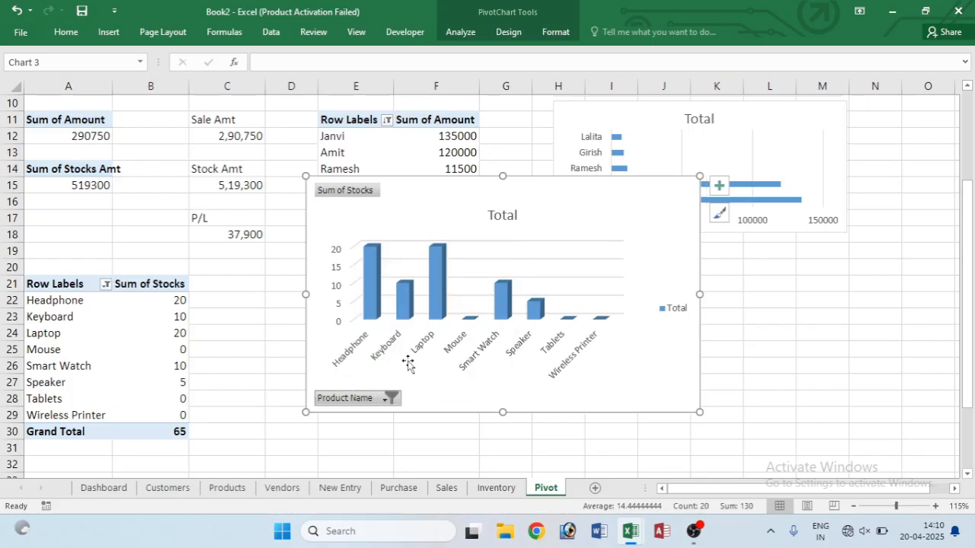
right_click(679, 312)
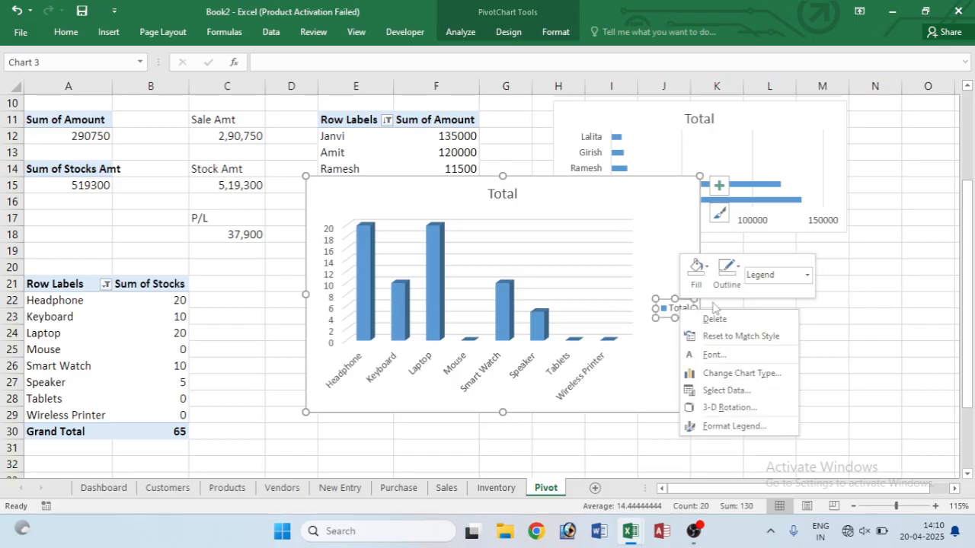
left_click(714, 319)
- Shrink the stocks column chart and place it beside the Sum of Stocks PivotTable, starting at row 21
left_click_drag(698, 295, 675, 295)
left_click_drag(489, 174, 485, 231)
left_click_drag(491, 413, 492, 390)
- Change the title of the S Units bar chart to "Top 5 Products"
scroll(686, 190, "up", 3)
left_click(720, 123)
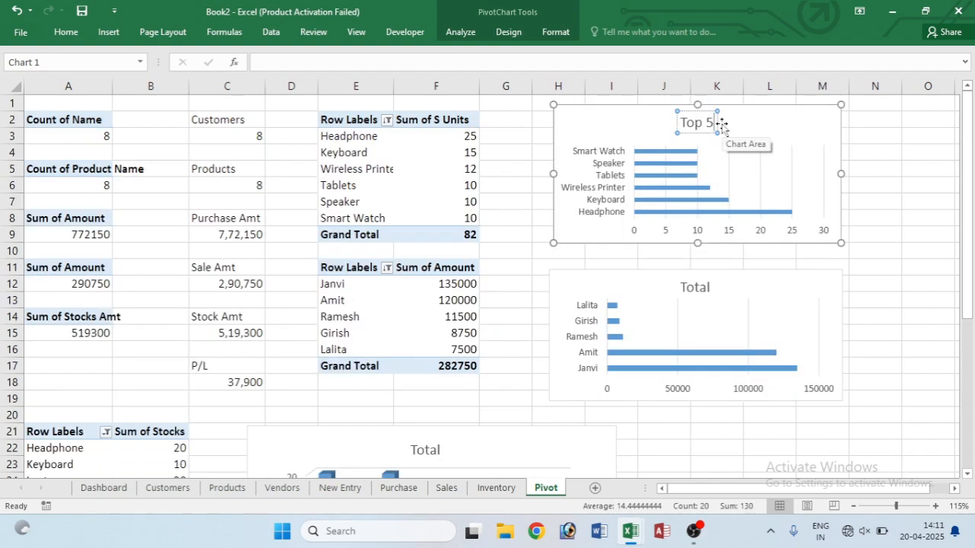
type("Top 5 Pro")
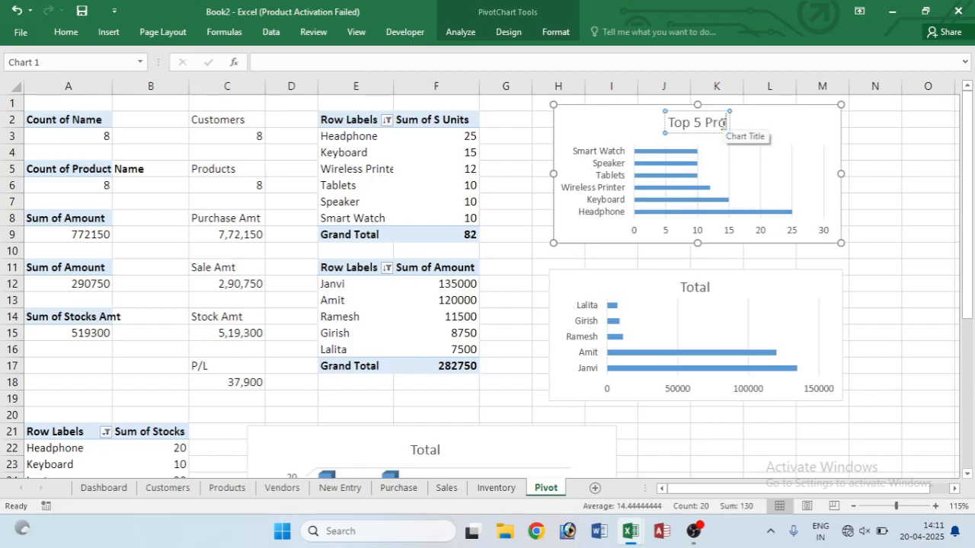
type("ducts")
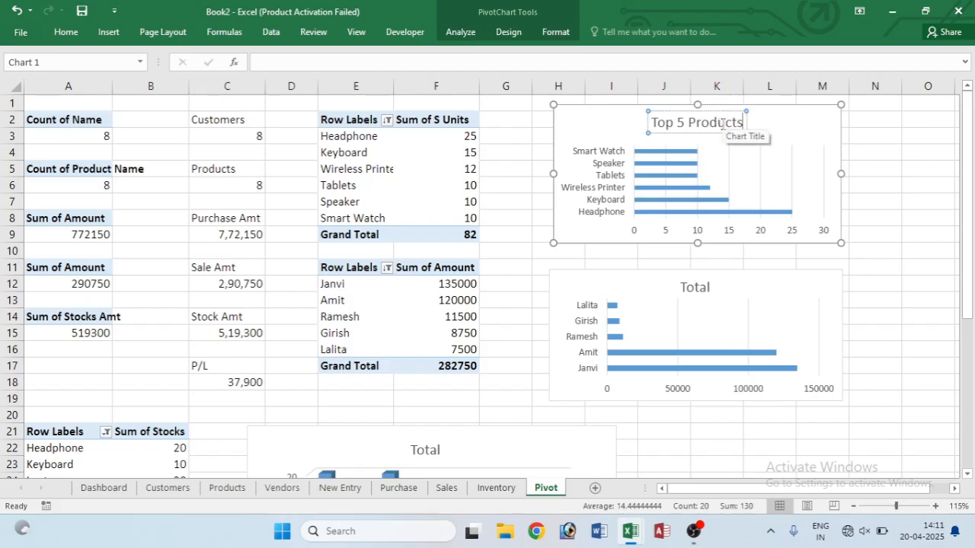
- Replace the customer amount chart's title with "Top 5 Customers"
left_click(709, 286)
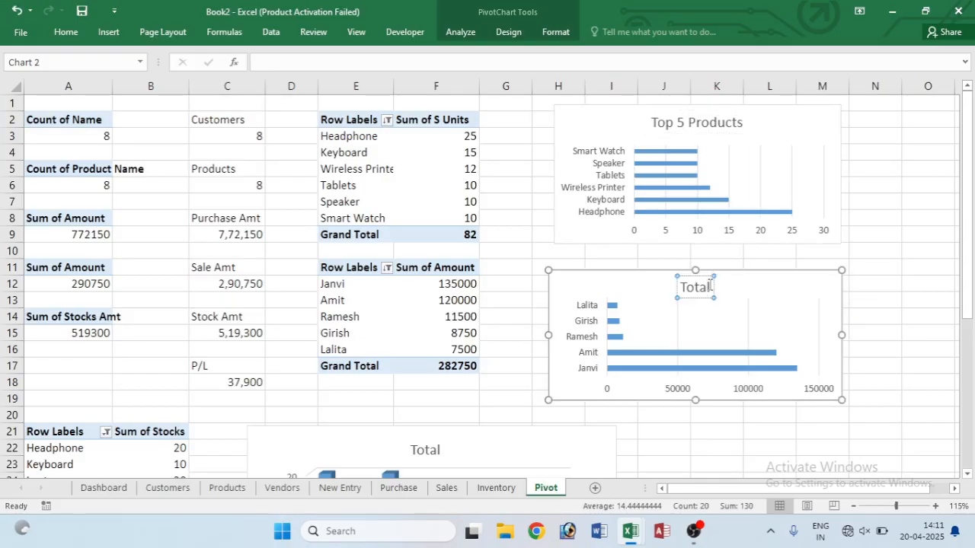
left_click(709, 286)
key("BackSpace")
key("BackSpace")
key("BackSpace")
key("BackSpace")
key("BackSpace")
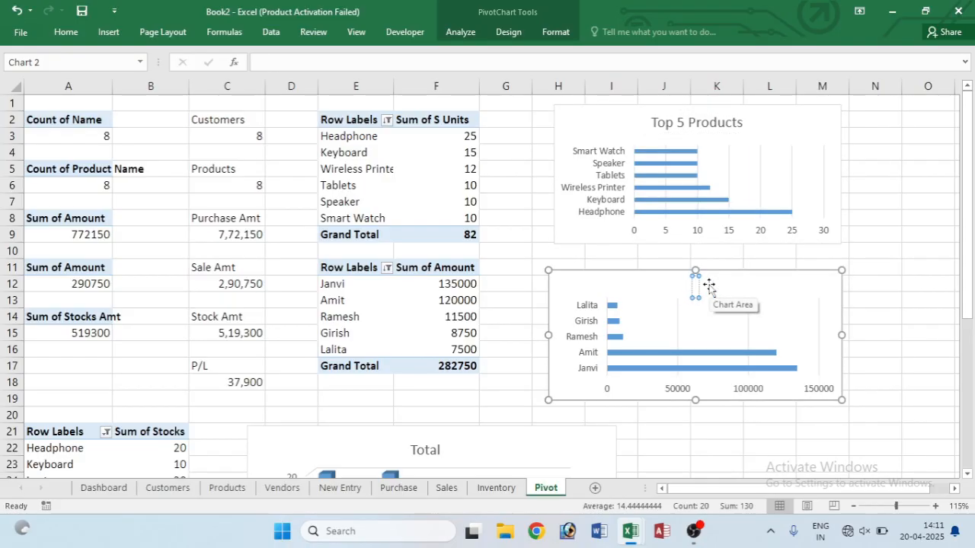
type("T")
type("op 5 Customers")
left_click(715, 447)
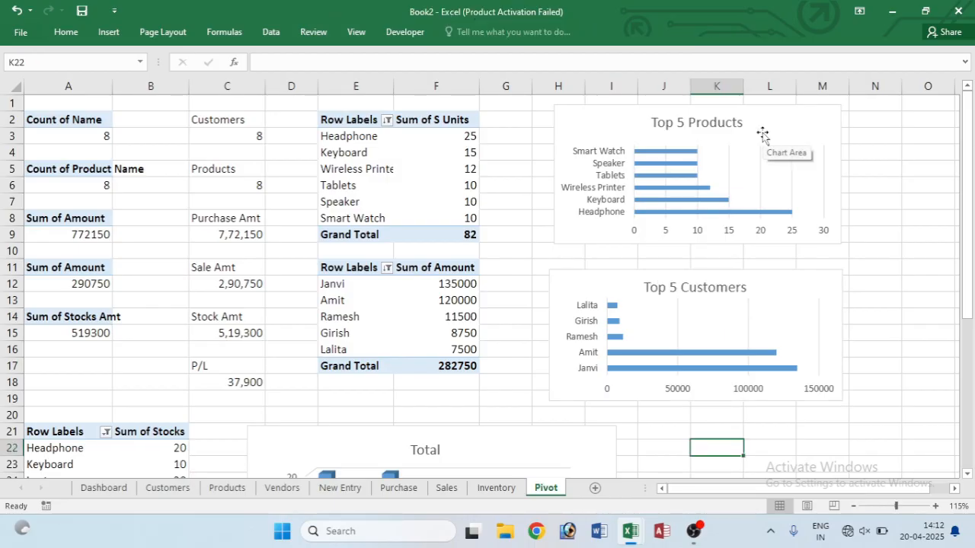
- Move the Top 5 Products and Top 5 Customers charts together from the Pivot sheet to the Dashboard sheet, below the Customers card
left_click(797, 130)
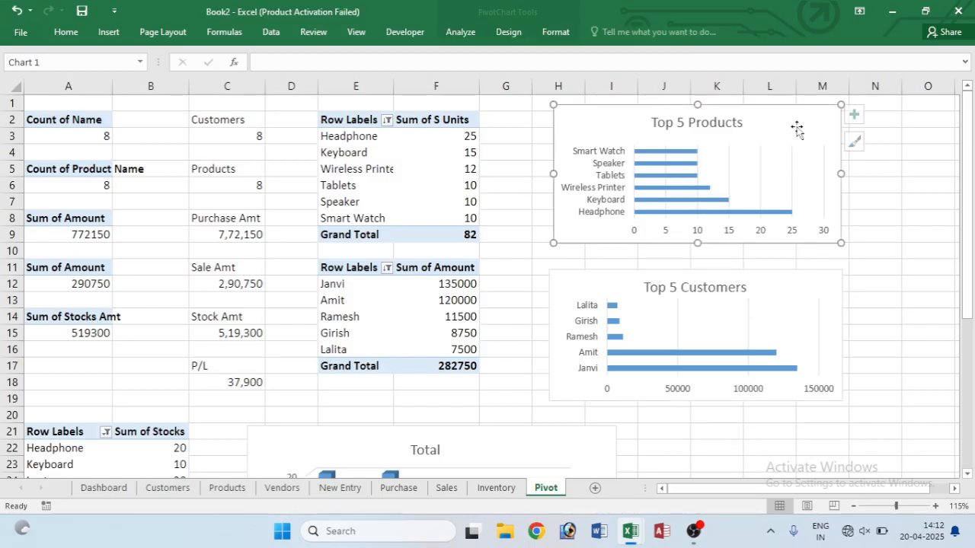
left_click(803, 282, "ctrl")
key("Delete")
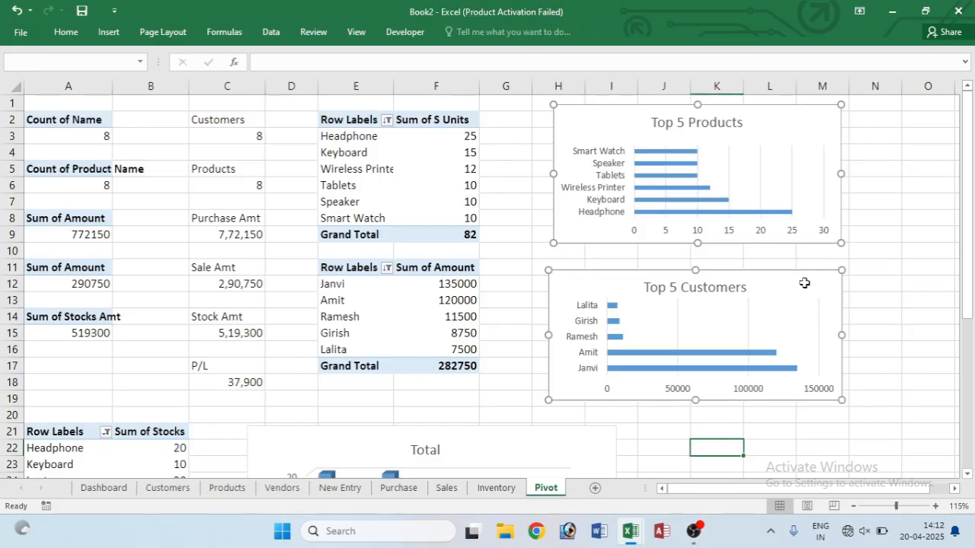
left_click(112, 497)
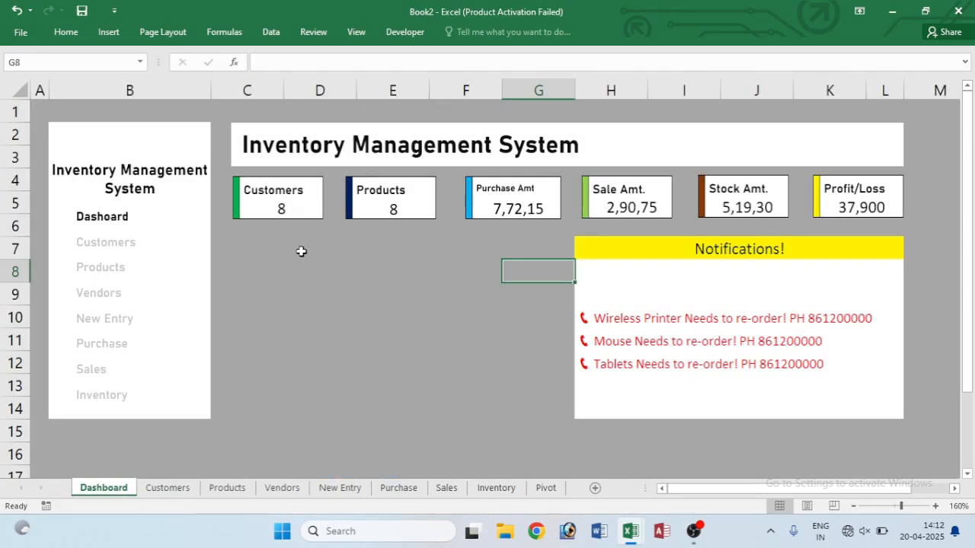
left_click(275, 243)
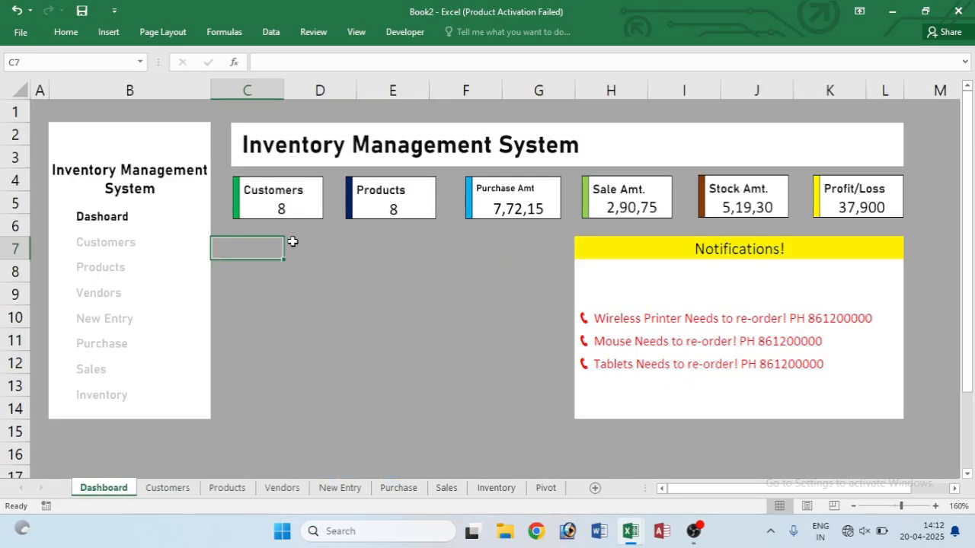
left_click(292, 242)
key("ctrl+v")
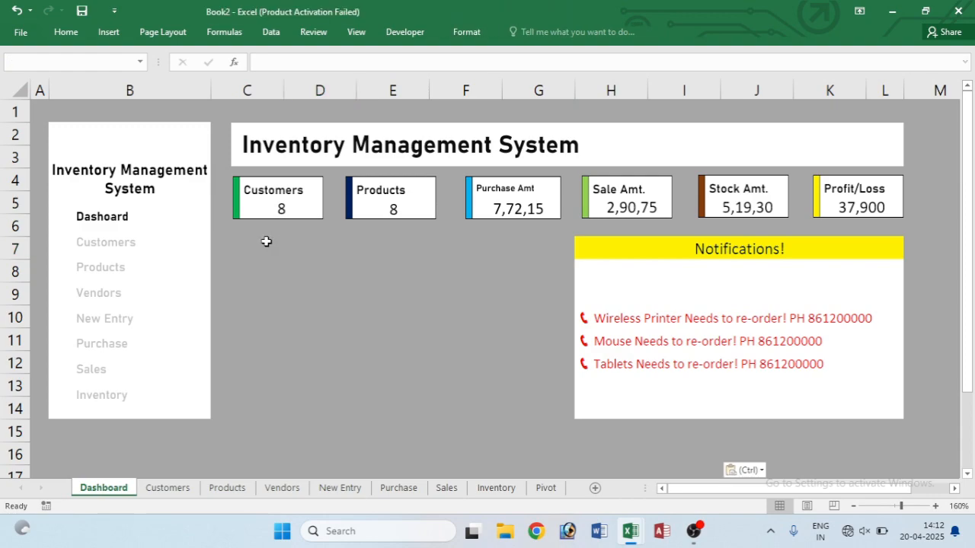
- Shrink the two Top 5 charts and arrange them side by side between the summary cards and the Notifications panel's columns
left_click_drag(689, 333, 569, 320)
left_click_drag(429, 431, 429, 356)
left_click_drag(344, 256, 277, 246)
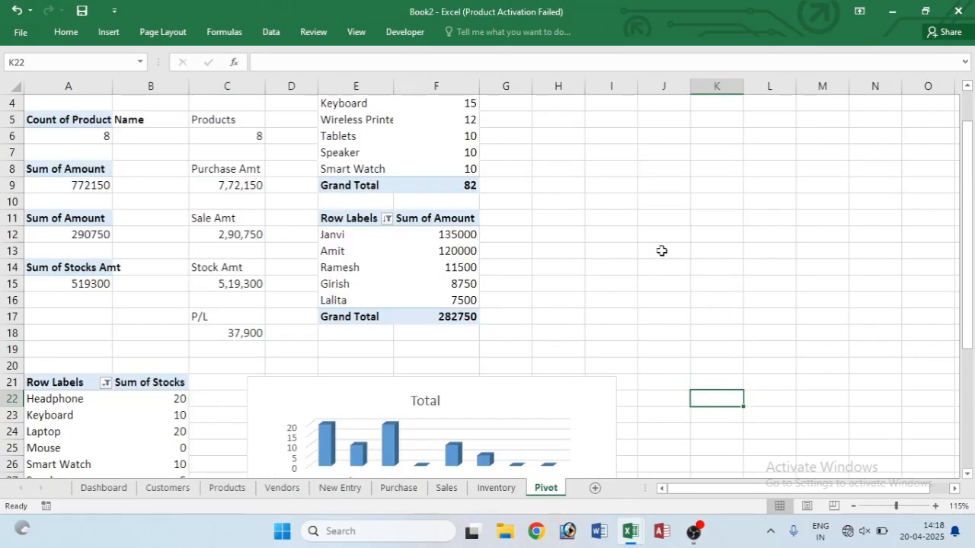
- Move the stocks column chart from the Pivot sheet to Dashboard cell C14 and narrow it to fit beneath the two Top 5 charts
left_click(444, 398)
scroll(480, 369, "down", 4)
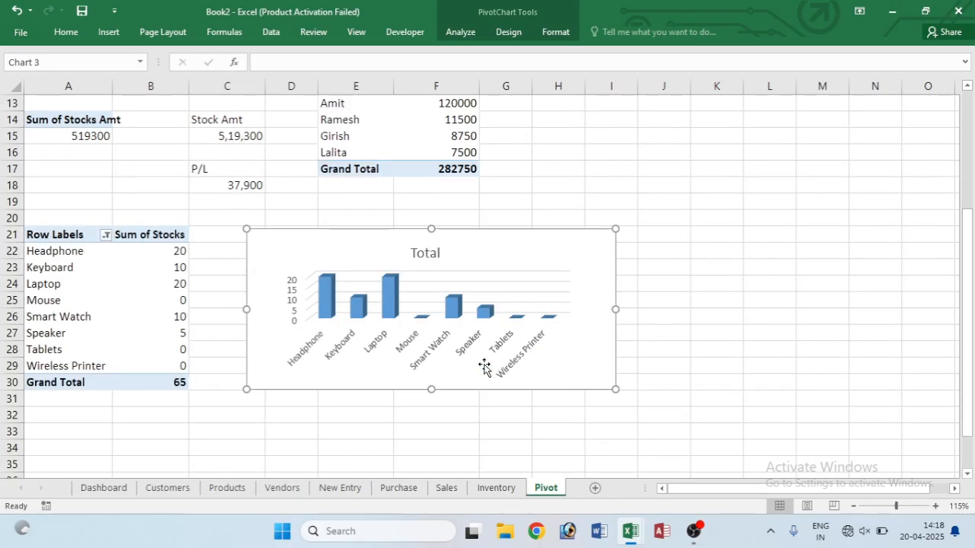
key("Delete")
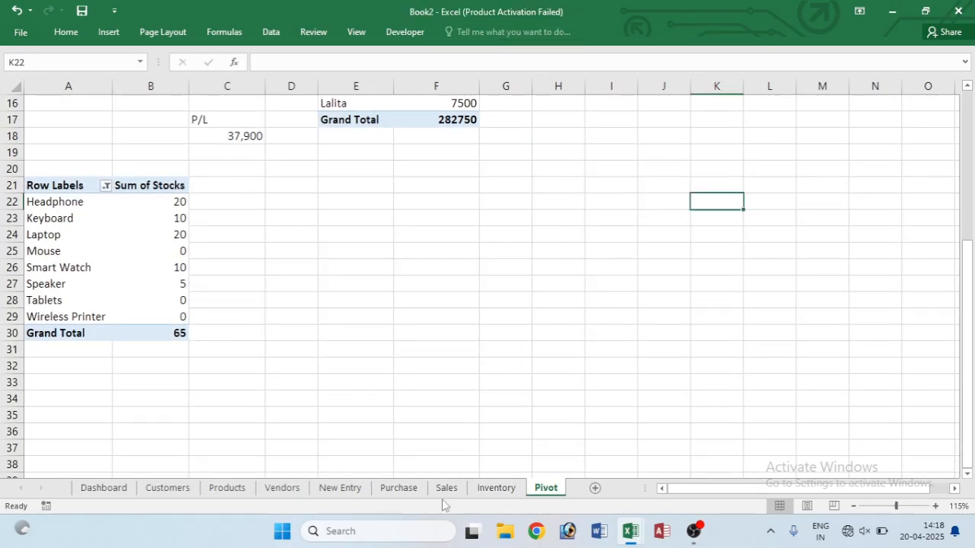
left_click(126, 490)
left_click(267, 403)
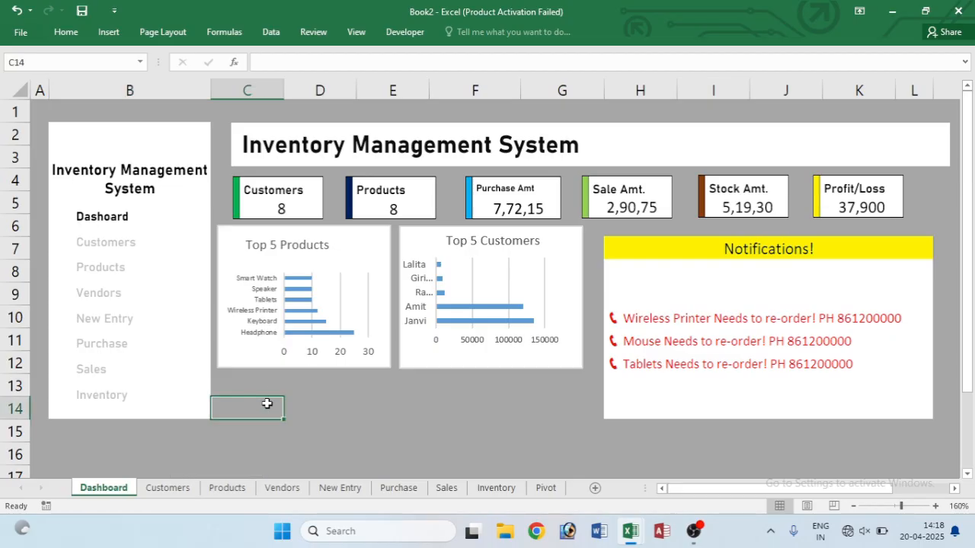
key("ctrl+v")
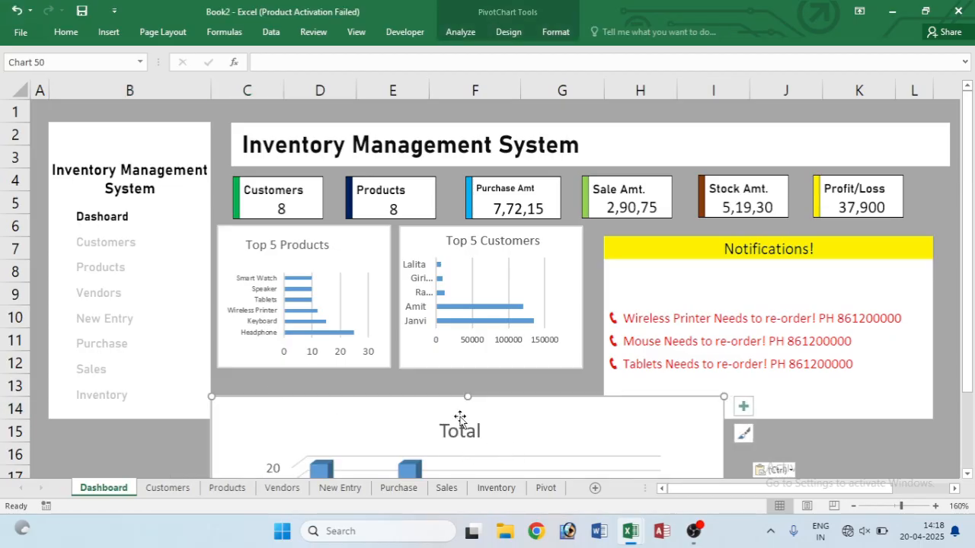
scroll(433, 379, "down", 3)
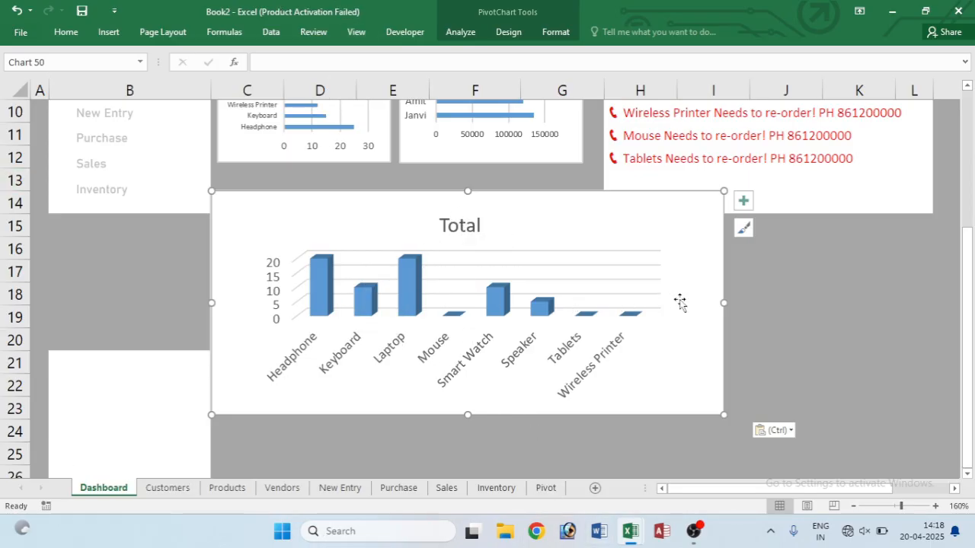
left_click_drag(727, 306, 593, 303)
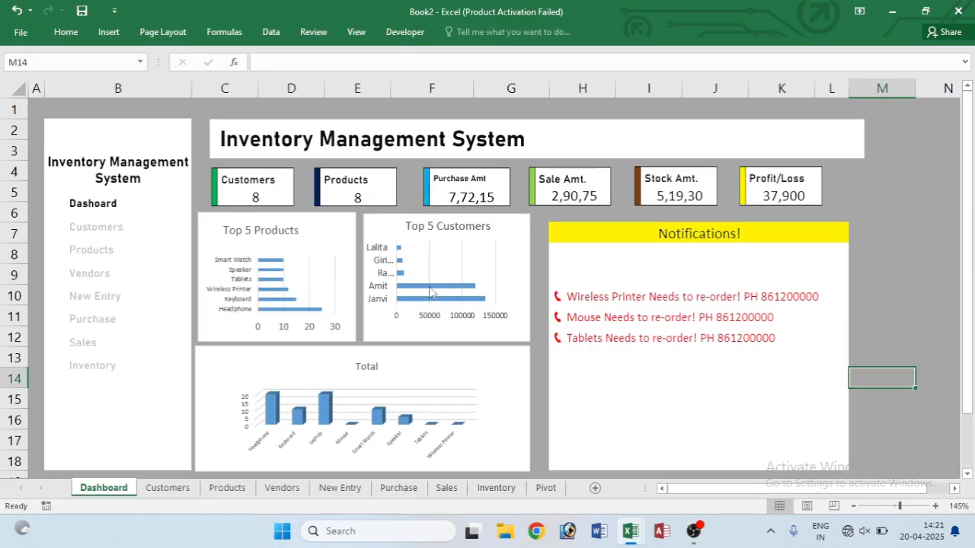
- Review the Customers, Products, Vendors, New Entry, Purchase, Sales, Inventory and Pivot sheets in turn
mouse_move(430, 294)
left_click(167, 488)
left_click(312, 297)
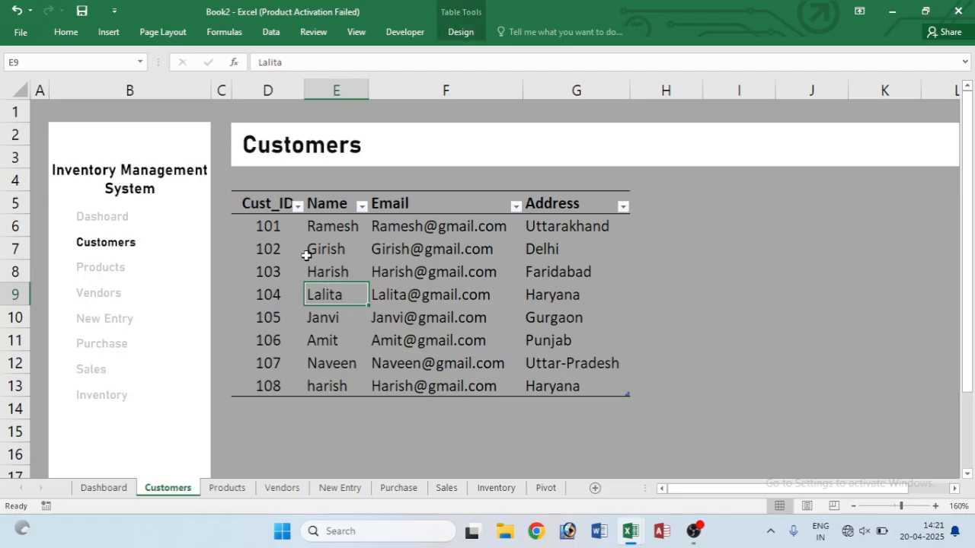
left_click(228, 489)
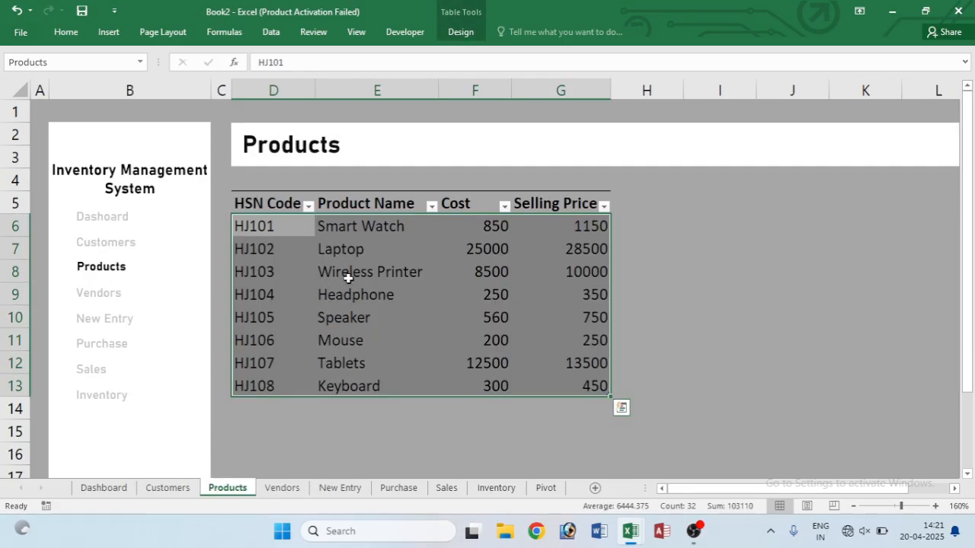
left_click(631, 290)
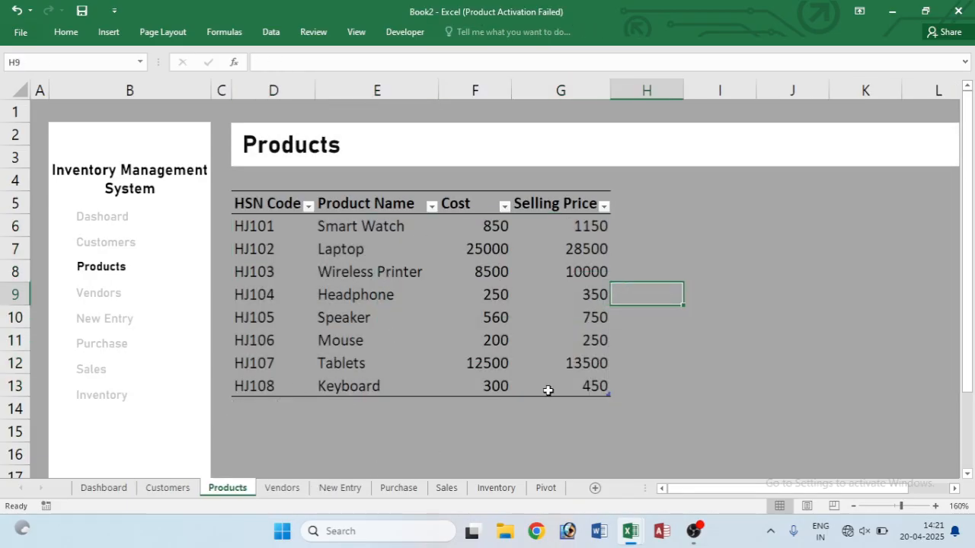
left_click(587, 388)
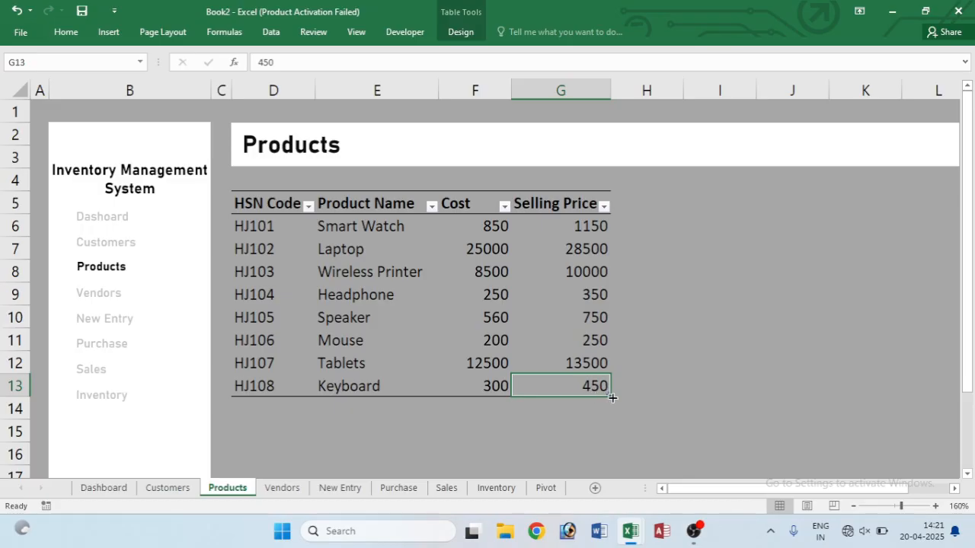
left_click(290, 494)
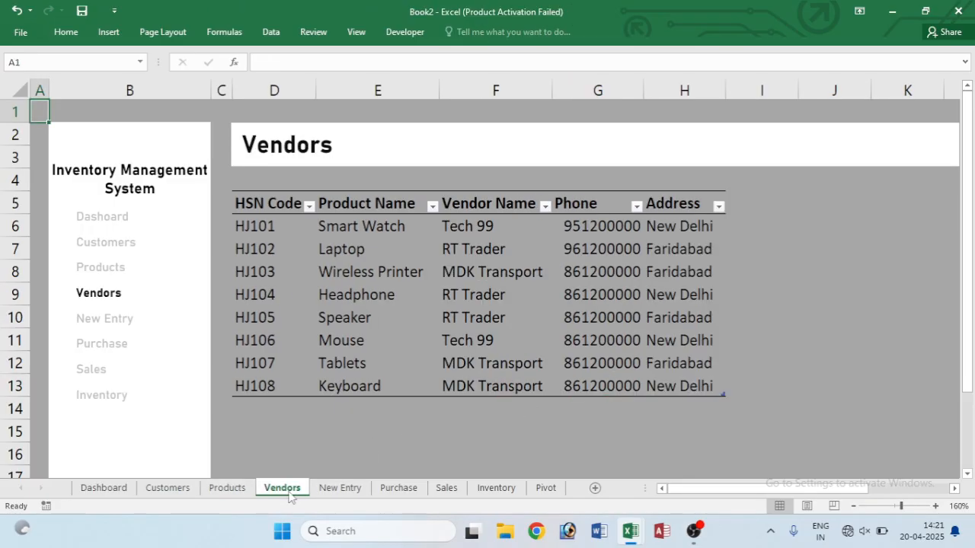
left_click(335, 489)
left_click(424, 198)
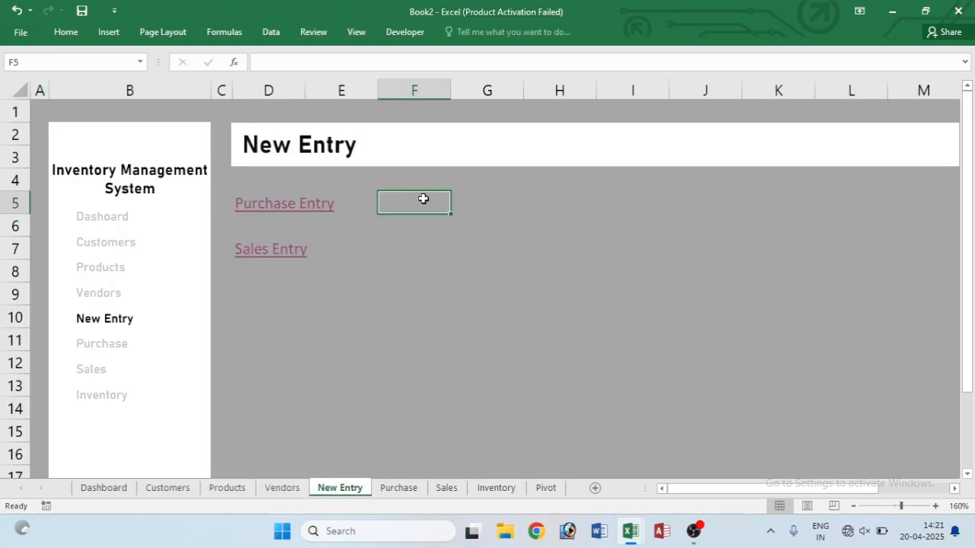
left_click(399, 488)
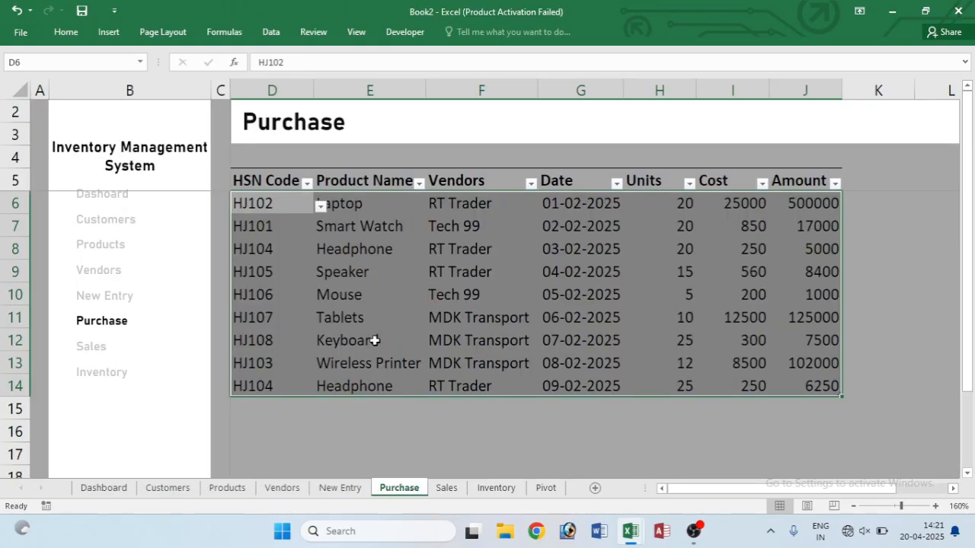
left_click(444, 314)
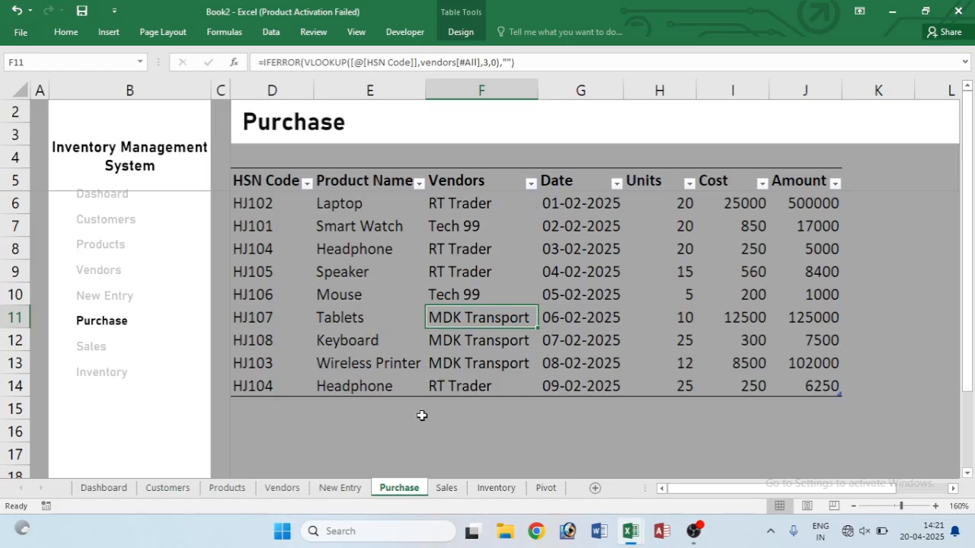
left_click(446, 489)
left_click(411, 249)
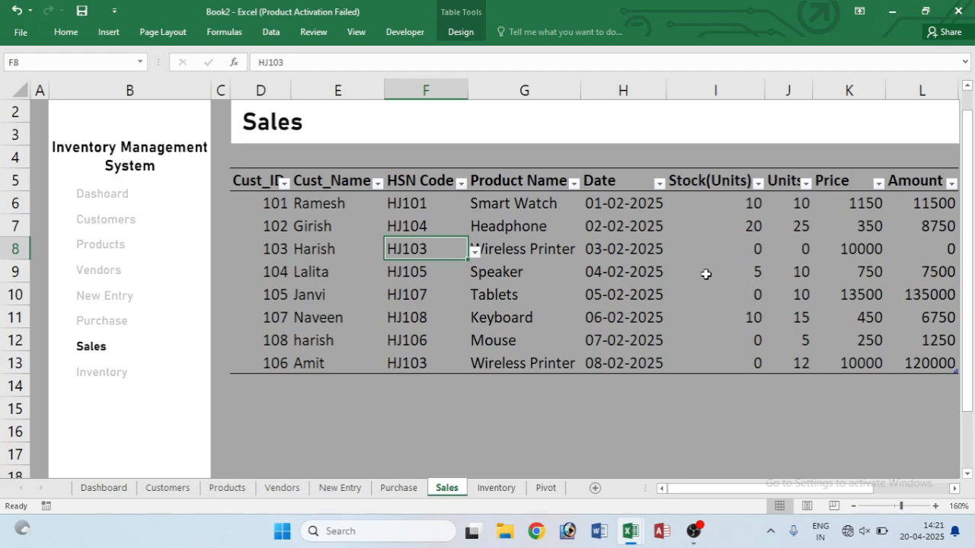
left_click(498, 488)
left_click(560, 253)
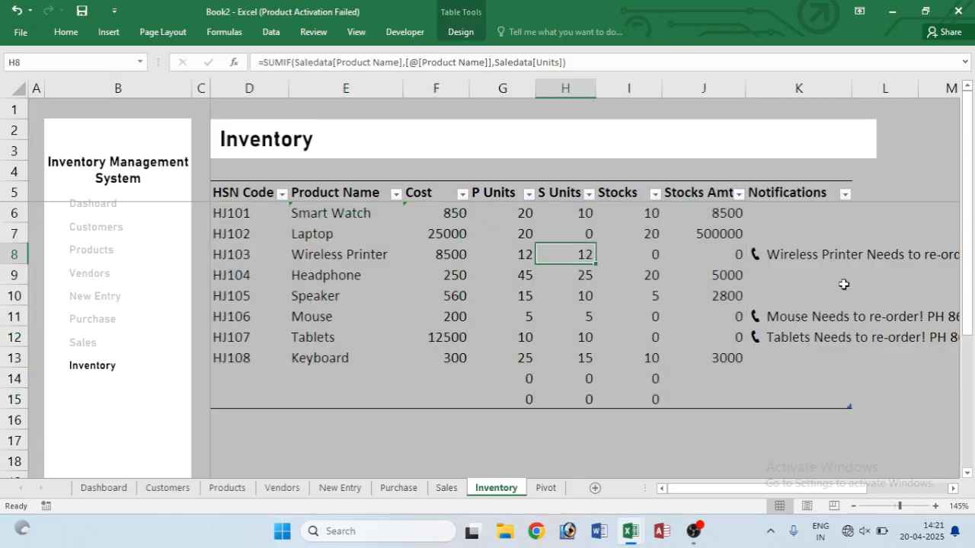
left_click(546, 488)
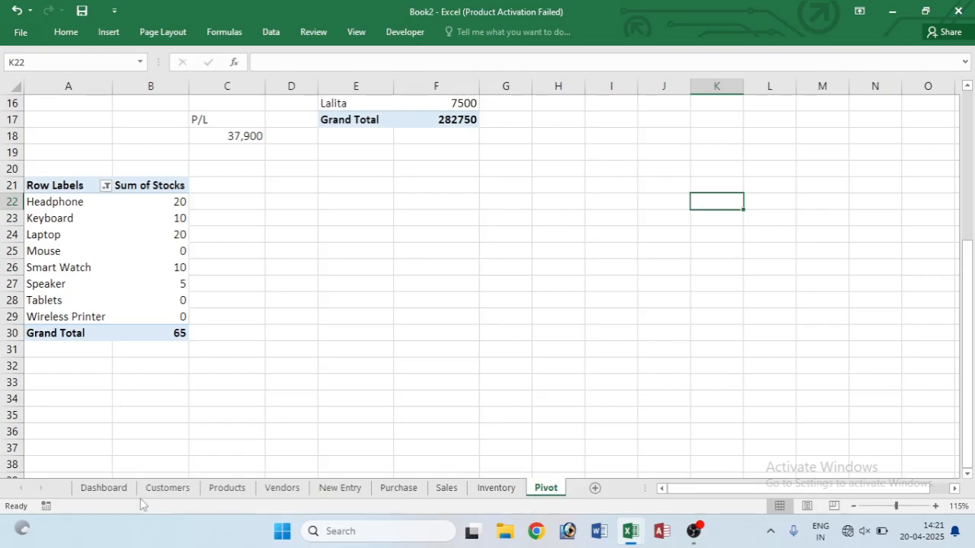
- Return to the Customers sheet and test the sidebar links to the Products and Dashboard sheets
left_click(227, 488)
left_click(167, 489)
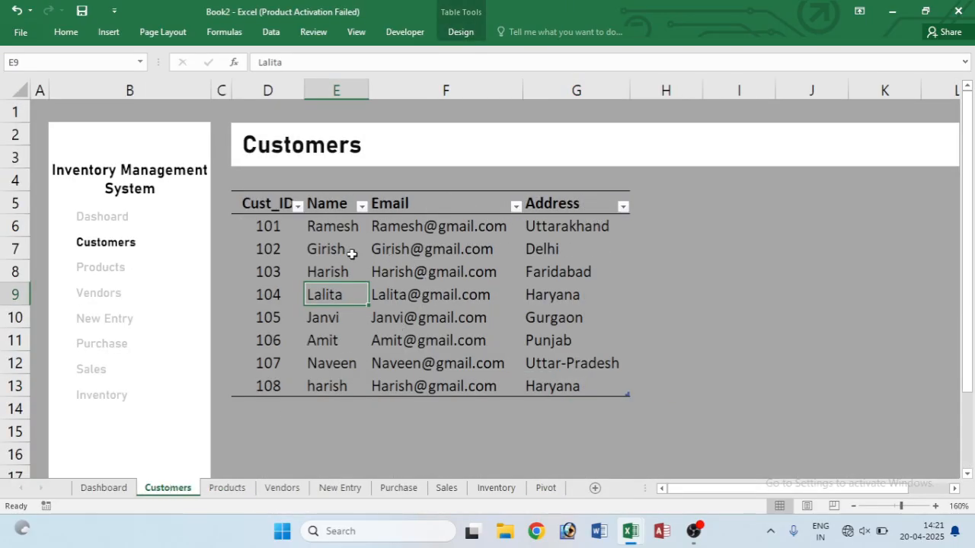
left_click(97, 271)
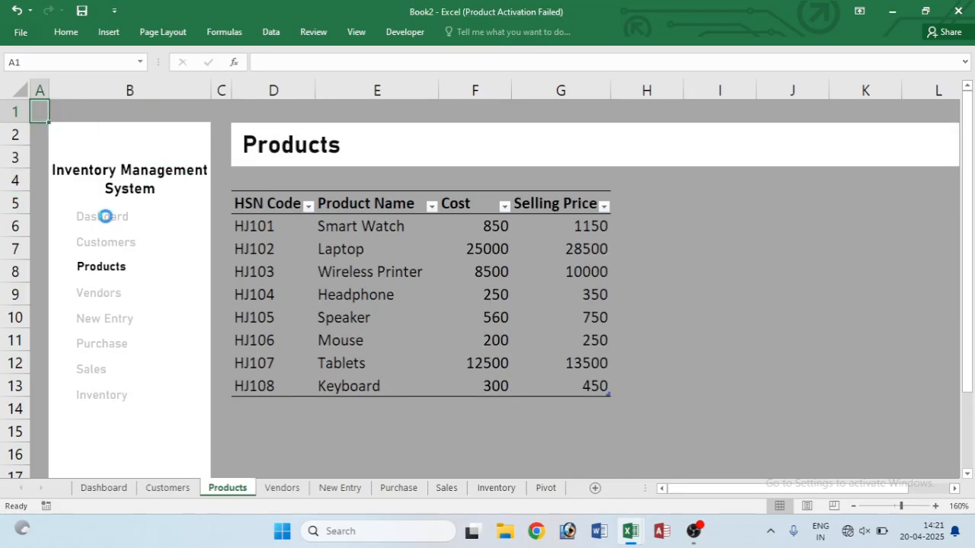
left_click(105, 219)
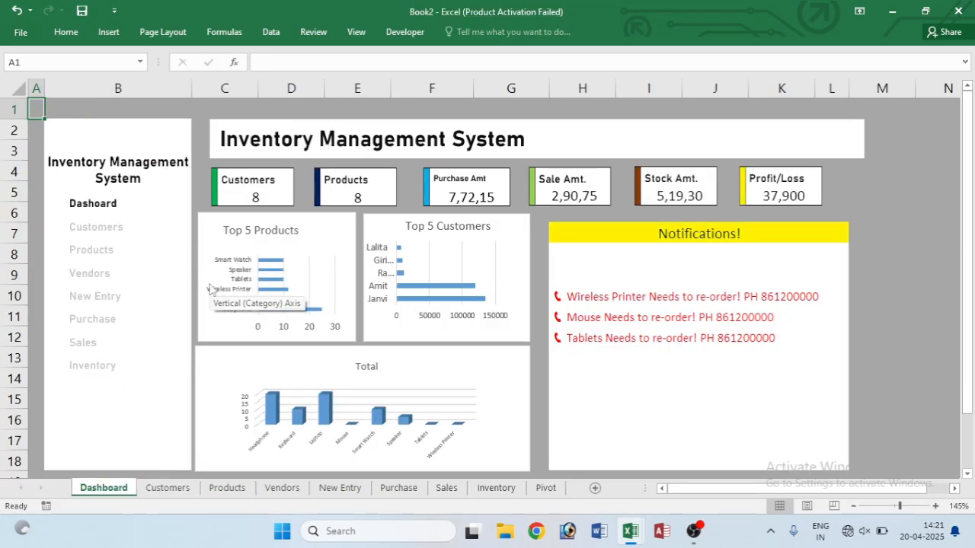